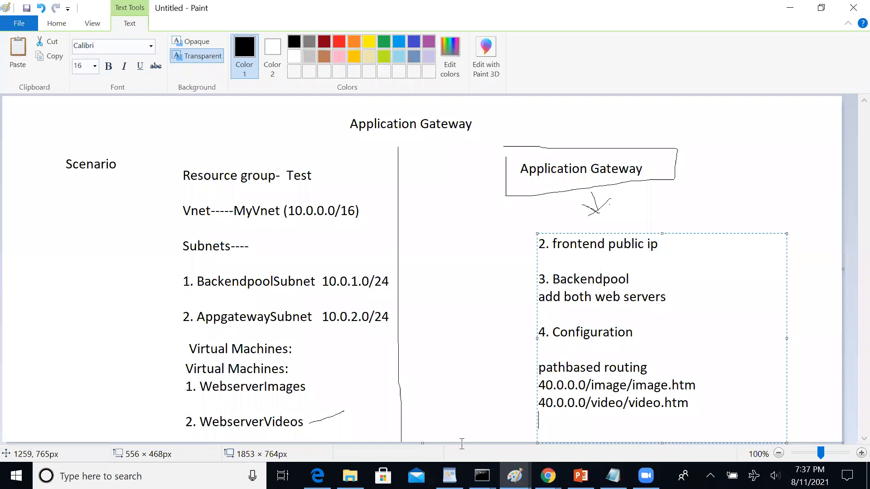
# Minimize the Application Gateway drawing and switch to the Chrome window showing the Zoom post-attendee page
pyautogui.click(407, 225)
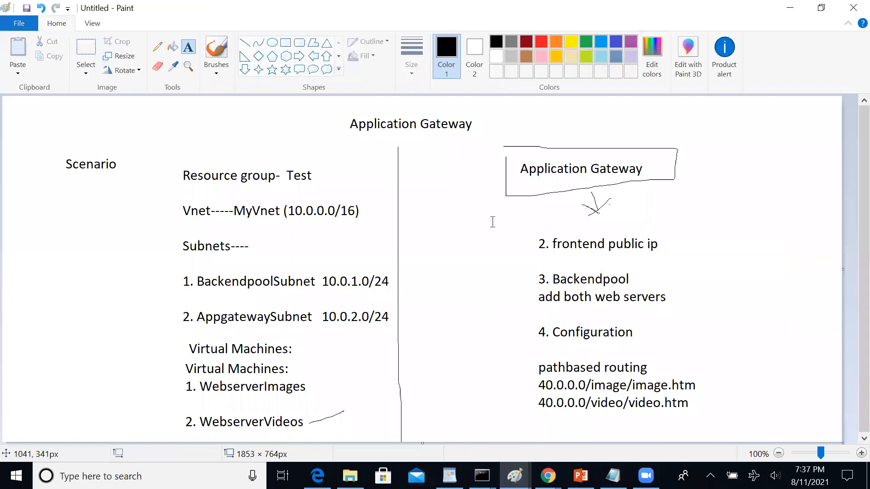
pyautogui.click(495, 204)
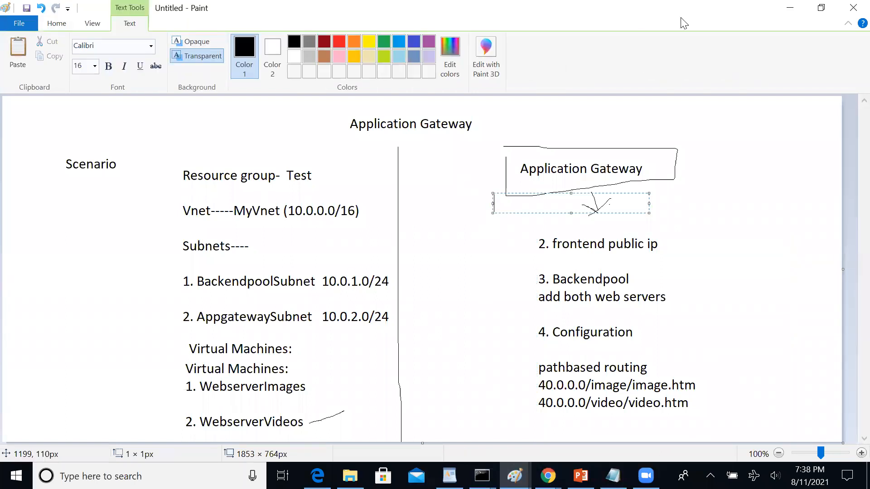
pyautogui.click(791, 8)
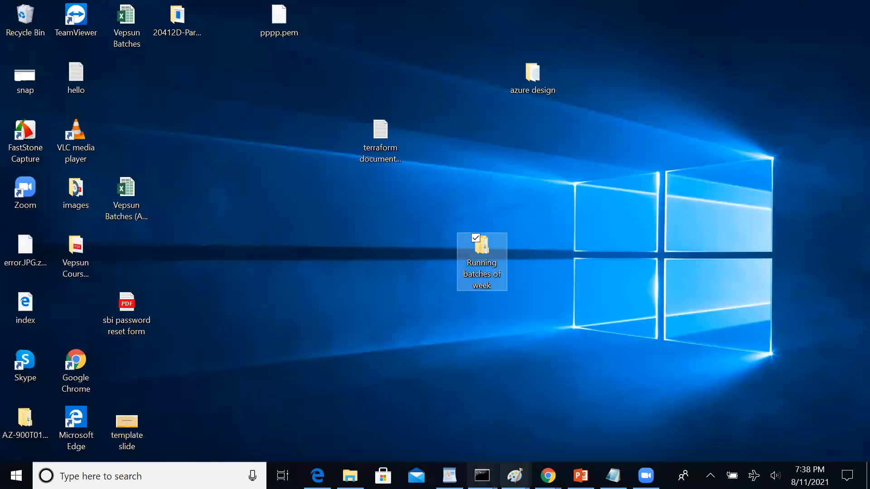
pyautogui.moveTo(548, 476)
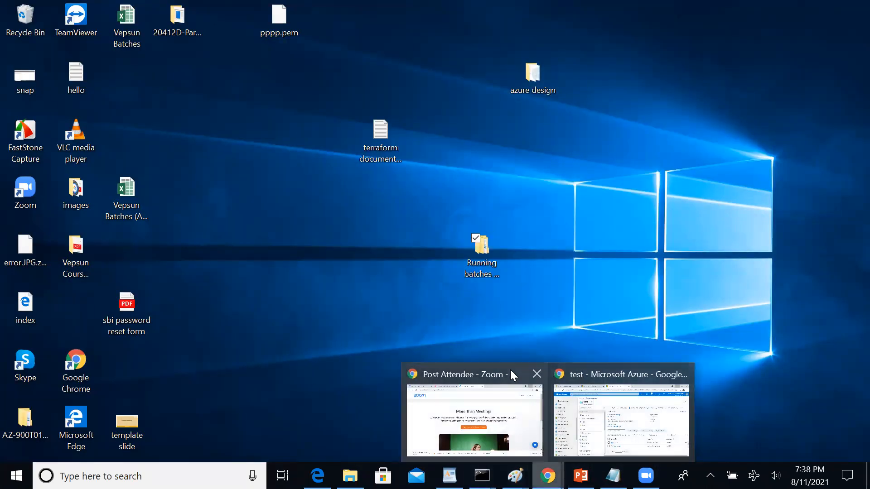
pyautogui.click(526, 417)
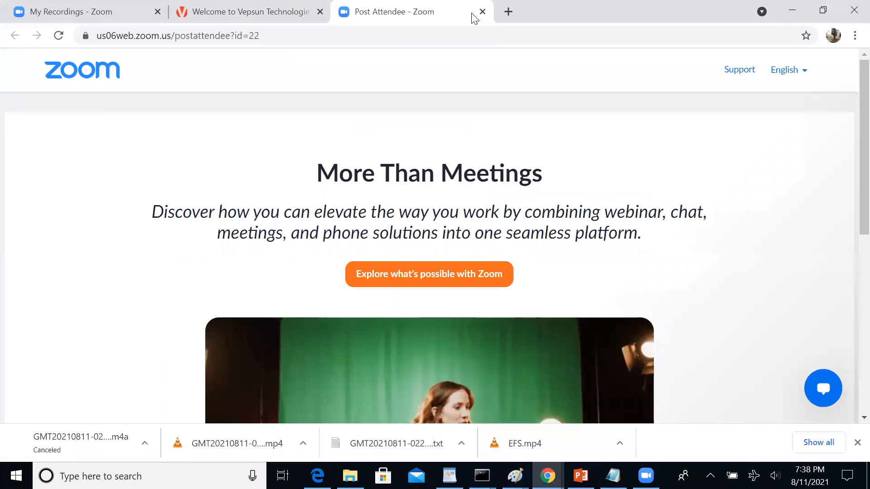
# Open portal.azure.com in the current browser tab and dismiss the personalized recommendations pop-up
pyautogui.click(469, 34)
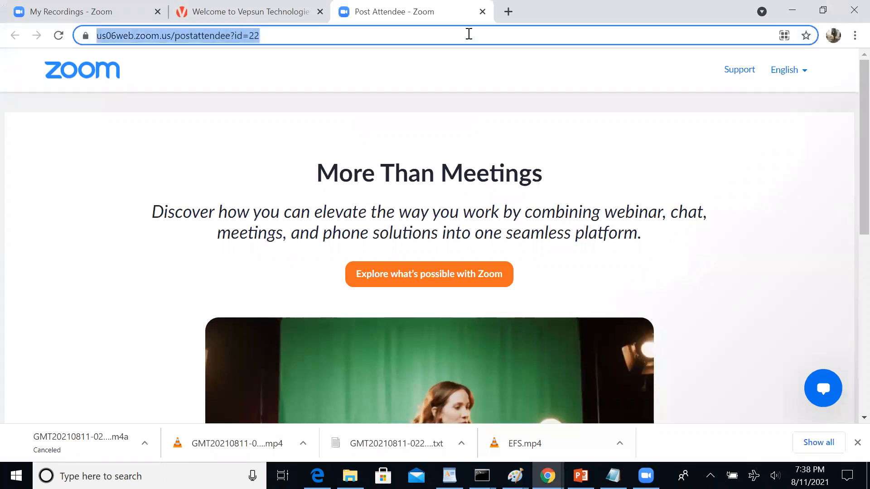
pyautogui.write('l')
pyautogui.press('BackSpace')
pyautogui.press('BackSpace')
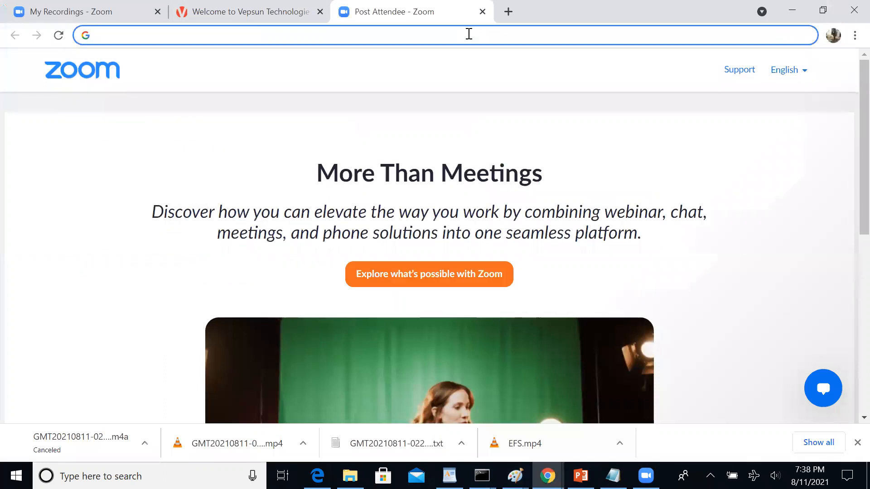
pyautogui.write('por')
pyautogui.press('Return')
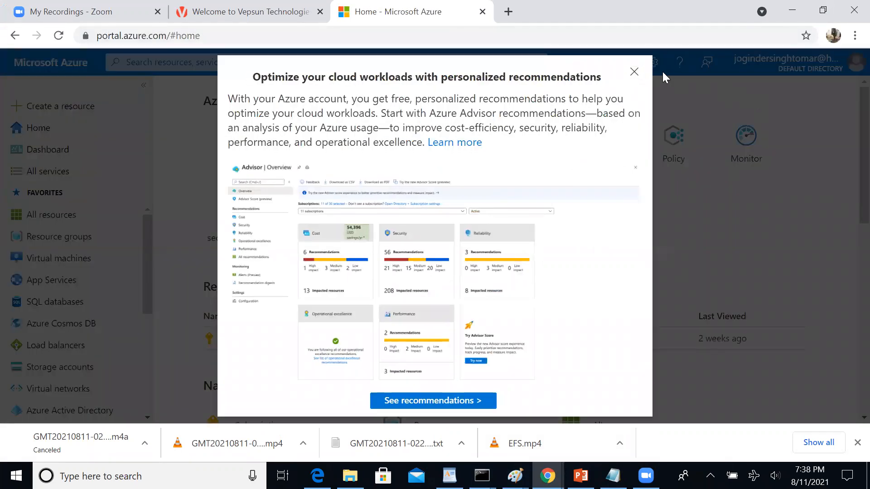
pyautogui.click(634, 72)
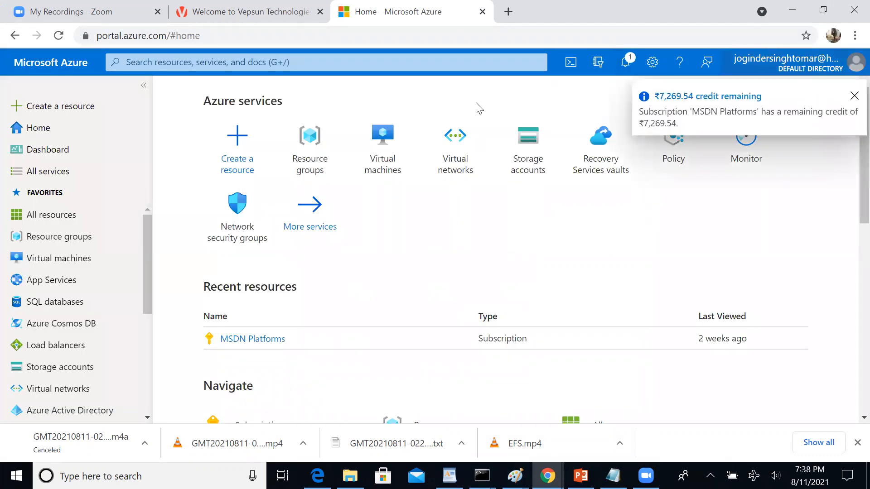
# Create a resource group named test in the MSDN Platforms subscription with the East US region
pyautogui.moveTo(404, 168)
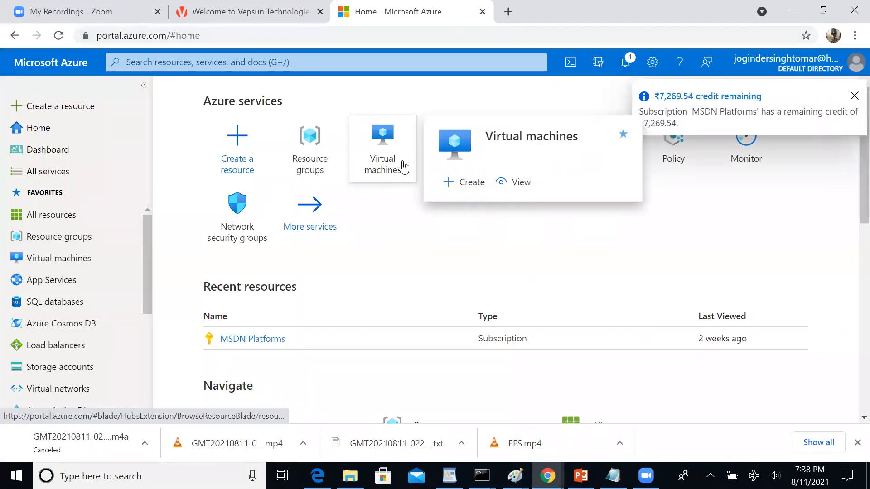
pyautogui.click(66, 239)
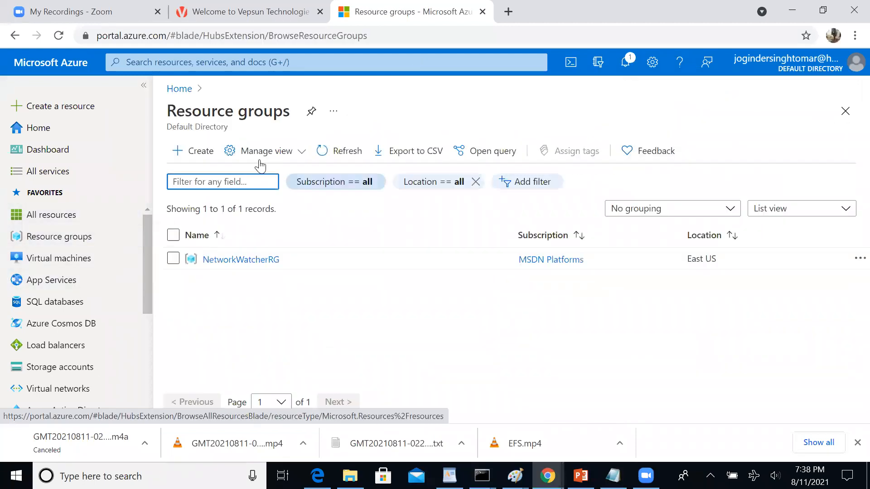
pyautogui.click(194, 154)
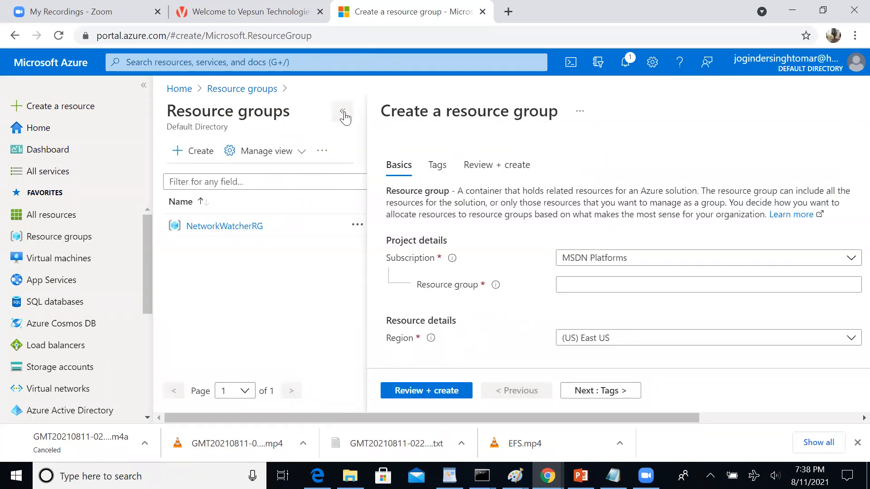
pyautogui.click(343, 112)
pyautogui.click(422, 285)
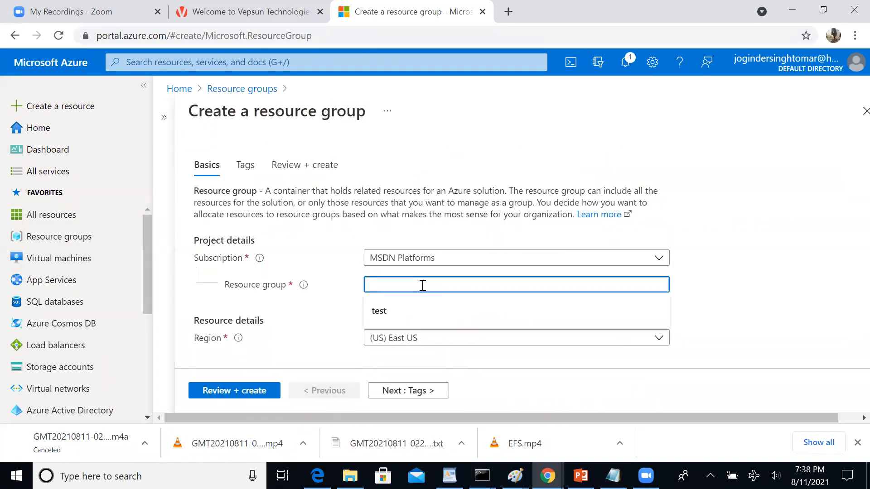
pyautogui.click(593, 199)
pyautogui.click(406, 282)
pyautogui.write('test')
pyautogui.click(666, 182)
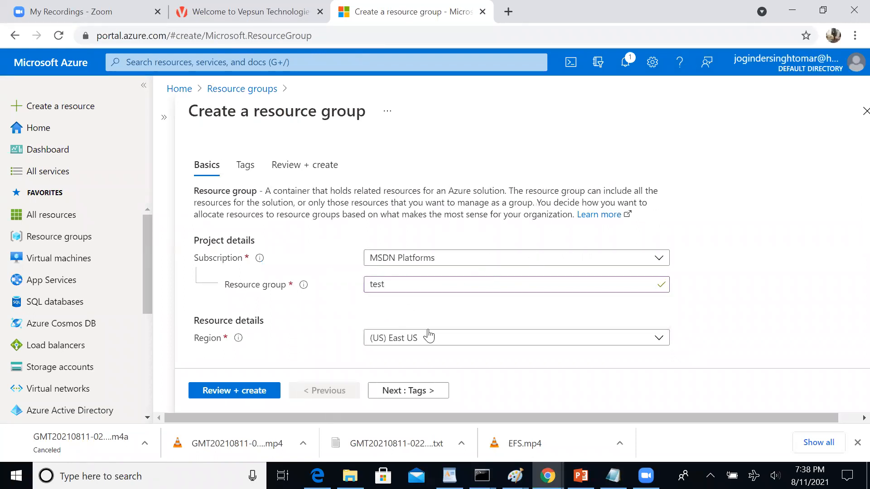
pyautogui.scroll(-1, 401, 320)
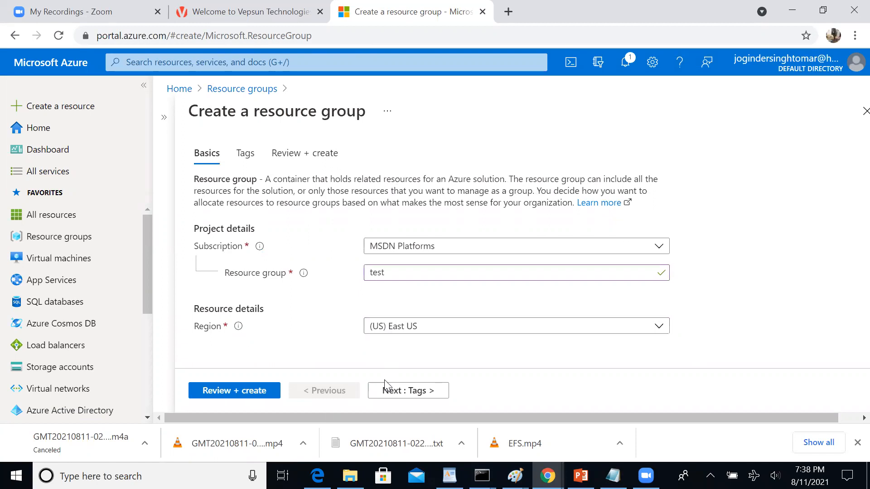
pyautogui.click(250, 391)
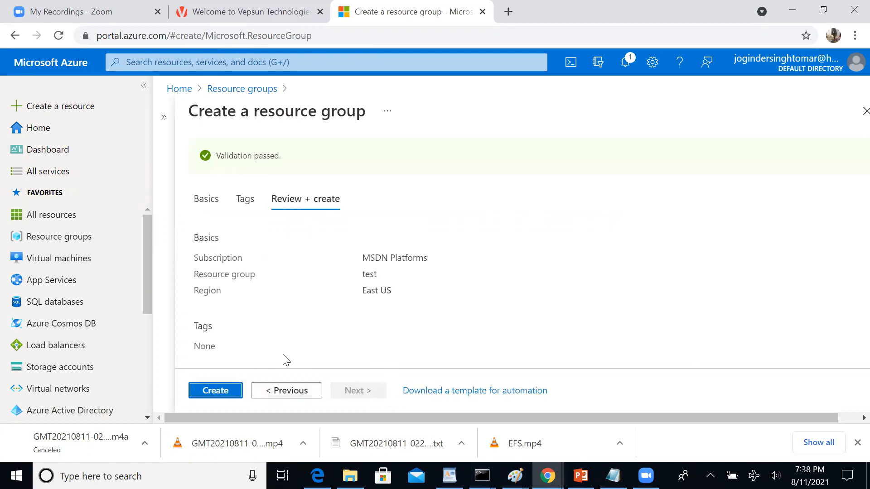
pyautogui.click(226, 391)
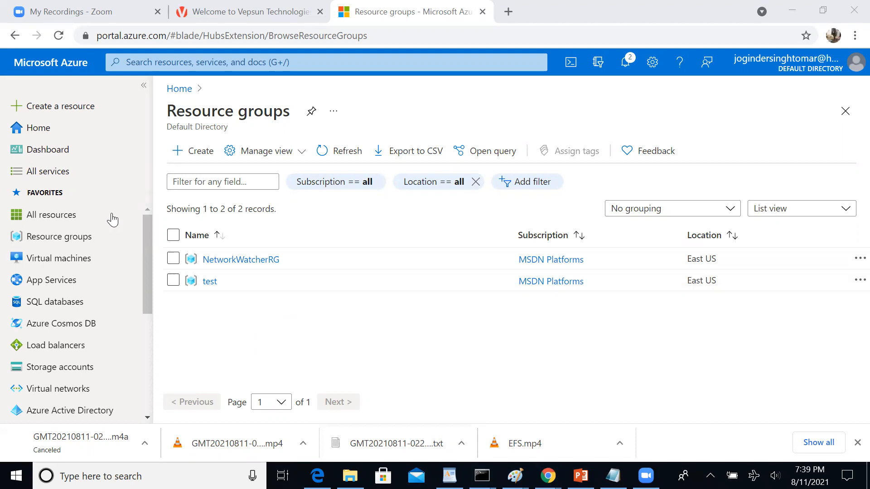
# Start a new virtual network and assign it to the test resource group
pyautogui.moveTo(79, 252)
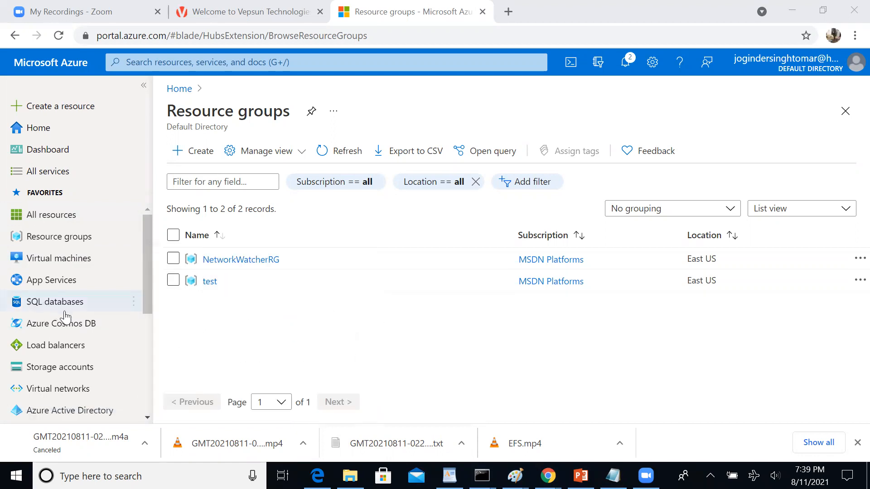
pyautogui.moveTo(149, 223); pyautogui.dragTo(152, 281)
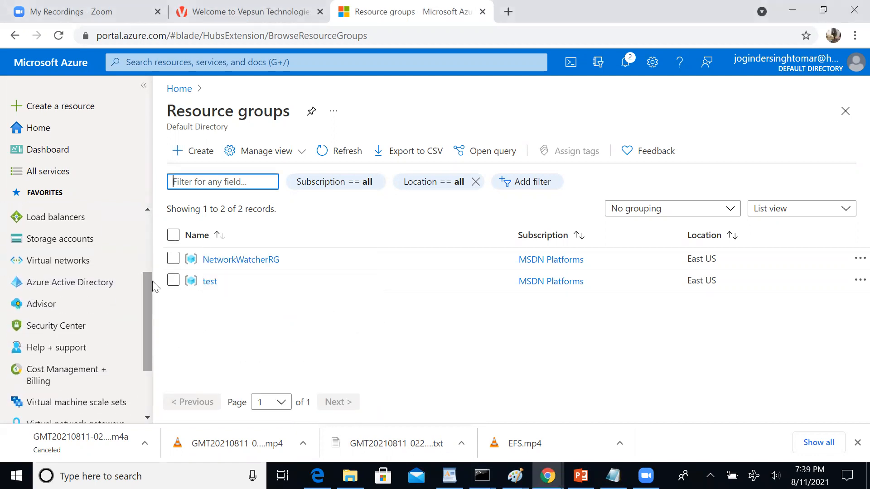
pyautogui.click(73, 266)
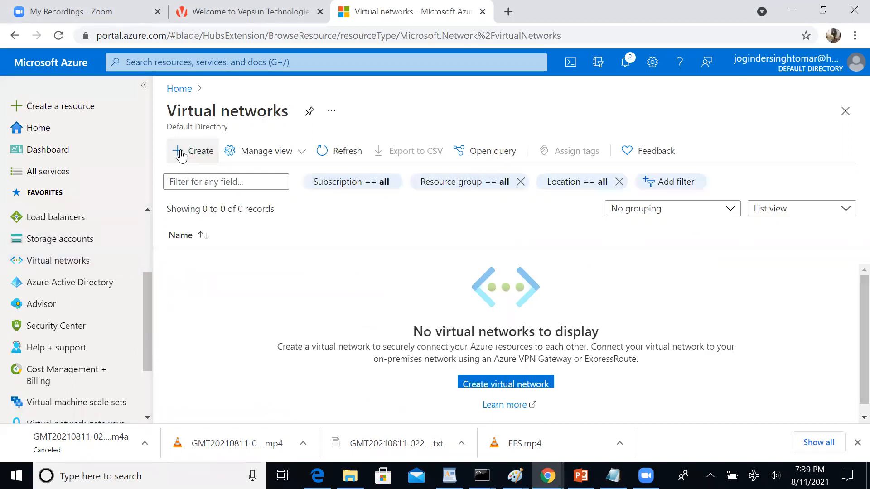
pyautogui.click(180, 154)
pyautogui.click(342, 113)
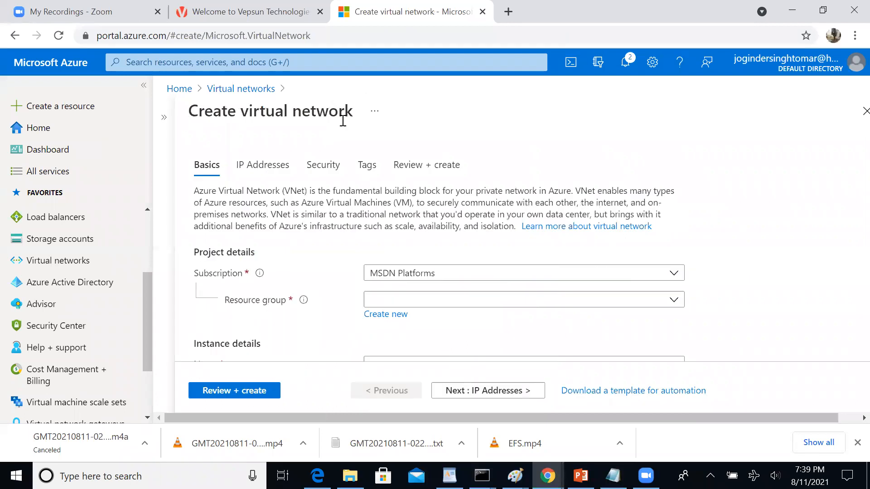
pyautogui.click(414, 301)
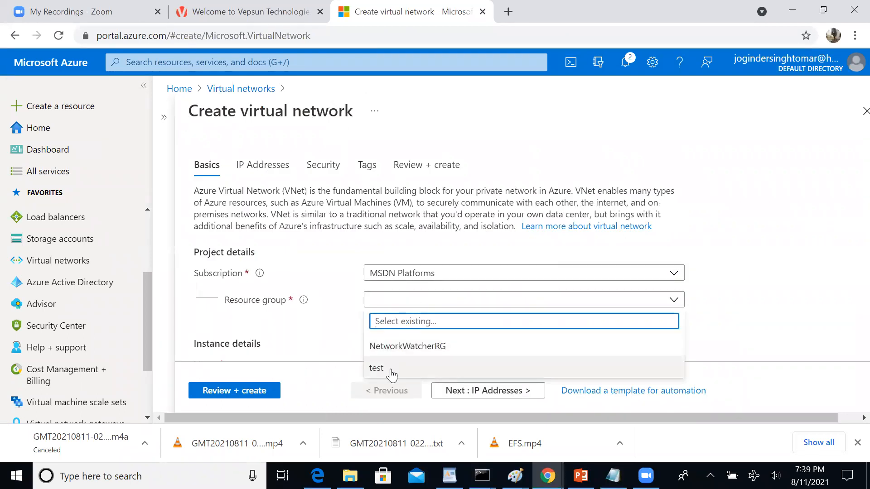
pyautogui.click(389, 371)
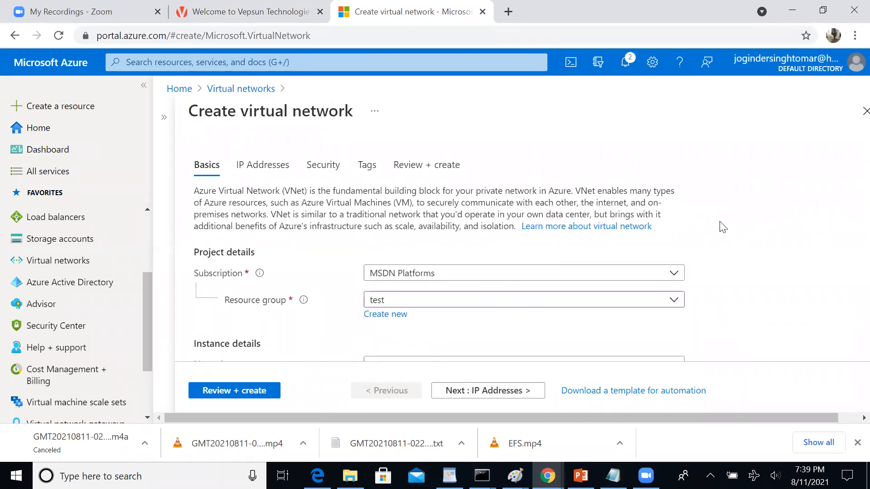
# Name the virtual network myvnet in the instance details
pyautogui.scroll(-2, 676, 230)
pyautogui.click(392, 297)
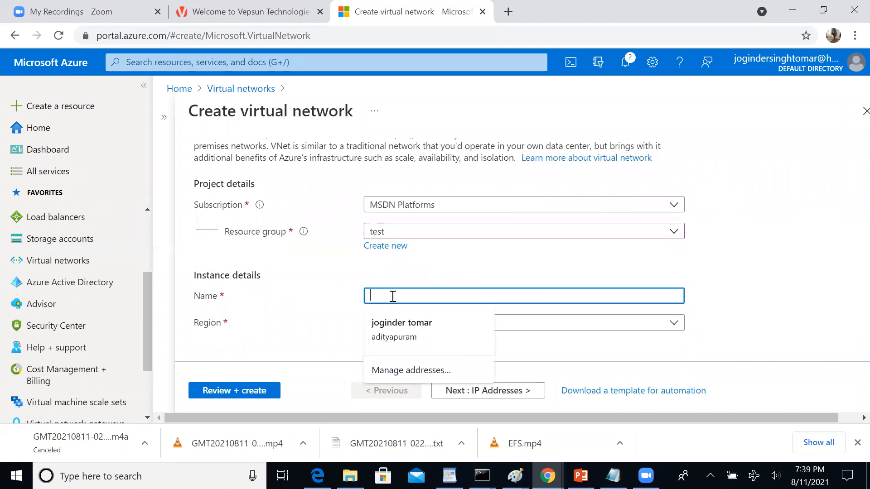
pyautogui.click(744, 200)
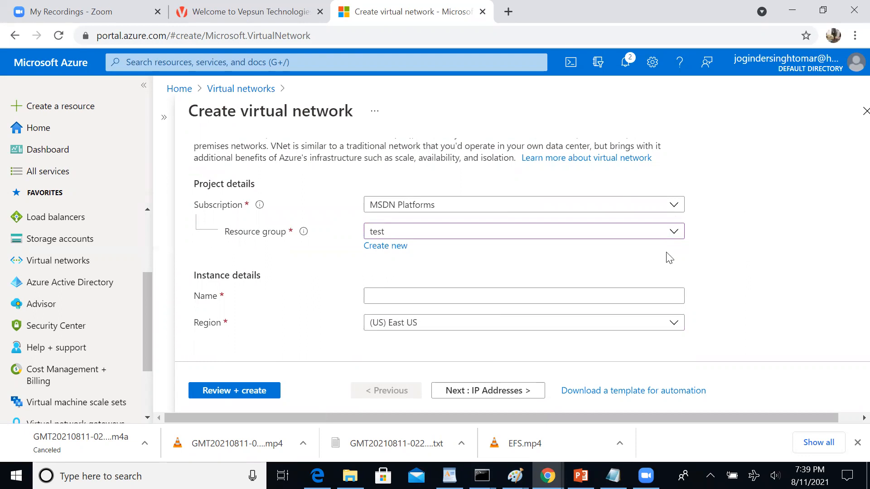
pyautogui.click(580, 298)
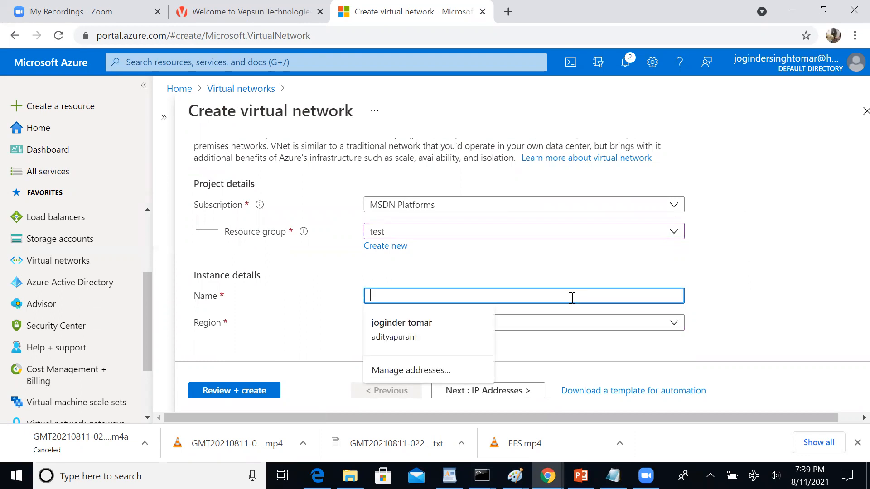
pyautogui.write('myvnet')
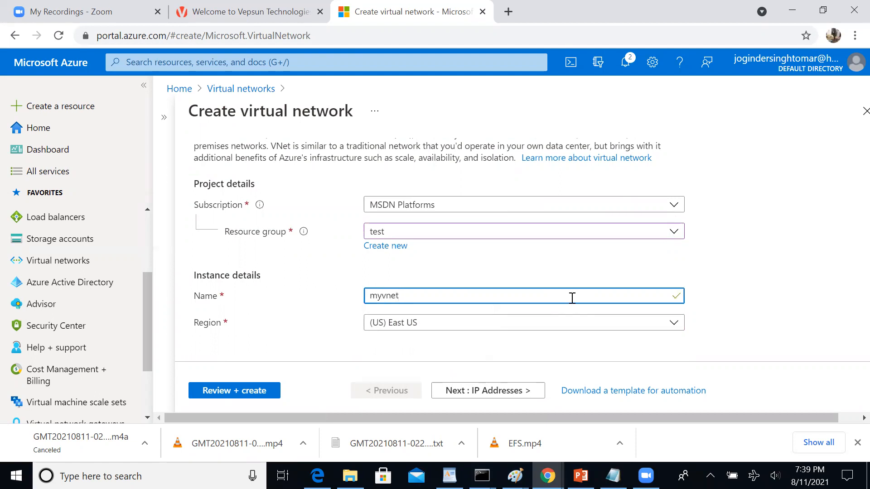
pyautogui.click(701, 271)
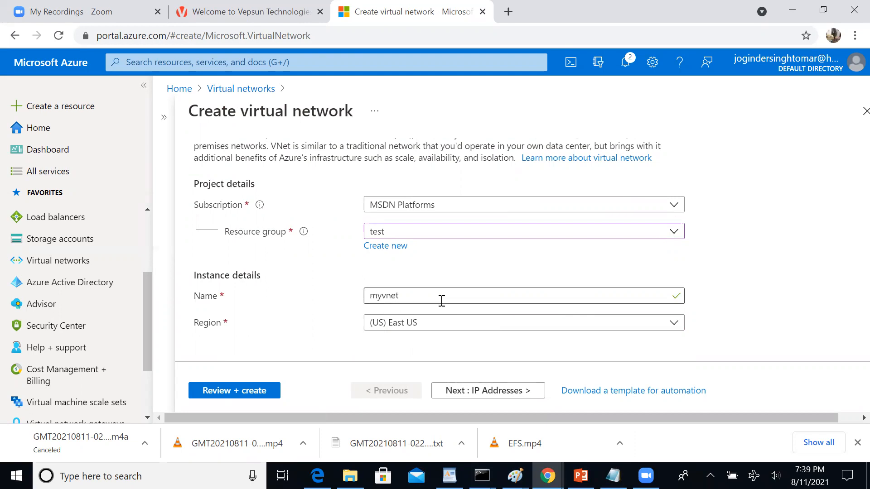
# Proceed to the virtual network's IP address settings and open the default subnet for editing
pyautogui.click(478, 395)
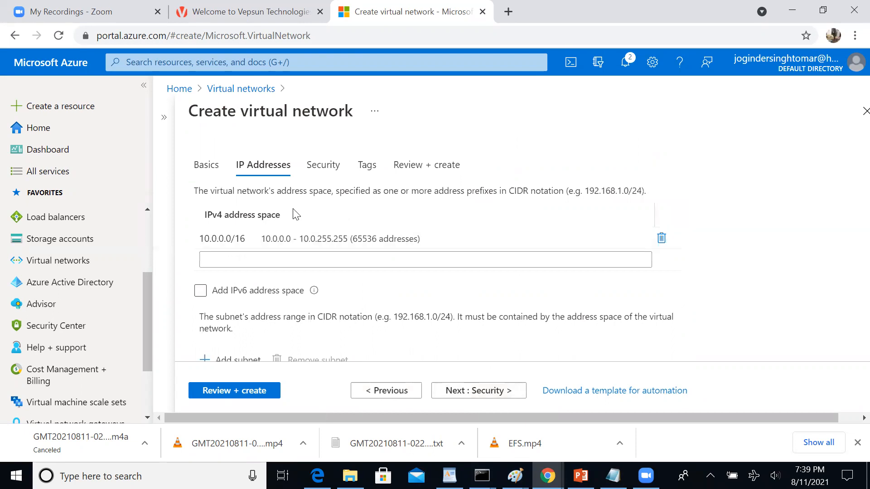
pyautogui.click(211, 242)
pyautogui.click(213, 295)
pyautogui.scroll(-3, 249, 289)
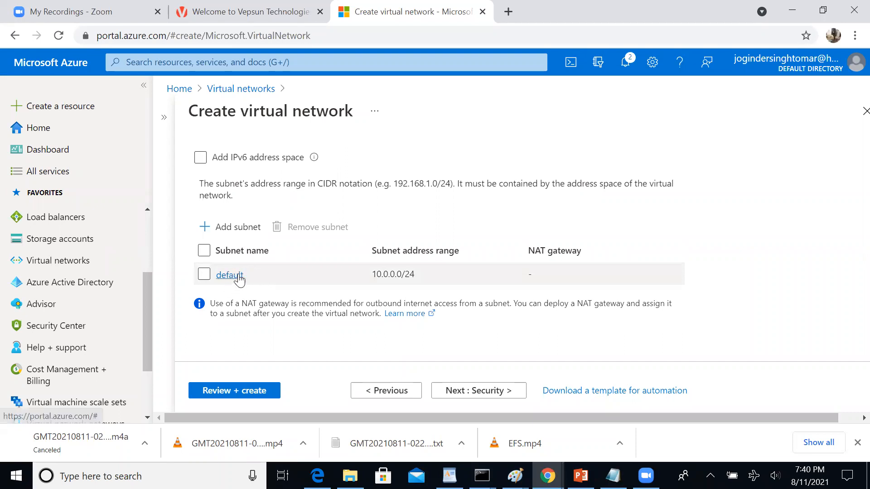
pyautogui.click(204, 274)
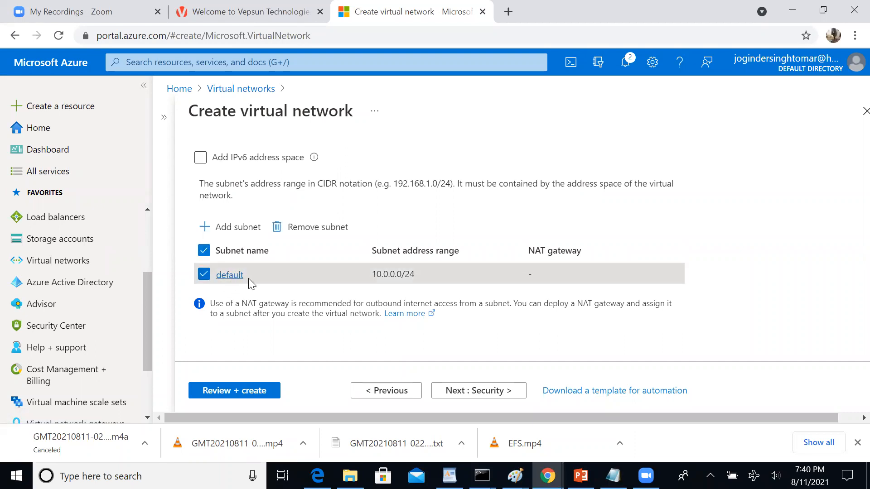
pyautogui.click(236, 276)
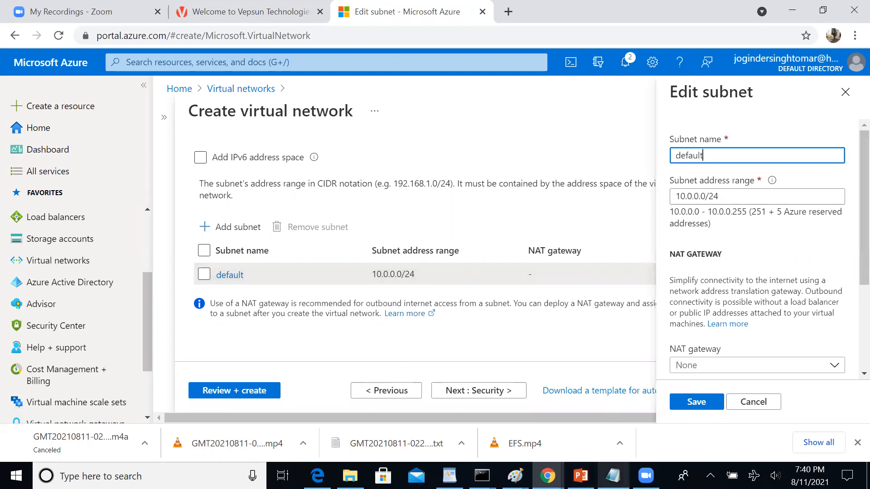
# Check the planned subnets in the Paint notes and rename the default subnet as BackendPoolSubnet
pyautogui.click(515, 475)
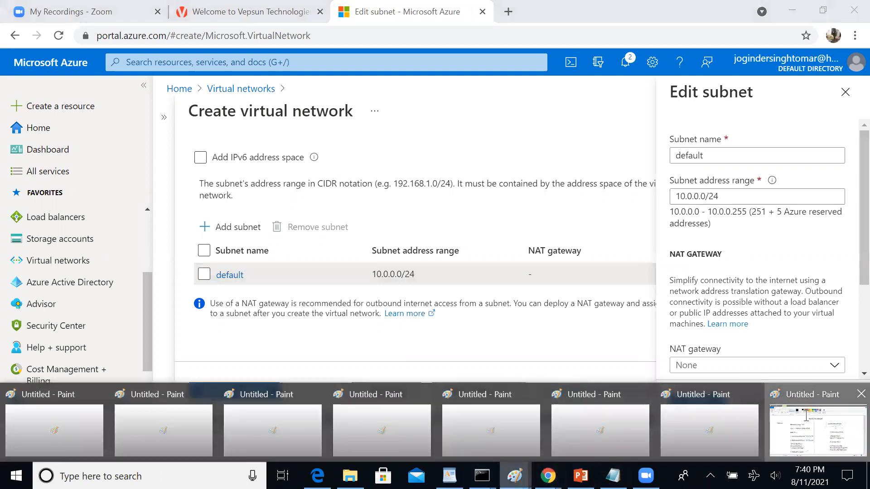
pyautogui.click(797, 412)
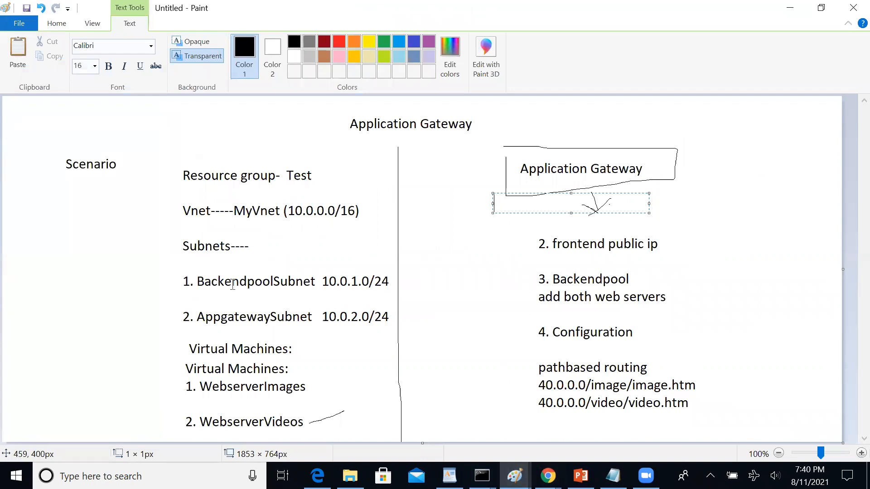
pyautogui.click(791, 8)
pyautogui.moveTo(716, 159); pyautogui.dragTo(575, 135)
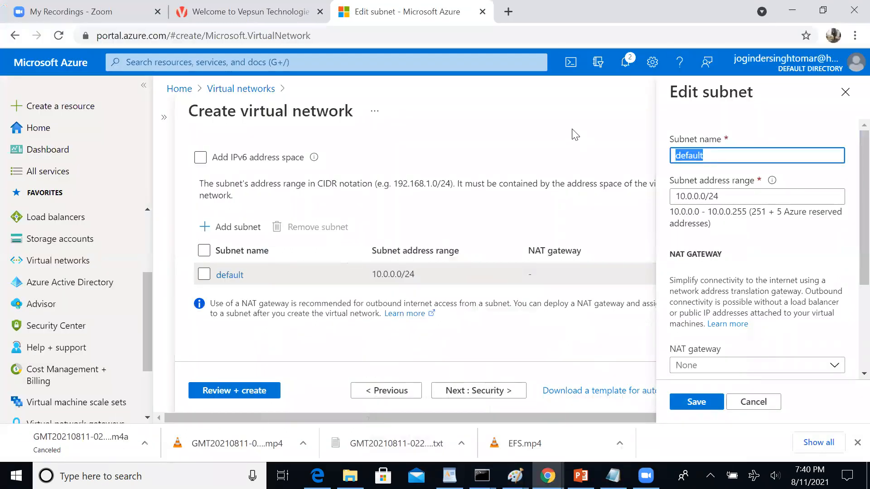
pyautogui.write('BackendPoolSubnet')
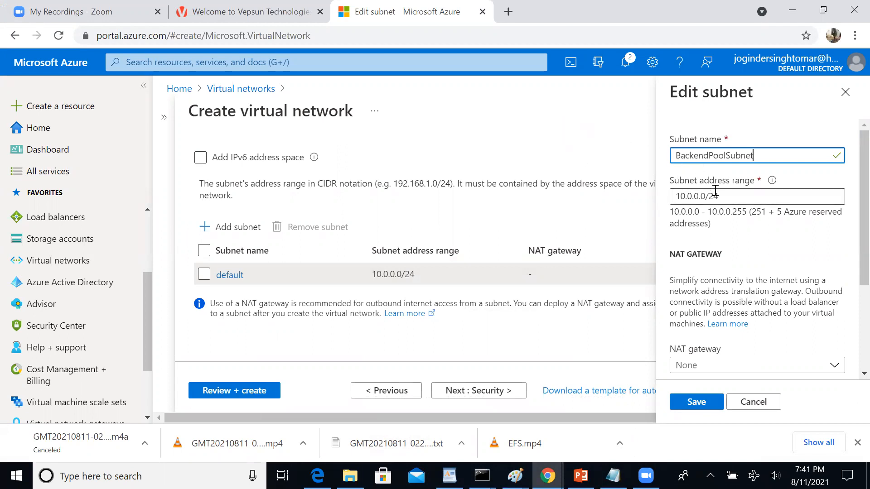
# Set BackendPoolSubnet's address range to 10.0.1.0/24 and save the subnet
pyautogui.click(701, 195)
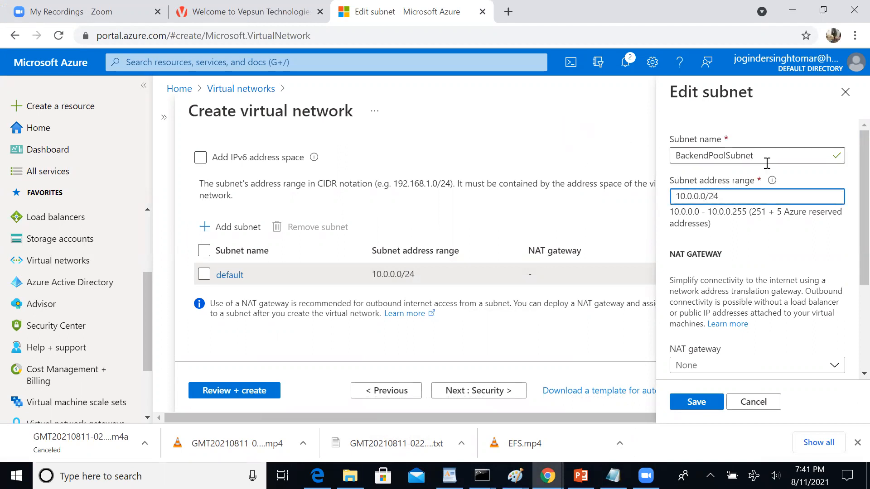
pyautogui.press('BackSpace')
pyautogui.write('1')
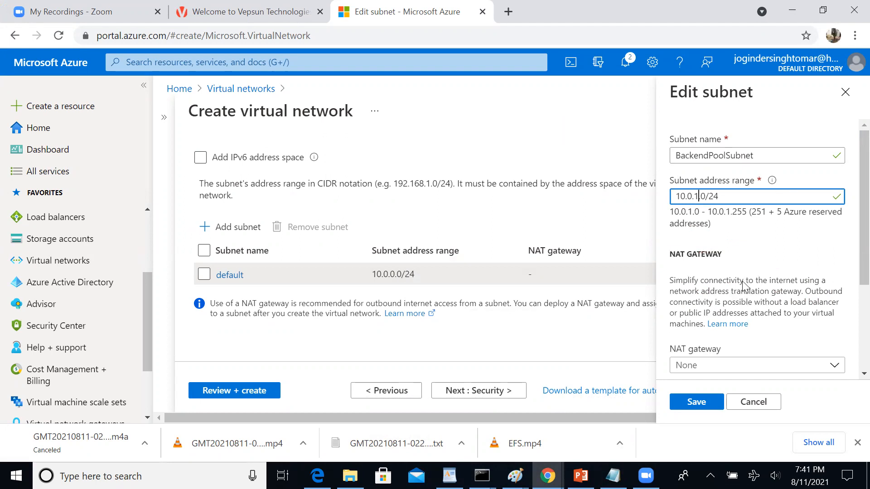
pyautogui.click(789, 247)
pyautogui.scroll(-3, 723, 286)
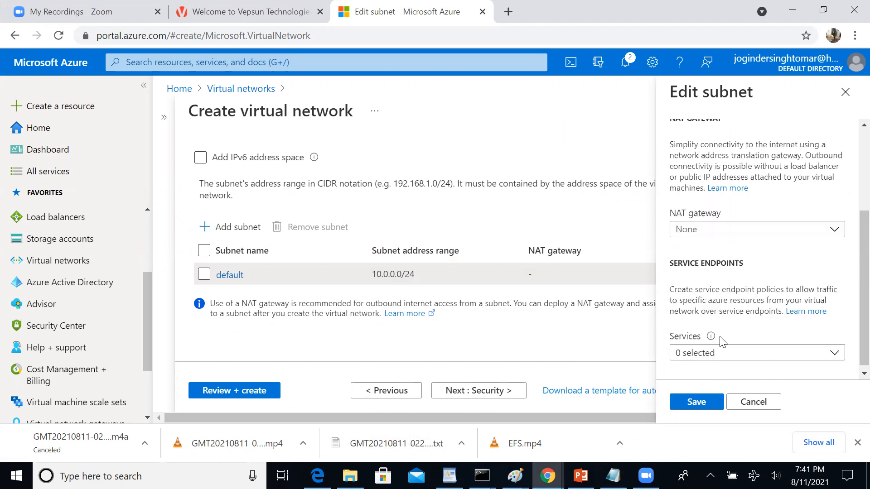
pyautogui.click(716, 403)
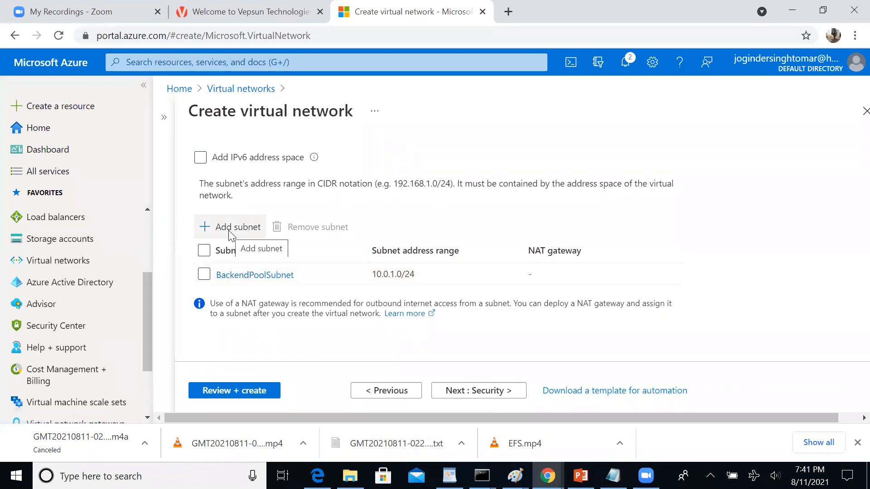
# Start adding a second subnet to the virtual network and consult the planned subnets in the Paint notes
pyautogui.click(216, 231)
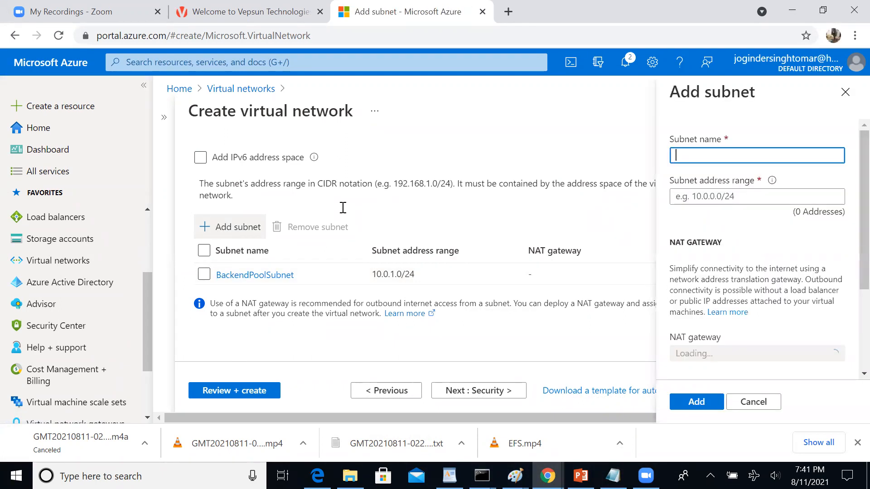
pyautogui.click(772, 151)
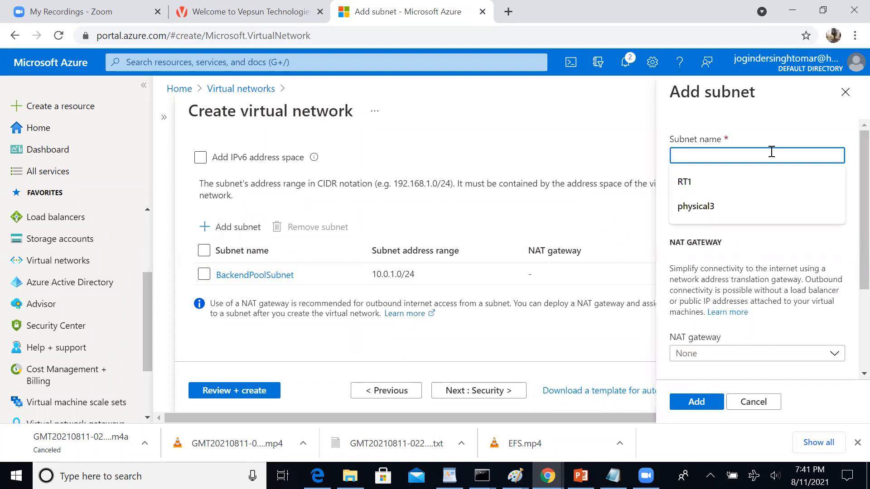
pyautogui.click(791, 7)
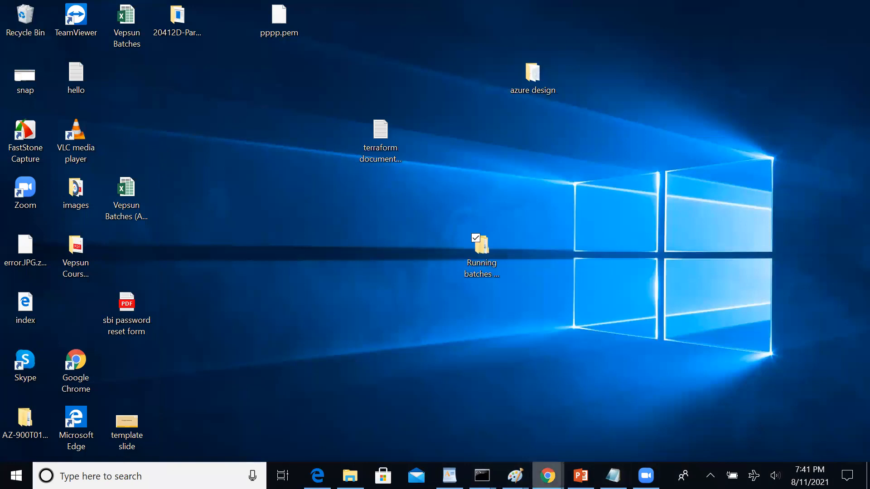
pyautogui.click(613, 476)
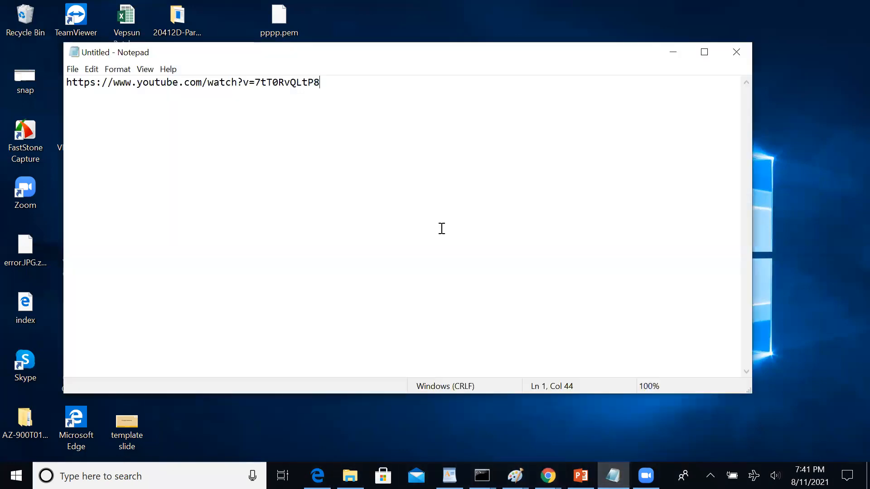
pyautogui.click(673, 52)
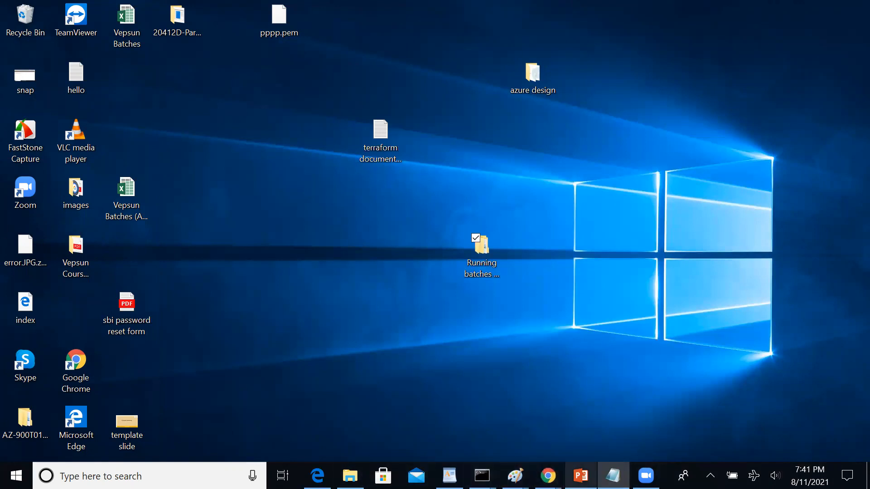
pyautogui.click(515, 476)
pyautogui.click(814, 424)
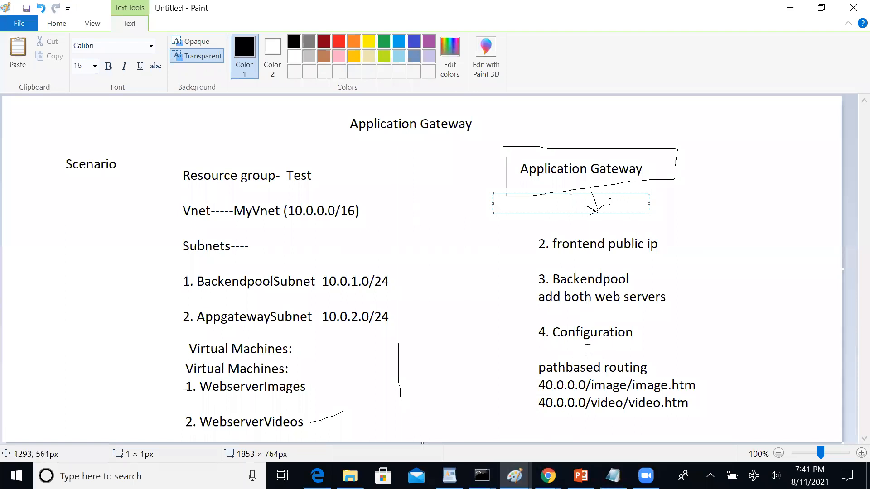
# Switch to the second Chrome window and close its leftover Azure tabs for the test resource group and the Application gateway
pyautogui.click(548, 475)
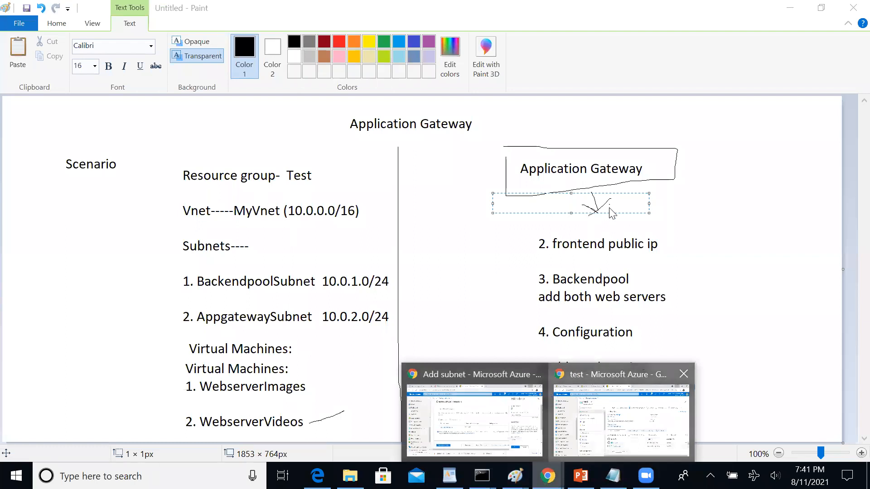
pyautogui.click(591, 376)
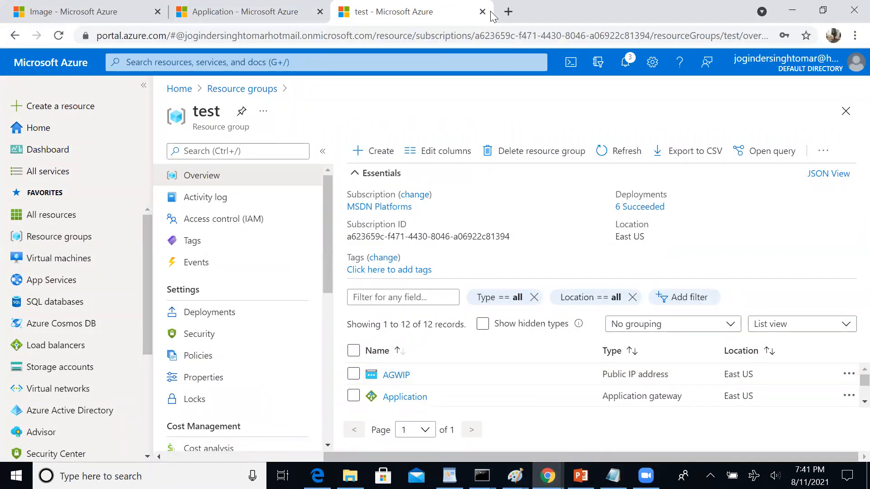
pyautogui.hotkey('ctrl', 'w')
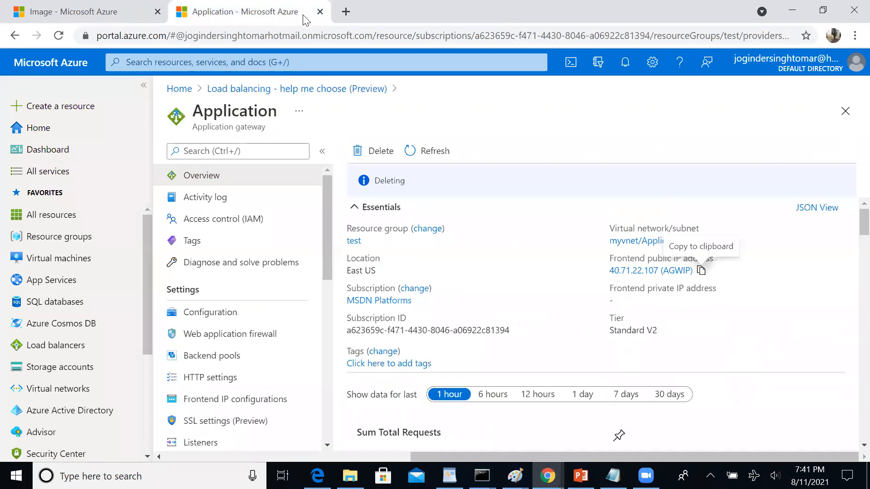
pyautogui.click(319, 12)
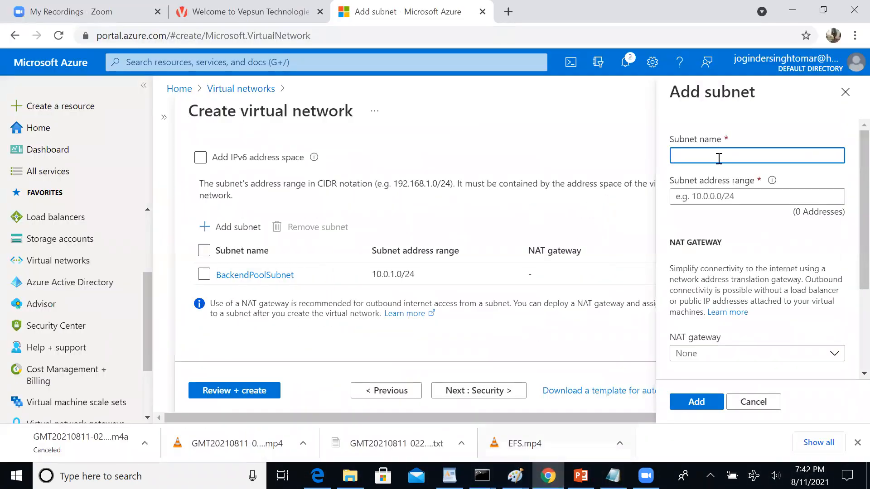
# Name the new subnet GatewaySubnet
pyautogui.click(719, 156)
pyautogui.write('GatewaySubn')
# Check the planned range in the Paint notes, then add GatewaySubnet with the address range 10.0.2.0/24
pyautogui.click(716, 196)
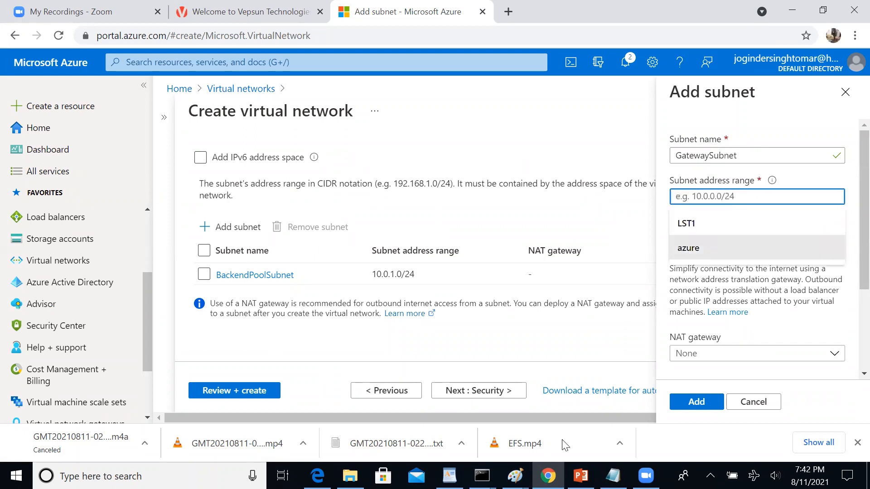
pyautogui.click(516, 476)
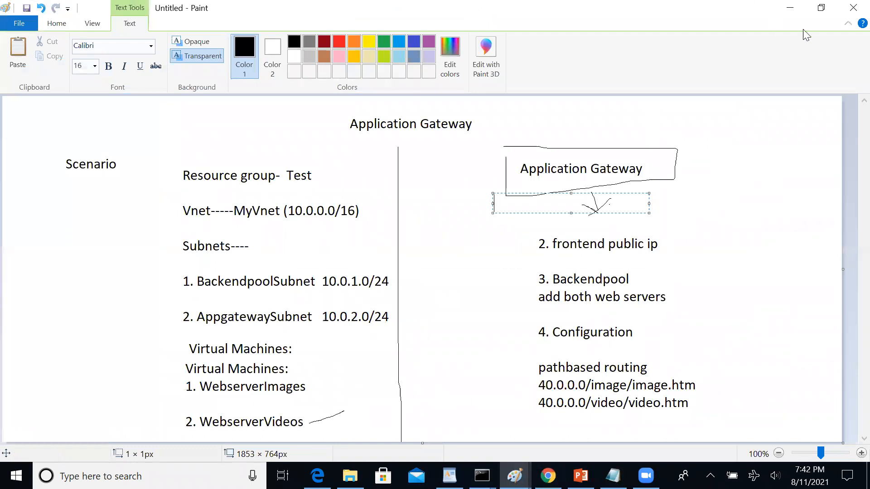
pyautogui.hotkey('alt', 'Tab')
pyautogui.click(720, 195)
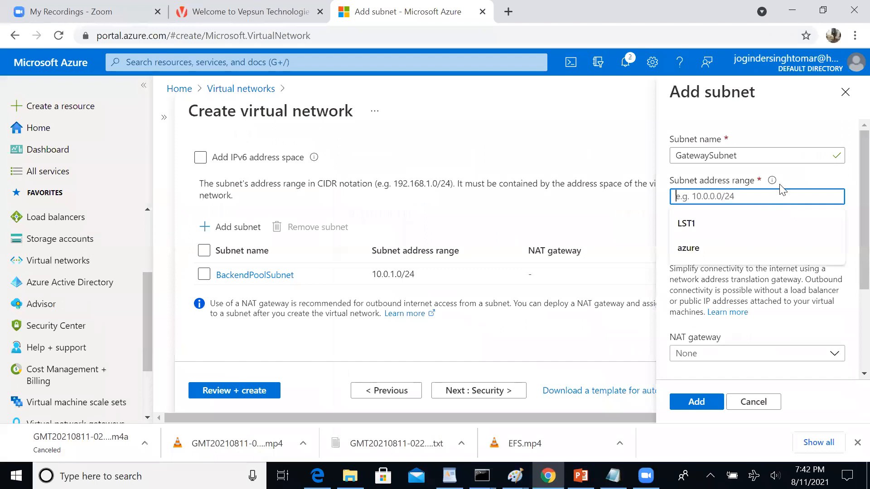
pyautogui.write('10.0.2.0')
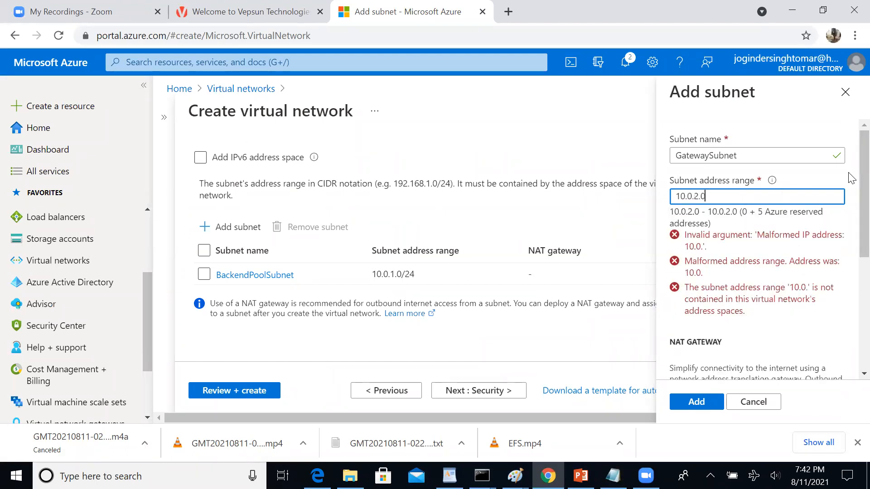
pyautogui.write('/24')
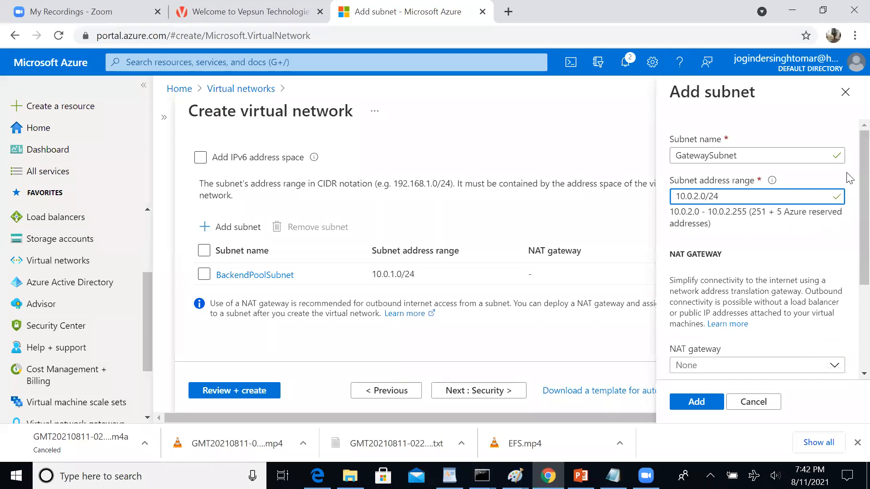
pyautogui.click(695, 402)
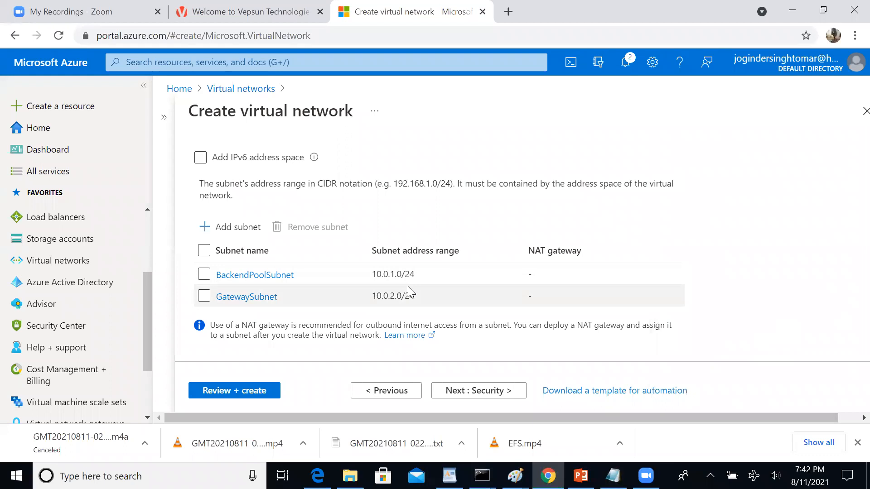
# Review the virtual network configuration and create myvnet
pyautogui.click(237, 397)
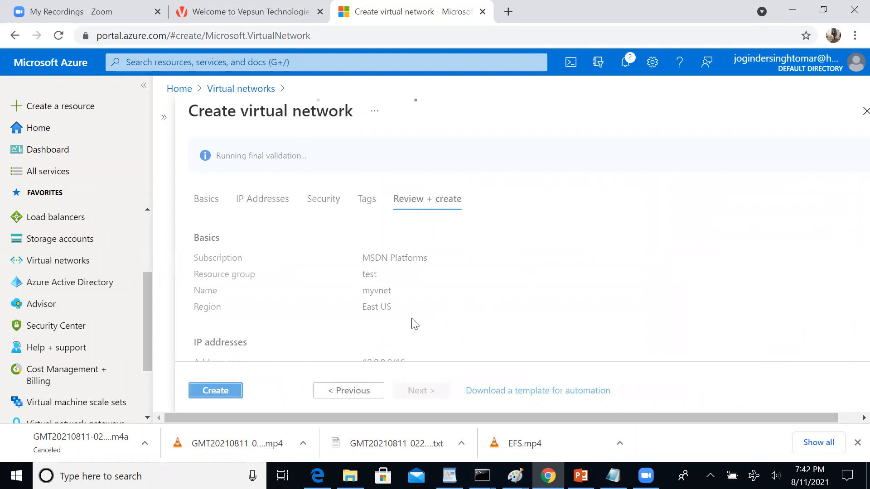
pyautogui.click(215, 391)
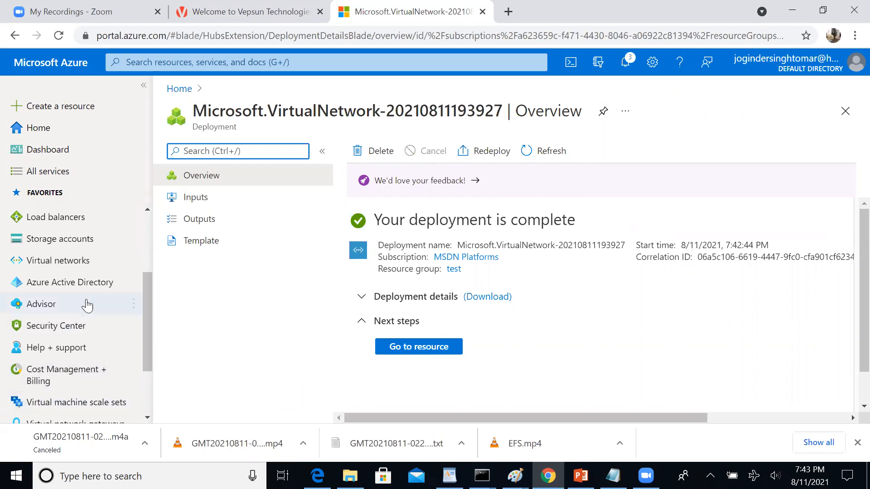
# Open the myvnet virtual network and examine its list of subnets and their address ranges
pyautogui.scroll(-3, 60, 382)
pyautogui.scroll(-1, 64, 378)
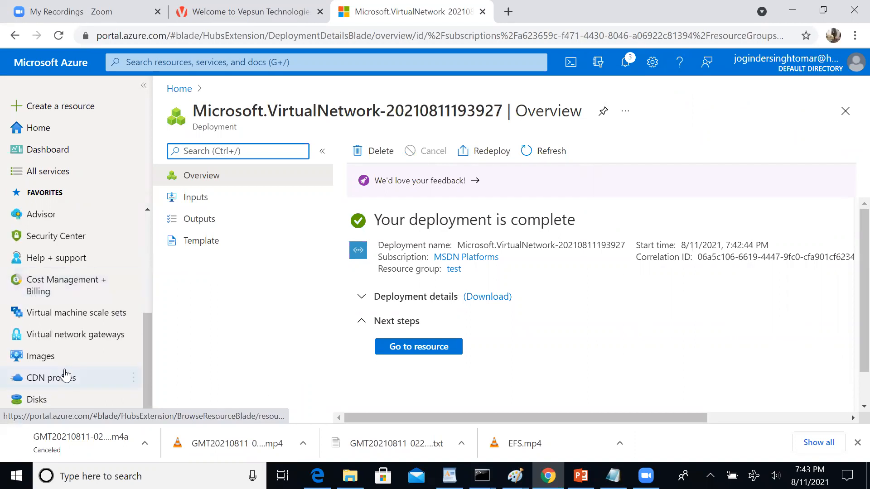
pyautogui.scroll(5, 66, 375)
pyautogui.moveTo(88, 271)
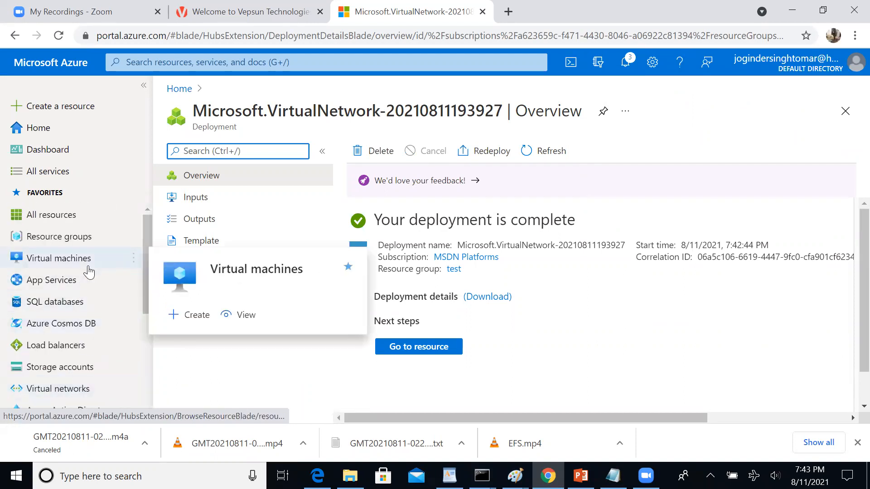
pyautogui.scroll(-6, 87, 279)
pyautogui.click(77, 253)
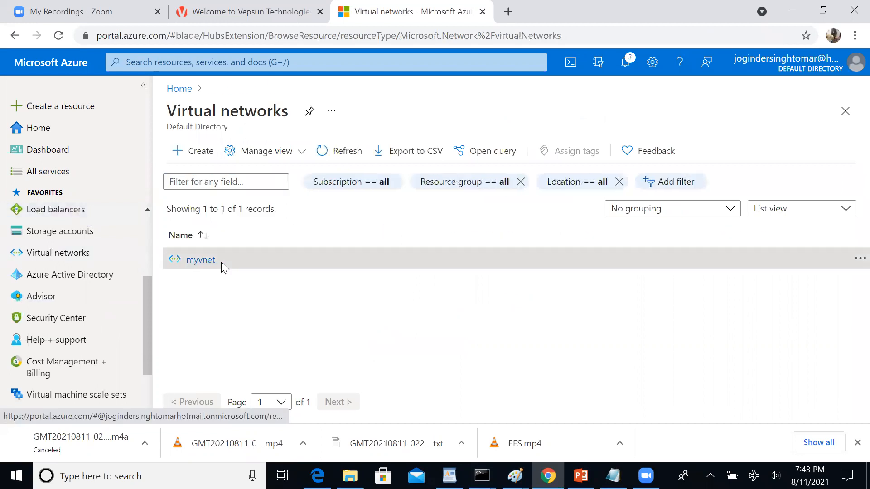
pyautogui.click(201, 260)
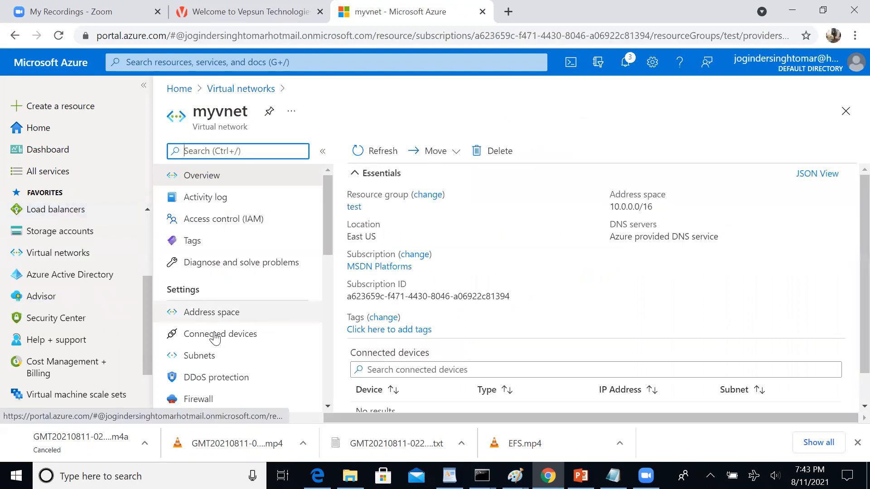
pyautogui.click(213, 356)
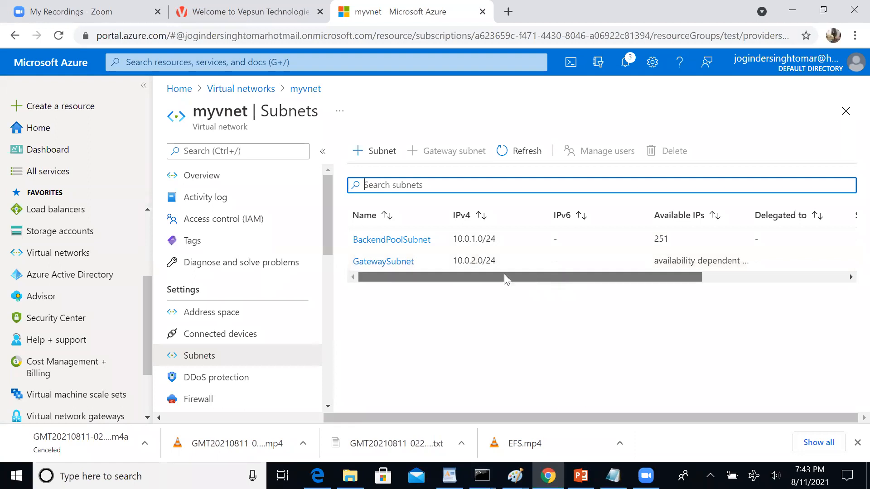
pyautogui.moveTo(475, 274); pyautogui.dragTo(443, 274)
pyautogui.click(470, 367)
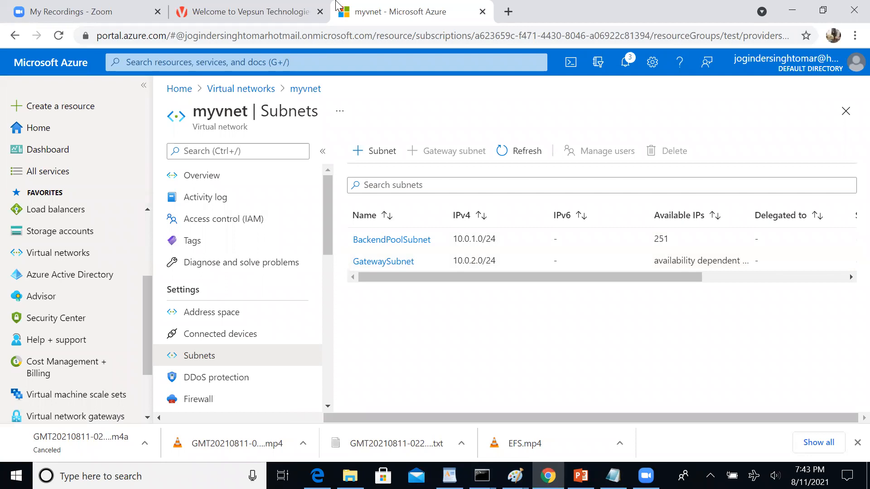
# Open the virtual machines list and start creating a new virtual machine
pyautogui.moveTo(148, 316); pyautogui.dragTo(109, 229)
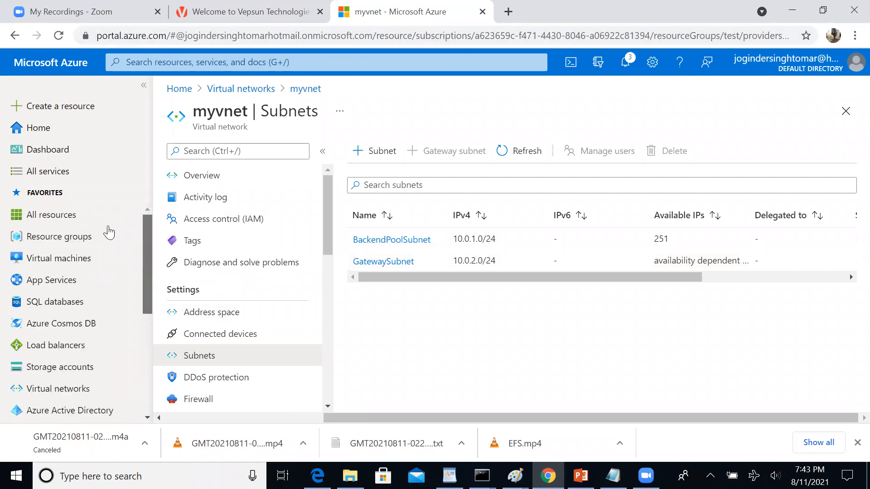
pyautogui.click(77, 258)
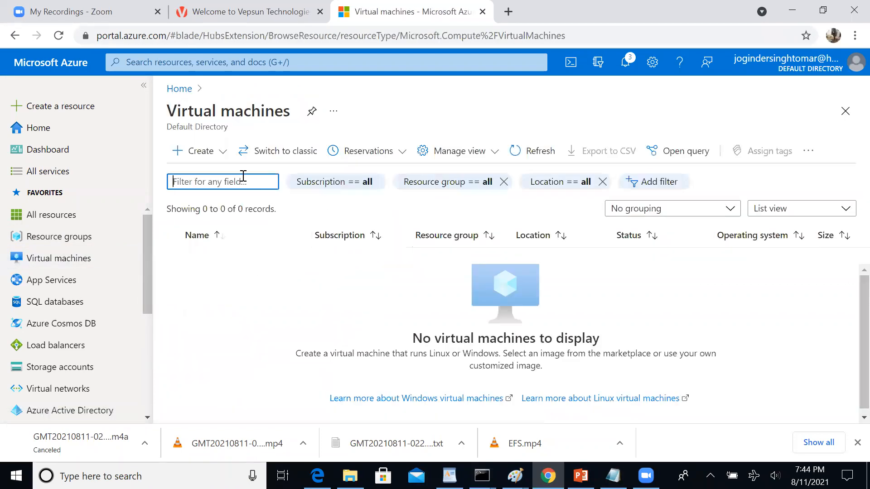
pyautogui.click(228, 157)
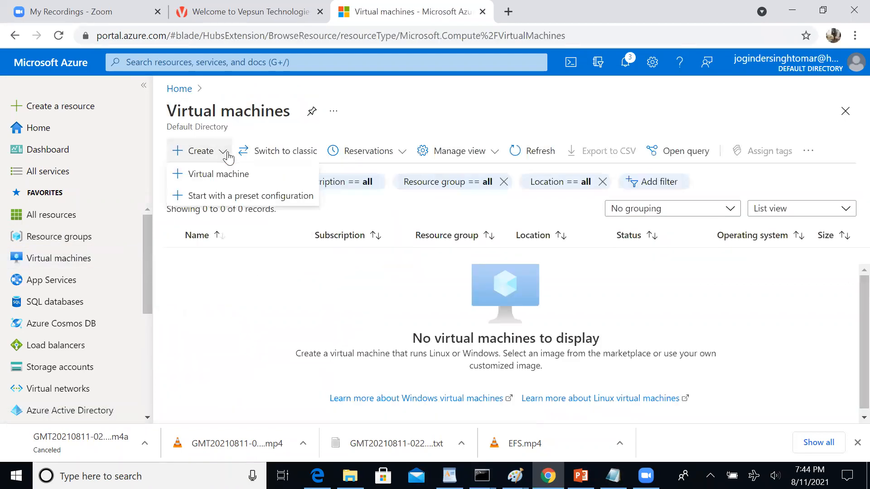
pyautogui.click(215, 176)
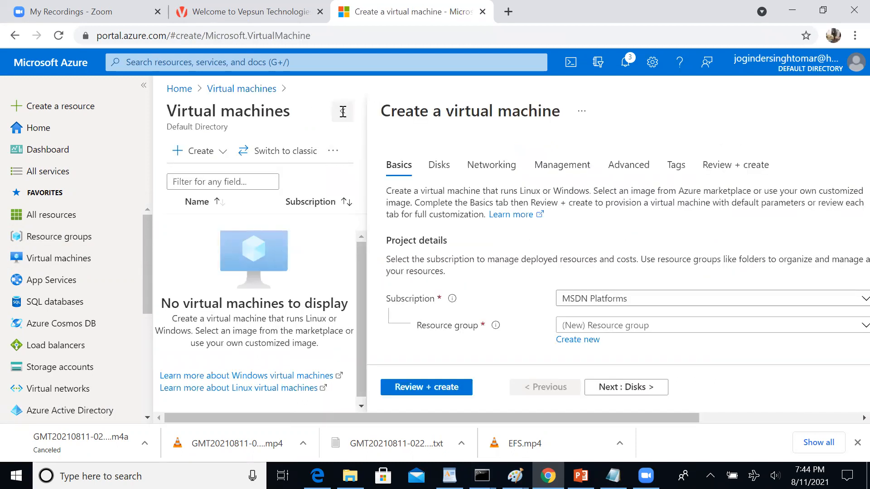
# Widen the virtual machine form and assign the machine to the resource group test
pyautogui.click(342, 112)
pyautogui.scroll(-1, 369, 266)
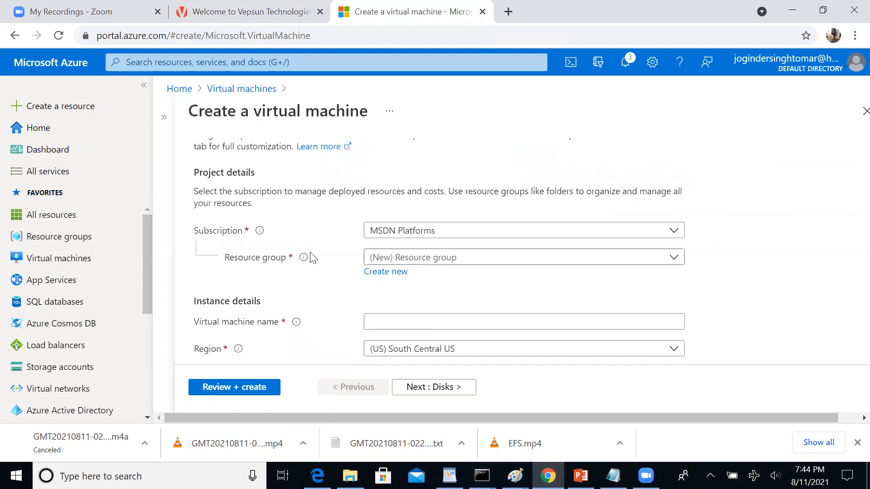
pyautogui.click(428, 260)
pyautogui.click(382, 326)
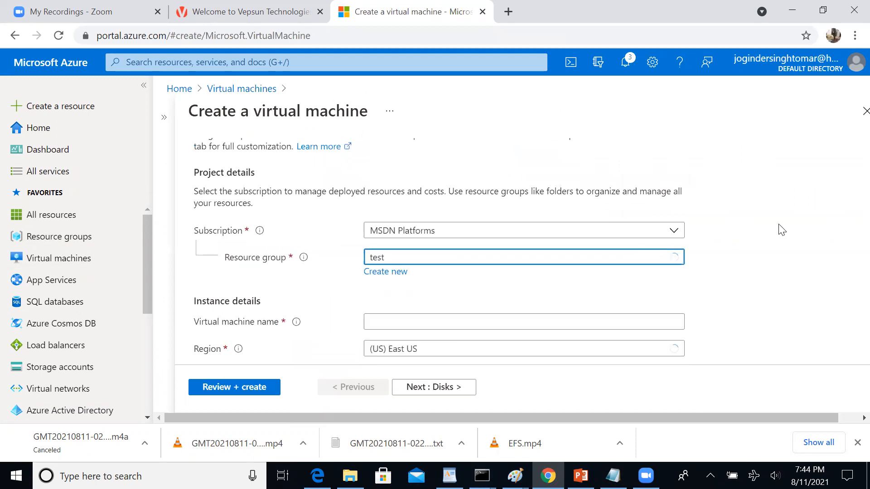
# Name the virtual machine imagewebserver
pyautogui.scroll(-1, 444, 269)
pyautogui.click(398, 254)
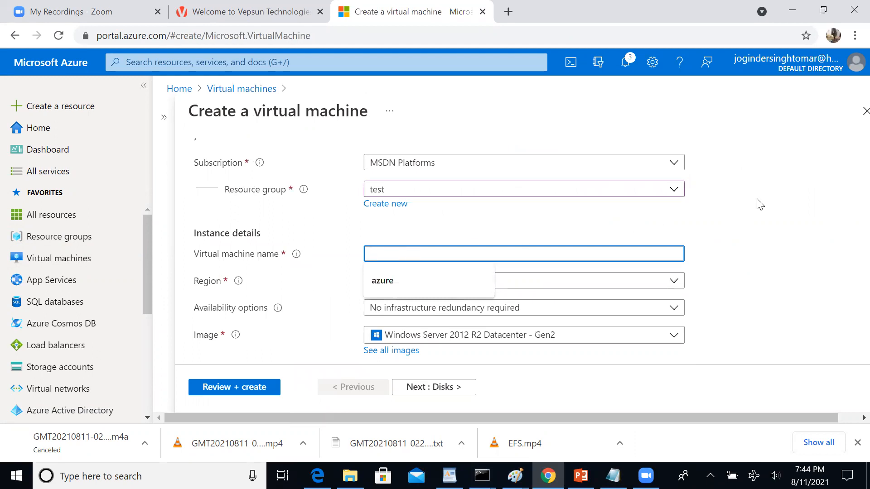
pyautogui.write('iamge')
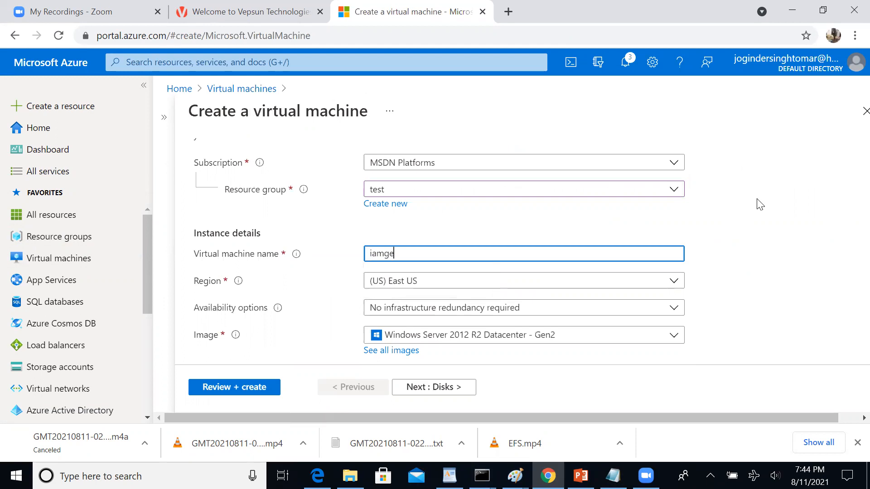
pyautogui.write('magae')
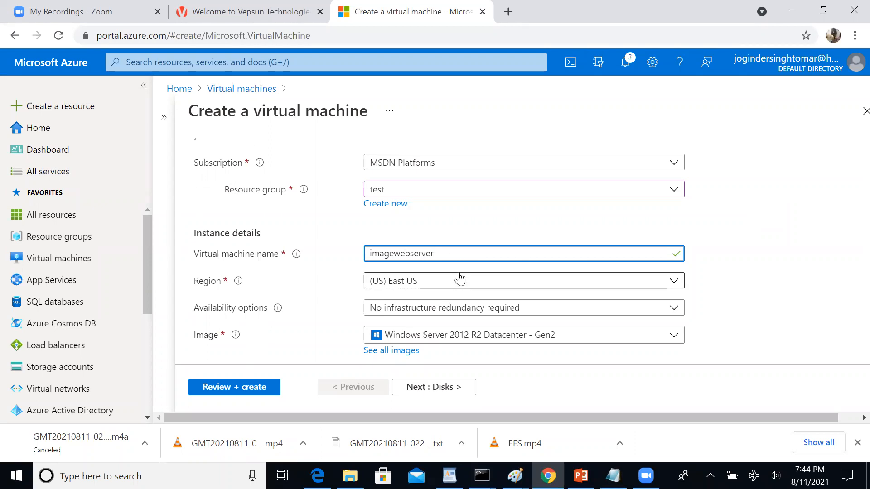
# Open portal.azure.com in a second browser tab, keeping the virtual machine form open
pyautogui.scroll(-1, 448, 288)
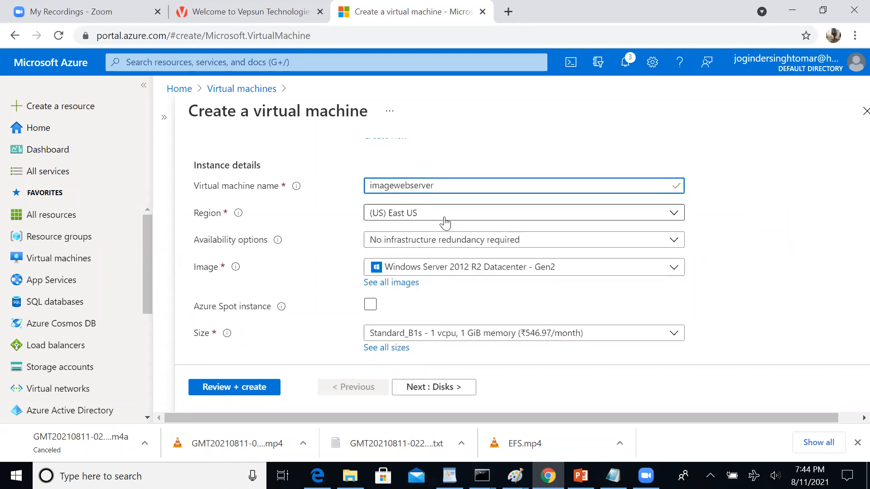
pyautogui.click(436, 39)
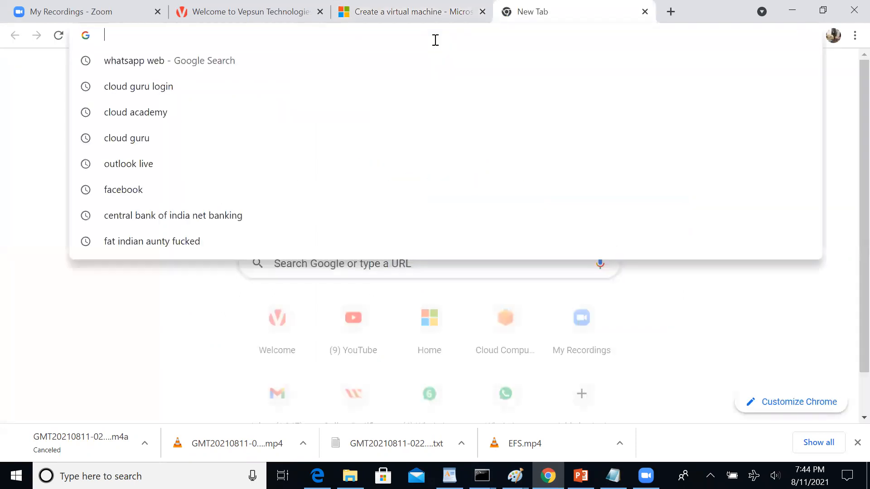
pyautogui.write('vnet')
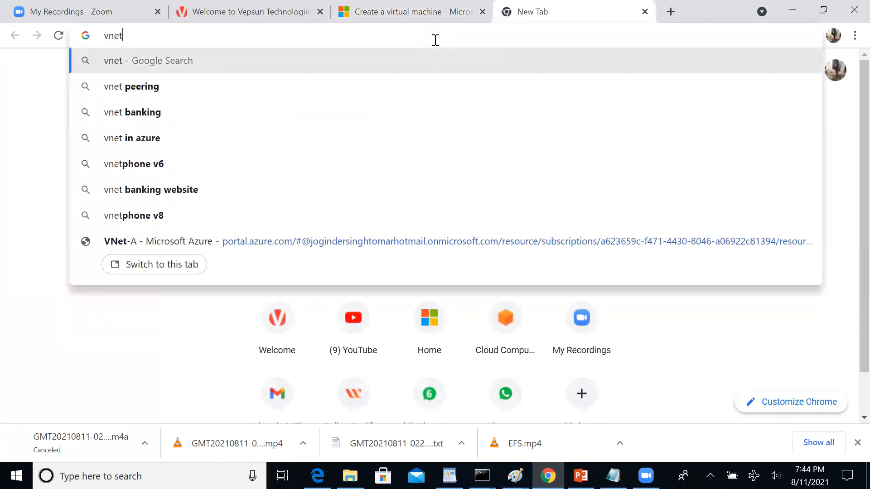
pyautogui.press('BackSpace')
pyautogui.press('BackSpace')
pyautogui.press('BackSpace')
pyautogui.press('BackSpace')
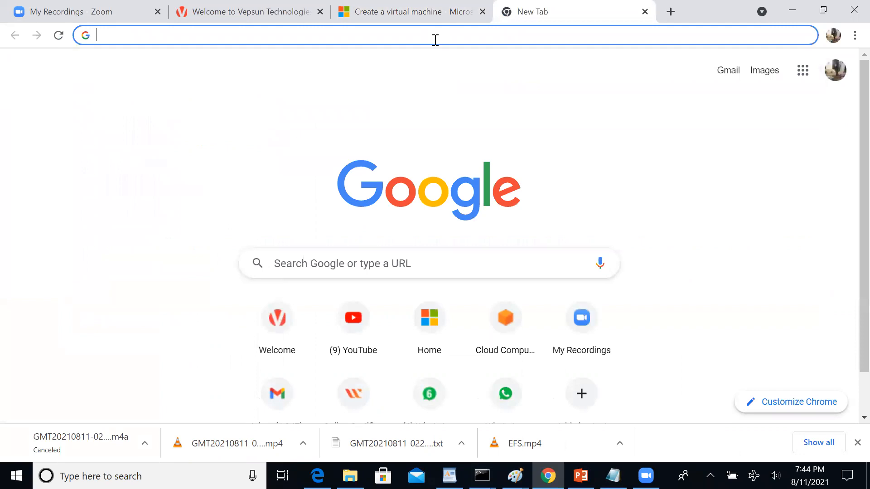
pyautogui.write('v')
pyautogui.press('BackSpace')
pyautogui.press('BackSpace')
pyautogui.write('portal.azure.com')
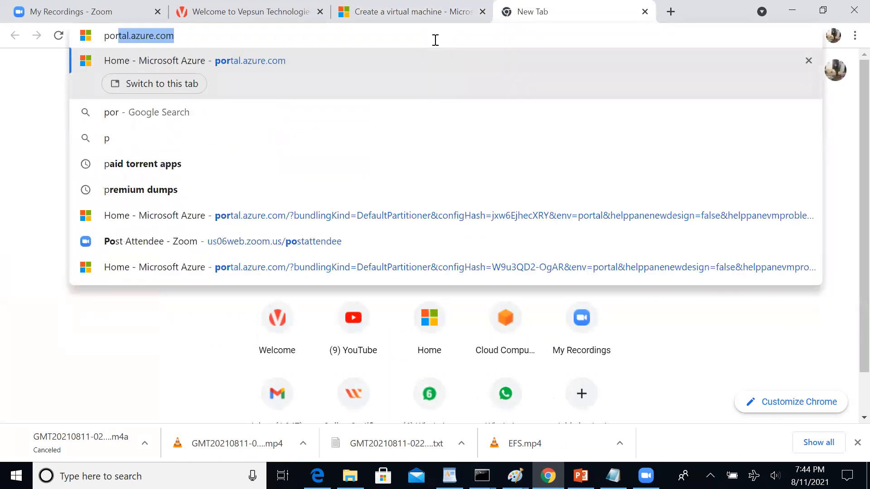
pyautogui.press('Return')
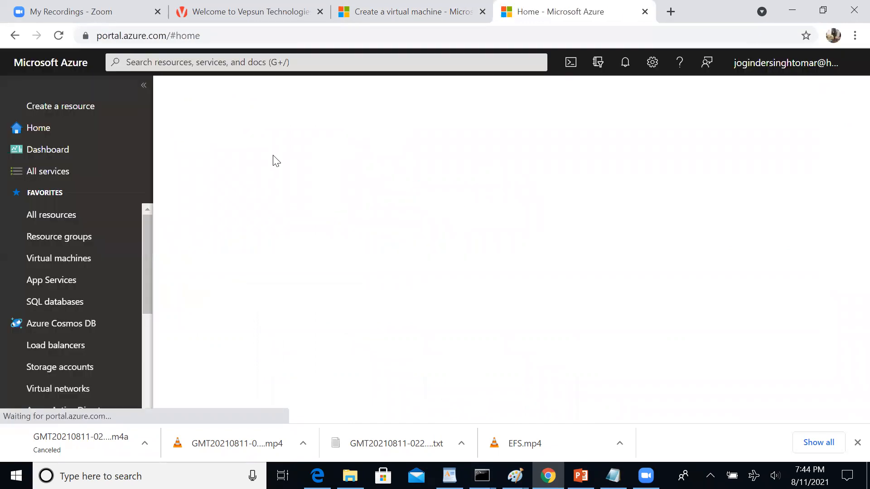
# Check the location of myvnet in the virtual networks list, and return to the virtual machine form
pyautogui.scroll(-5, 66, 272)
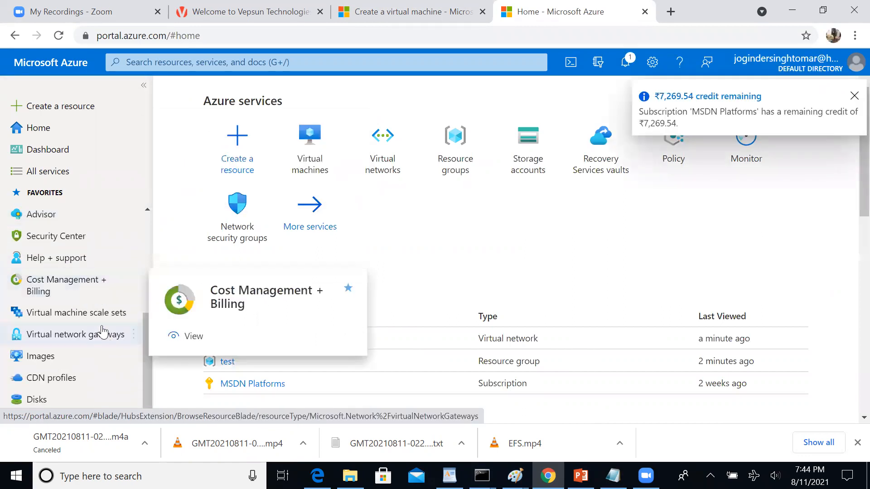
pyautogui.scroll(3, 81, 310)
pyautogui.scroll(3, 79, 281)
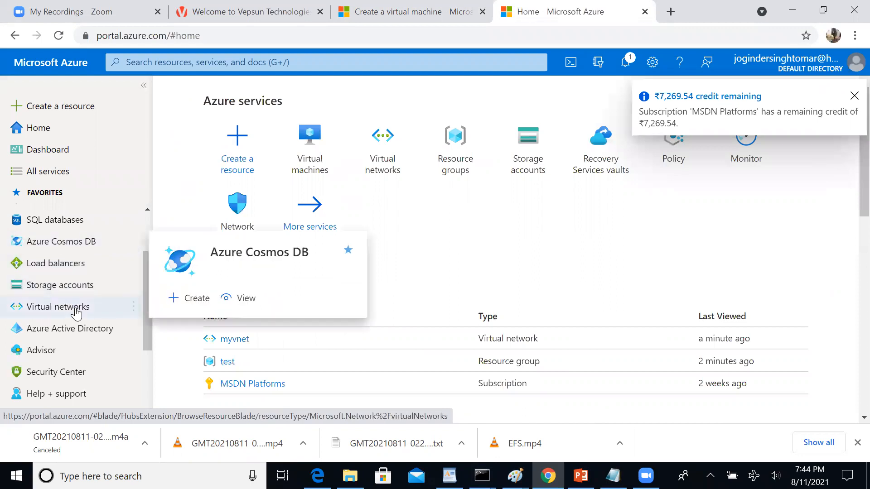
pyautogui.scroll(3, 77, 290)
pyautogui.scroll(1, 57, 252)
pyautogui.scroll(-3, 68, 261)
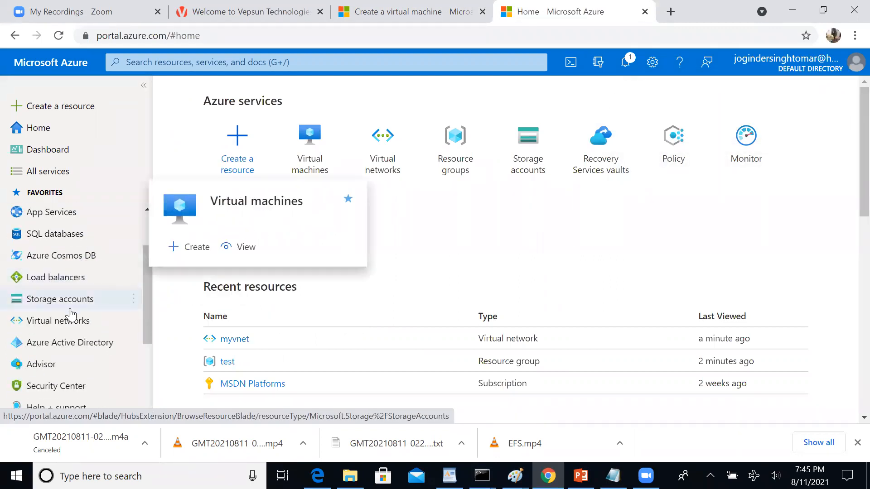
pyautogui.moveTo(67, 319)
pyautogui.click(167, 323)
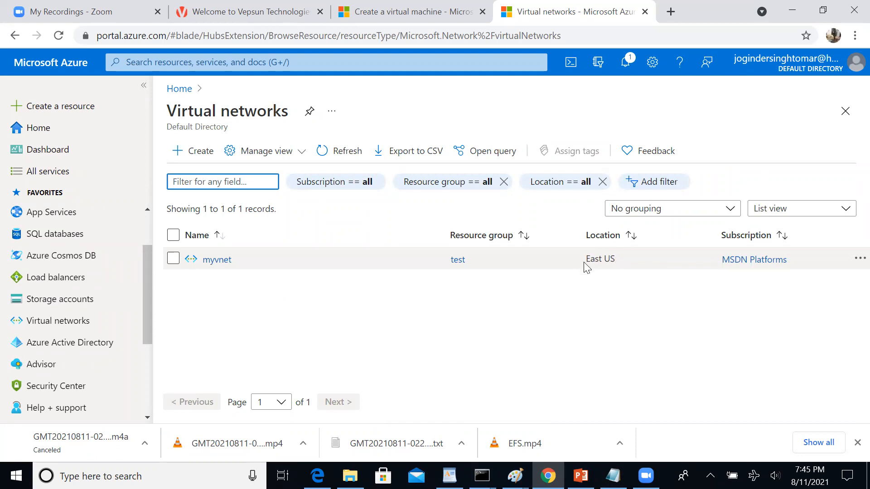
pyautogui.click(393, 10)
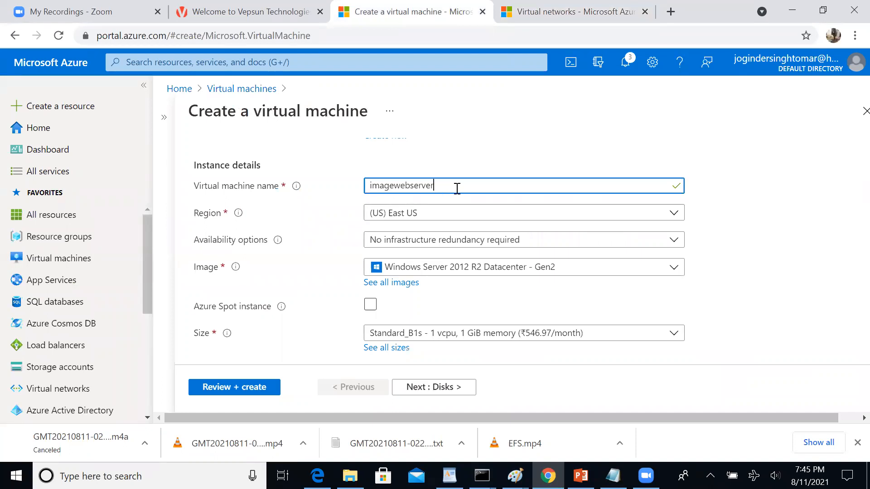
# Set the administrator username to azure, and enter and confirm the administrator account password
pyautogui.scroll(-4, 436, 228)
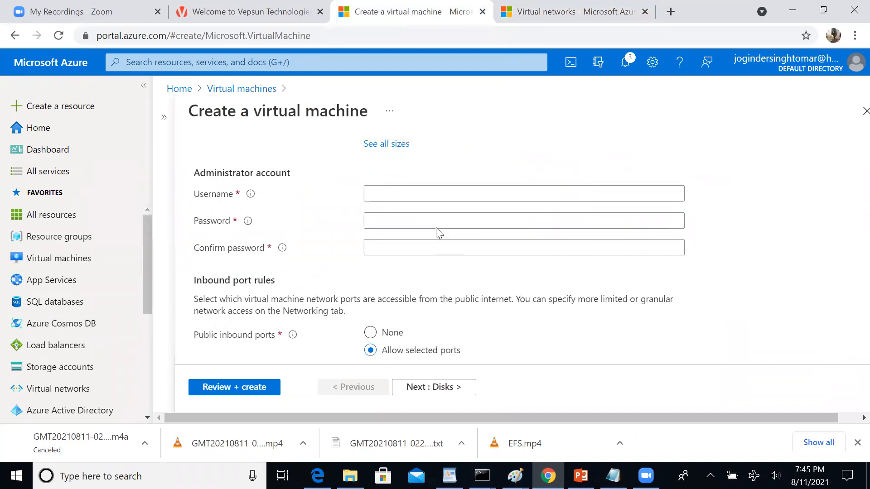
pyautogui.scroll(3, 471, 194)
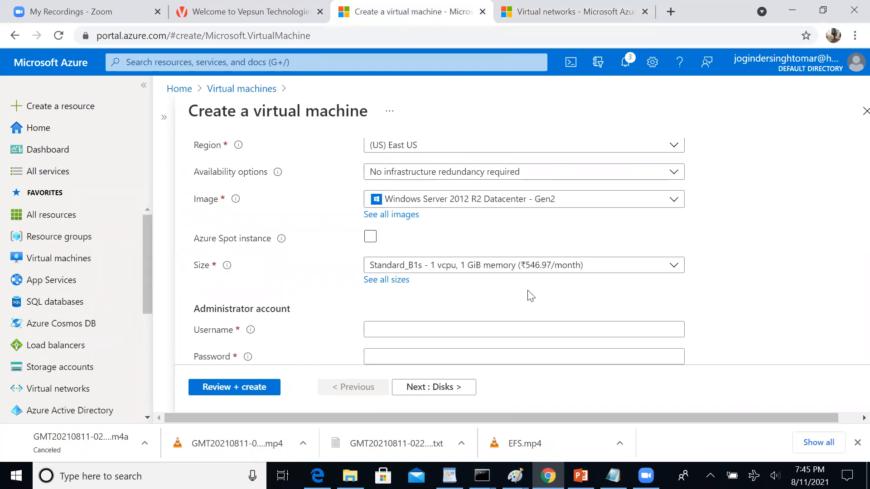
pyautogui.click(408, 329)
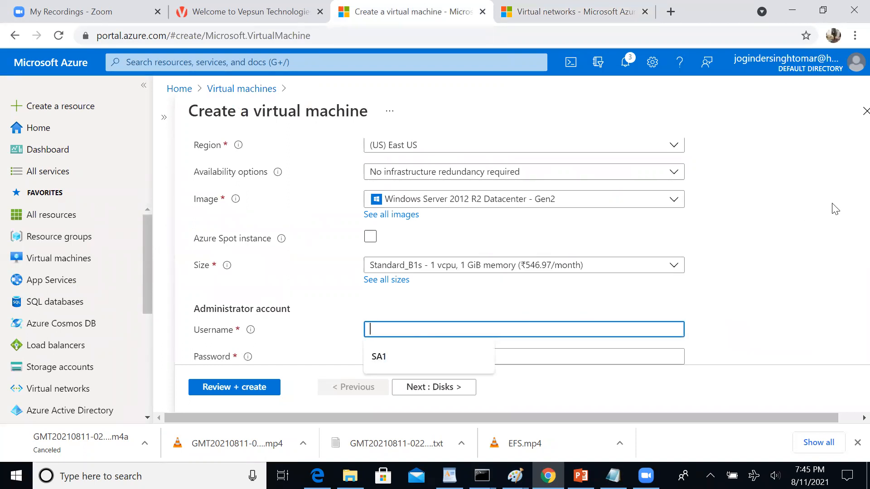
pyautogui.write('azure')
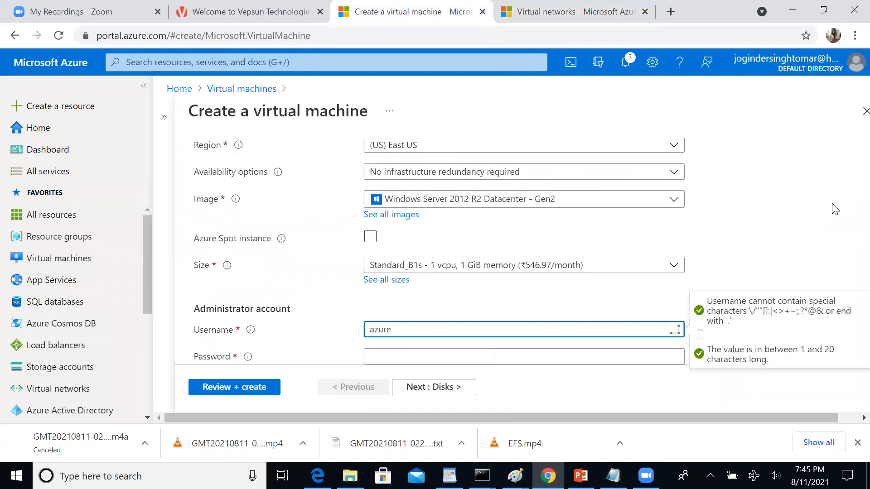
pyautogui.scroll(-3, 478, 285)
pyautogui.click(478, 285)
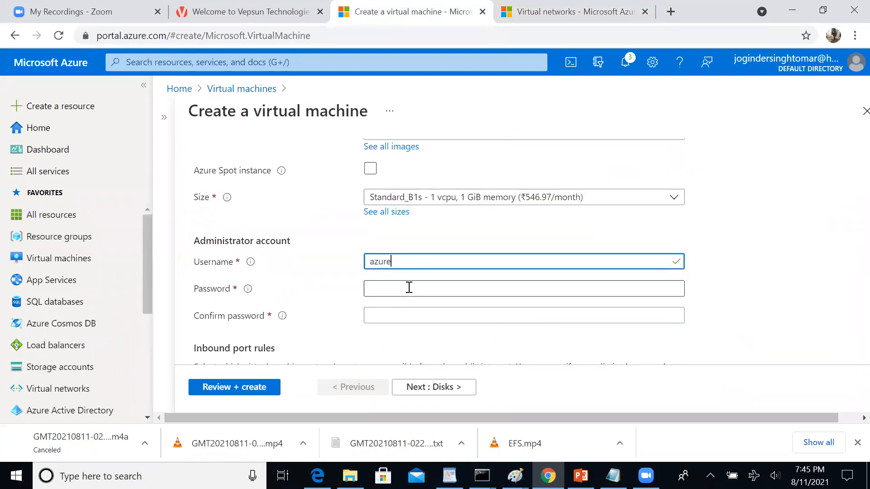
pyautogui.write('•••')
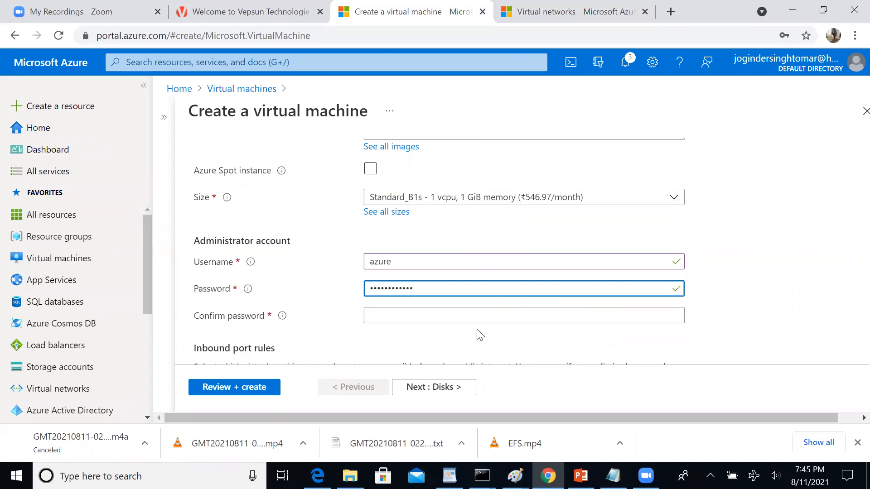
pyautogui.click(480, 319)
pyautogui.write('••')
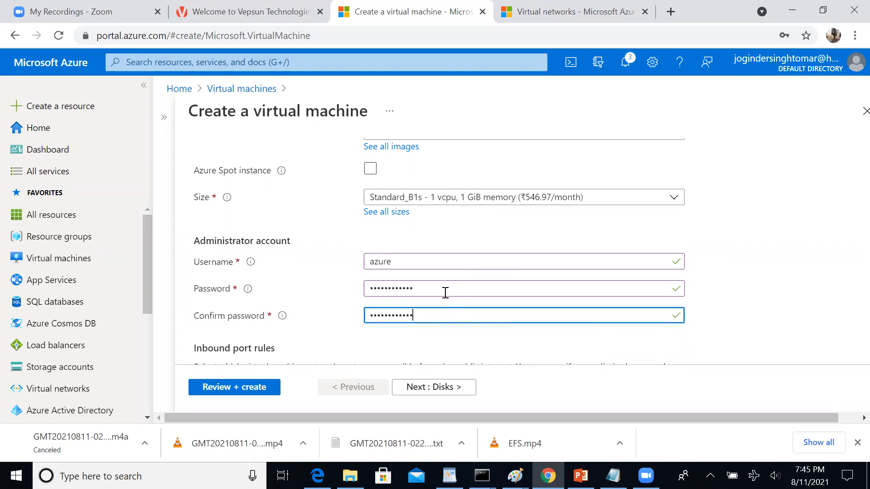
# Allow HTTP (80) as an inbound port in addition to RDP (3389)
pyautogui.scroll(-5, 445, 292)
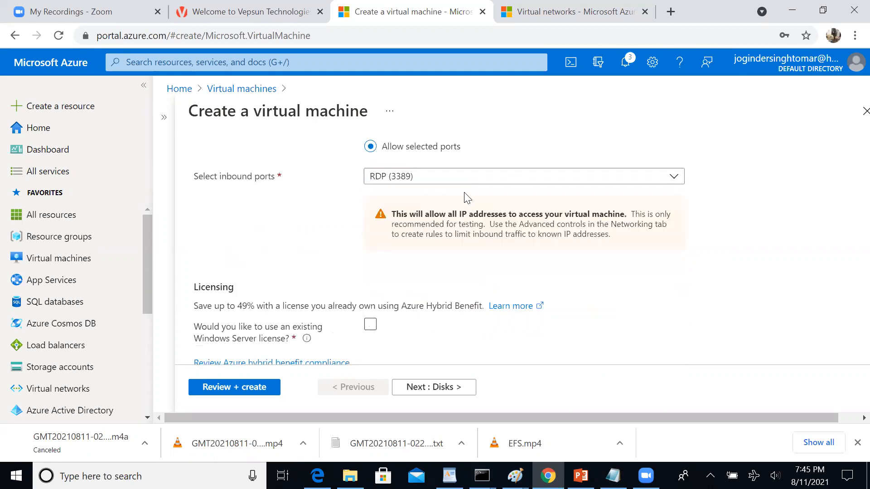
pyautogui.click(474, 178)
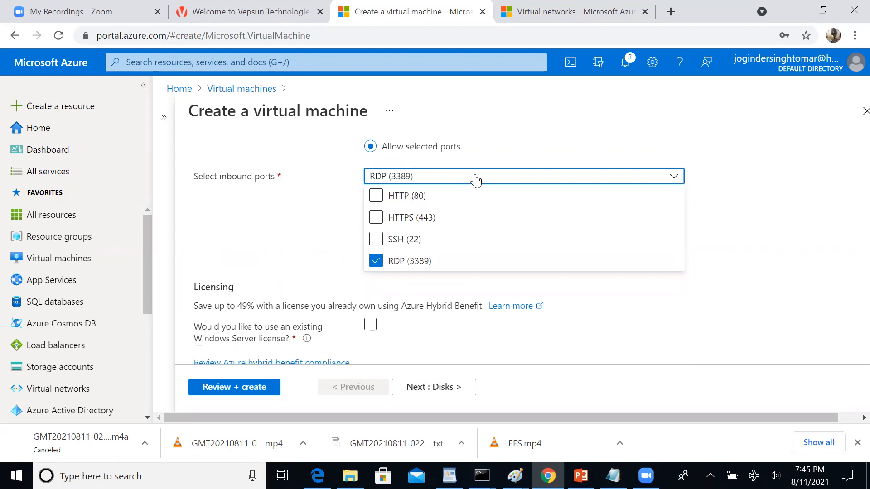
pyautogui.click(377, 196)
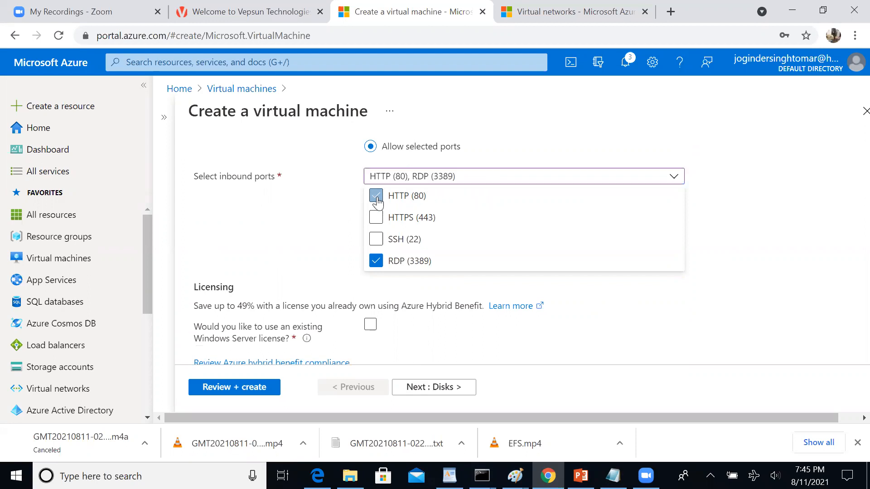
pyautogui.click(746, 139)
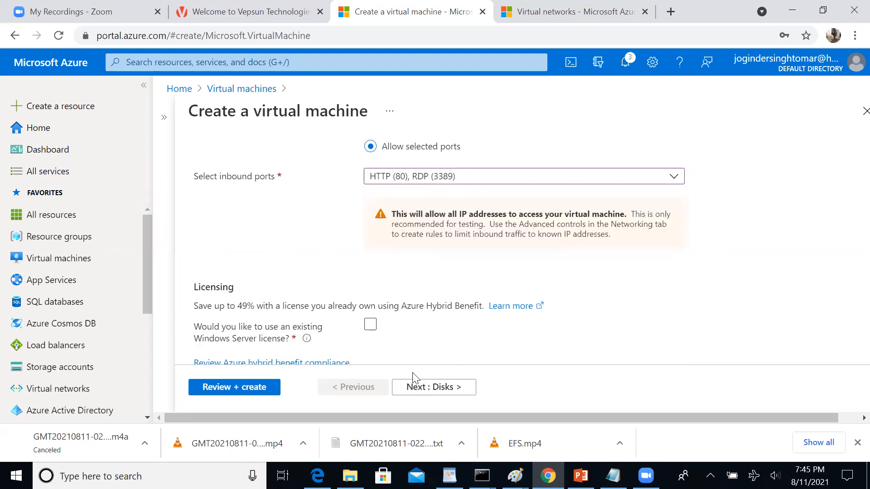
# Keep the default disk options and go to the virtual machine's network interface settings
pyautogui.click(426, 388)
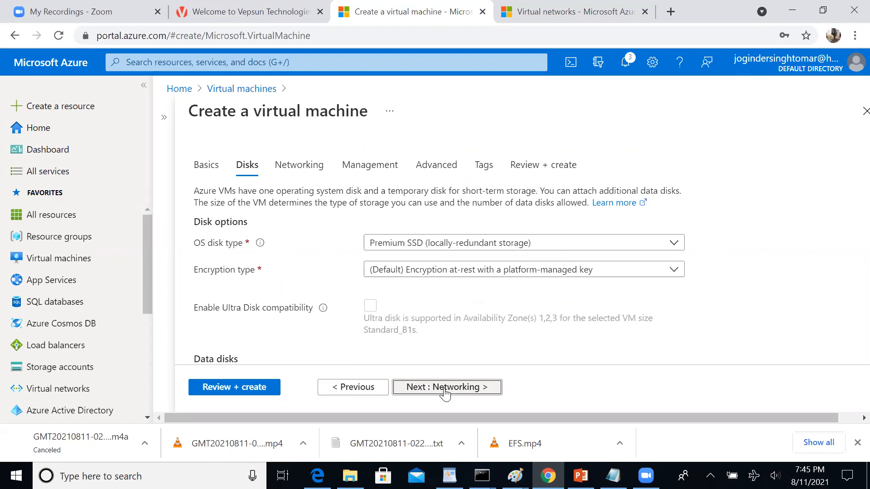
pyautogui.click(446, 388)
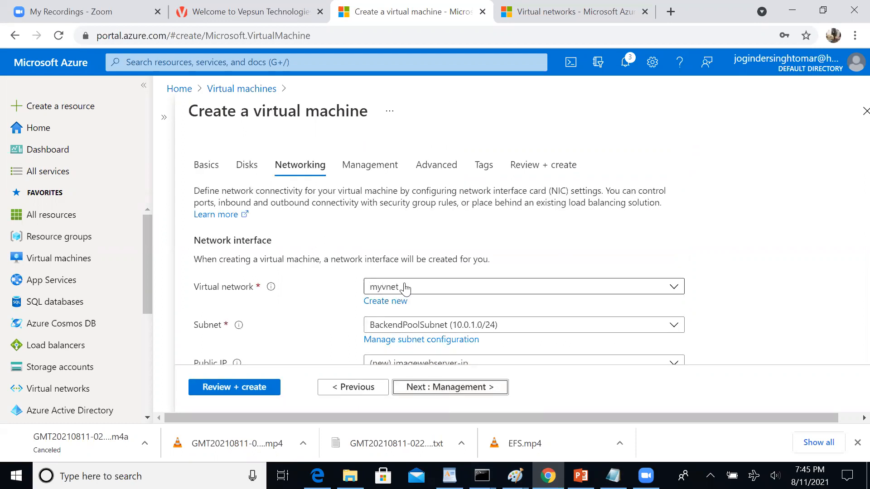
pyautogui.scroll(-2, 489, 272)
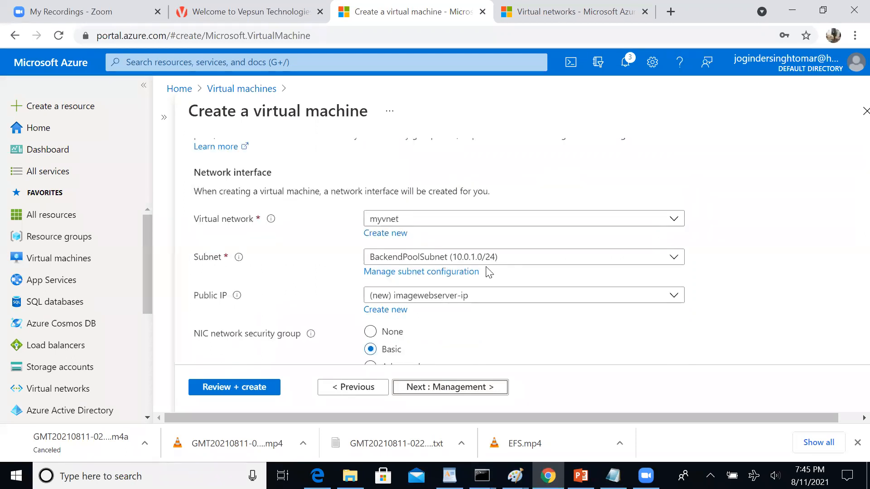
# Check which subnets of myvnet can be chosen for the virtual machine's network interface
pyautogui.click(490, 259)
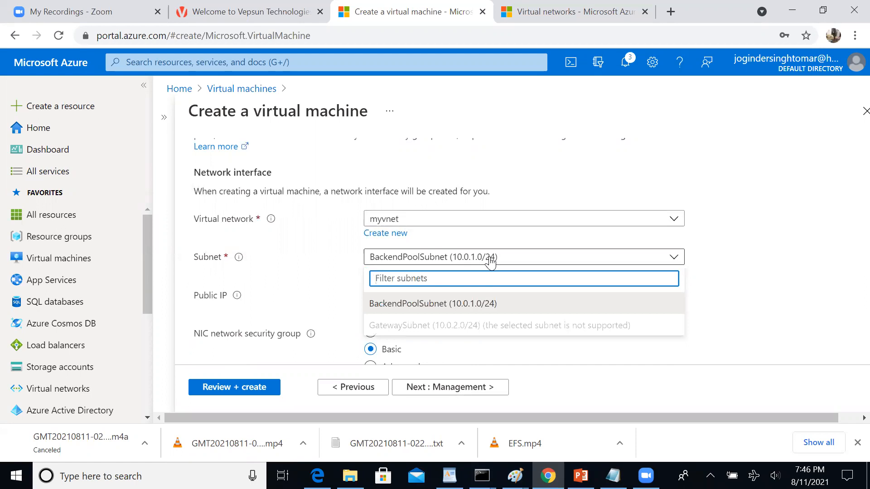
pyautogui.click(491, 262)
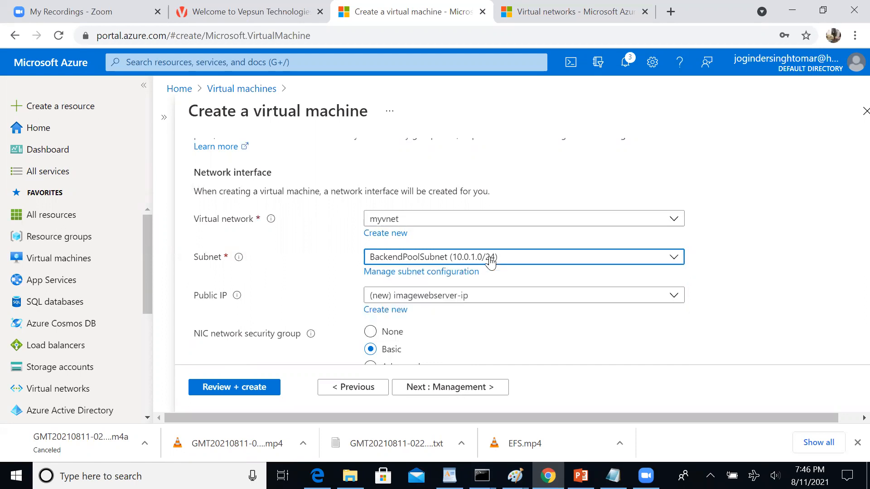
pyautogui.click(490, 262)
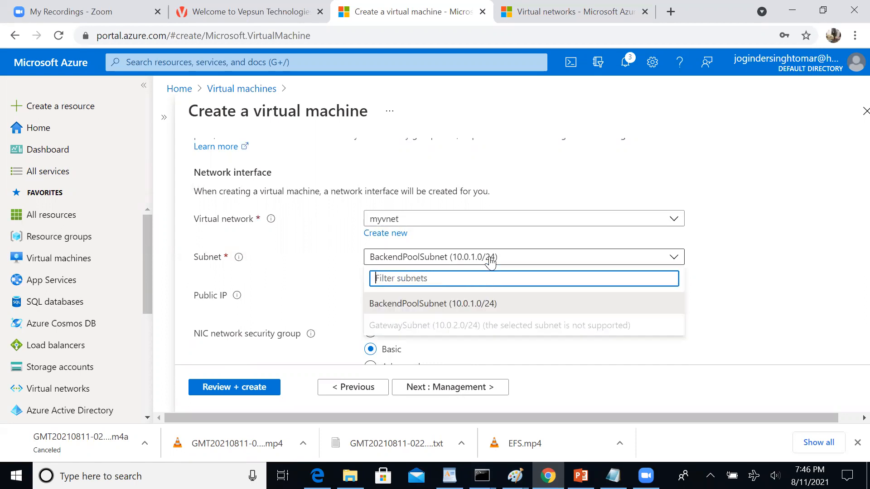
pyautogui.click(491, 262)
pyautogui.click(490, 262)
pyautogui.click(491, 262)
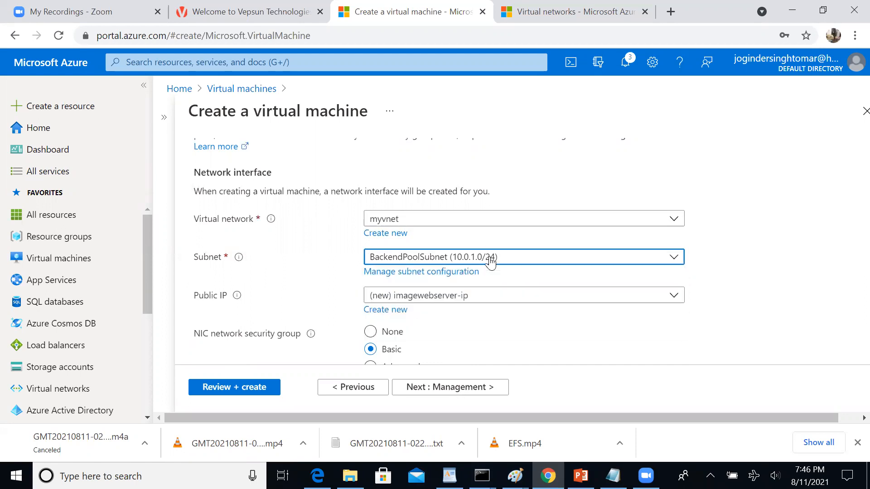
pyautogui.click(491, 262)
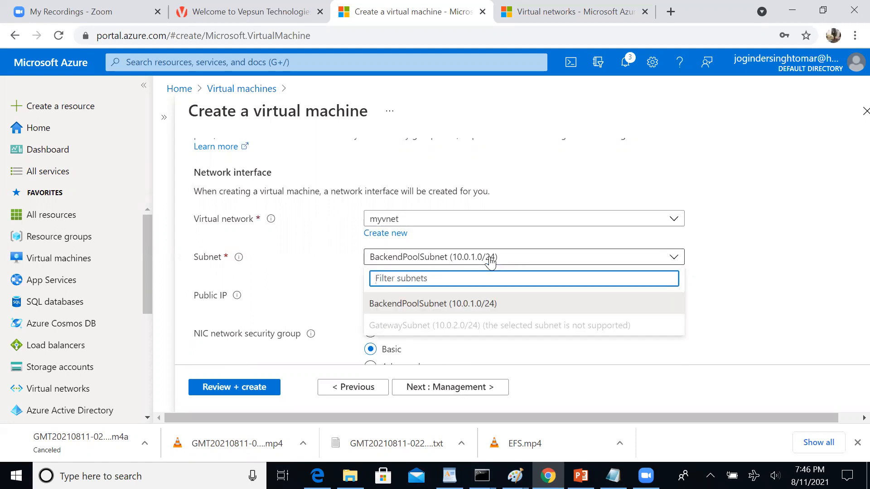
pyautogui.click(476, 325)
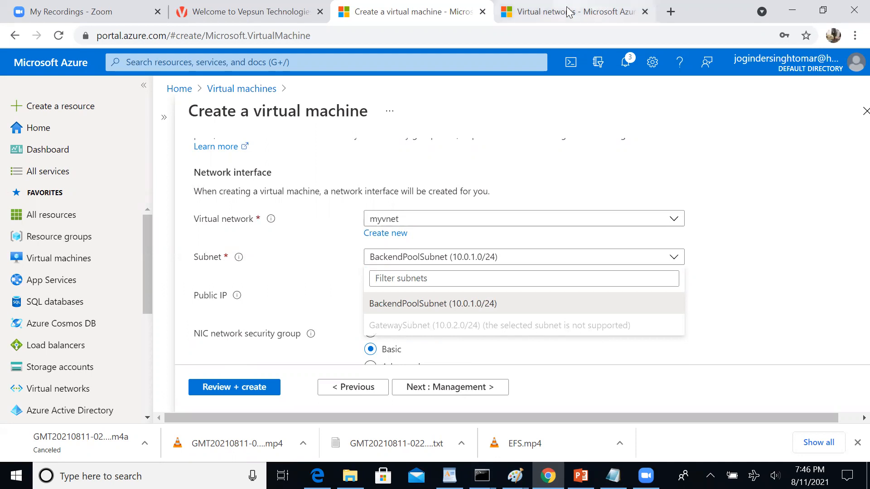
# Switch to the virtual networks browser tab, open the subnets of myvnet, and inspect the GatewaySubnet settings
pyautogui.click(603, 7)
pyautogui.click(215, 260)
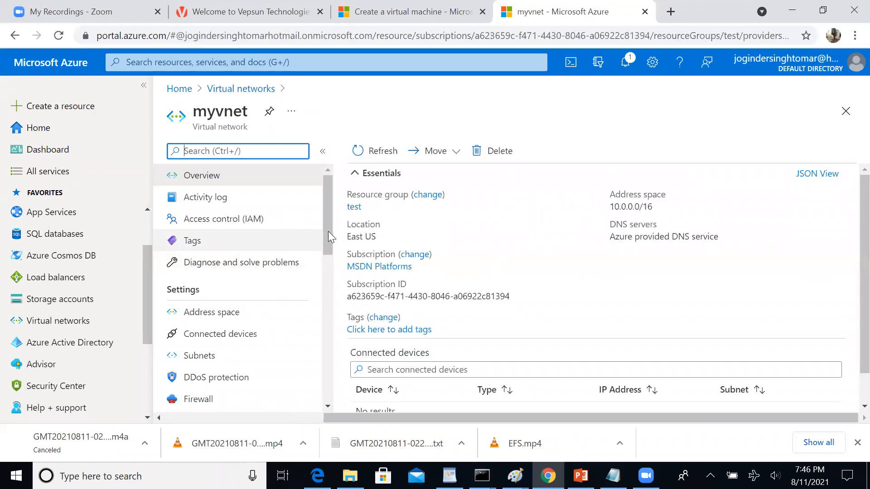
pyautogui.scroll(-3, 325, 254)
pyautogui.click(209, 229)
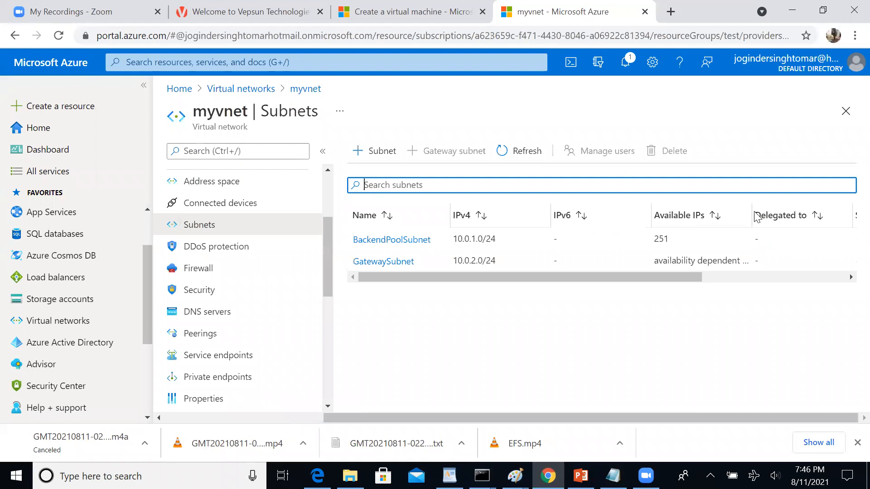
pyautogui.scroll(1, 327, 224)
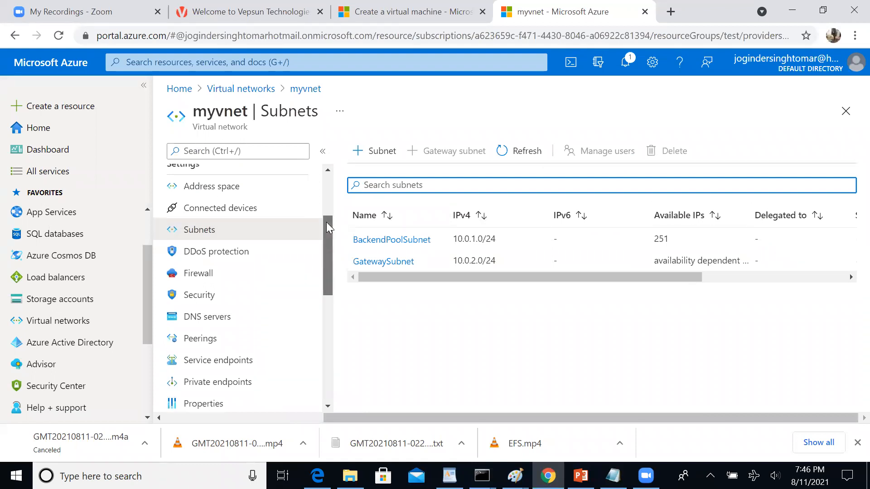
pyautogui.scroll(3, 326, 222)
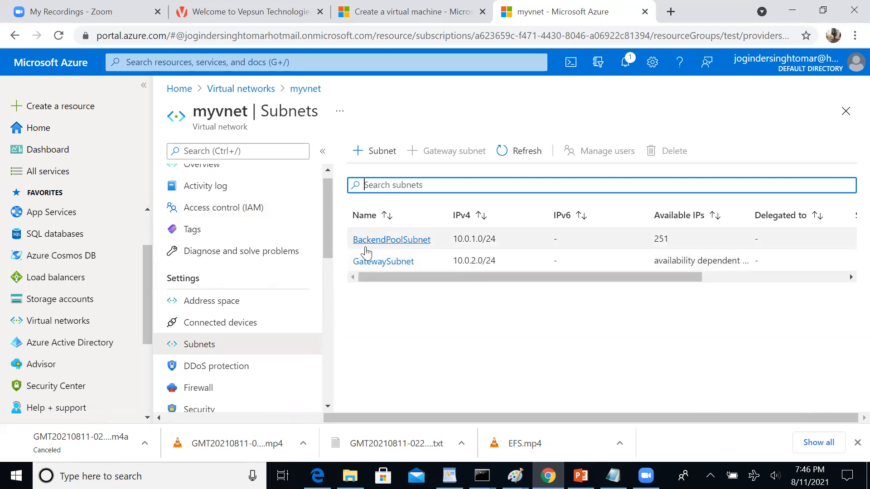
pyautogui.click(397, 270)
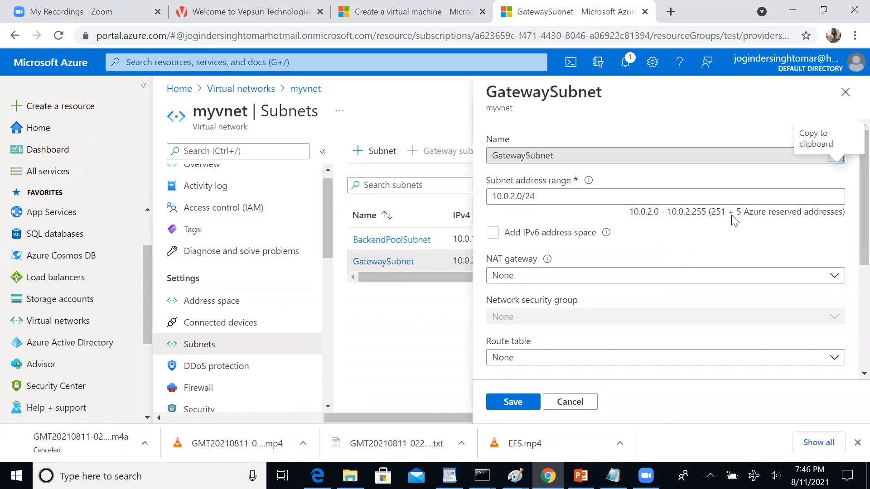
pyautogui.click(846, 92)
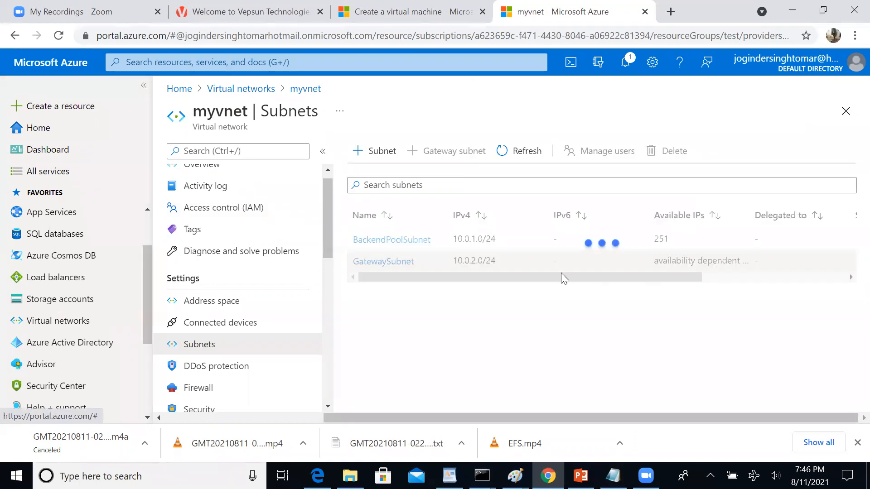
# Delete GatewaySubnet from myvnet and confirm the deletion
pyautogui.moveTo(561, 276); pyautogui.dragTo(709, 295)
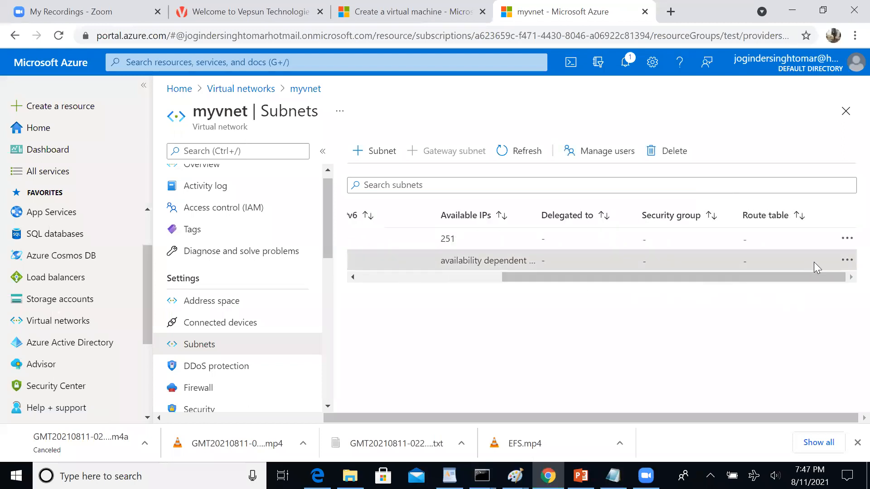
pyautogui.click(846, 261)
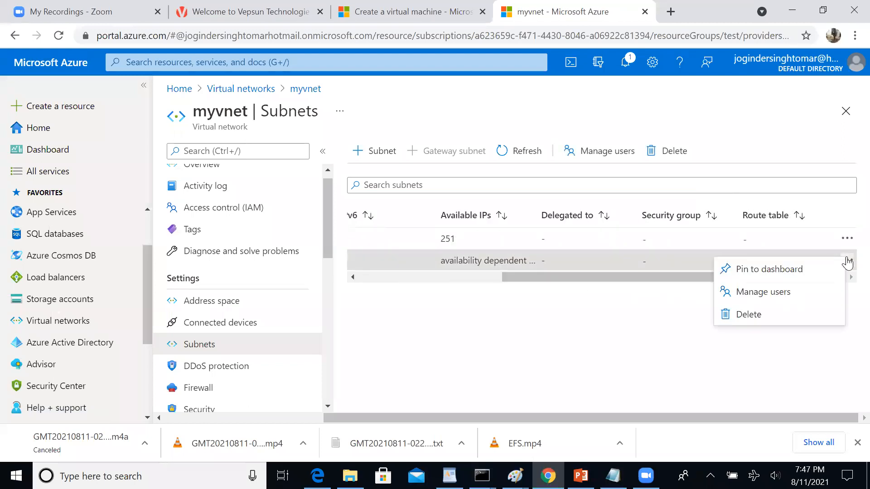
pyautogui.click(752, 314)
pyautogui.click(647, 335)
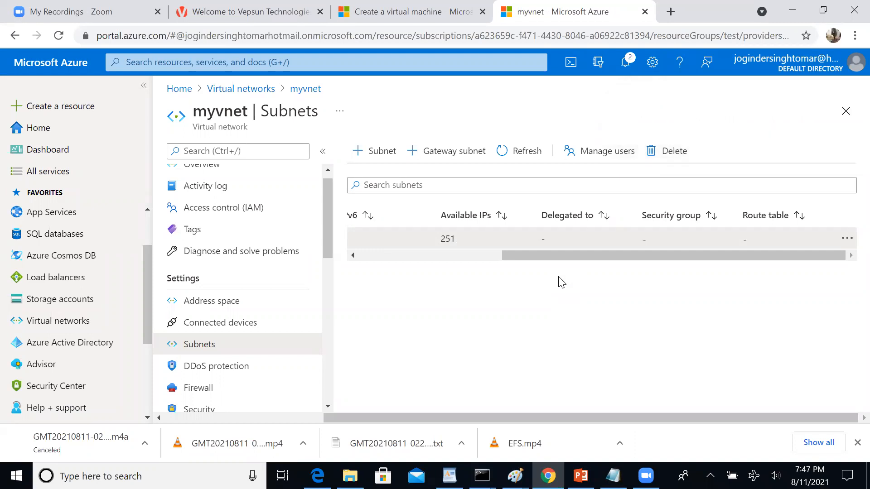
# Start adding a regular subnet to myvnet and name it gatewaysubnet
pyautogui.moveTo(562, 255); pyautogui.dragTo(351, 255)
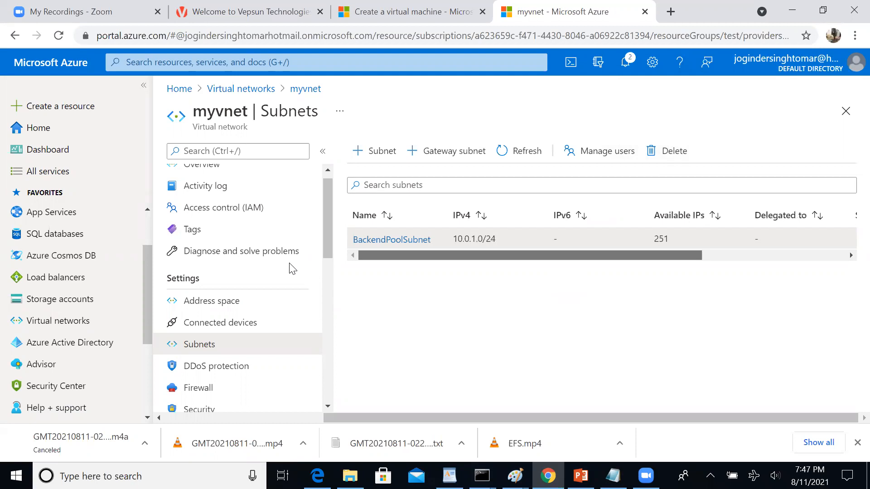
pyautogui.click(359, 151)
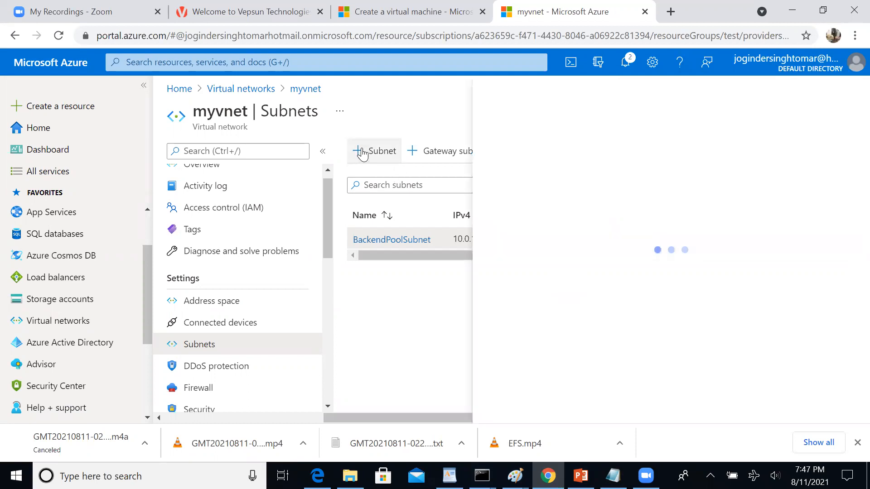
pyautogui.click(565, 156)
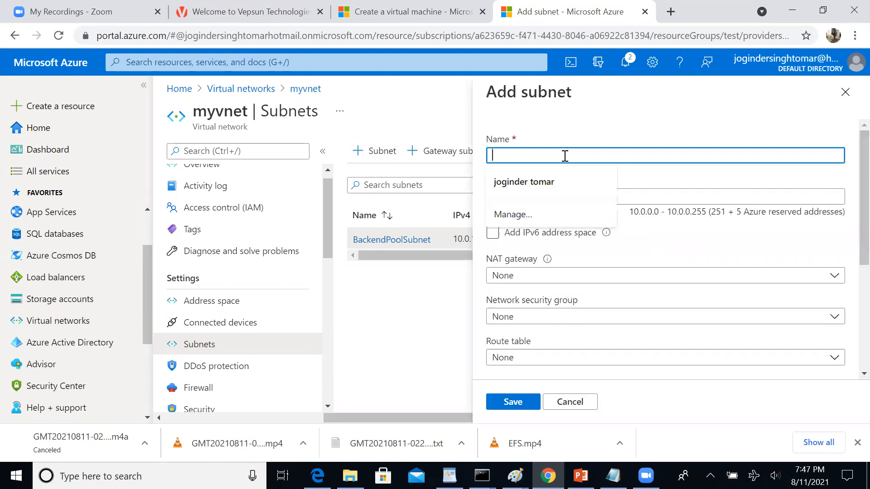
pyautogui.write('gatewaysubnet')
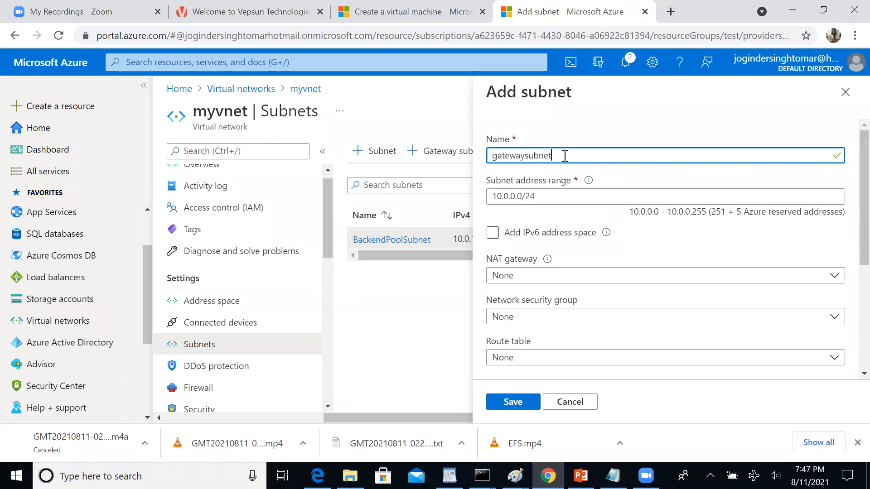
# Set the new subnet's address range to 10.0.3.0/24, leave the remaining options at their defaults, and save it
pyautogui.click(516, 196)
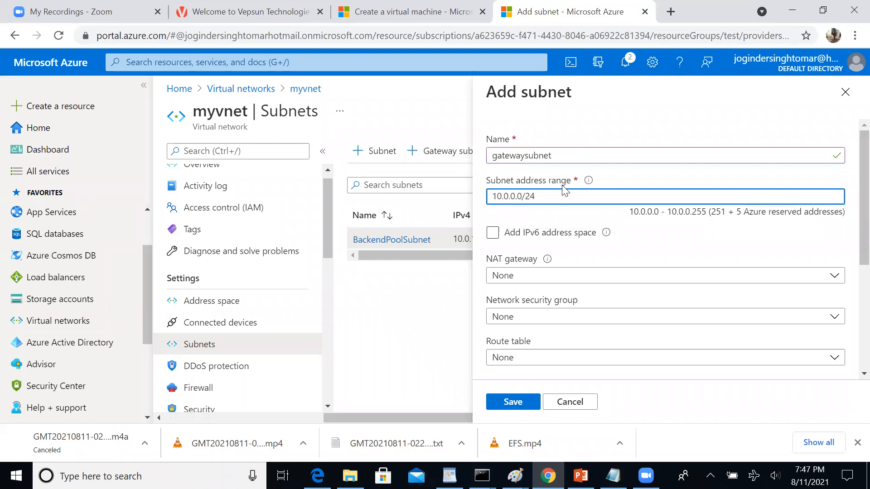
pyautogui.press('BackSpace')
pyautogui.press('BackSpace')
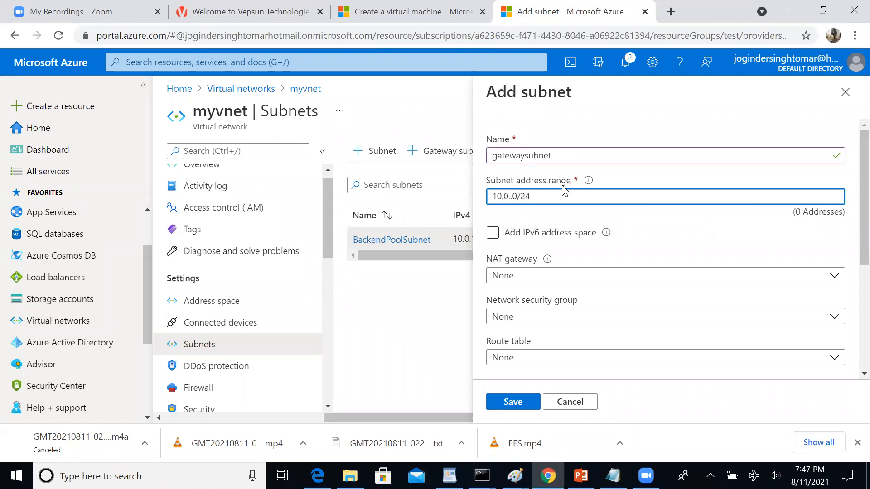
pyautogui.write('3')
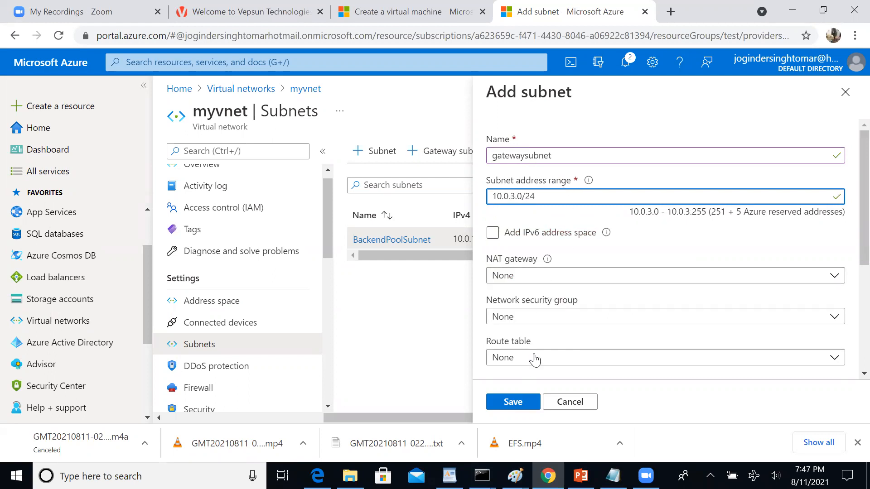
pyautogui.scroll(-3, 546, 290)
pyautogui.scroll(3, 578, 252)
pyautogui.scroll(-3, 570, 296)
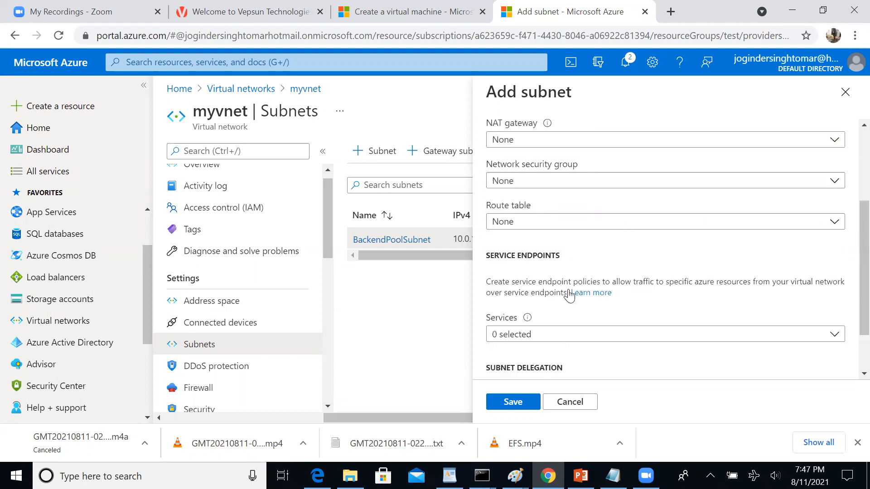
pyautogui.scroll(-2, 556, 327)
pyautogui.click(527, 404)
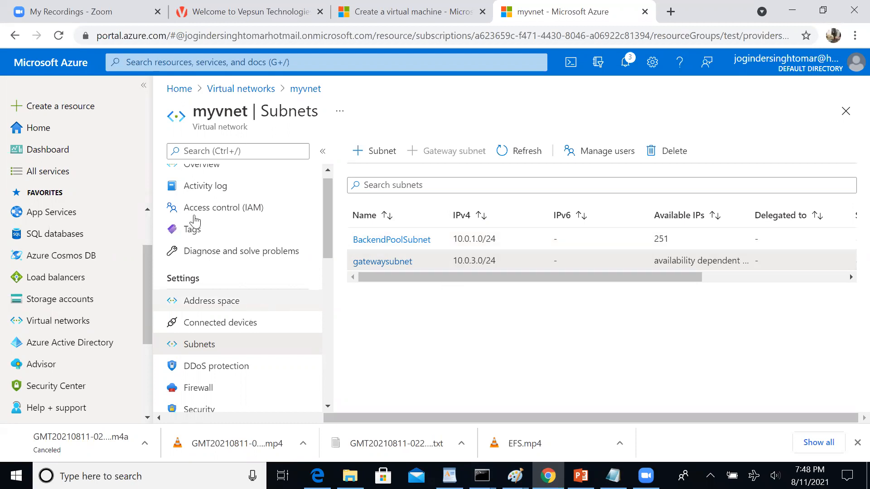
# Review the myvnet overview and its entry in the virtual networks list, and reopen its subnets
pyautogui.scroll(1, 267, 199)
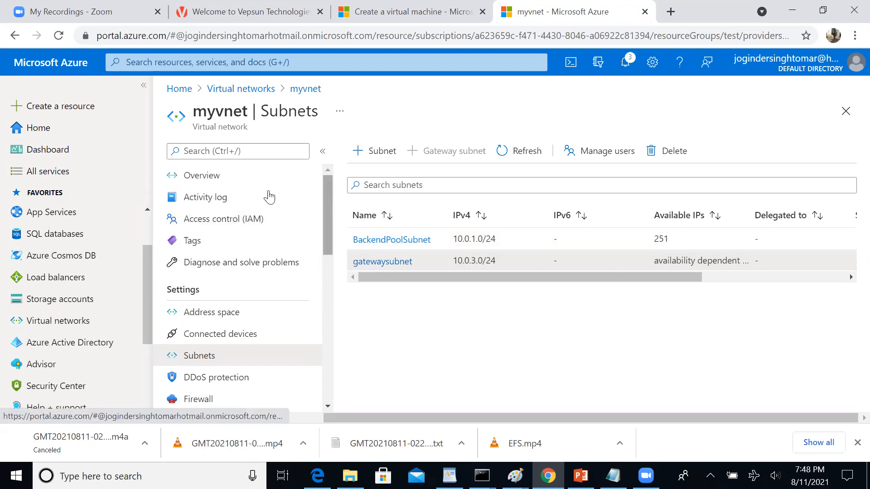
pyautogui.click(202, 179)
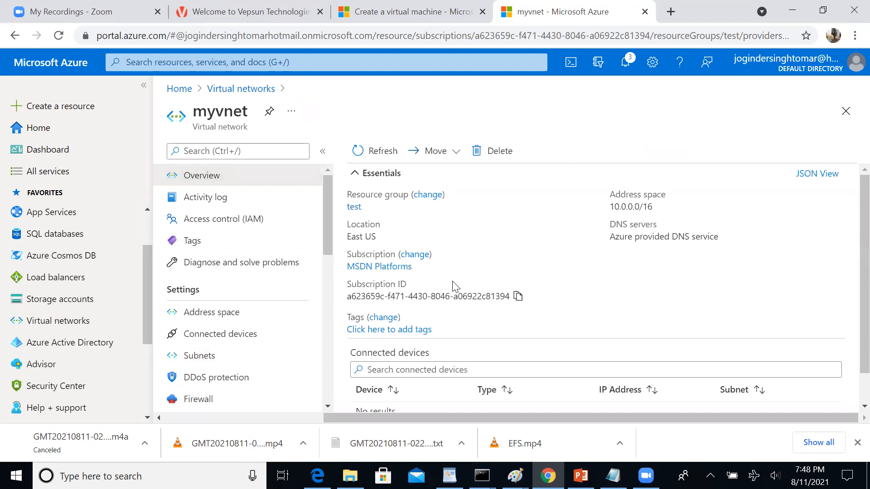
pyautogui.scroll(-1, 417, 366)
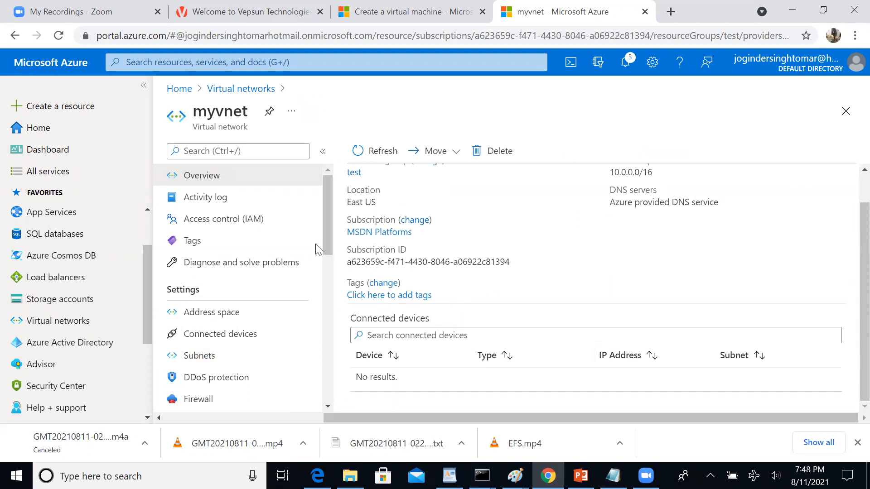
pyautogui.click(234, 89)
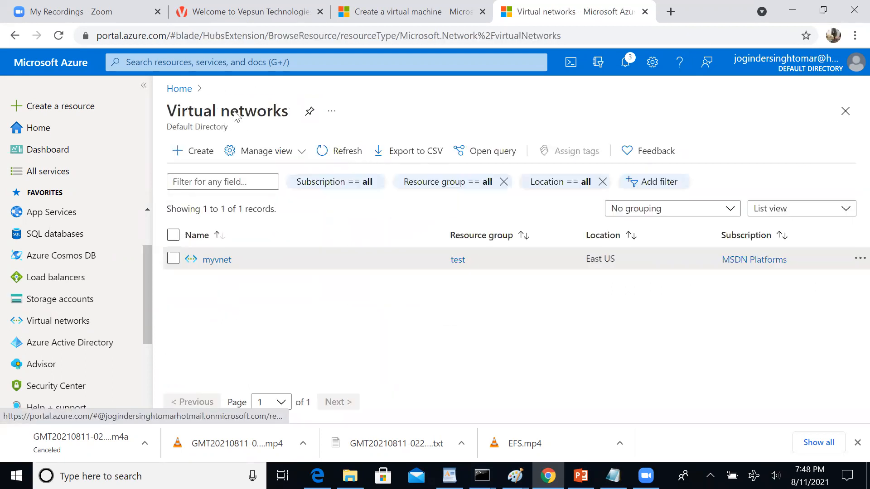
pyautogui.click(173, 260)
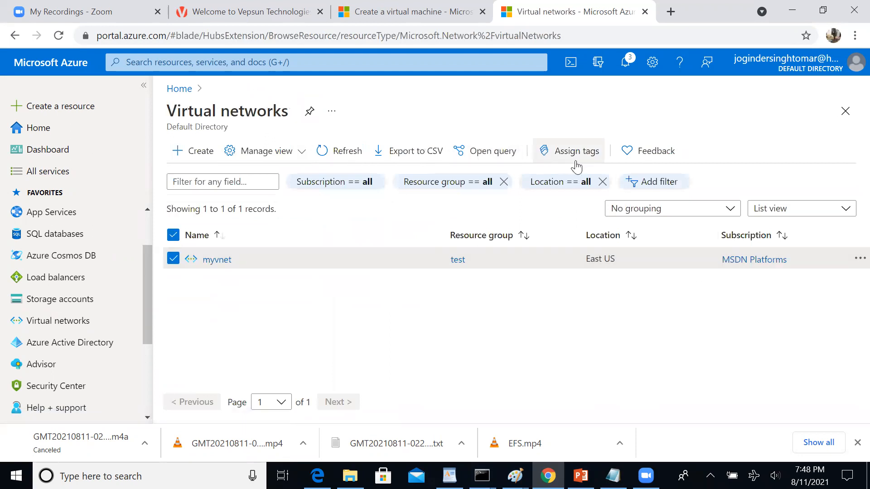
pyautogui.click(218, 260)
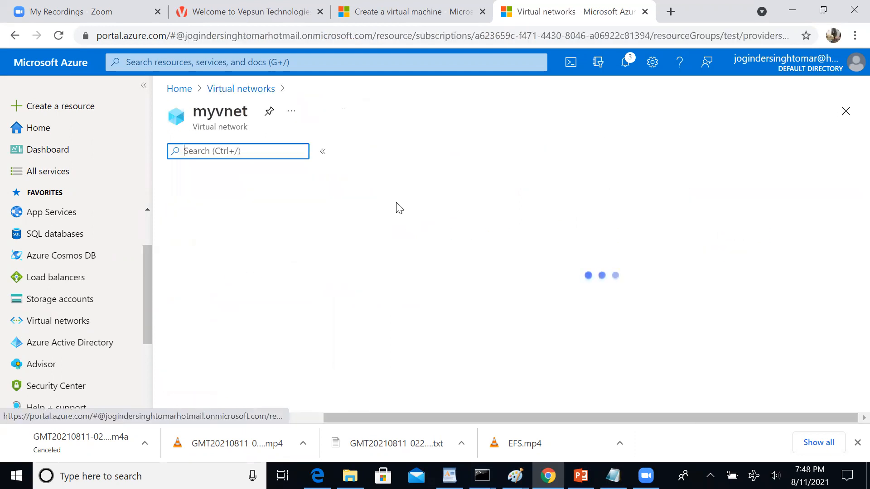
pyautogui.scroll(-1, 444, 181)
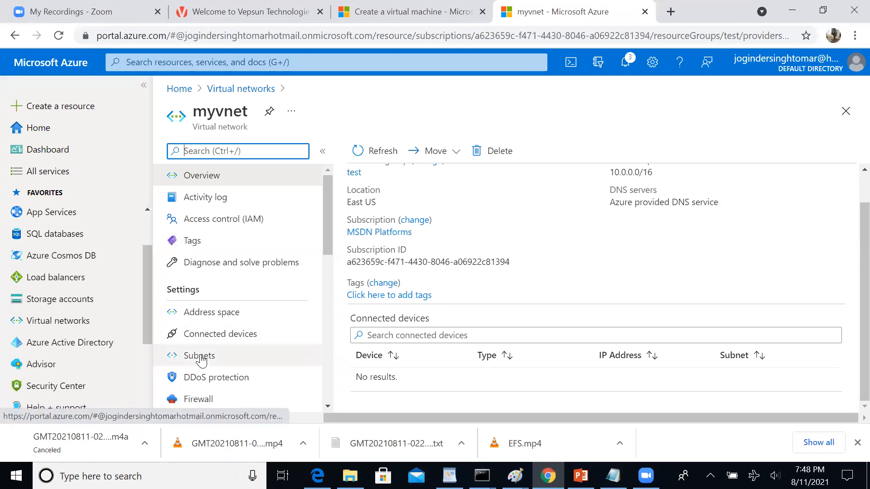
pyautogui.click(201, 357)
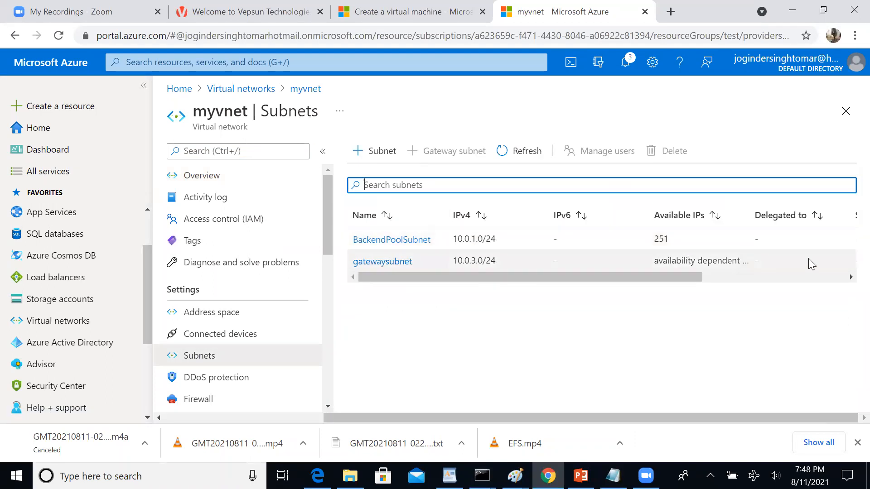
# Delete gatewaysubnet from myvnet and confirm the deletion
pyautogui.moveTo(681, 276); pyautogui.dragTo(800, 283)
pyautogui.moveTo(548, 209); pyautogui.dragTo(653, 209)
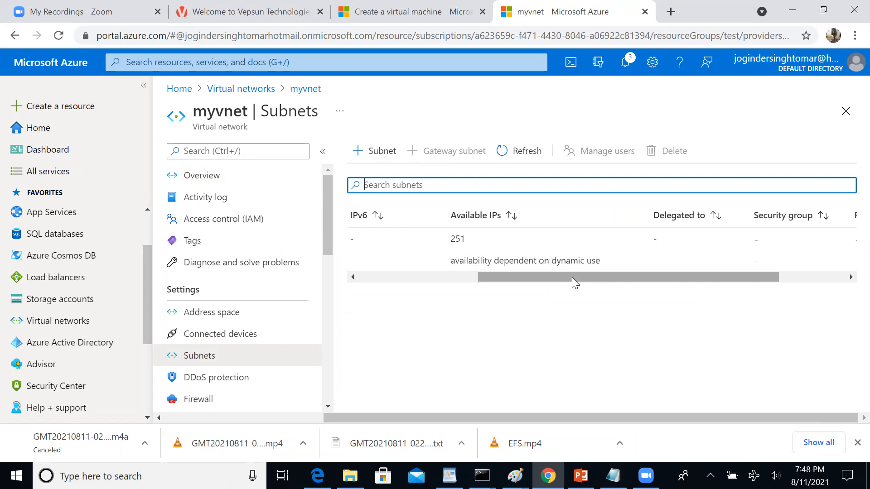
pyautogui.moveTo(572, 277); pyautogui.dragTo(743, 285)
pyautogui.click(847, 261)
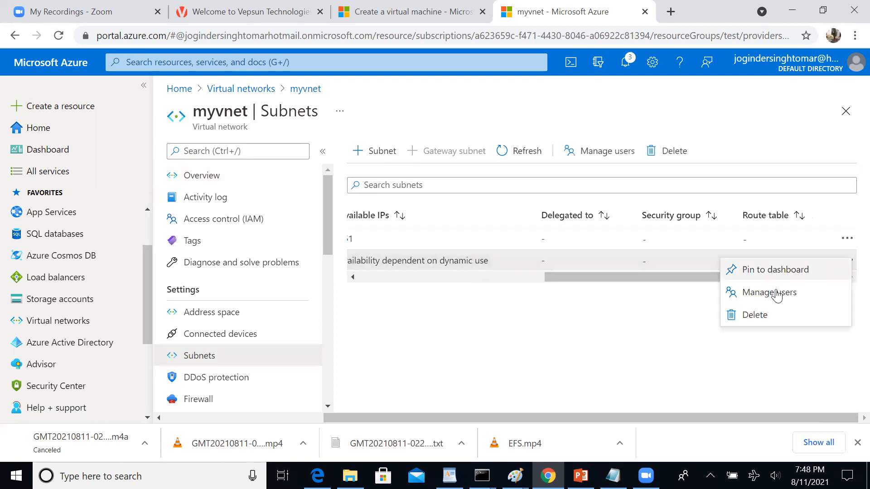
pyautogui.click(753, 315)
pyautogui.click(645, 335)
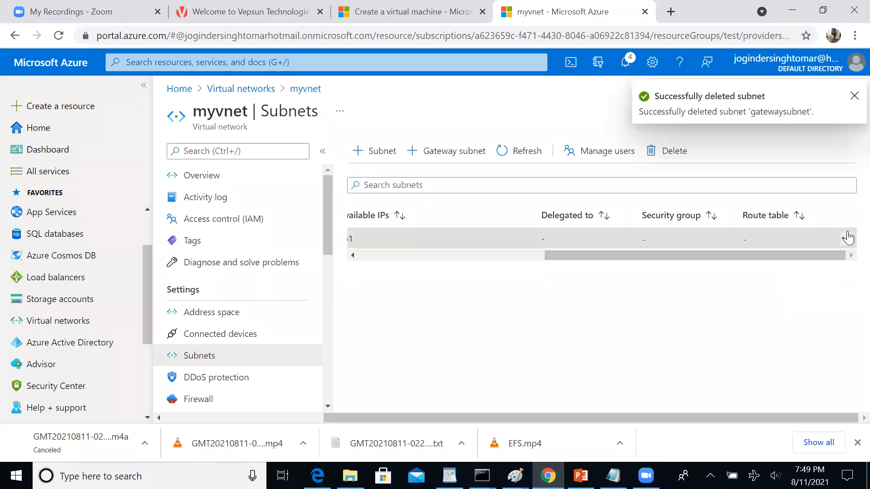
# Delete BackendPoolSubnet from myvnet and confirm the deletion
pyautogui.click(847, 238)
pyautogui.click(763, 287)
pyautogui.click(644, 318)
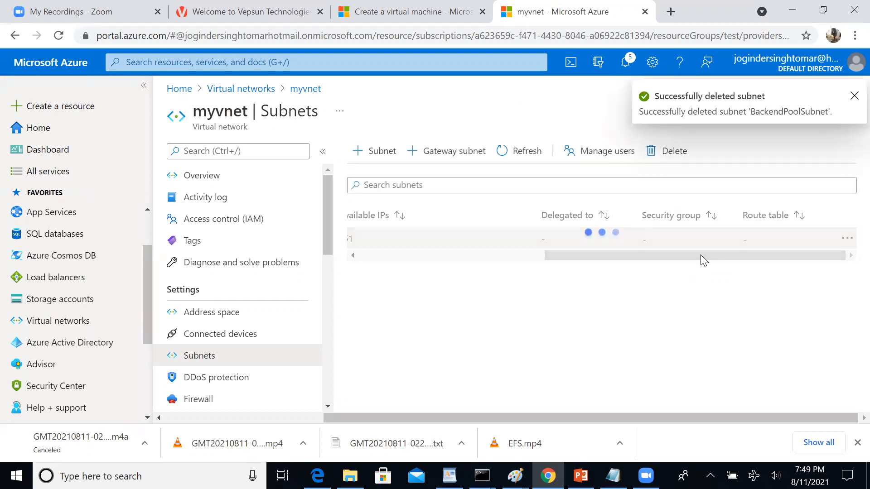
# Add a regular subnet named gatewaysubnet to myvnet with the default address range 10.0.0.0/24 and save it
pyautogui.click(362, 157)
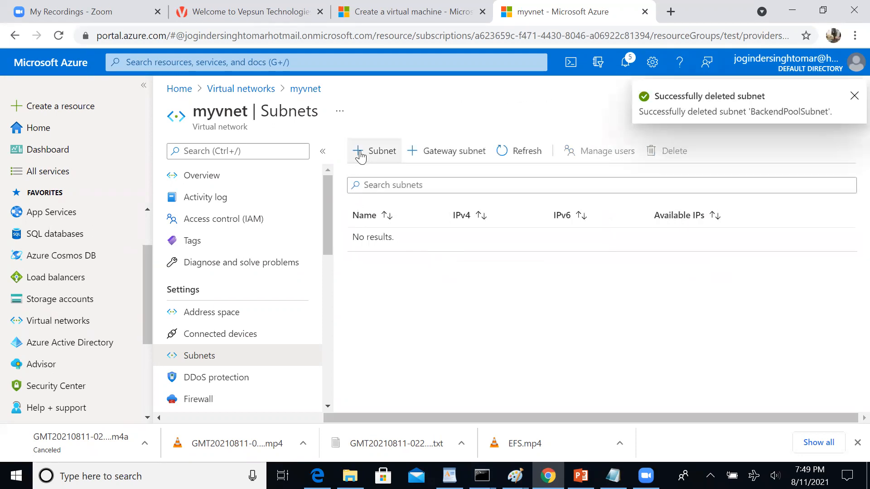
pyautogui.moveTo(587, 180)
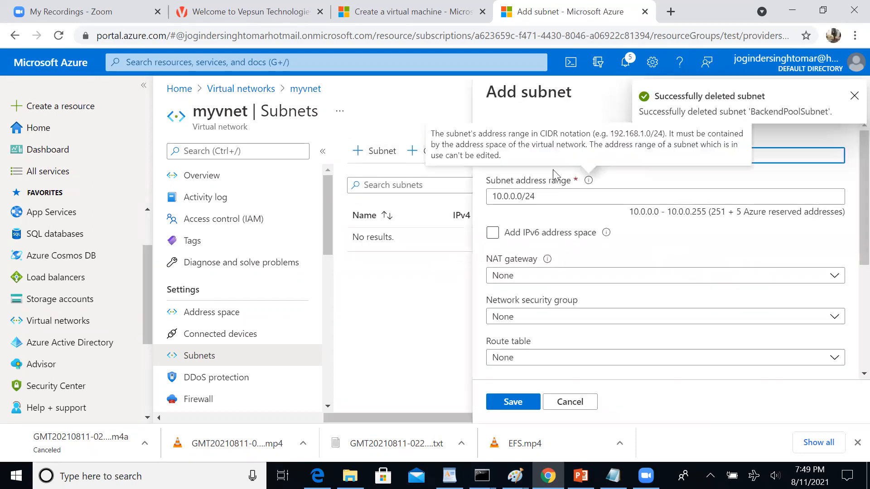
pyautogui.click(777, 157)
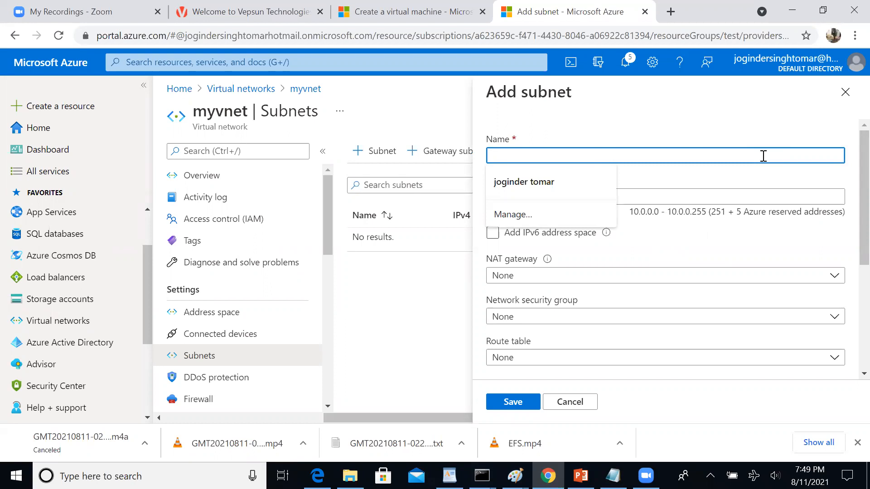
pyautogui.write('1ga')
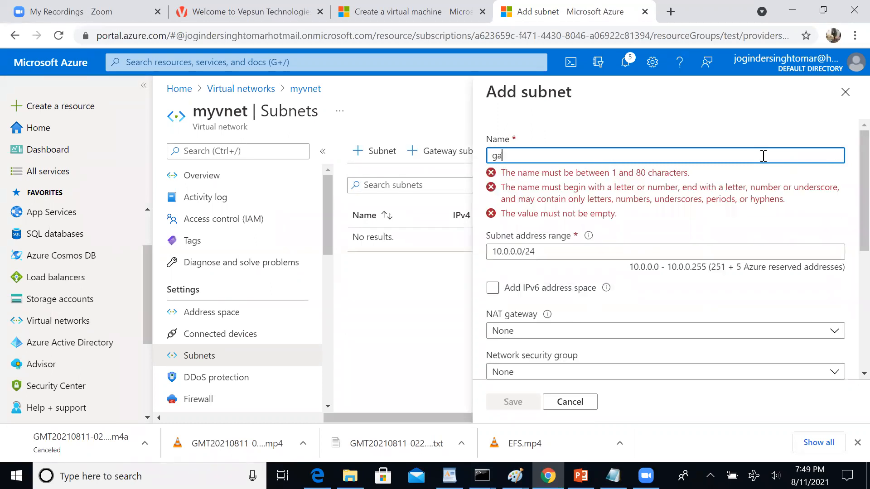
pyautogui.write('tewaysubnet')
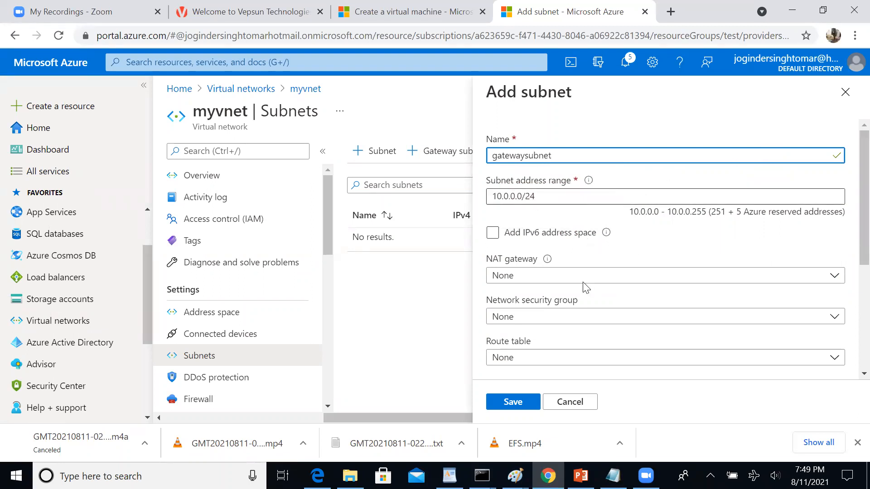
pyautogui.click(525, 405)
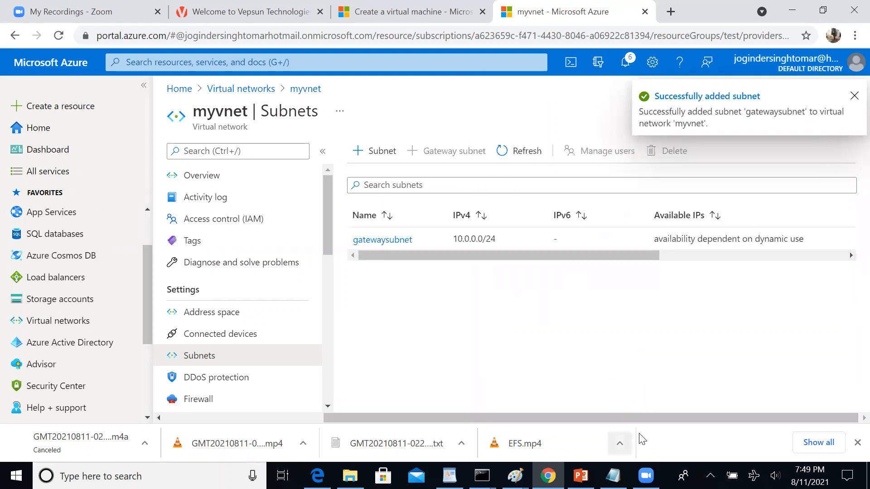
# Add a second subnet named backendpoolsubnet to myvnet with the default address range 10.0.1.0/24 and save it
pyautogui.click(358, 154)
pyautogui.click(538, 156)
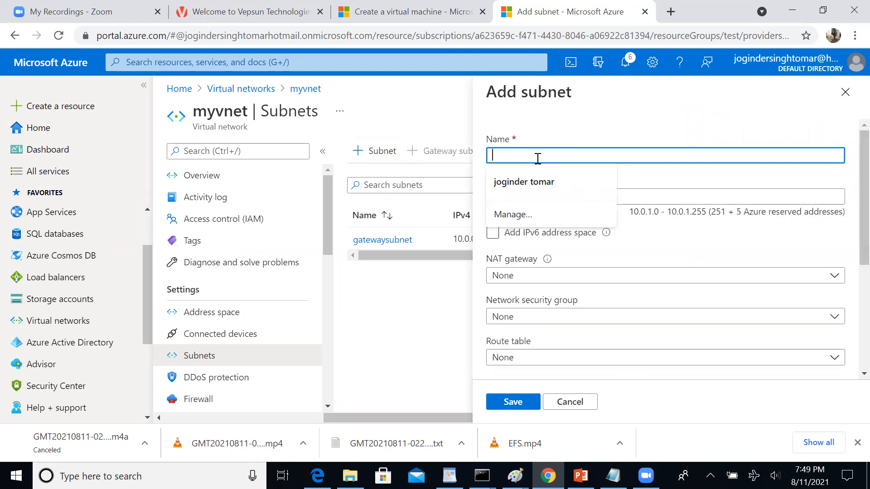
pyautogui.write('backend')
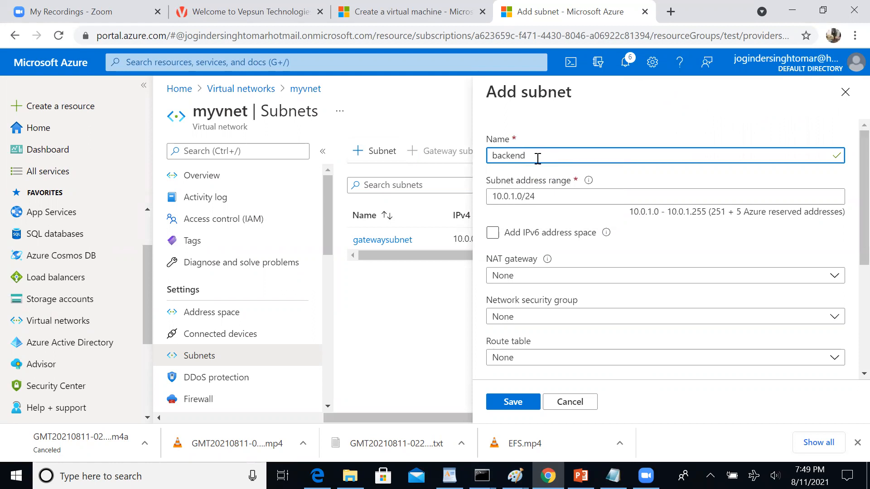
pyautogui.write('poolsubne')
pyautogui.click(523, 410)
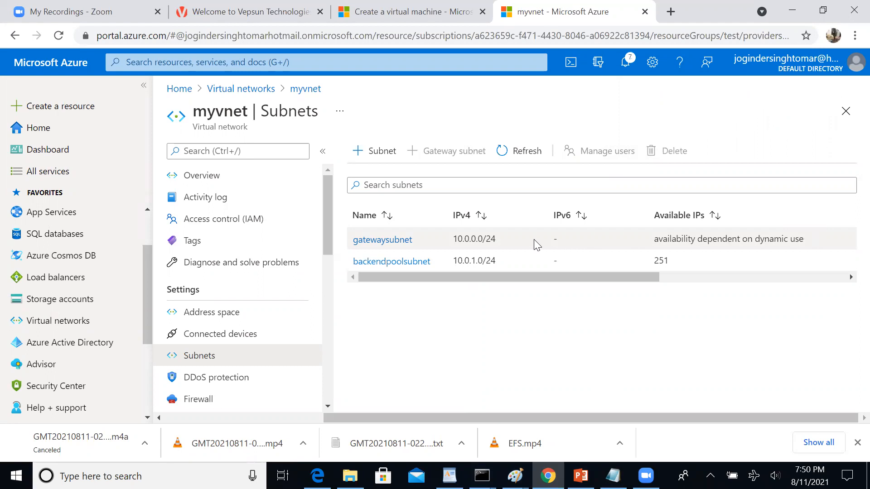
# Review the myvnet overview and its connected devices, compare it with the open virtual machine form, and close the Vepsun Technologies page
pyautogui.click(211, 181)
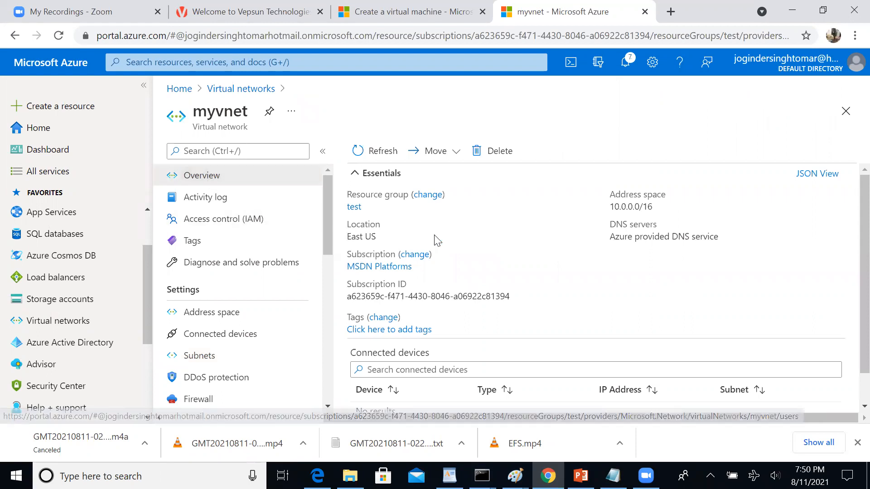
pyautogui.click(425, 16)
pyautogui.click(520, 15)
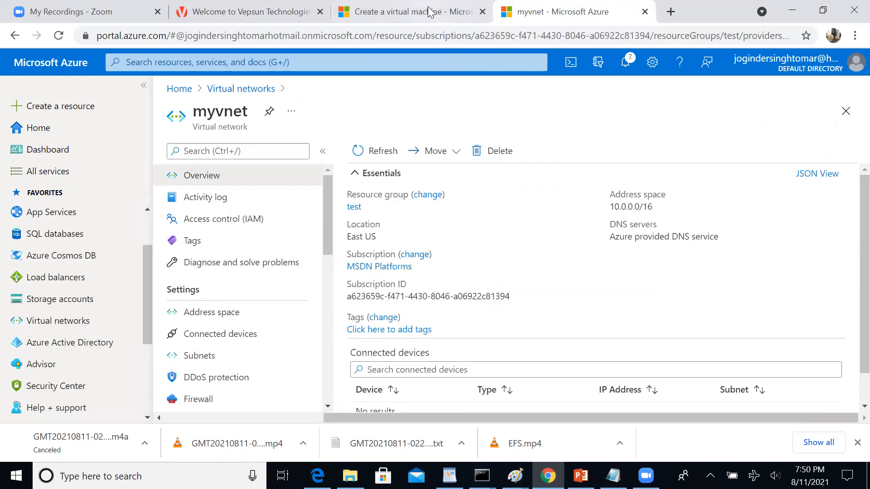
pyautogui.click(431, 12)
pyautogui.click(264, 10)
pyautogui.click(414, 9)
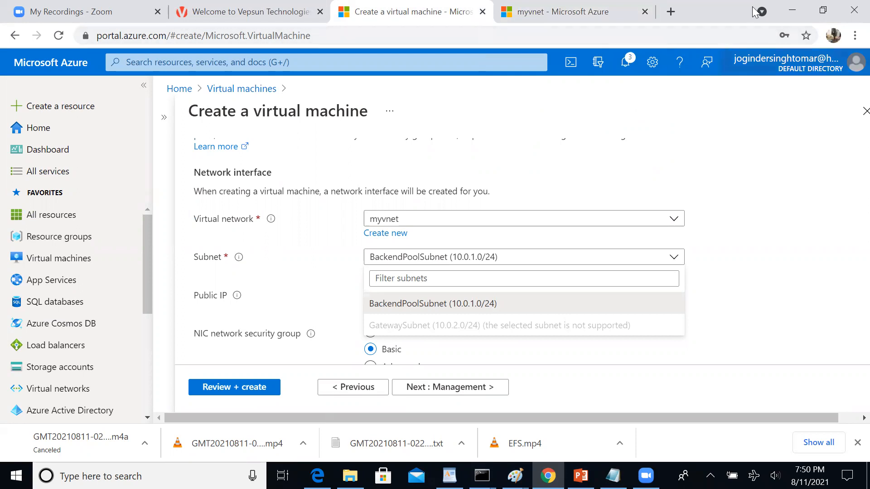
pyautogui.click(319, 15)
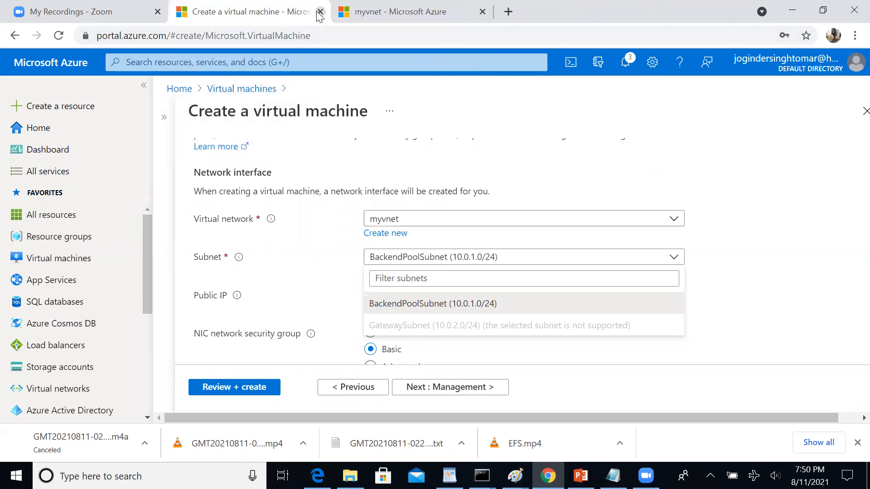
pyautogui.click(410, 5)
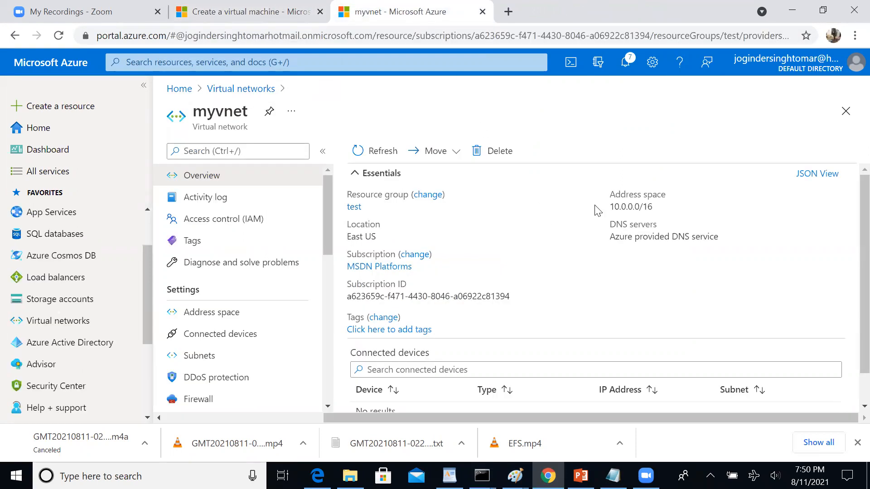
pyautogui.scroll(-1, 603, 238)
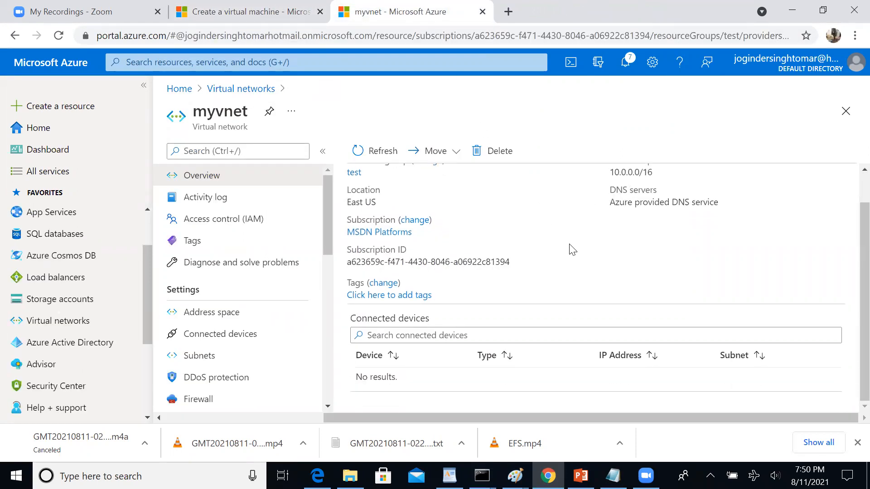
pyautogui.scroll(1, 453, 217)
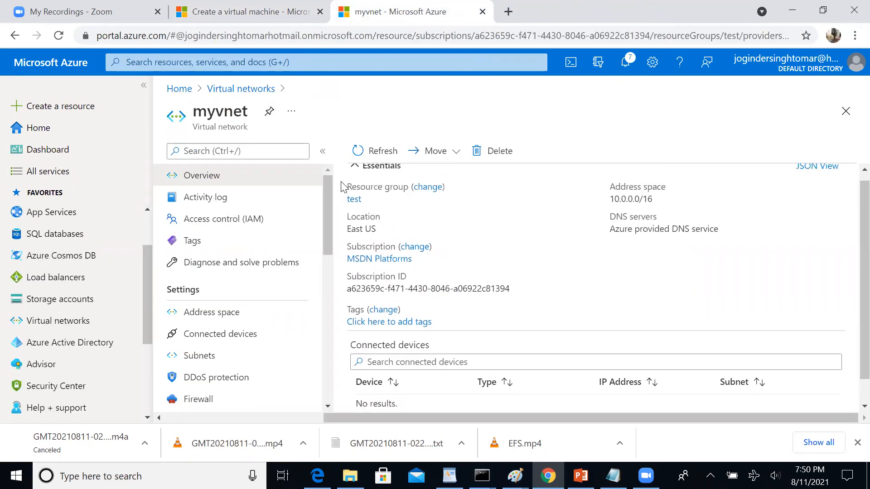
# Abandon the outdated virtual machine form and start creating a new virtual machine from the virtual machines list
pyautogui.click(254, 12)
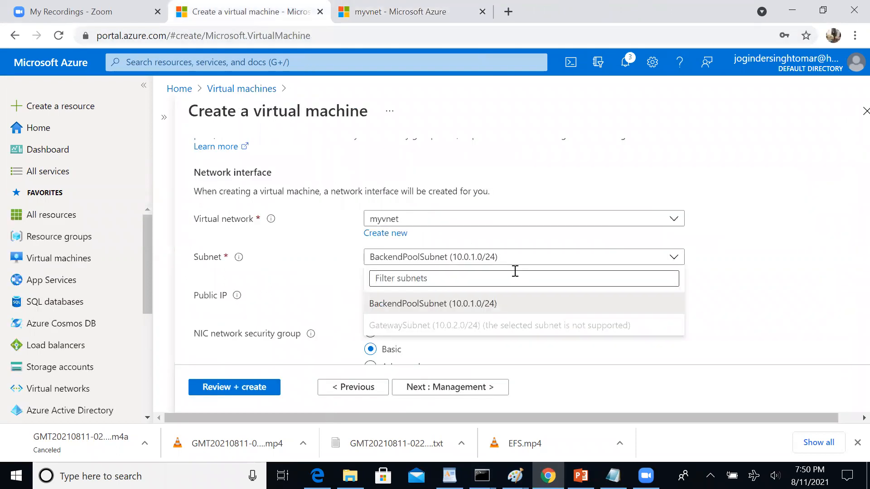
pyautogui.click(772, 228)
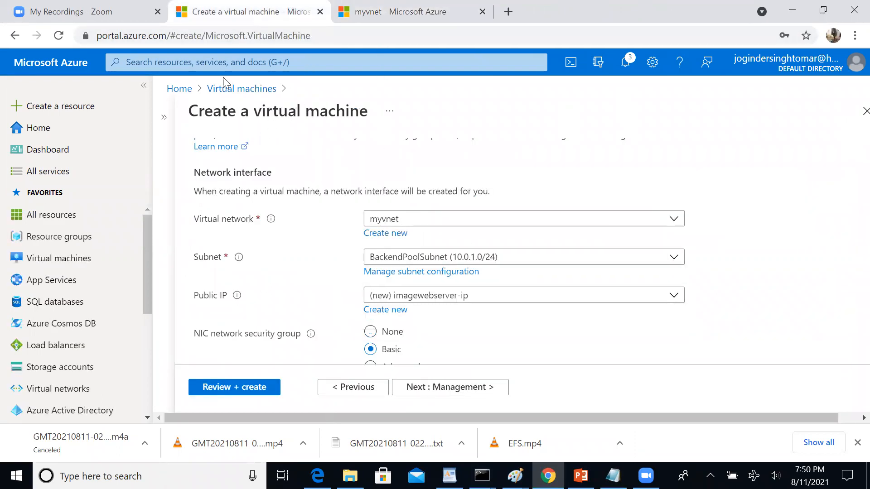
pyautogui.click(230, 90)
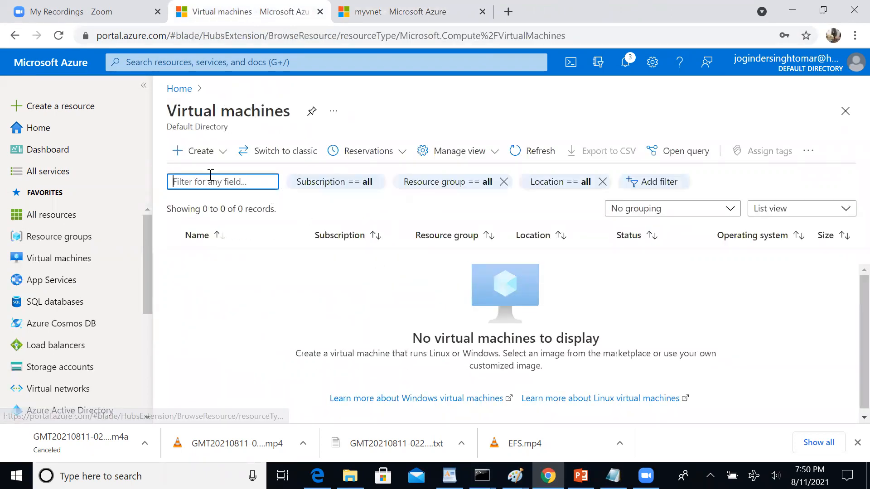
pyautogui.click(224, 155)
pyautogui.click(231, 174)
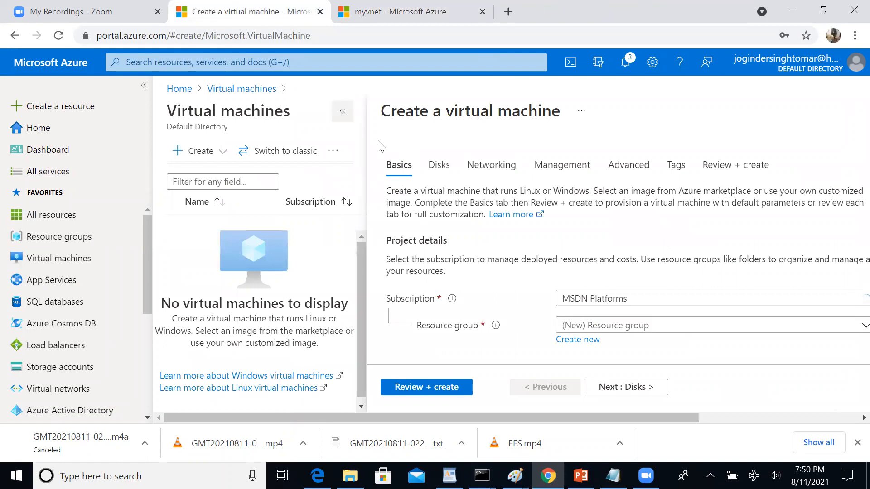
# Assign the new virtual machine to the existing resource group test
pyautogui.click(490, 327)
pyautogui.scroll(-3, 484, 313)
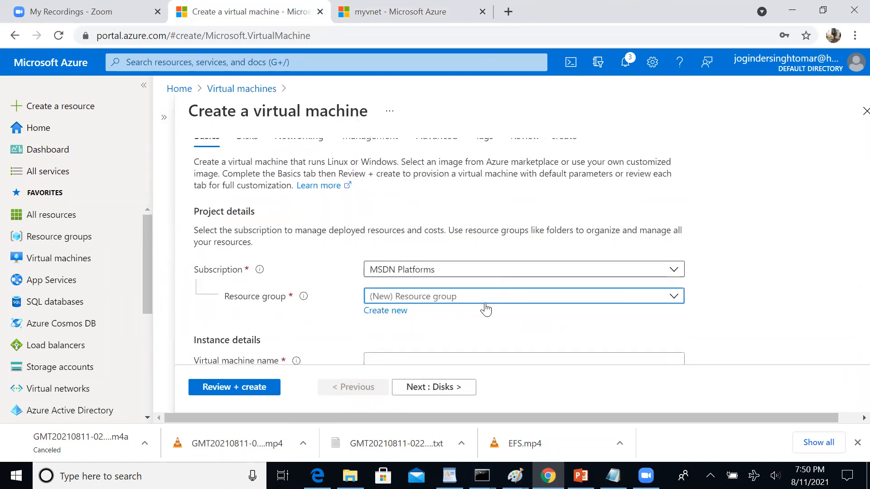
pyautogui.click(460, 192)
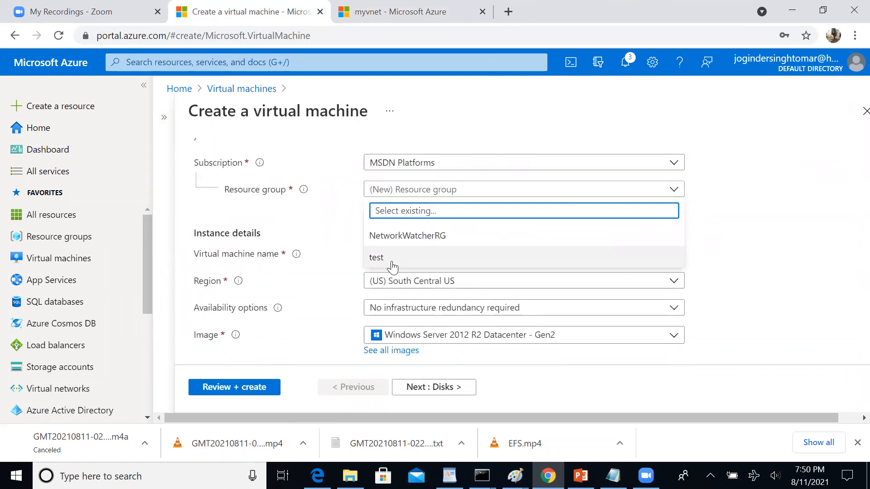
pyautogui.click(435, 251)
# Name the virtual machine imagewebserver
pyautogui.click(426, 251)
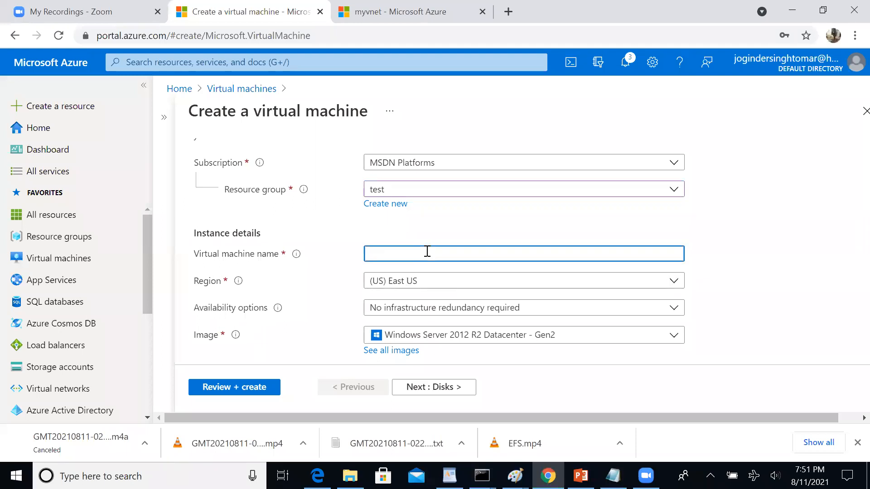
pyautogui.write('imagevm1')
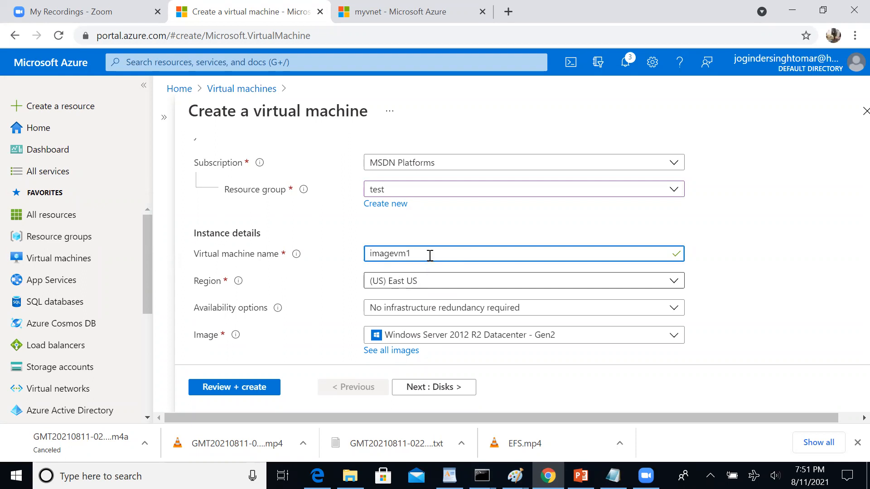
pyautogui.moveTo(429, 252); pyautogui.dragTo(240, 259)
pyautogui.write('iamg')
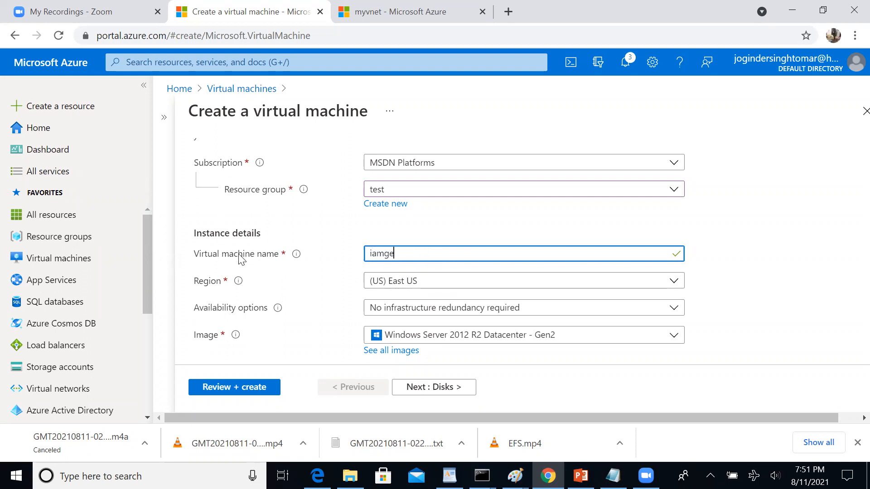
pyautogui.press('BackSpace')
pyautogui.press('BackSpace')
pyautogui.press('BackSpace')
pyautogui.press('BackSpace')
pyautogui.write('imagewe')
pyautogui.write('erver')
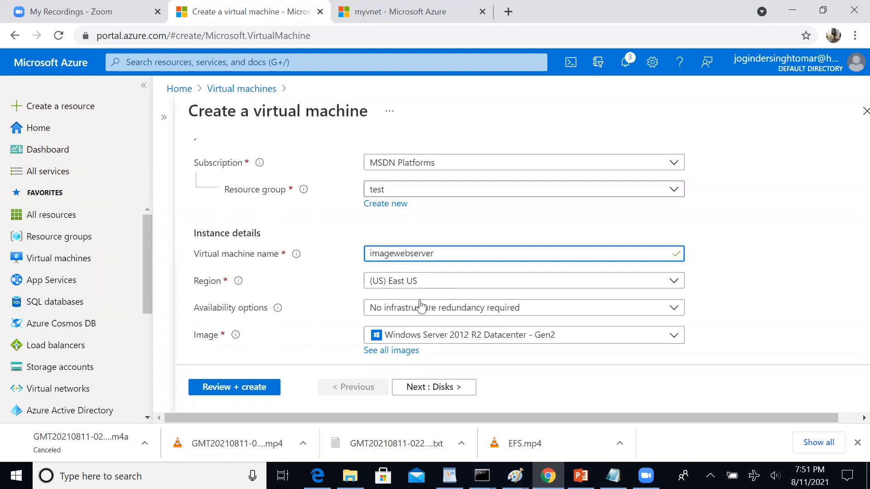
# Set the administrator username to azure, enter and confirm the account password, and continue to the disk options
pyautogui.scroll(-2, 438, 303)
pyautogui.scroll(-2, 430, 316)
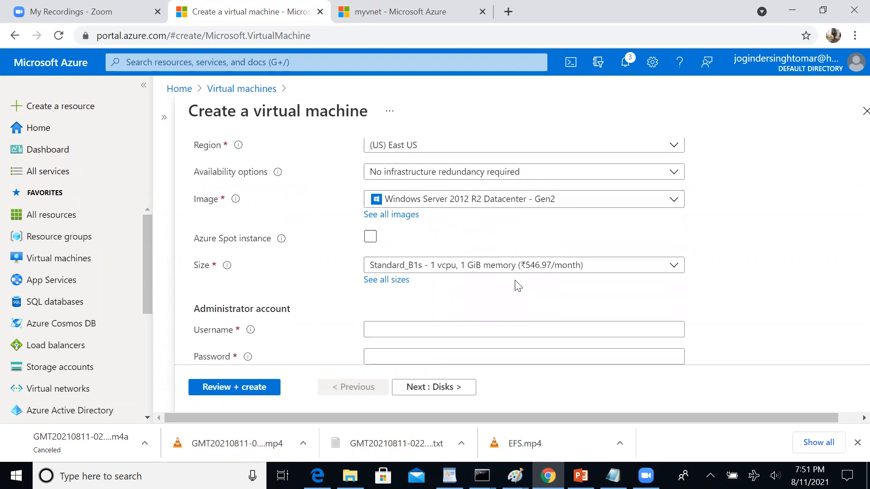
pyautogui.click(456, 333)
pyautogui.write('azure')
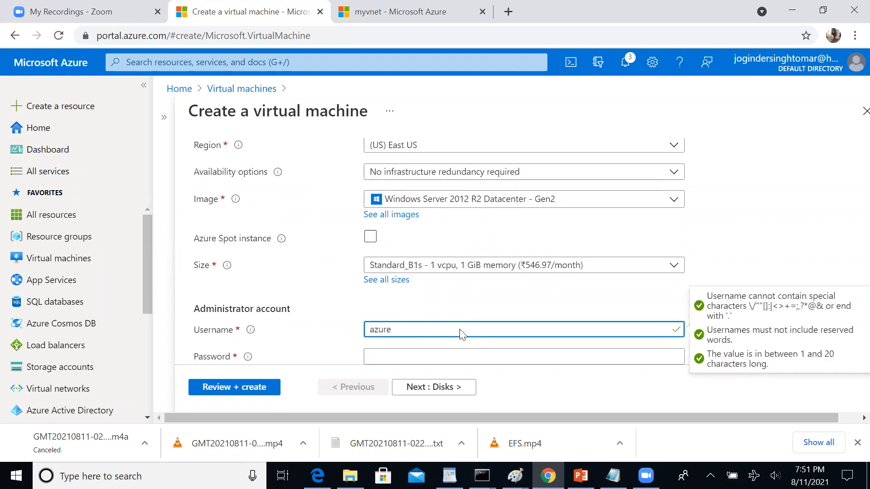
pyautogui.scroll(-2, 460, 285)
pyautogui.click(448, 295)
pyautogui.write('******')
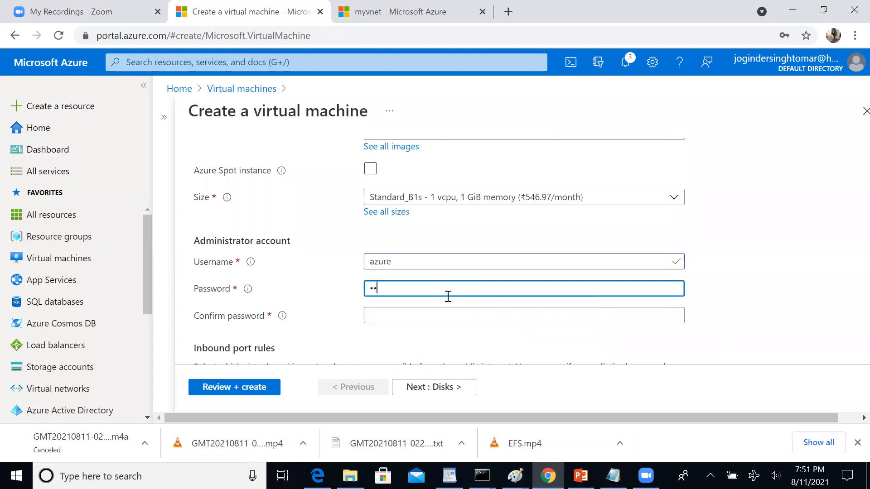
pyautogui.write('******')
pyautogui.click(458, 315)
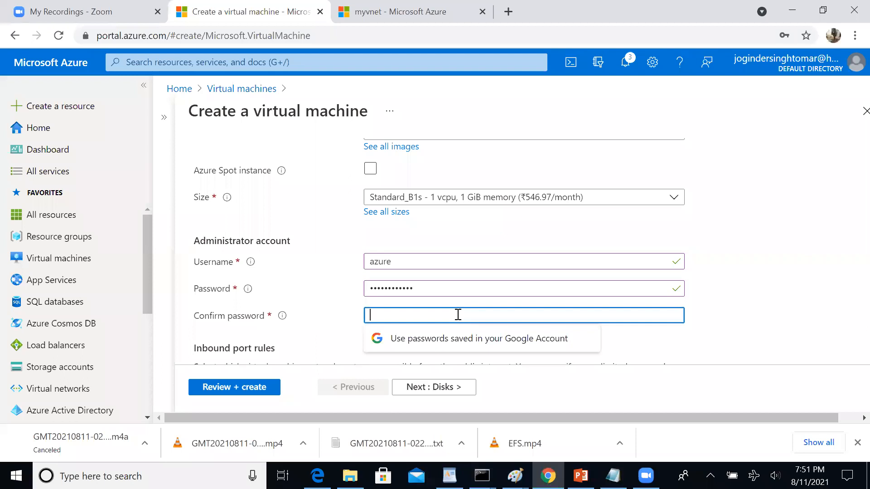
pyautogui.write('******')
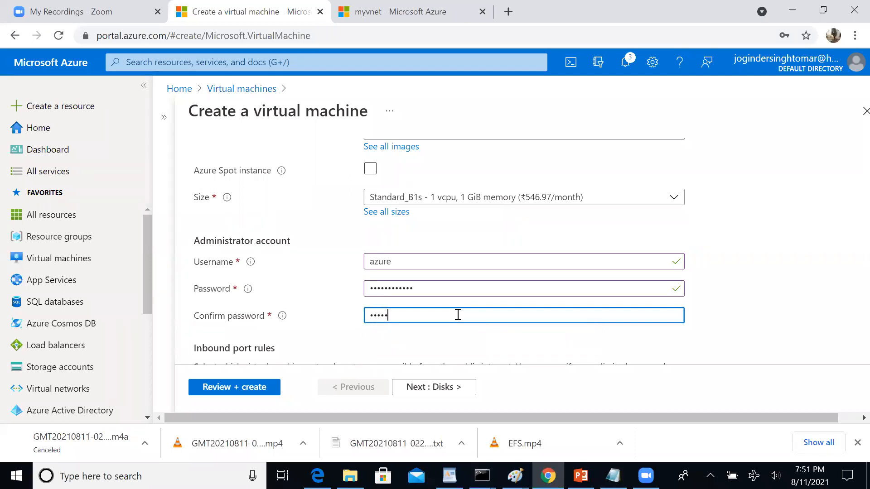
pyautogui.write('******')
pyautogui.click(414, 386)
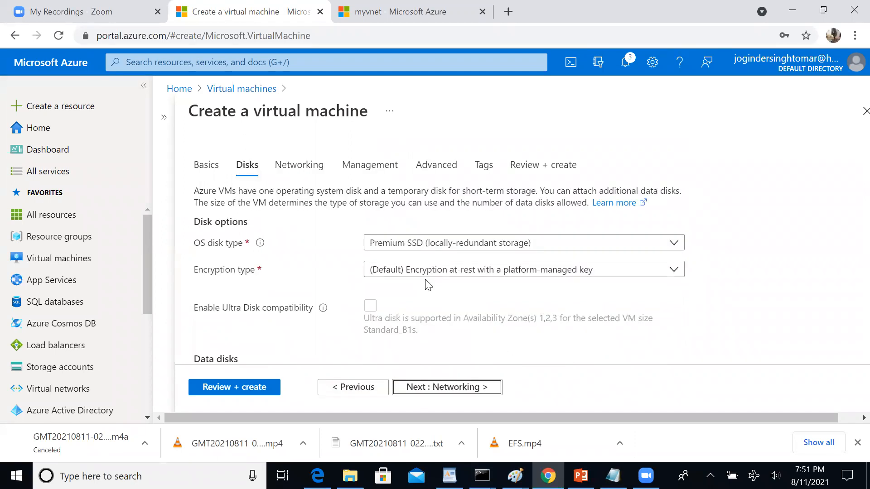
# Keep the default disk options and connect imagewebserver to myvnet's subnet backendpoolsubnet (10.0.1.0/24)
pyautogui.click(423, 388)
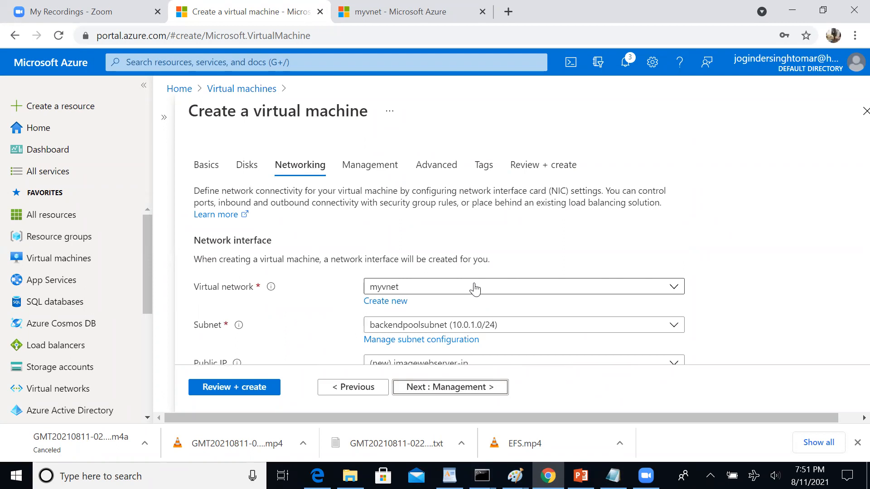
pyautogui.scroll(-2, 498, 281)
pyautogui.click(511, 264)
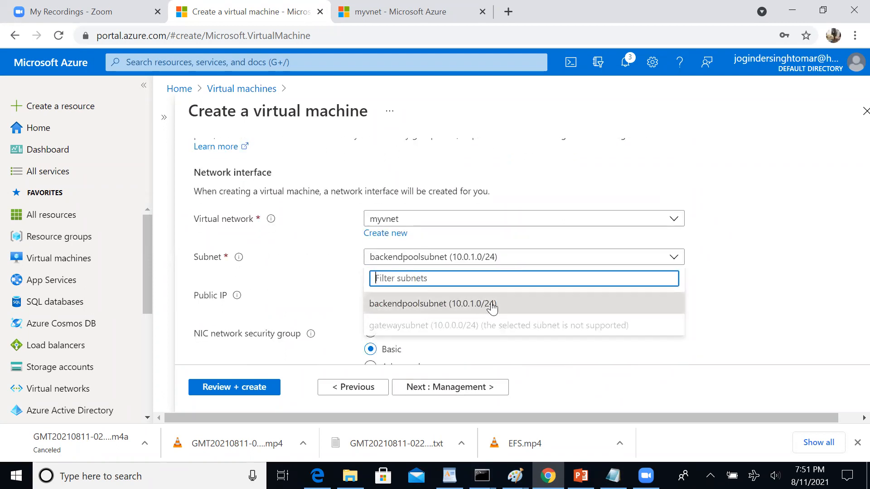
pyautogui.click(472, 312)
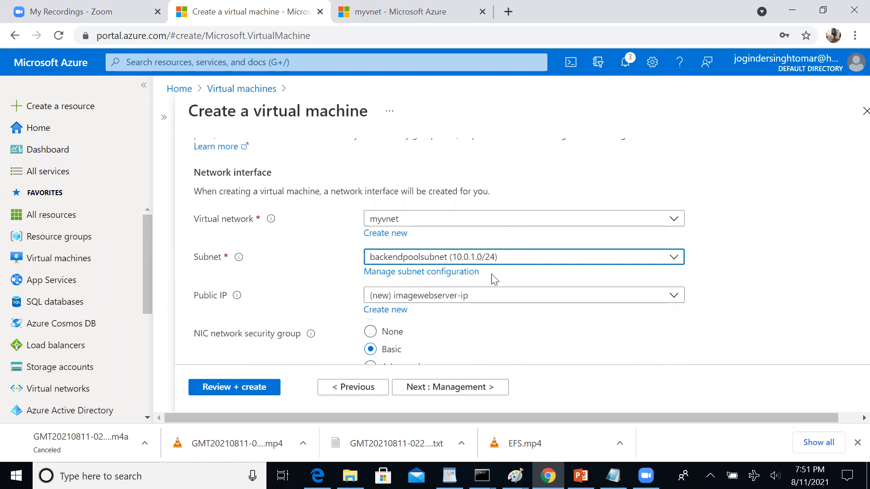
pyautogui.scroll(-2, 493, 278)
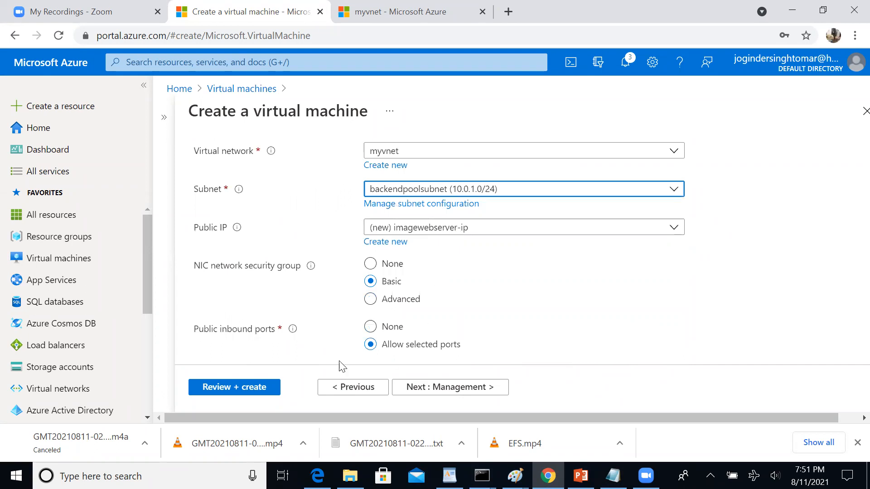
# Allow inbound HTTP (80) in addition to RDP (3389) for imagewebserver and continue to the management options
pyautogui.scroll(-2, 311, 340)
pyautogui.scroll(-3, 315, 338)
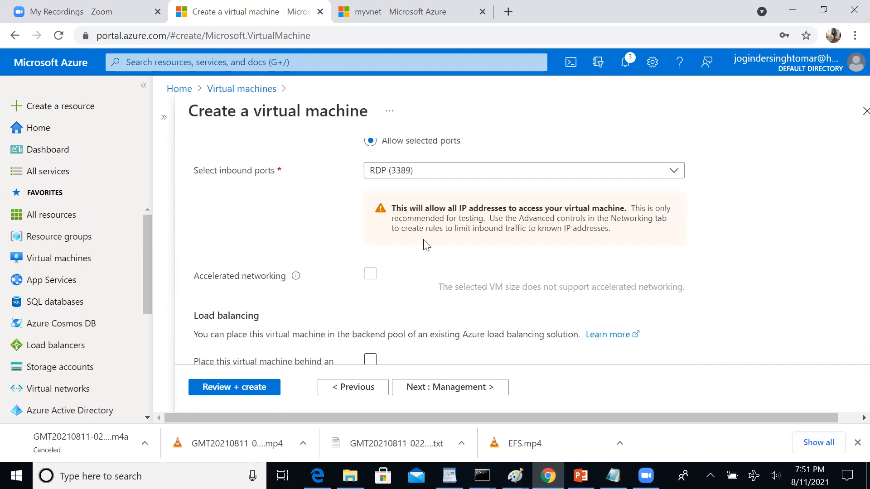
pyautogui.click(444, 173)
pyautogui.click(377, 192)
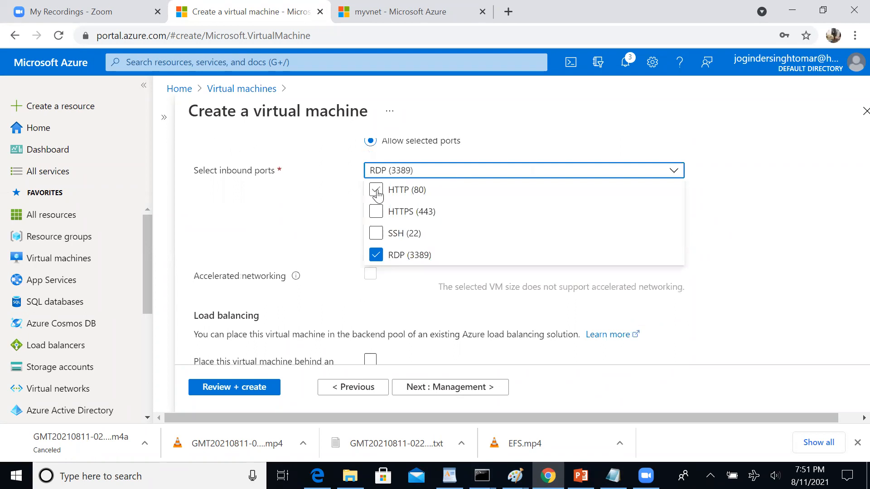
pyautogui.click(820, 190)
pyautogui.scroll(3, 467, 223)
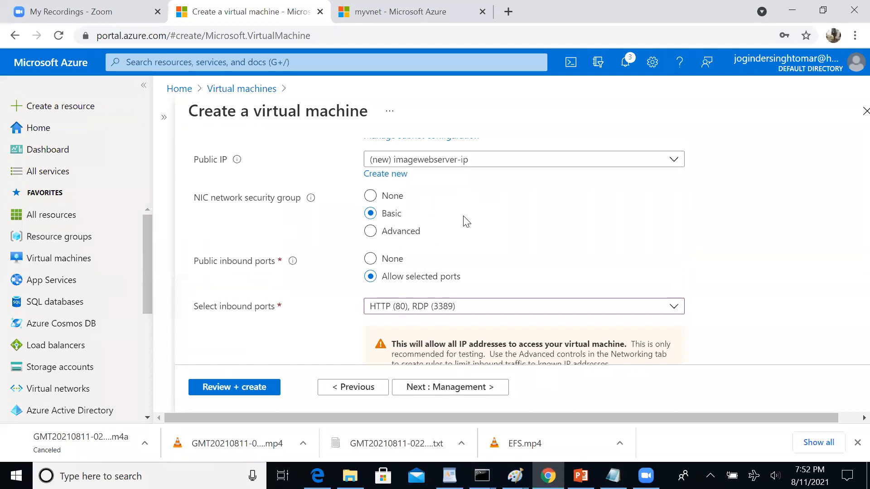
pyautogui.scroll(-3, 411, 352)
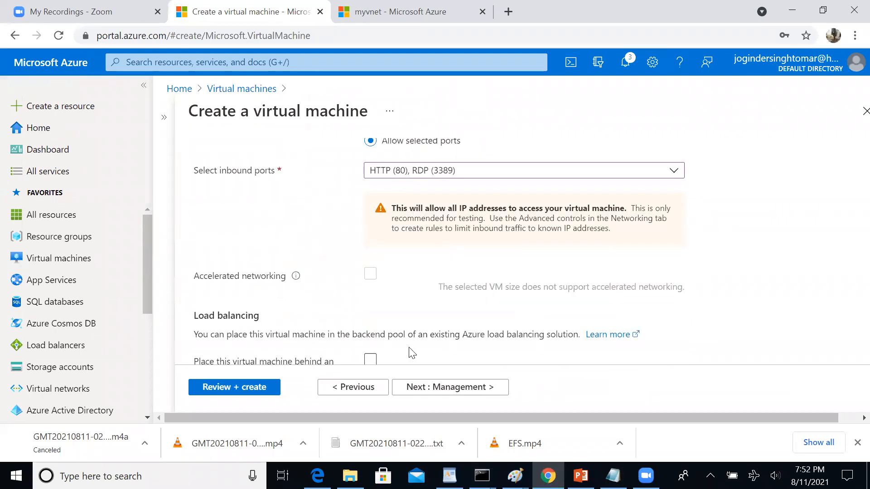
pyautogui.click(414, 388)
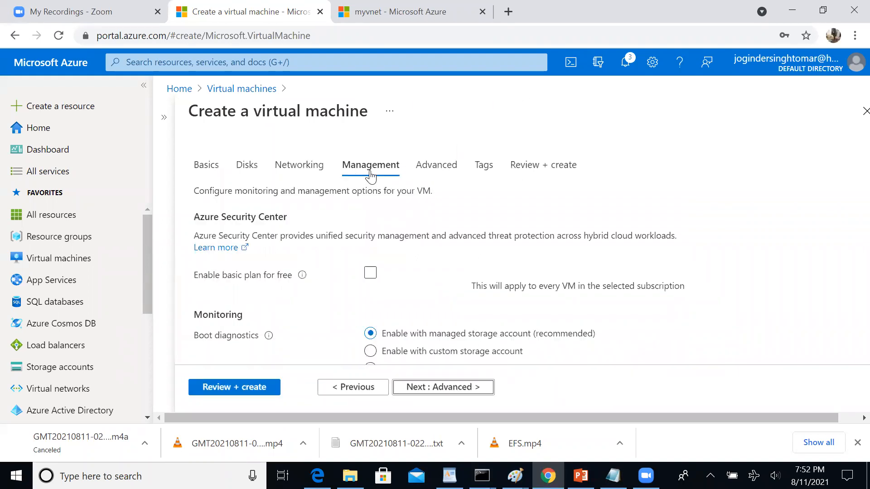
# Disable boot diagnostics for imagewebserver and continue to the advanced options
pyautogui.scroll(-2, 381, 306)
pyautogui.click(373, 305)
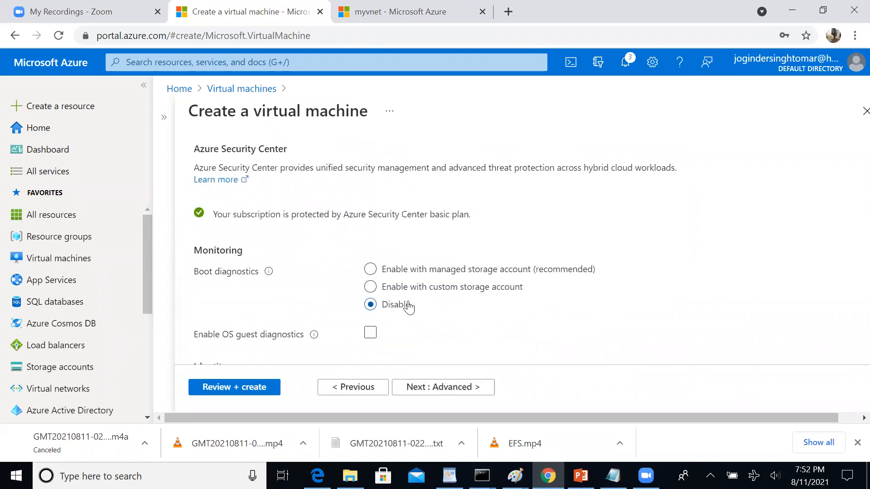
pyautogui.scroll(-3, 426, 299)
pyautogui.click(437, 387)
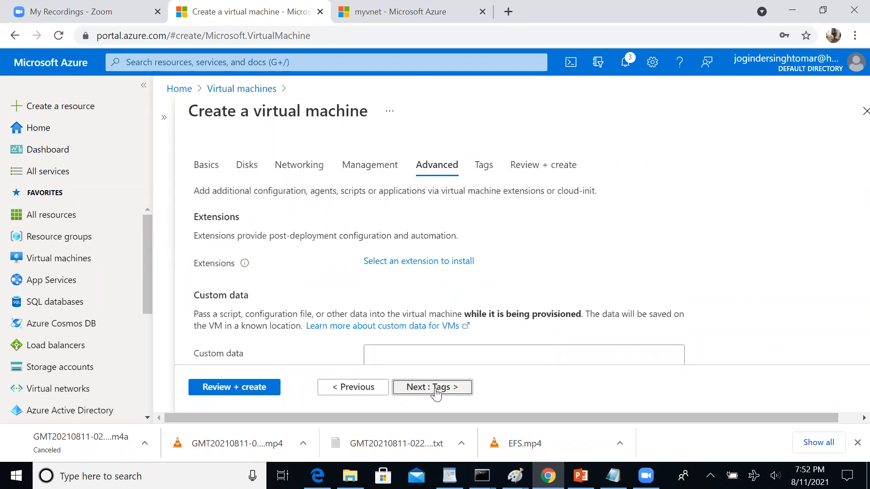
# Leave the advanced options and tags at their defaults and create the imagewebserver virtual machine
pyautogui.click(435, 391)
pyautogui.click(439, 389)
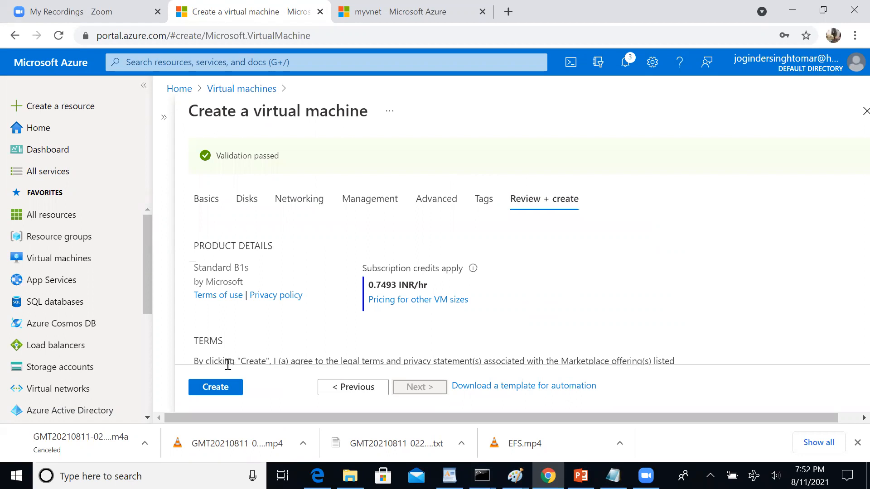
pyautogui.click(229, 388)
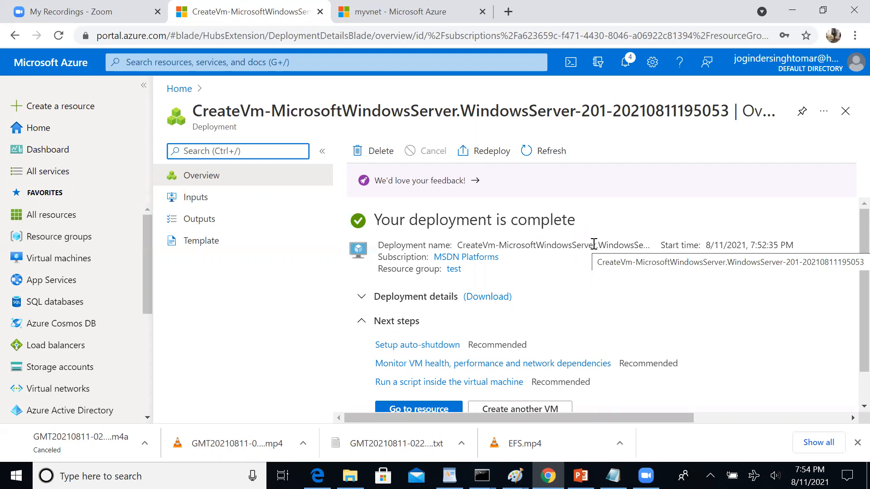
# Start creating a second virtual machine from the virtual machines list and assign it to the existing resource group test
pyautogui.click(288, 318)
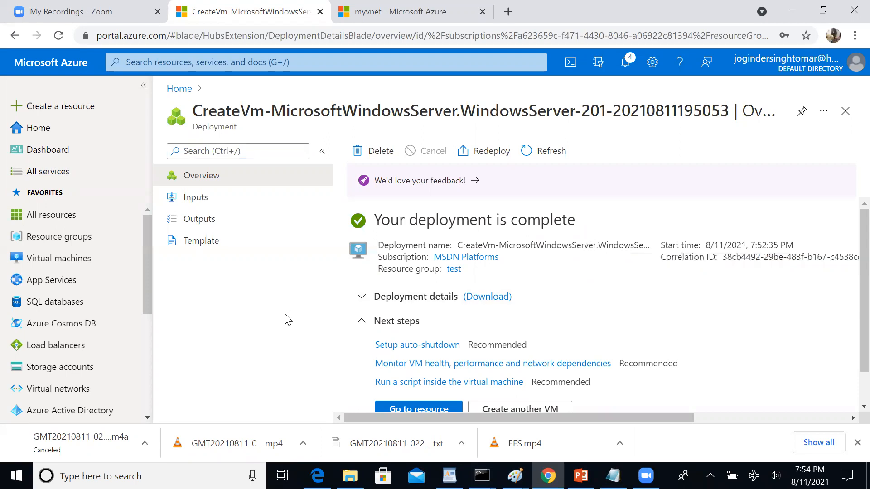
pyautogui.click(81, 260)
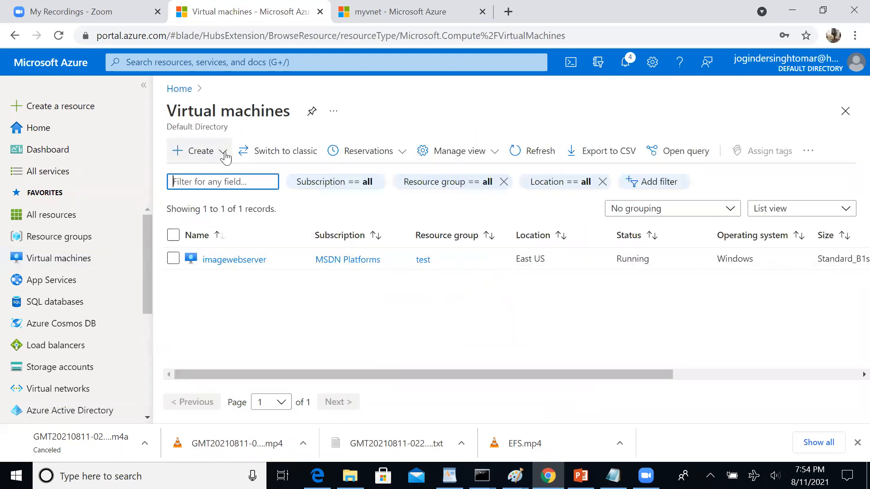
pyautogui.click(226, 157)
pyautogui.click(195, 171)
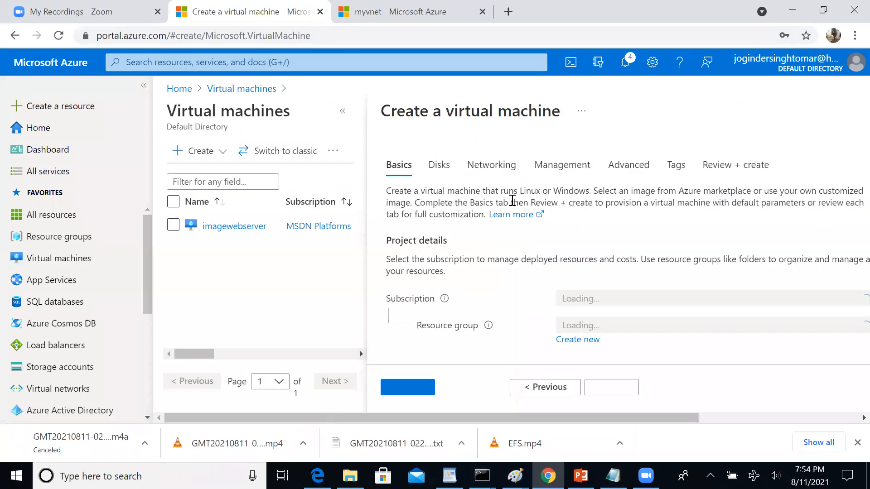
pyautogui.scroll(-2, 607, 267)
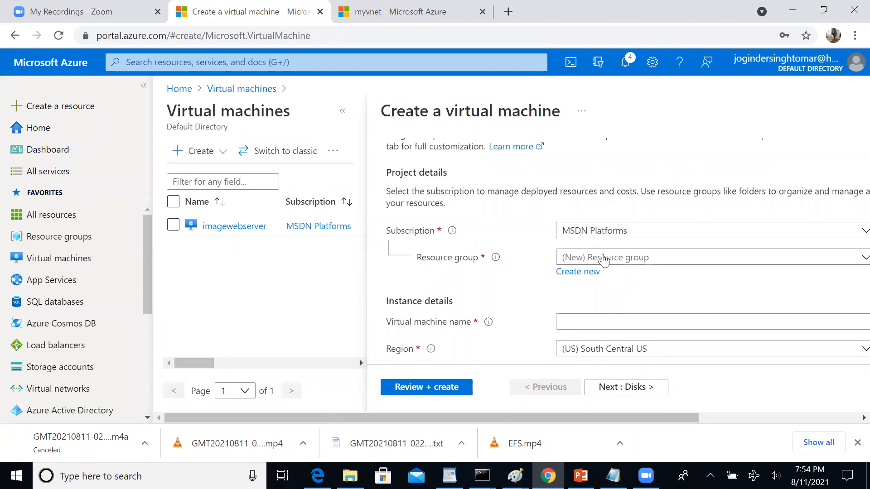
pyautogui.click(603, 259)
pyautogui.click(579, 325)
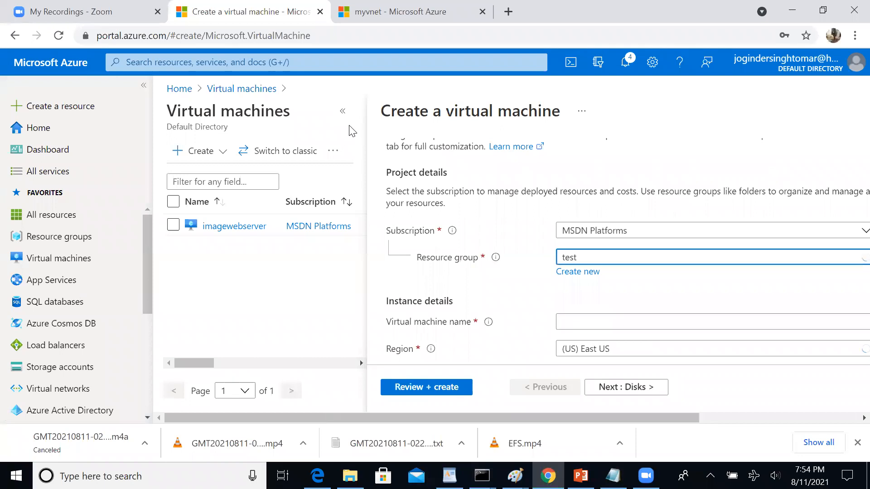
# Collapse the virtual machines list and name the second virtual machine videoserver
pyautogui.click(343, 112)
pyautogui.click(409, 184)
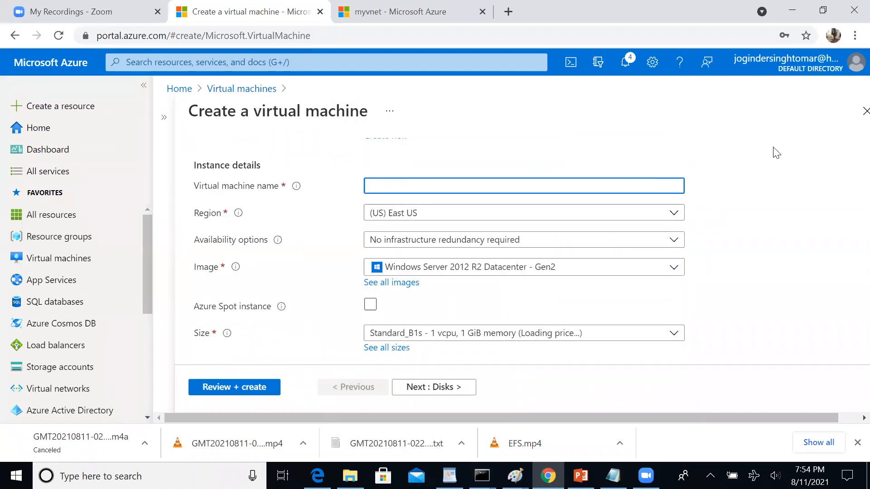
pyautogui.write('videoserver')
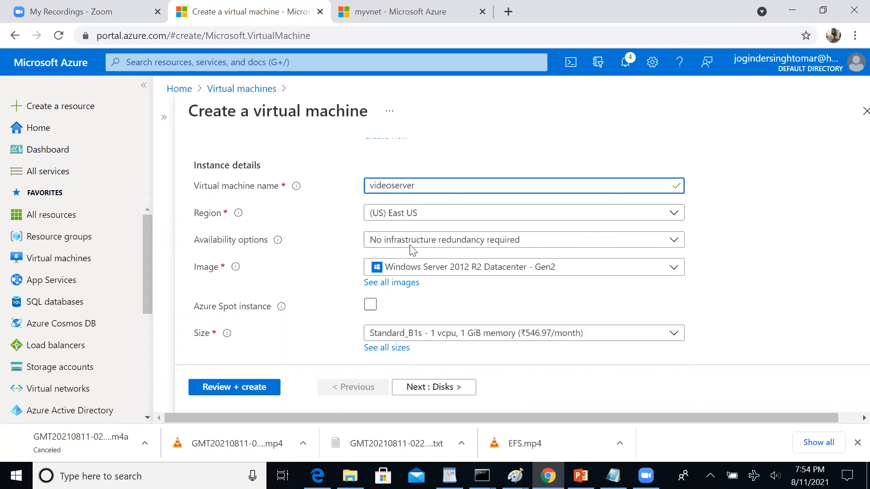
# Set the videoserver administrator username to azure, then enter and confirm the account password
pyautogui.scroll(-2, 481, 267)
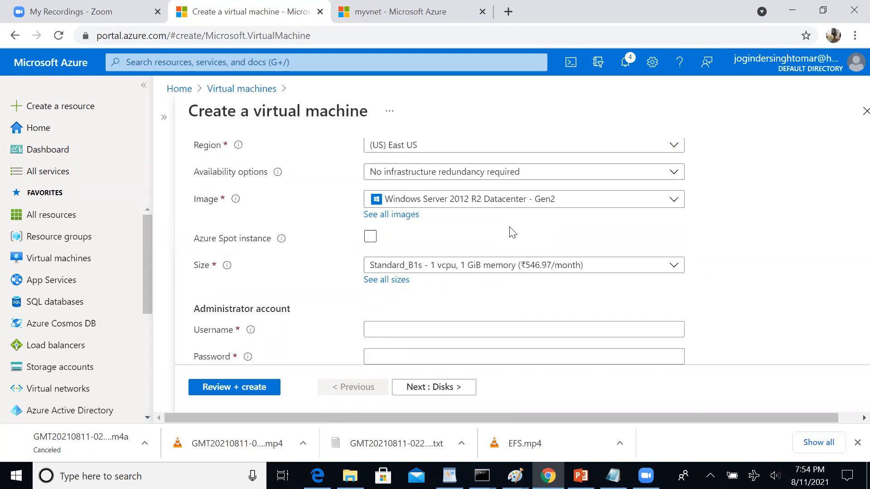
pyautogui.scroll(-2, 490, 207)
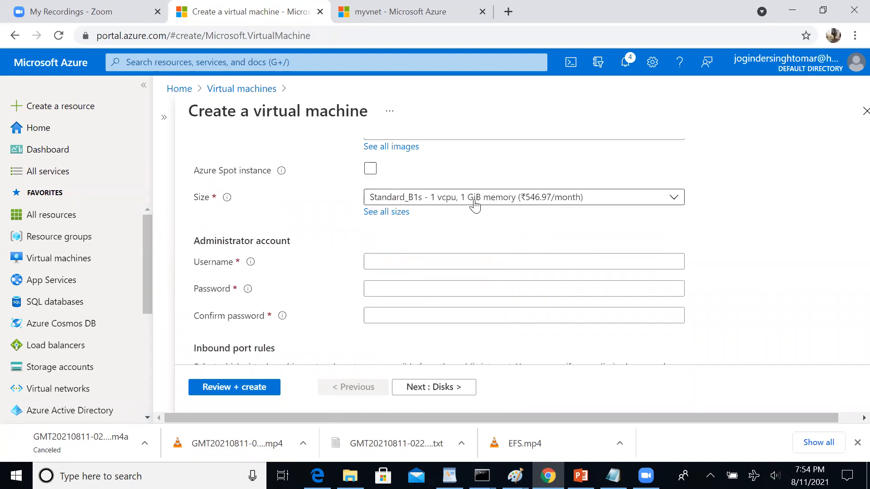
pyautogui.click(454, 266)
pyautogui.write('azure')
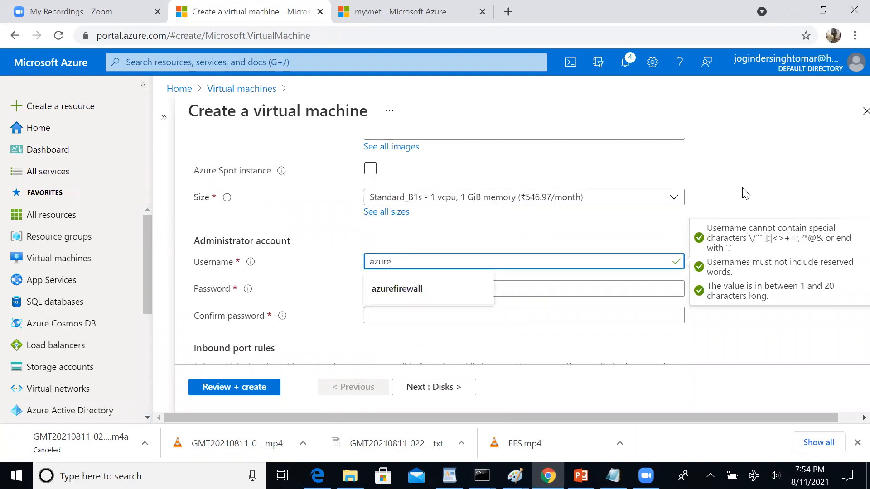
pyautogui.click(437, 292)
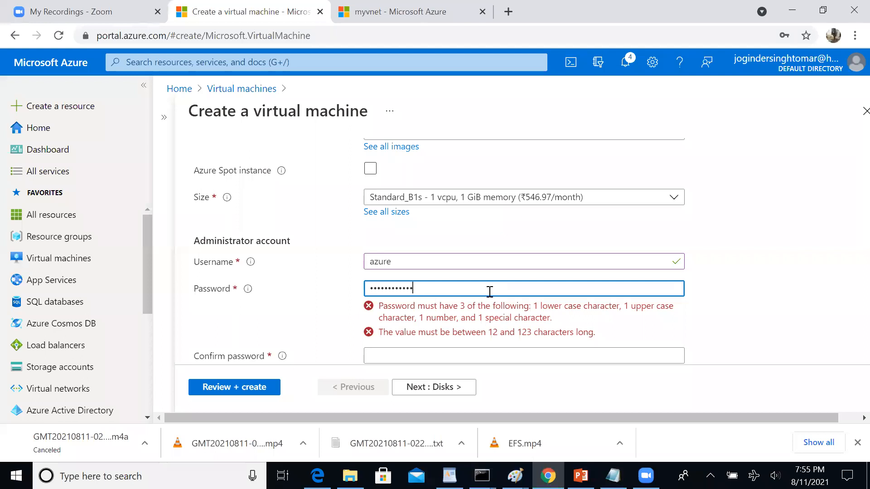
pyautogui.click(491, 314)
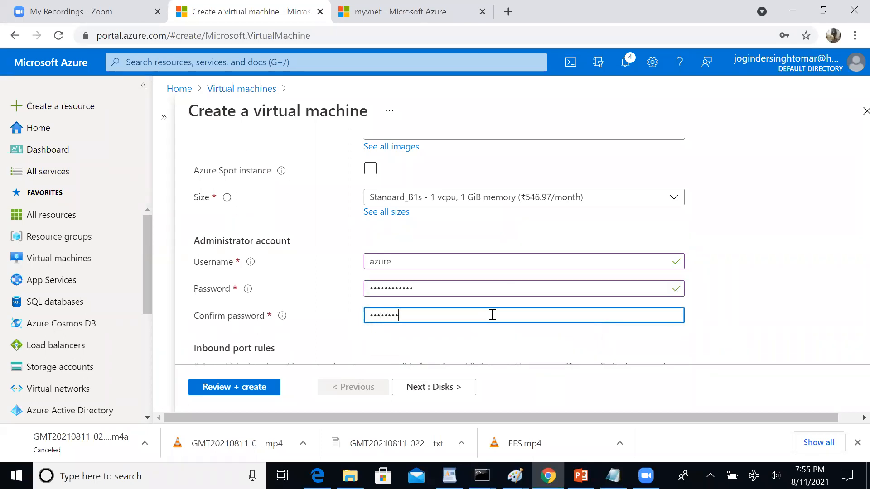
pyautogui.scroll(-1, 405, 360)
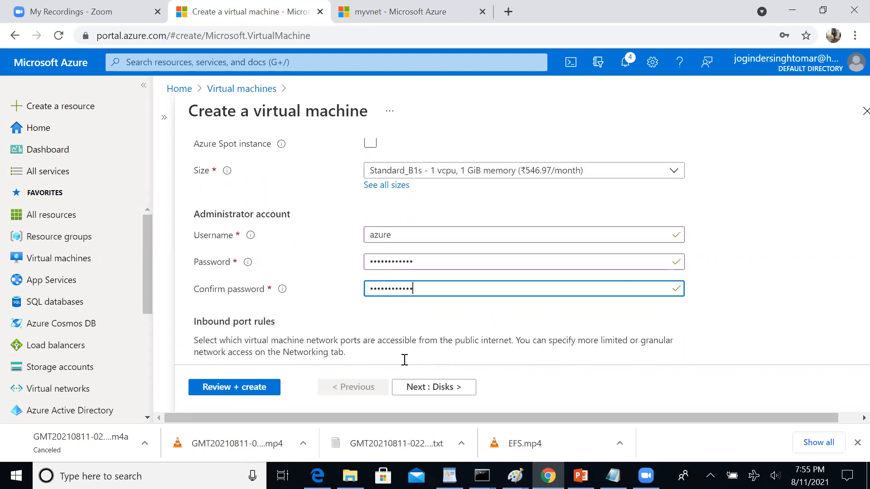
# Add HTTP (80) to videoserver's inbound ports alongside RDP (3389) and continue to the disk options
pyautogui.scroll(-3, 405, 360)
pyautogui.click(410, 312)
pyautogui.click(376, 229)
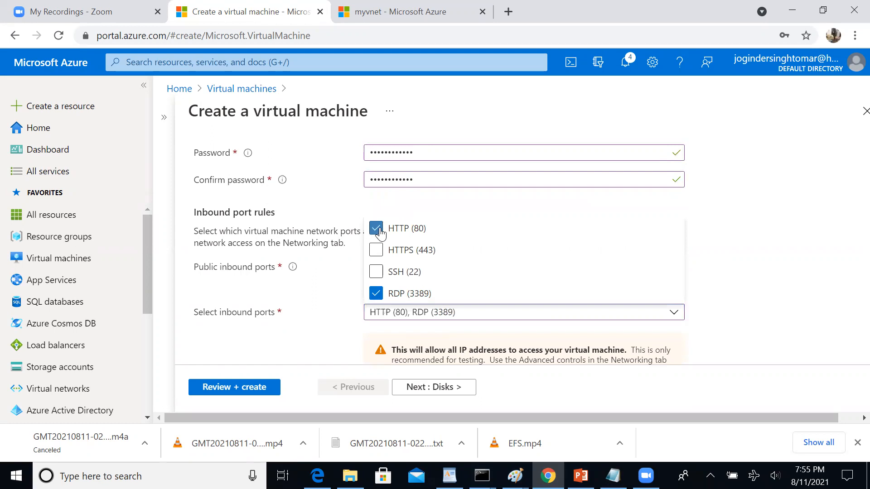
pyautogui.click(429, 389)
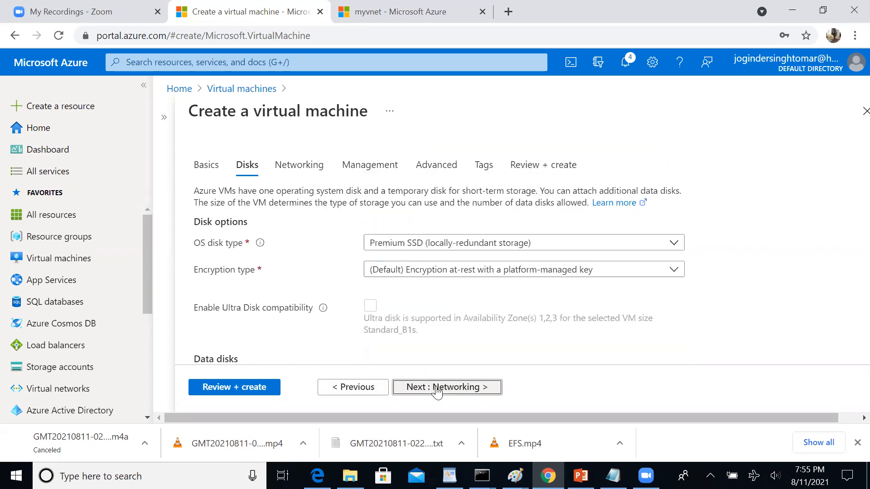
# Keep the default disks, place videoserver in myvnet's backendpoolsubnet (10.0.1.0/24), and continue to the management options
pyautogui.click(436, 388)
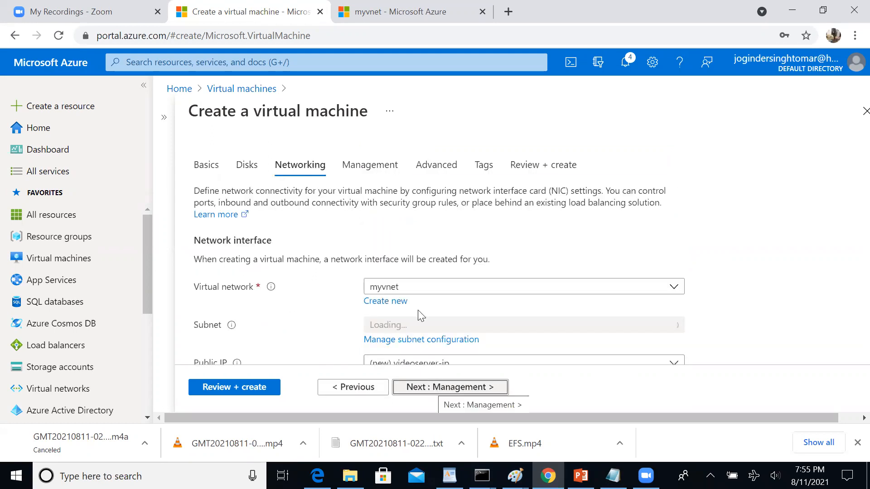
pyautogui.scroll(-3, 426, 277)
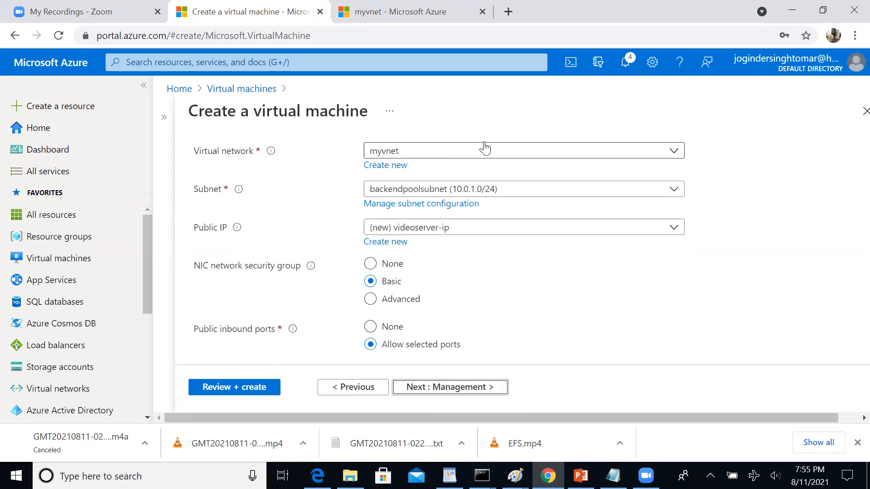
pyautogui.click(475, 190)
pyautogui.click(466, 236)
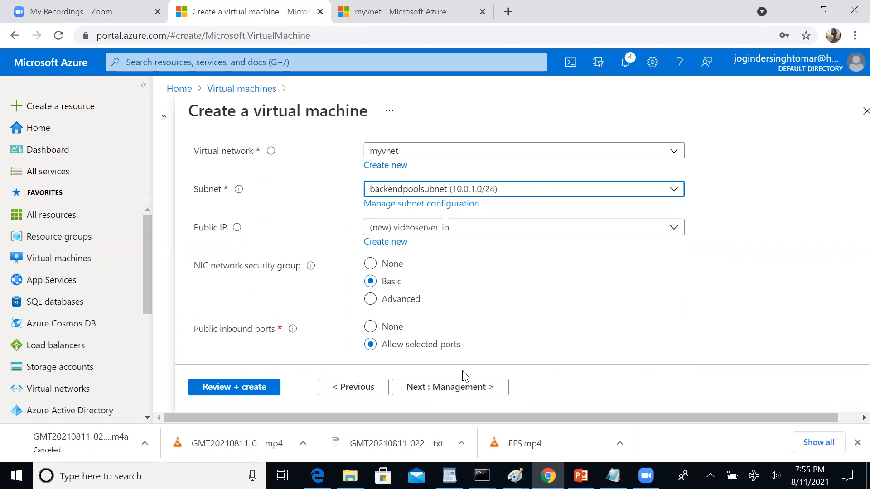
pyautogui.scroll(-1, 493, 314)
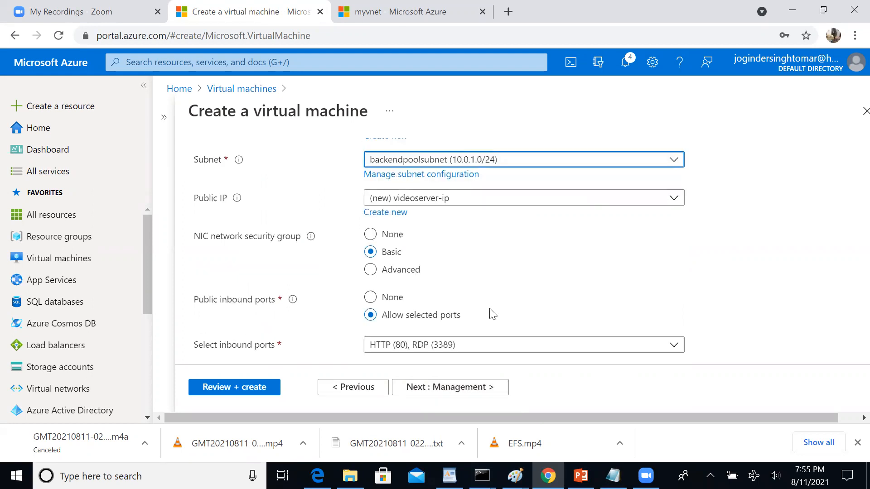
pyautogui.scroll(-2, 493, 314)
pyautogui.click(465, 388)
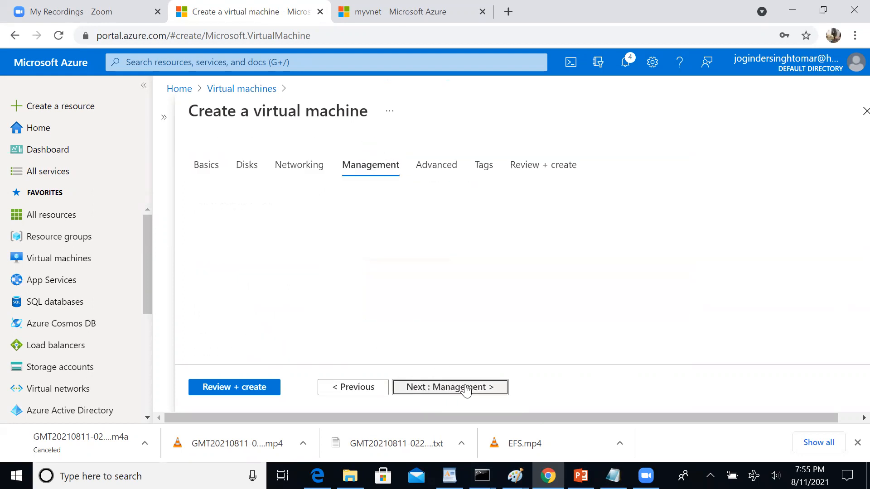
# Disable boot diagnostics for videoserver and continue to the advanced options
pyautogui.scroll(-2, 376, 297)
pyautogui.click(371, 304)
pyautogui.scroll(-3, 412, 377)
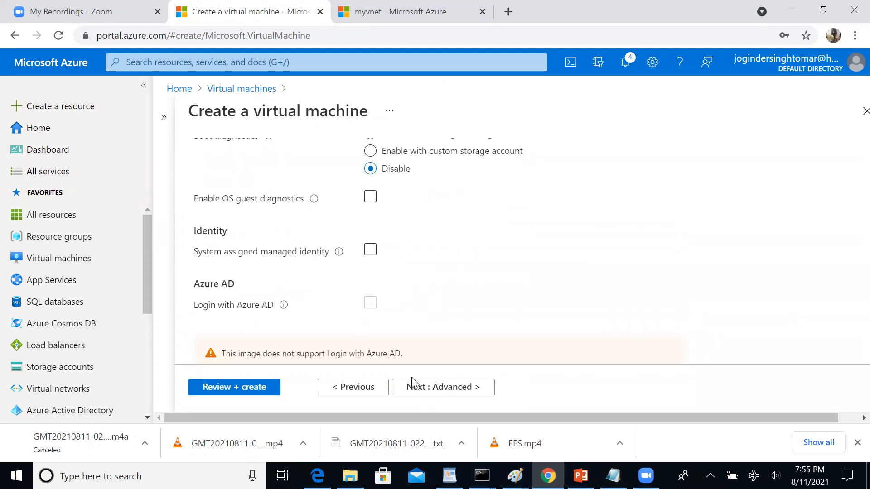
pyautogui.click(414, 390)
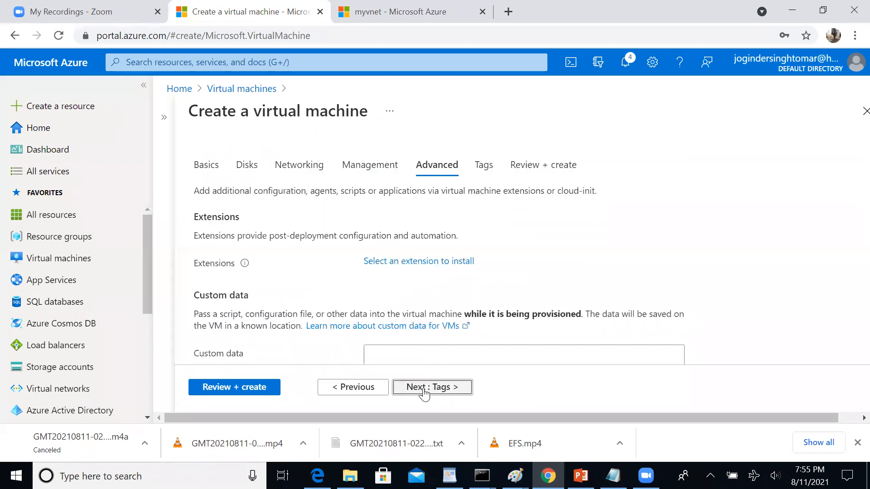
# Keep videoserver's default advanced options and tags, create the virtual machine, and open its resource page once deployed
pyautogui.click(424, 391)
pyautogui.click(422, 389)
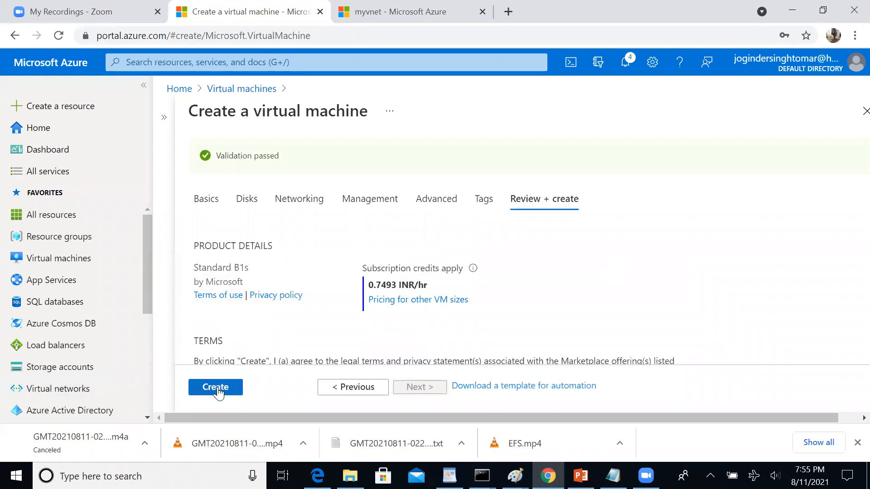
pyautogui.click(218, 388)
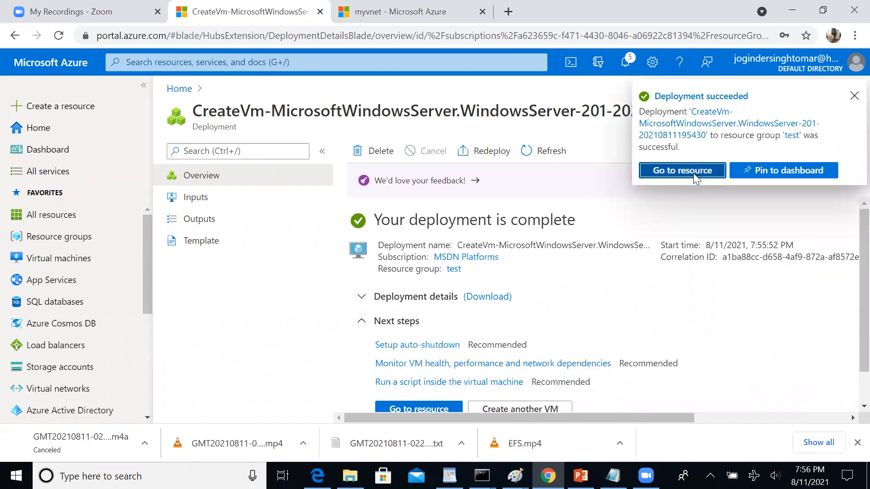
pyautogui.click(682, 171)
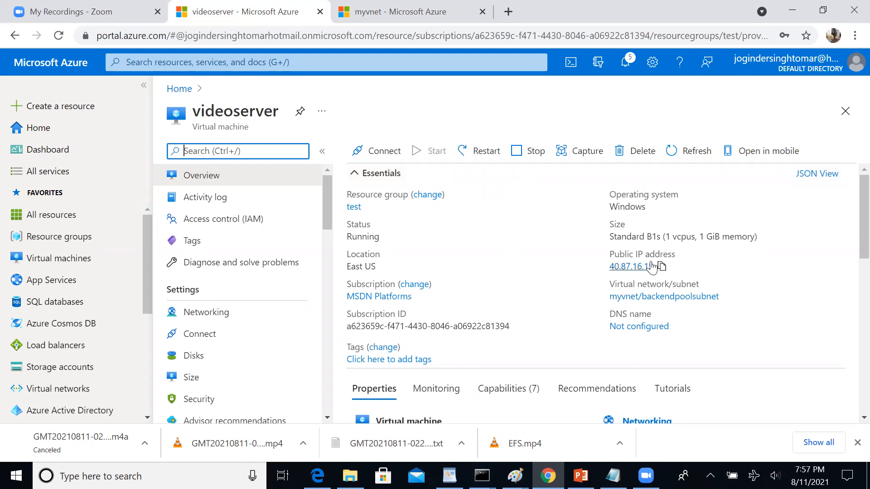
# Copy videoserver's public IP address, launch Remote Desktop Connection with mstsc, and connect to 40.87.16.15
pyautogui.click(662, 267)
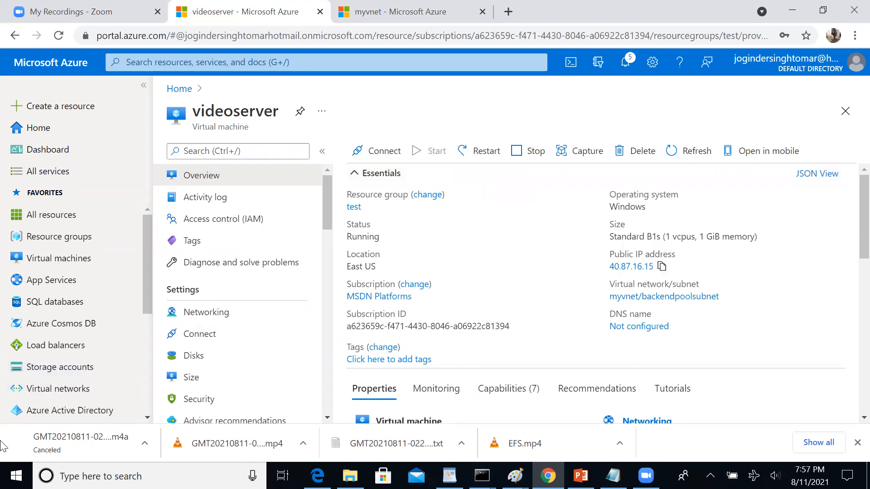
pyautogui.rightClick(16, 476)
pyautogui.click(40, 411)
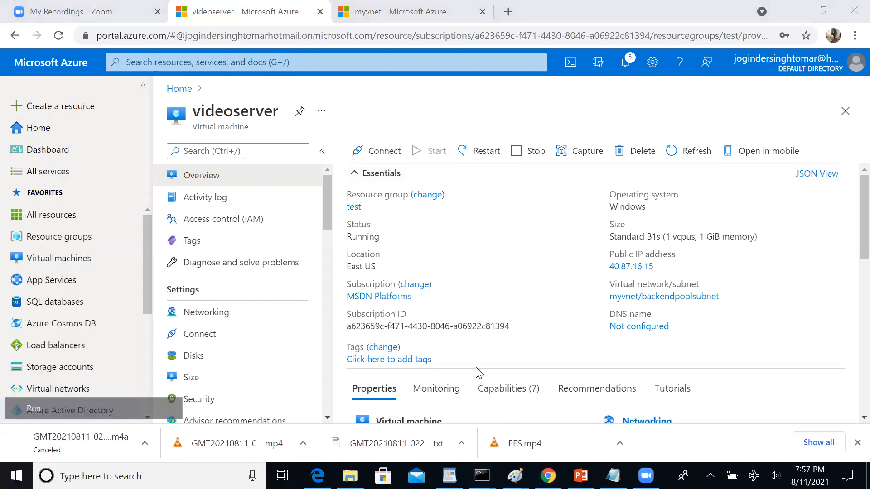
pyautogui.write('mstsc')
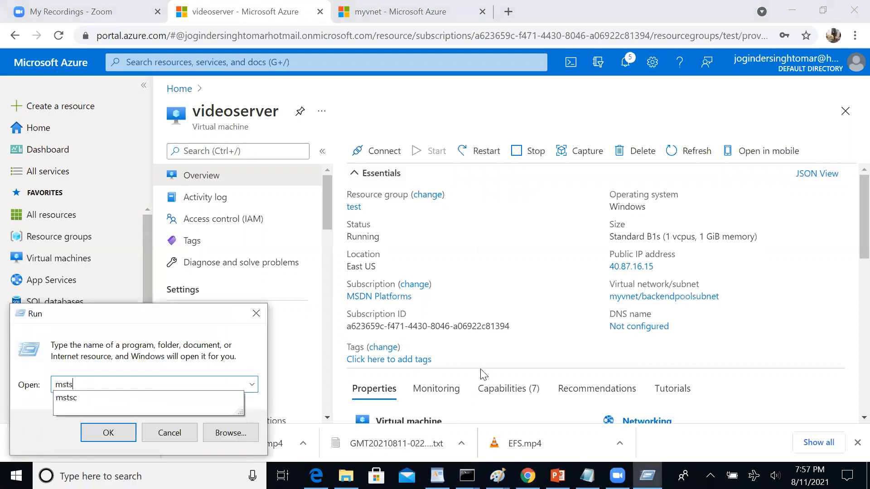
pyautogui.press('Return')
pyautogui.press('BackSpace')
pyautogui.hotkey('ctrl', 'v')
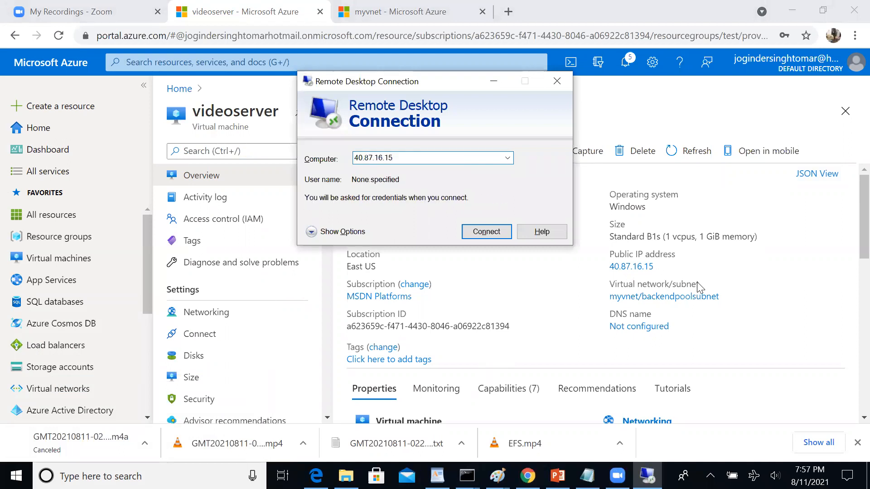
pyautogui.click(487, 234)
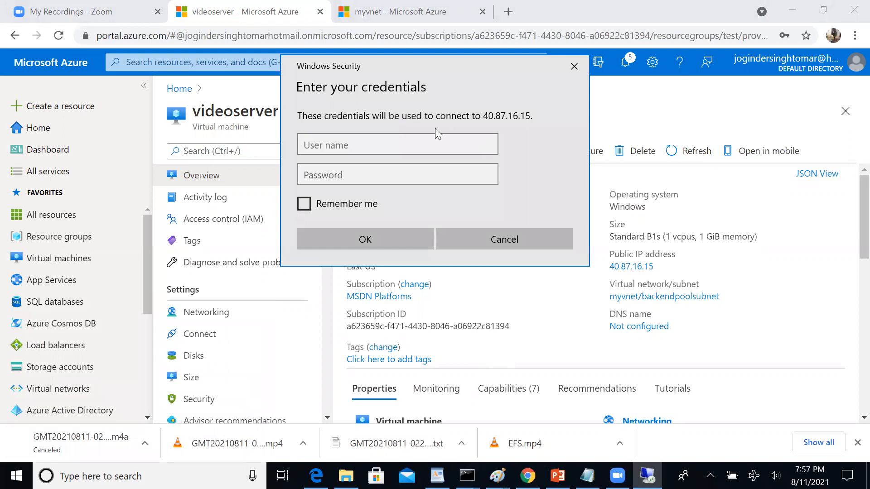
# Sign in to videoserver as azure with the account password, accepting the unverified certificate, and decline network discovery
pyautogui.click(363, 144)
pyautogui.write('ad')
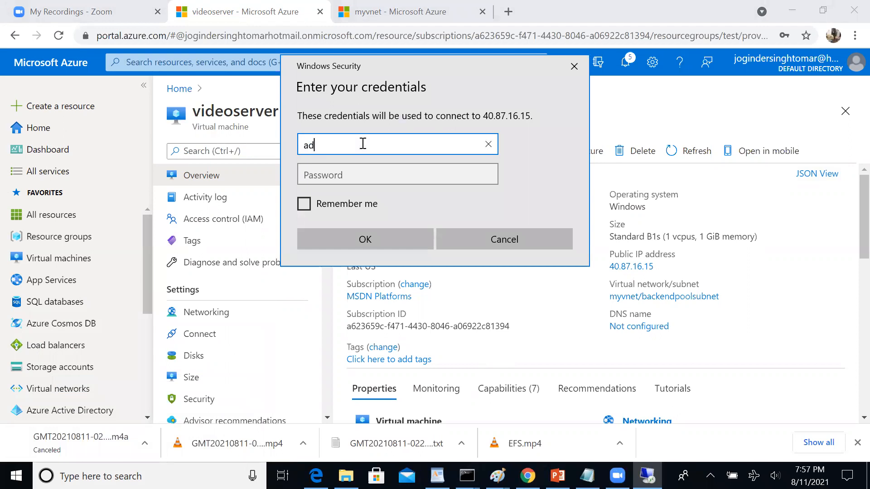
pyautogui.press('BackSpace')
pyautogui.write('zure')
pyautogui.press('Tab')
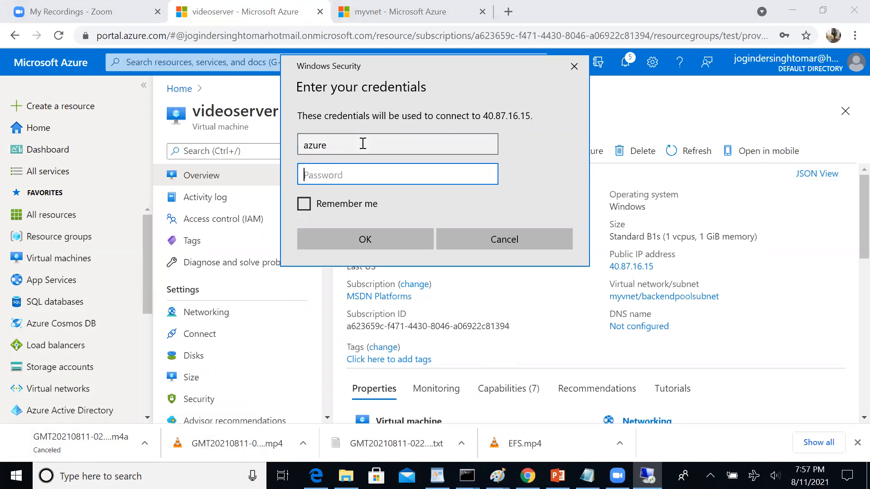
pyautogui.write('••••••••••••')
pyautogui.click(489, 175)
pyautogui.click(385, 237)
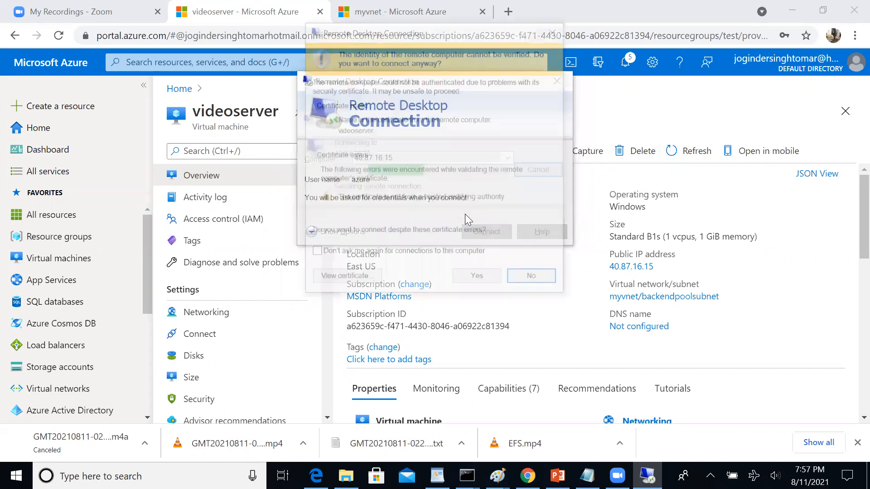
pyautogui.click(478, 278)
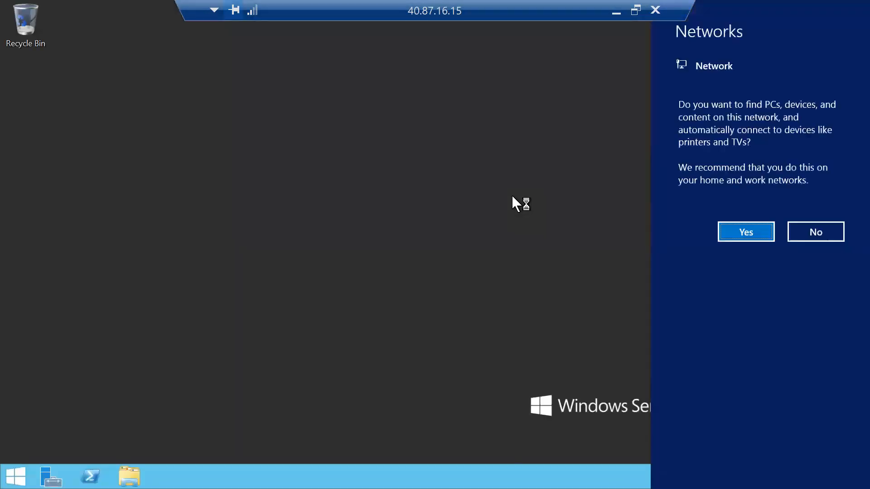
pyautogui.click(795, 229)
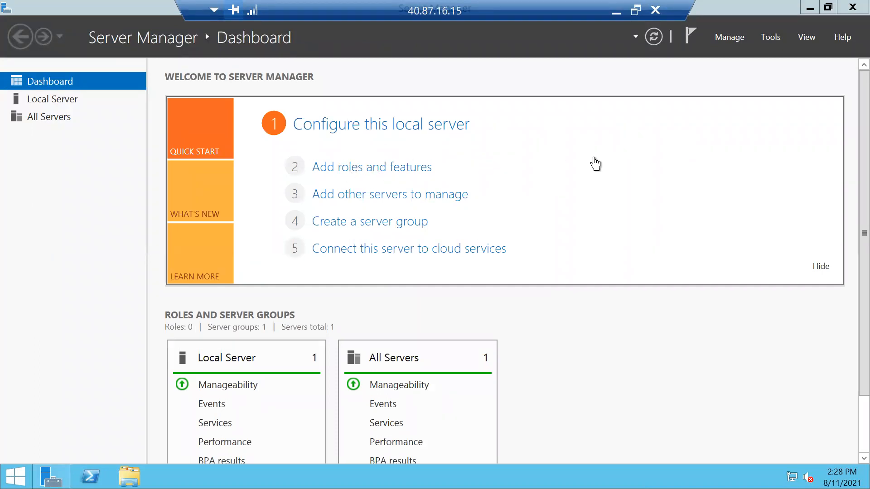
# Start the Add Roles and Features Wizard on videoserver and continue with a role-based installation to the server roles
pyautogui.click(592, 158)
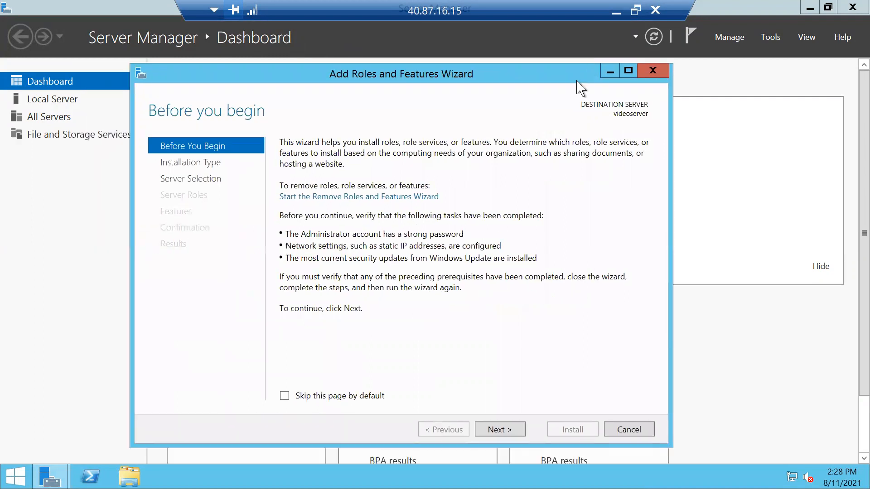
pyautogui.click(544, 416)
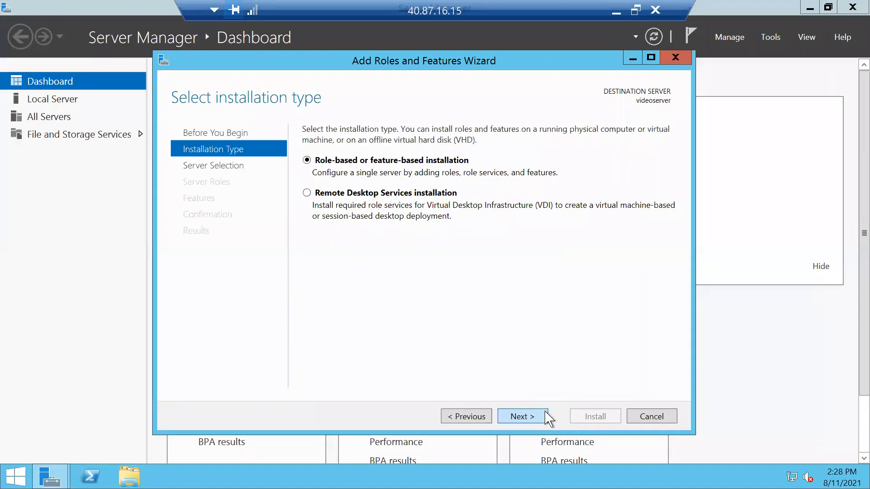
pyautogui.click(544, 416)
pyautogui.click(543, 414)
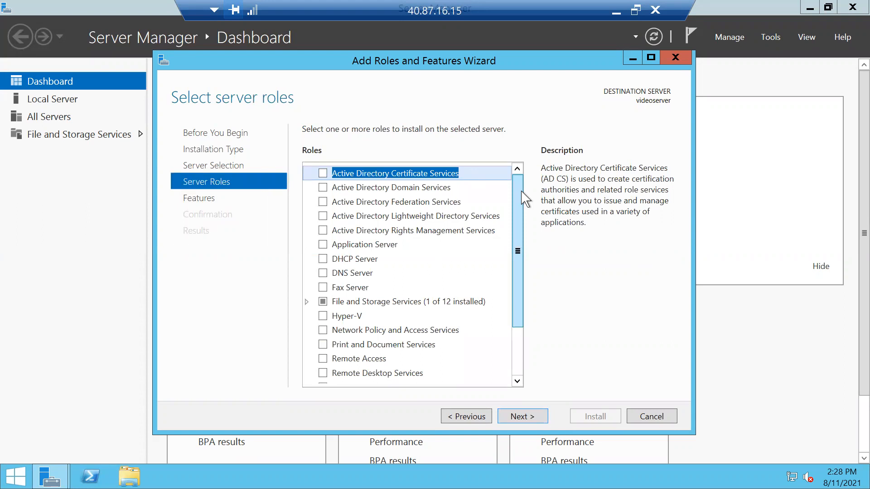
# Select the Web Server (IIS) role and add its required features, including the management tools
pyautogui.scroll(-2, 523, 290)
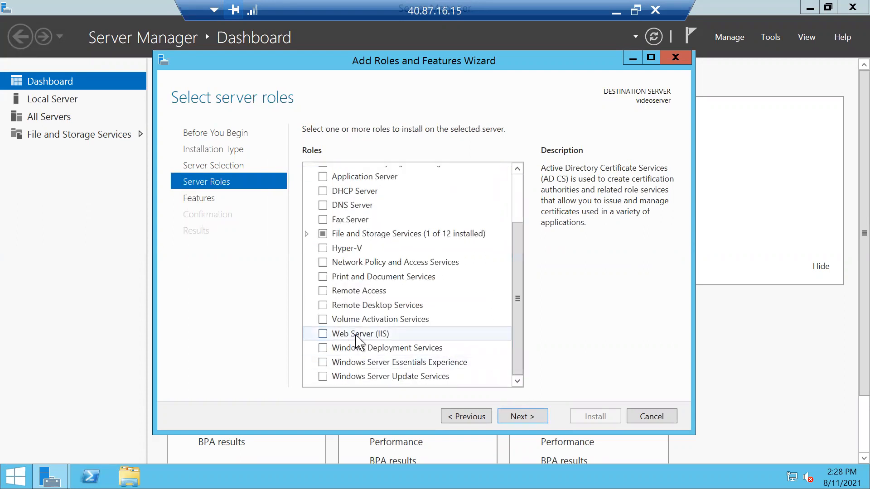
pyautogui.click(323, 335)
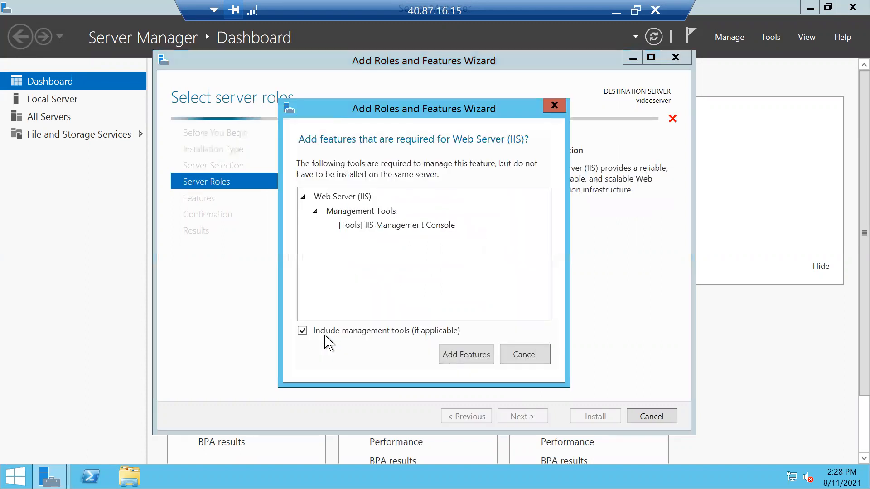
pyautogui.click(467, 356)
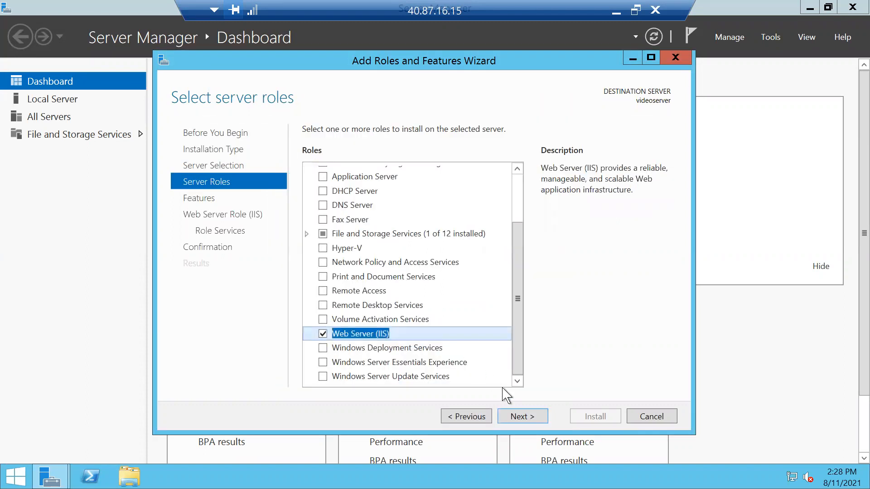
# Keep the default features and IIS role services, and start the Web Server (IIS) installation on videoserver
pyautogui.click(532, 417)
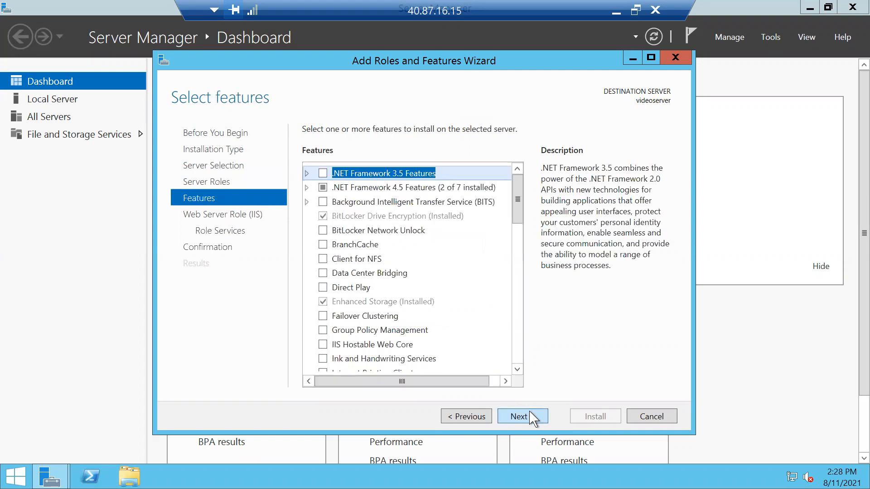
pyautogui.click(521, 417)
pyautogui.click(521, 417)
pyautogui.click(536, 419)
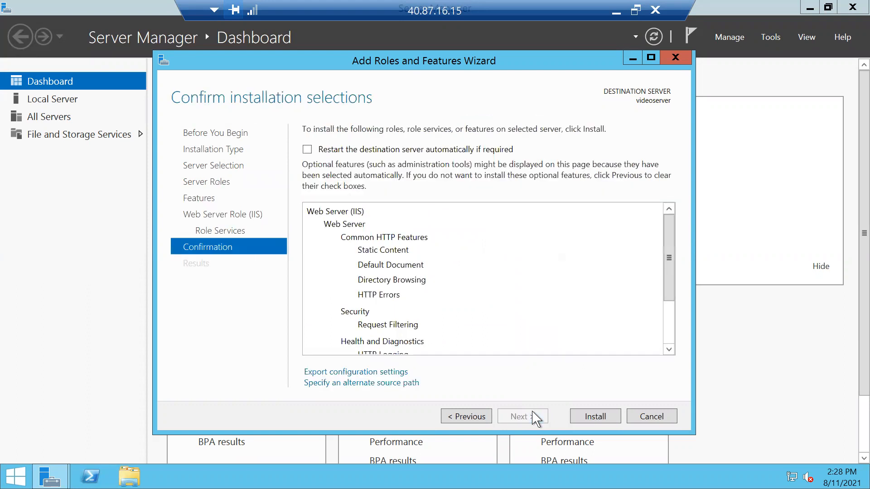
pyautogui.click(595, 417)
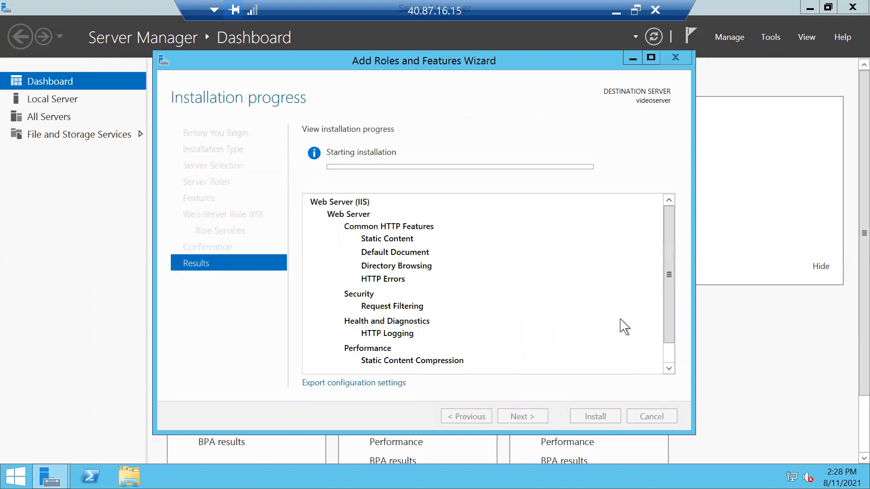
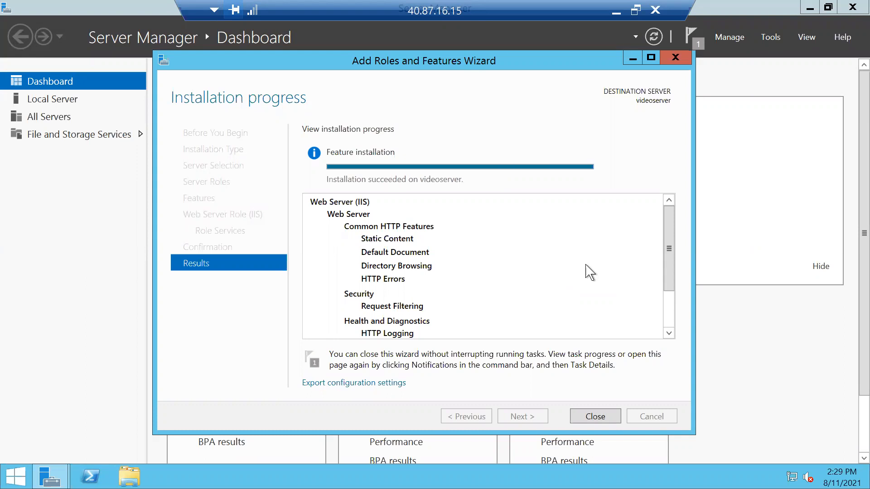
# Close the finished Add Roles and Features Wizard and open the C:\inetpub\wwwroot folder in File Explorer
pyautogui.click(675, 58)
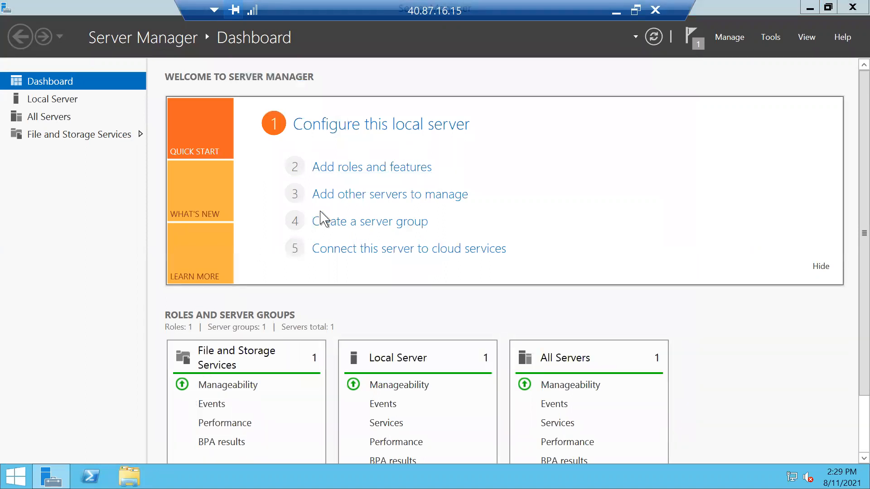
pyautogui.press('super+e')
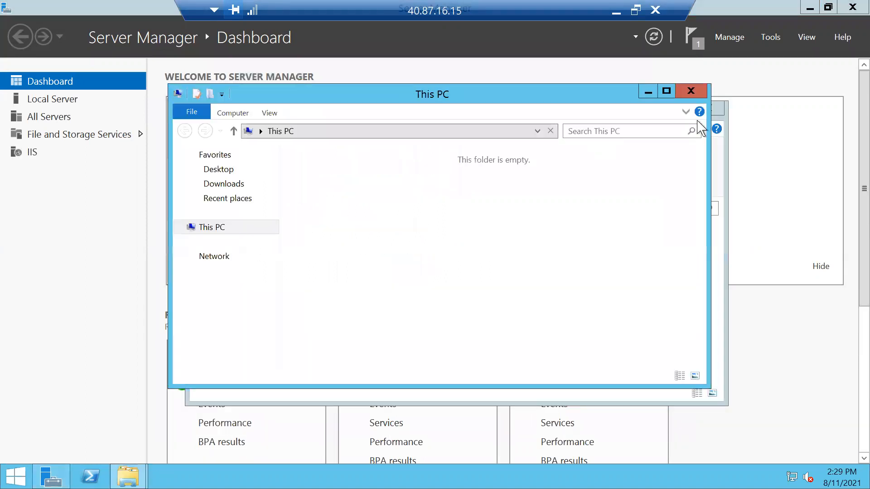
pyautogui.click(666, 90)
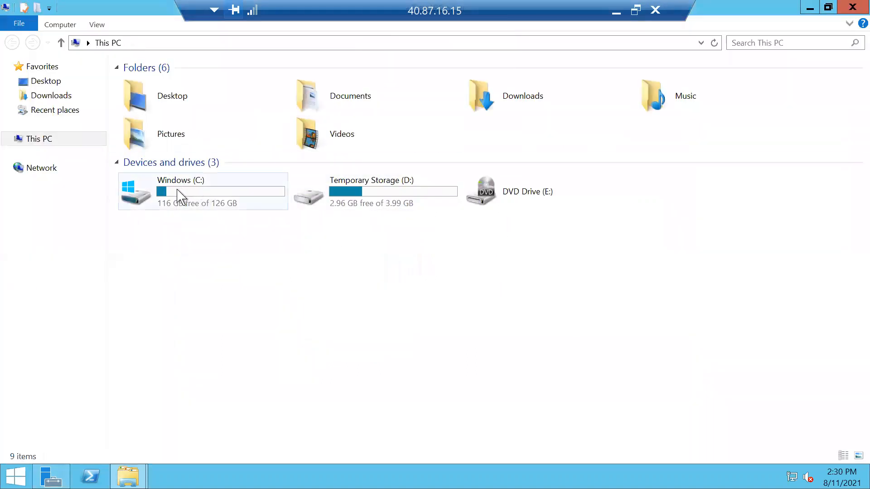
pyautogui.doubleClick(190, 187)
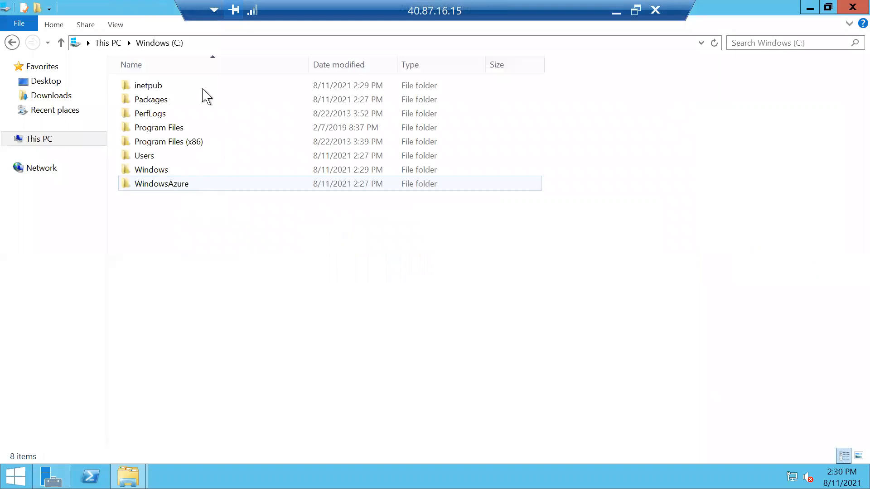
pyautogui.click(152, 86)
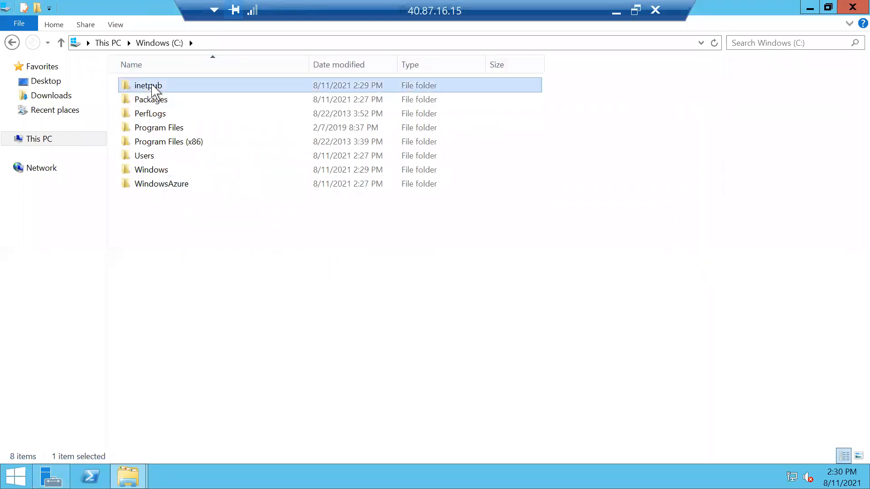
pyautogui.doubleClick(152, 86)
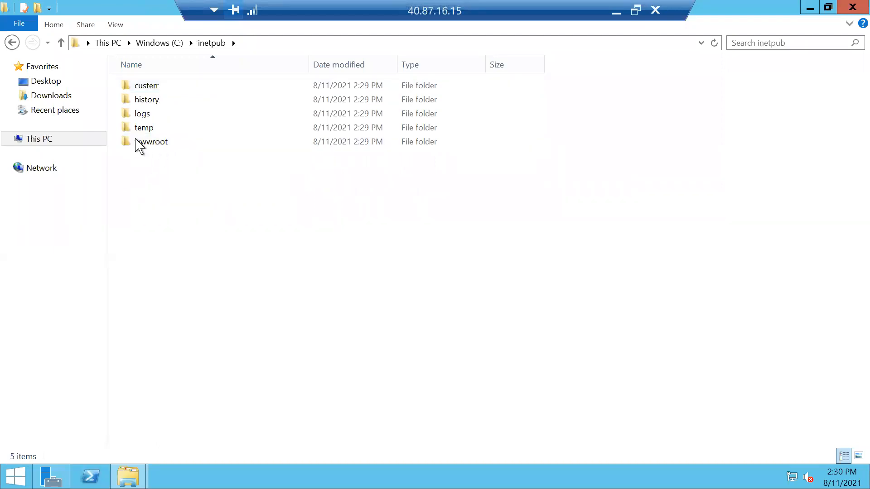
pyautogui.click(159, 148)
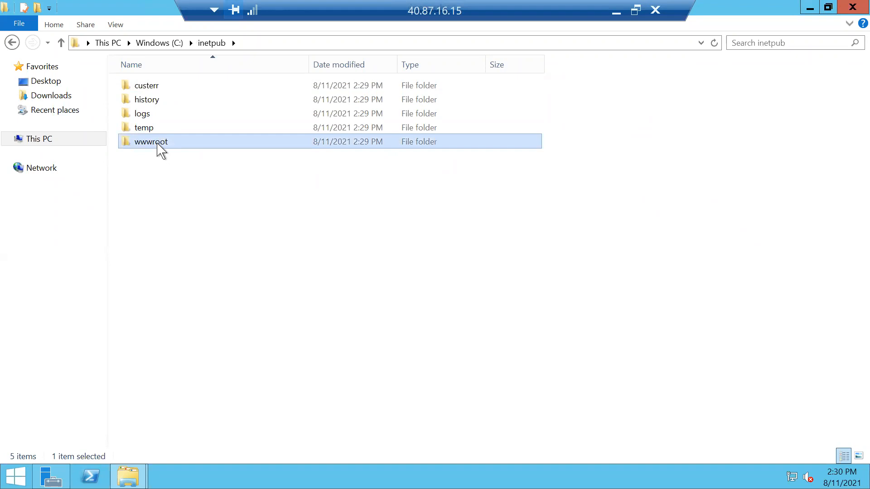
pyautogui.doubleClick(159, 149)
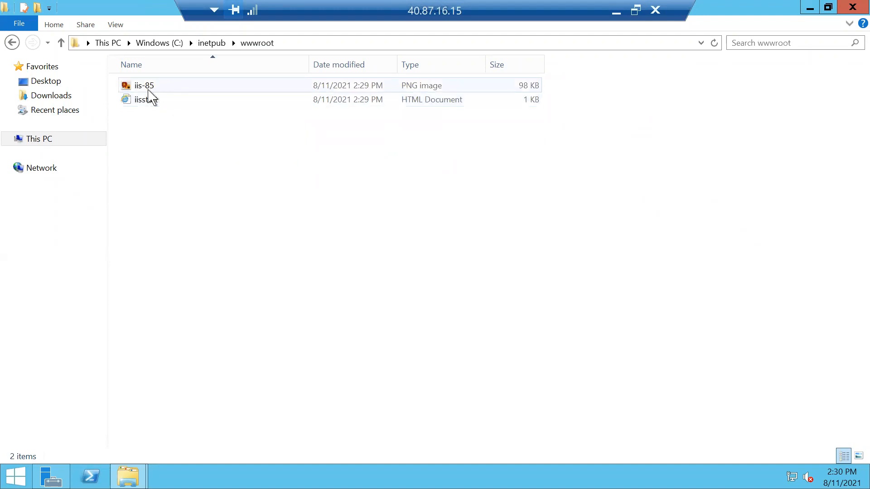
# Create a new folder named video inside wwwroot
pyautogui.rightClick(186, 168)
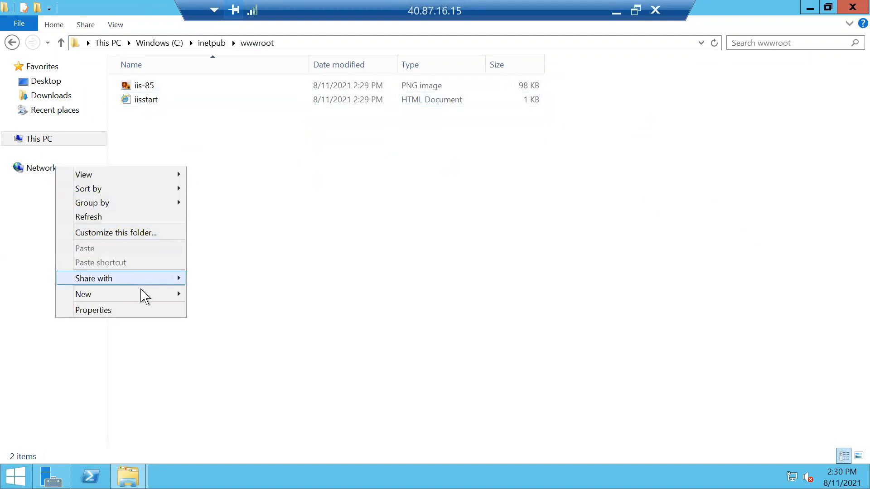
pyautogui.moveTo(145, 297)
pyautogui.click(313, 294)
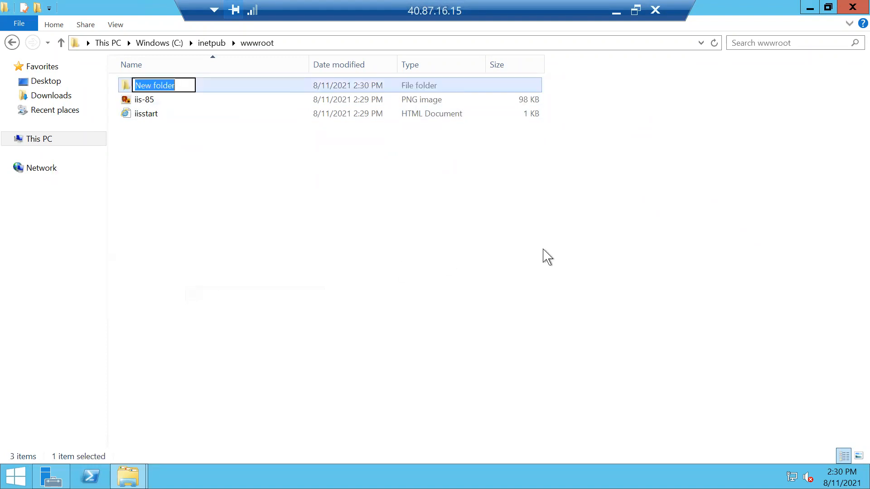
pyautogui.write('video')
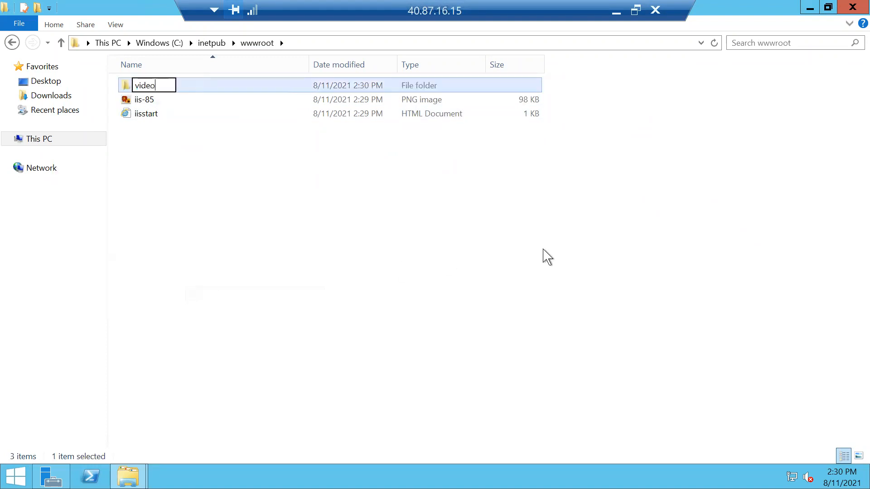
pyautogui.press('Return')
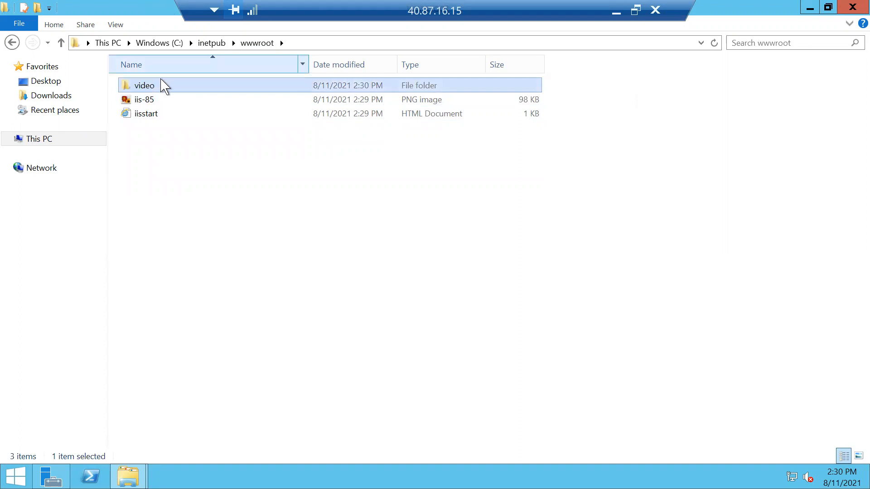
# Copy the iisstart HTML file from wwwroot into the video folder
pyautogui.rightClick(146, 116)
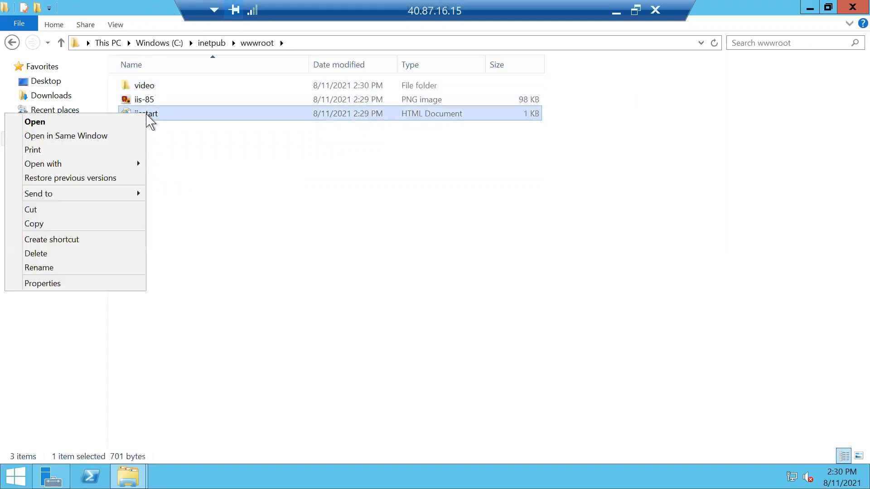
pyautogui.click(68, 225)
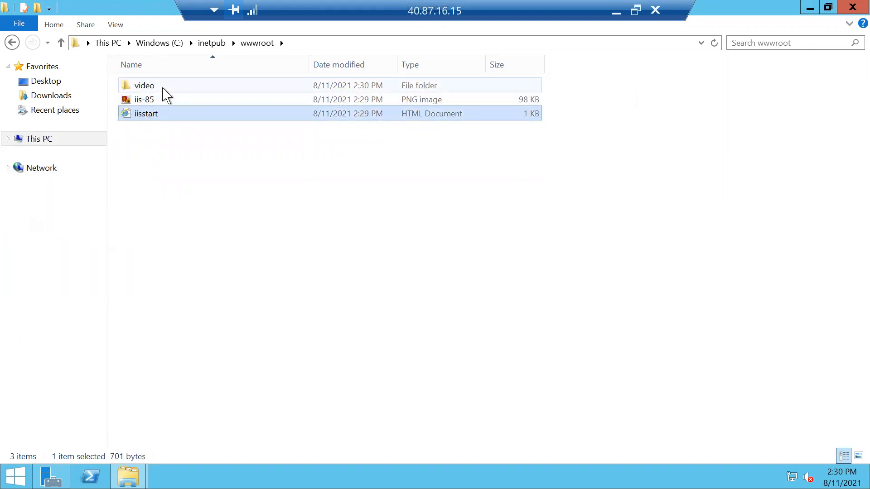
pyautogui.doubleClick(163, 92)
pyautogui.rightClick(184, 117)
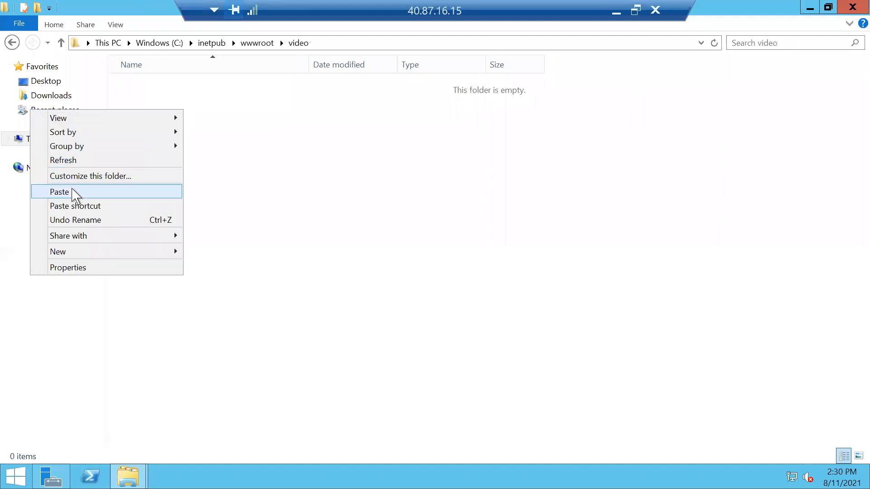
pyautogui.click(107, 191)
pyautogui.click(233, 129)
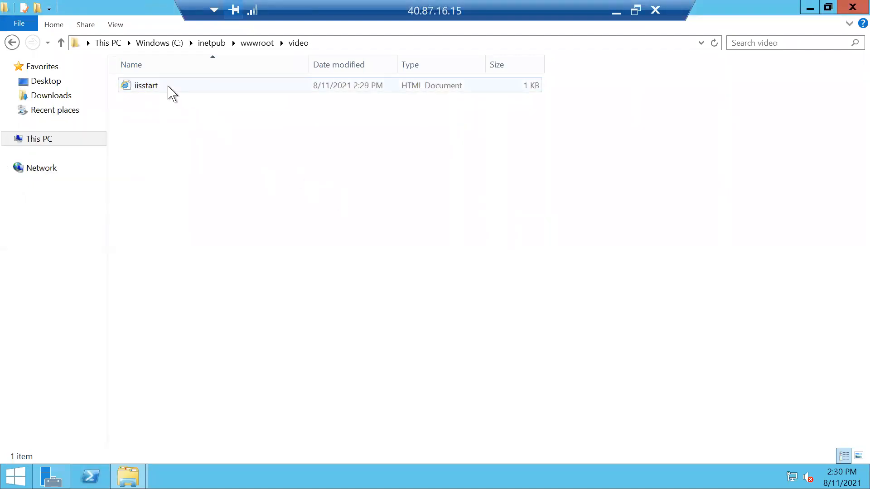
# Rename the iisstart copy in the video folder as video
pyautogui.rightClick(169, 86)
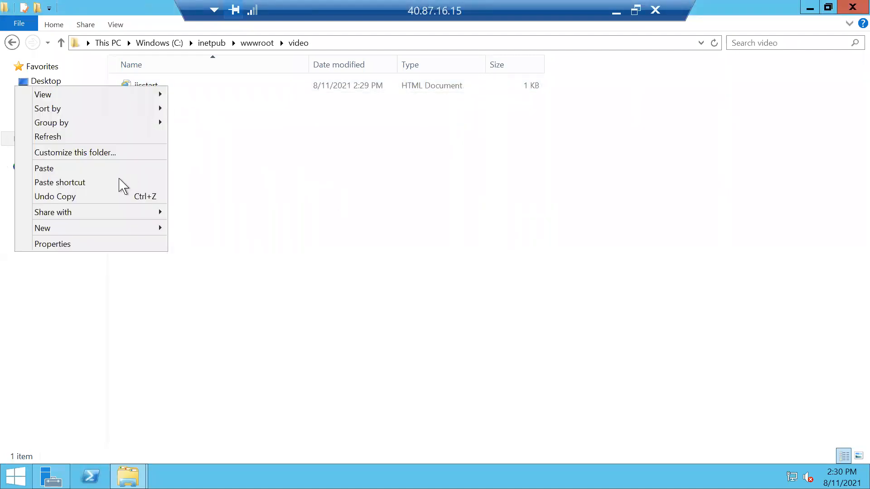
pyautogui.click(345, 236)
pyautogui.click(145, 89)
pyautogui.rightClick(146, 89)
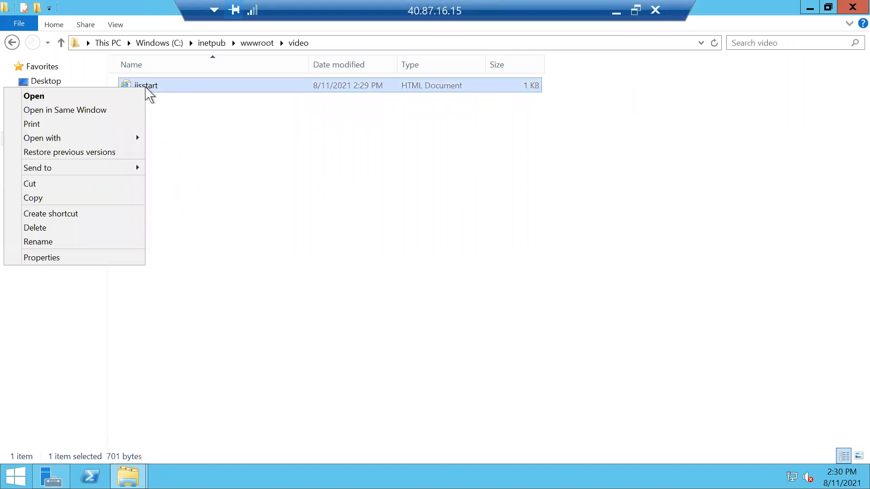
pyautogui.click(66, 240)
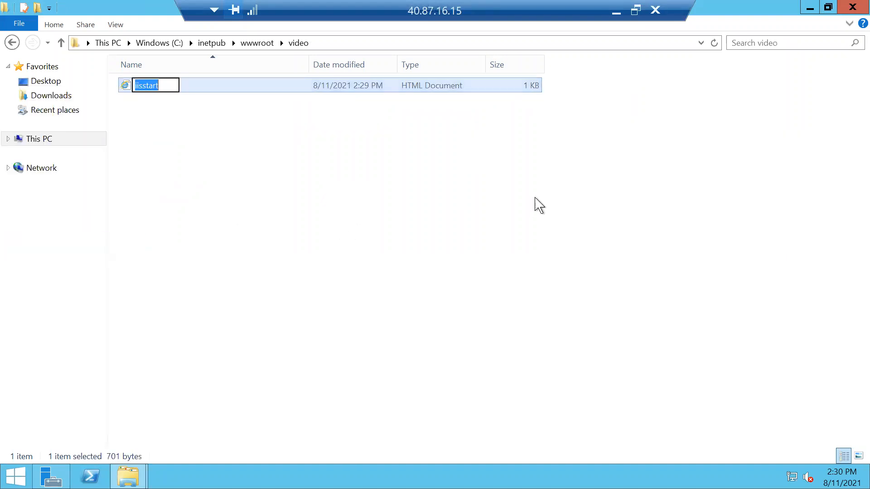
pyautogui.write('video')
pyautogui.press('Return')
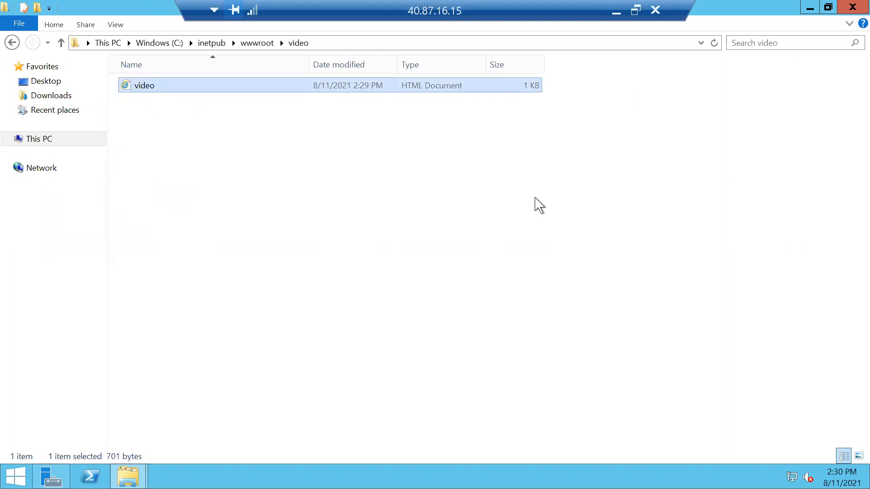
# Open the video HTML file in Notepad and delete all of its existing code
pyautogui.rightClick(151, 93)
pyautogui.moveTo(125, 138)
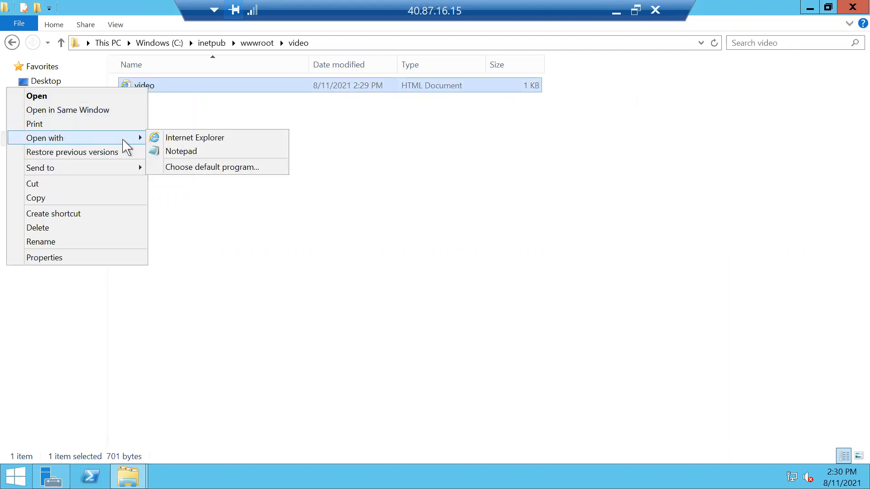
pyautogui.click(181, 151)
pyautogui.click(262, 175)
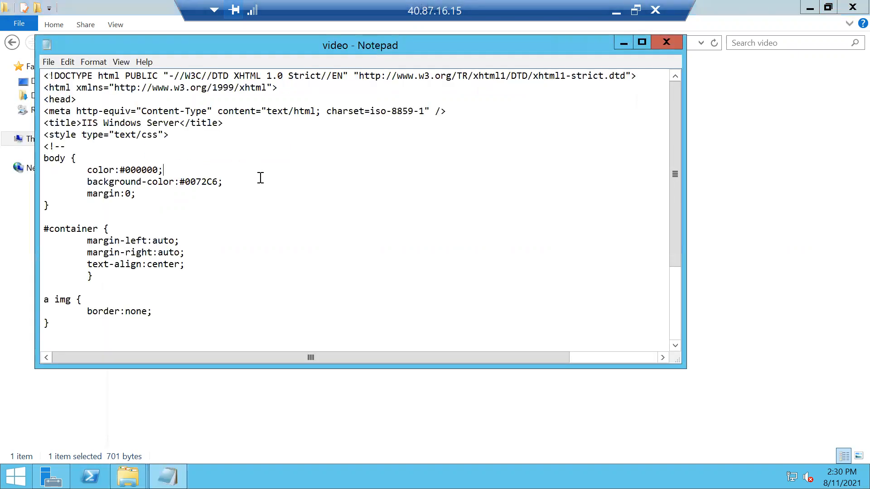
pyautogui.hotkey('ctrl', 'a')
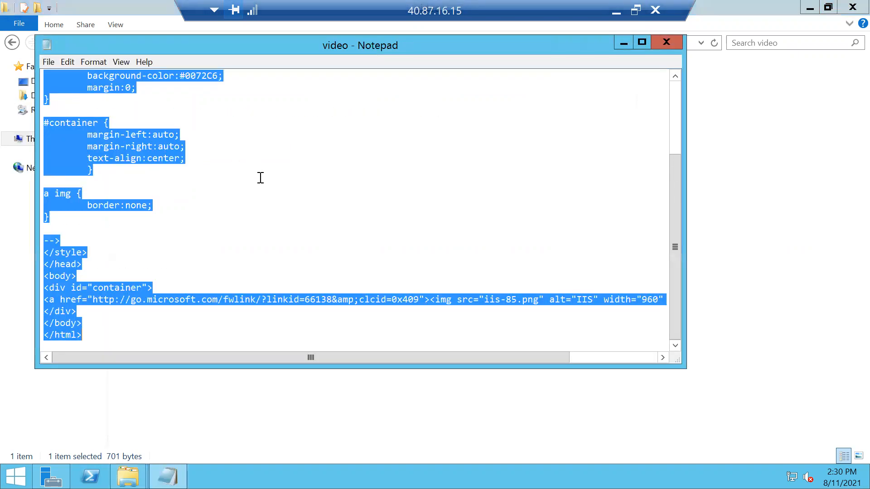
pyautogui.press('Delete')
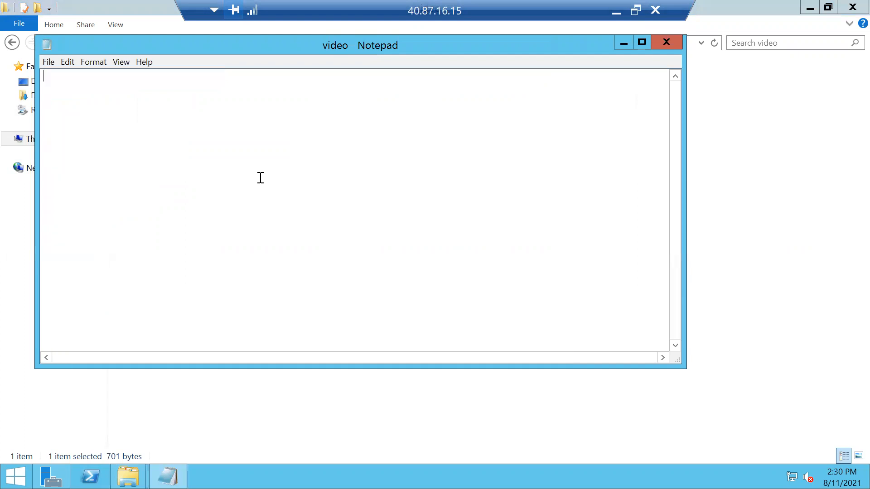
# Write "This is video web server" on the third line of the emptied video file
pyautogui.press('Return')
pyautogui.press('Return')
pyautogui.write('This is video ser')
pyautogui.press('BackSpace')
pyautogui.press('BackSpace')
pyautogui.press('BackSpace')
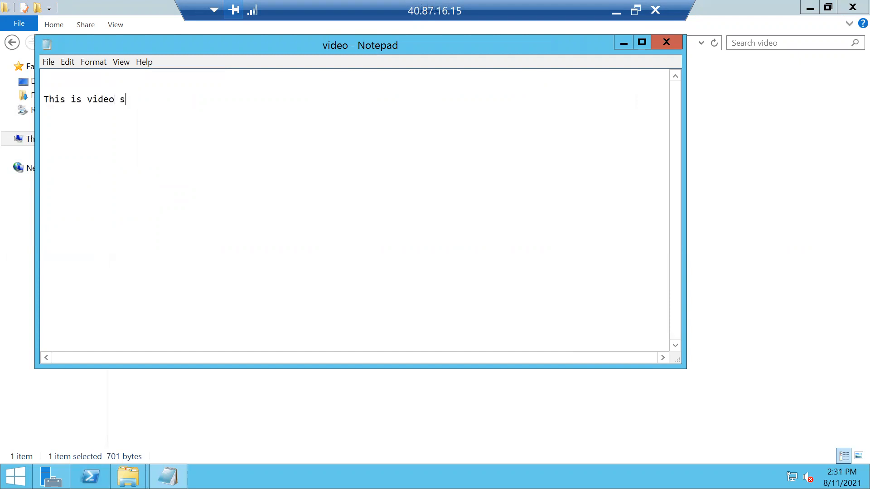
pyautogui.write('eb')
pyautogui.press('BackSpace')
pyautogui.press('BackSpace')
pyautogui.write('web server')
# Save the edited video file and exit Notepad
pyautogui.click(49, 64)
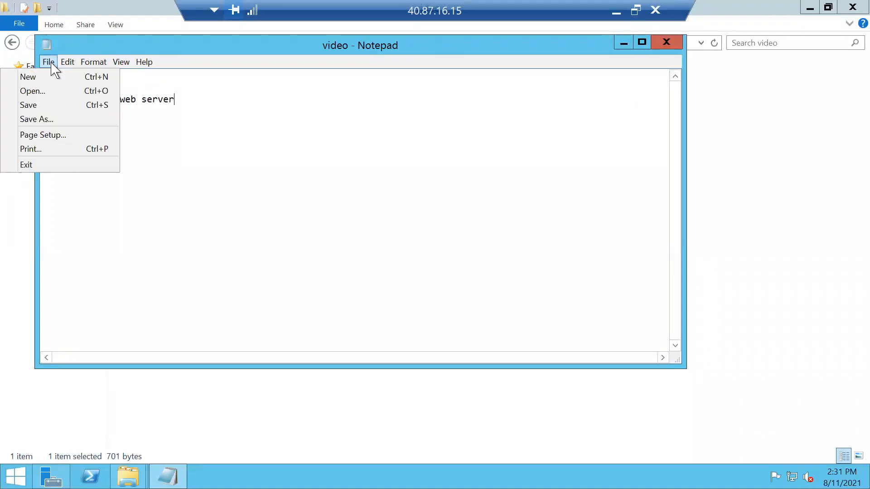
pyautogui.click(35, 105)
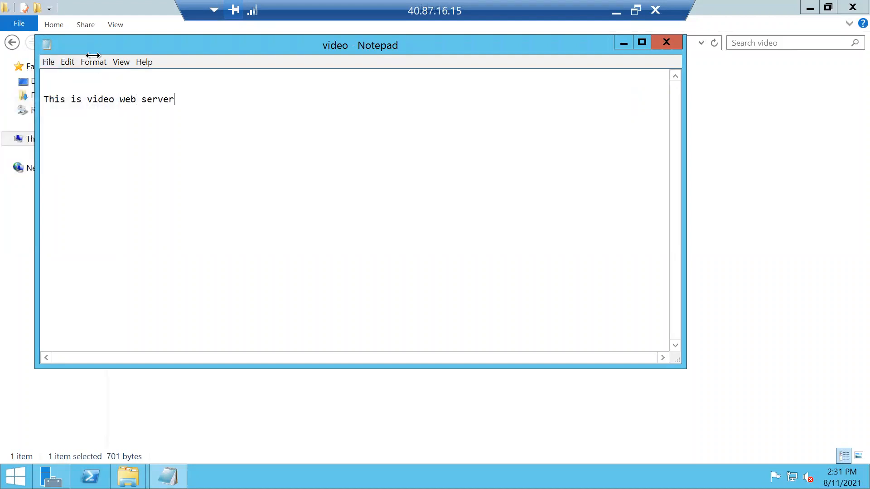
pyautogui.click(50, 64)
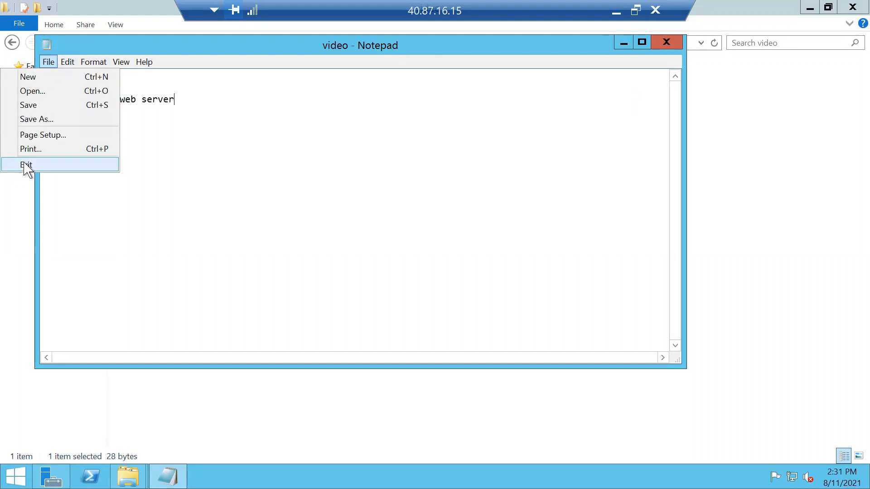
pyautogui.click(26, 165)
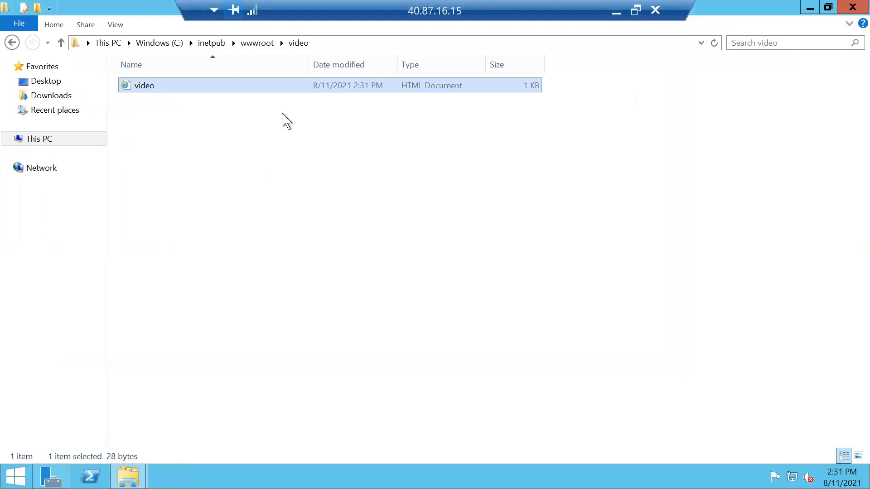
# Go back up to the wwwroot folder and minimize the videoserver remote session to return to the Azure portal
pyautogui.click(226, 143)
pyautogui.click(255, 43)
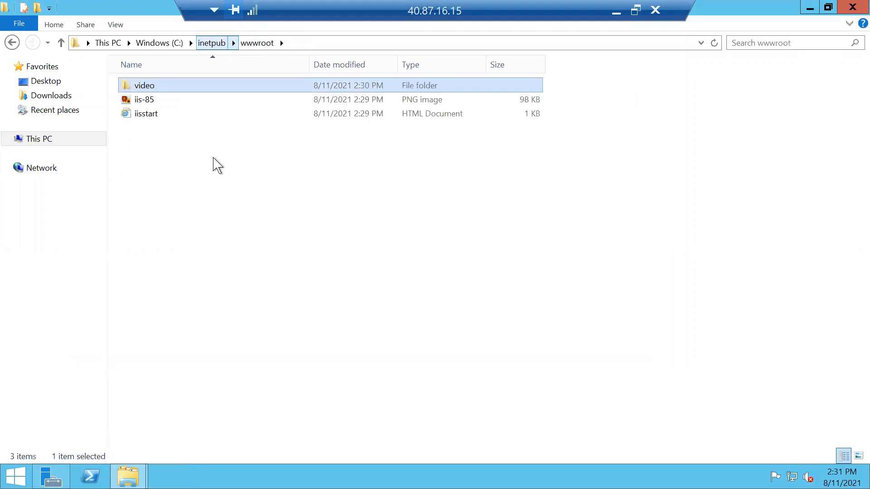
pyautogui.click(616, 12)
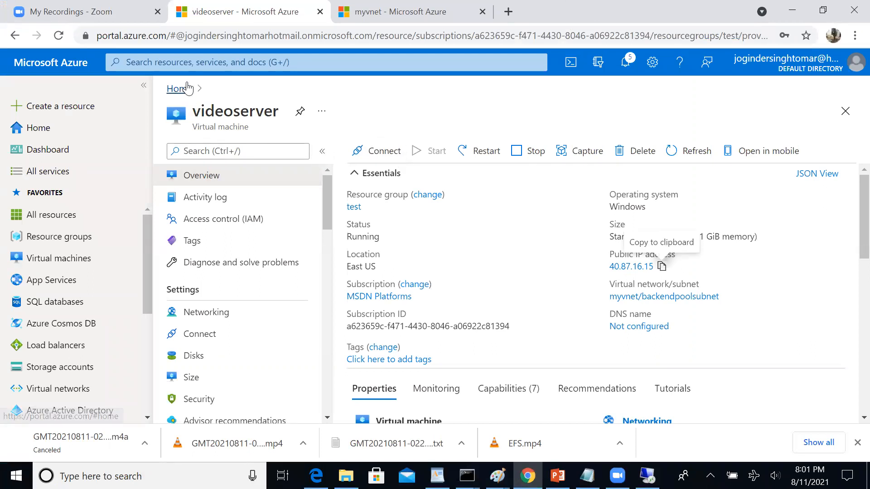
# Open imagewebserver from the portal's virtual machines list and copy its public IP address
pyautogui.click(180, 90)
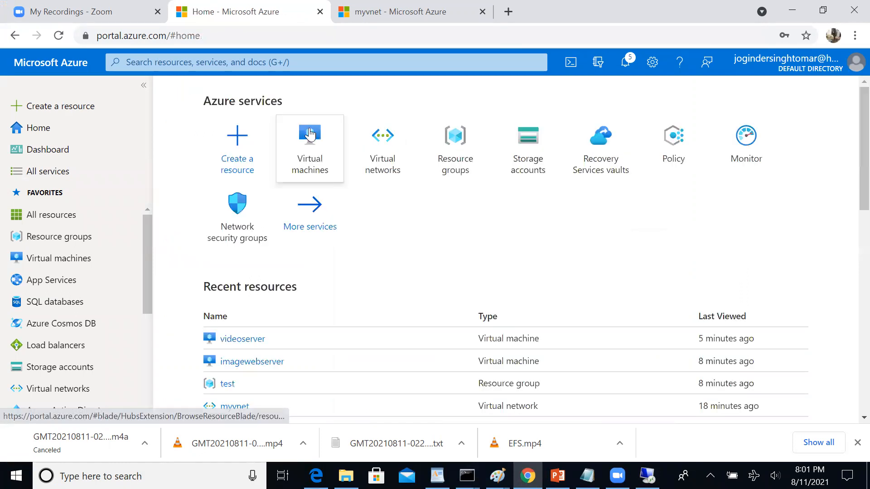
pyautogui.click(309, 135)
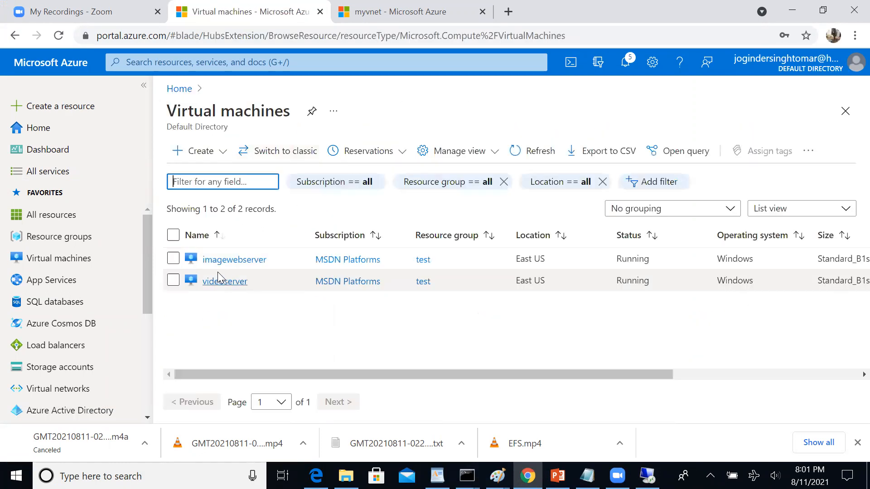
pyautogui.click(261, 261)
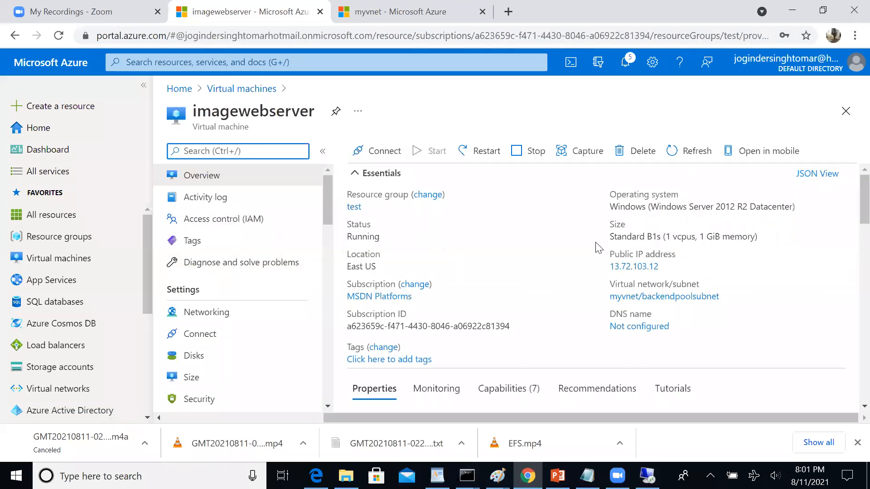
pyautogui.click(667, 266)
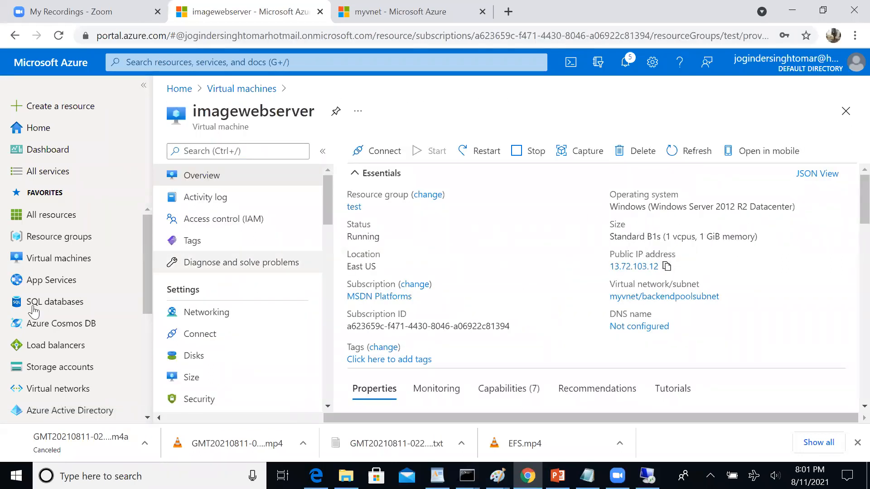
# Launch Remote Desktop Connection with mstsc and connect to imagewebserver at the copied address 13.72.103.12
pyautogui.rightClick(16, 476)
pyautogui.click(42, 417)
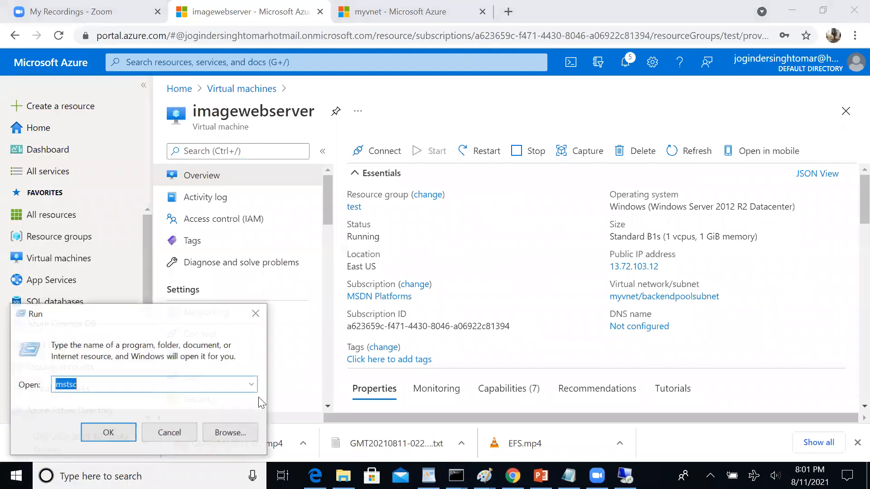
pyautogui.press('Return')
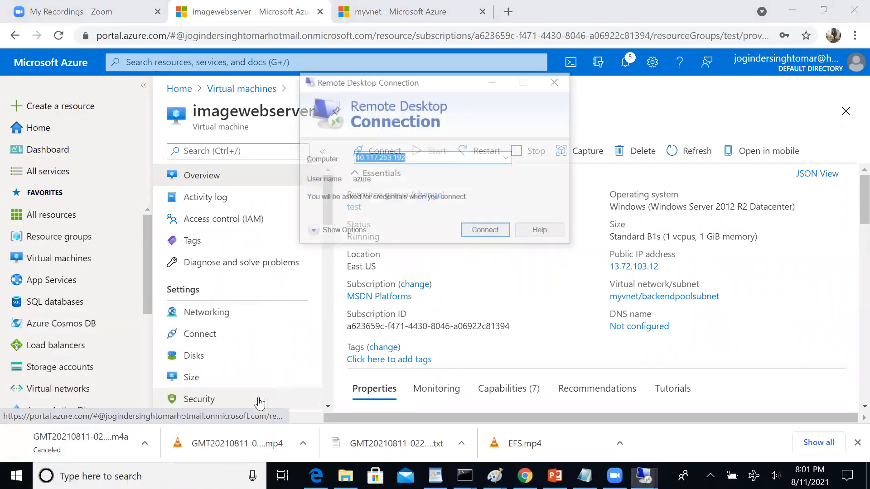
pyautogui.hotkey('ctrl', 'v')
pyautogui.press('Return')
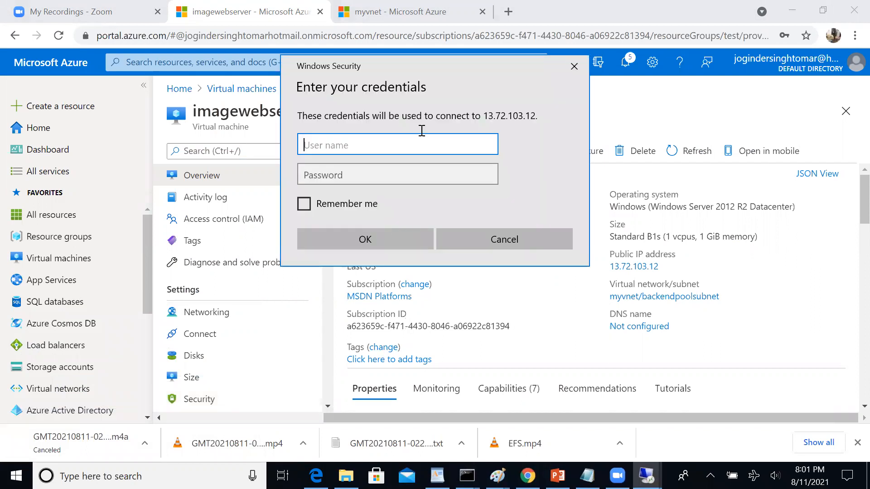
# Sign in to the imagewebserver remote session as azure with the account password and accept the connection prompts
pyautogui.write('azureu')
pyautogui.press('BackSpace')
pyautogui.press('BackSpace')
pyautogui.press('BackSpace')
pyautogui.press('BackSpace')
pyautogui.write('zure')
pyautogui.click(395, 173)
pyautogui.write('A•••••••••••')
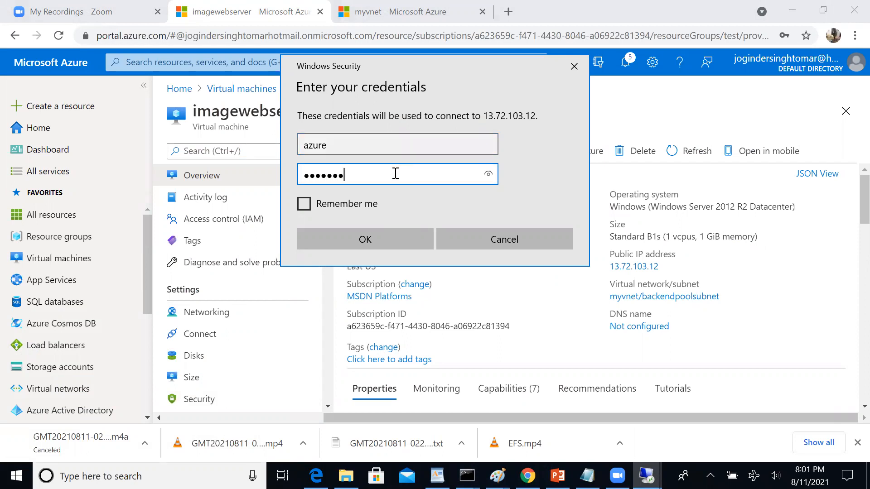
pyautogui.press('Return')
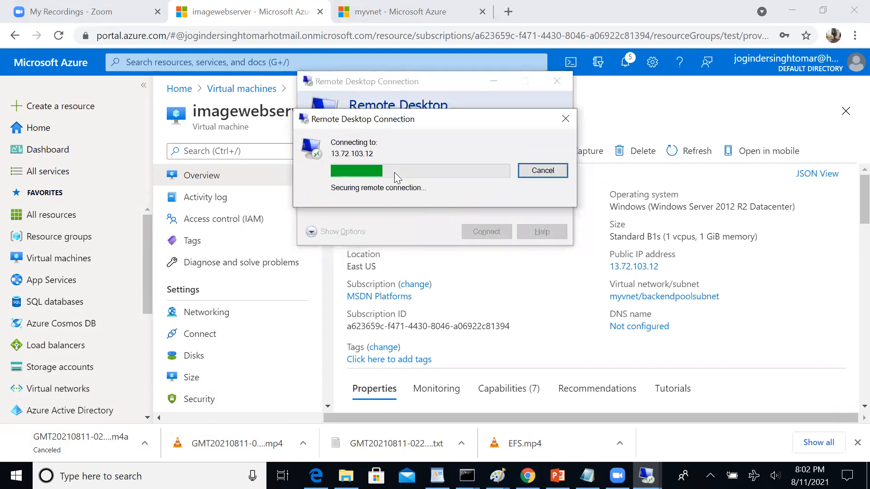
pyautogui.click(479, 280)
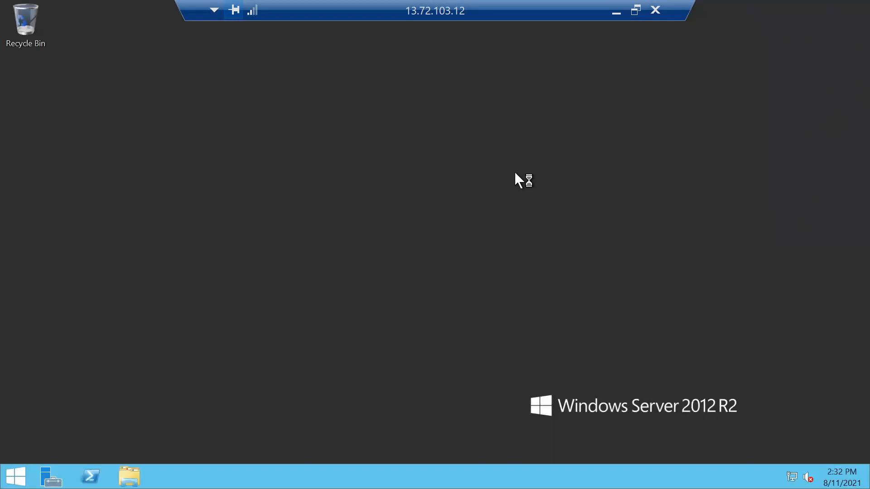
pyautogui.click(795, 228)
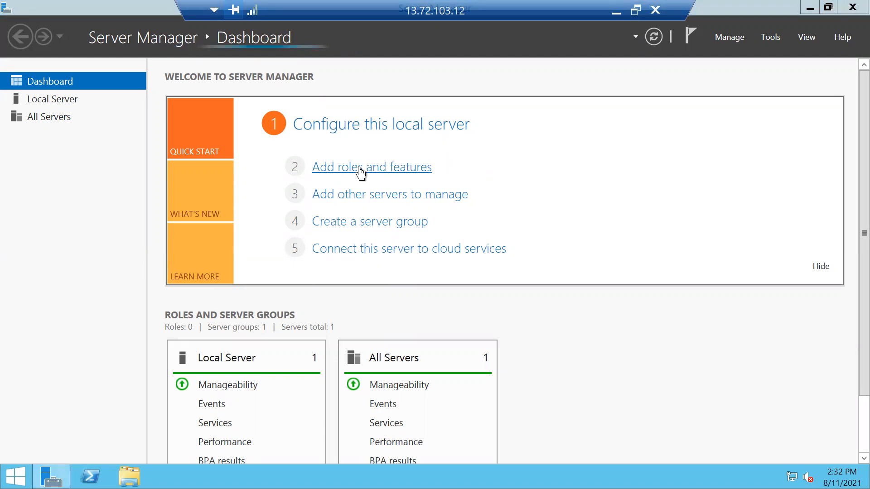
pyautogui.click(360, 169)
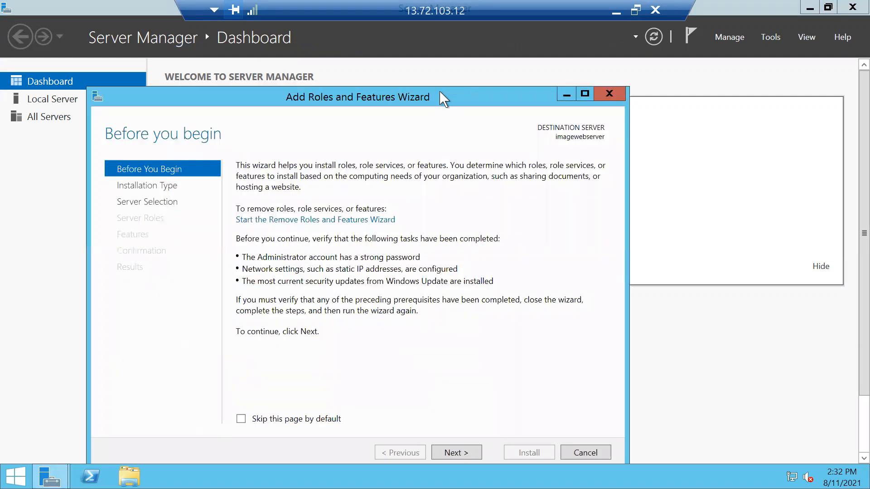
pyautogui.moveTo(442, 97); pyautogui.dragTo(445, 56)
pyautogui.click(456, 412)
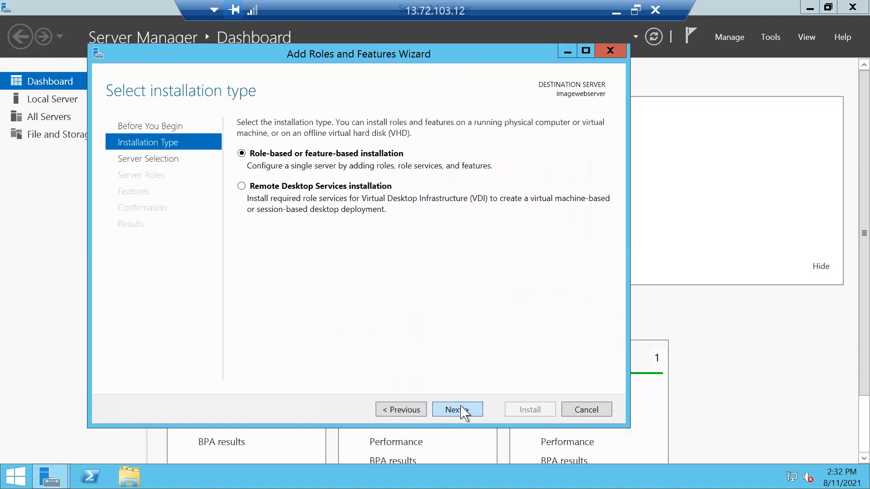
pyautogui.click(456, 410)
pyautogui.click(463, 410)
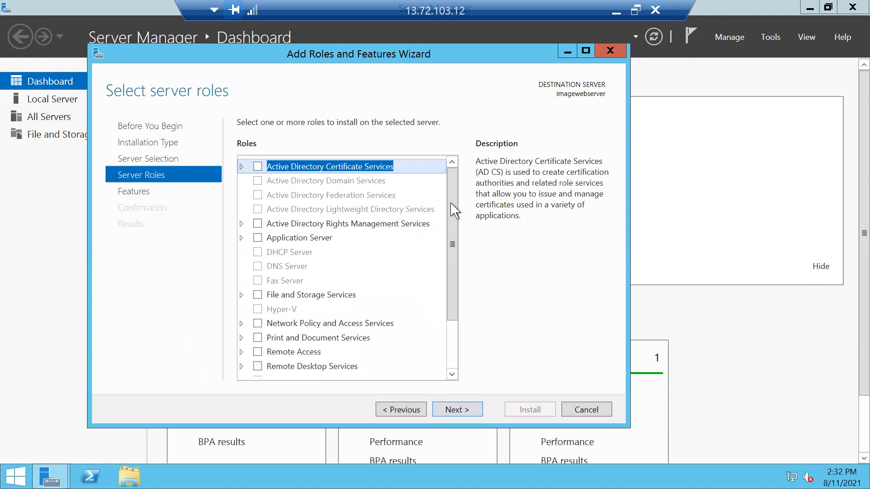
pyautogui.moveTo(456, 292); pyautogui.dragTo(458, 369)
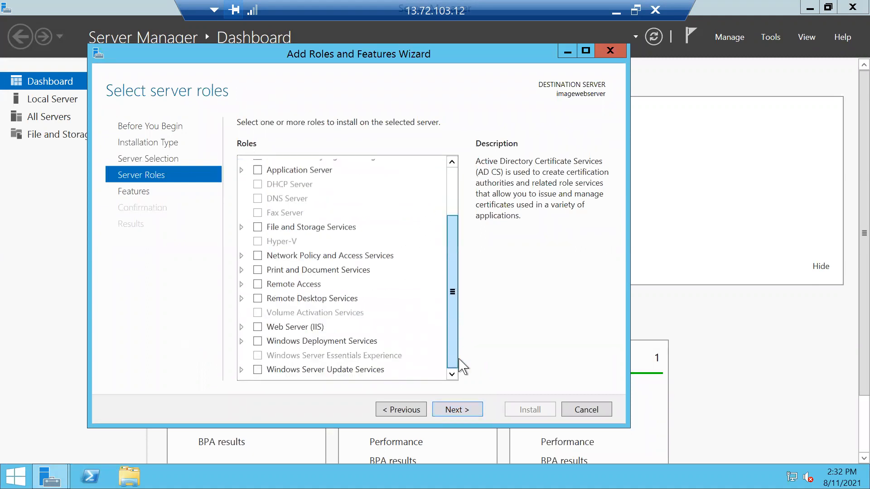
pyautogui.doubleClick(258, 328)
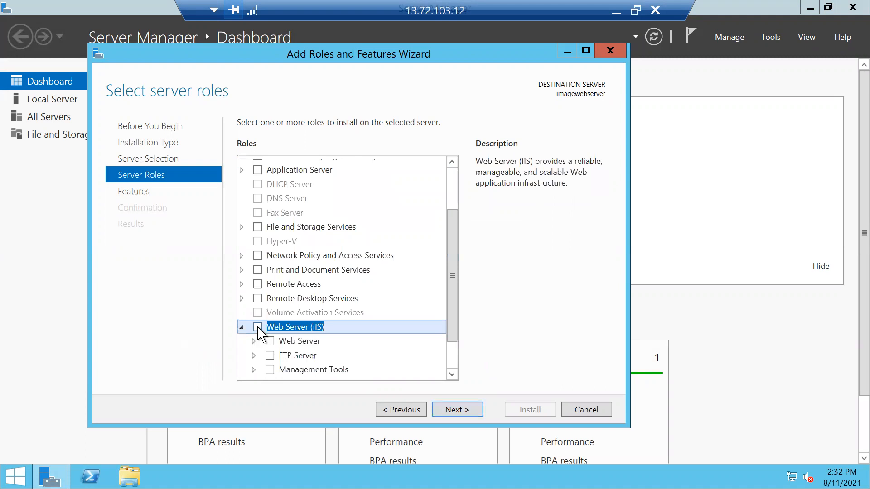
pyautogui.doubleClick(257, 327)
pyautogui.doubleClick(258, 327)
pyautogui.doubleClick(257, 327)
pyautogui.doubleClick(258, 327)
pyautogui.click(577, 411)
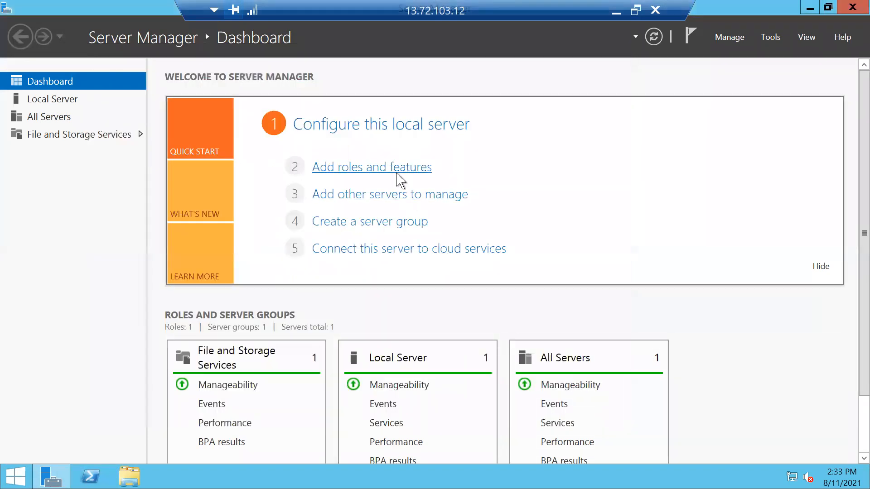
# Start adding roles and features on imagewebserver and select the Web Server (IIS) role with its required management tools
pyautogui.click(400, 180)
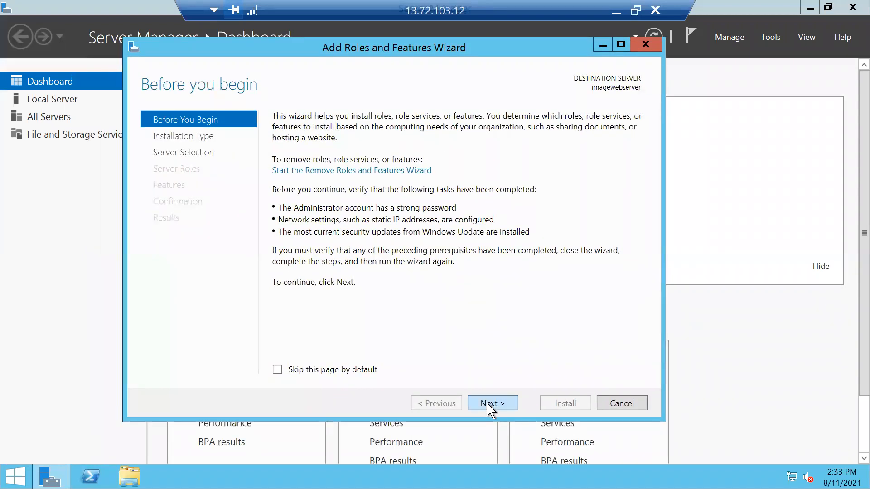
pyautogui.click(489, 408)
pyautogui.click(489, 406)
pyautogui.click(489, 405)
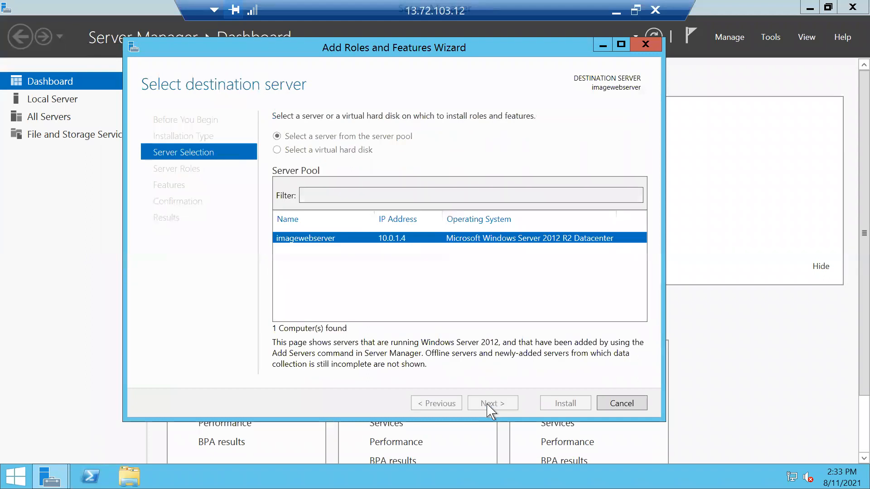
pyautogui.scroll(-2, 338, 347)
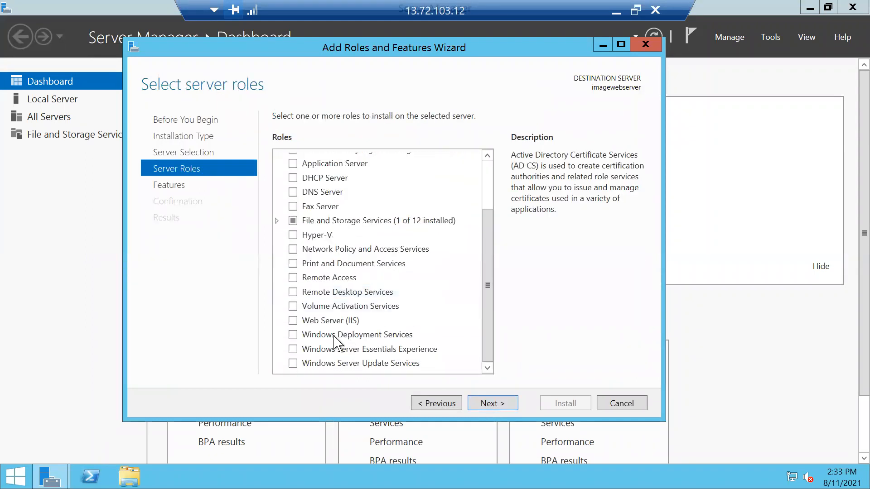
pyautogui.click(294, 321)
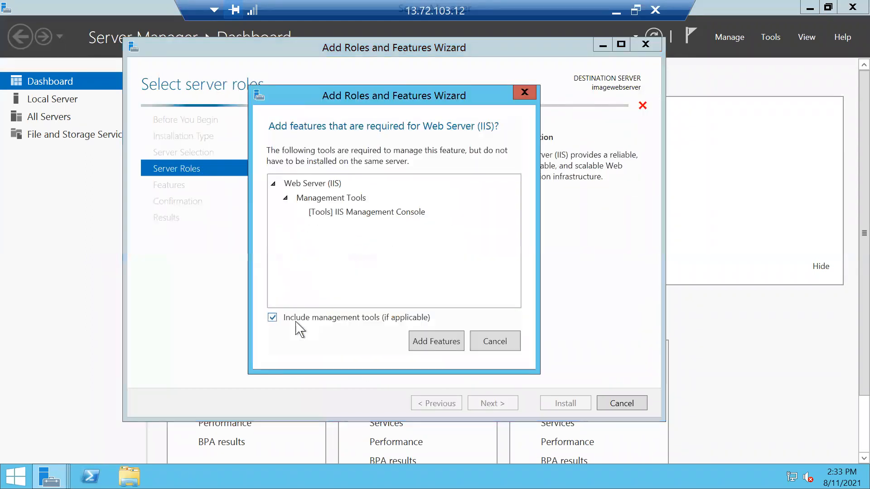
pyautogui.click(436, 341)
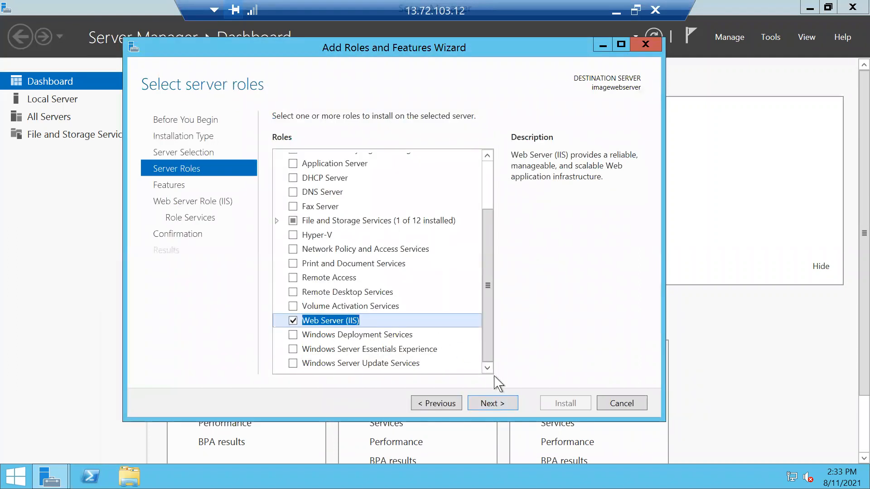
# Accept the default features and role services for Web Server (IIS) and start the installation
pyautogui.click(511, 404)
pyautogui.click(511, 404)
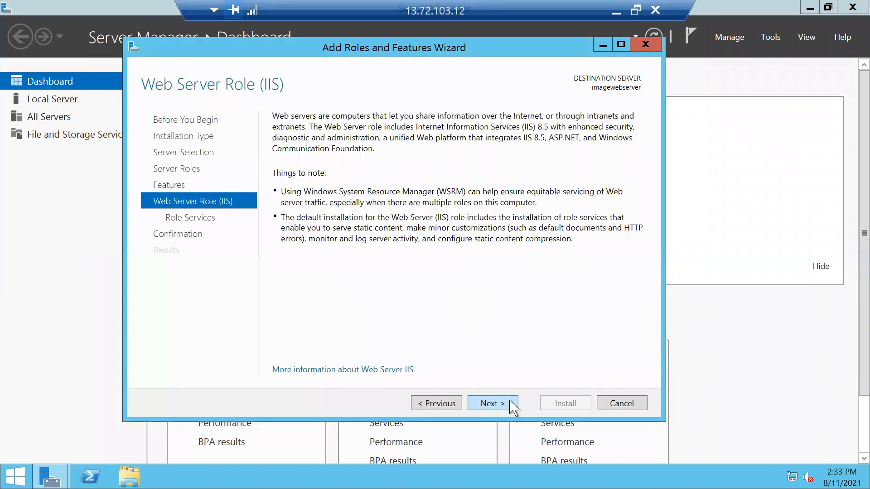
pyautogui.click(512, 405)
pyautogui.click(512, 404)
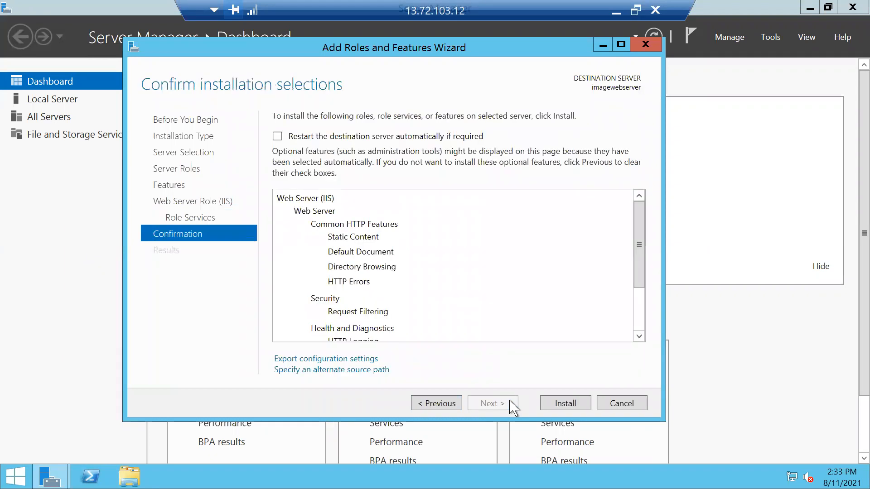
pyautogui.click(566, 403)
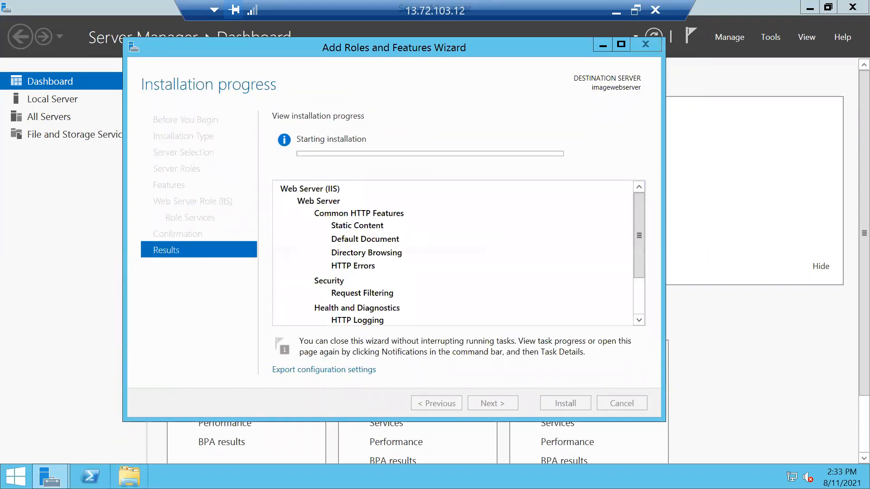
# Browse to the C:\inetpub\wwwroot folder in File Explorer once the IIS installation is complete
pyautogui.press('super+e')
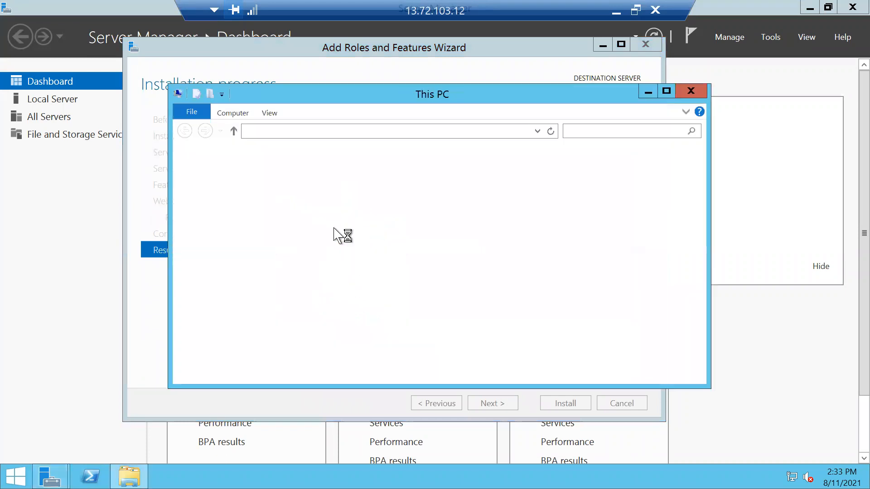
pyautogui.doubleClick(391, 317)
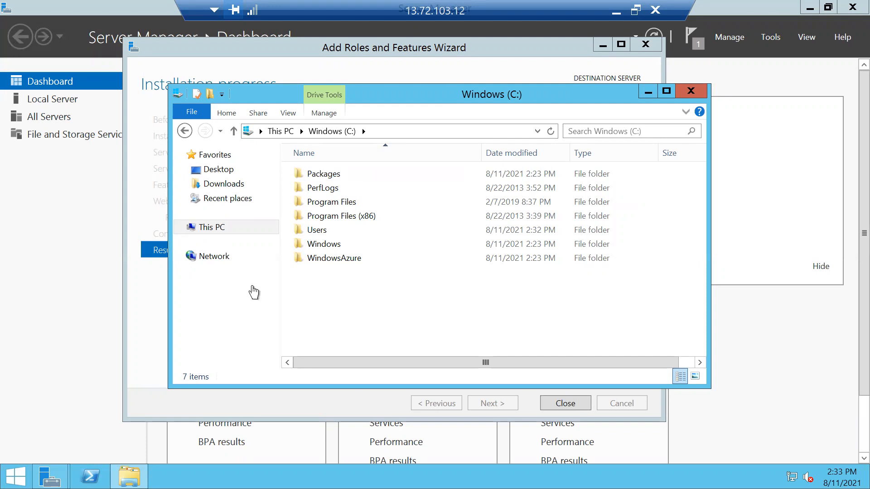
pyautogui.click(305, 57)
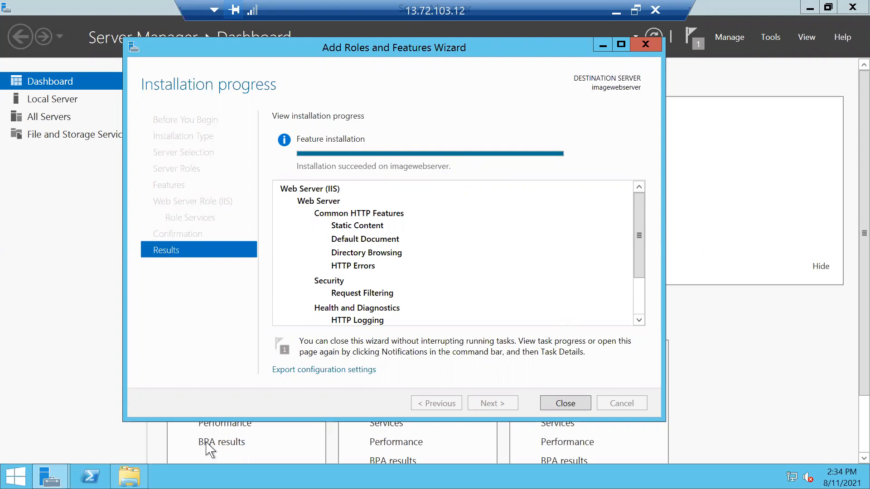
pyautogui.click(129, 477)
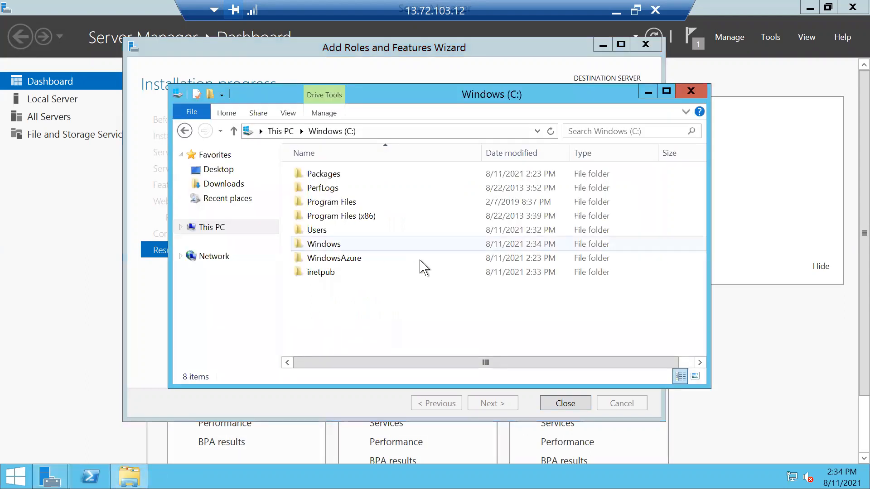
pyautogui.doubleClick(320, 272)
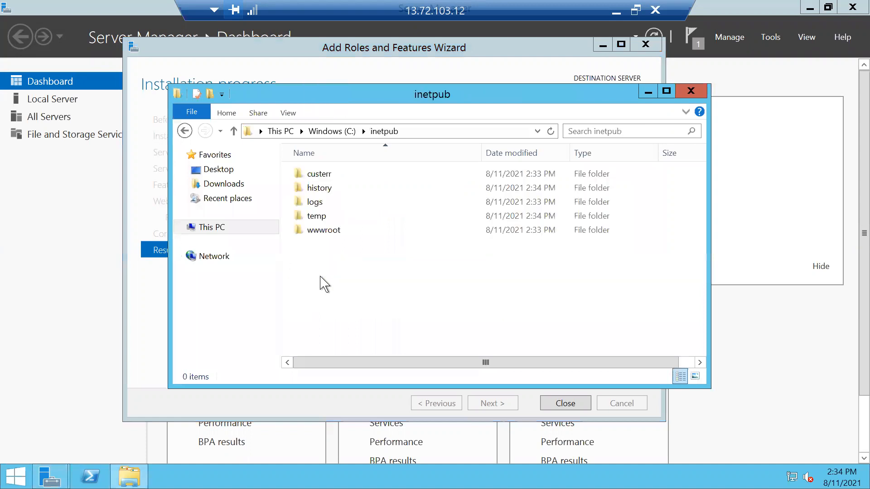
pyautogui.doubleClick(332, 232)
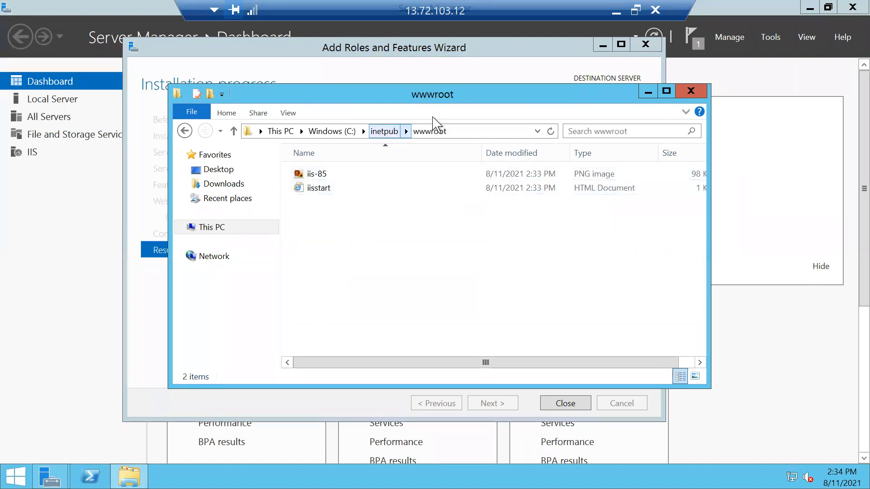
# Create a new folder named image inside wwwroot
pyautogui.rightClick(342, 230)
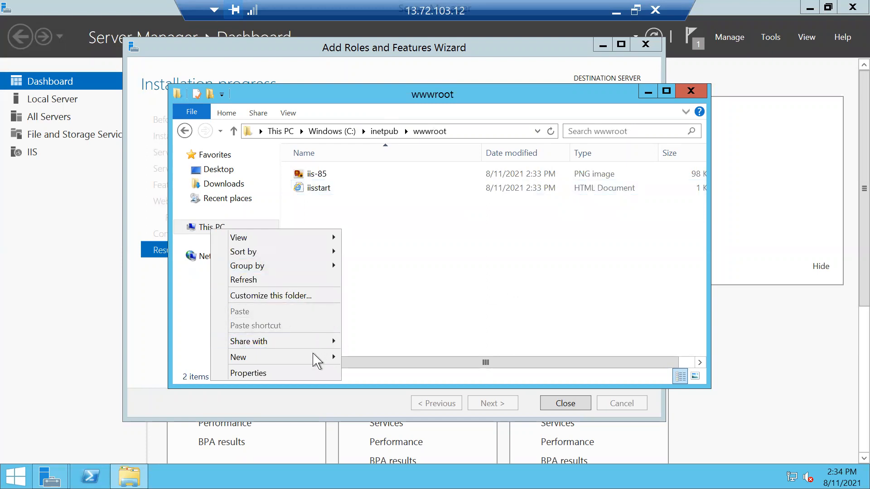
pyautogui.moveTo(339, 359)
pyautogui.click(146, 358)
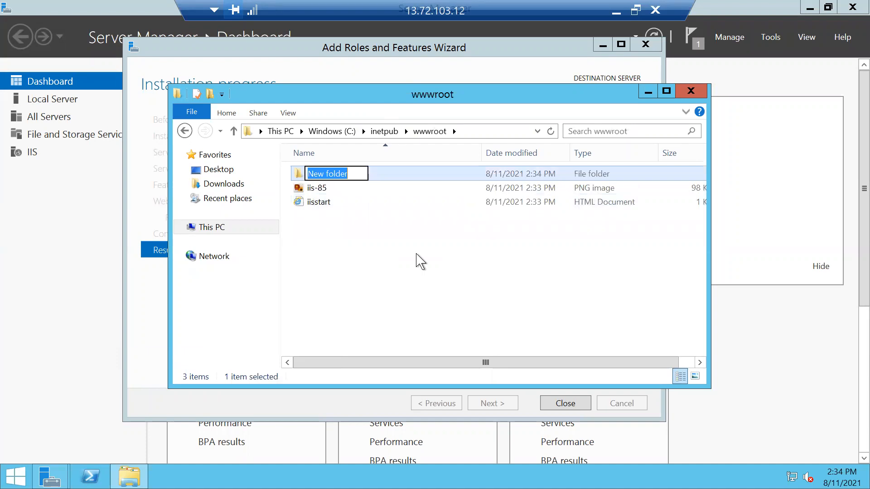
pyautogui.write('image')
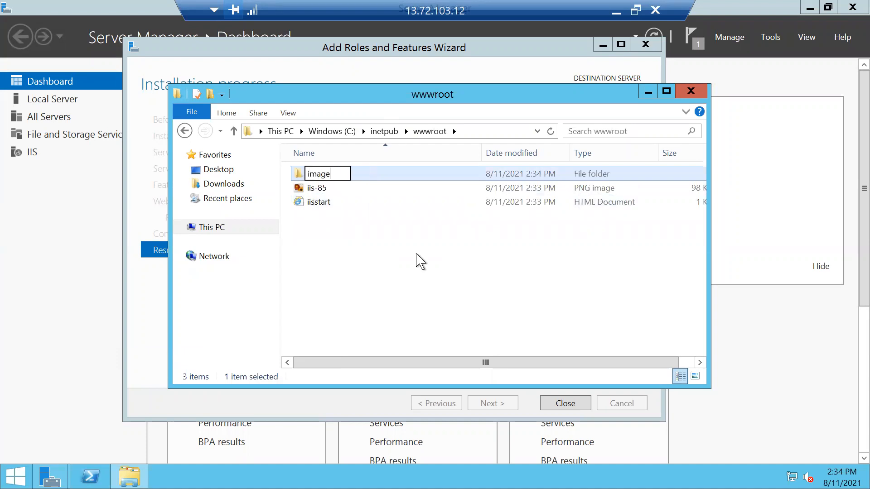
pyautogui.click(421, 262)
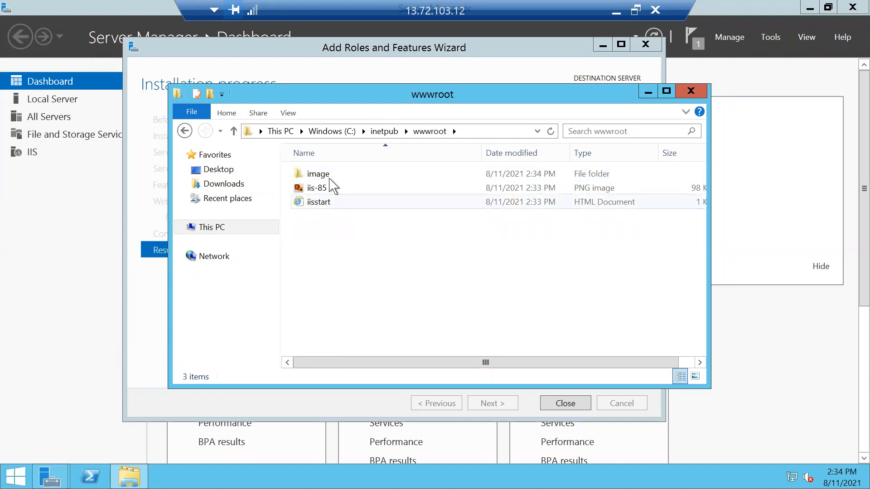
# Copy the iisstart HTML file from wwwroot into the image folder
pyautogui.rightClick(329, 205)
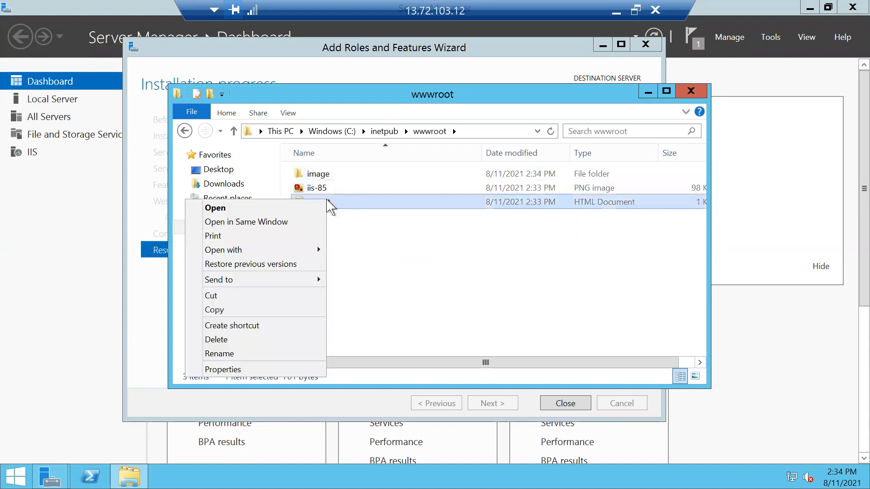
pyautogui.click(241, 311)
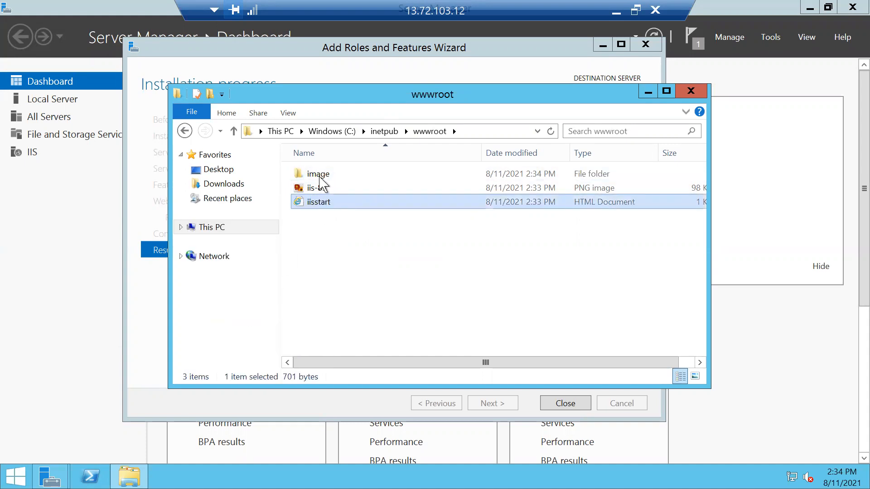
pyautogui.doubleClick(323, 182)
pyautogui.rightClick(327, 187)
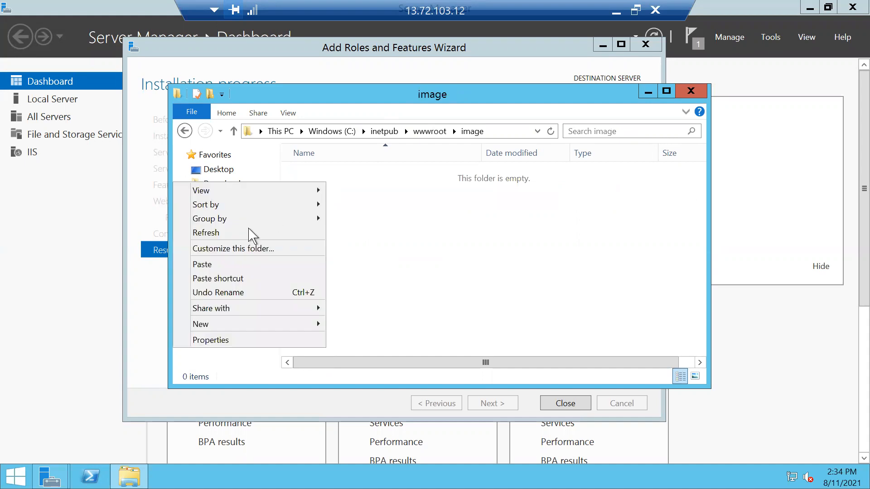
pyautogui.click(215, 266)
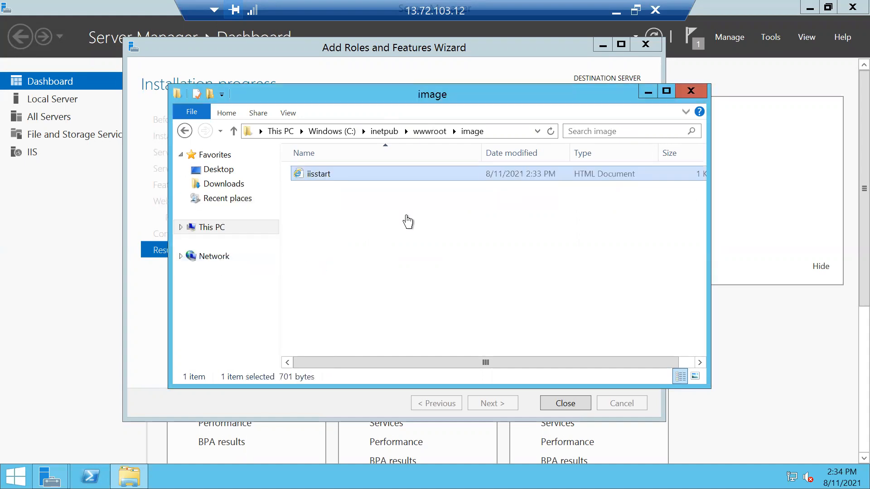
# Rename the copied iisstart file in the image folder to image
pyautogui.rightClick(347, 177)
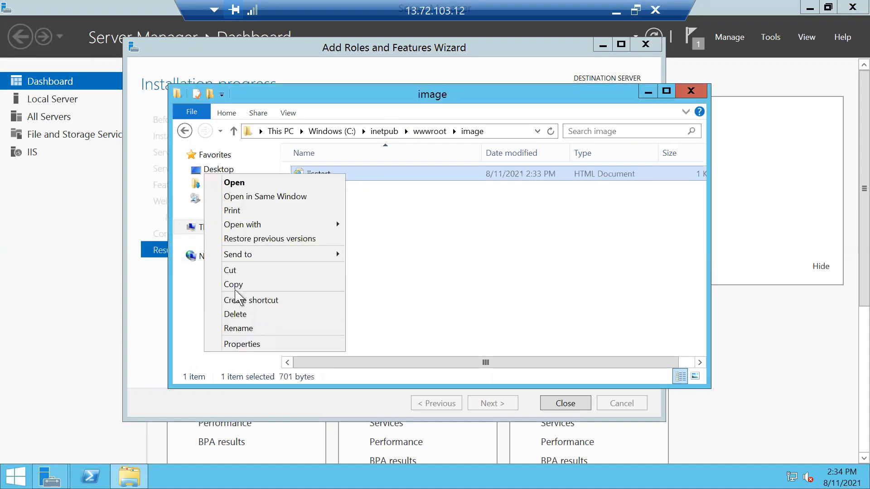
pyautogui.click(249, 330)
pyautogui.write('image')
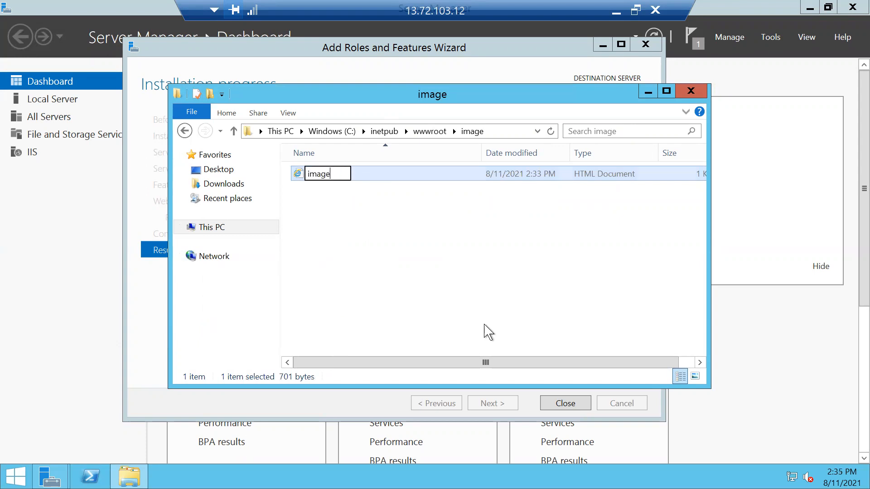
pyautogui.click(516, 266)
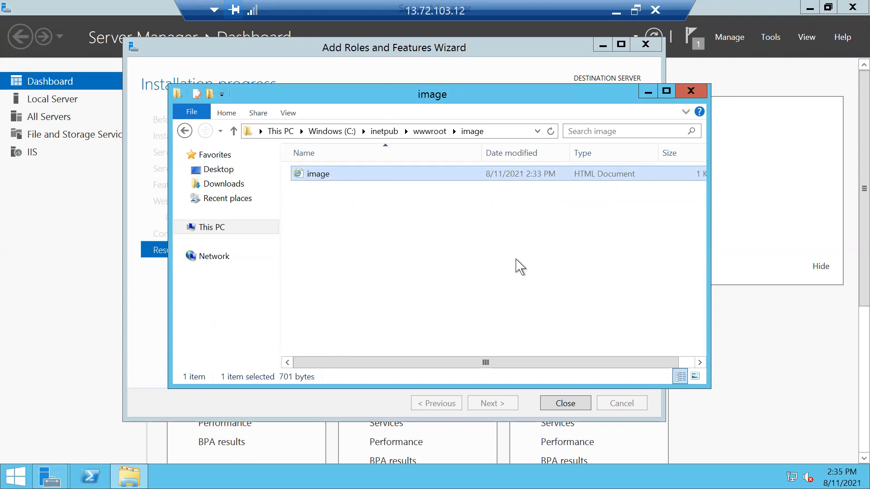
# Replace the entire content of the image HTML file with "This is image web server" in Notepad, then save and close it
pyautogui.rightClick(322, 180)
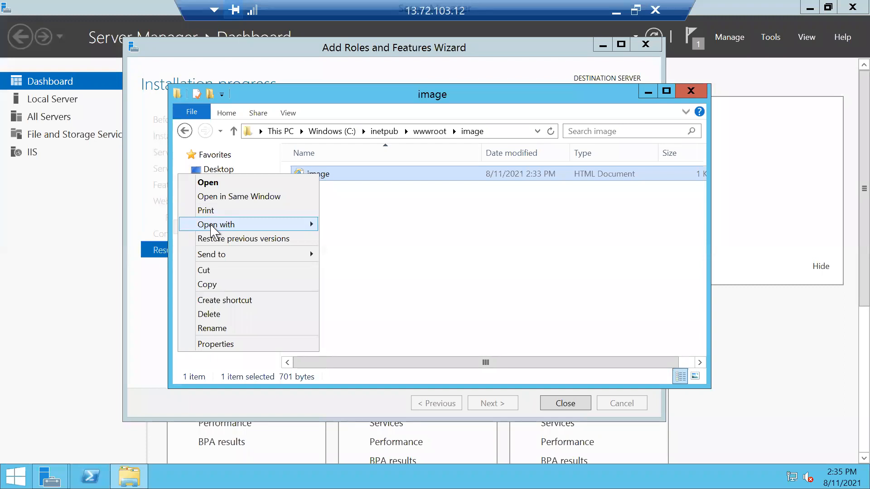
pyautogui.moveTo(212, 225)
pyautogui.click(99, 239)
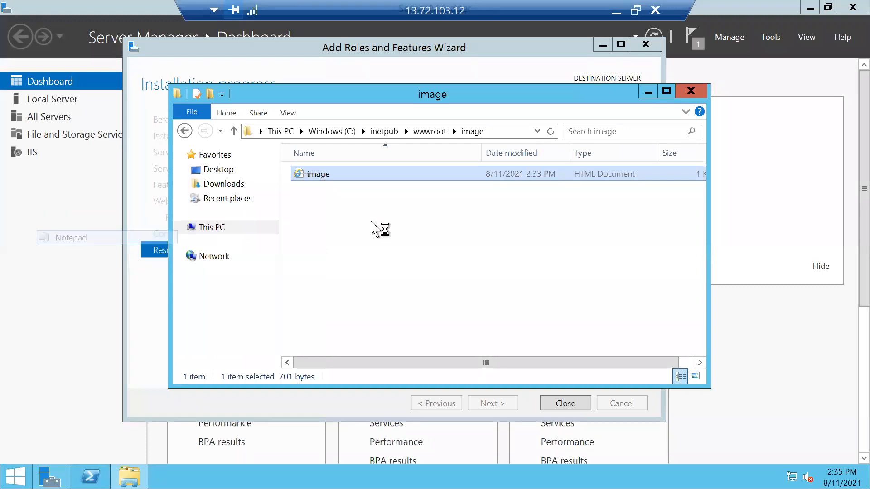
pyautogui.hotkey('ctrl', 'a')
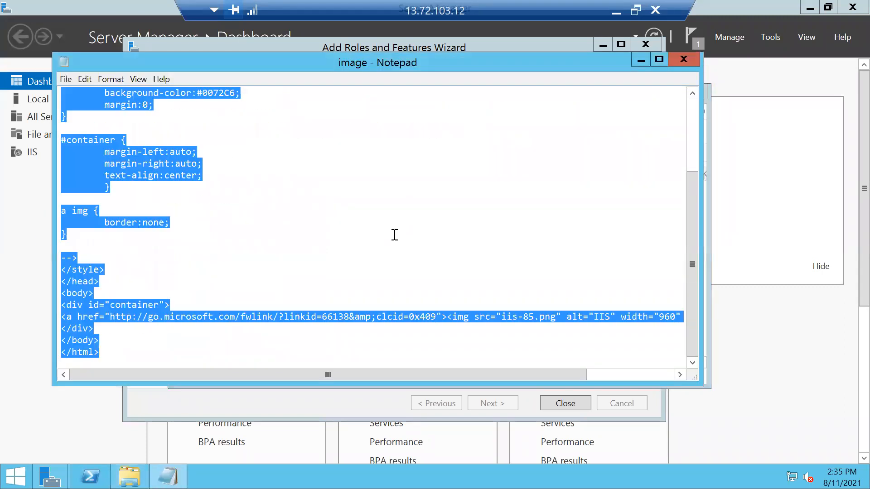
pyautogui.press('Delete')
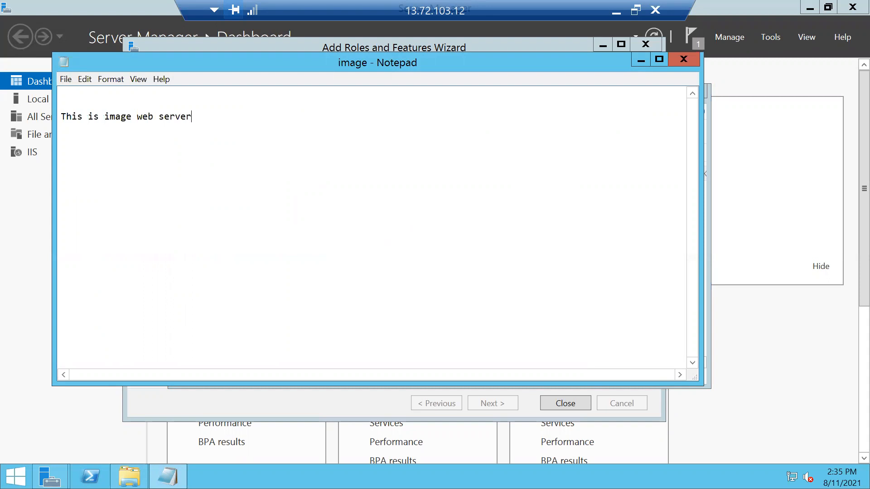
pyautogui.click(67, 82)
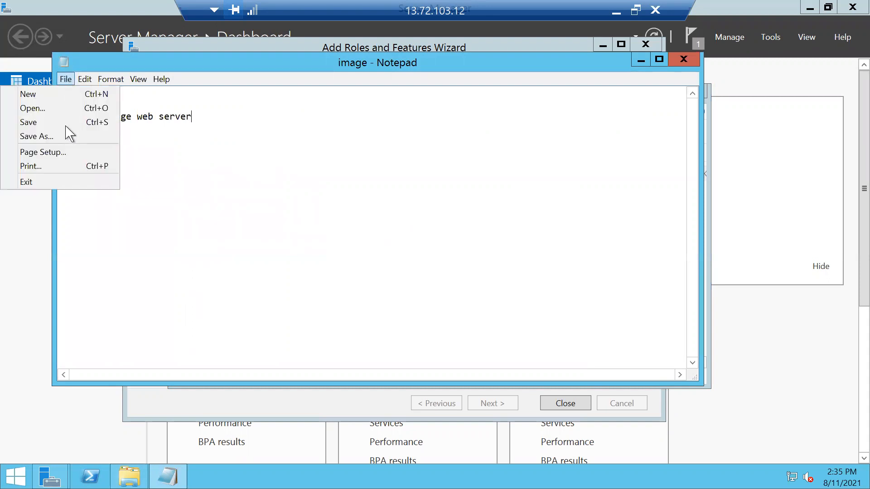
pyautogui.click(35, 127)
pyautogui.click(67, 82)
pyautogui.click(45, 183)
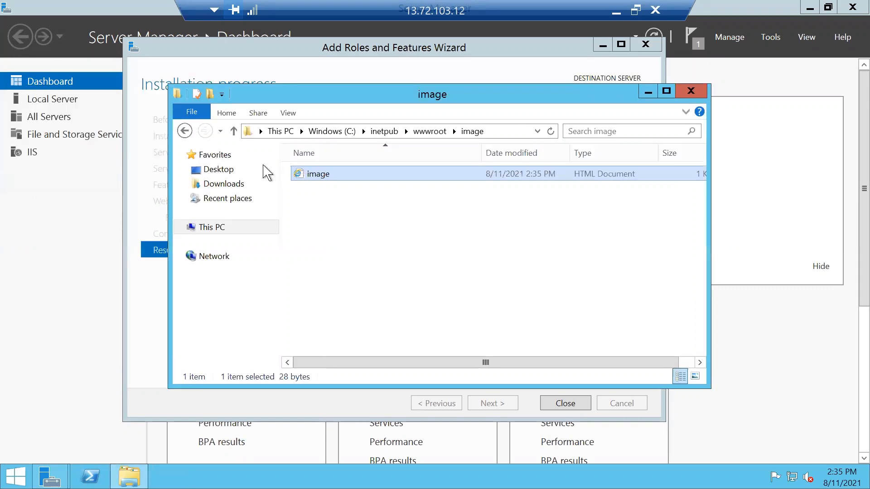
# Close File Explorer and the Add Roles and Features Wizard, and minimize the imagewebserver remote session
pyautogui.click(689, 88)
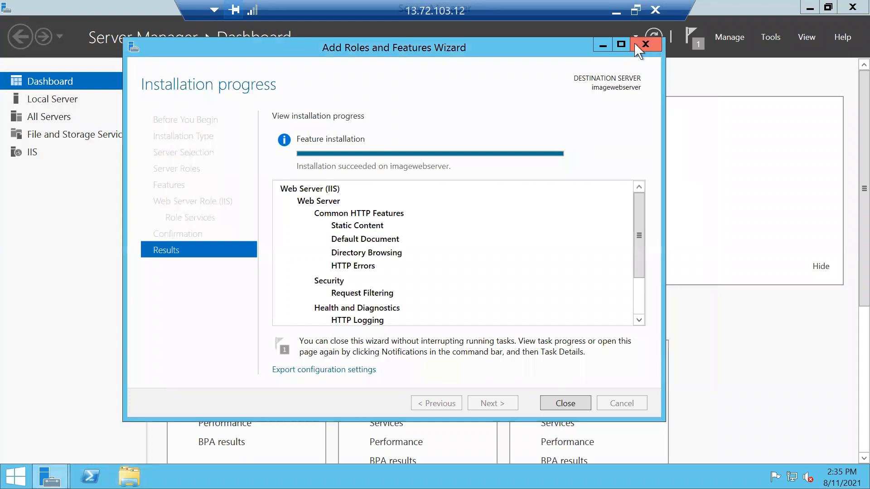
pyautogui.click(636, 44)
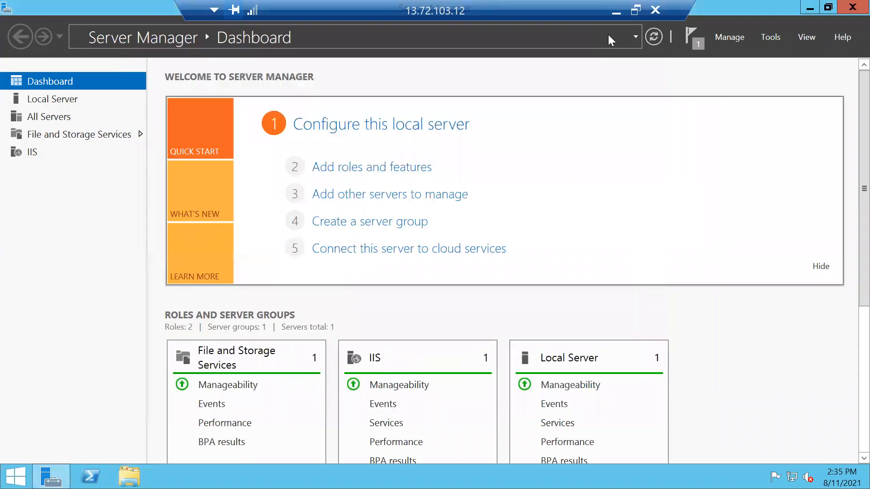
pyautogui.click(616, 10)
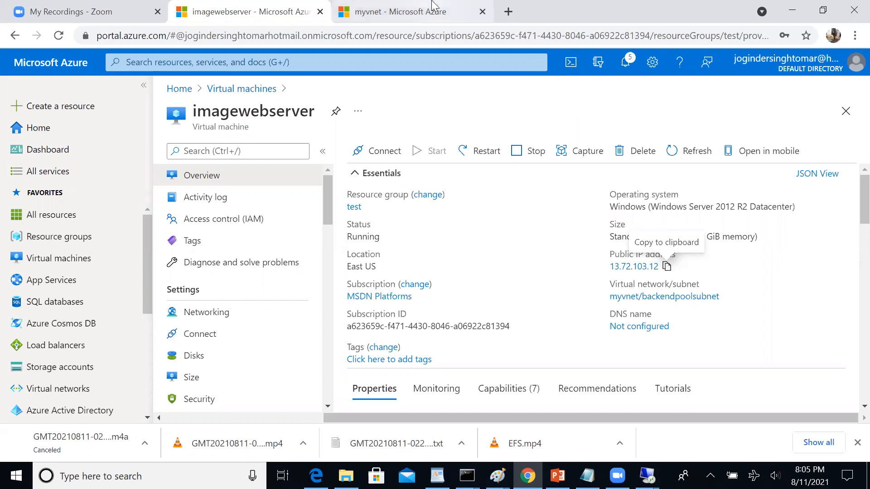
# Open the Azure portal home page in a new browser tab
pyautogui.click(434, 10)
pyautogui.click(320, 68)
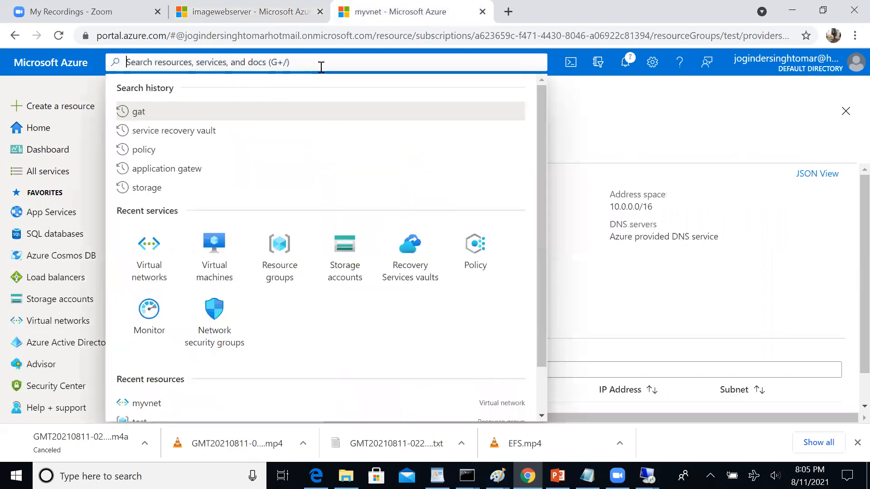
pyautogui.click(508, 11)
pyautogui.click(472, 33)
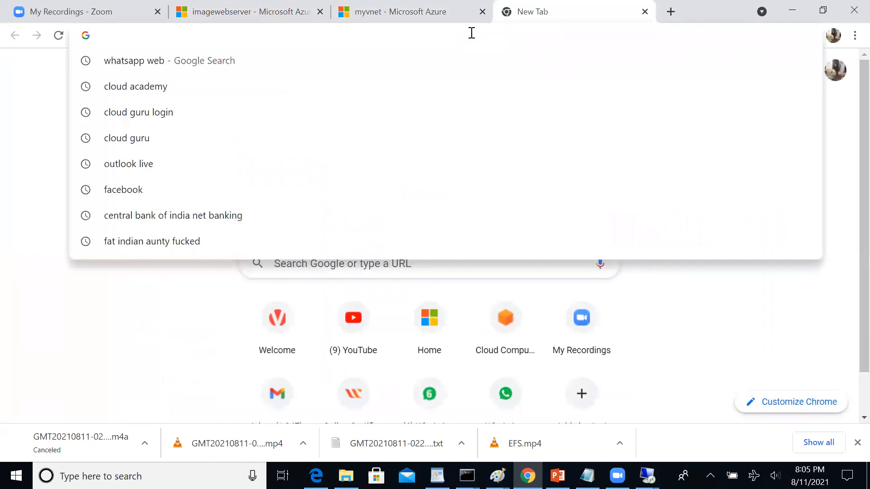
pyautogui.write('por')
pyautogui.press('Return')
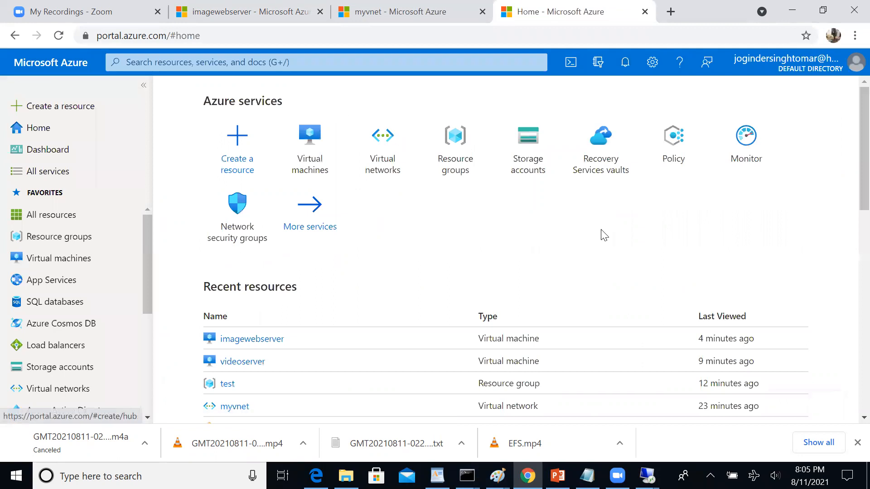
# Find the Application gateways service in the portal and start creating a new application gateway
pyautogui.click(409, 60)
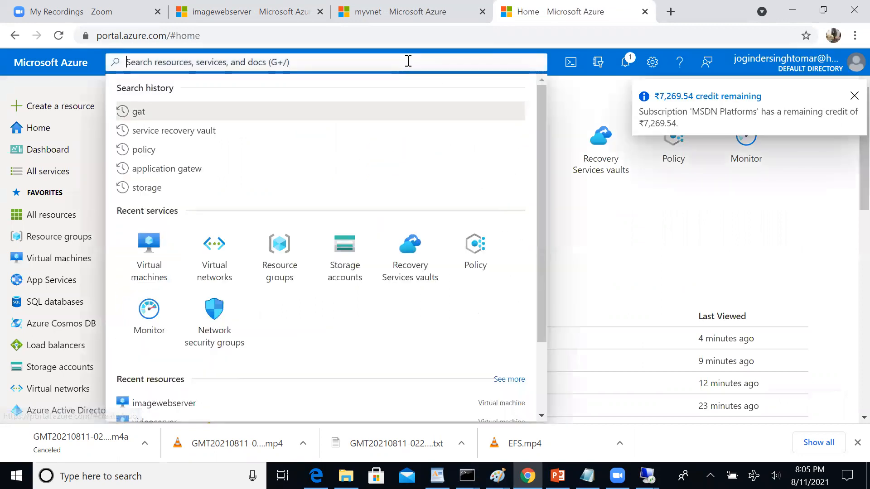
pyautogui.write('applica')
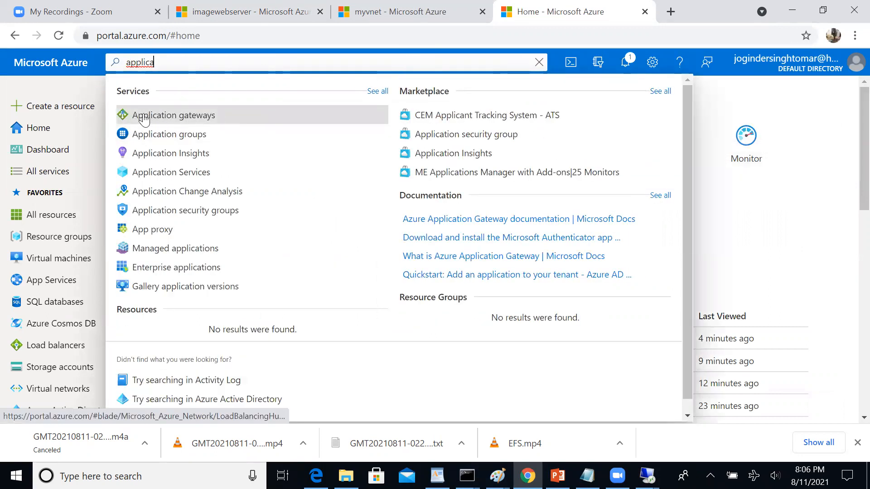
pyautogui.click(202, 118)
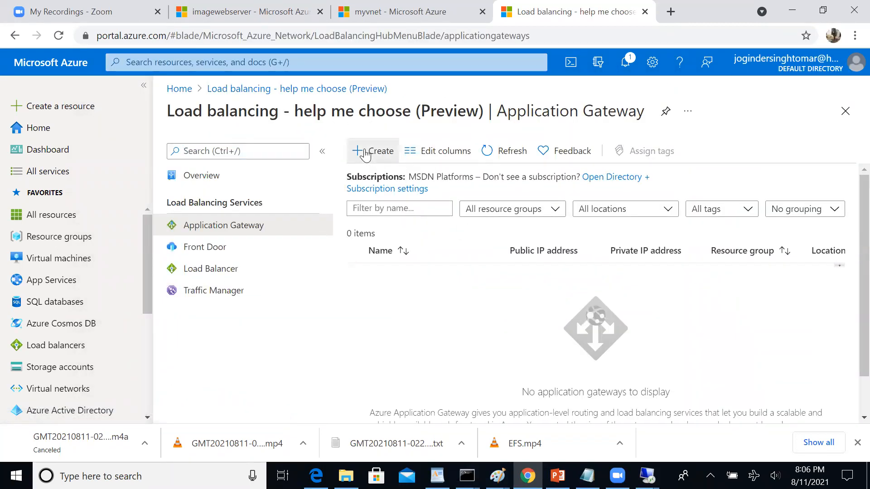
pyautogui.click(381, 151)
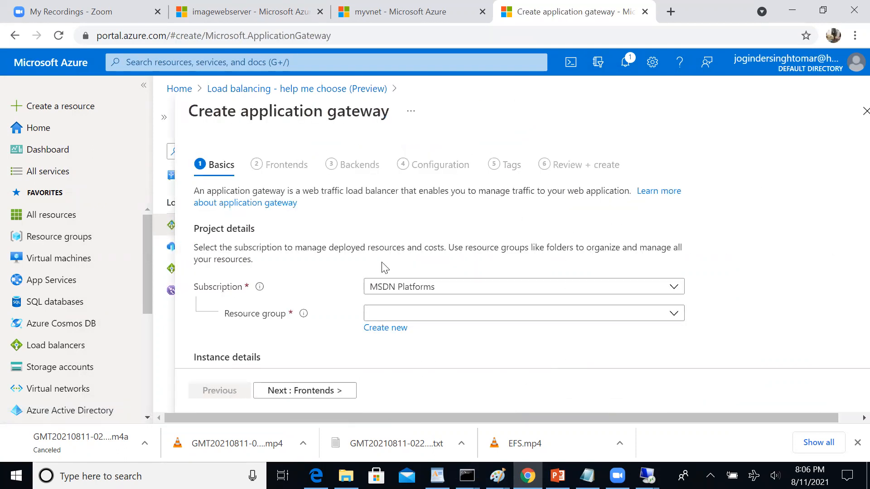
# Assign the application gateway to resource group test and name it mygateway
pyautogui.scroll(-2, 383, 249)
pyautogui.click(421, 247)
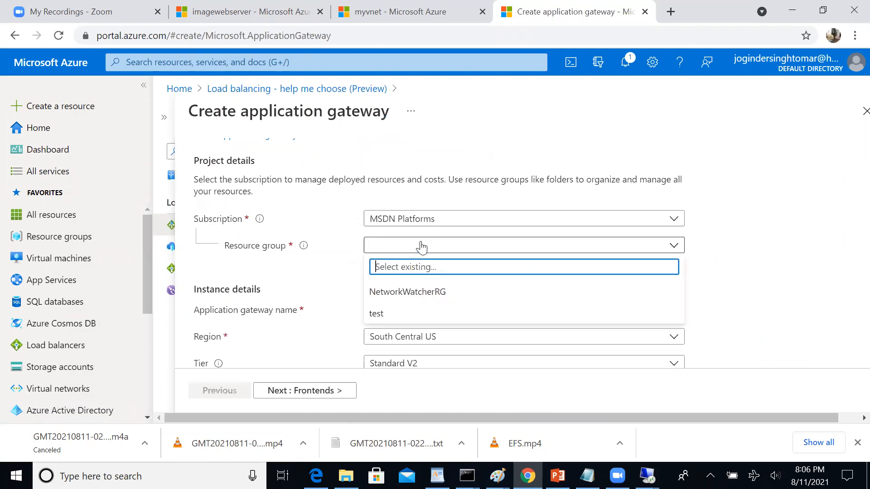
pyautogui.click(384, 318)
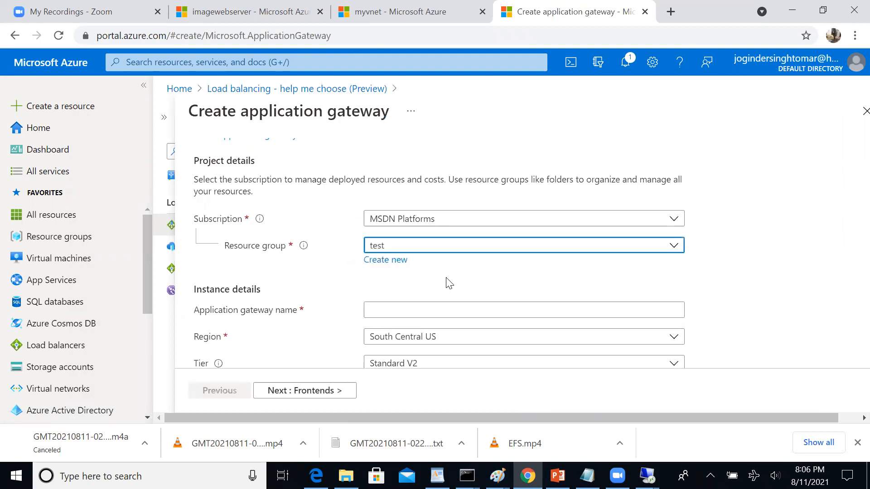
pyautogui.scroll(-2, 444, 280)
pyautogui.click(453, 243)
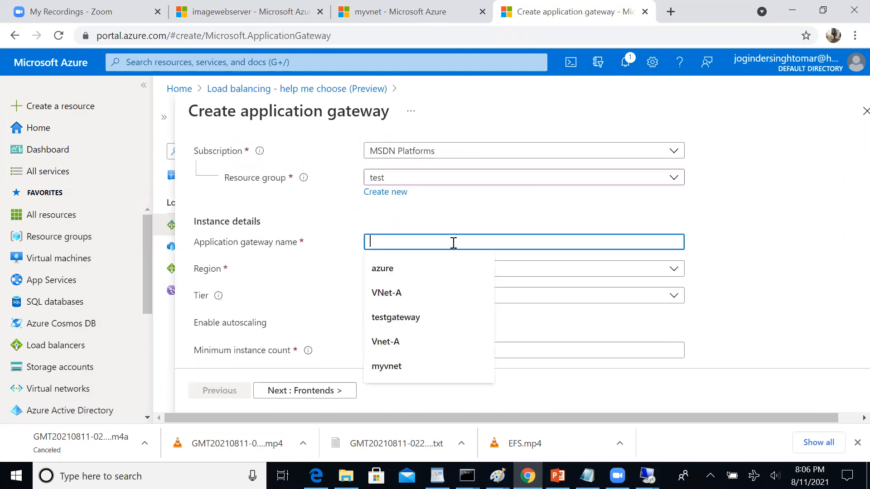
pyautogui.write('my')
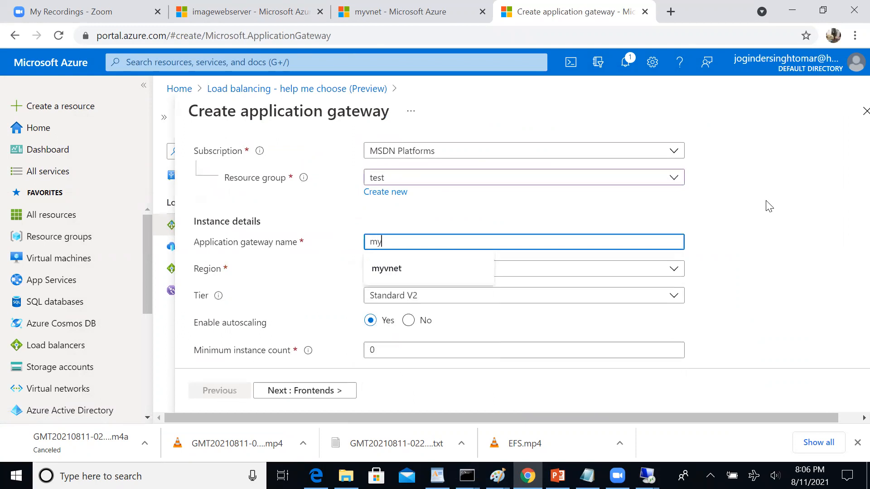
pyautogui.write('gateway')
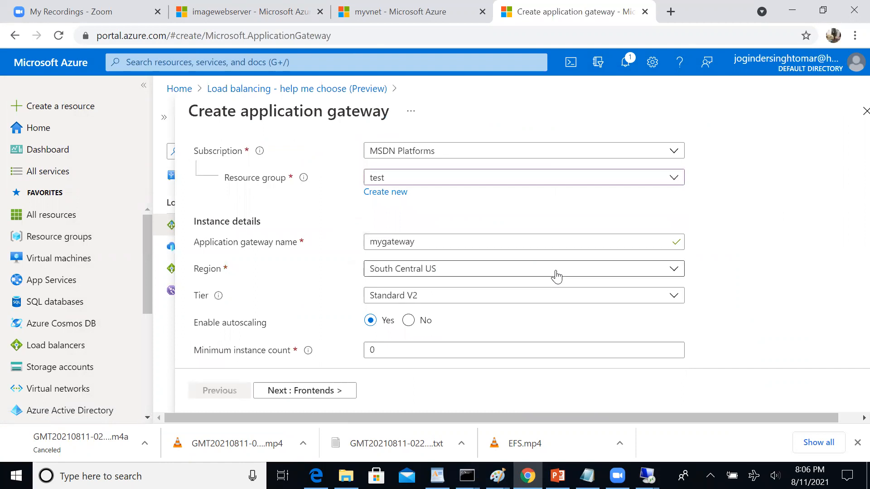
# Set the gateway's region to East US and turn off autoscaling
pyautogui.click(556, 276)
pyautogui.write('eas')
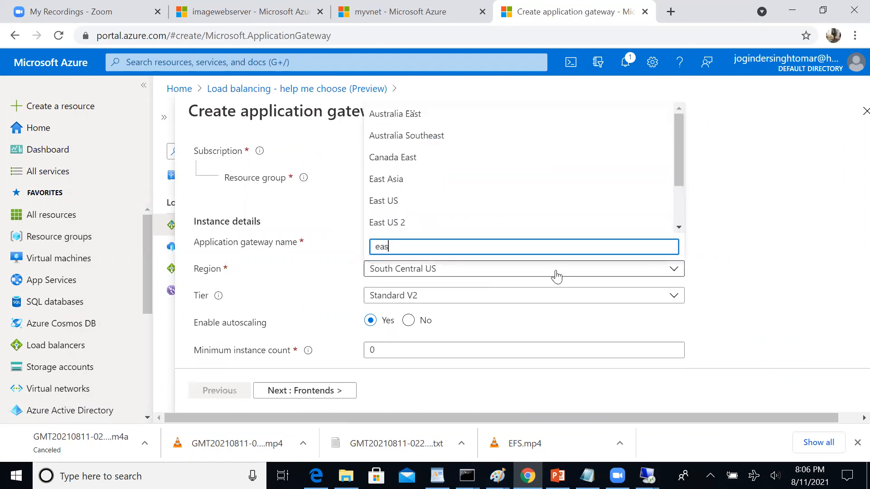
pyautogui.write('t')
pyautogui.click(387, 201)
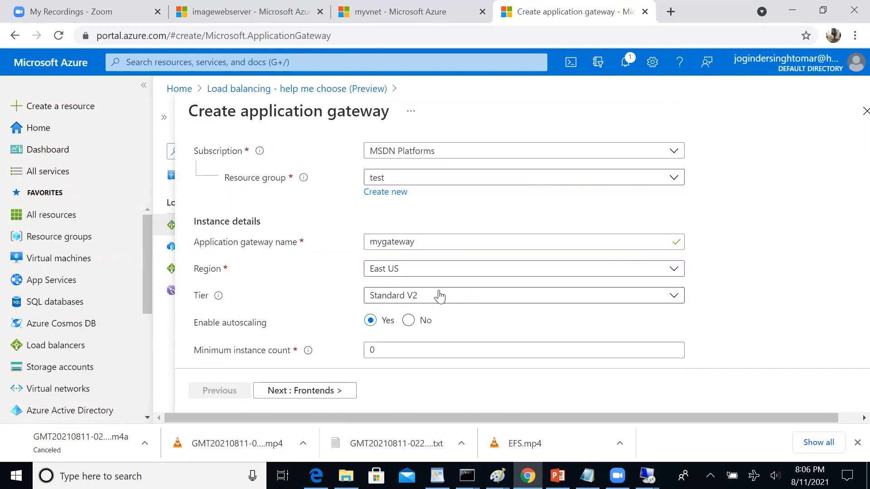
pyautogui.scroll(-1, 435, 285)
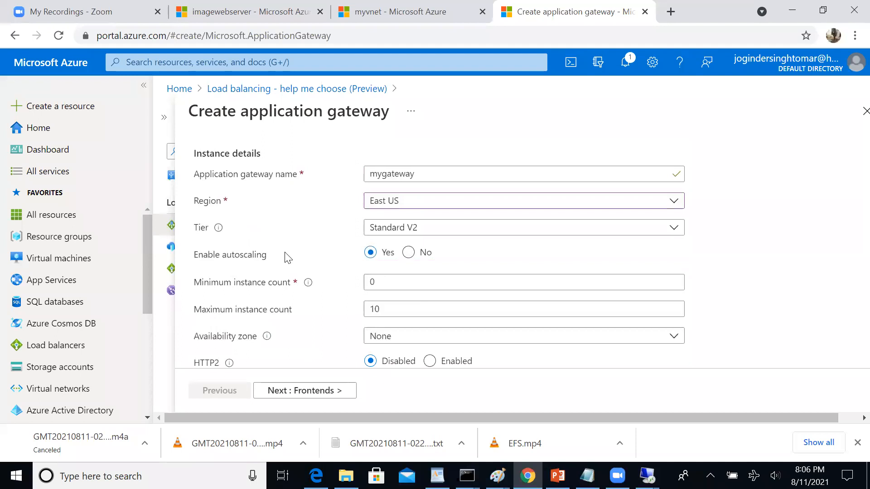
pyautogui.click(407, 255)
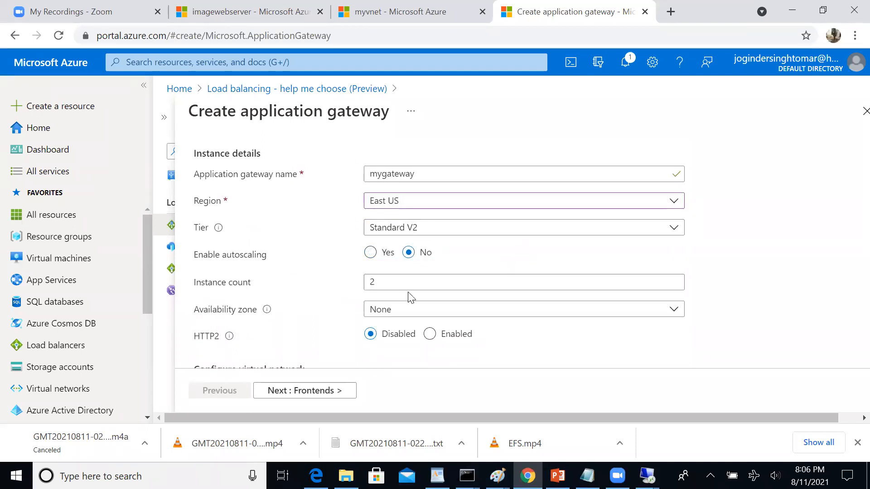
# Select myvnet as the gateway's virtual network and check which of its subnets can be chosen
pyautogui.scroll(-1, 346, 260)
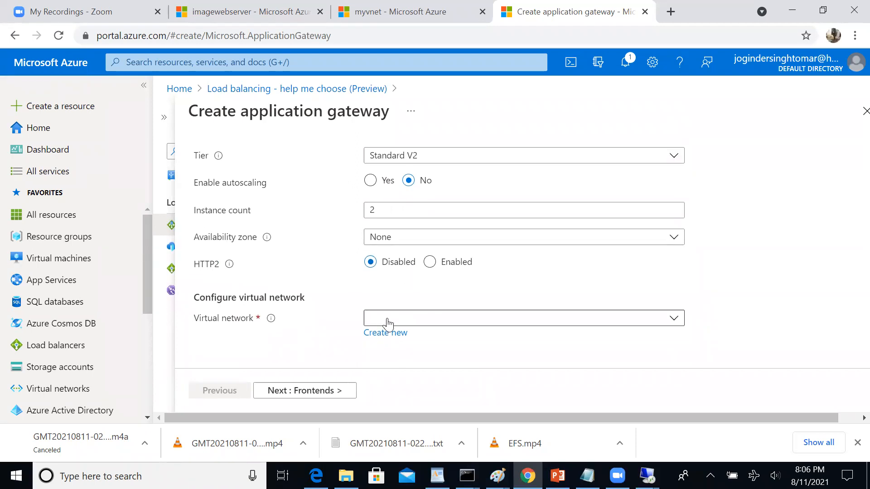
pyautogui.click(410, 322)
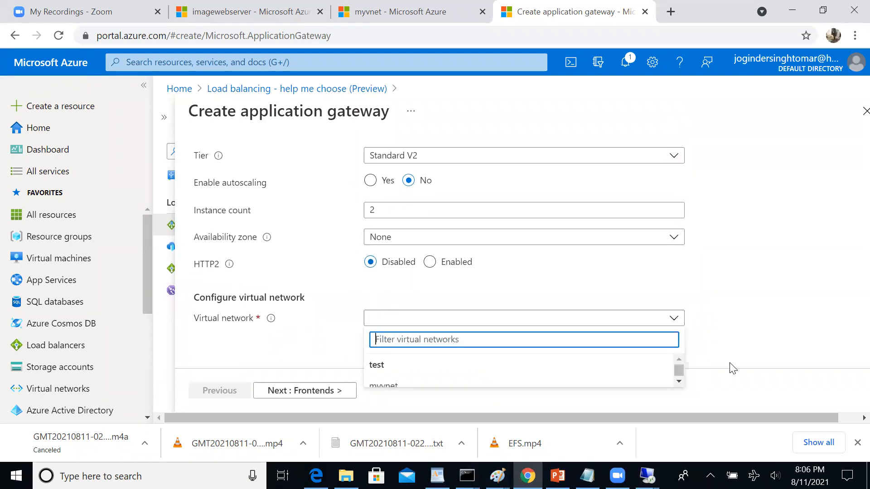
pyautogui.click(399, 385)
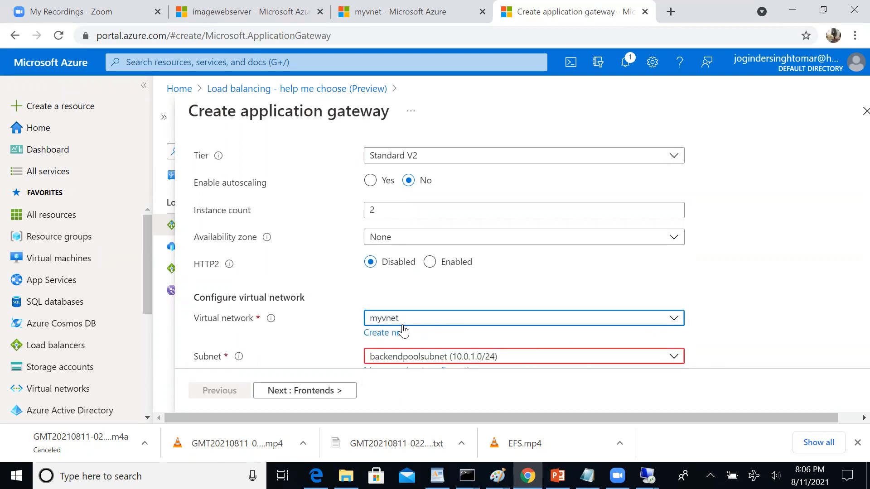
pyautogui.click(555, 358)
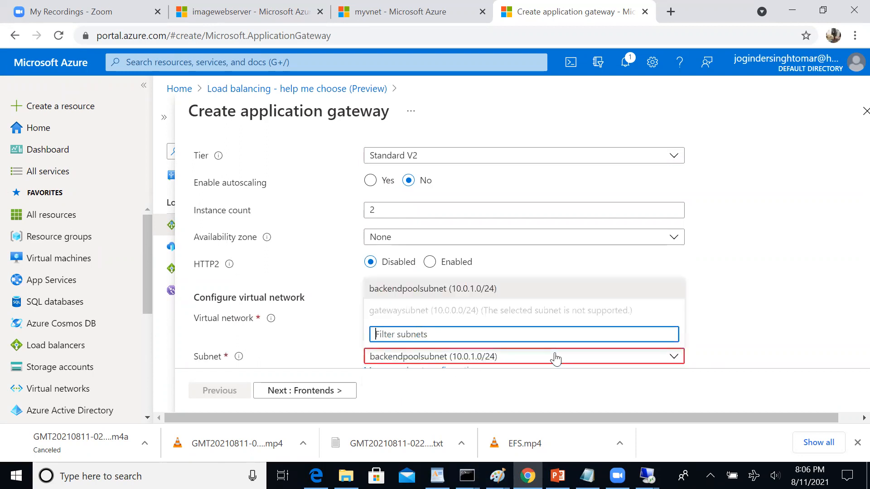
pyautogui.click(739, 262)
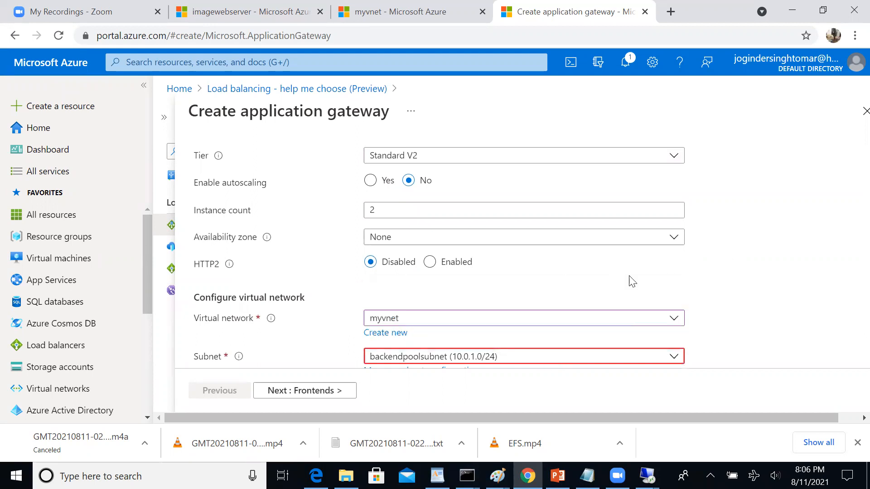
pyautogui.click(399, 360)
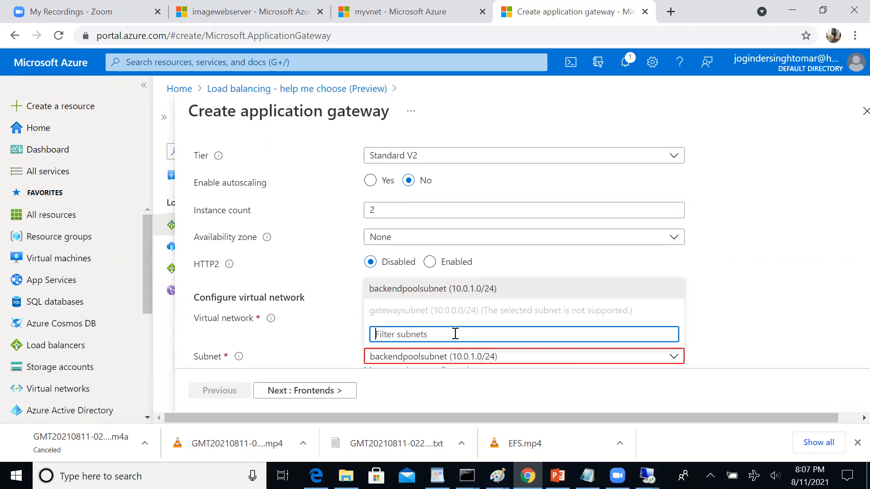
pyautogui.click(754, 271)
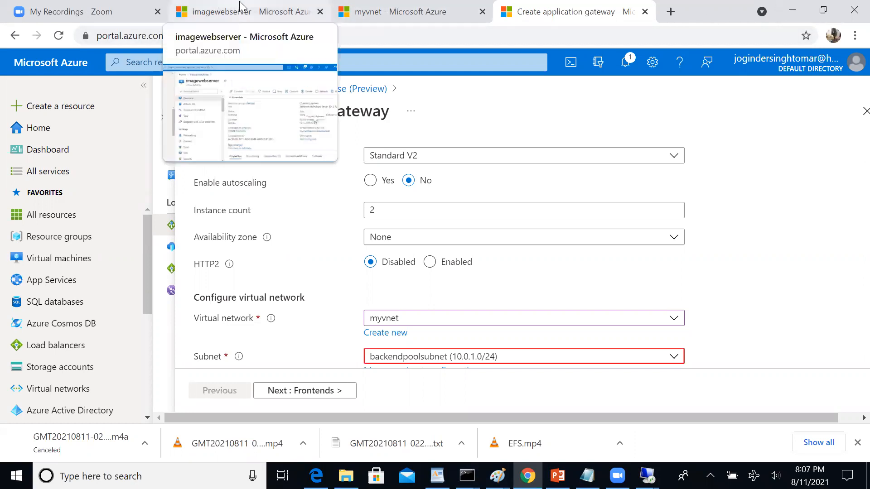
# Return to the virtual networks list from the myvnet page and start creating a new virtual network
pyautogui.click(396, 14)
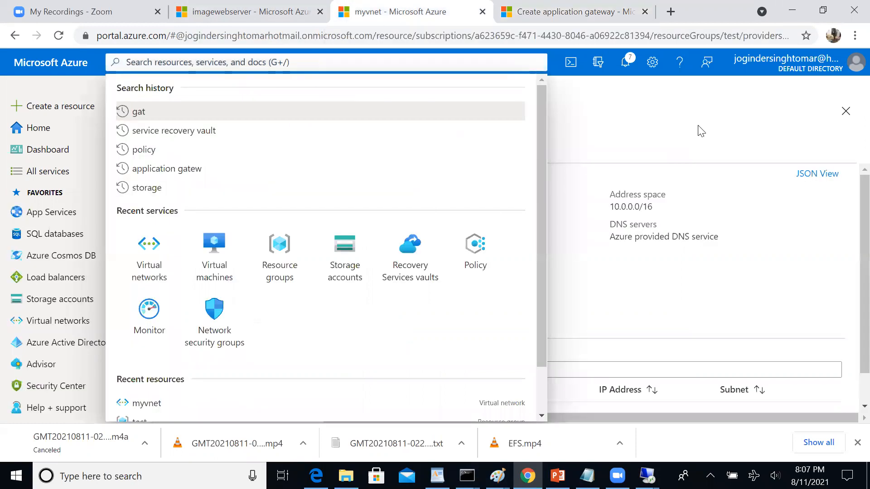
pyautogui.click(846, 112)
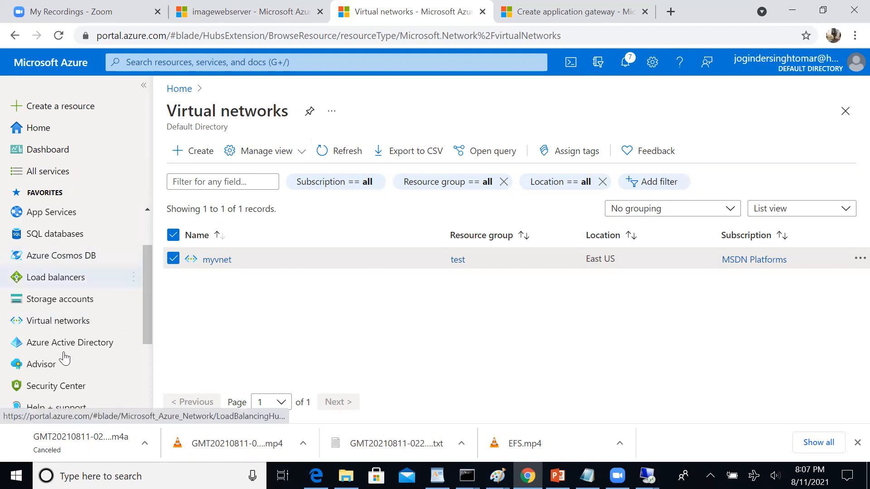
pyautogui.scroll(2, 66, 238)
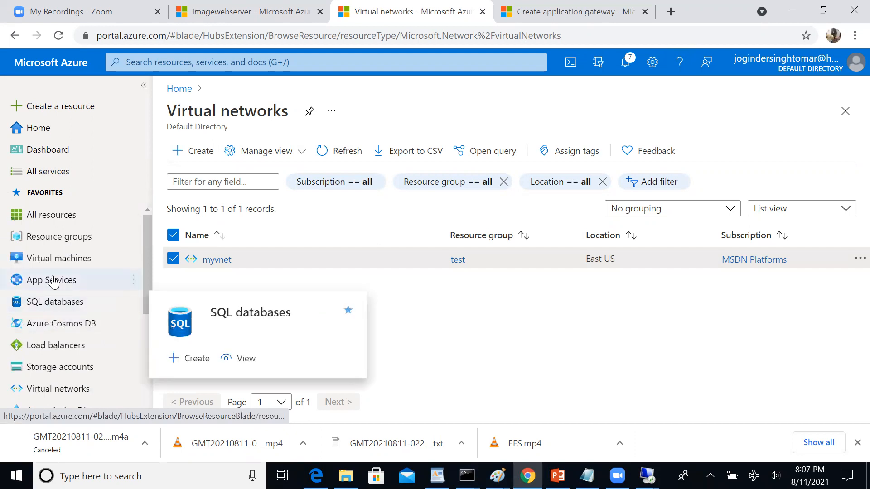
pyautogui.scroll(-4, 60, 281)
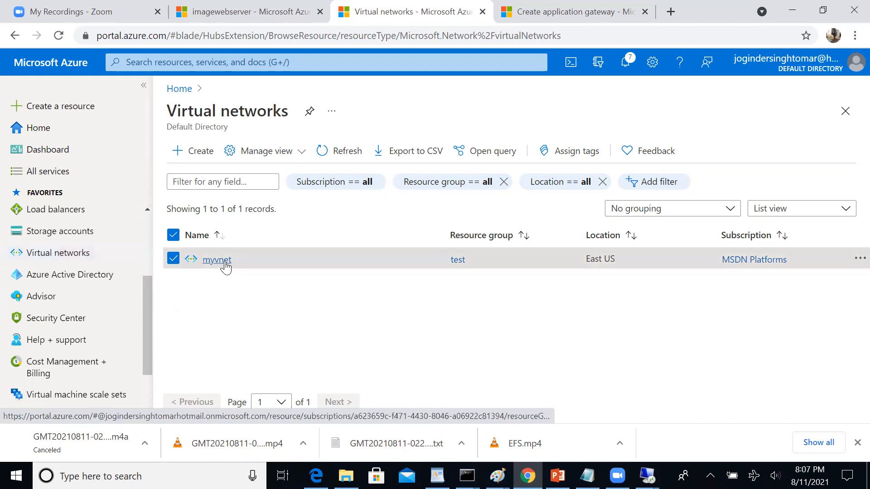
pyautogui.click(196, 151)
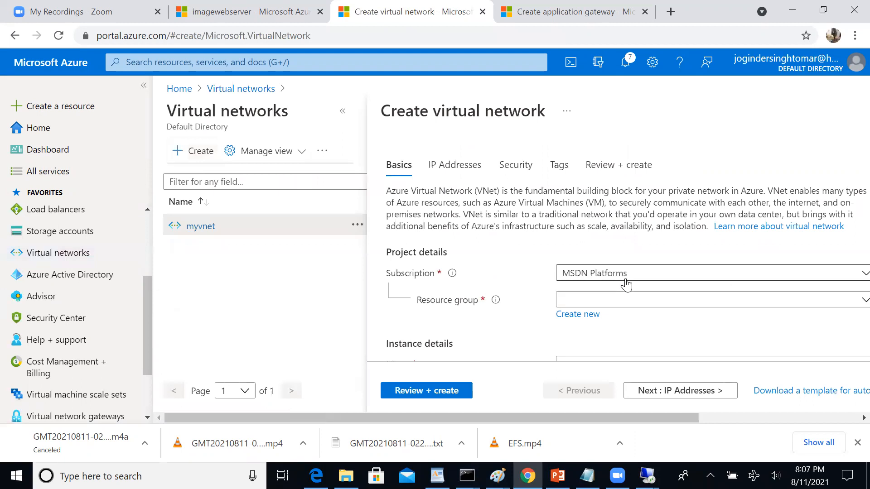
# Widen the virtual network creation form and assign the new network to resource group test
pyautogui.scroll(-1, 600, 294)
pyautogui.click(600, 234)
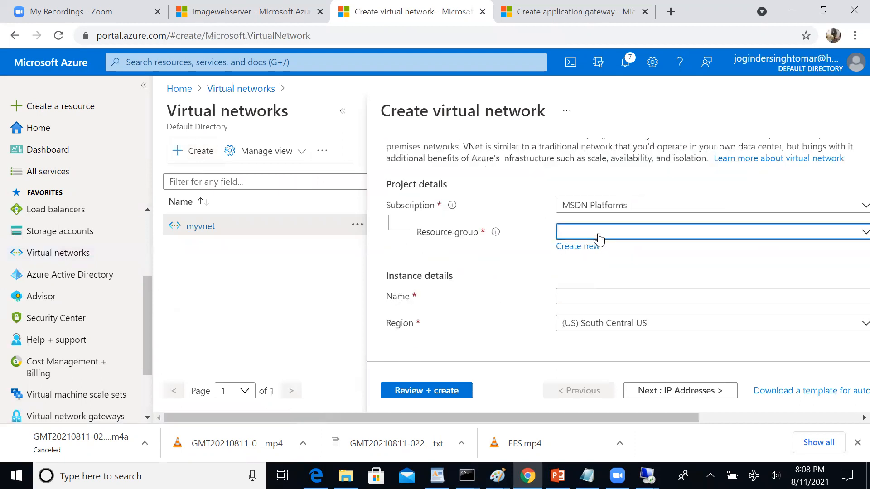
pyautogui.click(343, 111)
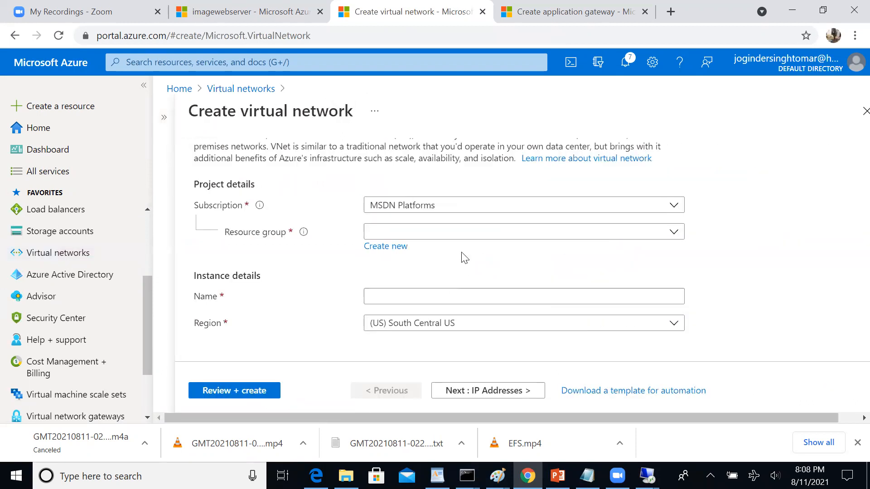
pyautogui.click(460, 234)
pyautogui.click(379, 299)
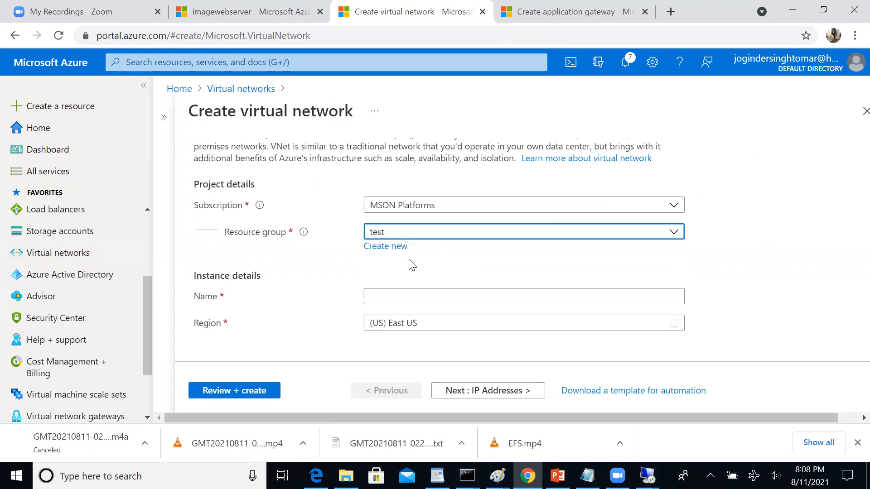
# Name the new virtual network gatewayvnet
pyautogui.click(391, 296)
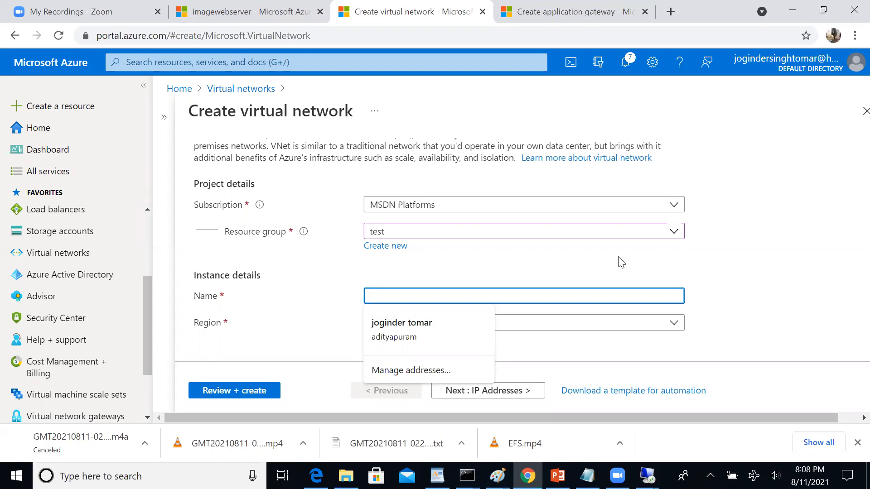
pyautogui.write('ga')
pyautogui.press('BackSpace')
pyautogui.press('BackSpace')
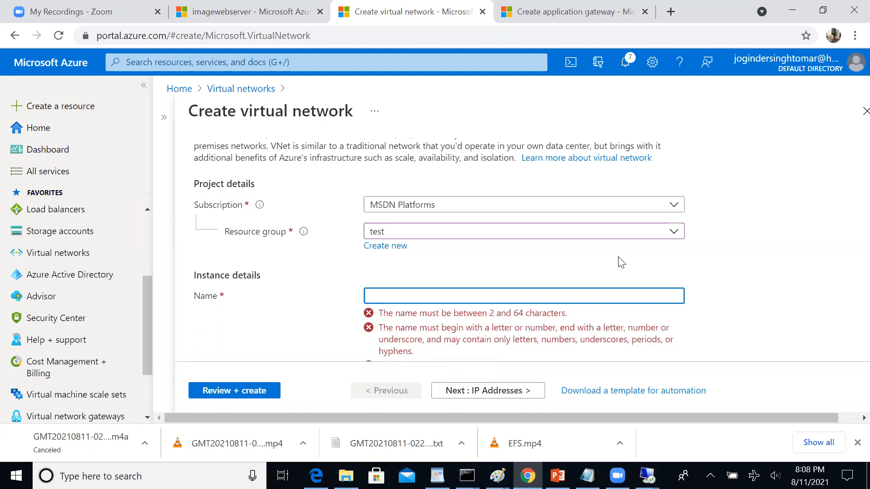
pyautogui.write('gatewayvnet')
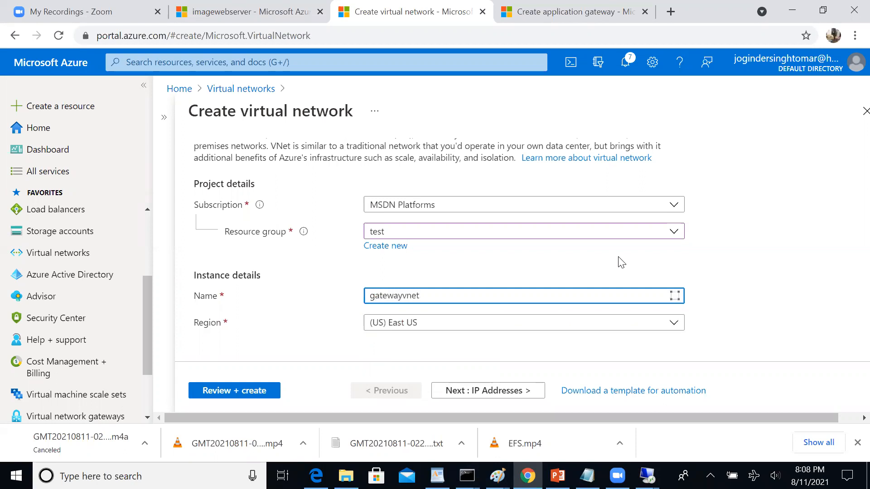
pyautogui.click(770, 264)
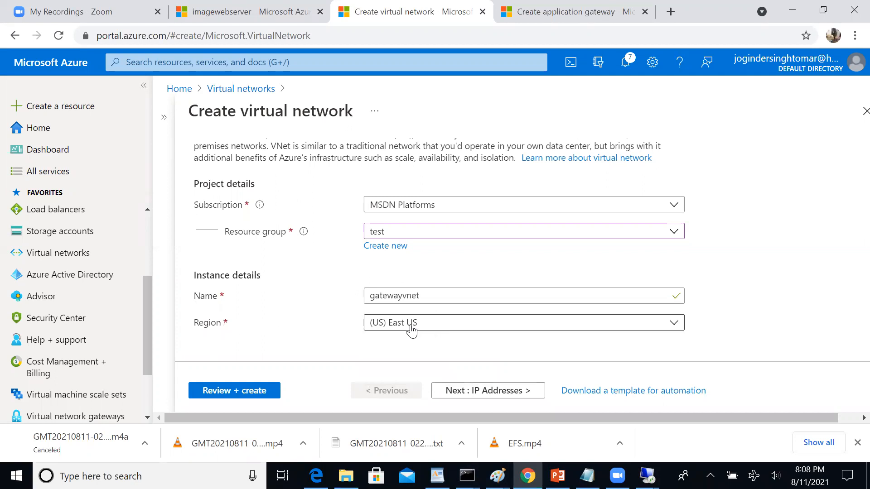
# Replace the new virtual network's default IPv4 address space with 20.0.0.0/16
pyautogui.click(474, 392)
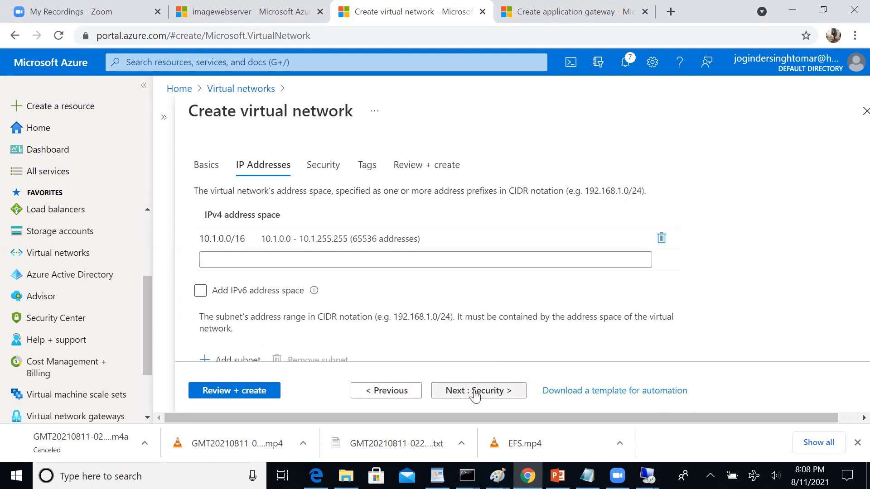
pyautogui.click(228, 239)
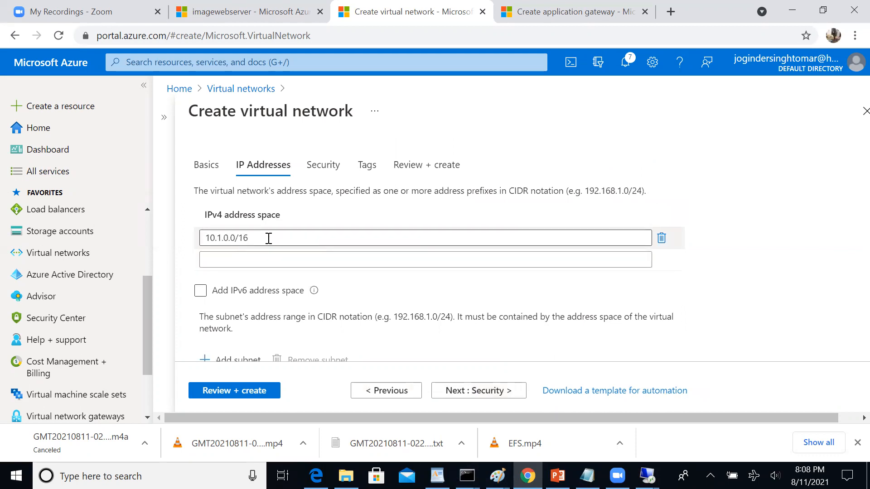
pyautogui.moveTo(270, 237); pyautogui.dragTo(115, 218)
pyautogui.write('20.0.')
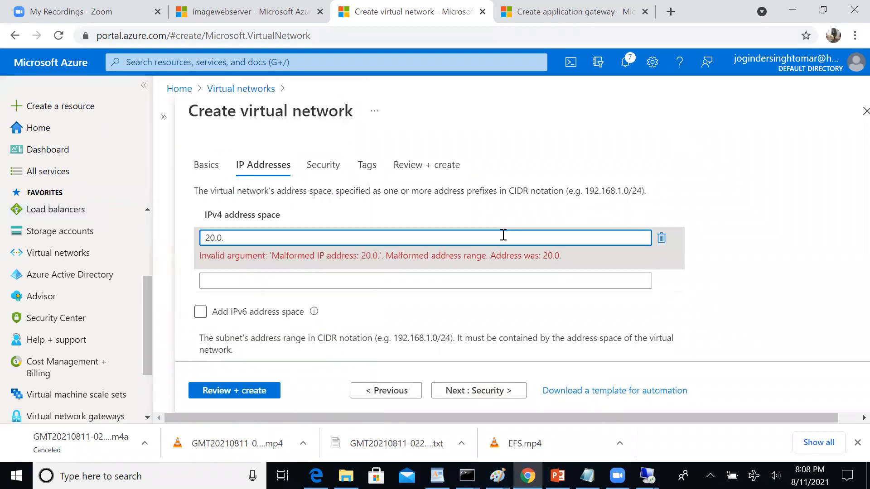
pyautogui.click(661, 238)
pyautogui.click(326, 237)
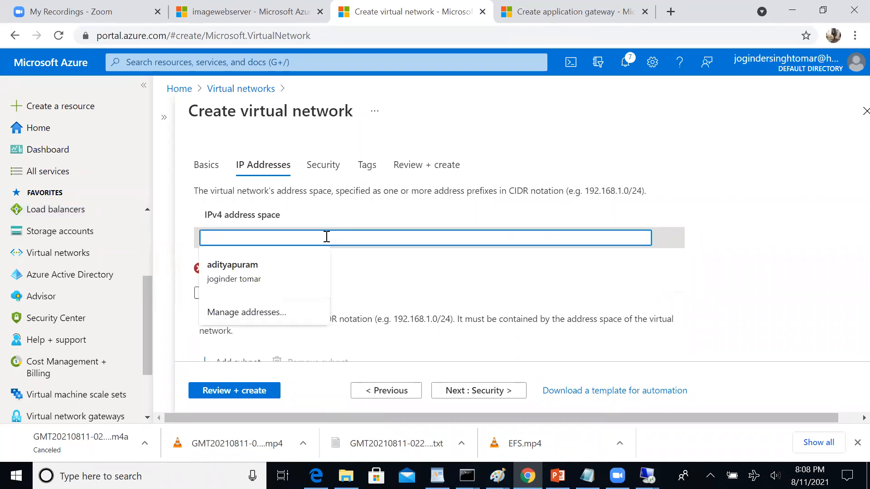
pyautogui.write('20.0.0.0/16')
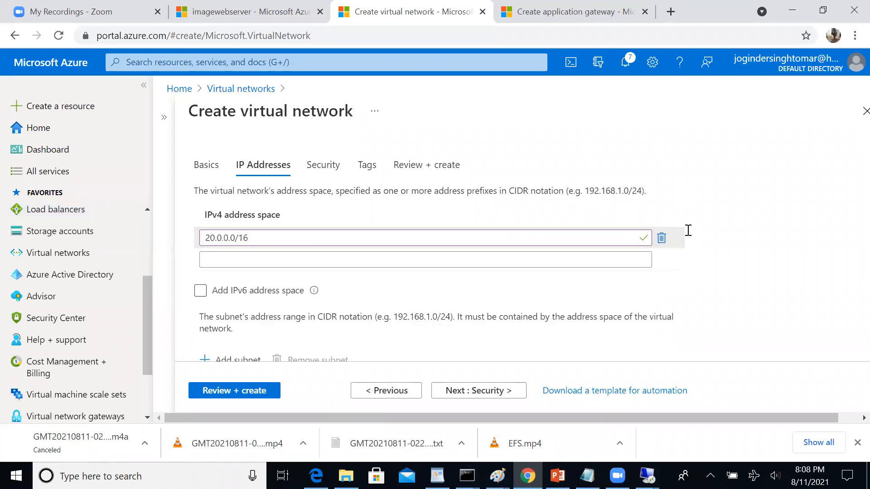
# Start adding a subnet to the new virtual network and name it applicationgatewayvnet
pyautogui.scroll(-3, 365, 267)
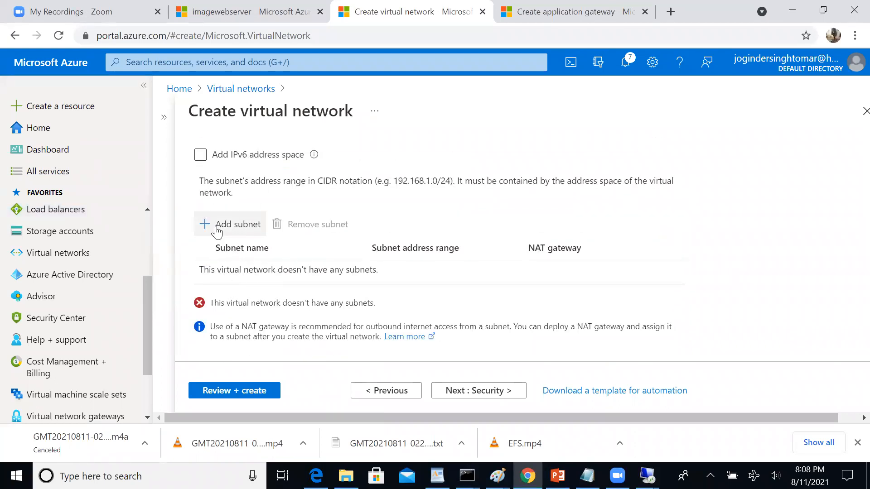
pyautogui.click(262, 233)
pyautogui.click(710, 155)
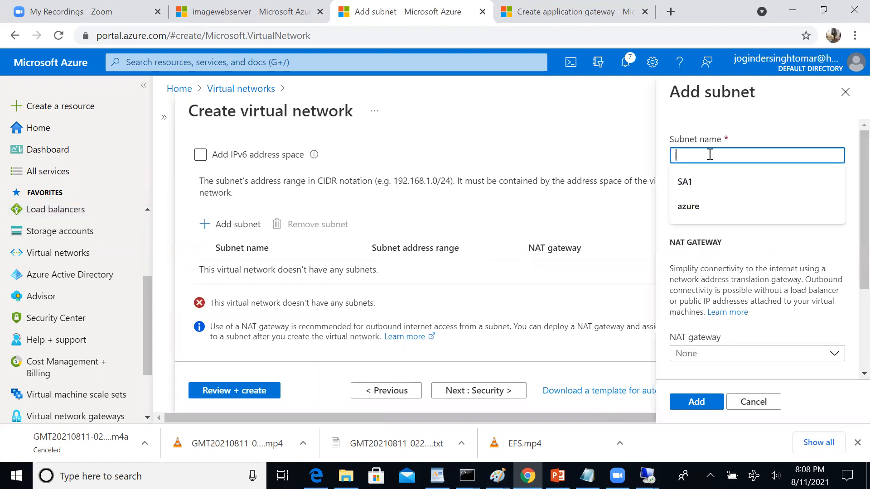
pyautogui.write('My')
pyautogui.press('BackSpace')
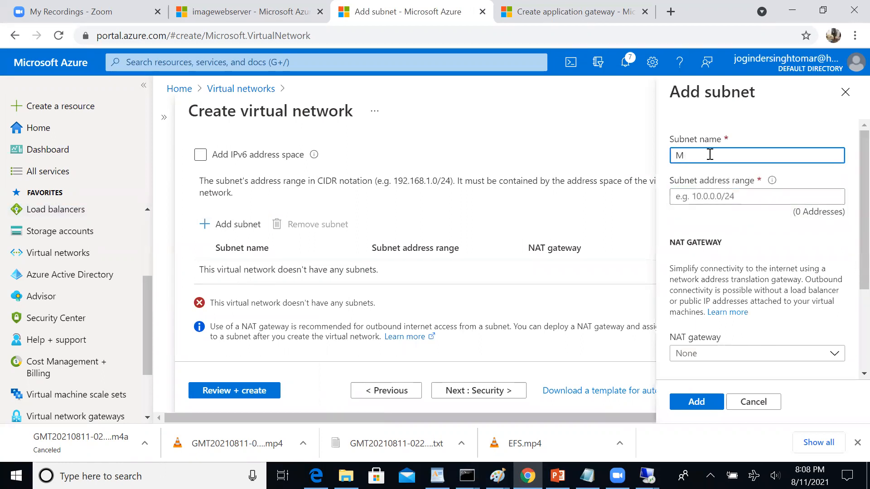
pyautogui.write('applicat')
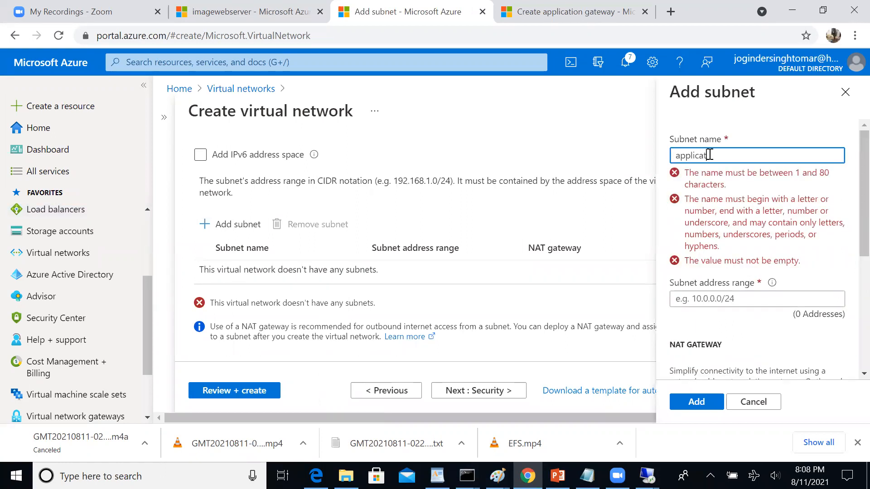
pyautogui.write('iongatewa')
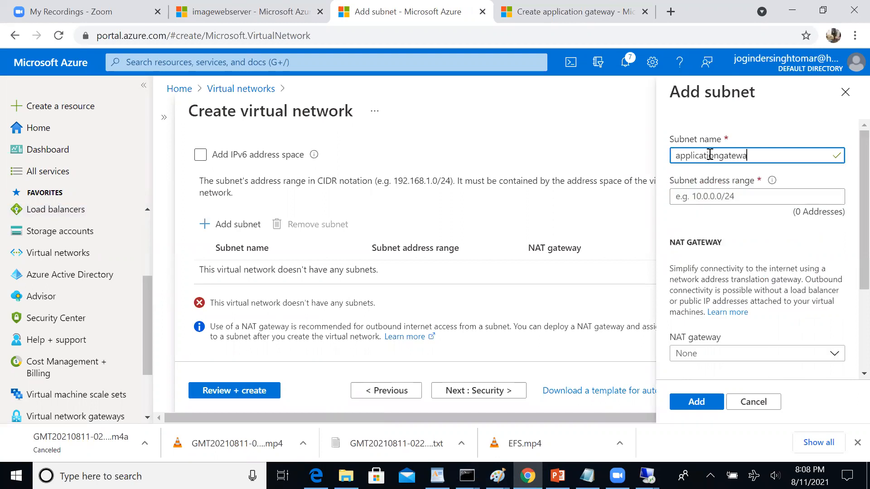
pyautogui.write('yvnet')
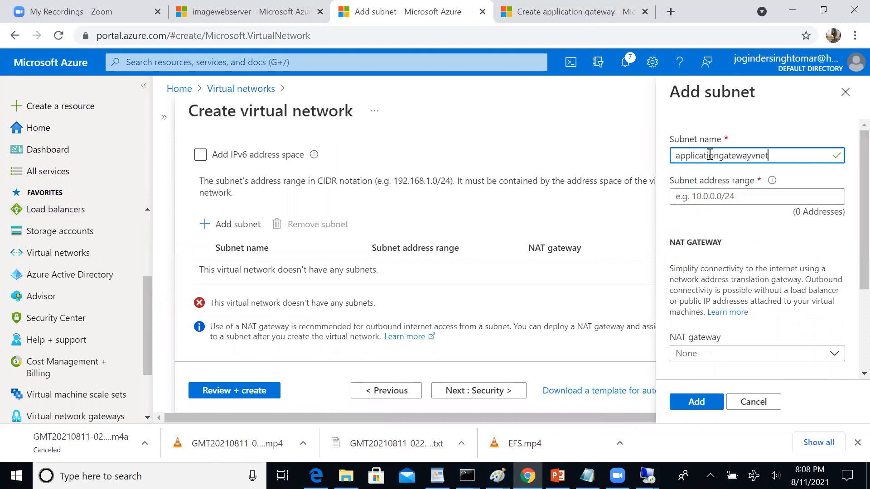
# Set the subnet's address range to 20.0.0.0/24 and add it to the virtual network
pyautogui.click(782, 196)
pyautogui.write('20.0.0.0/24')
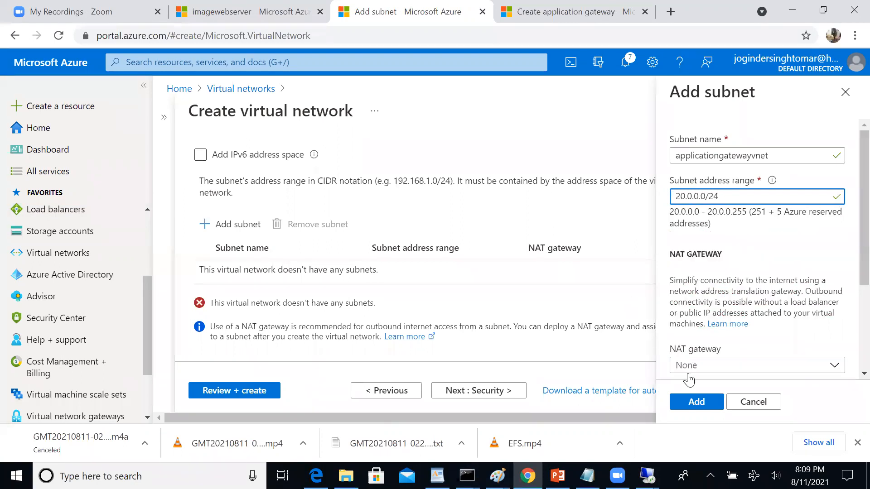
pyautogui.scroll(-2, 711, 374)
pyautogui.click(698, 402)
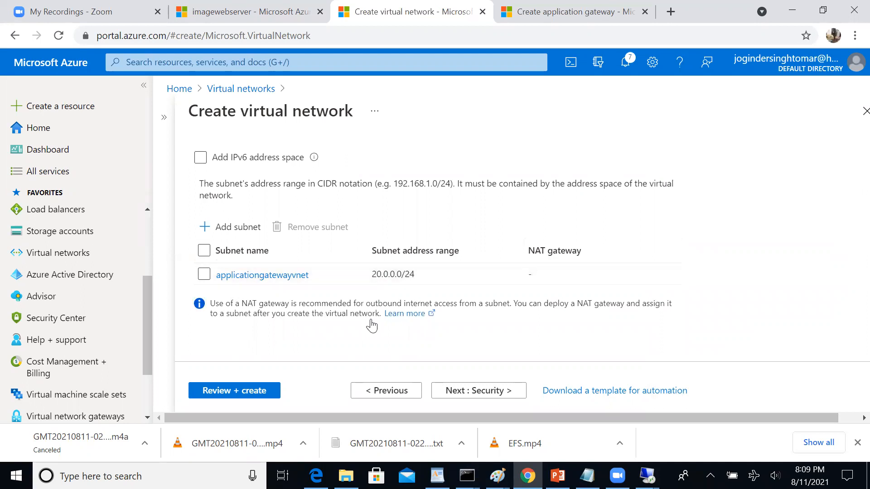
# Review and create the gatewayvnet virtual network, and open its resource page once deployed
pyautogui.click(256, 395)
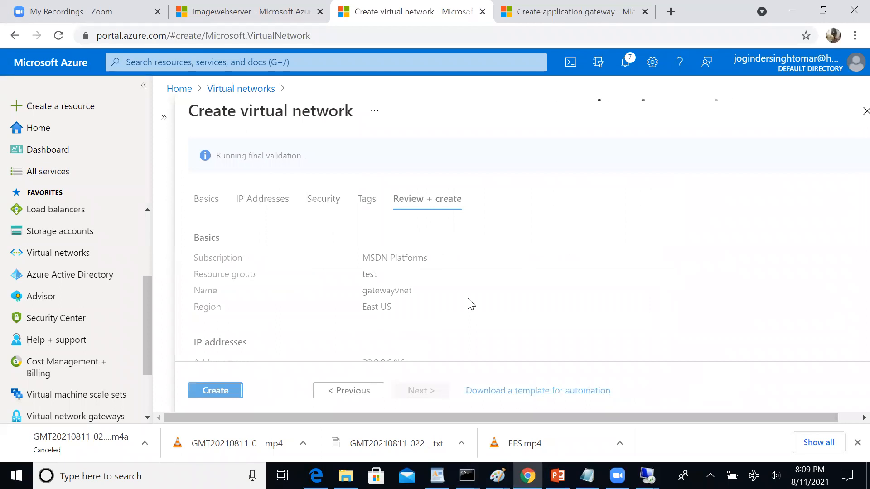
pyautogui.click(218, 394)
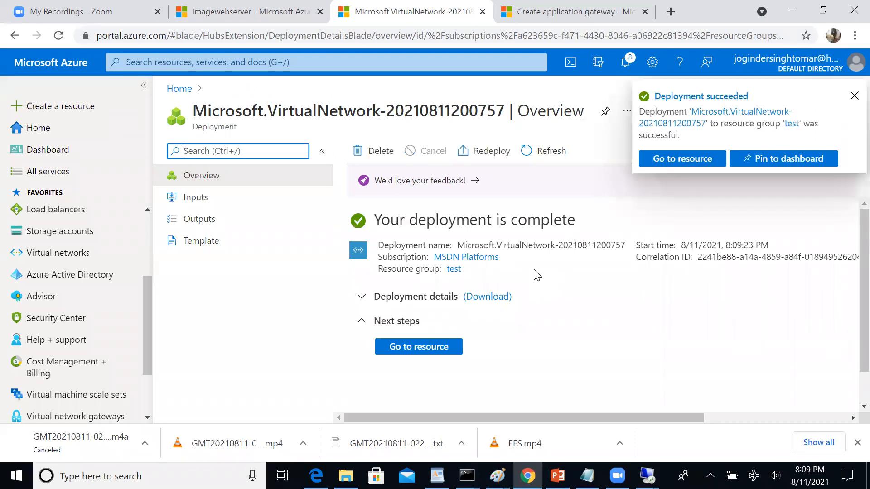
pyautogui.click(442, 348)
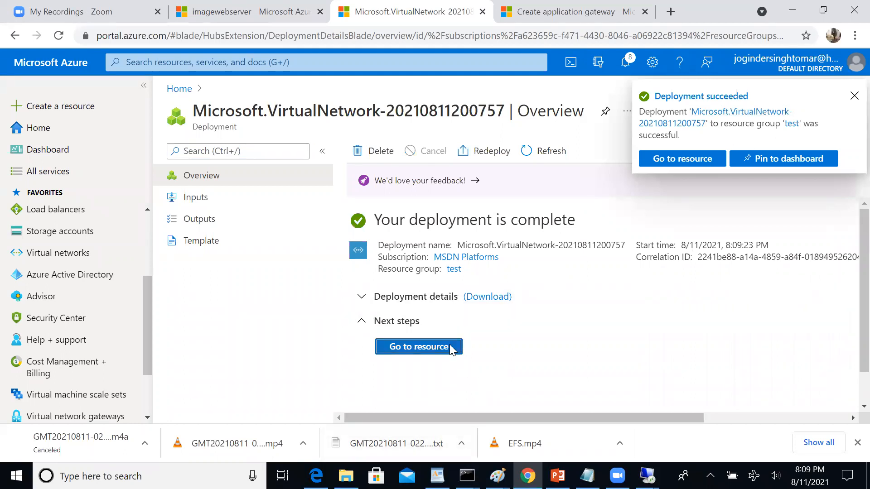
# Open the peerings of gatewayvnet and start adding a new virtual network peering
pyautogui.click(854, 96)
pyautogui.scroll(-1, 435, 281)
pyautogui.scroll(1, 427, 278)
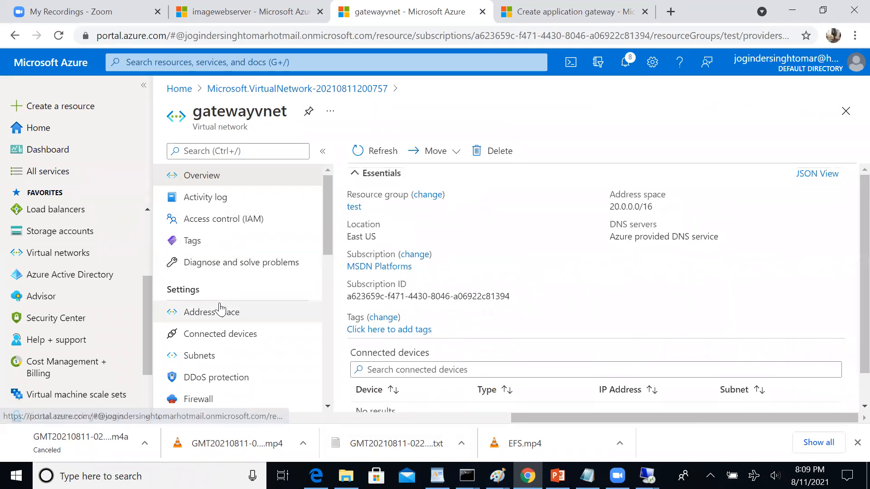
pyautogui.scroll(-2, 222, 309)
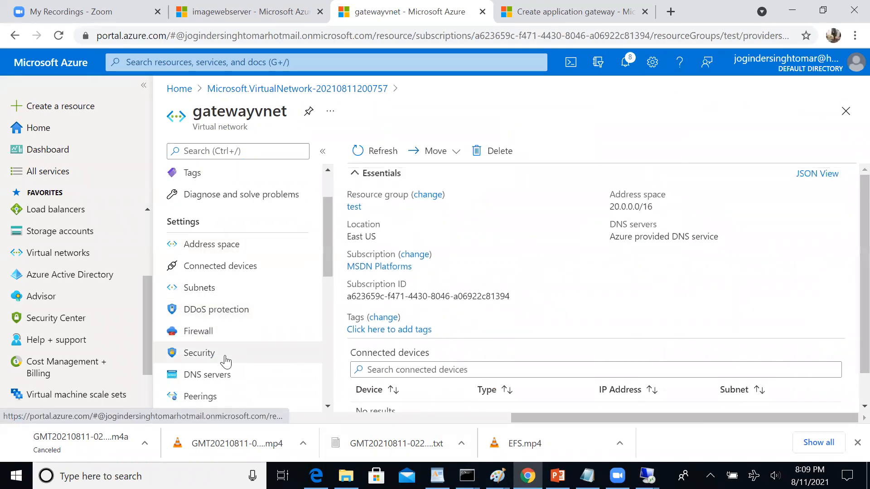
pyautogui.scroll(-3, 224, 340)
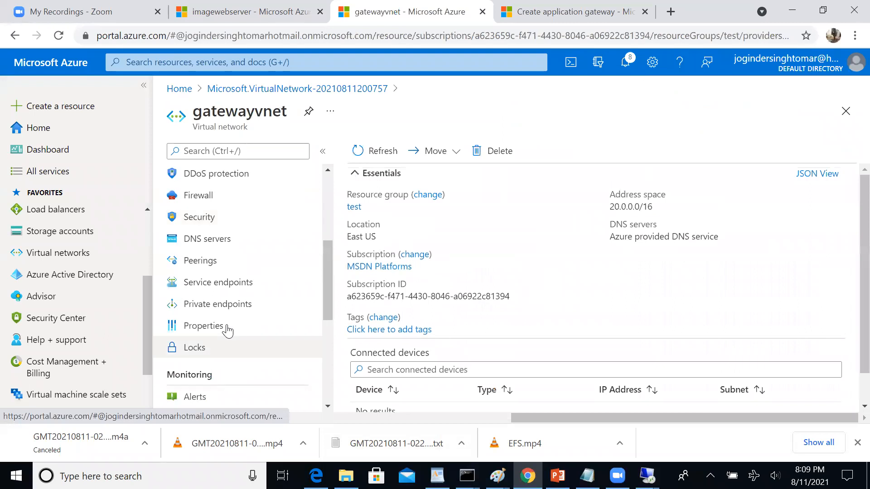
pyautogui.click(214, 266)
pyautogui.click(373, 154)
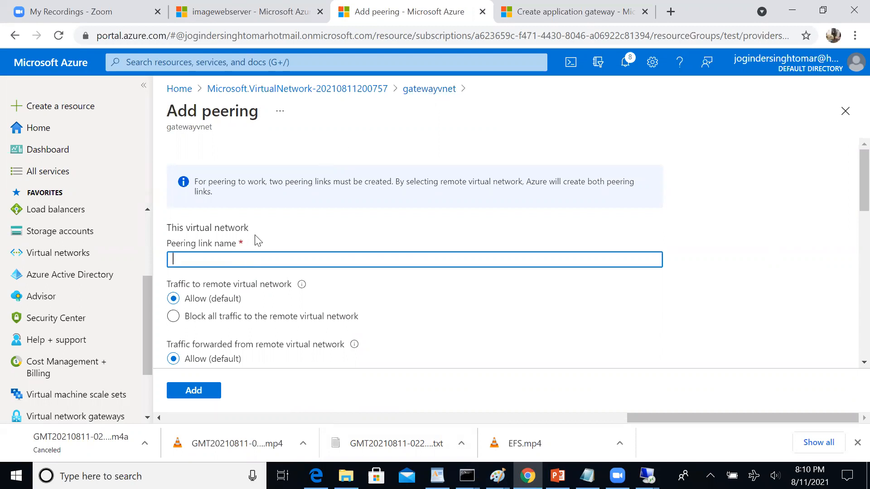
# Name this virtual network's peering link peering-from-gatewayvnet-to-vmvnet
pyautogui.write('peering-from-gat')
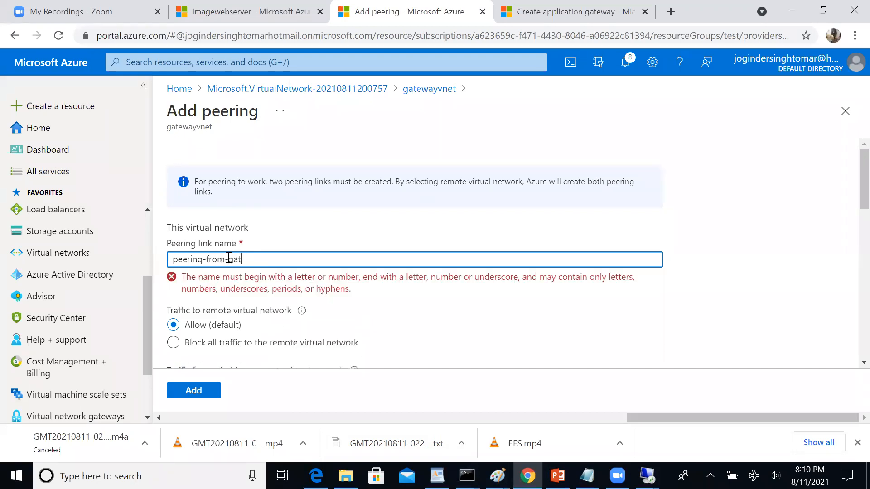
pyautogui.write('ewayvnet-to-vmv')
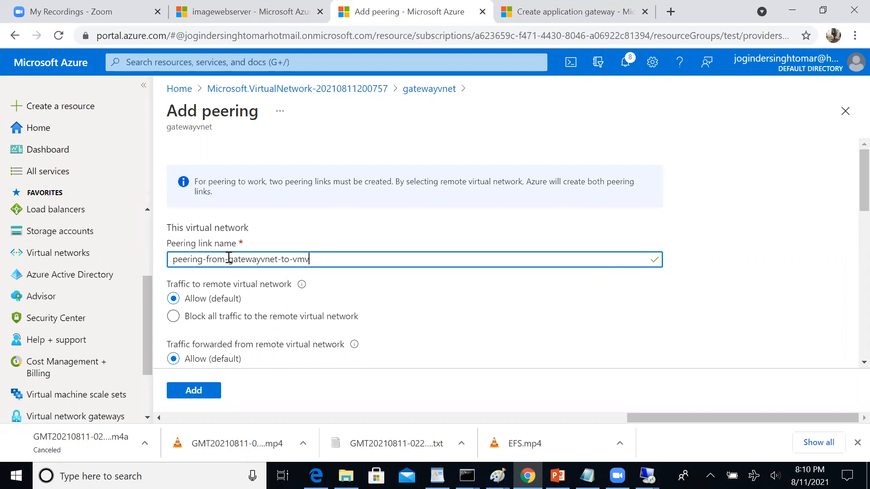
pyautogui.write('enetnet')
# Name the remote virtual network's peering link peering-from-vmvnet-to-gatewayvnet
pyautogui.scroll(-3, 272, 254)
pyautogui.click(226, 311)
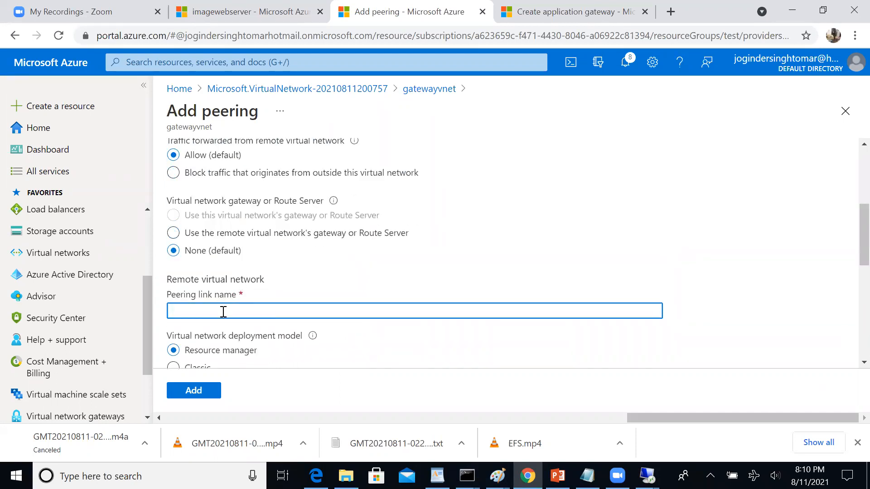
pyautogui.write('peering-from-')
pyautogui.write('vmnet')
pyautogui.write('-to-gatewayvnet')
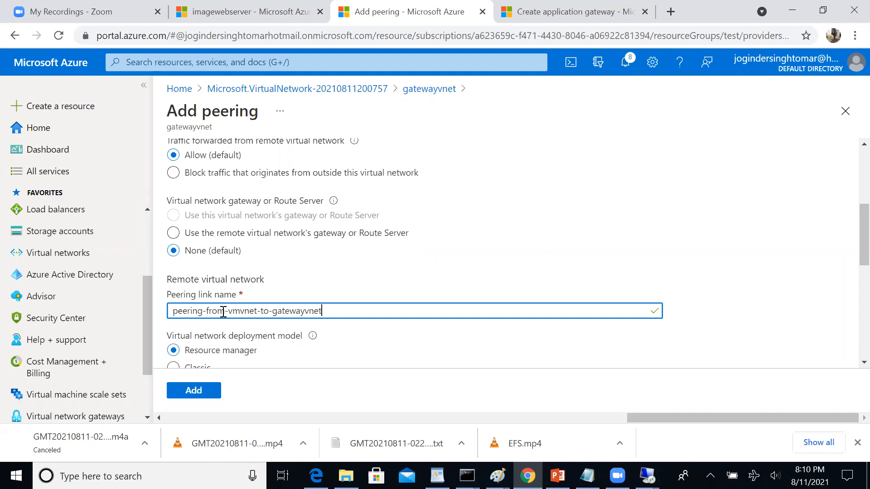
# Choose myvnet as the remote virtual network, add the peering, and dismiss the notifications
pyautogui.scroll(-5, 385, 281)
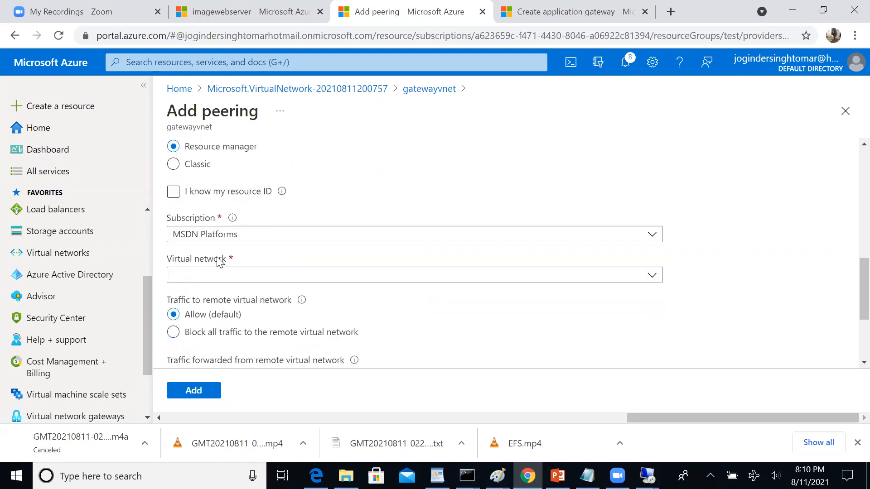
pyautogui.click(212, 275)
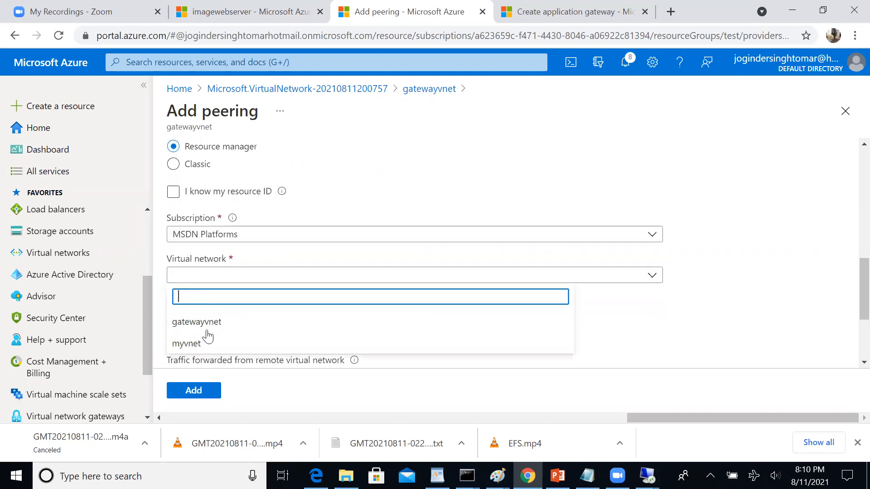
pyautogui.click(184, 345)
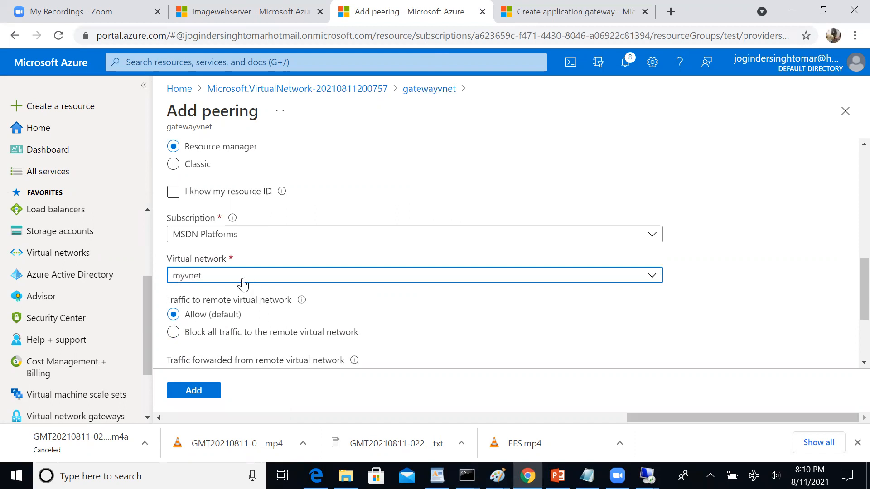
pyautogui.click(207, 394)
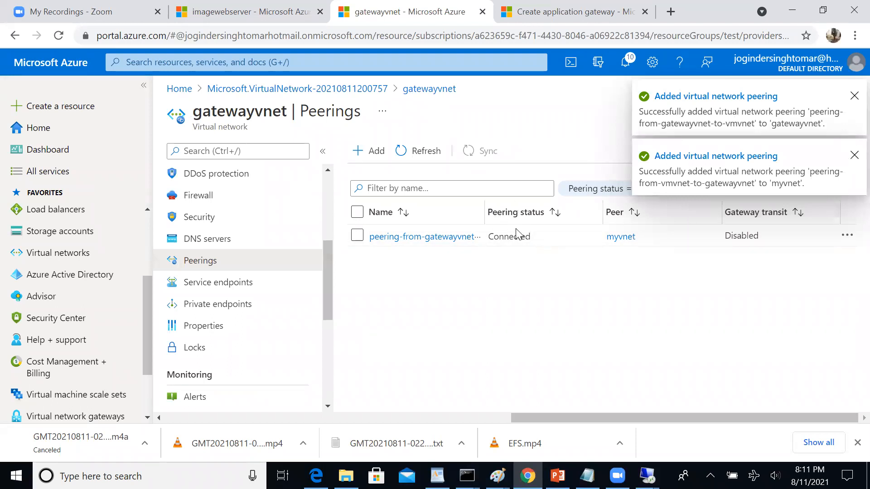
pyautogui.click(855, 97)
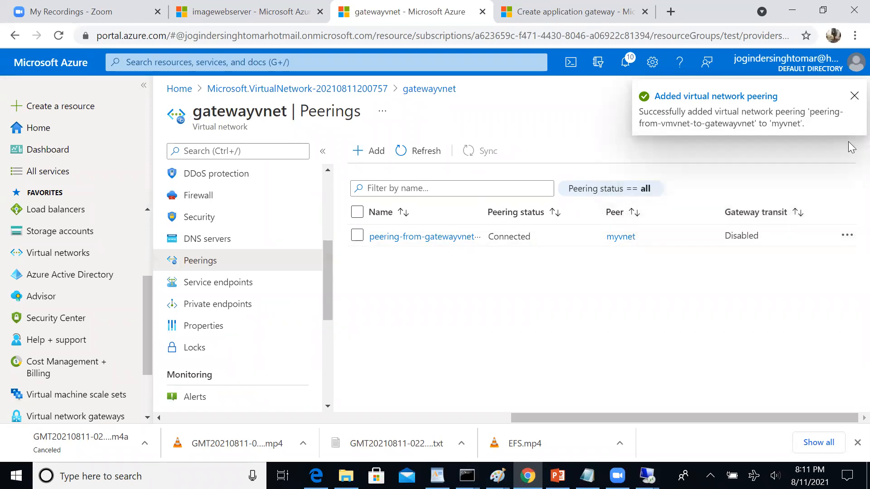
pyautogui.click(854, 97)
# Discard the unfinished application gateway form and start creating a new application gateway
pyautogui.click(526, 11)
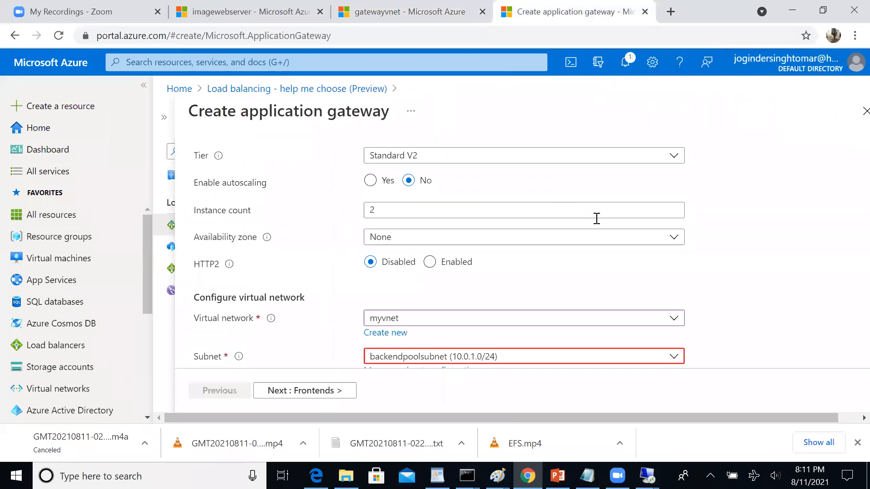
pyautogui.scroll(5, 698, 186)
pyautogui.click(864, 111)
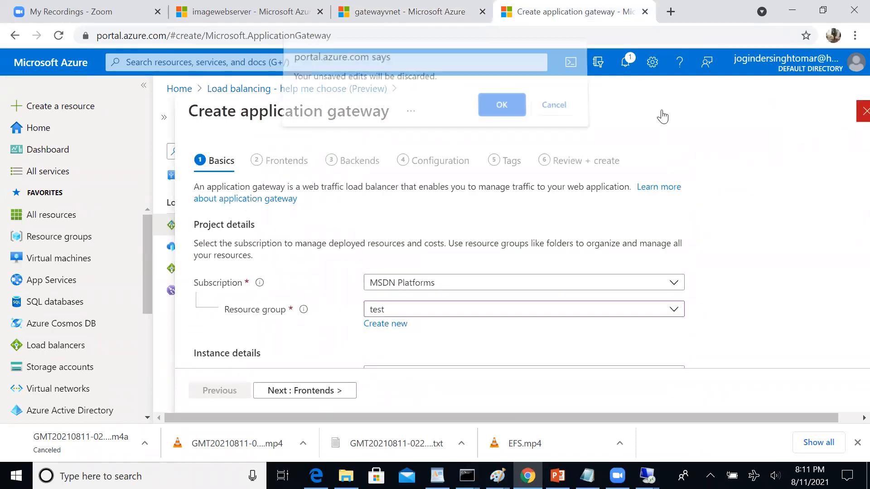
pyautogui.click(502, 114)
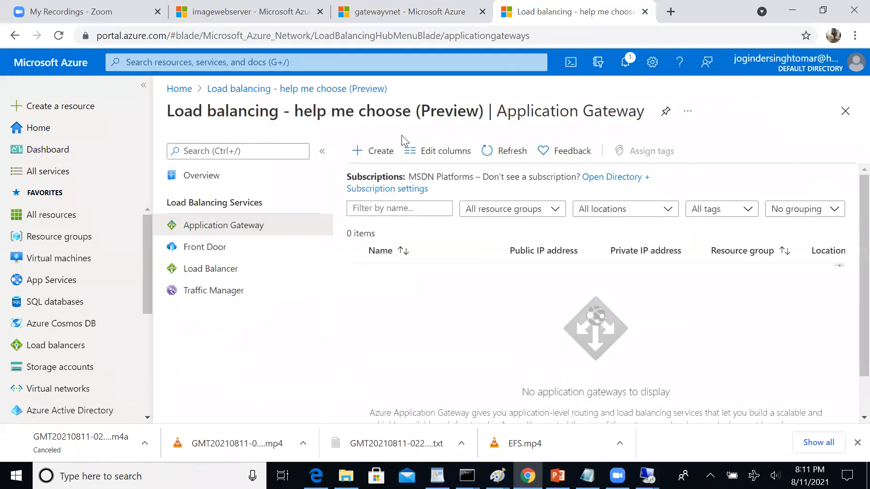
pyautogui.click(379, 154)
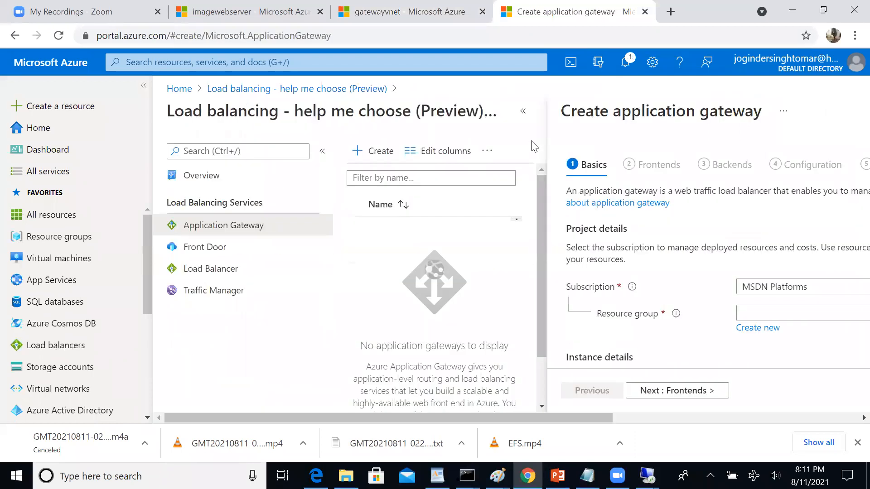
pyautogui.click(523, 110)
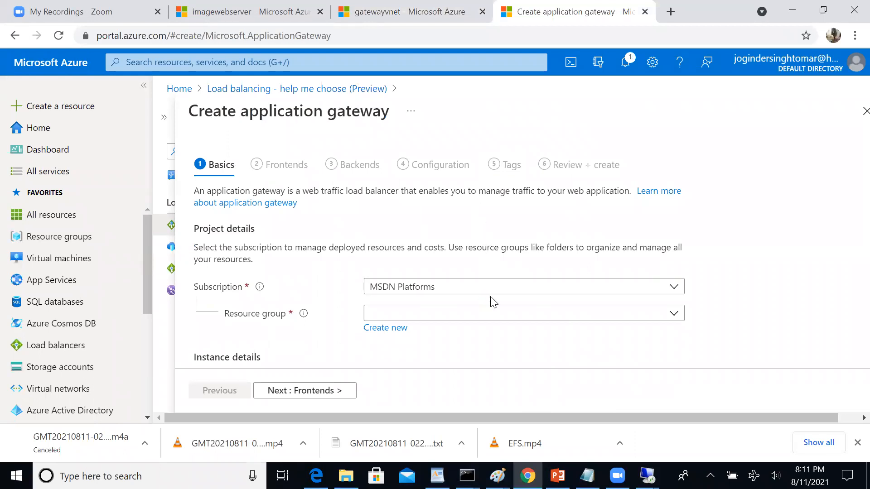
# Select the test resource group for the new application gateway and name the gateway mygateway
pyautogui.scroll(-1, 471, 264)
pyautogui.click(477, 248)
pyautogui.click(396, 318)
pyautogui.scroll(-2, 422, 200)
pyautogui.click(415, 176)
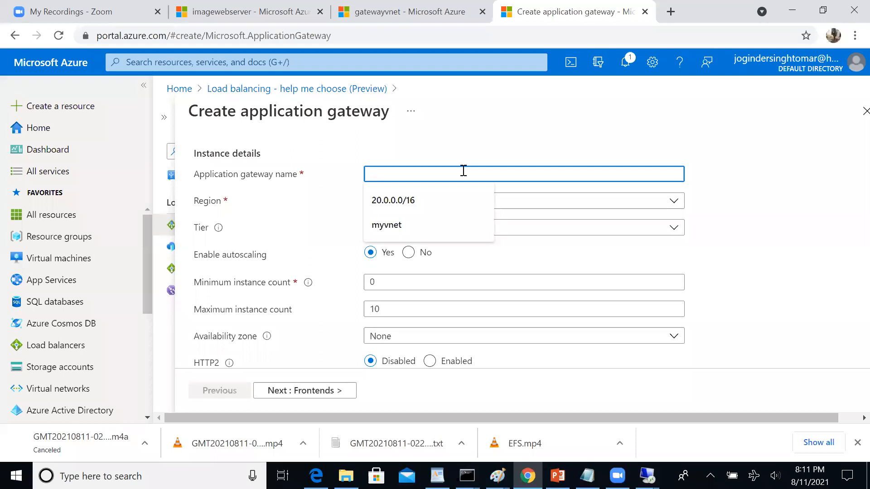
pyautogui.write('mygateway')
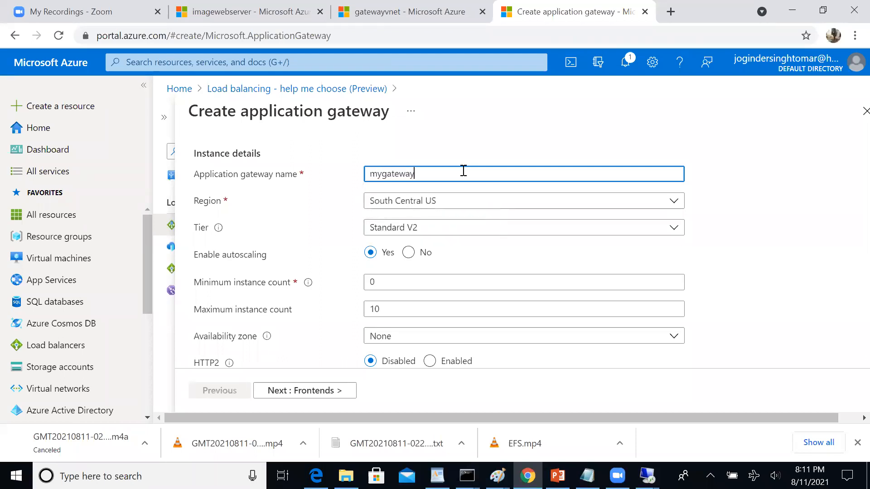
pyautogui.click(689, 137)
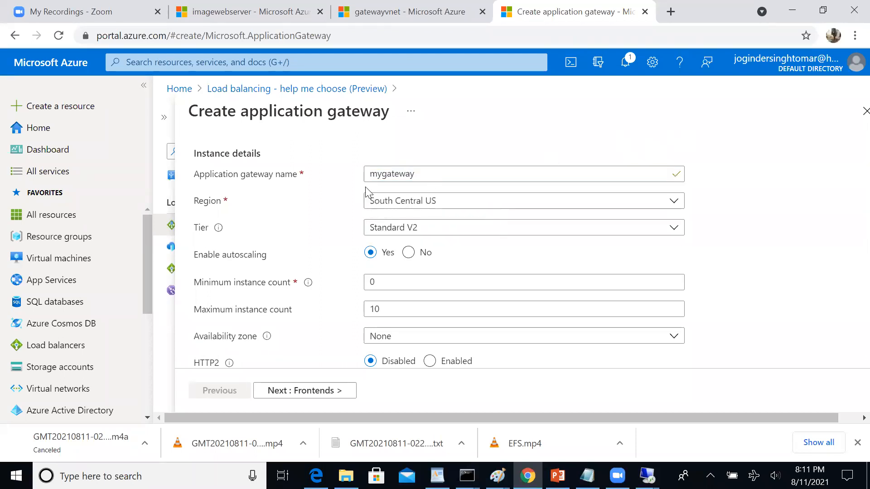
# Set the application gateway's region to East US
pyautogui.click(468, 202)
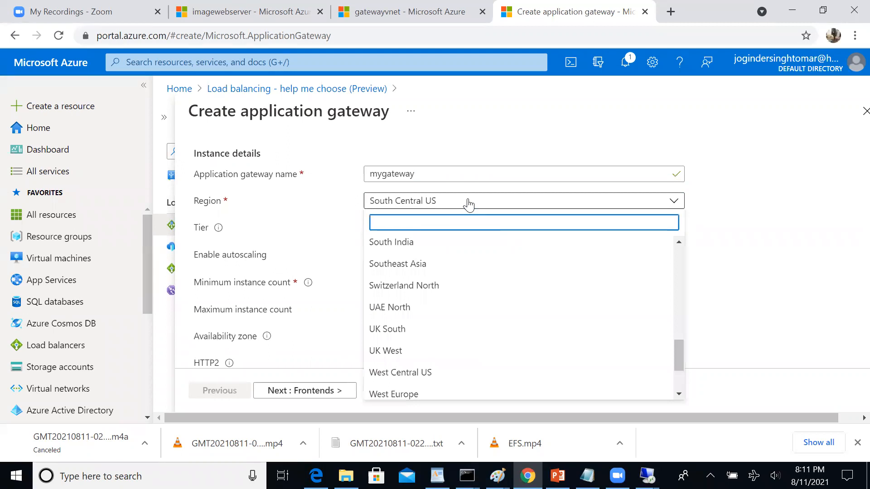
pyautogui.write('east')
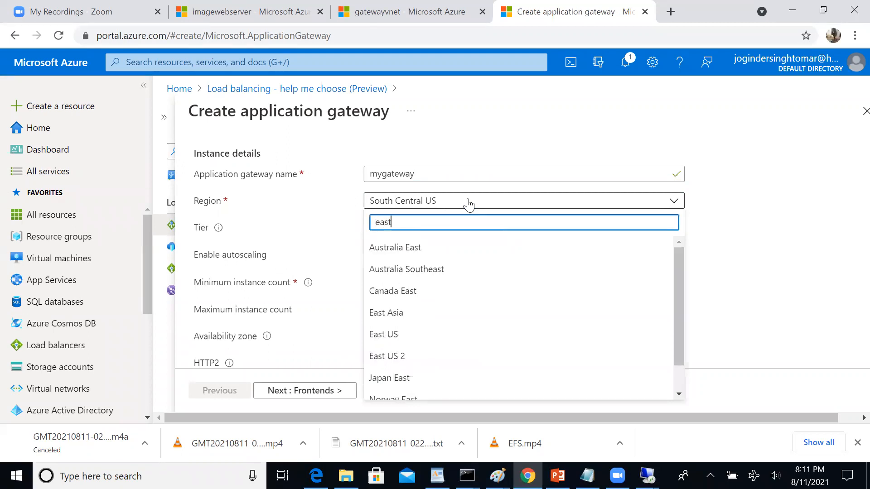
pyautogui.write('us')
pyautogui.press('BackSpace')
pyautogui.press('BackSpace')
pyautogui.write('us')
pyautogui.press('BackSpace')
pyautogui.press('BackSpace')
pyautogui.press('BackSpace')
pyautogui.press('BackSpace')
pyautogui.press('BackSpace')
pyautogui.write('ast')
pyautogui.click(425, 331)
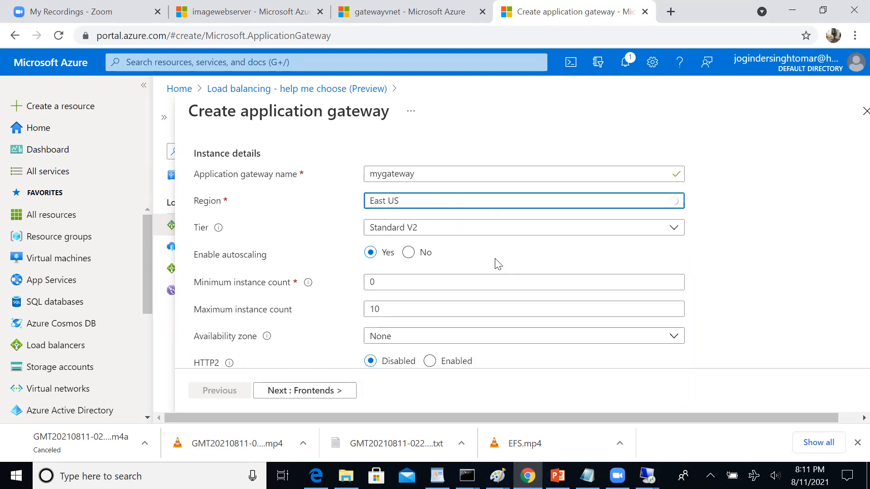
# Disable autoscaling and select gatewayvnet as the gateway's virtual network, completing the basic settings
pyautogui.scroll(-2, 395, 241)
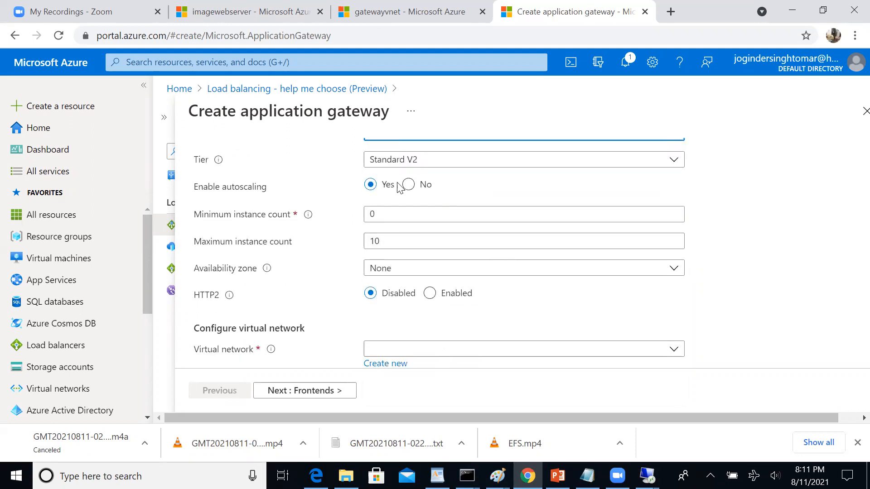
pyautogui.click(408, 185)
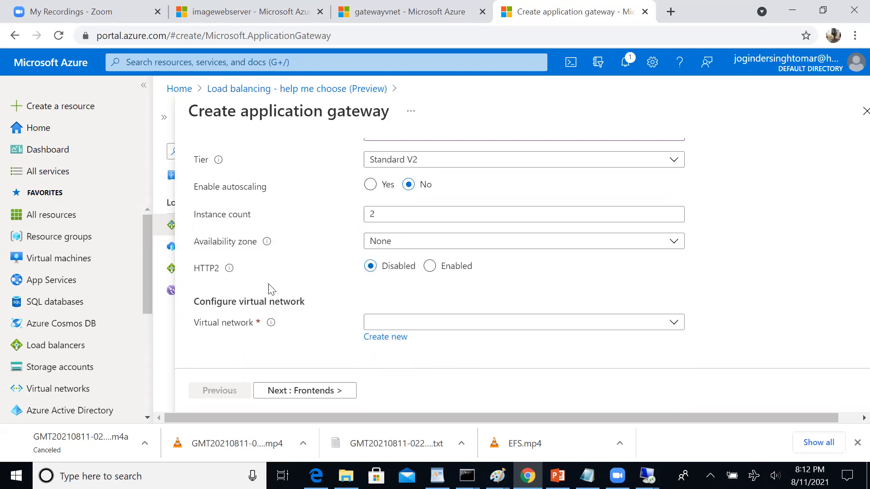
pyautogui.click(461, 325)
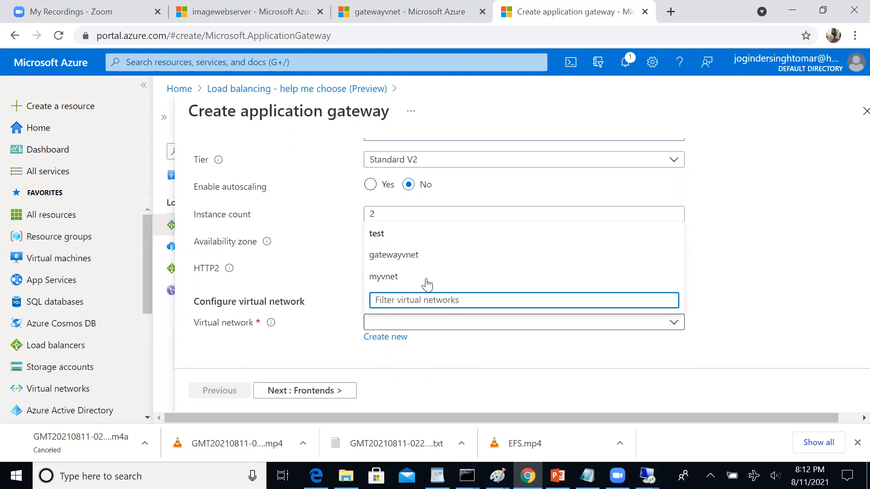
pyautogui.click(421, 256)
pyautogui.scroll(-1, 520, 285)
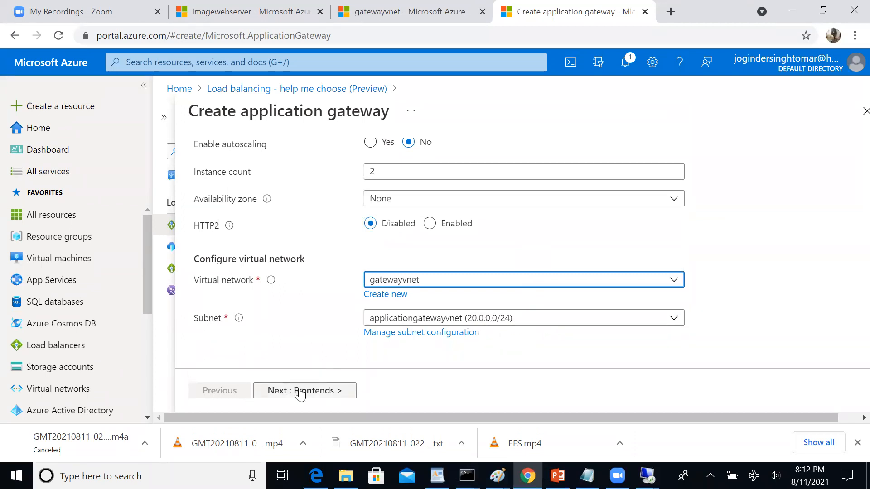
pyautogui.click(349, 393)
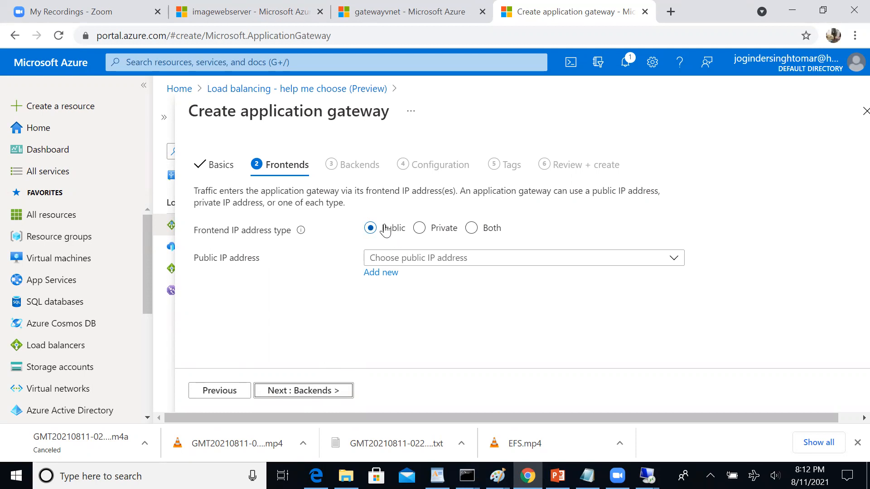
# Proceed from the frontend settings to the backends and start adding a backend pool named image
pyautogui.click(298, 392)
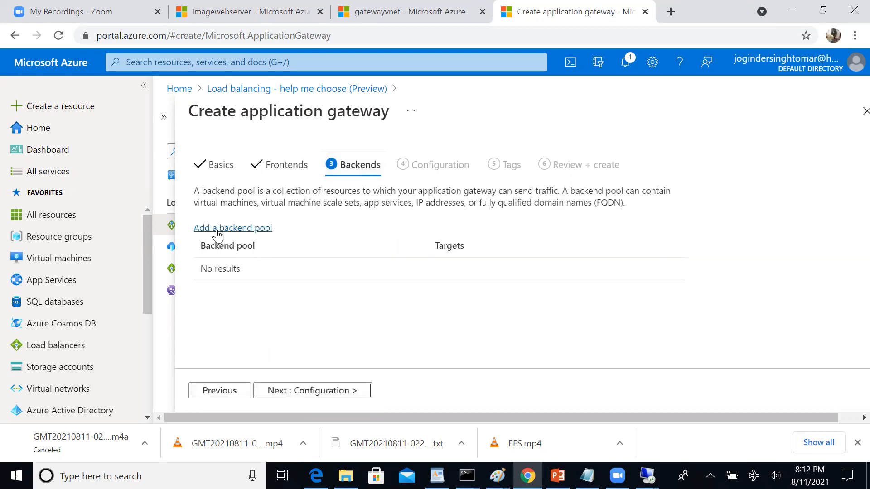
pyautogui.click(221, 228)
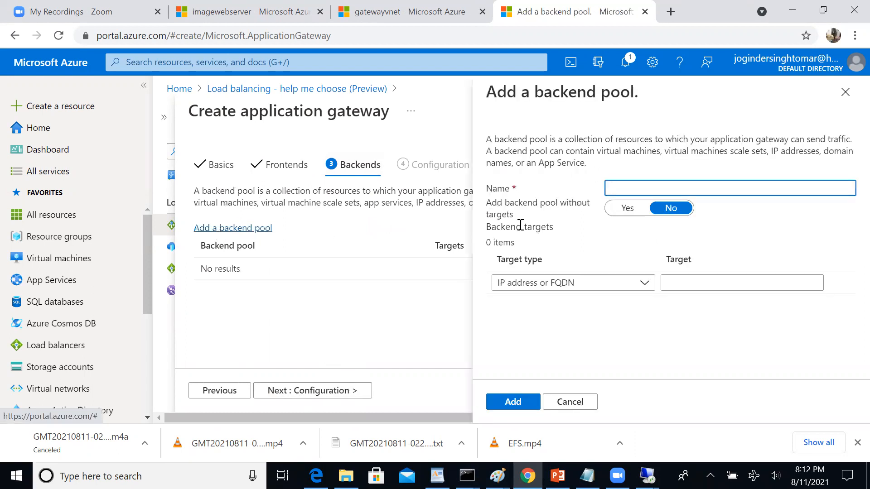
pyautogui.click(633, 187)
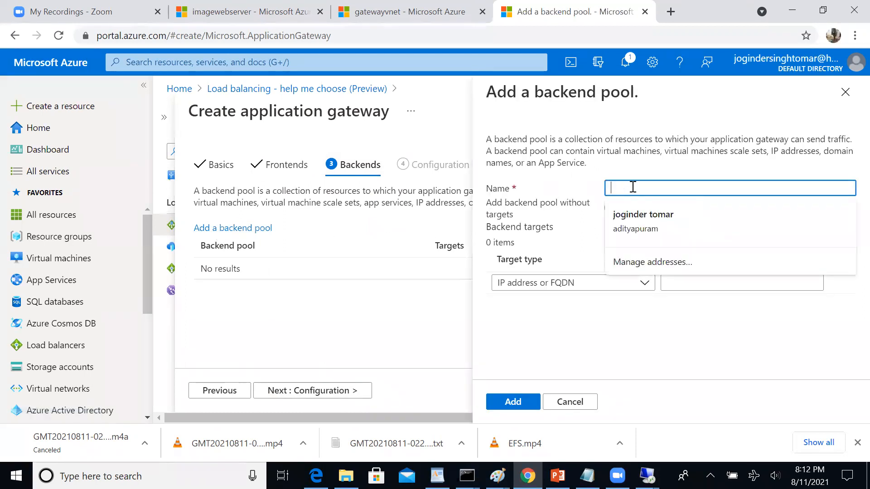
pyautogui.click(542, 163)
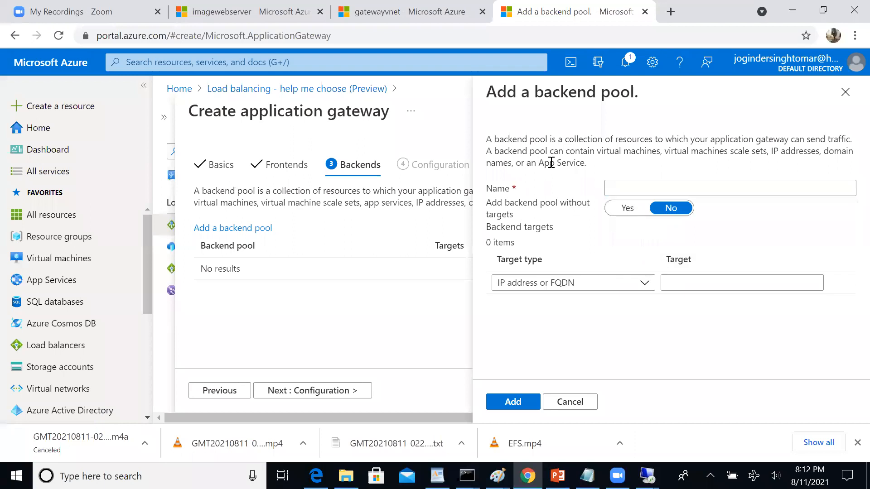
pyautogui.click(630, 185)
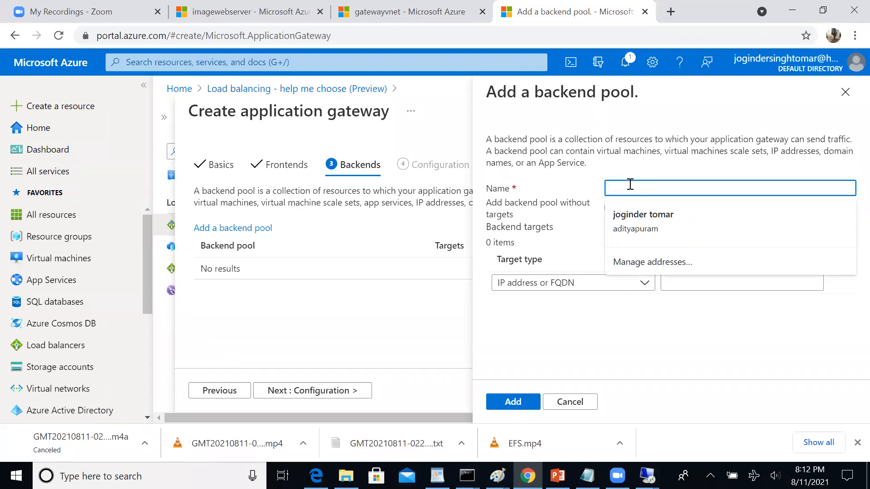
pyautogui.write('iamge')
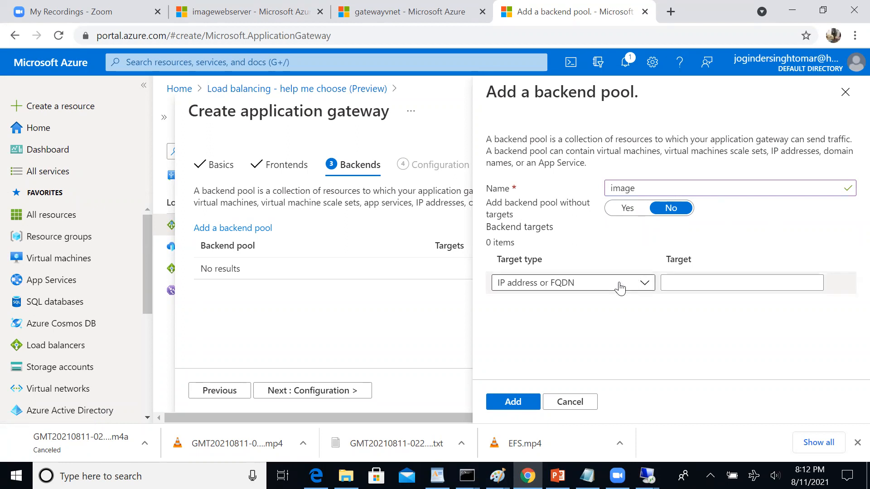
# Try to pick a virtual machine as the image backend pool's target, and discard the unsaved pool
pyautogui.click(640, 284)
pyautogui.click(537, 330)
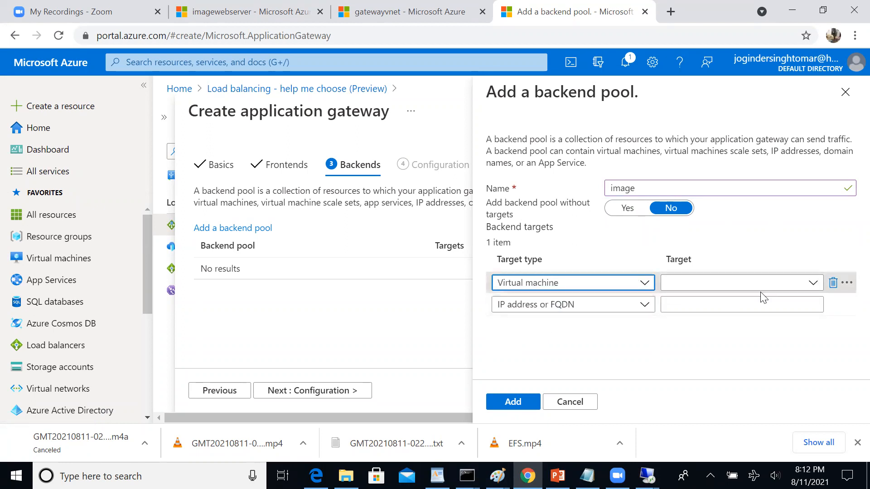
pyautogui.click(782, 287)
pyautogui.click(809, 287)
pyautogui.click(809, 286)
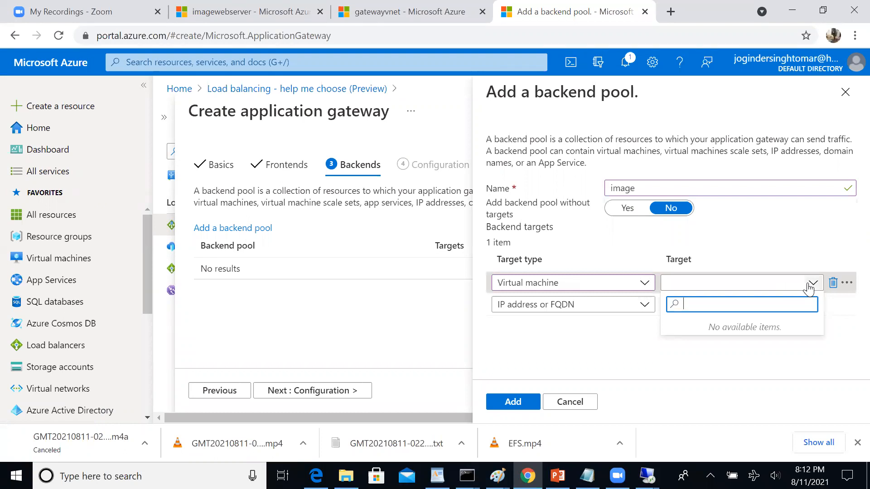
pyautogui.click(809, 286)
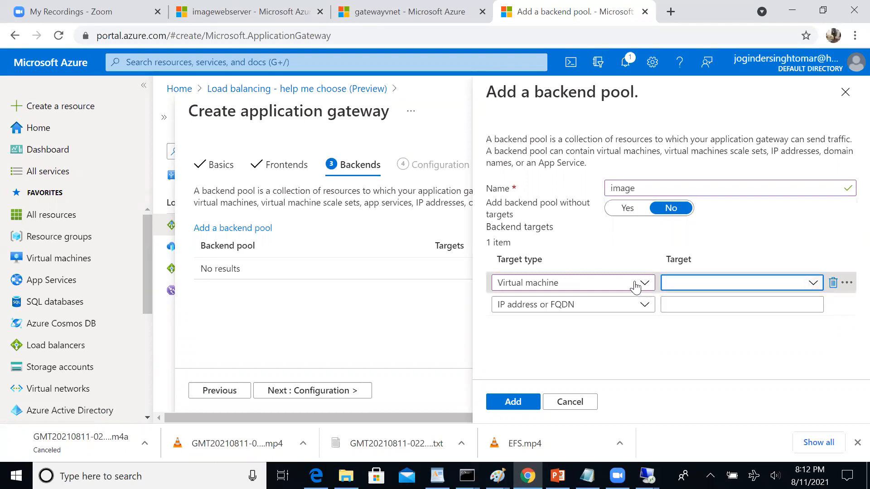
pyautogui.click(641, 283)
pyautogui.click(544, 332)
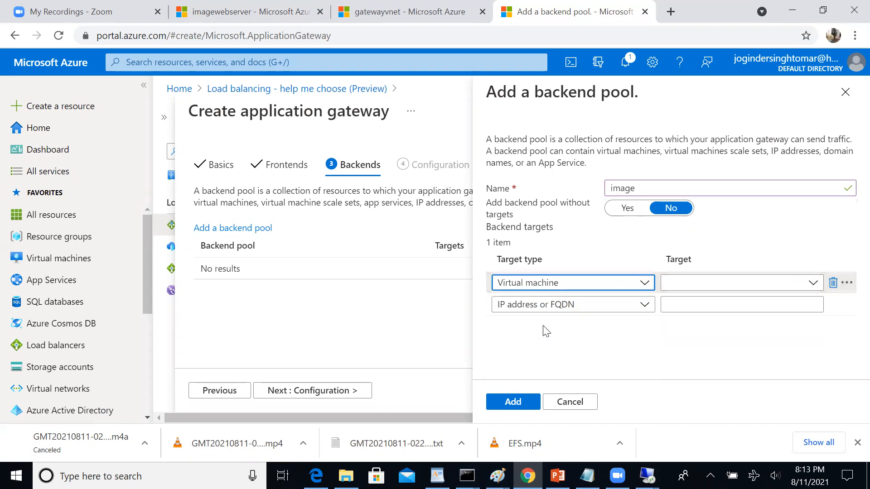
pyautogui.click(588, 326)
pyautogui.click(641, 286)
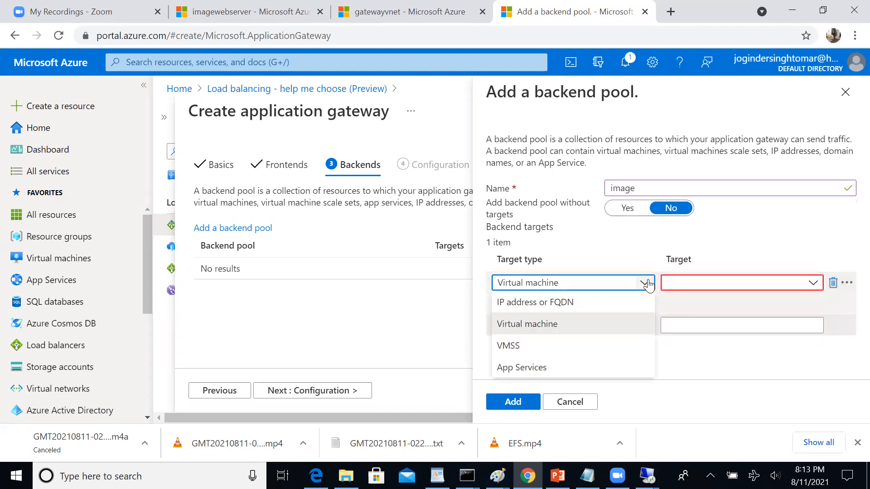
pyautogui.click(552, 329)
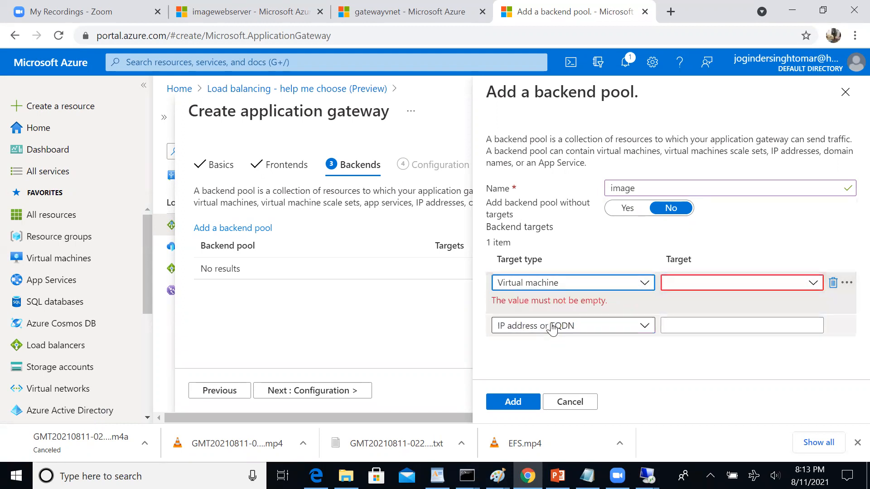
pyautogui.click(641, 283)
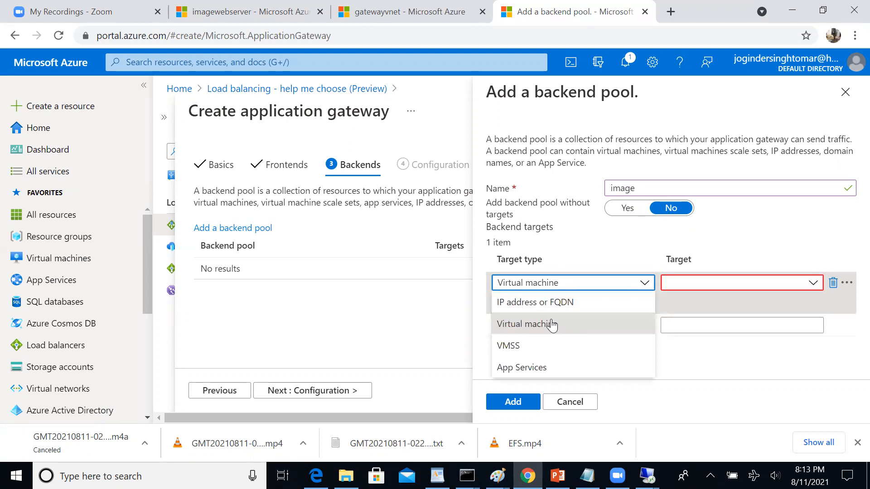
pyautogui.click(552, 325)
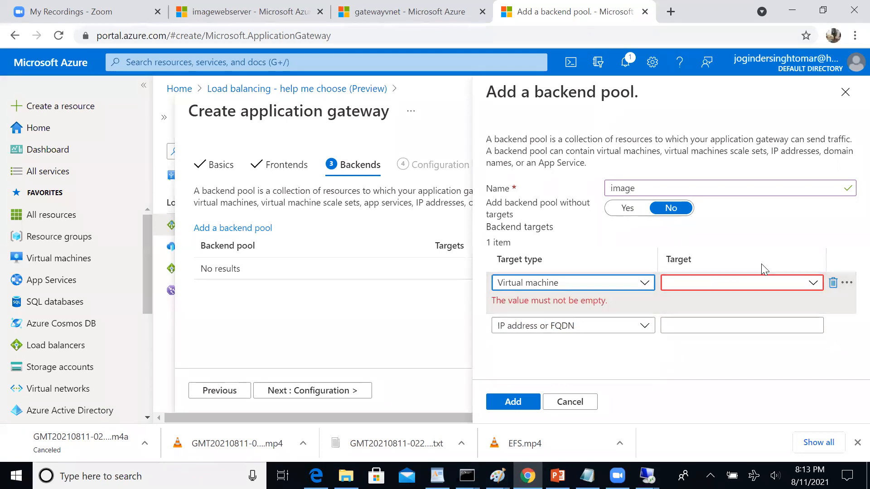
pyautogui.click(812, 284)
pyautogui.click(813, 284)
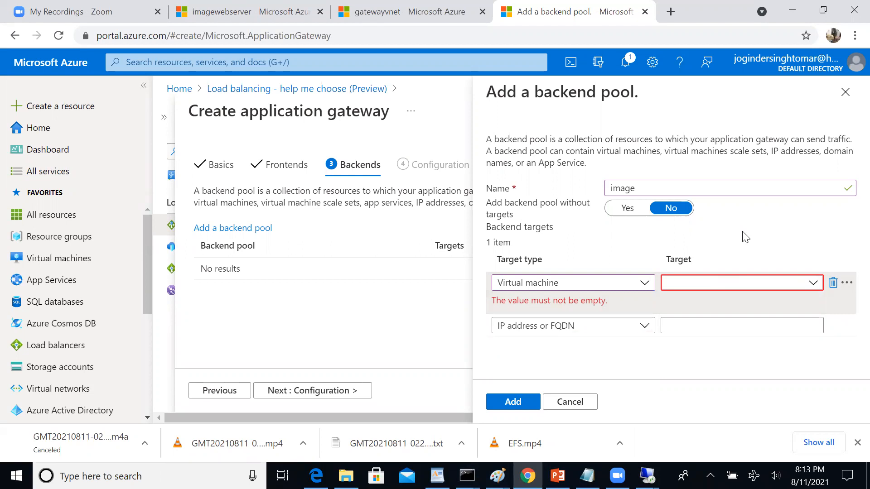
pyautogui.click(812, 283)
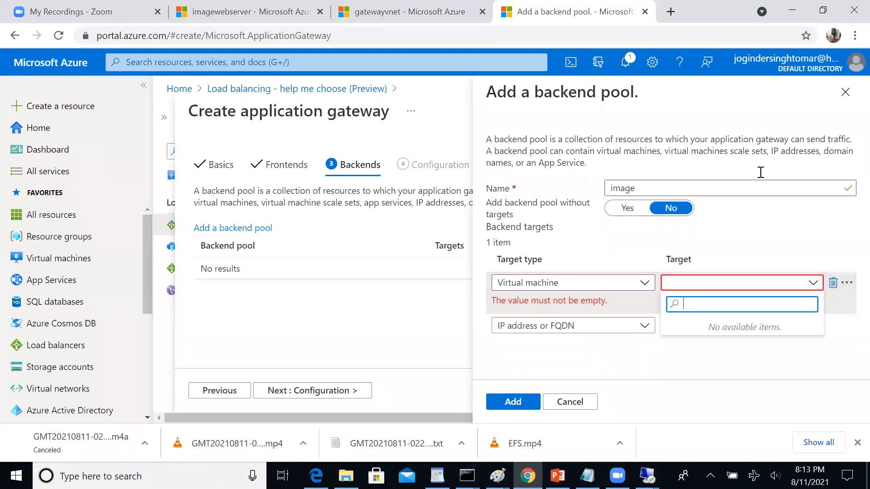
pyautogui.click(845, 100)
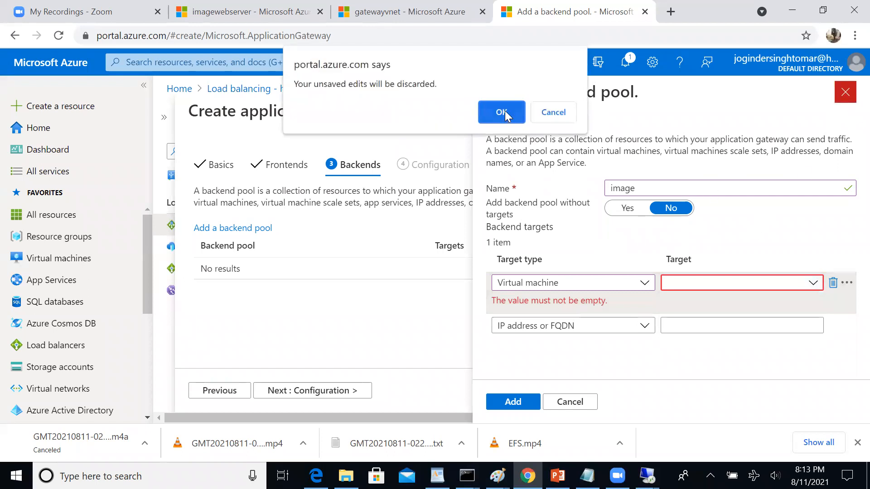
pyautogui.click(508, 112)
# Open the subnet list of the myvnet virtual network
pyautogui.click(403, 12)
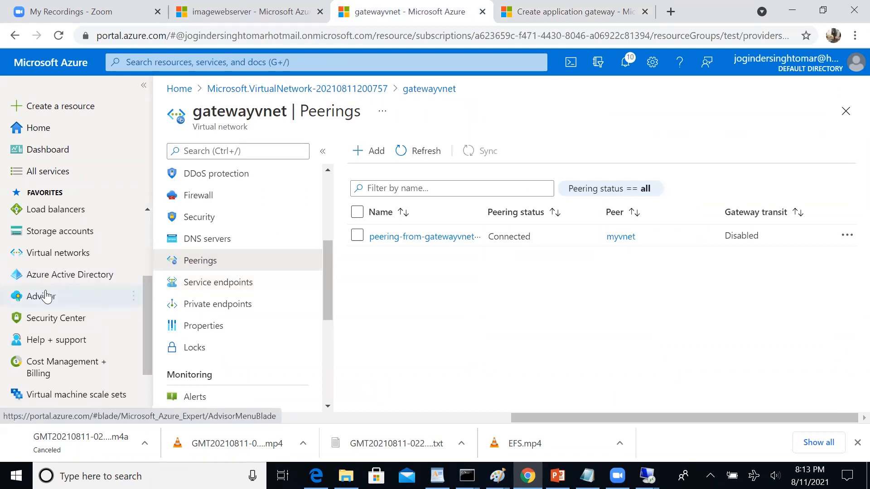
pyautogui.click(74, 253)
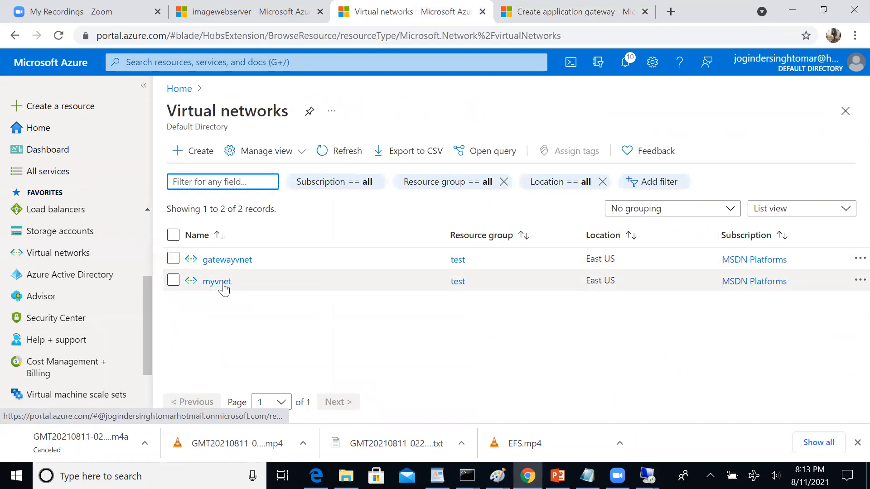
pyautogui.click(217, 281)
pyautogui.scroll(-1, 416, 245)
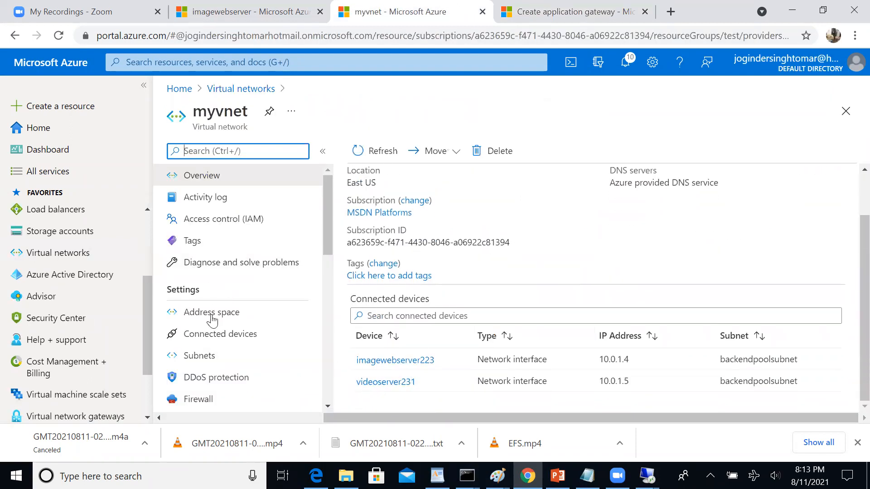
pyautogui.click(198, 355)
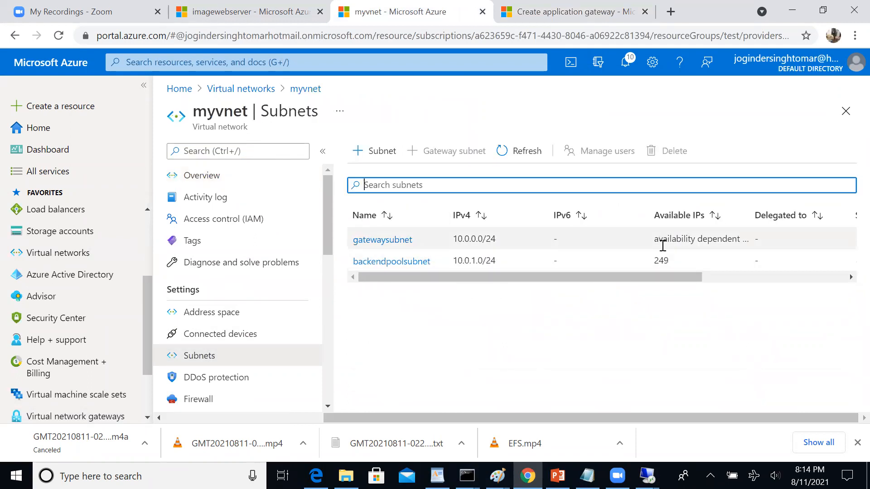
# Add a subnet named hellosubnet to myvnet, keeping the default 10.0.2.0/24 address range
pyautogui.click(359, 153)
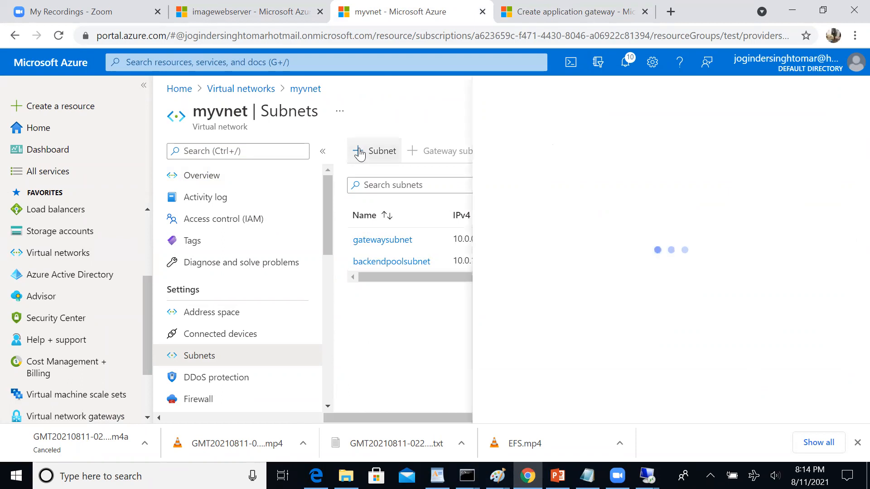
pyautogui.click(546, 156)
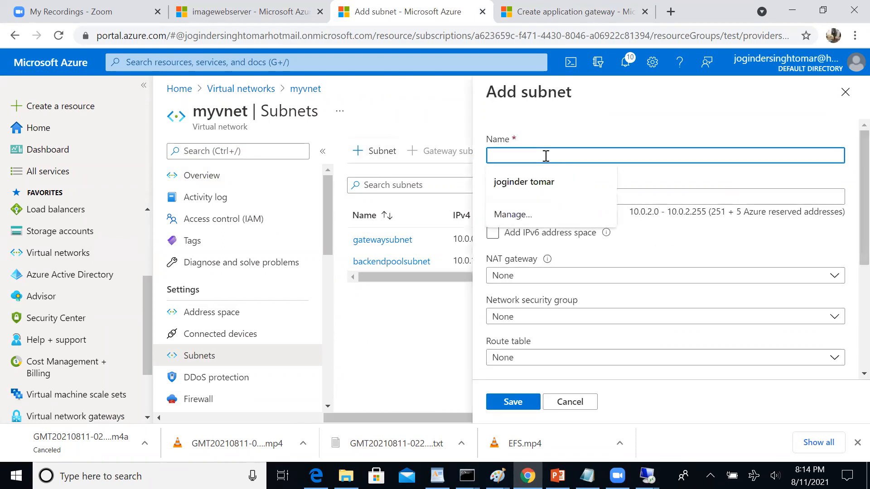
pyautogui.write('hellosubnet')
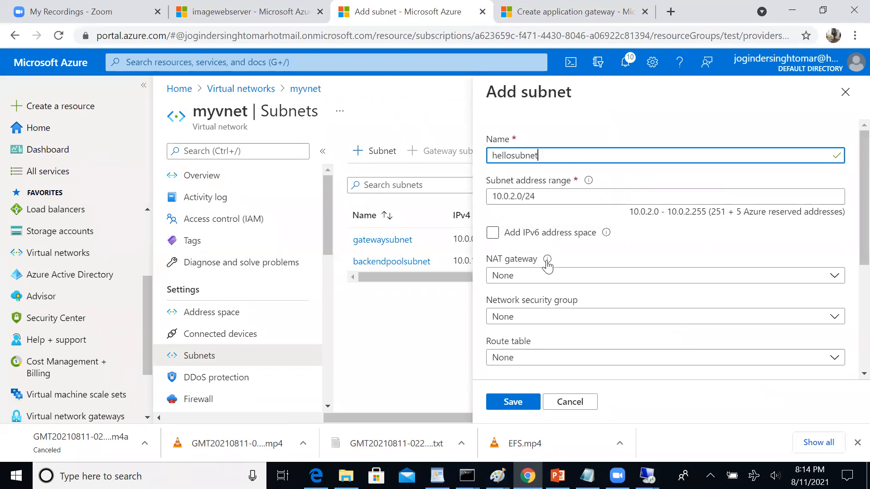
pyautogui.scroll(-3, 543, 312)
pyautogui.scroll(-2, 584, 272)
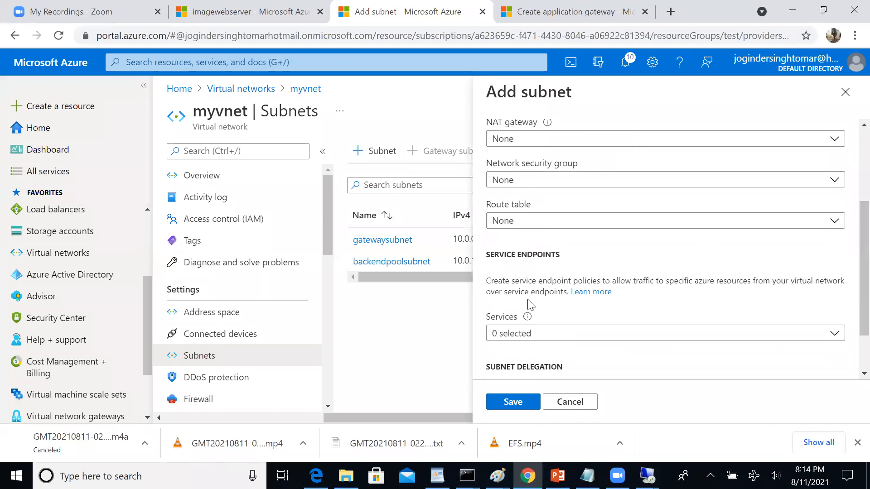
pyautogui.click(521, 406)
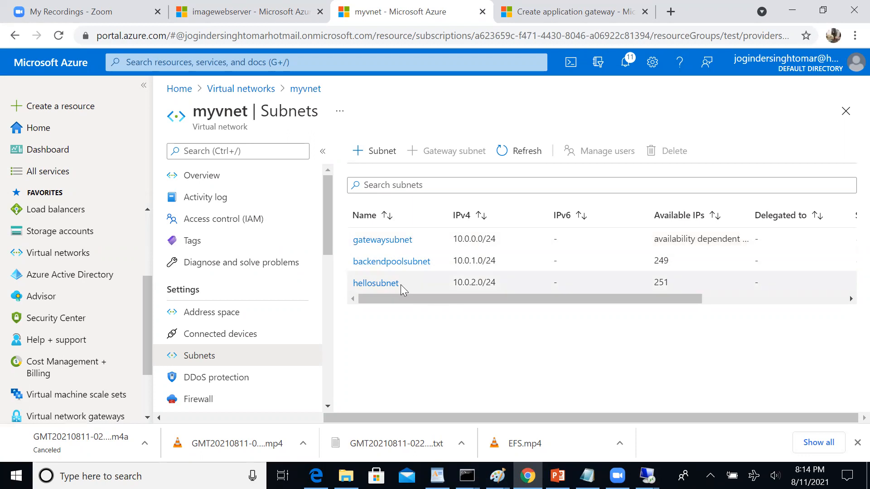
# Abandon the unfinished application gateway and start creating a new one from the Application Gateway service
pyautogui.click(564, 10)
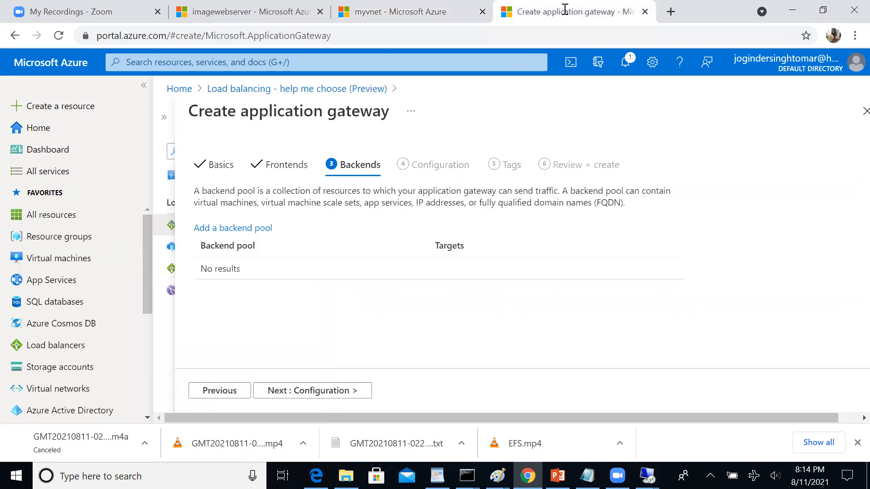
pyautogui.click(866, 111)
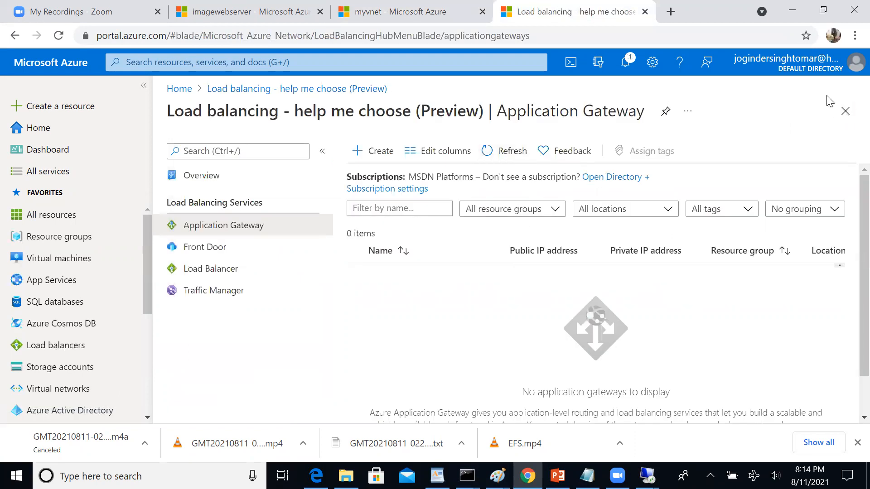
pyautogui.click(846, 111)
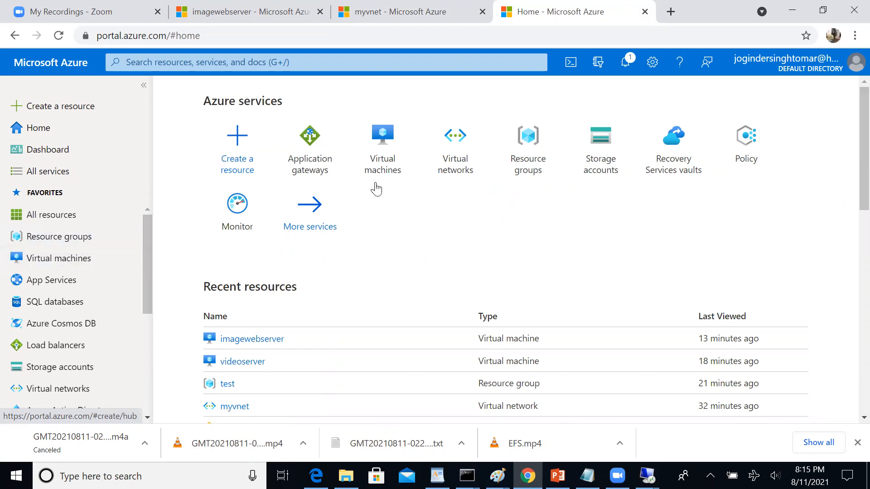
pyautogui.click(310, 150)
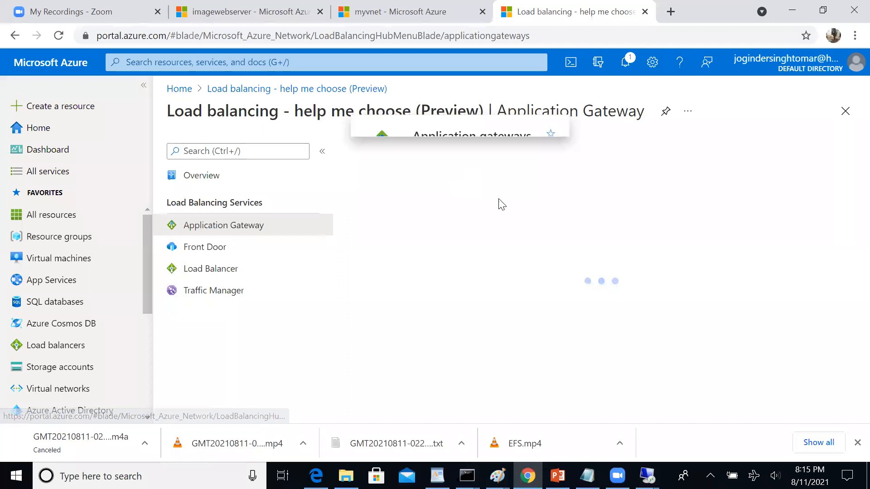
pyautogui.click(363, 153)
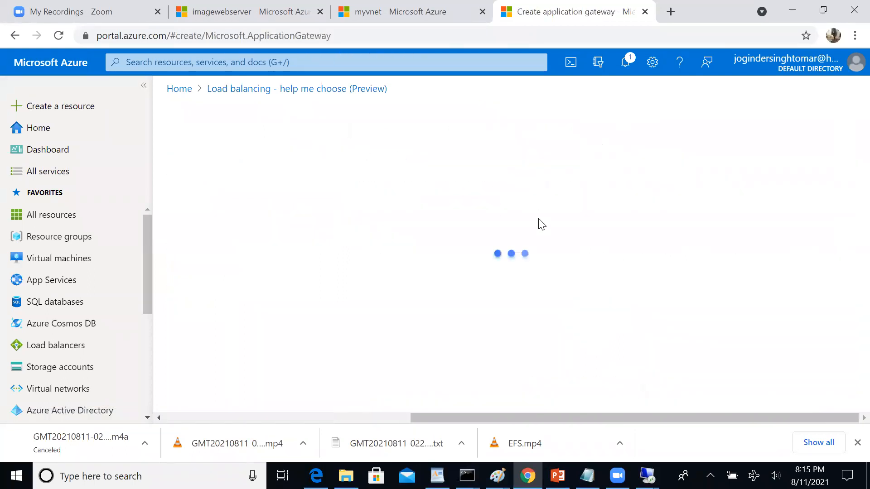
pyautogui.click(523, 111)
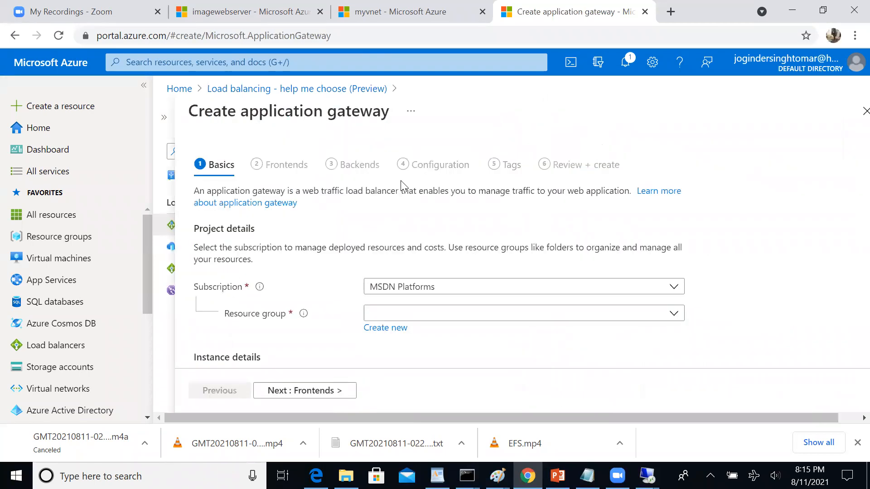
# Select the test resource group for the new application gateway and name the gateway testgateway
pyautogui.scroll(-2, 488, 261)
pyautogui.click(489, 249)
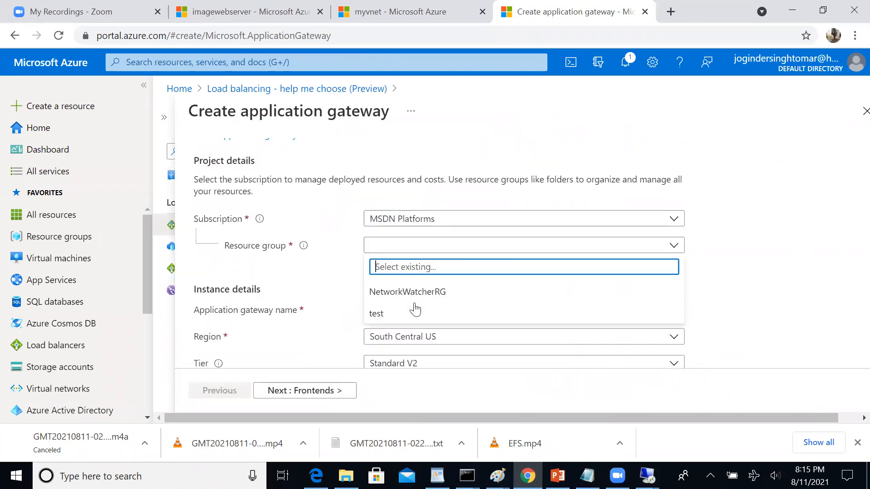
pyautogui.click(398, 311)
pyautogui.scroll(-2, 426, 272)
pyautogui.click(394, 245)
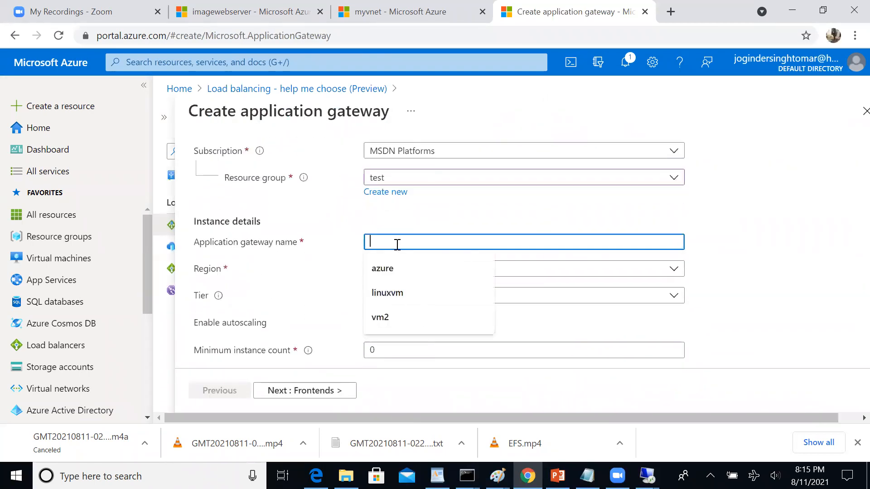
pyautogui.click(435, 248)
pyautogui.write('testgateway')
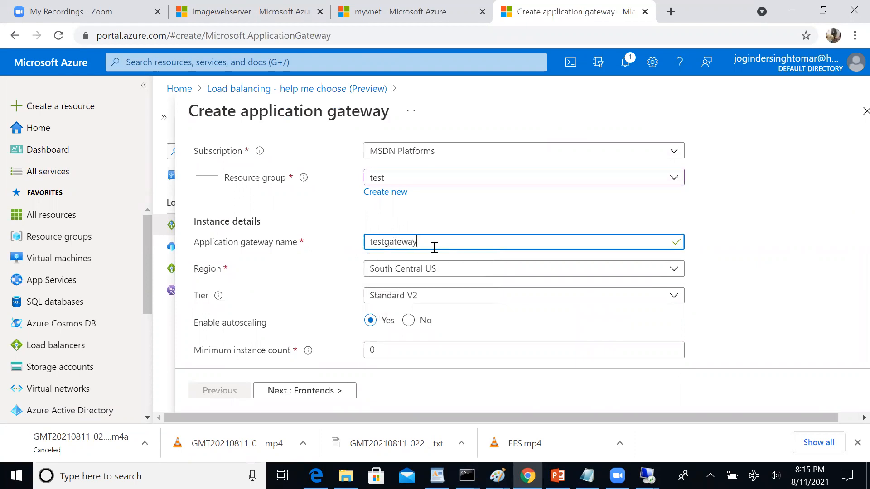
# Set testgateway's region to East US
pyautogui.scroll(-2, 535, 213)
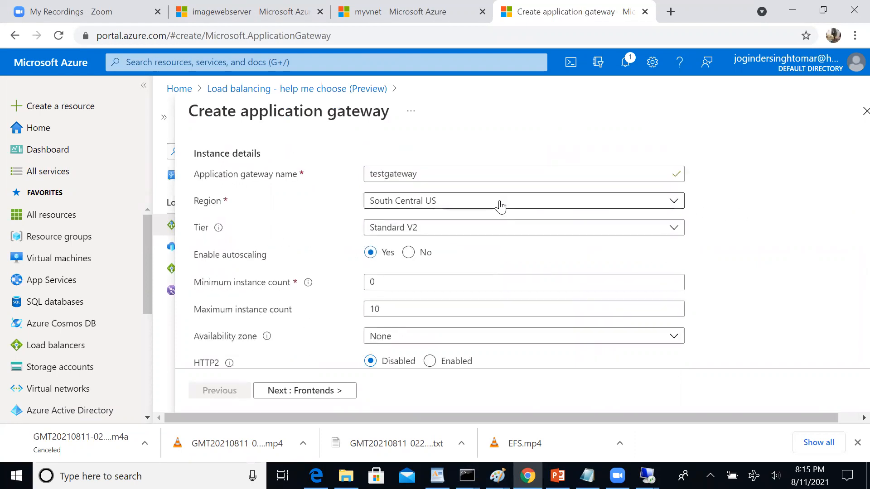
pyautogui.click(500, 204)
pyautogui.write('east')
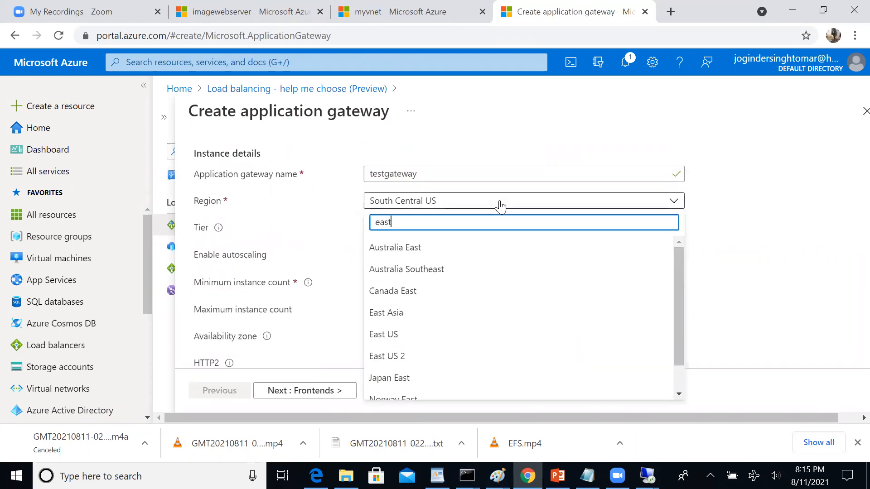
pyautogui.write(' us')
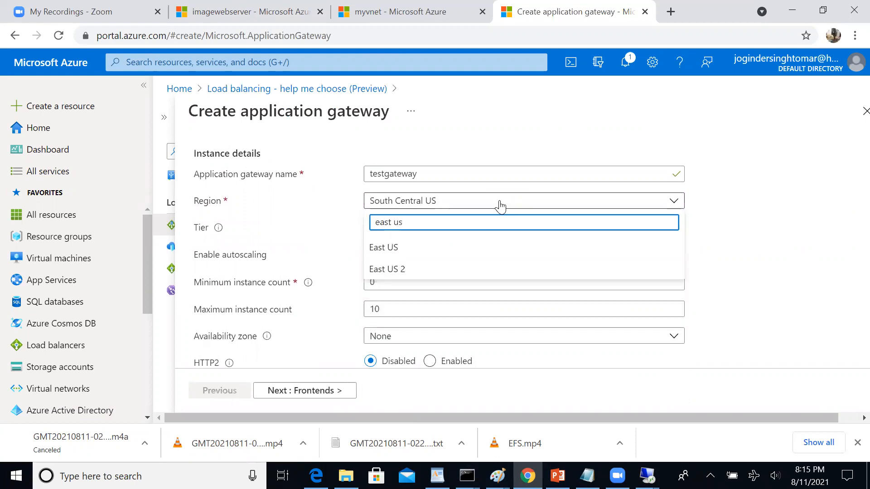
pyautogui.click(398, 248)
# Disable autoscaling for testgateway and select myvnet as its virtual network
pyautogui.scroll(-1, 503, 254)
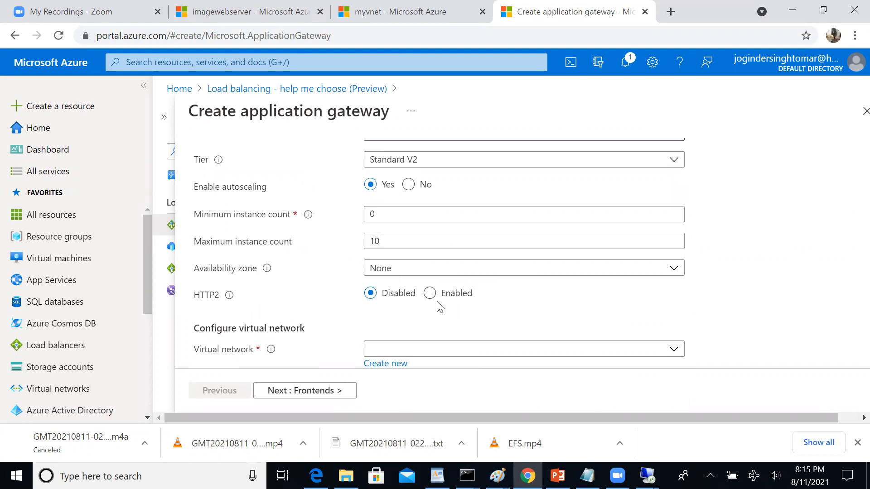
pyautogui.moveTo(431, 297); pyautogui.dragTo(294, 307)
pyautogui.scroll(1, 413, 258)
pyautogui.click(408, 252)
pyautogui.scroll(-1, 417, 275)
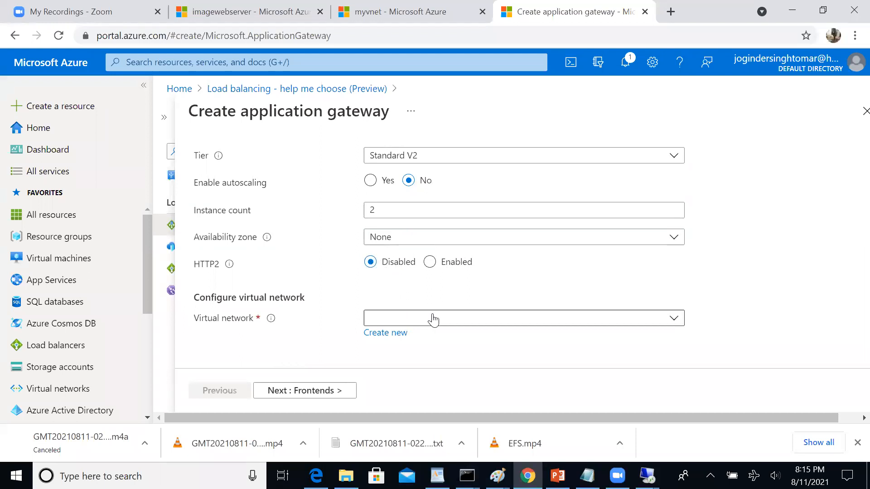
pyautogui.click(433, 319)
pyautogui.click(397, 272)
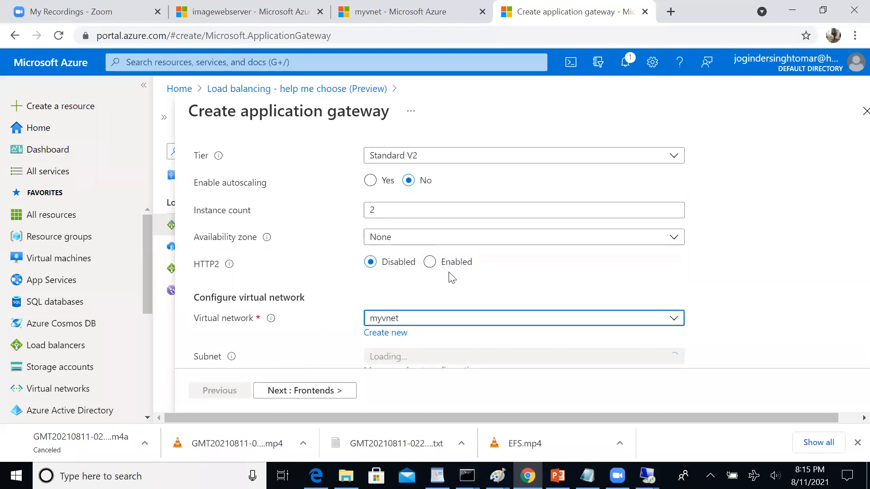
# Select hellosubnet (10.0.2.0/24) as the gateway's subnet and continue to the frontend configuration
pyautogui.scroll(-1, 507, 300)
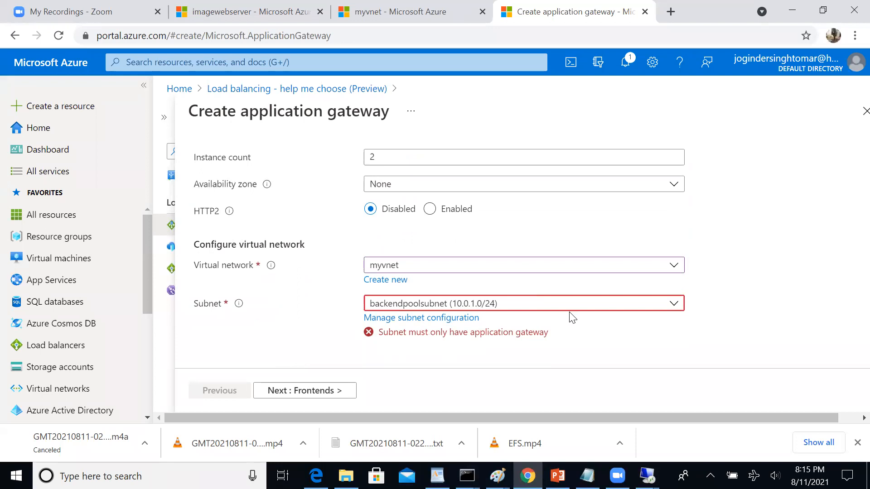
pyautogui.click(589, 307)
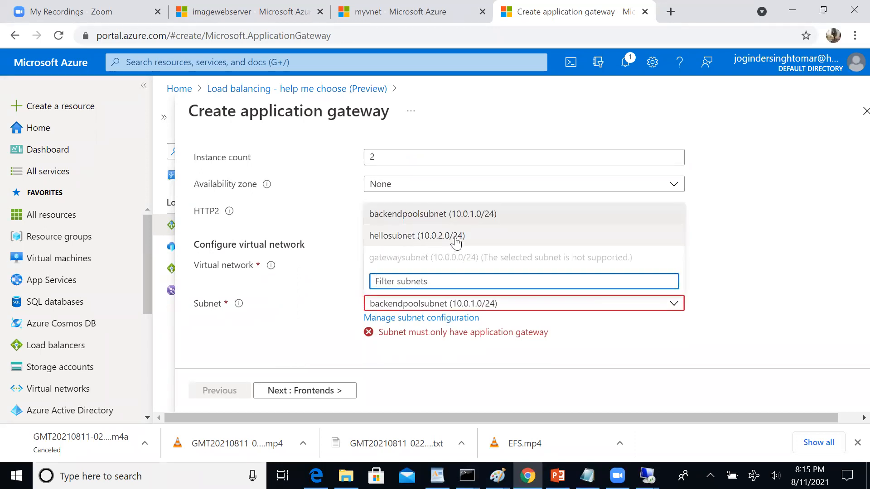
pyautogui.click(440, 236)
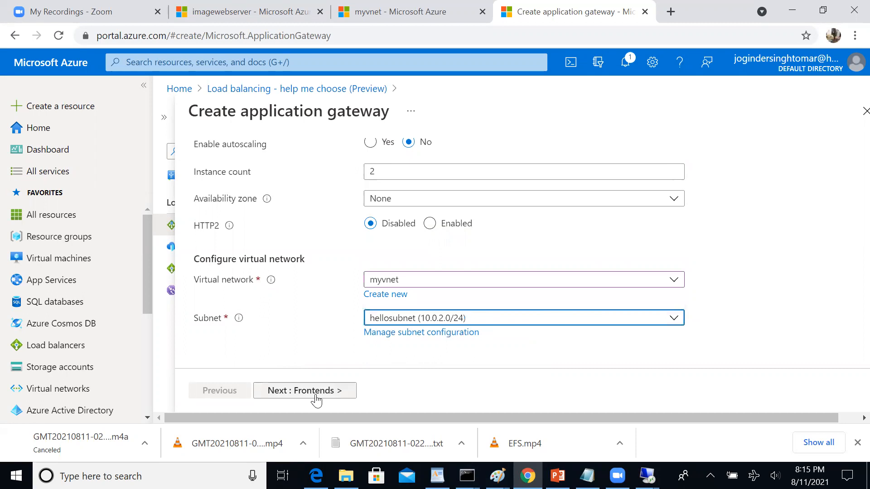
pyautogui.click(338, 393)
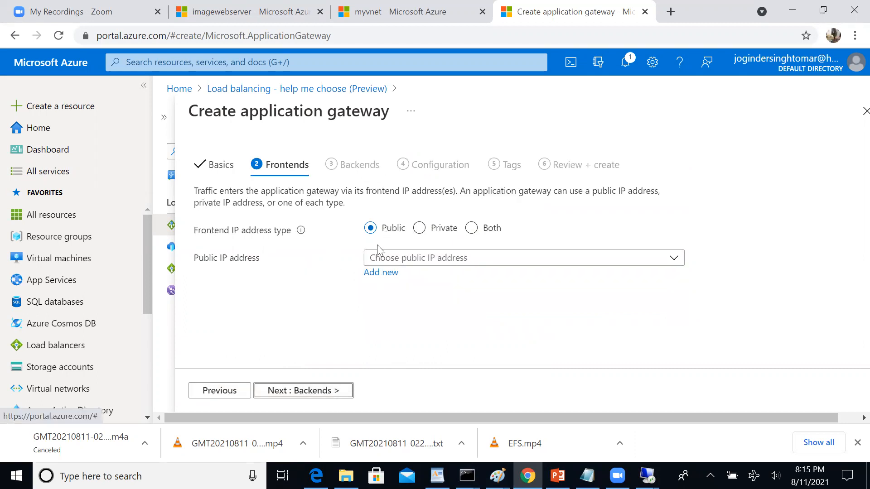
# Create a new public IP address named pip for the gateway's frontend and continue to the backend configuration
pyautogui.click(386, 273)
pyautogui.click(498, 150)
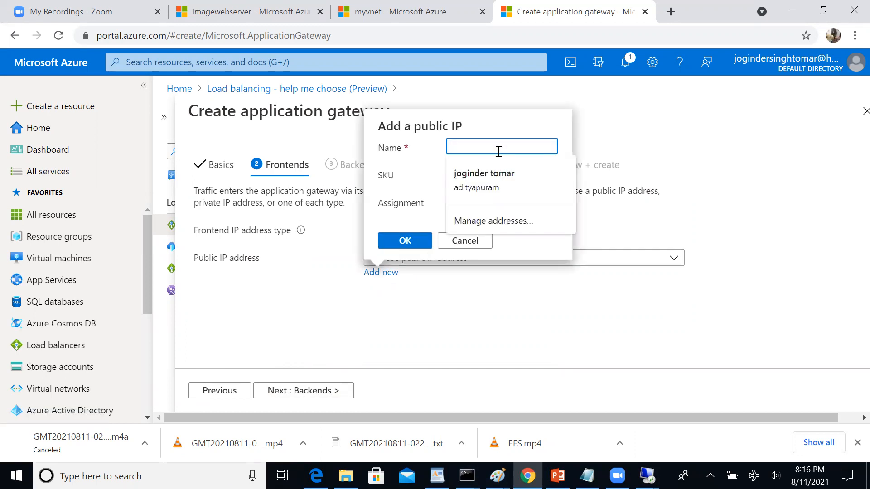
pyautogui.write('pip')
pyautogui.click(400, 247)
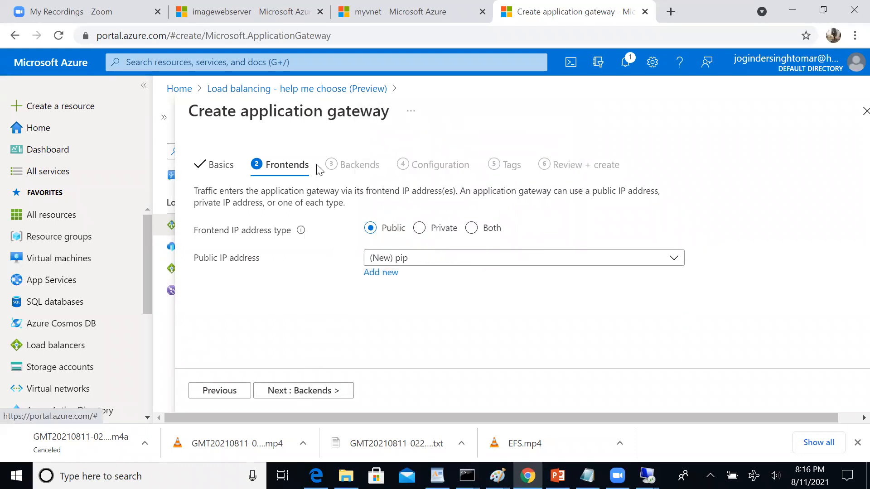
pyautogui.click(308, 391)
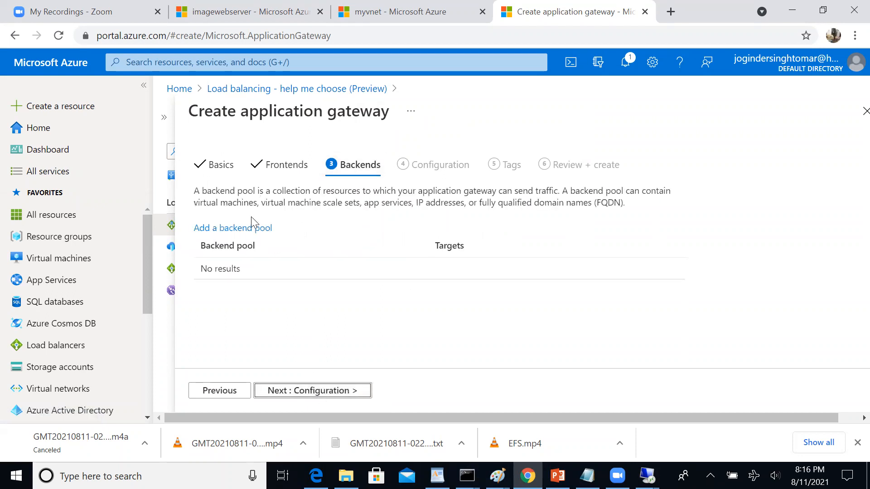
# Add a backend pool named image with the virtual machine target imagewebserver223 (10.0.1.4)
pyautogui.click(232, 229)
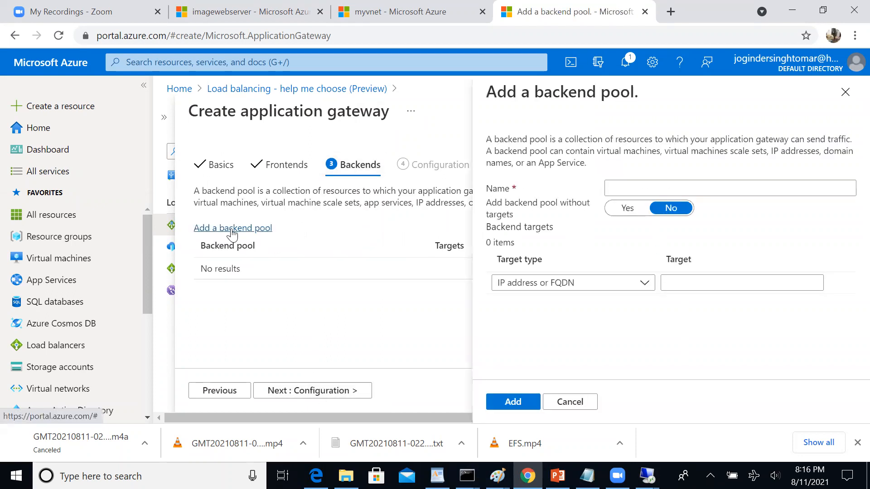
pyautogui.click(672, 191)
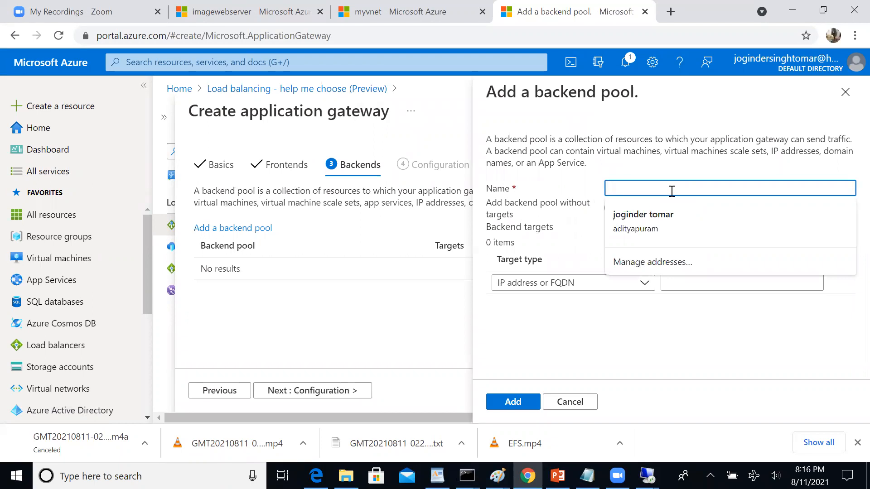
pyautogui.write('iamge')
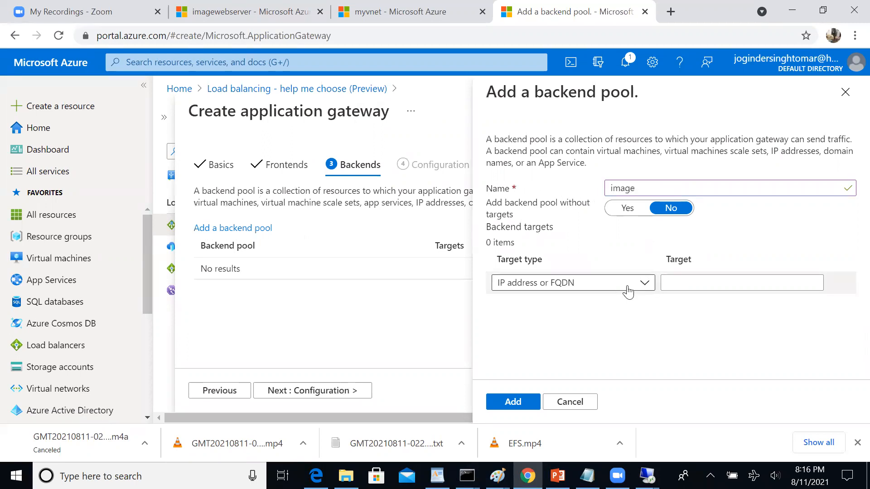
pyautogui.click(642, 283)
pyautogui.click(565, 323)
pyautogui.click(739, 284)
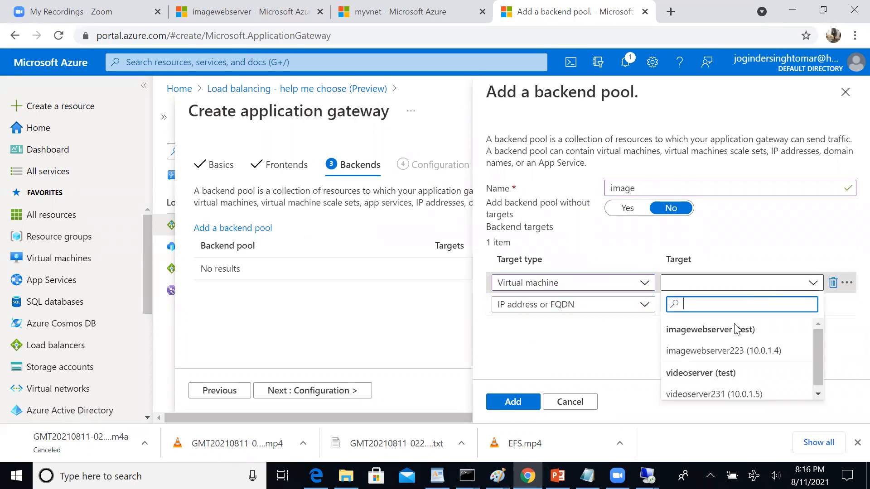
pyautogui.click(742, 353)
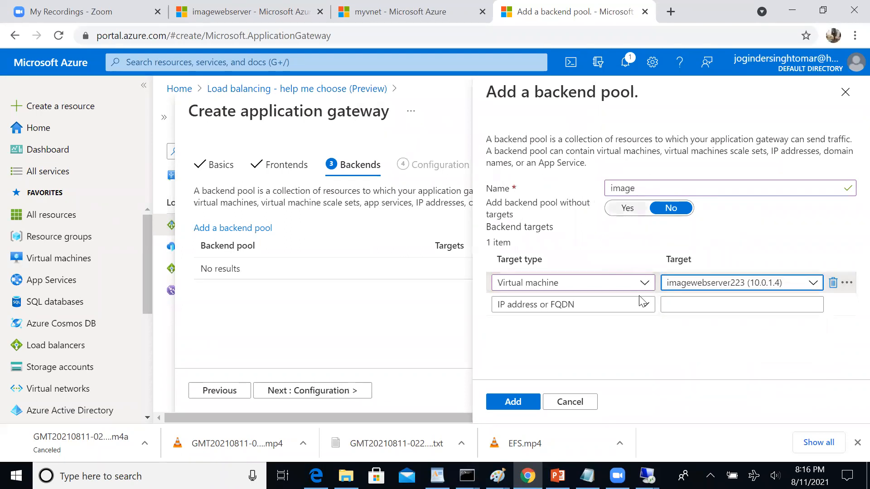
pyautogui.click(510, 403)
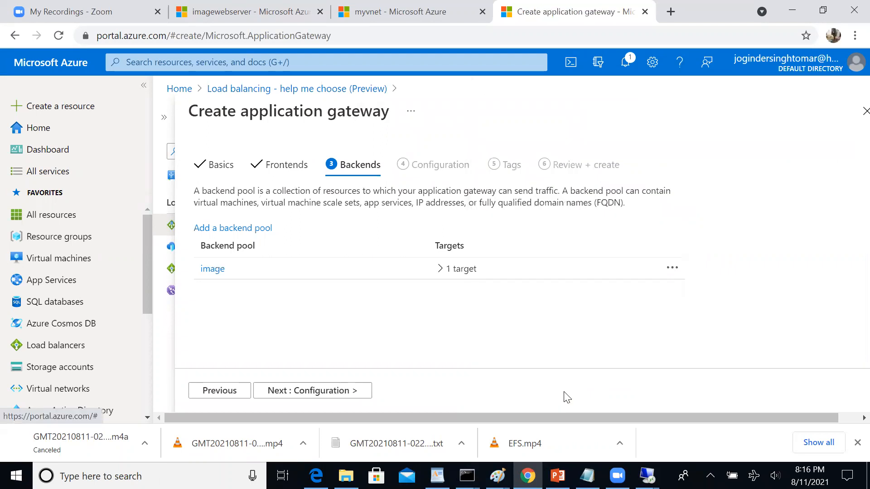
# Add a backend pool named video with the virtual machine target videoserver231 (10.0.1.5) and continue to the routing configuration
pyautogui.click(235, 233)
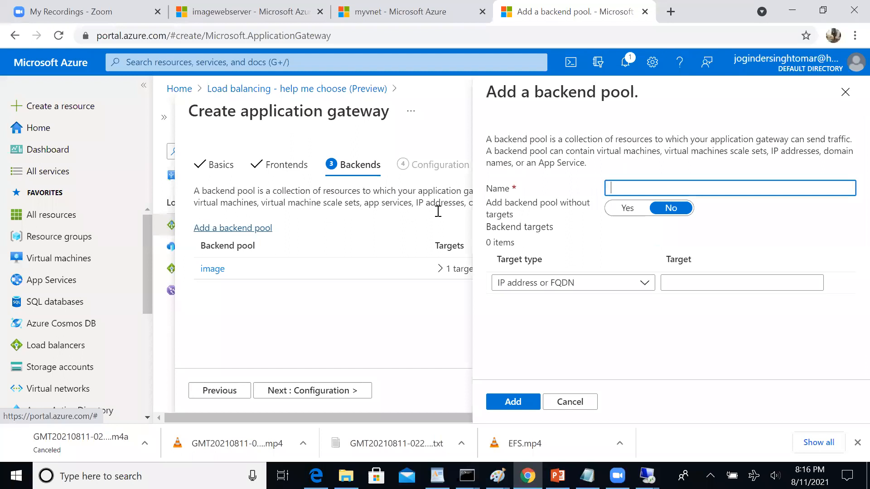
pyautogui.click(701, 185)
pyautogui.write('video')
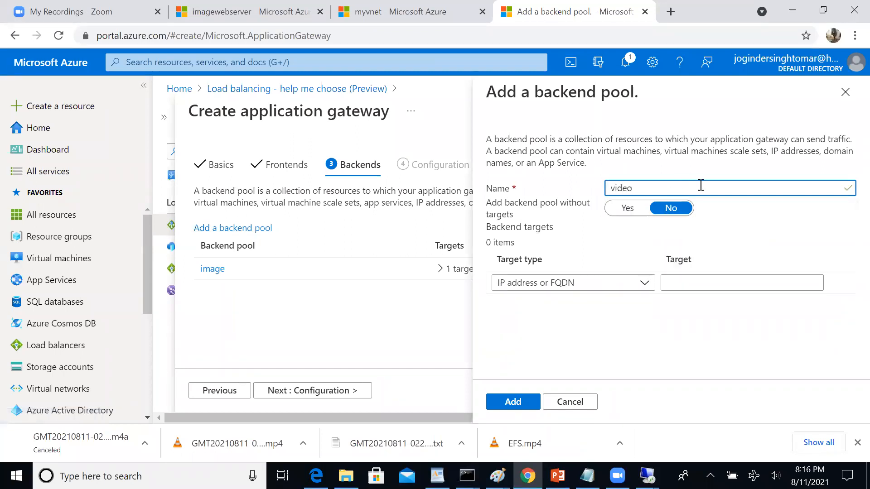
pyautogui.click(644, 283)
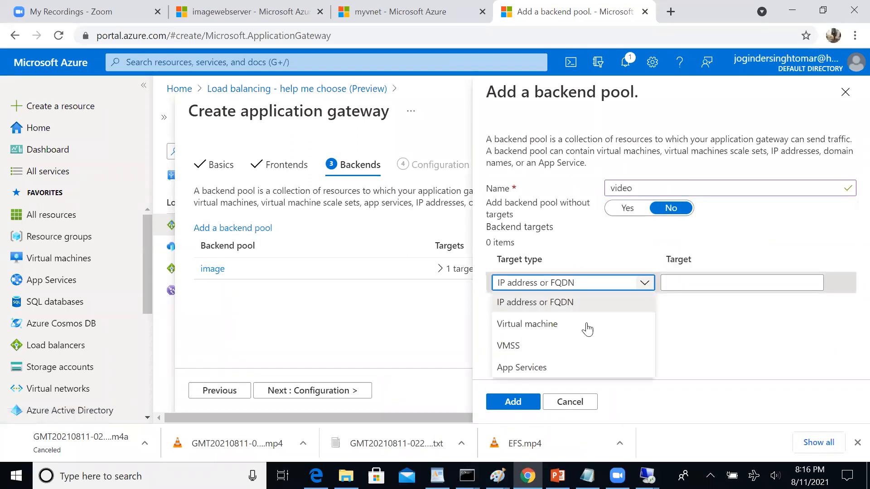
pyautogui.click(550, 332)
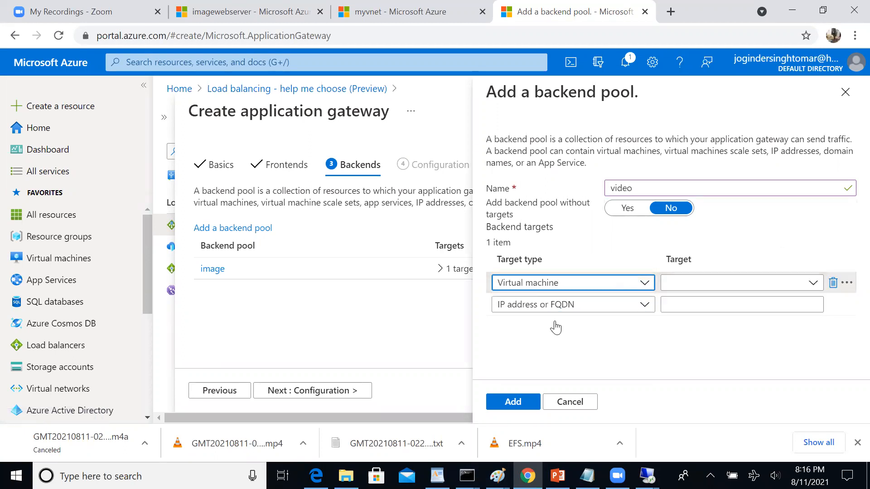
pyautogui.click(807, 283)
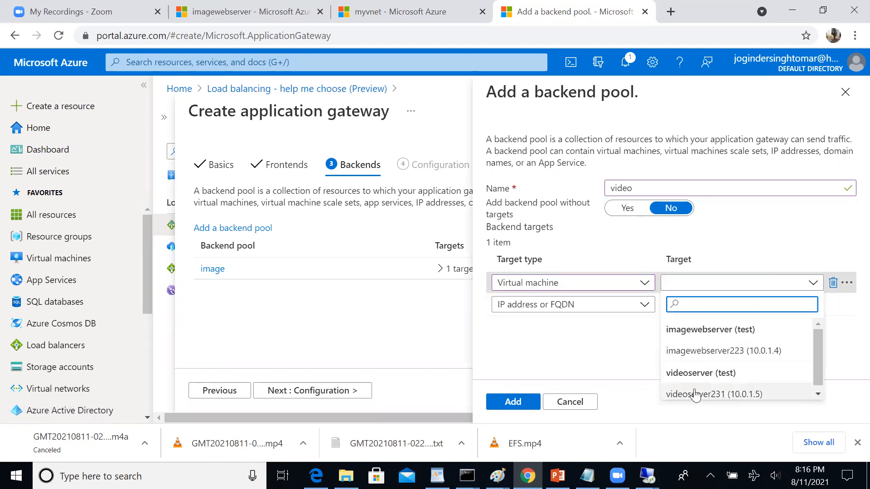
pyautogui.click(731, 395)
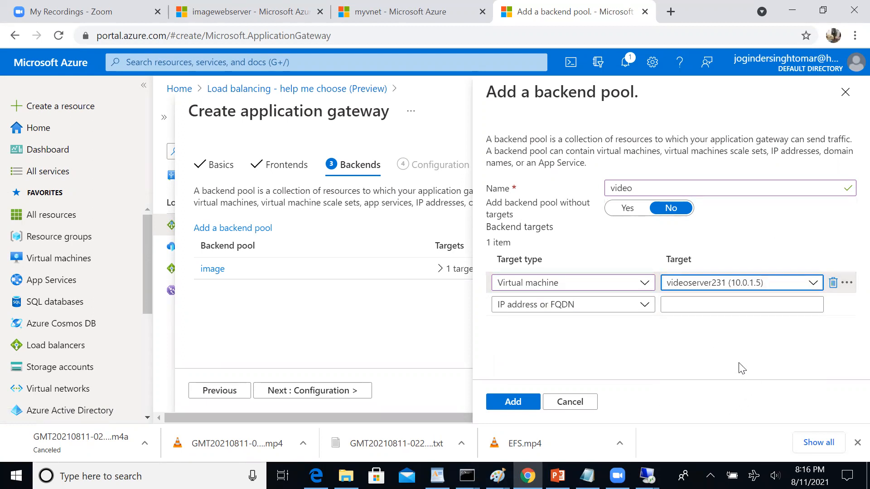
pyautogui.click(535, 404)
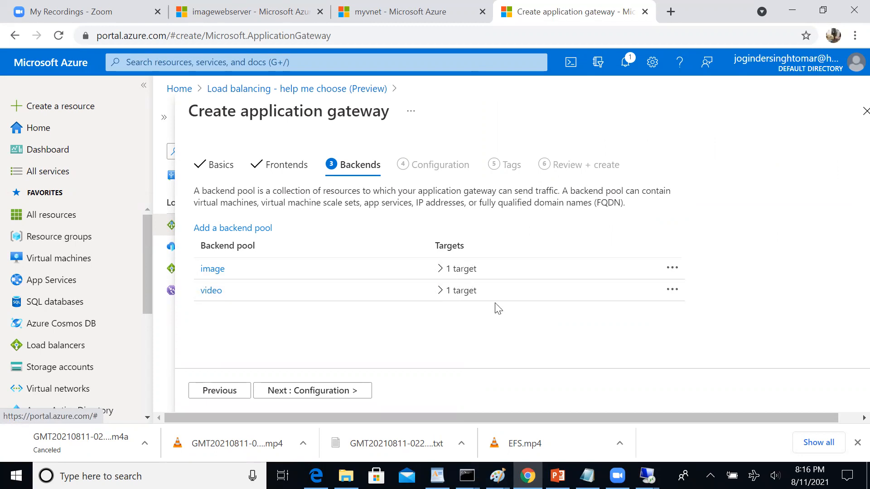
pyautogui.click(363, 394)
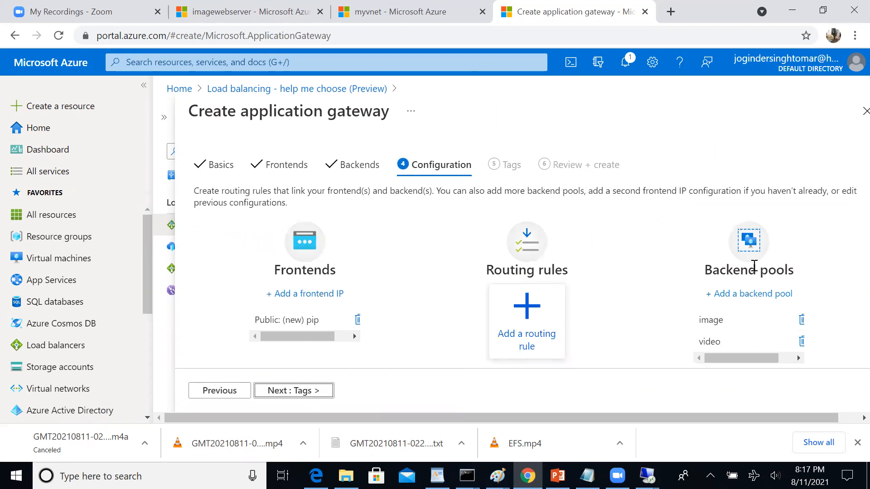
# Start a routing rule named rule1 with a listener named RT1 on the Public frontend IP
pyautogui.click(532, 311)
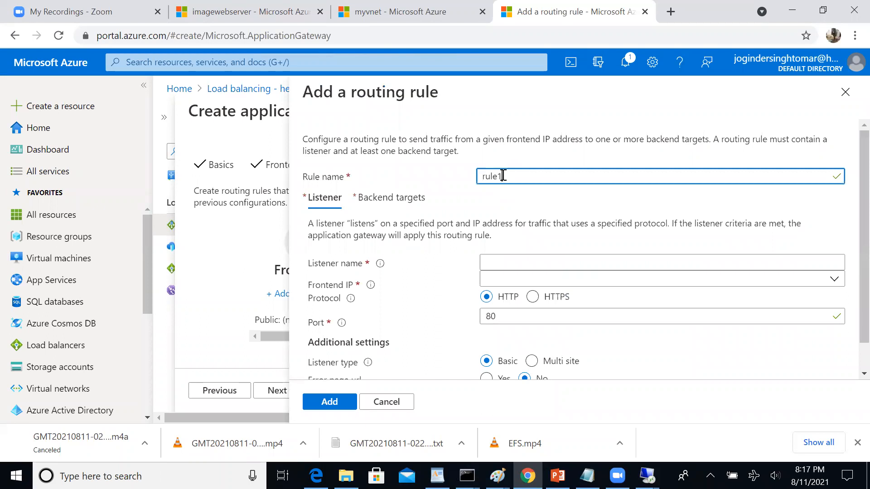
pyautogui.click(506, 261)
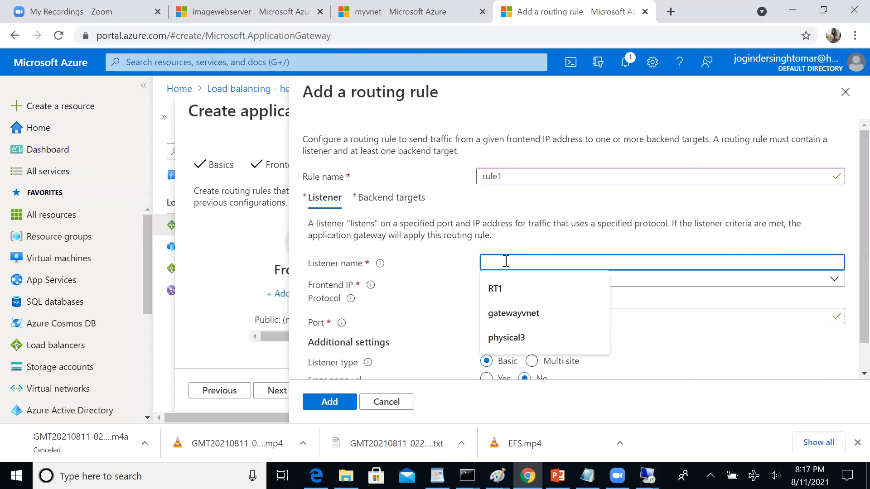
pyautogui.click(497, 290)
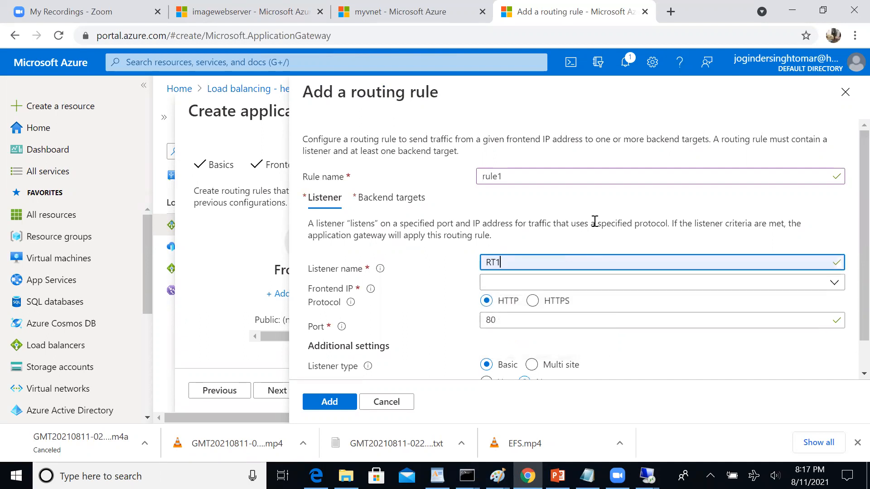
pyautogui.click(496, 284)
pyautogui.click(500, 309)
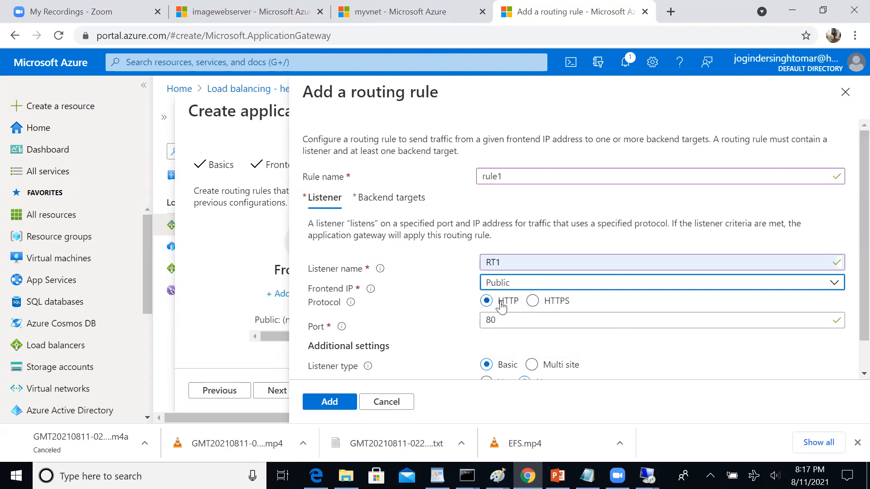
pyautogui.scroll(-1, 502, 325)
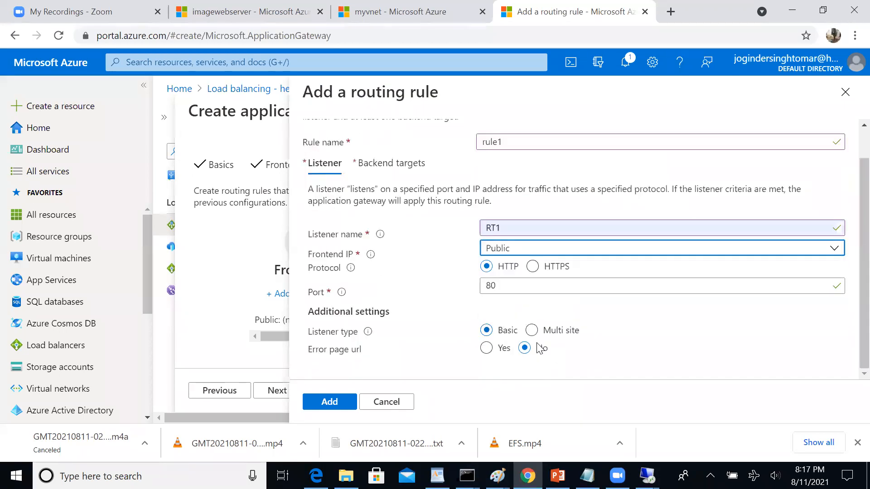
pyautogui.scroll(1, 454, 313)
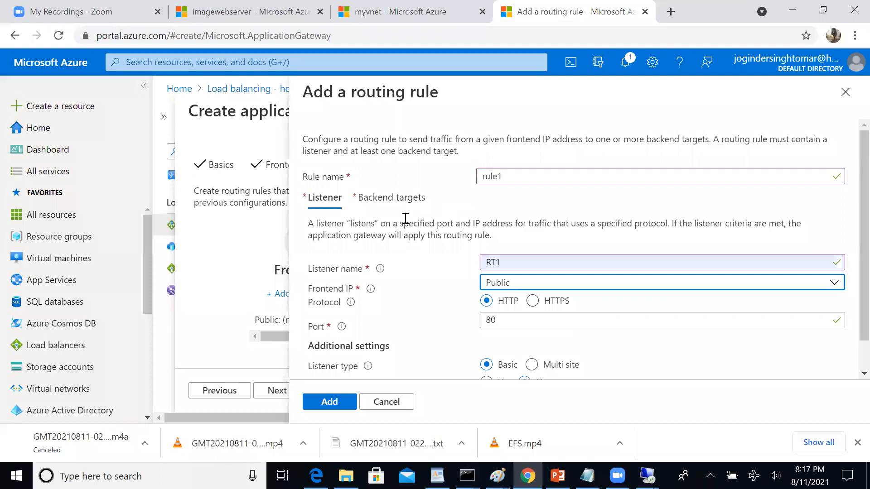
# Set the backend target of rule1 to the image backend pool
pyautogui.click(383, 204)
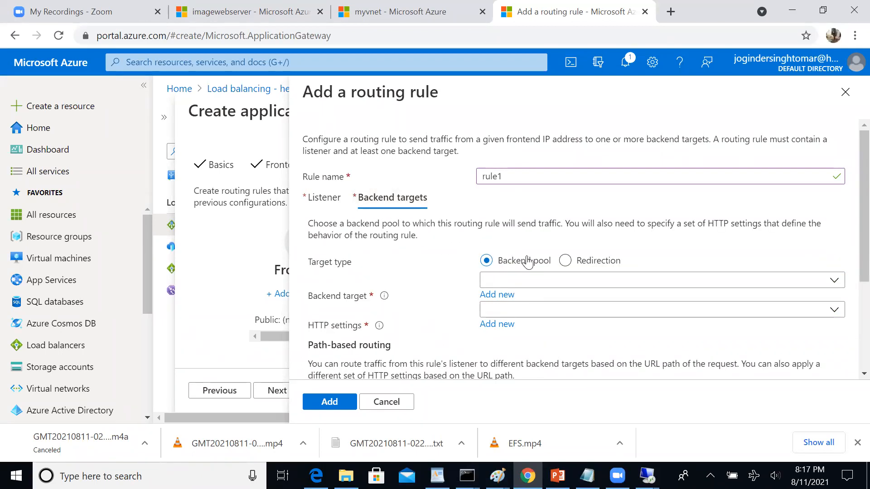
pyautogui.click(510, 279)
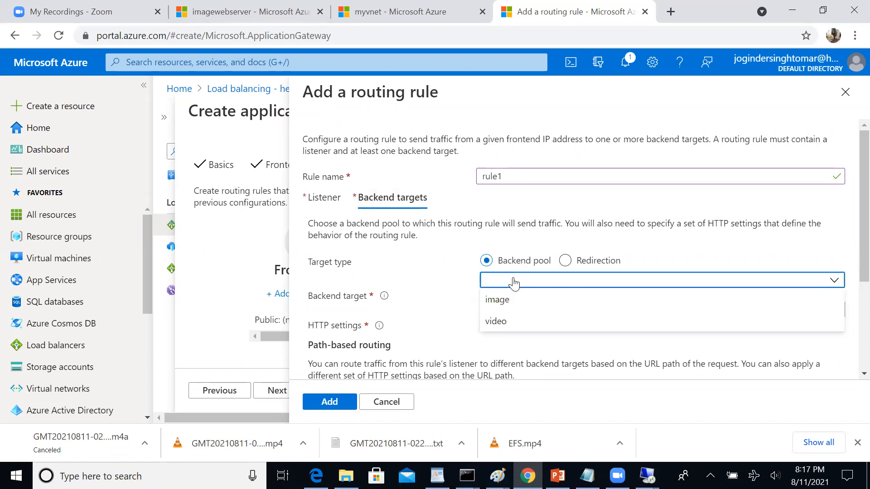
pyautogui.click(505, 308)
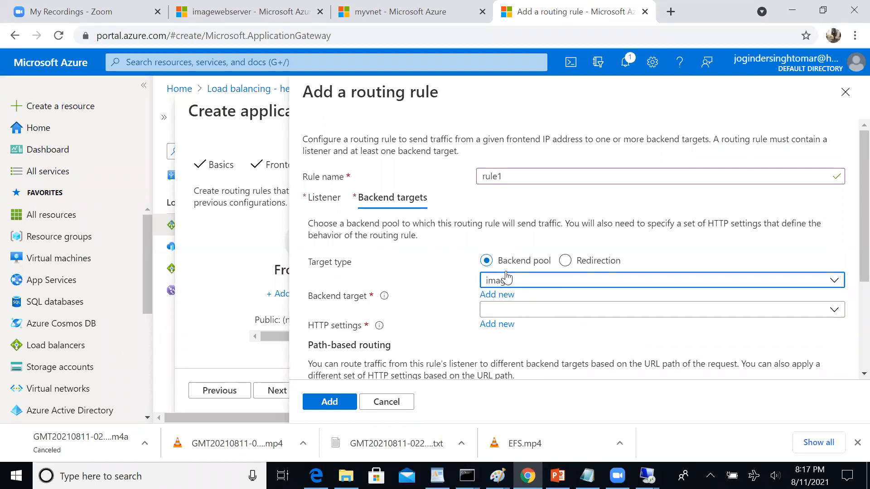
pyautogui.click(495, 313)
pyautogui.click(494, 309)
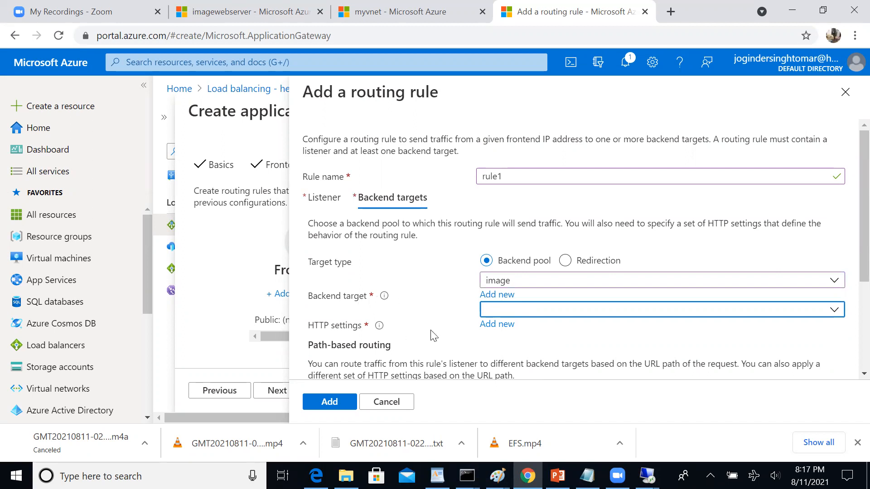
pyautogui.click(520, 285)
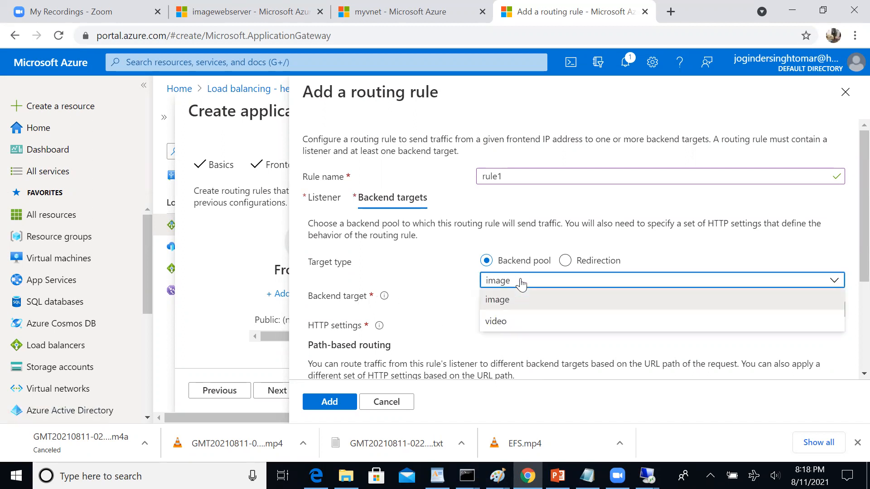
pyautogui.click(516, 297)
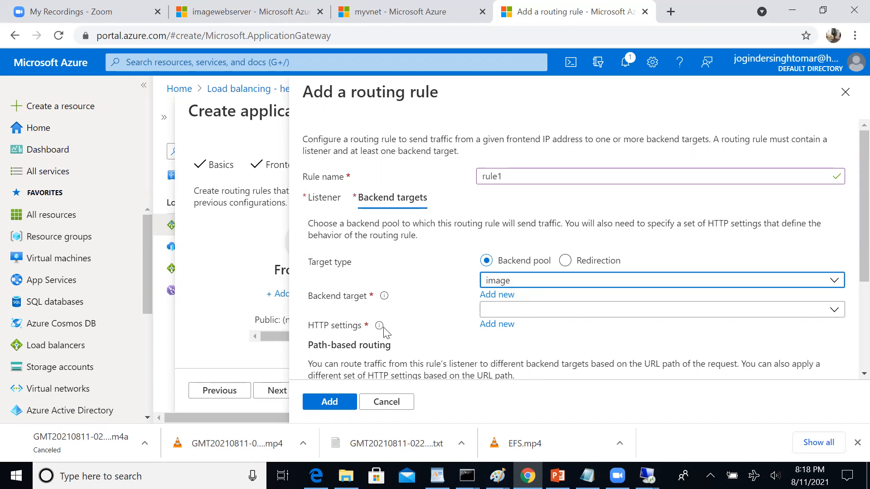
# Create a new HTTP setting named myhttpsetting for rule1, using HTTP on backend port 80 with the default options
pyautogui.click(497, 324)
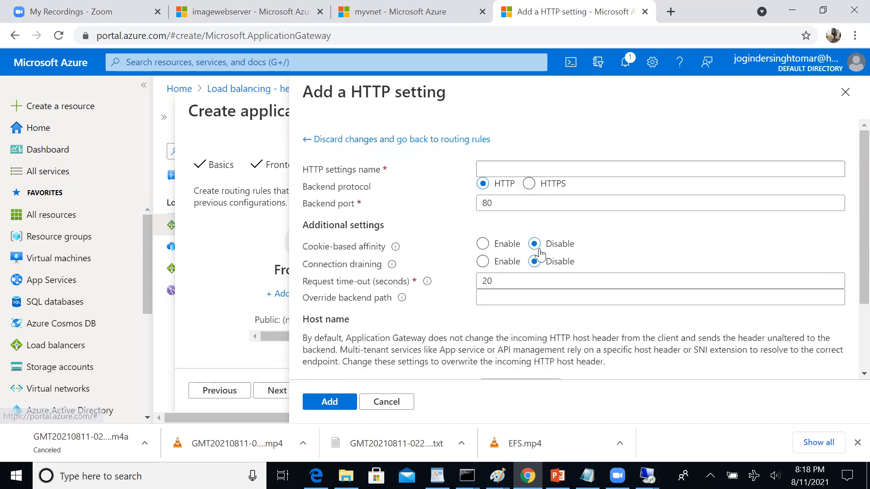
pyautogui.click(535, 169)
pyautogui.write('myse')
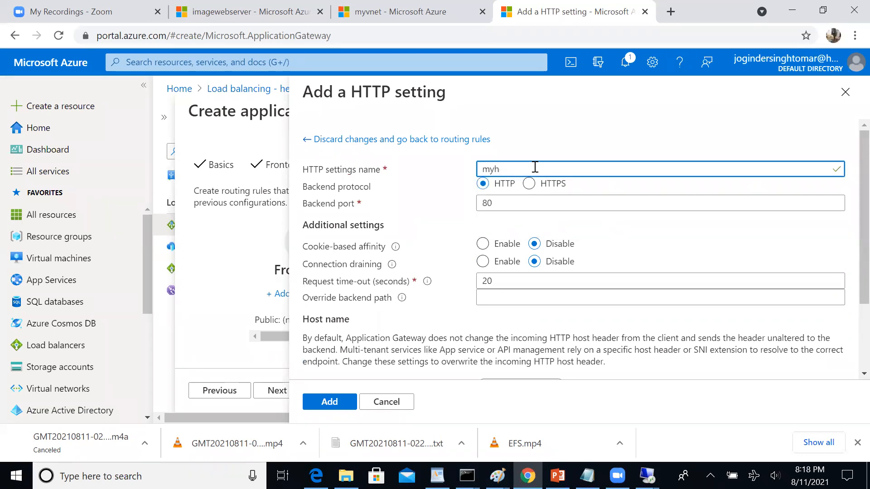
pyautogui.write('etting')
pyautogui.scroll(-3, 472, 301)
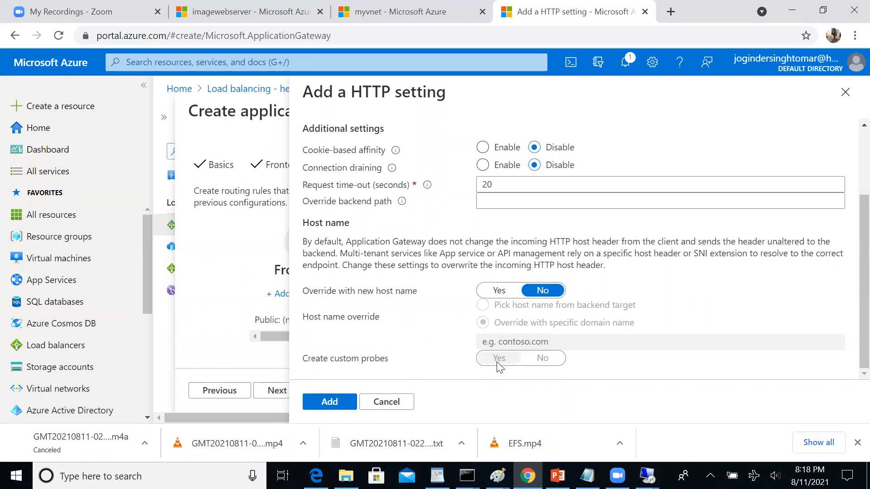
pyautogui.click(330, 402)
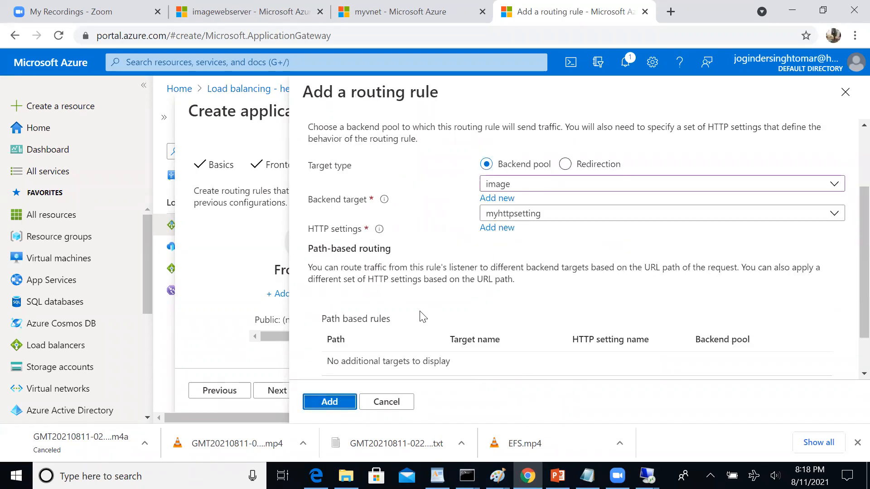
# Start a path-based rule within rule1 with the path /image/*
pyautogui.scroll(1, 442, 298)
pyautogui.scroll(1, 441, 298)
pyautogui.scroll(-3, 568, 290)
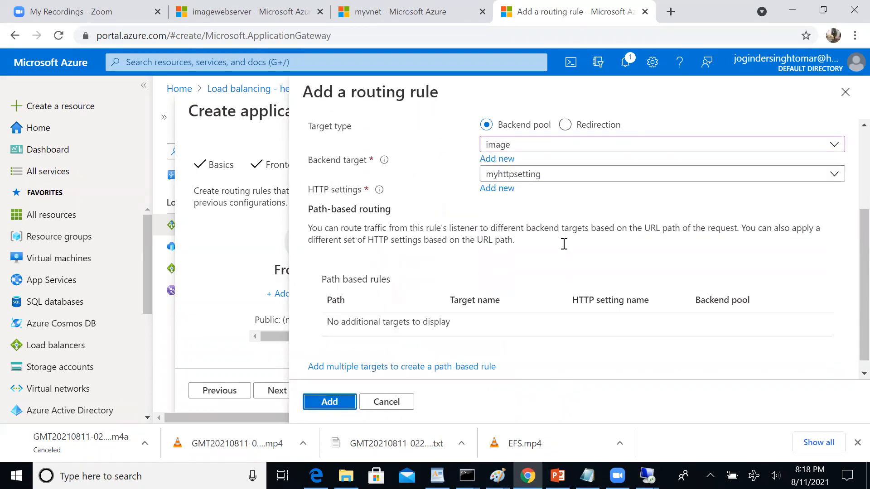
pyautogui.scroll(-1, 414, 348)
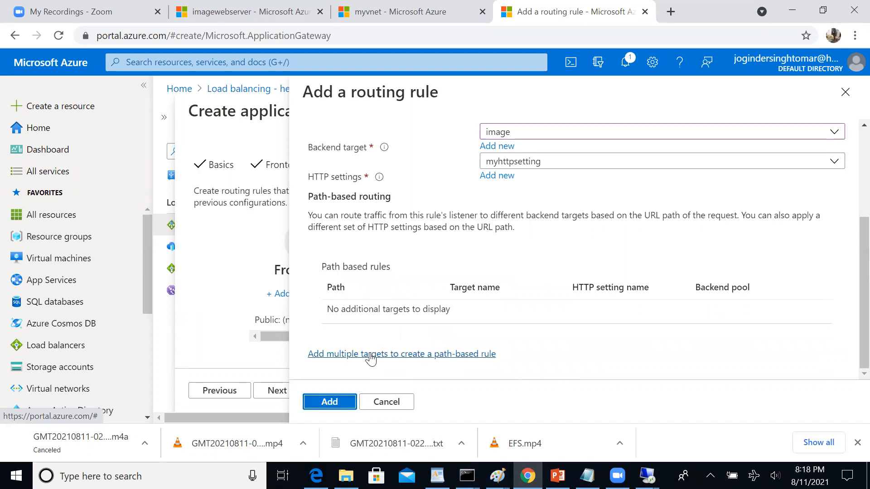
pyautogui.click(476, 358)
pyautogui.click(505, 186)
pyautogui.write('/')
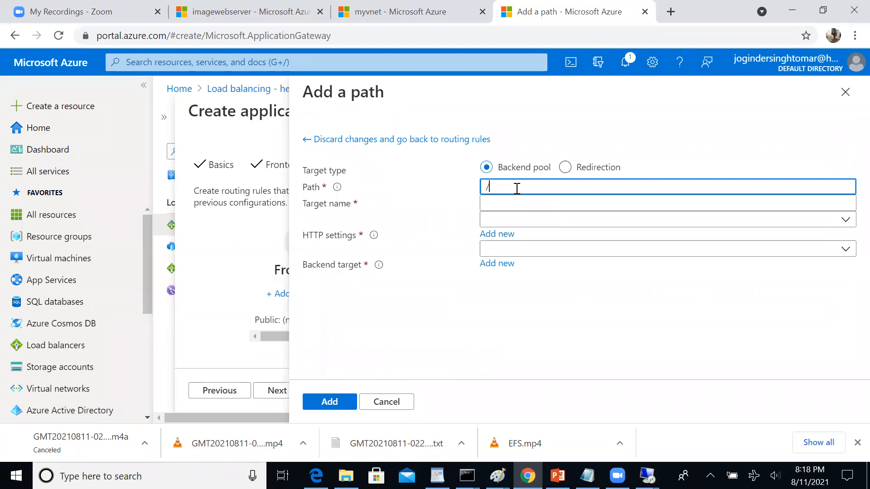
pyautogui.write('image/*')
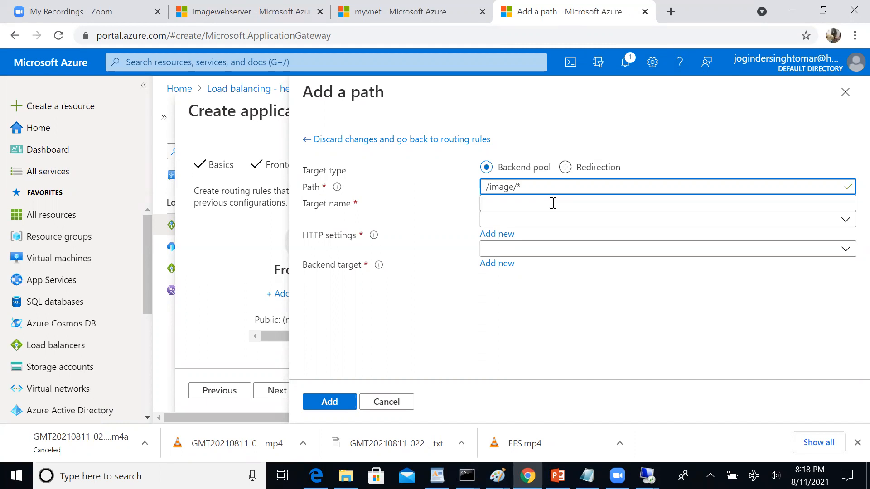
# Set the target name of the /image/* path to image
pyautogui.click(553, 203)
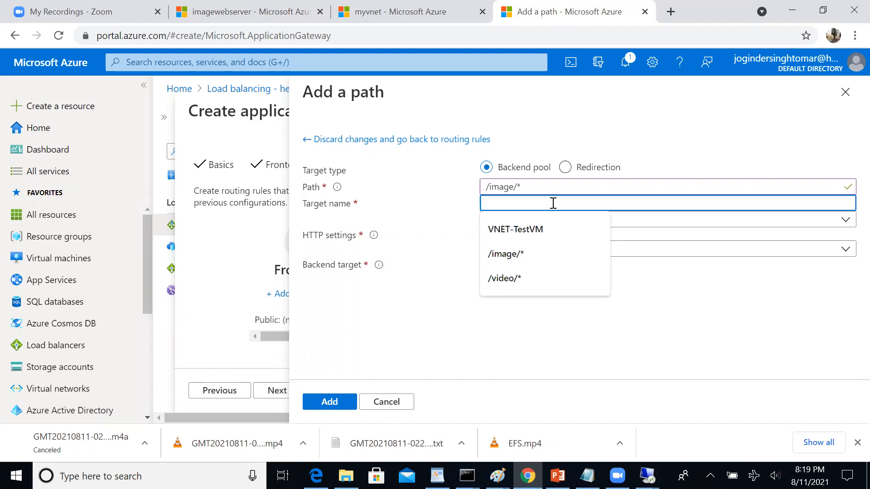
pyautogui.write('iamge')
pyautogui.press('BackSpace')
pyautogui.press('BackSpace')
pyautogui.press('BackSpace')
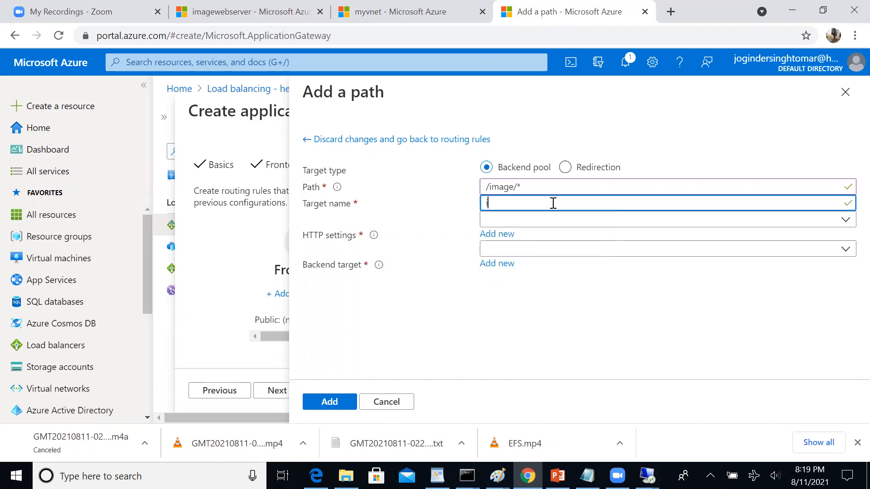
pyautogui.write('mage')
pyautogui.write('e')
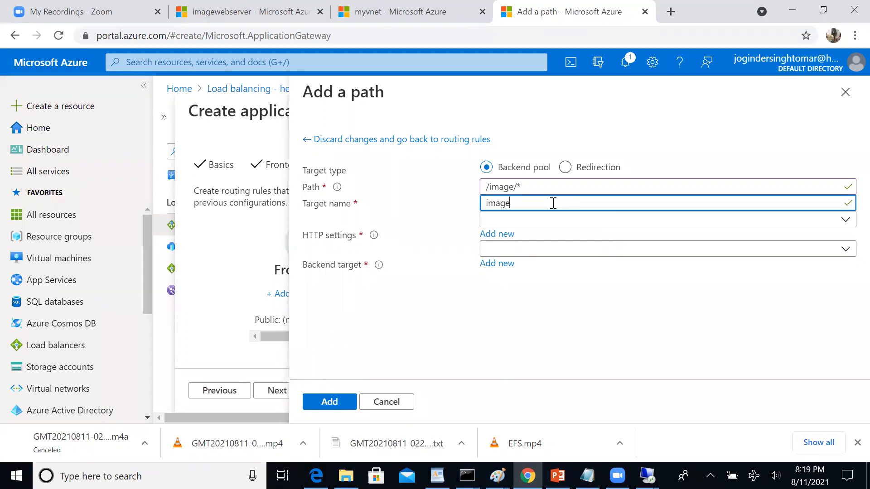
# Assign myhttpsetting and the image backend pool to the /image/* path and add it to rule1
pyautogui.click(528, 223)
pyautogui.click(532, 241)
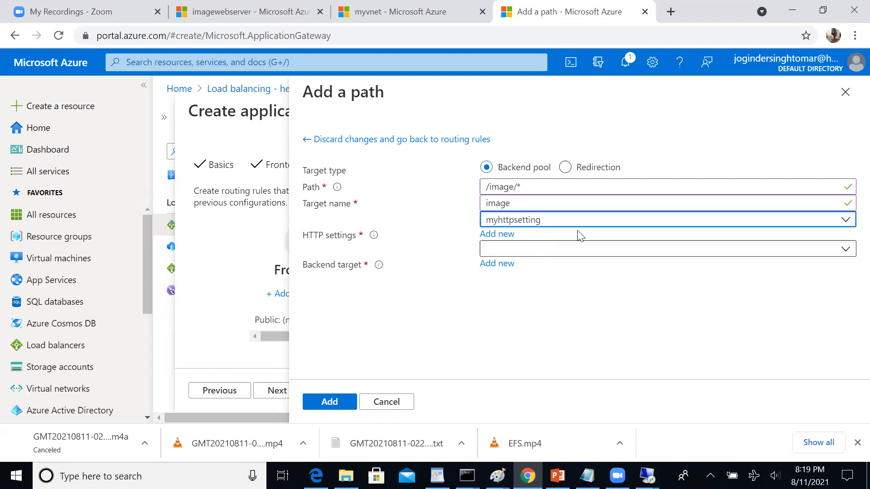
pyautogui.click(517, 249)
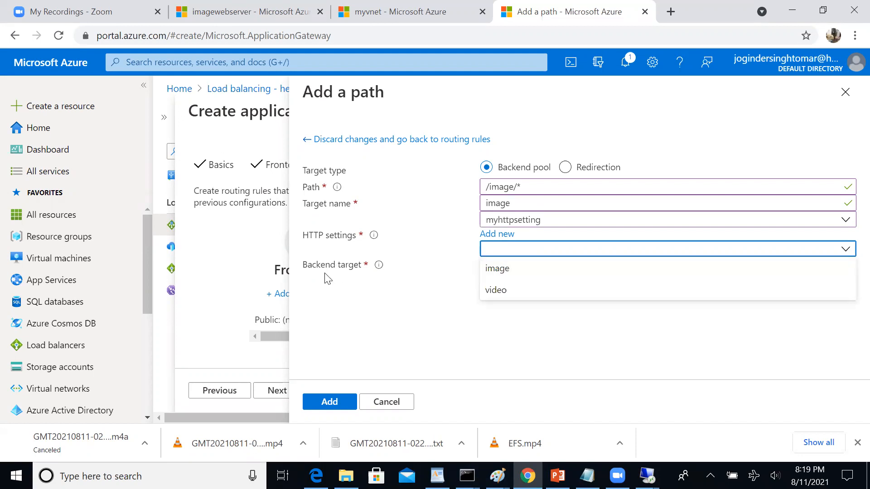
pyautogui.click(498, 273)
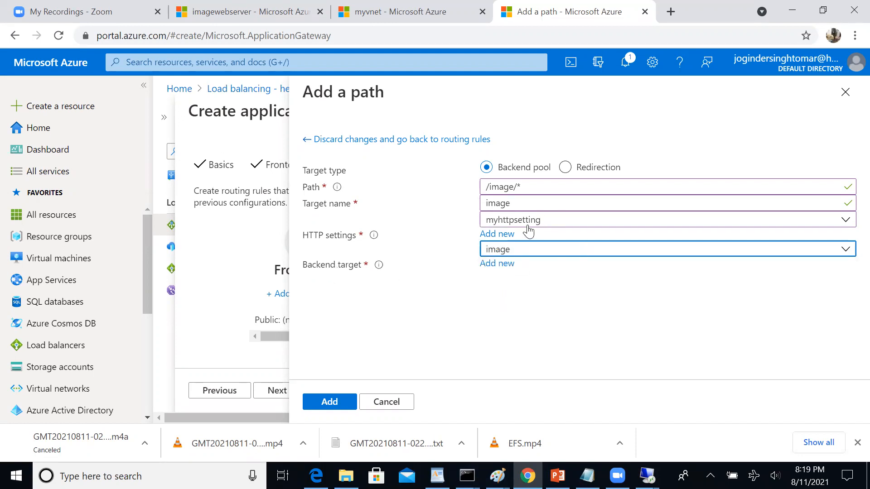
pyautogui.click(328, 405)
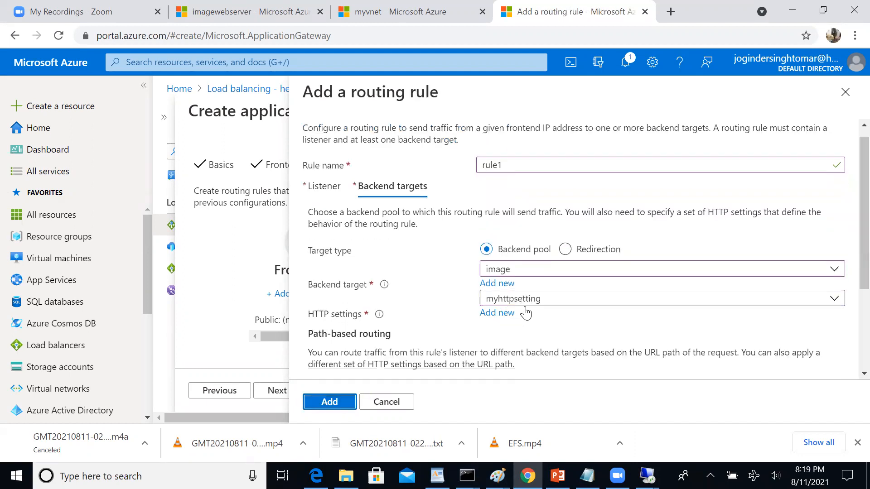
# Start a second path-based rule within rule1 with the path /video/* and target name video
pyautogui.scroll(-3, 362, 346)
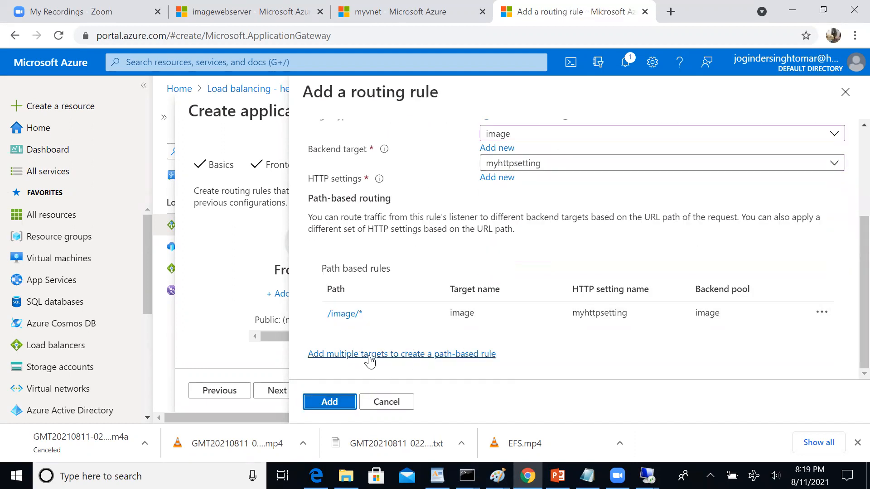
pyautogui.click(416, 355)
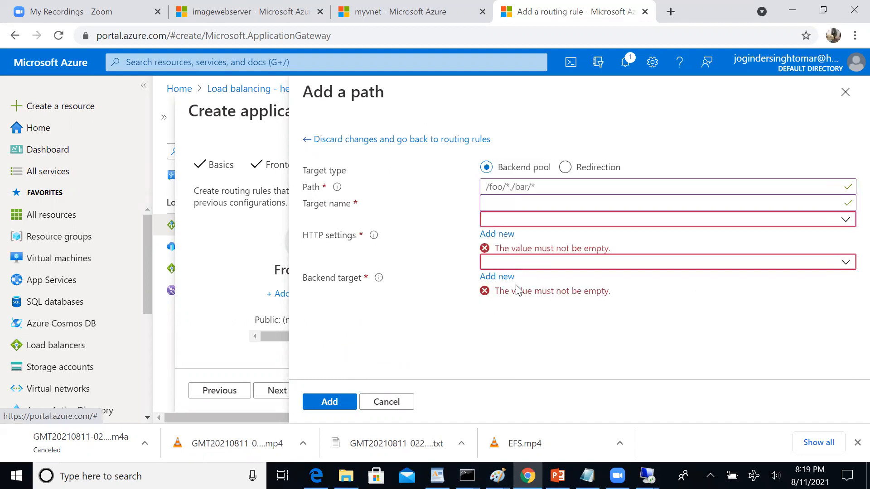
pyautogui.click(563, 190)
pyautogui.write('/video/*')
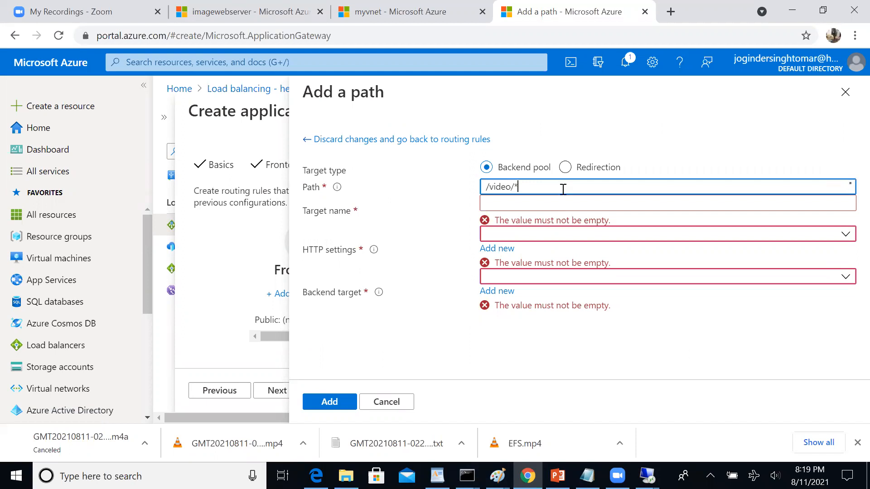
pyautogui.click(537, 208)
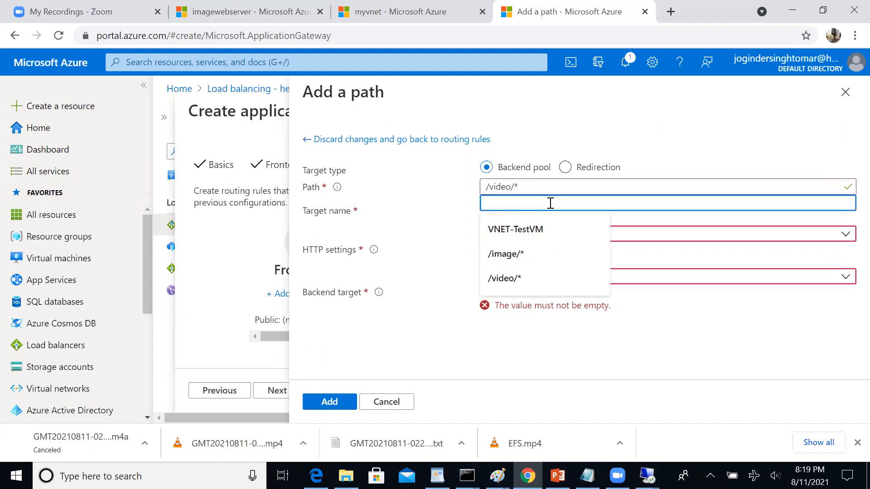
pyautogui.write('vuide')
pyautogui.press('BackSpace')
pyautogui.press('BackSpace')
pyautogui.press('BackSpace')
pyautogui.press('BackSpace')
pyautogui.press('BackSpace')
pyautogui.write('video')
# Assign myhttpsetting and the video backend pool to the /video/* path and add it to rule1
pyautogui.click(517, 222)
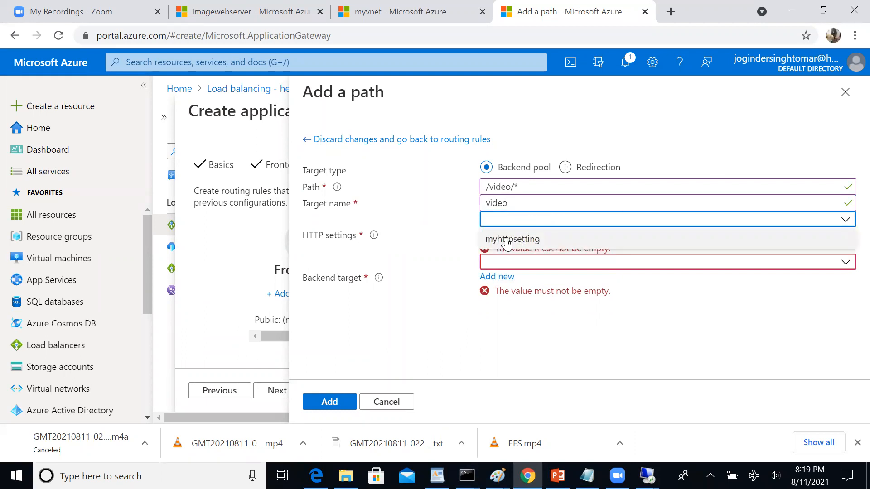
pyautogui.click(507, 241)
pyautogui.click(515, 251)
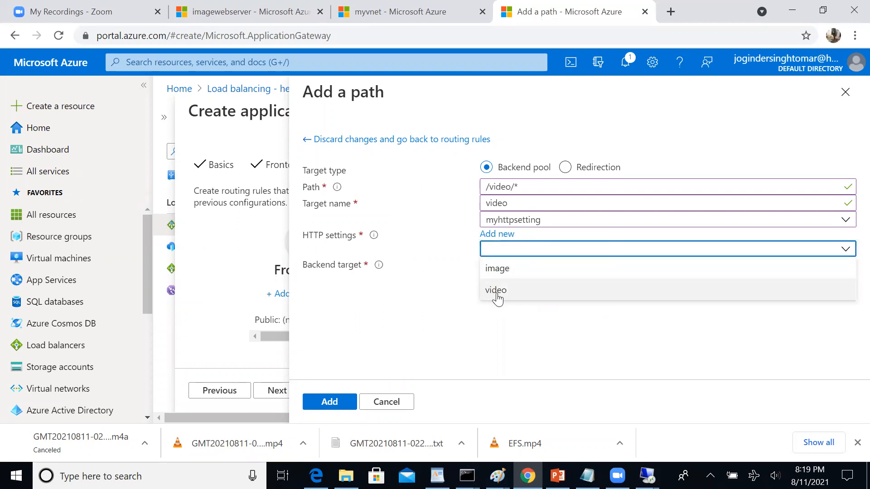
pyautogui.click(494, 292)
pyautogui.click(330, 402)
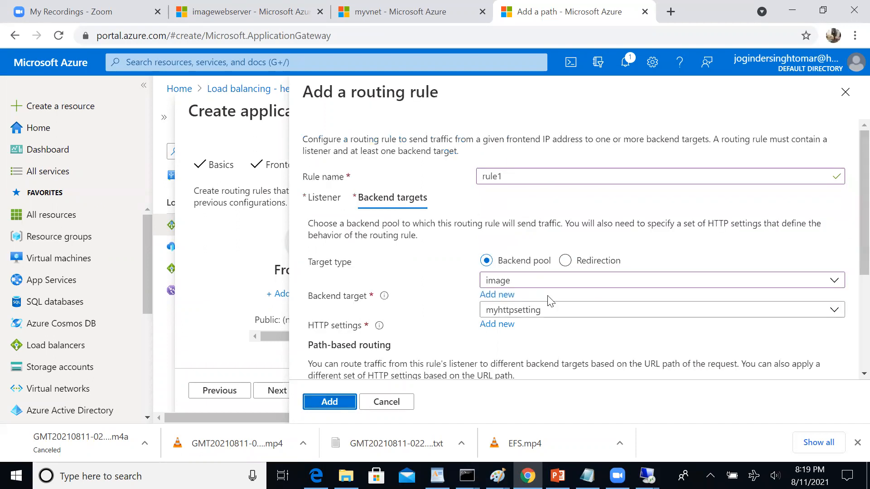
# Add the completed rule1 to the gateway configuration and create the application gateway without any tags
pyautogui.scroll(-3, 548, 286)
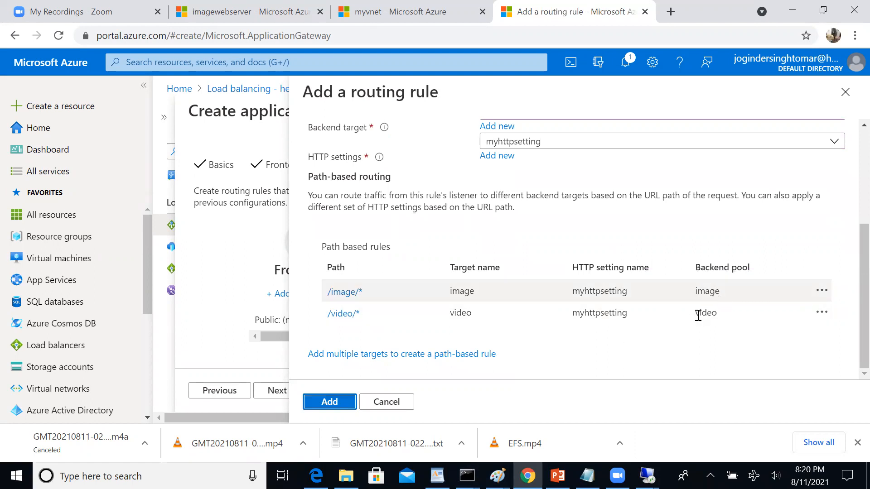
pyautogui.click(330, 402)
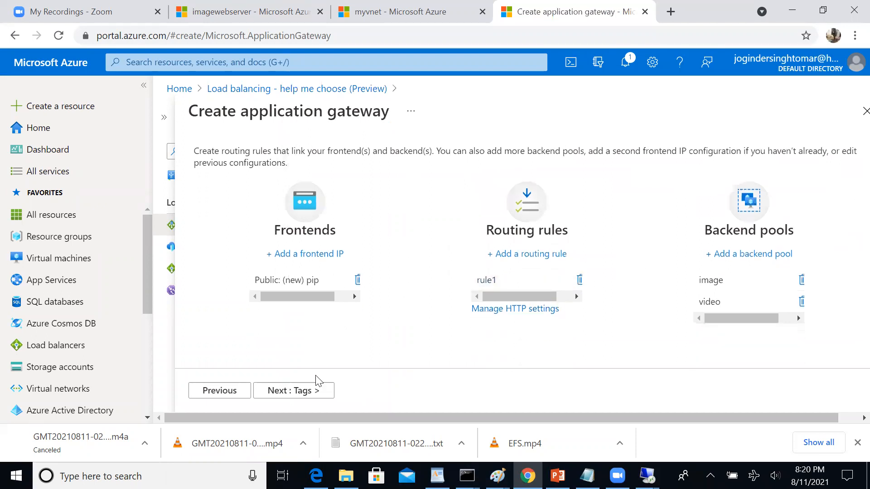
pyautogui.click(295, 392)
pyautogui.click(316, 390)
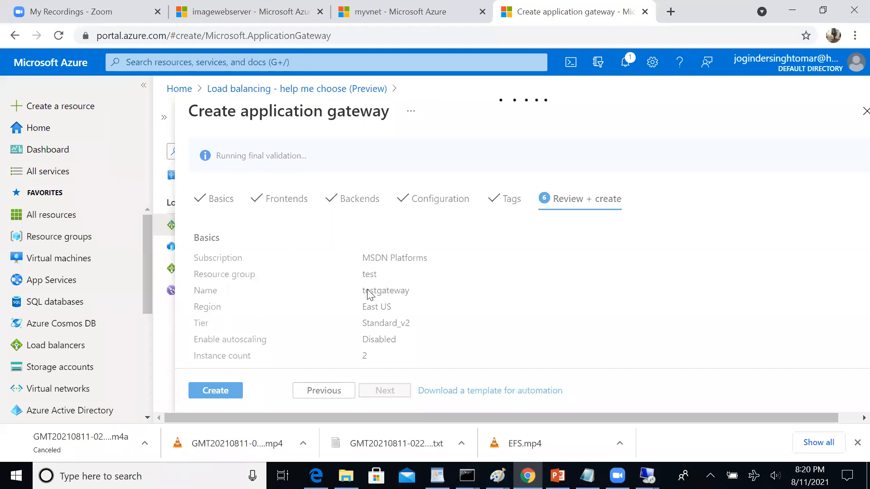
pyautogui.click(215, 393)
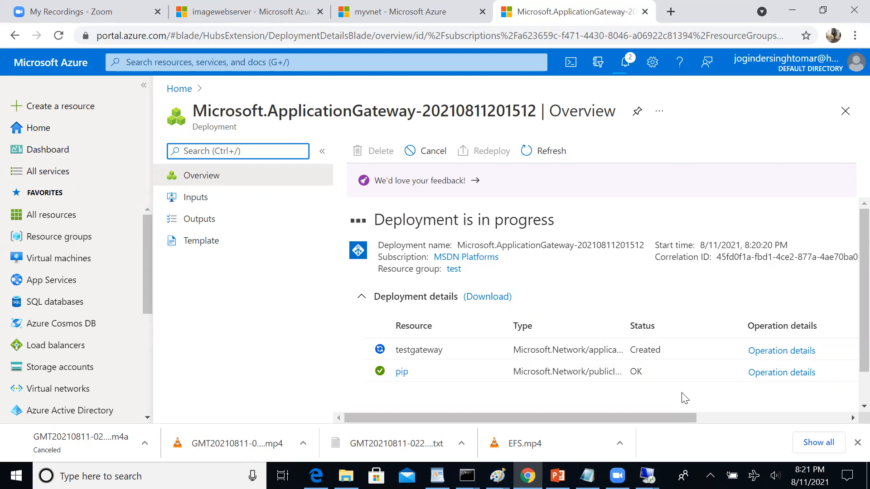
# Open Notepad, write the note "break....." and move its window aside to uncover the deployment status
pyautogui.press('super+r')
pyautogui.write('notepad')
pyautogui.press('Return')
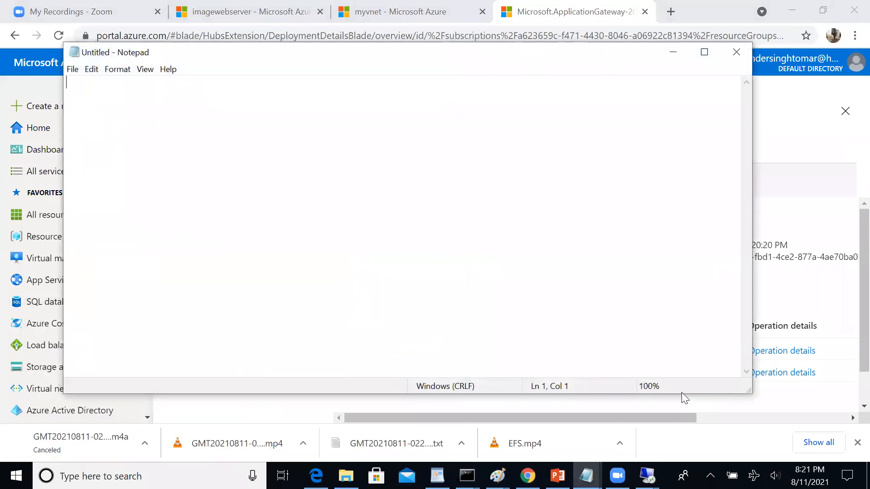
pyautogui.write('k.....')
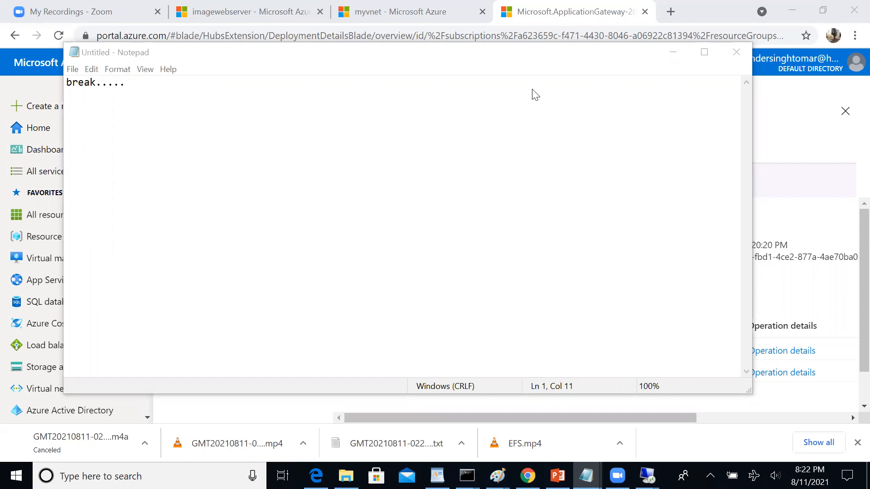
pyautogui.click(526, 61)
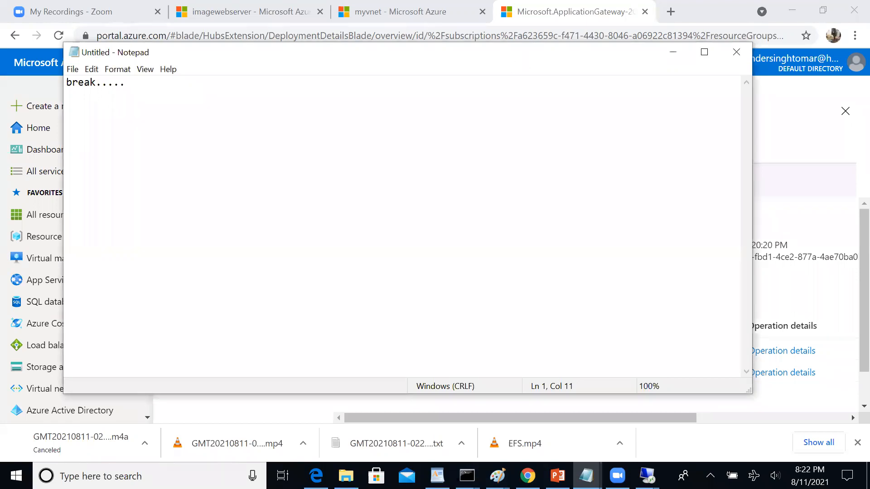
pyautogui.moveTo(525, 61); pyautogui.dragTo(869, 228)
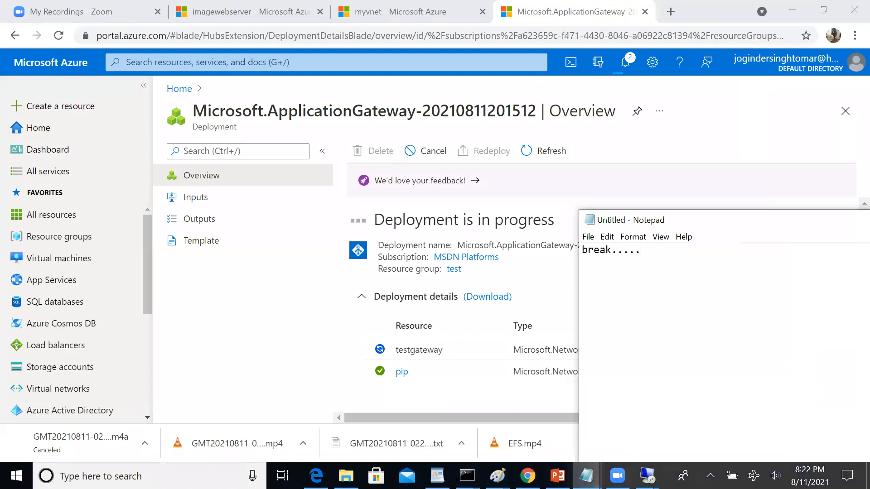
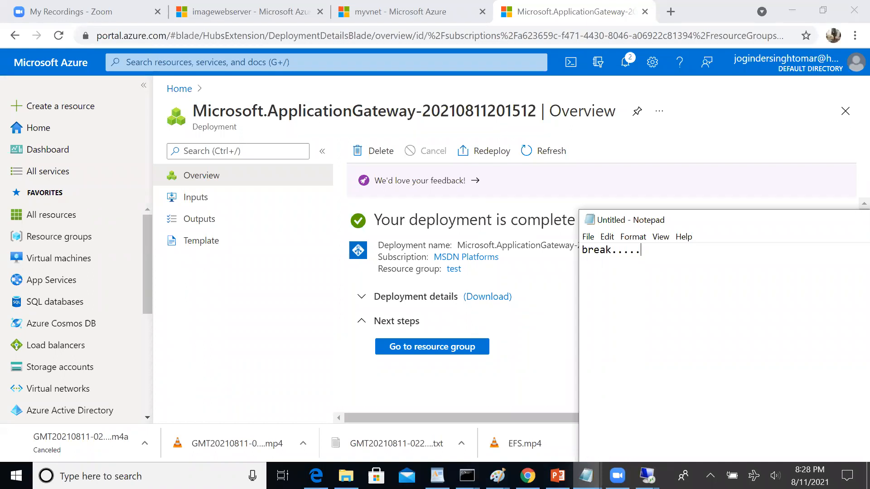
# Close the Notepad note and look briefly at the deployment's resource group before returning to the deployment overview
pyautogui.hotkey('alt', 'F4')
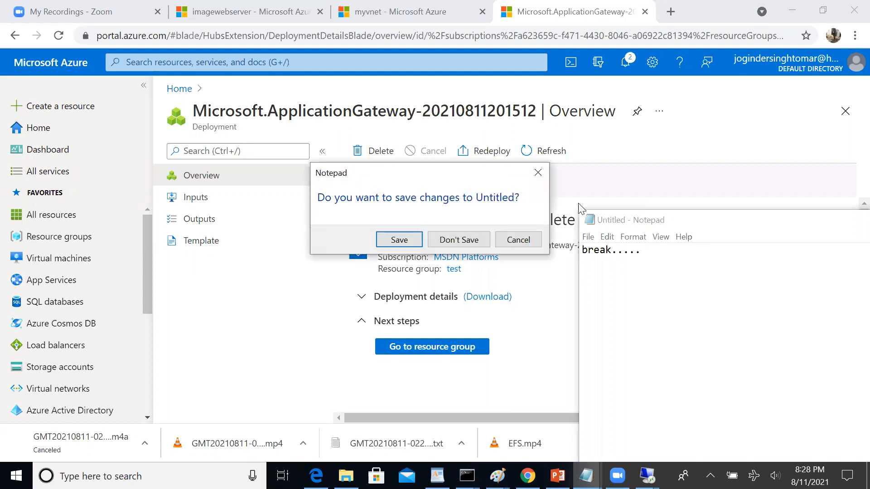
pyautogui.press('Return')
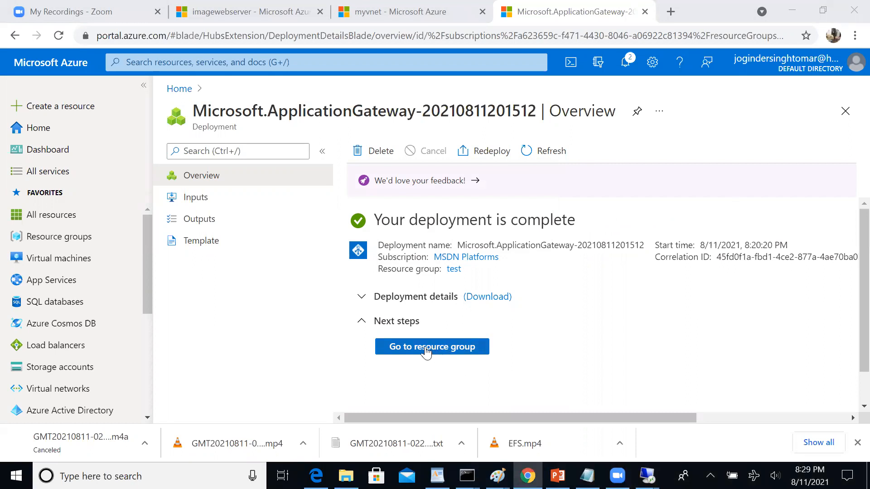
pyautogui.click(426, 348)
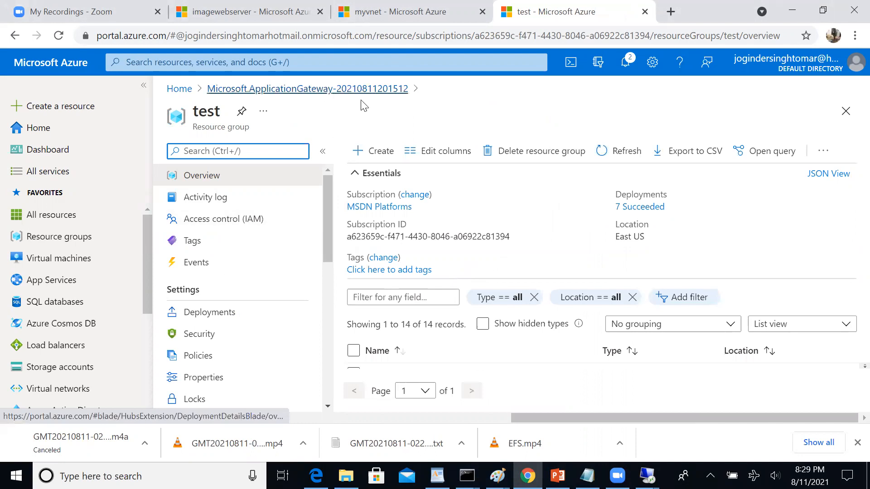
pyautogui.click(346, 88)
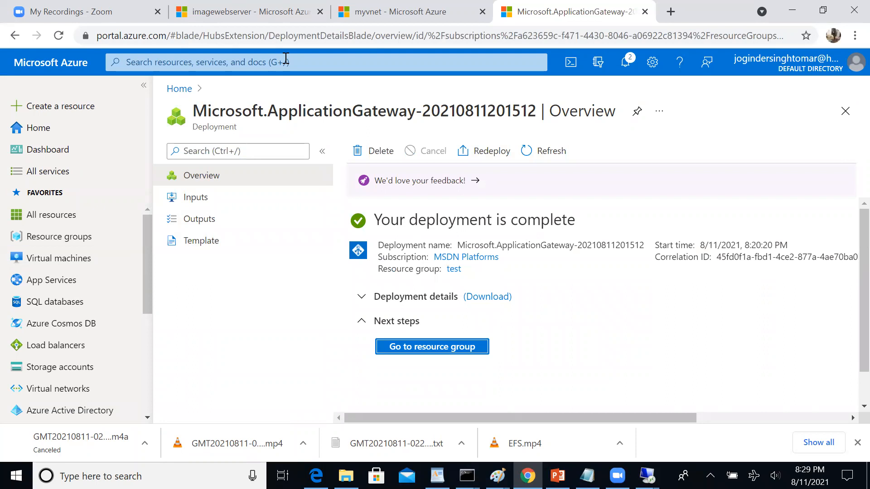
# Open the list of application gateways and copy testgateway's public IP address
pyautogui.click(285, 60)
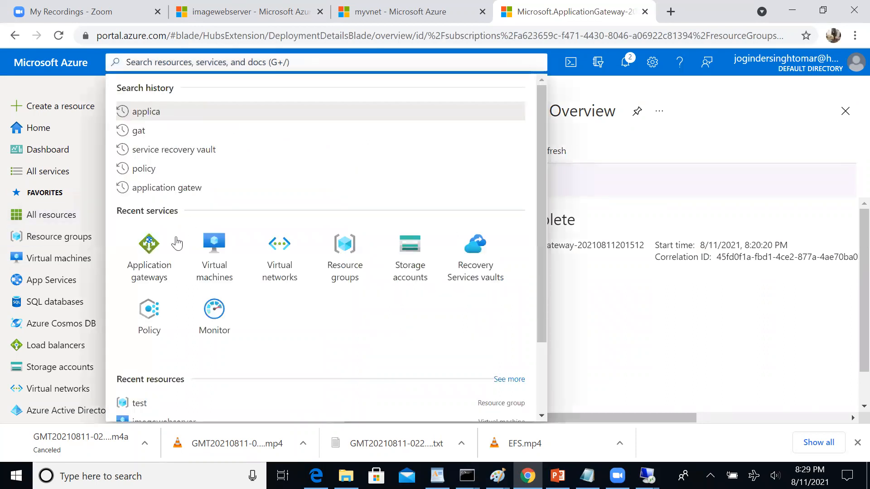
pyautogui.click(158, 258)
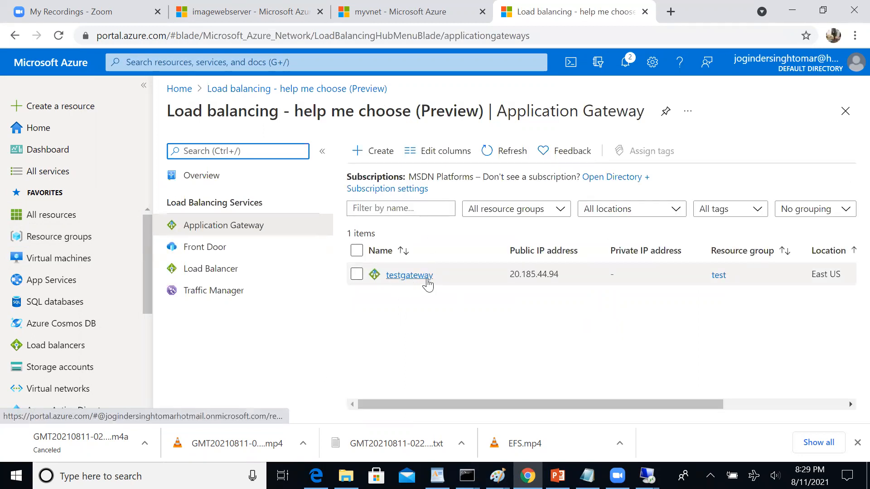
pyautogui.moveTo(563, 276); pyautogui.dragTo(508, 275)
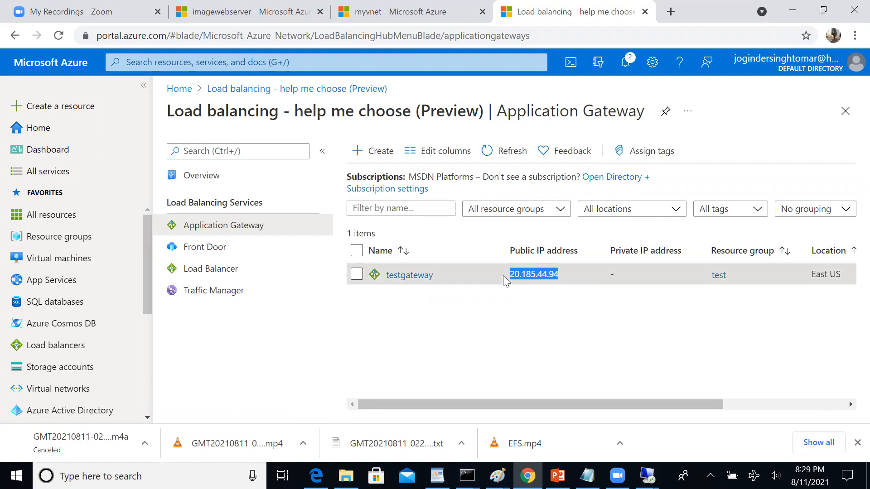
pyautogui.rightClick(546, 278)
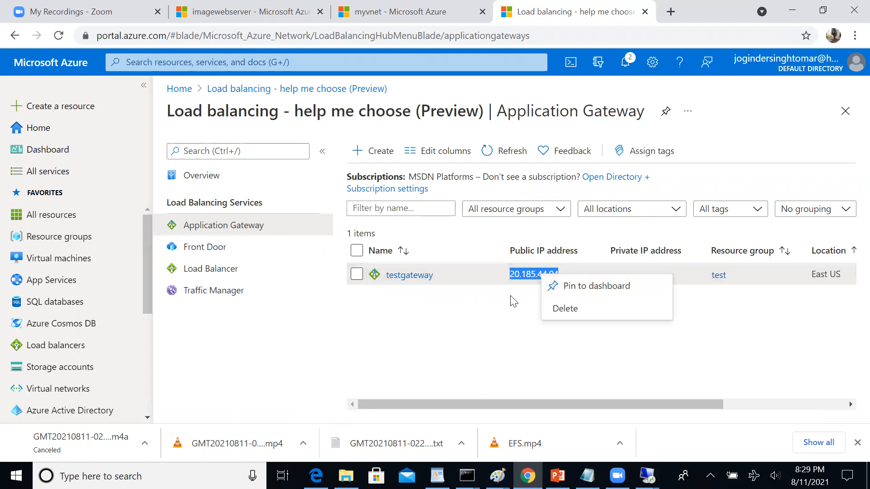
pyautogui.click(562, 282)
pyautogui.moveTo(561, 279); pyautogui.dragTo(508, 277)
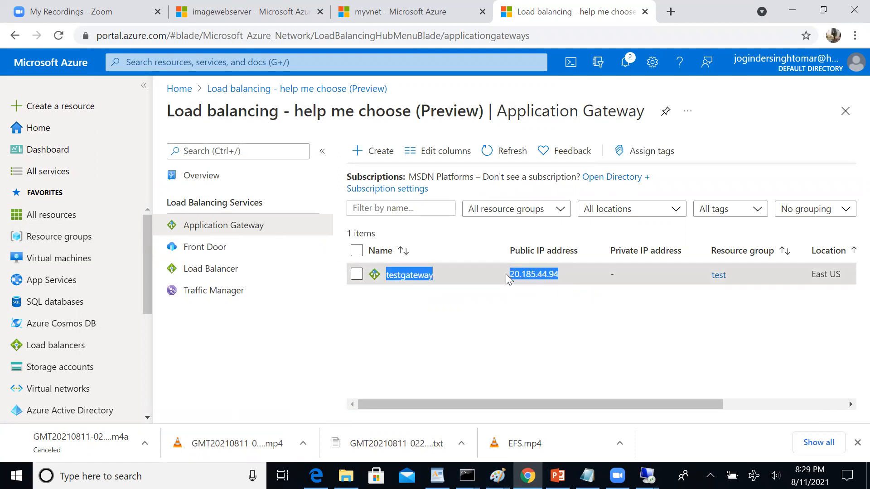
pyautogui.click(530, 308)
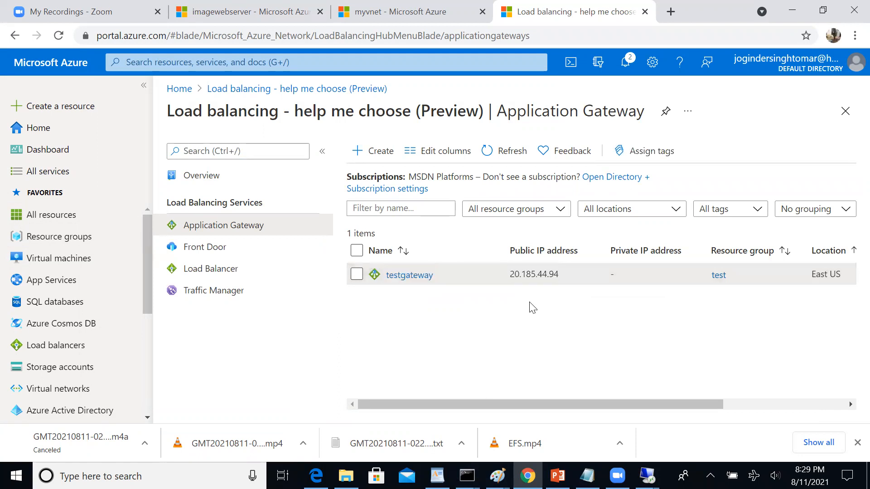
pyautogui.moveTo(575, 278); pyautogui.dragTo(510, 276)
pyautogui.hotkey('ctrl', 'c')
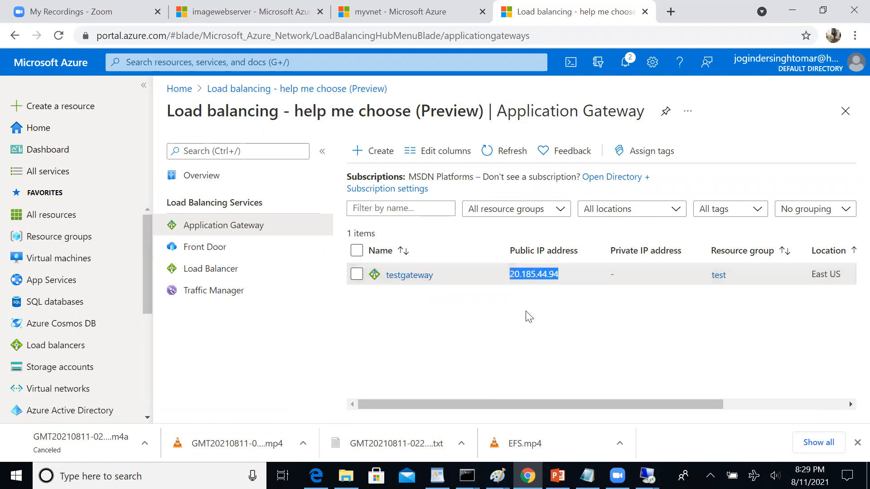
# Load 20.185.44.94/image/image.htm in a new browser tab to test the gateway's image path
pyautogui.click(671, 11)
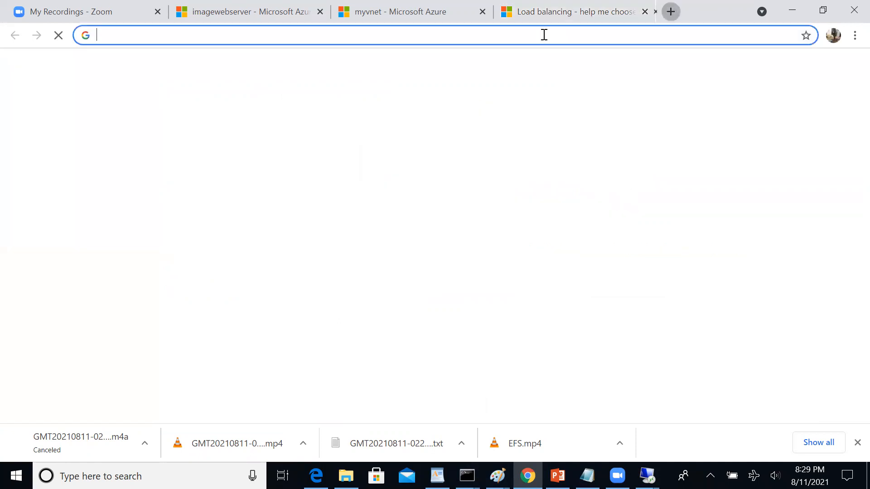
pyautogui.click(511, 33)
pyautogui.hotkey('ctrl', 'v')
pyautogui.write('/image')
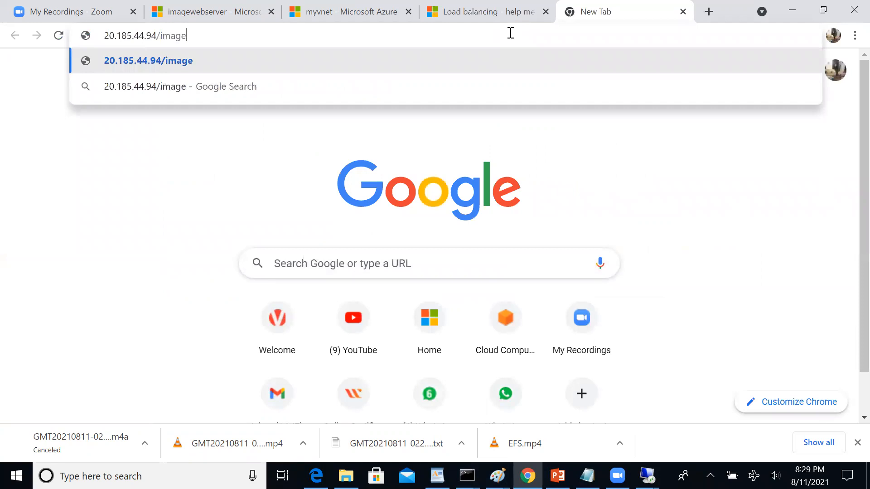
pyautogui.write('/im,age')
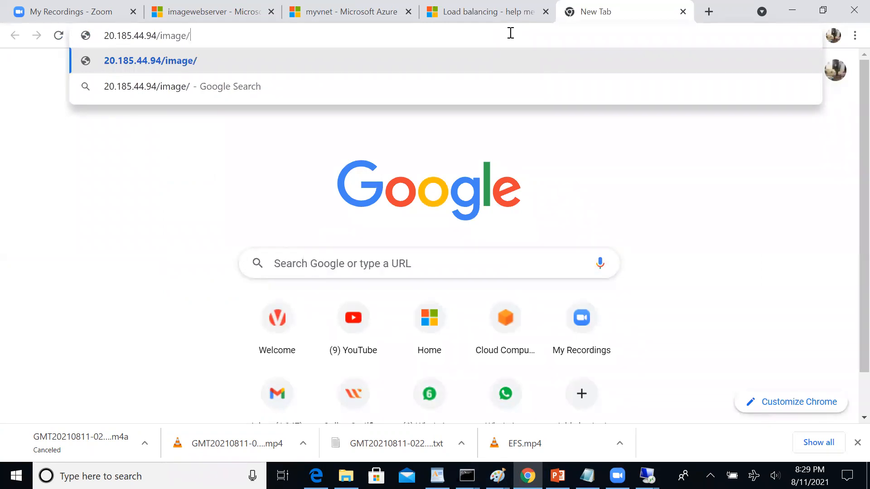
pyautogui.press('BackSpace')
pyautogui.press('BackSpace')
pyautogui.press('BackSpace')
pyautogui.press('BackSpace')
pyautogui.write('age.htm')
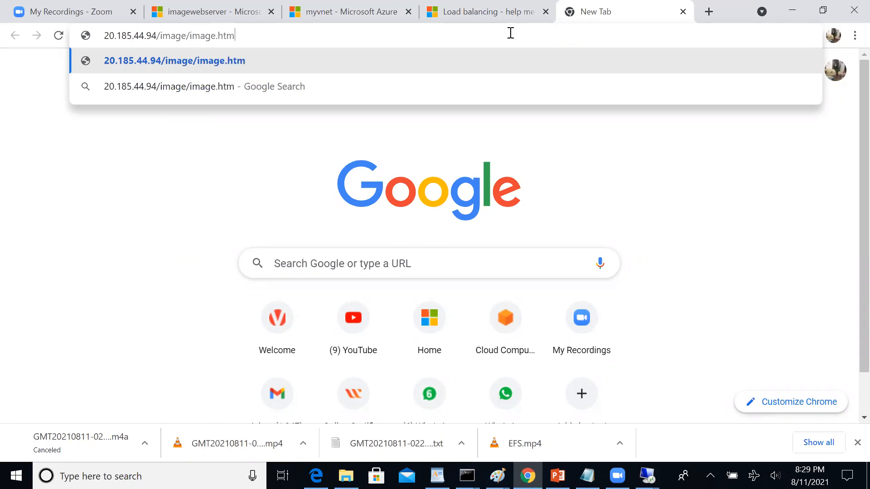
pyautogui.press('Return')
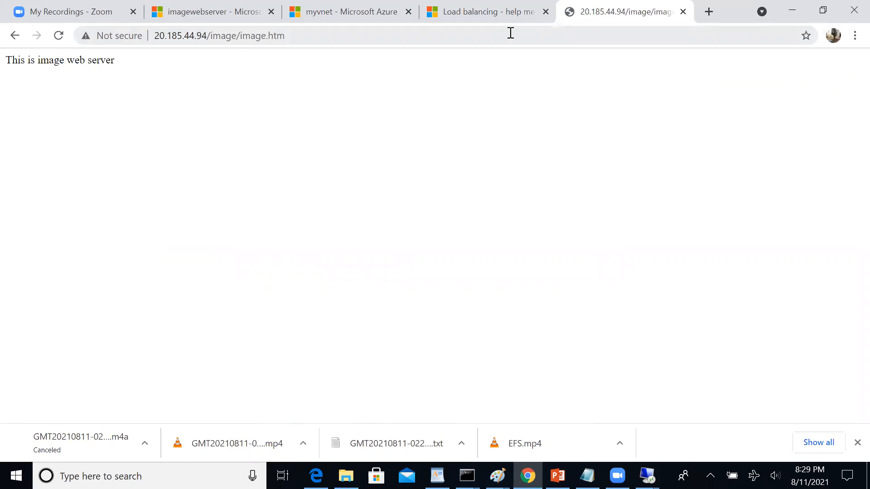
# Change the address to 20.185.44.94/video/video.htm and load it to test the gateway's video path
pyautogui.click(320, 42)
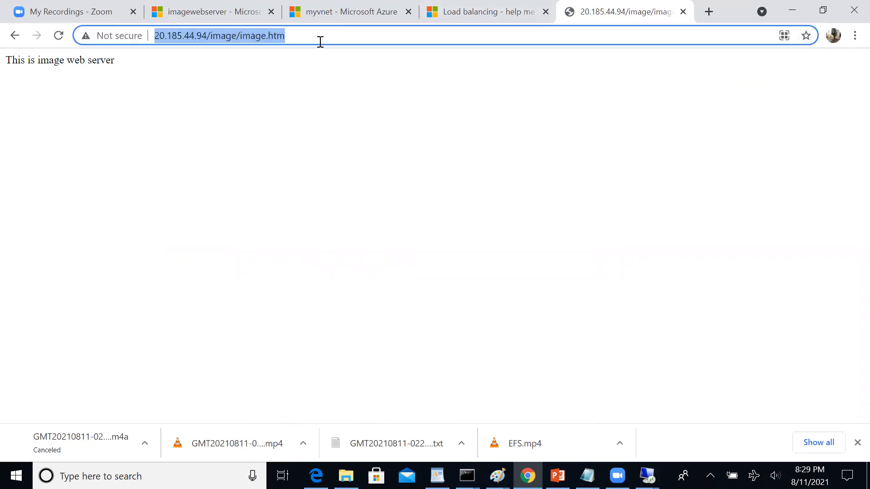
pyautogui.click(320, 41)
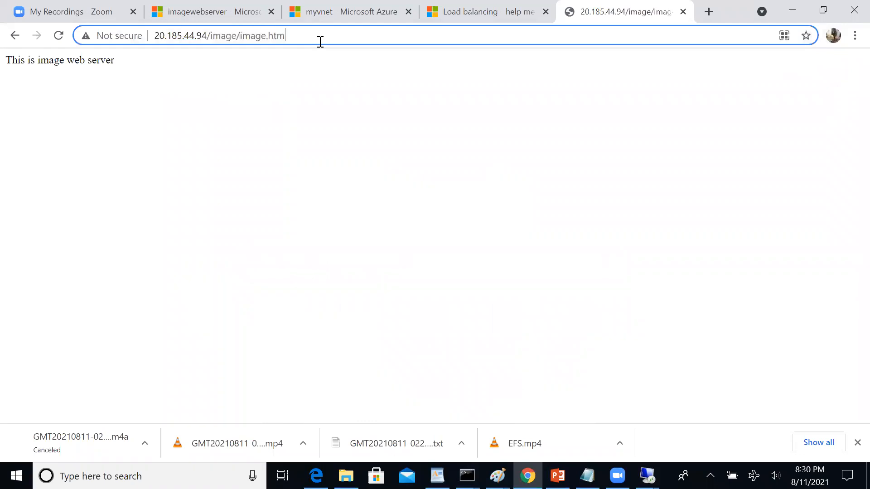
pyautogui.press('BackSpace')
pyautogui.press('BackSpace')
pyautogui.press('BackSpace')
pyautogui.press('BackSpace')
pyautogui.press('BackSpace')
pyautogui.press('BackSpace')
pyautogui.press('BackSpace')
pyautogui.press('BackSpace')
pyautogui.press('BackSpace')
pyautogui.press('BackSpace')
pyautogui.press('BackSpace')
pyautogui.press('BackSpace')
pyautogui.press('BackSpace')
pyautogui.press('BackSpace')
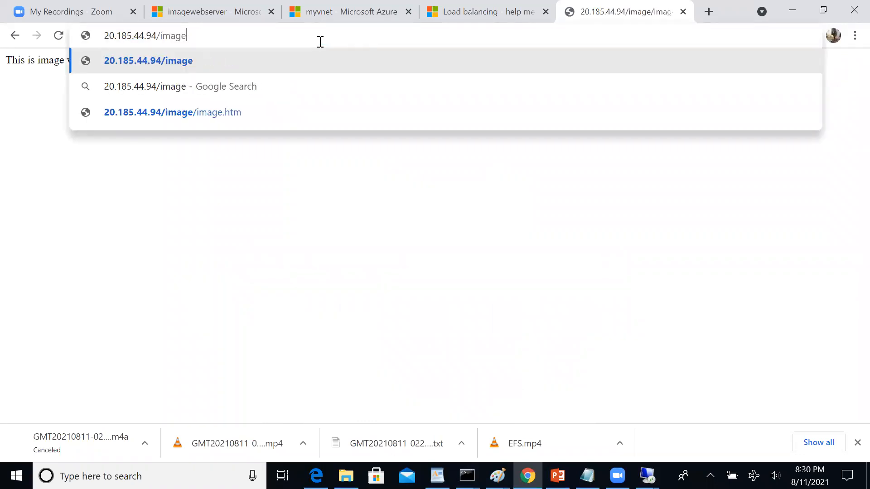
pyautogui.press('BackSpace')
pyautogui.write('vid')
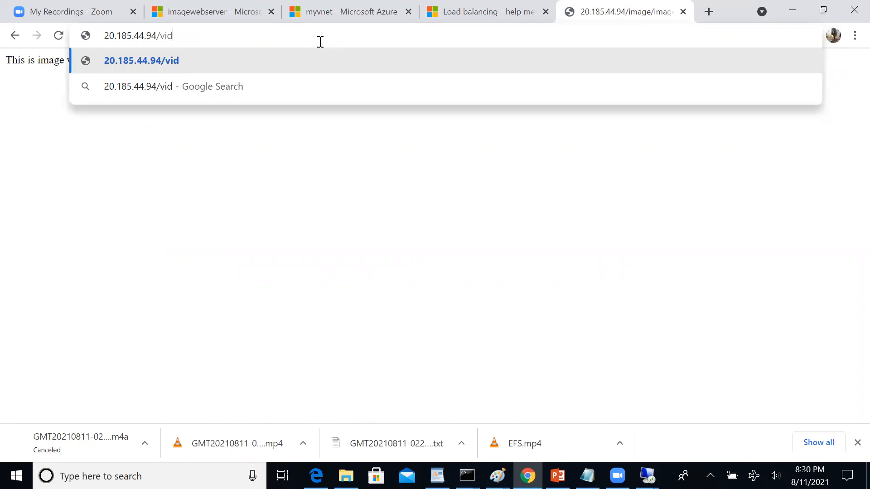
pyautogui.write('eo/video.htm')
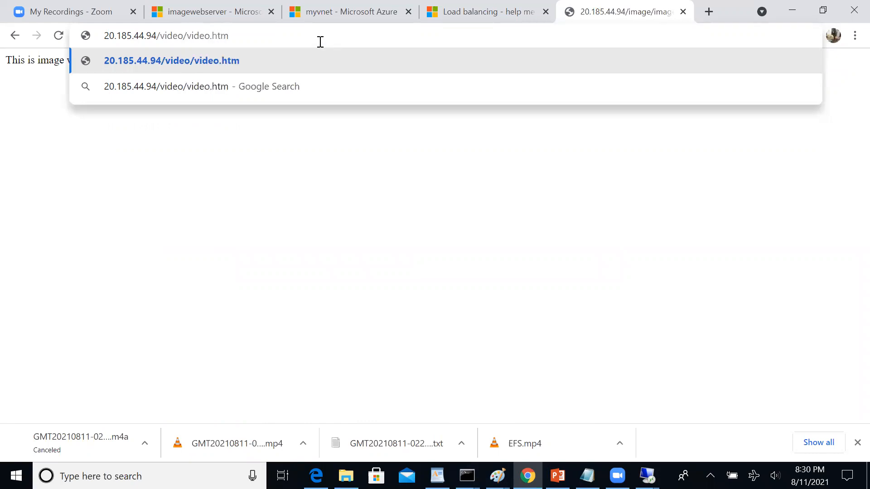
pyautogui.press('Return')
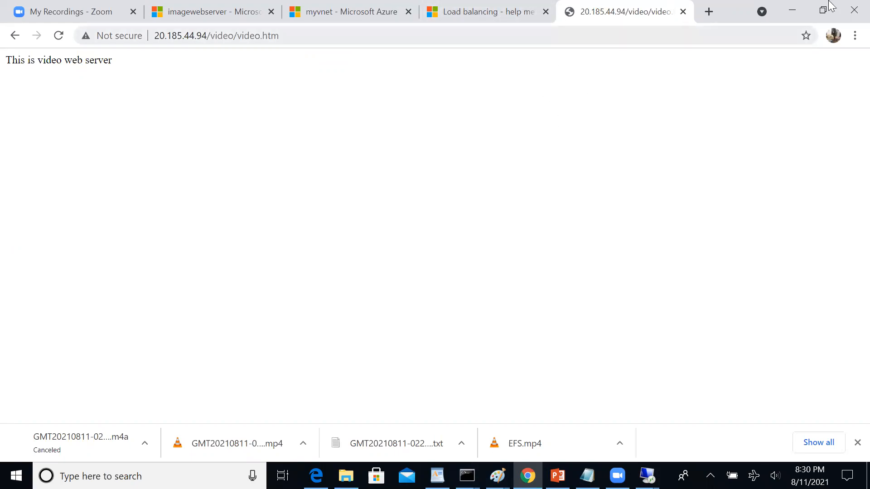
# Minimize the browser, switch to the Paint drawing and clear all Application Gateway notes from the canvas
pyautogui.click(793, 10)
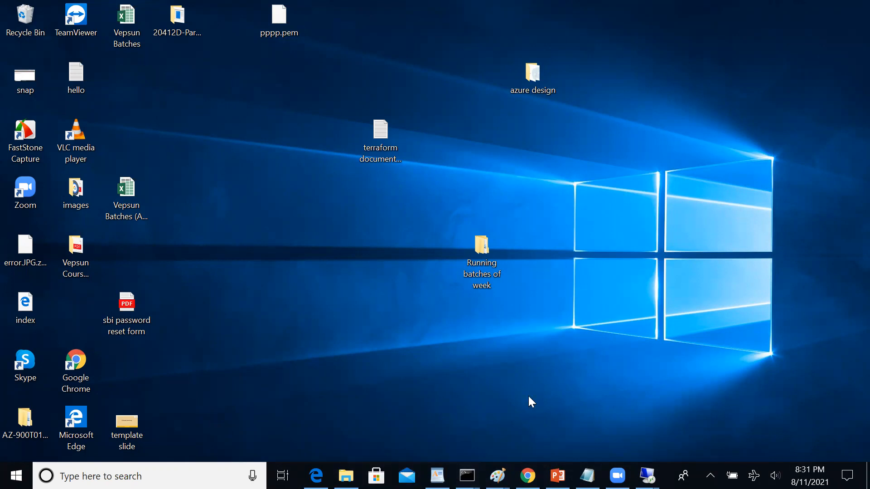
pyautogui.moveTo(497, 476)
pyautogui.click(819, 428)
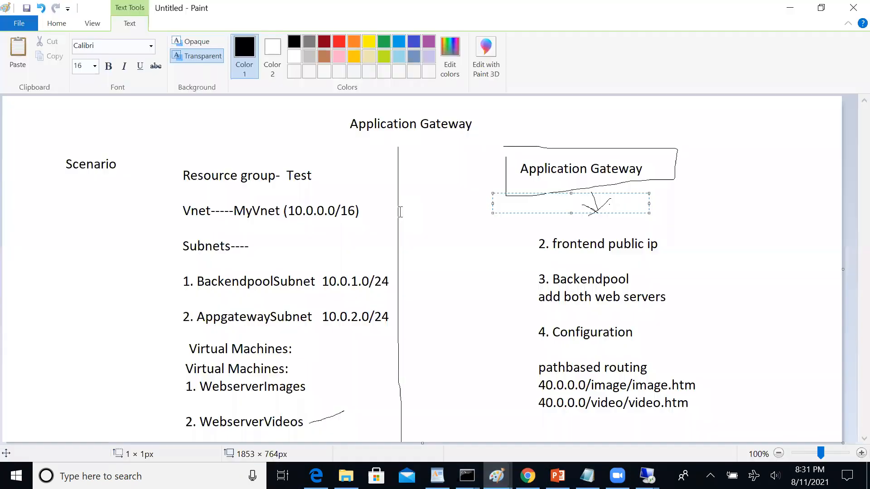
pyautogui.click(408, 205)
pyautogui.hotkey('ctrl', 'a')
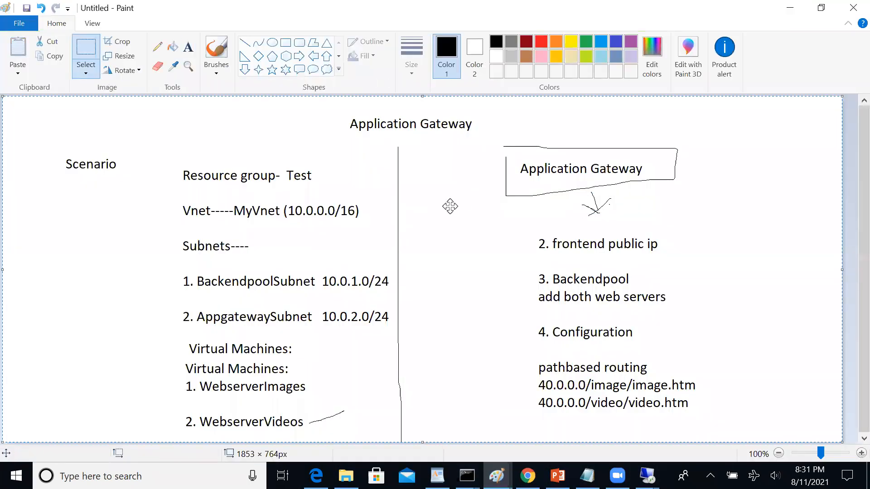
pyautogui.press('Delete')
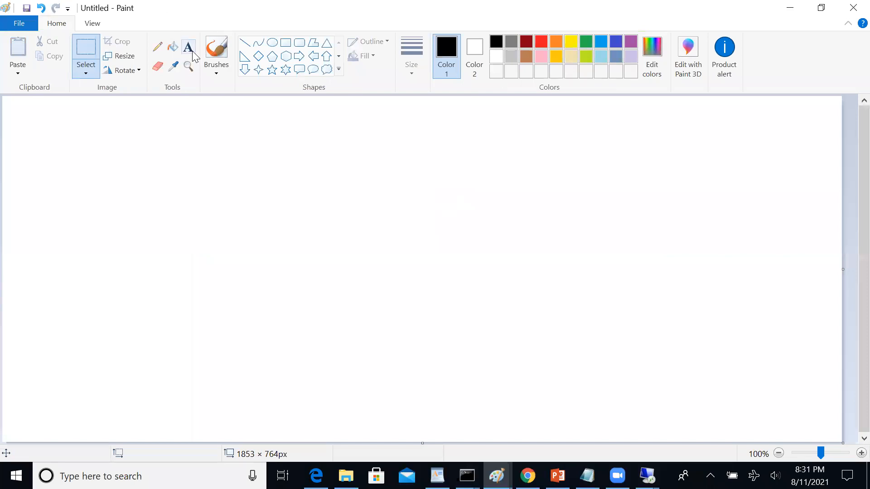
# Add the title text "Storage Explorer" near the top centre of the empty canvas
pyautogui.click(189, 46)
pyautogui.click(316, 115)
pyautogui.write('S')
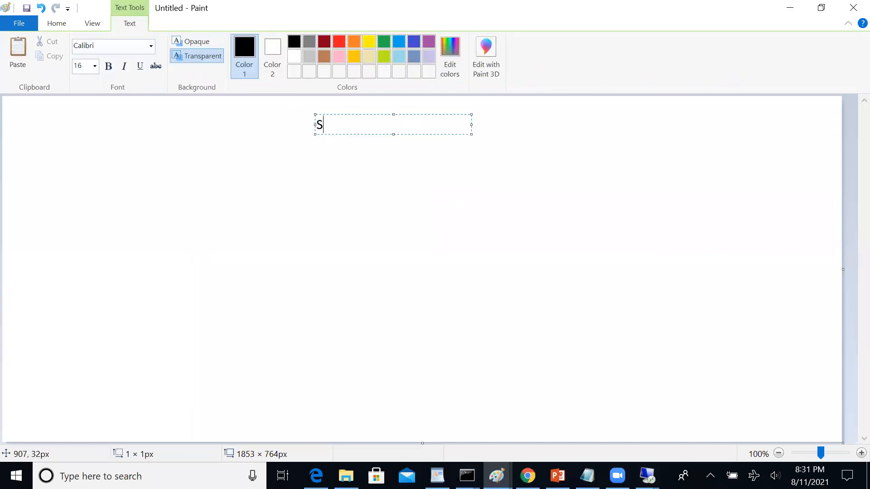
pyautogui.write('torage Explorer')
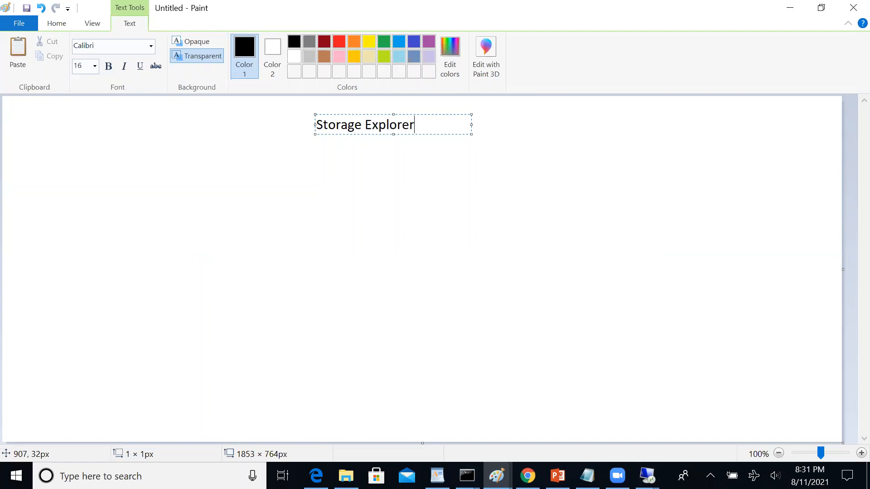
pyautogui.click(438, 208)
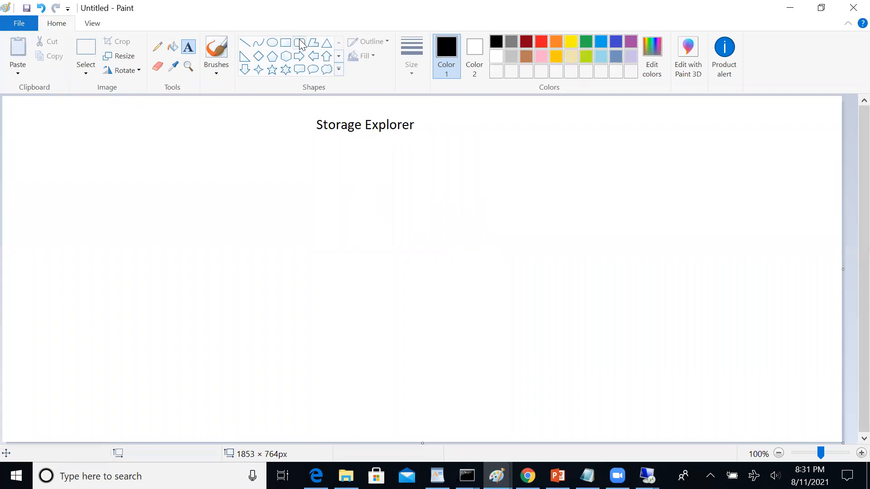
# Add the heading text "Scenario" below and to the left of the title
pyautogui.click(115, 159)
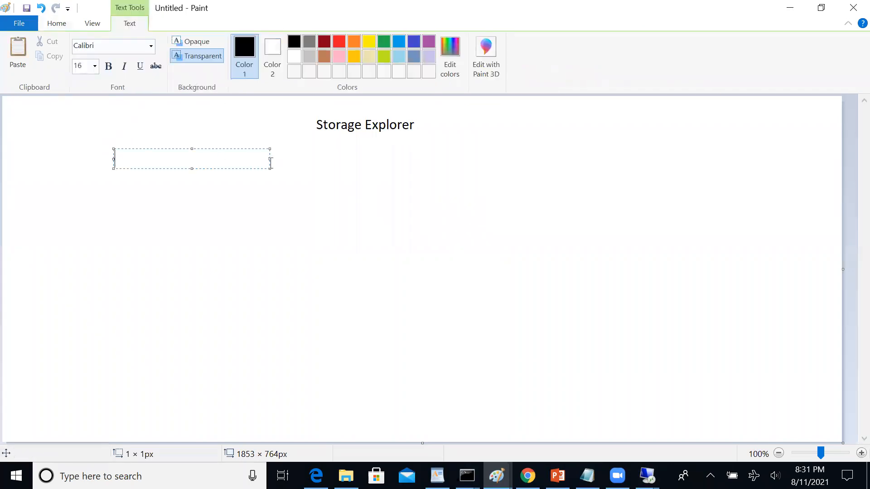
pyautogui.write('Scenario')
pyautogui.click(388, 251)
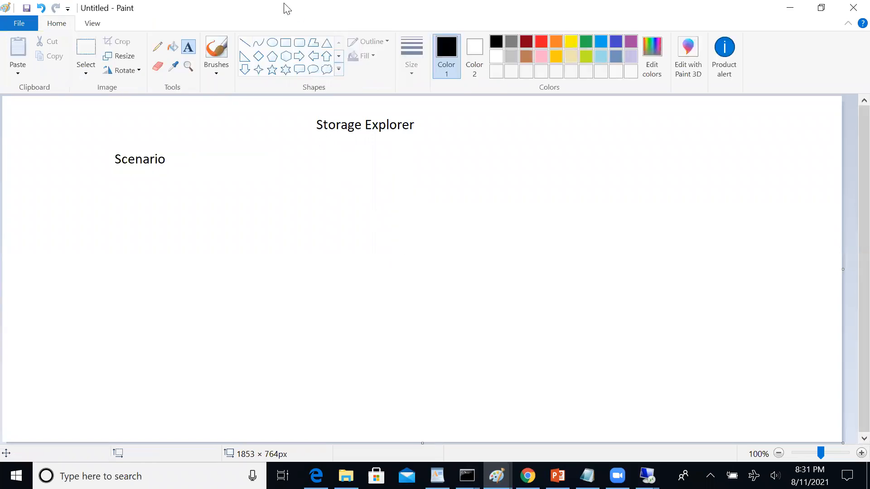
# Draw a rectangle about 640 × 260 px below the Scenario heading and write "Storage Account" inside it
pyautogui.click(289, 46)
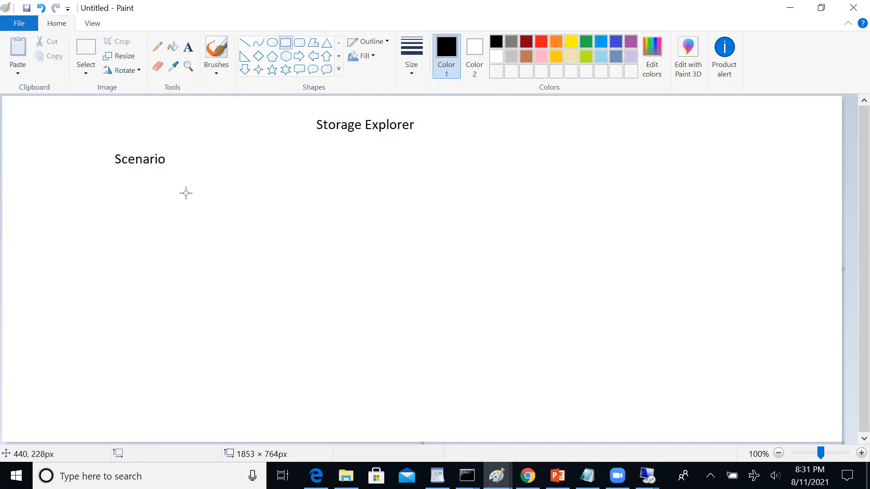
pyautogui.moveTo(302, 281); pyautogui.dragTo(459, 302)
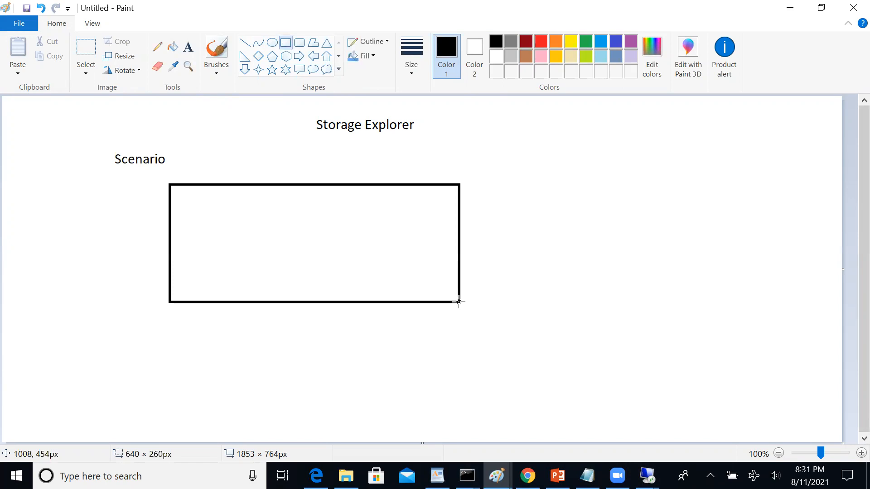
pyautogui.click(188, 47)
pyautogui.click(242, 159)
pyautogui.click(237, 223)
pyautogui.click(237, 224)
pyautogui.write('S')
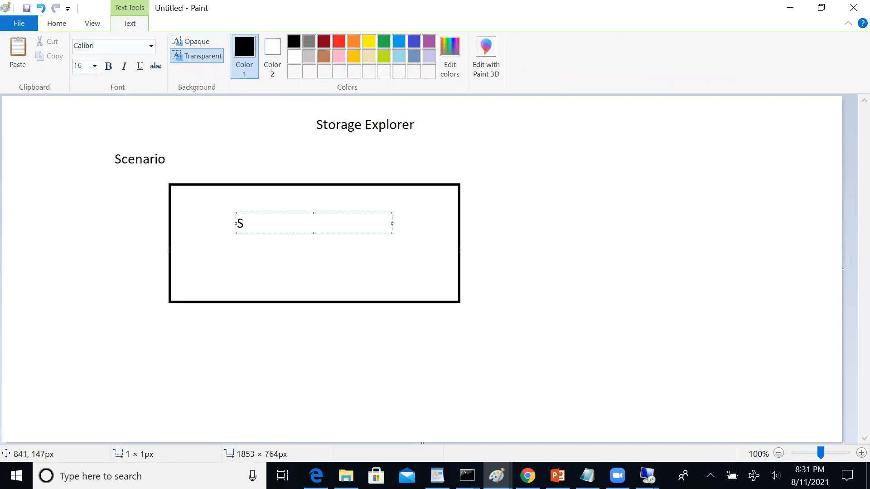
pyautogui.write('torage Account')
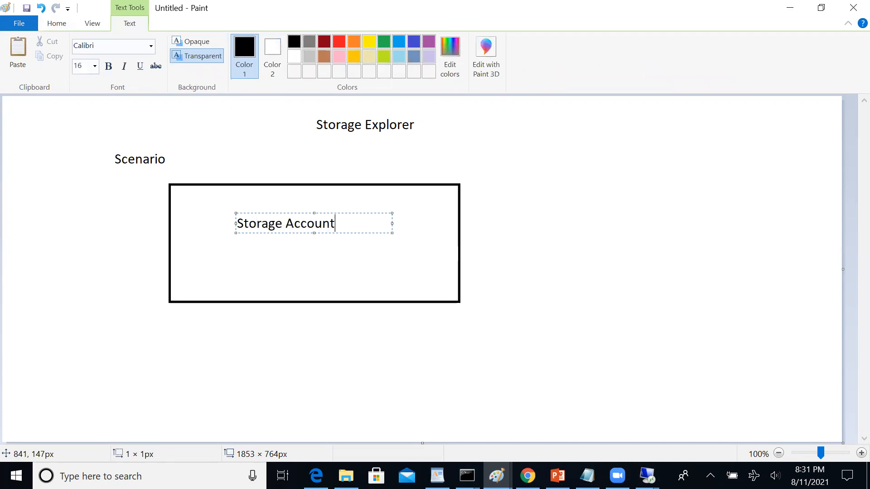
# Outline the Storage Account text with a freehand pencil box and draw an arrow from it down past the rectangle's lower edge
pyautogui.click(523, 201)
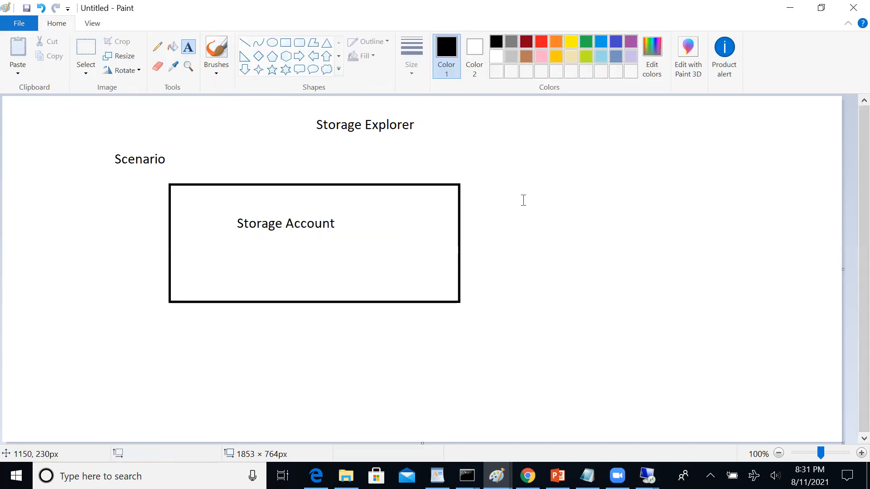
pyautogui.click(159, 47)
pyautogui.moveTo(232, 216)
pyautogui.mouseDown()
pyautogui.moveTo(366, 231)
pyautogui.moveTo(238, 215)
pyautogui.mouseUp()
pyautogui.moveTo(309, 237)
pyautogui.mouseDown()
pyautogui.moveTo(330, 330)
pyautogui.moveTo(318, 340)
pyautogui.mouseUp()
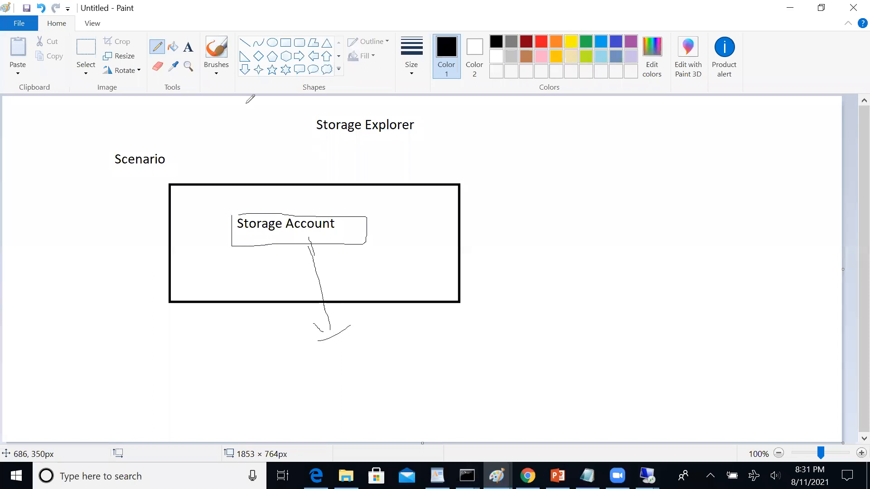
# Add the text "Blob Service" at the arrowhead below the rectangle
pyautogui.click(192, 48)
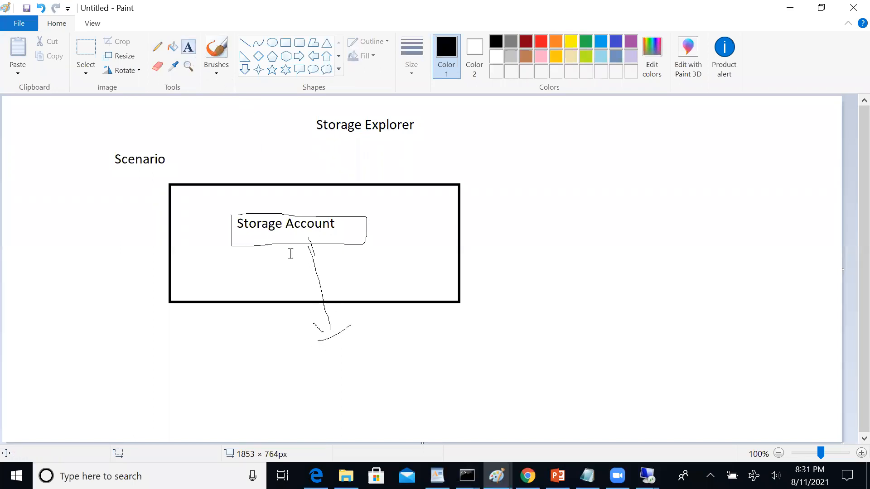
pyautogui.click(322, 334)
pyautogui.write('Blob Service')
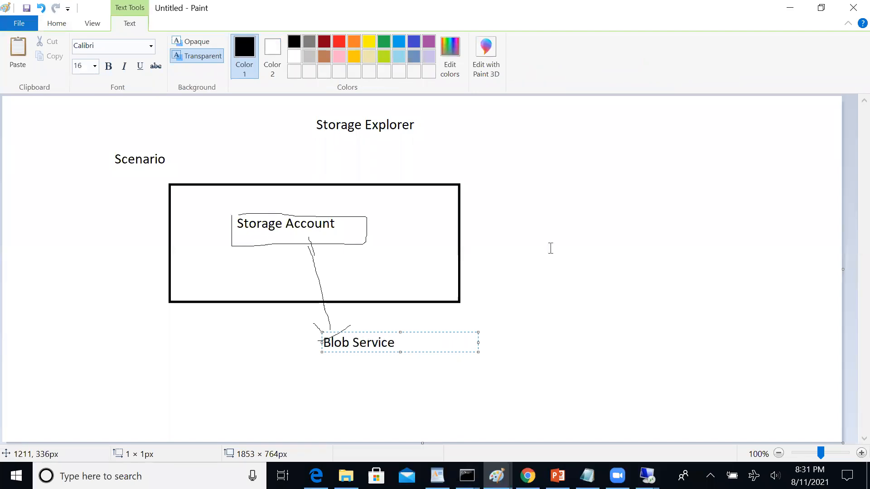
pyautogui.click(551, 248)
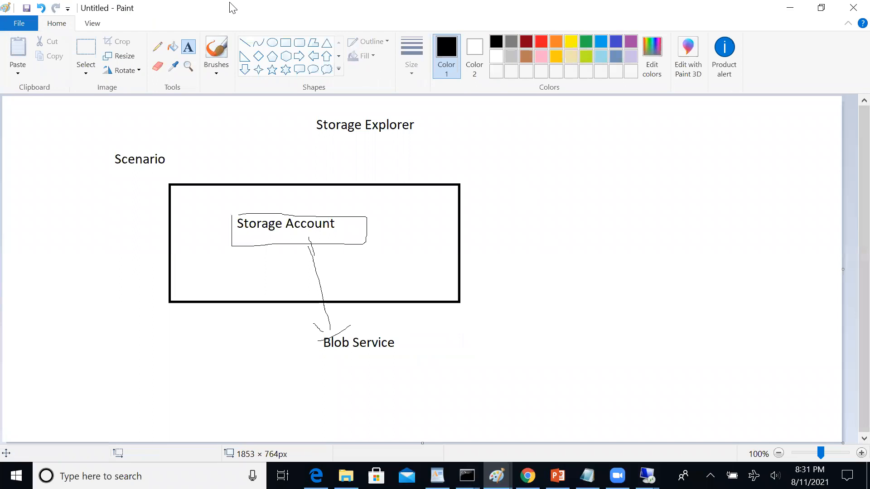
# Draw a second freehand line from the Storage Account box past Blob Service and write "File Service" beside its end
pyautogui.click(158, 47)
pyautogui.moveTo(284, 248); pyautogui.dragTo(345, 396)
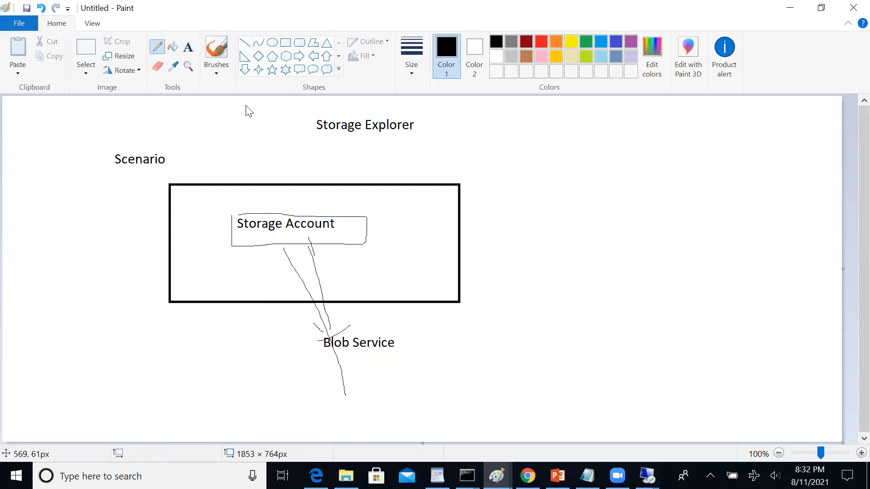
pyautogui.click(189, 47)
pyautogui.click(355, 377)
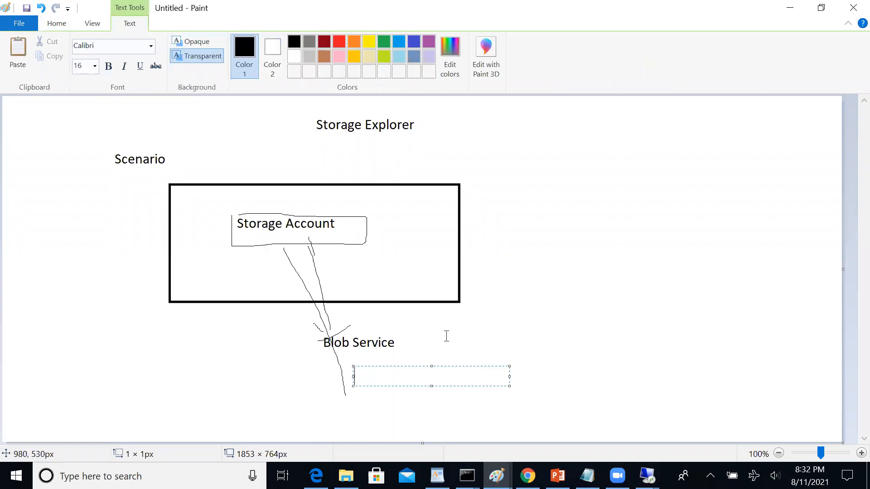
pyautogui.write('File Service')
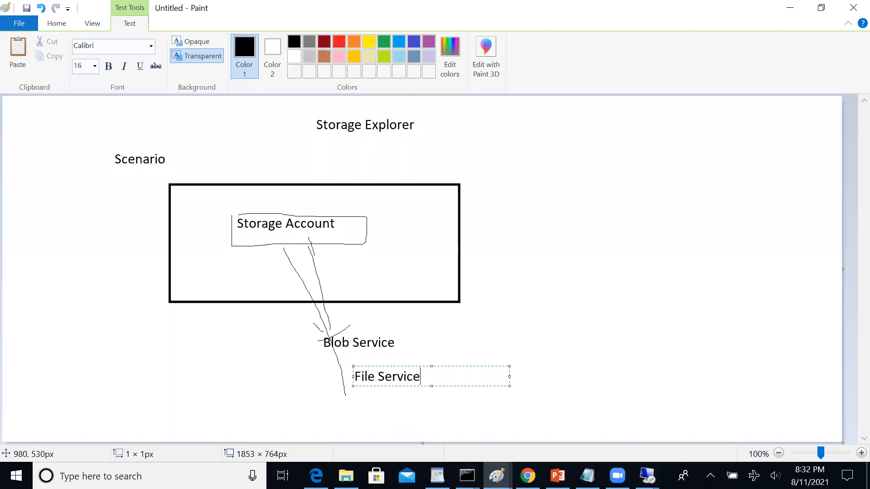
# Add the lines "Queue Service" and "Table Service" beneath File Service and finish the text block
pyautogui.press('Return')
pyautogui.write('Queue')
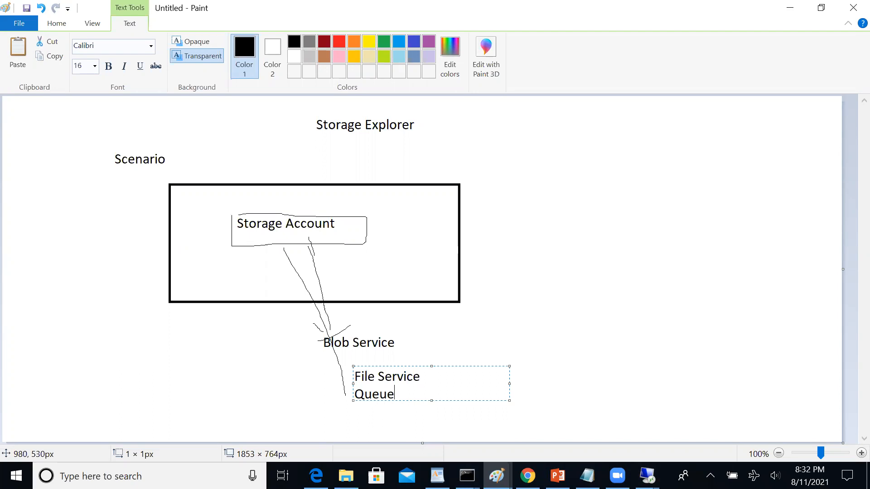
pyautogui.write(' Service ')
pyautogui.write('Tabl')
pyautogui.write('e Servic')
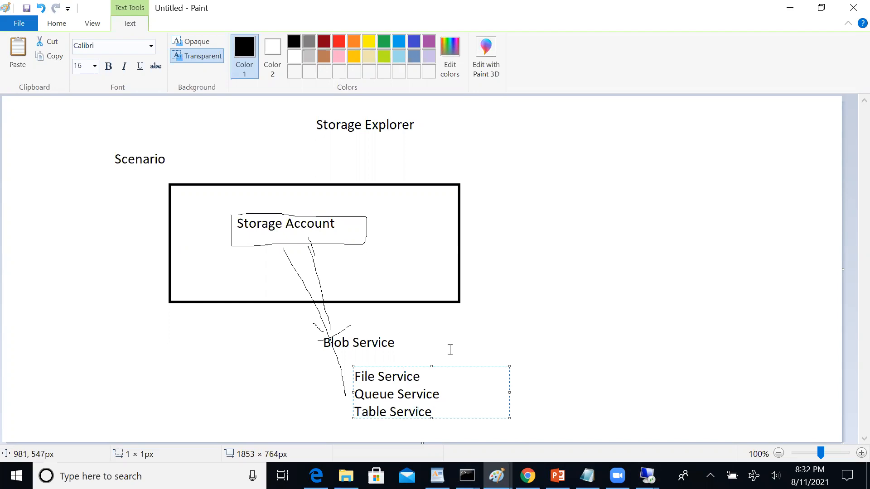
pyautogui.click(542, 319)
pyautogui.click(596, 290)
pyautogui.click(113, 144)
# Draw a freehand line rightward from Blob Service and label its end "Containers"
pyautogui.click(157, 46)
pyautogui.moveTo(396, 343); pyautogui.dragTo(478, 329)
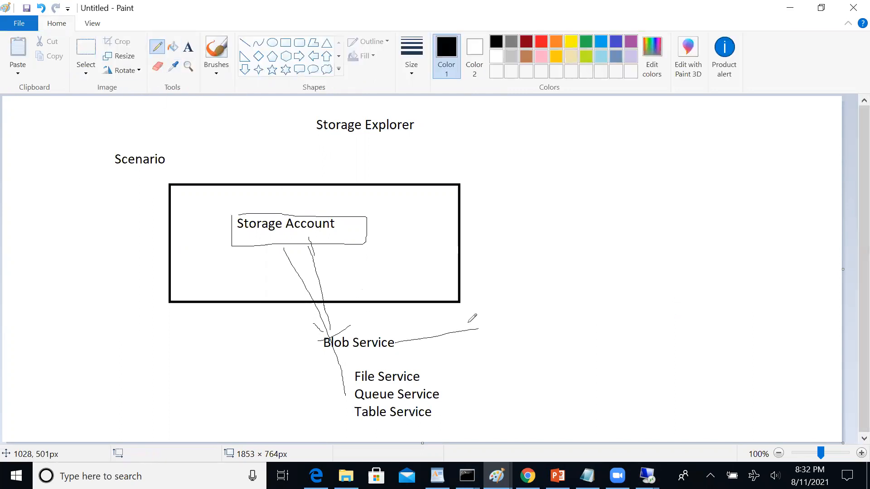
pyautogui.click(188, 47)
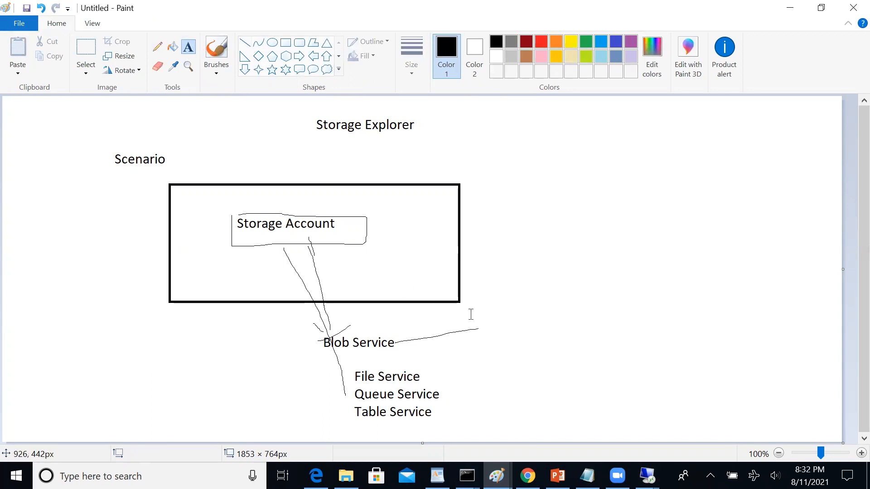
pyautogui.click(491, 321)
pyautogui.write('C')
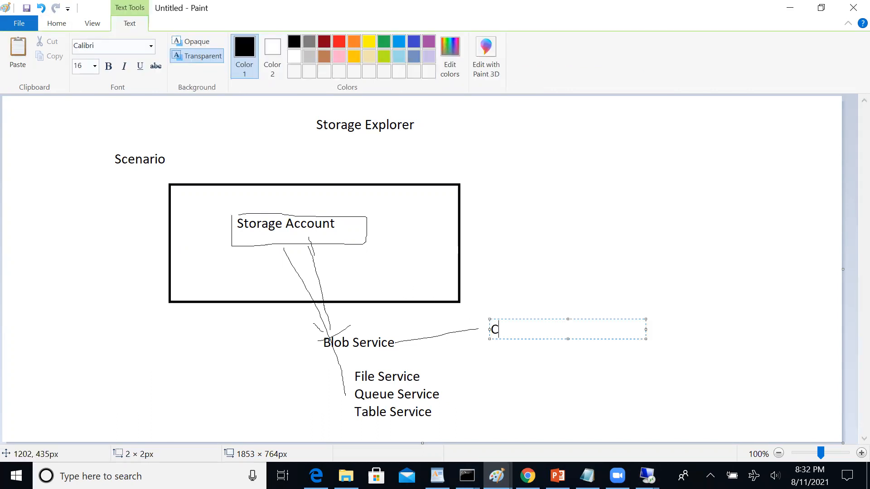
pyautogui.write('ontainers')
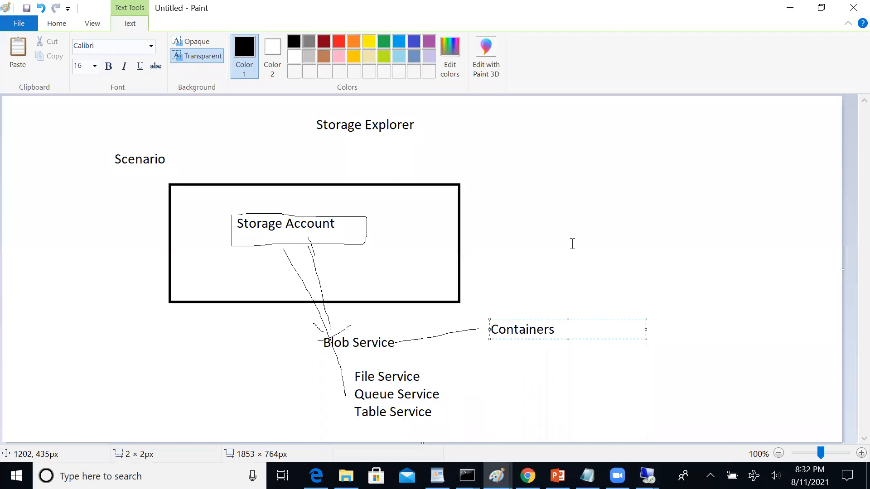
pyautogui.click(569, 249)
# Draw a freehand arrow rightward from Containers and label its end "Blobs"
pyautogui.click(156, 47)
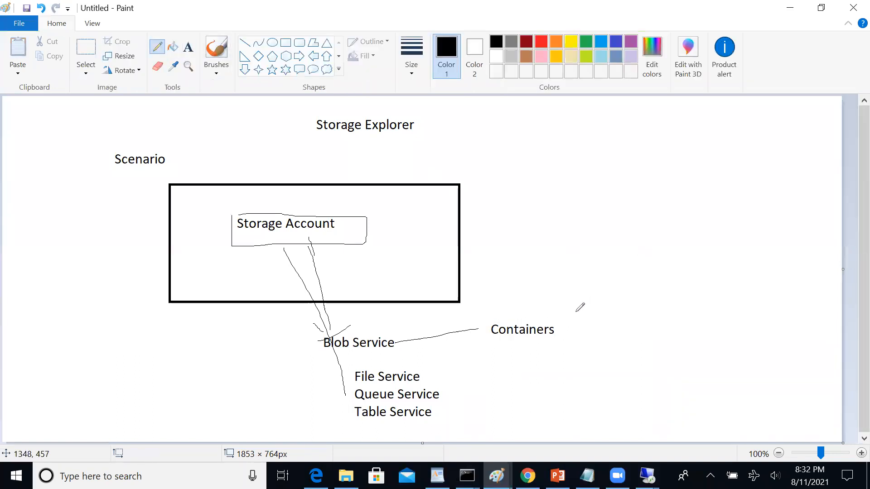
pyautogui.moveTo(563, 330)
pyautogui.mouseDown()
pyautogui.moveTo(683, 318)
pyautogui.moveTo(664, 332)
pyautogui.mouseUp()
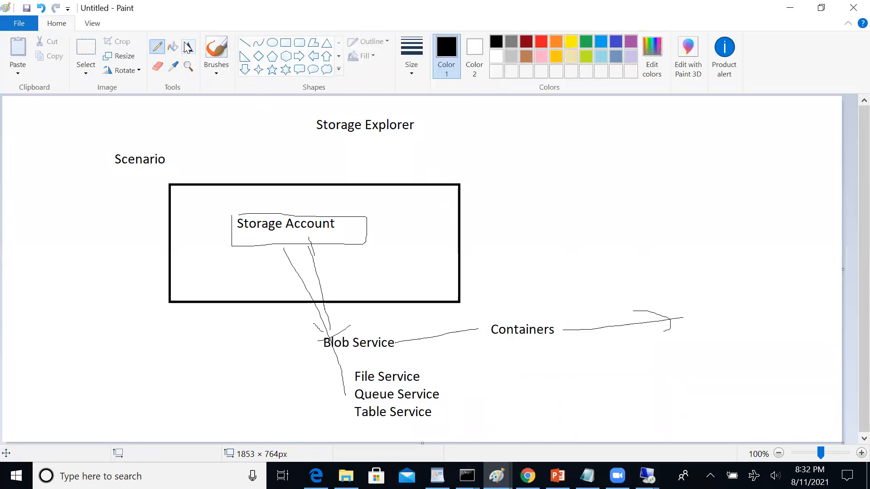
pyautogui.click(188, 47)
pyautogui.click(684, 314)
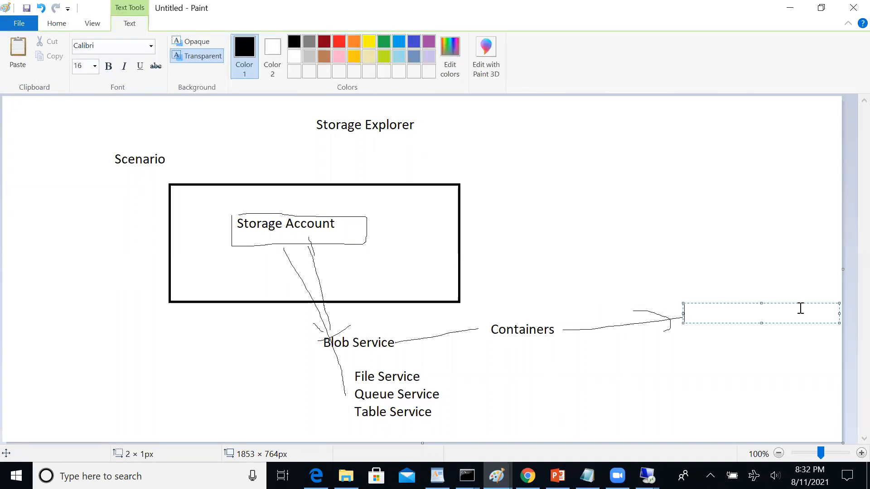
pyautogui.write('Blobs')
pyautogui.click(794, 344)
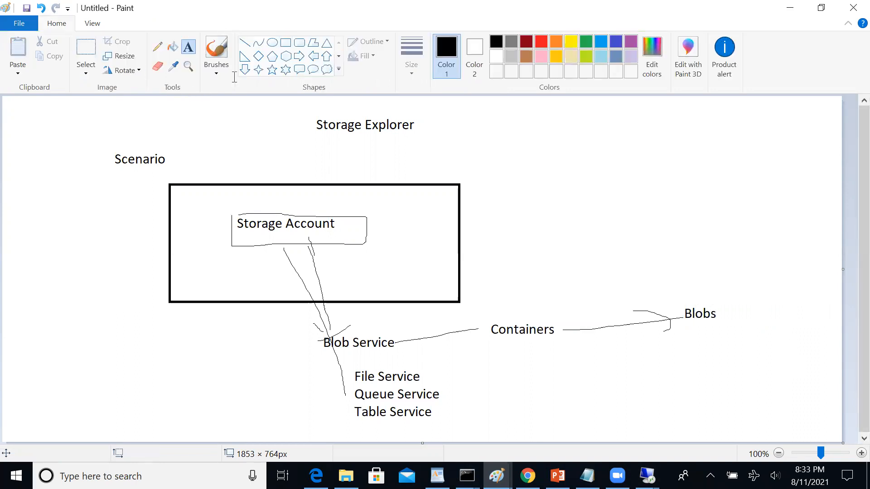
# Outline the Storage Explorer title freehand with two lines extending to its right, and add a tick mark on the Storage Account box
pyautogui.click(157, 46)
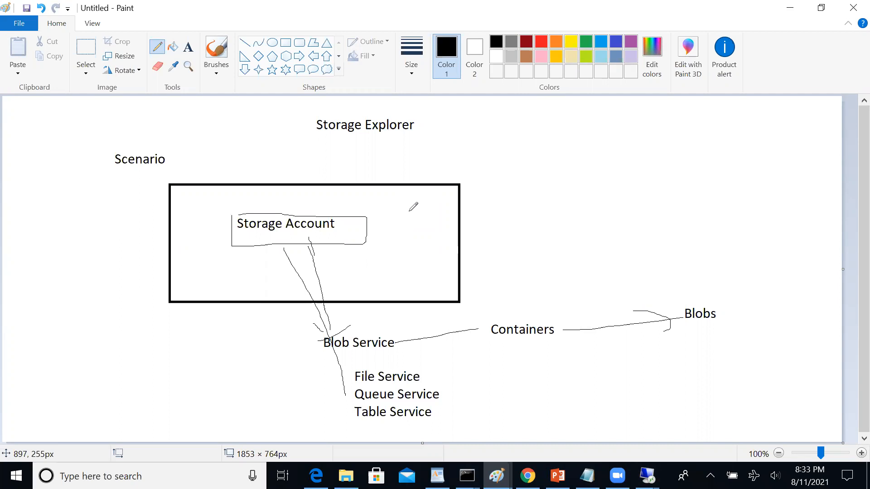
pyautogui.click(515, 157)
pyautogui.moveTo(303, 115); pyautogui.dragTo(341, 150)
pyautogui.moveTo(309, 111)
pyautogui.mouseDown()
pyautogui.moveTo(453, 117)
pyautogui.moveTo(341, 149)
pyautogui.moveTo(318, 113)
pyautogui.moveTo(453, 113)
pyautogui.moveTo(349, 148)
pyautogui.moveTo(302, 113)
pyautogui.moveTo(446, 113)
pyautogui.moveTo(434, 156)
pyautogui.moveTo(294, 111)
pyautogui.mouseUp()
pyautogui.moveTo(451, 131); pyautogui.dragTo(580, 106)
pyautogui.moveTo(422, 142); pyautogui.dragTo(519, 134)
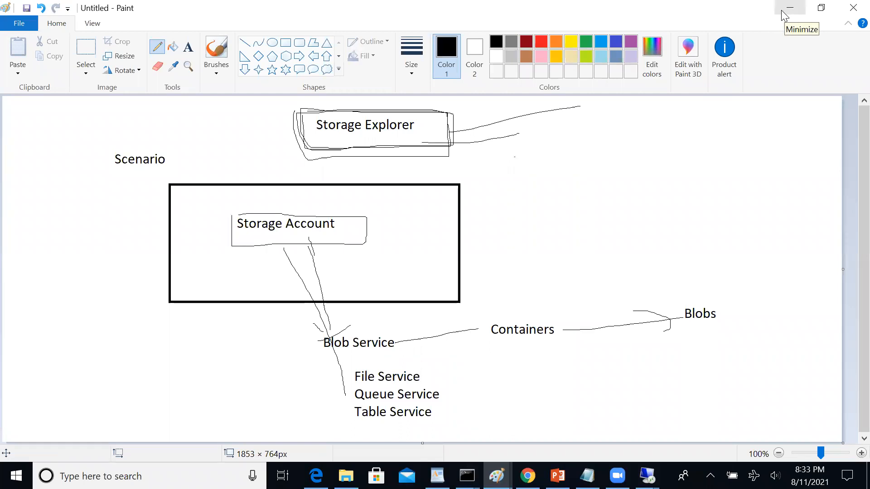
pyautogui.moveTo(647, 476)
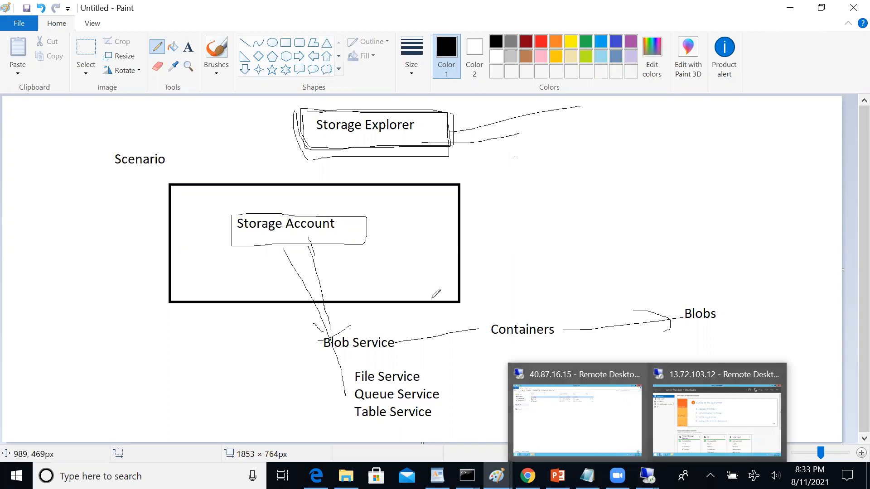
pyautogui.moveTo(352, 202)
pyautogui.mouseDown()
pyautogui.moveTo(385, 213)
pyautogui.moveTo(420, 204)
pyautogui.mouseUp()
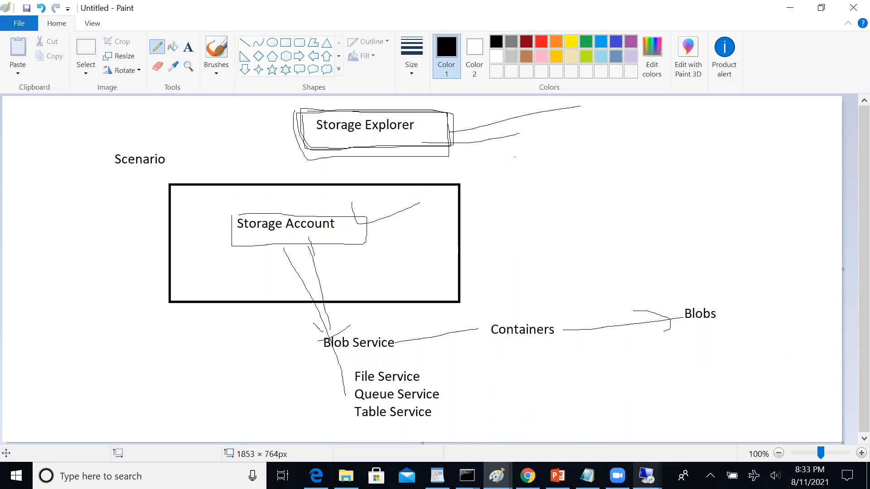
# Switch to the 13.72.103.12 remote desktop session and show the Local Server properties in Server Manager
pyautogui.click(647, 475)
pyautogui.click(696, 376)
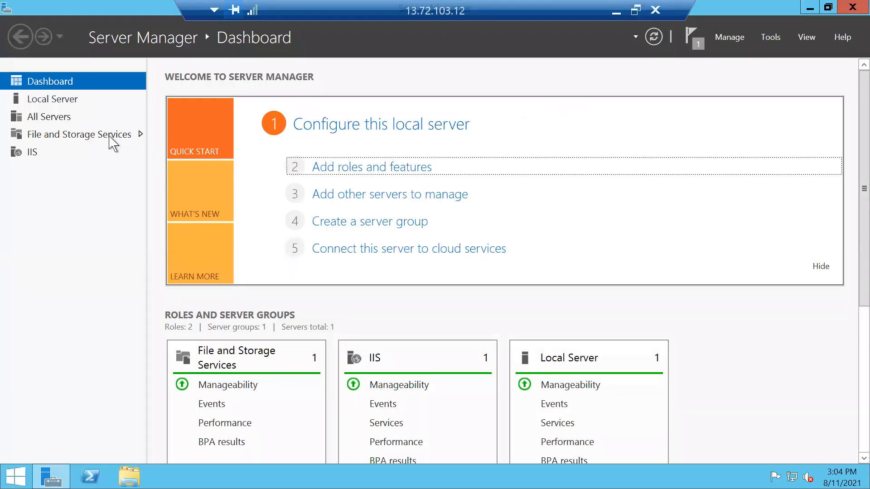
pyautogui.click(40, 99)
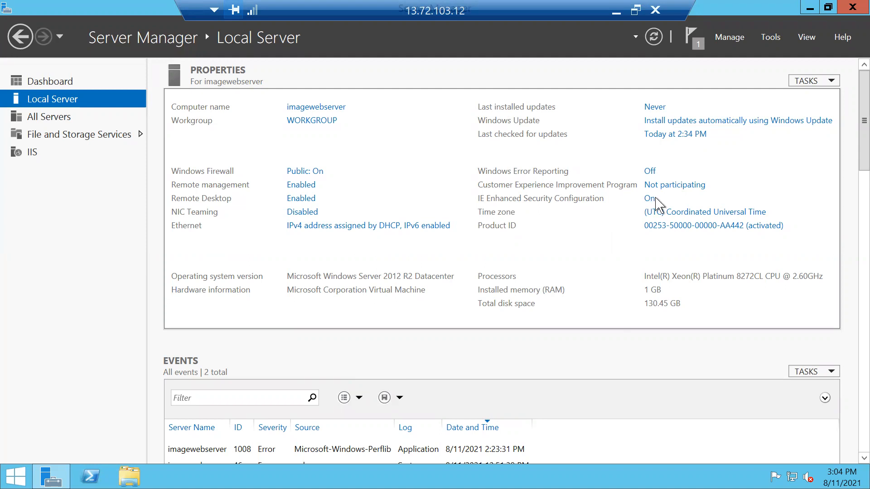
# Turn off IE Enhanced Security Configuration for both administrators and users, and refresh the server properties
pyautogui.click(650, 200)
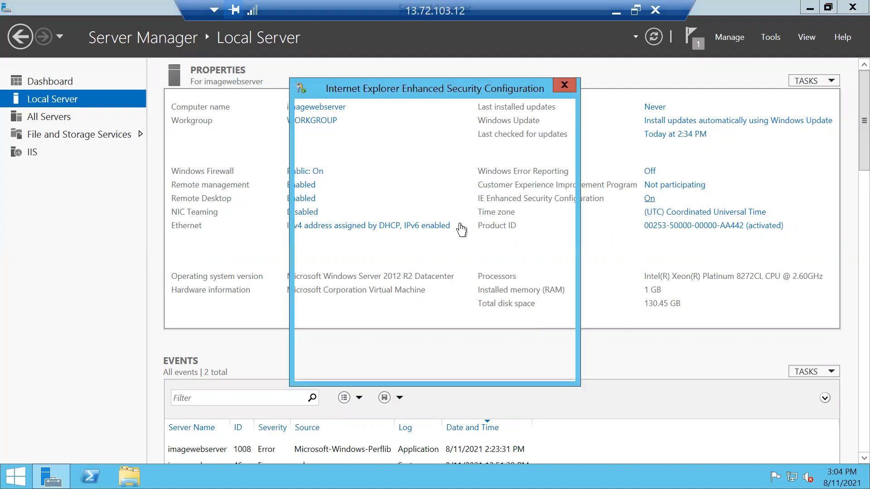
pyautogui.click(357, 222)
pyautogui.click(351, 302)
pyautogui.click(484, 369)
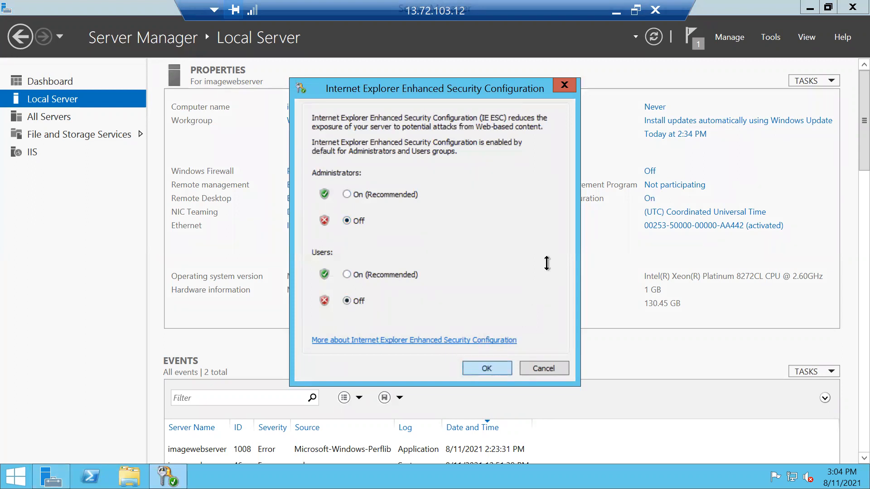
pyautogui.click(661, 35)
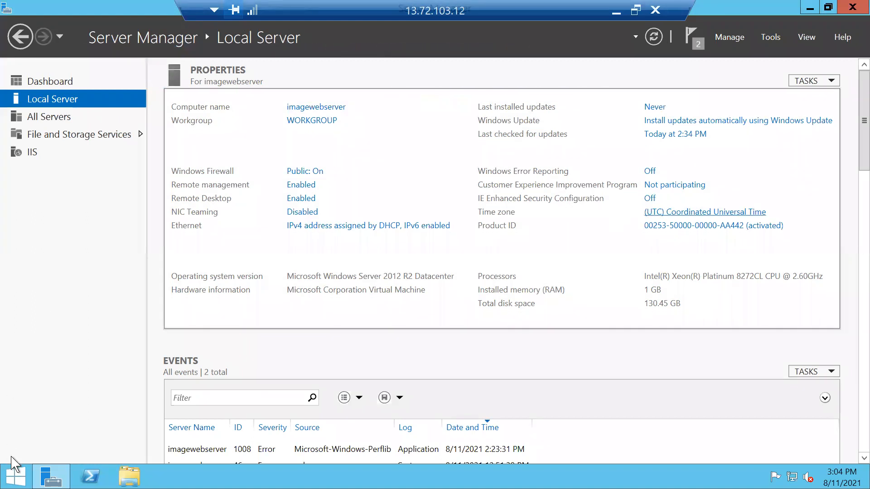
# Launch Internet Explorer on the remote server through the Run command and dismiss its startup prompt
pyautogui.press('super+x')
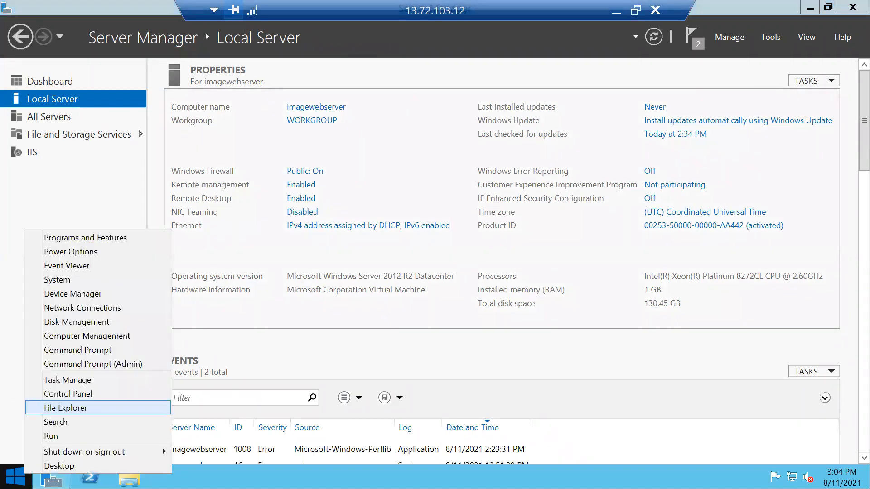
pyautogui.click(53, 436)
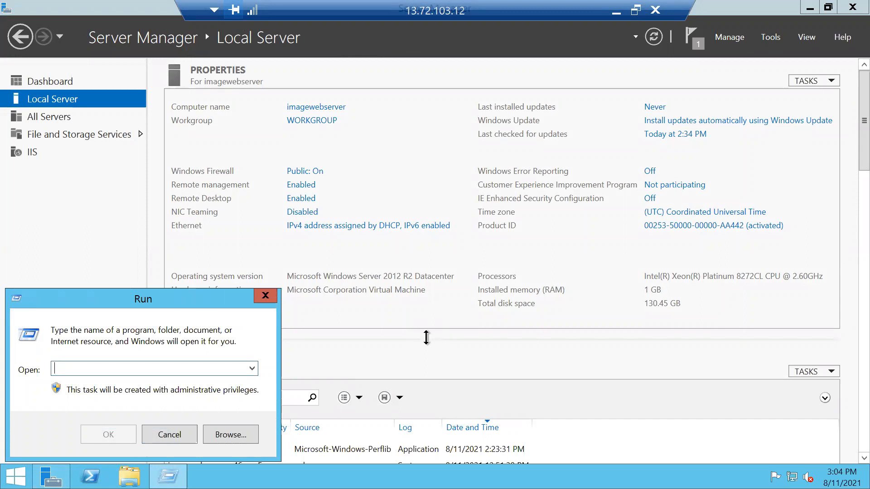
pyautogui.write('iexplore')
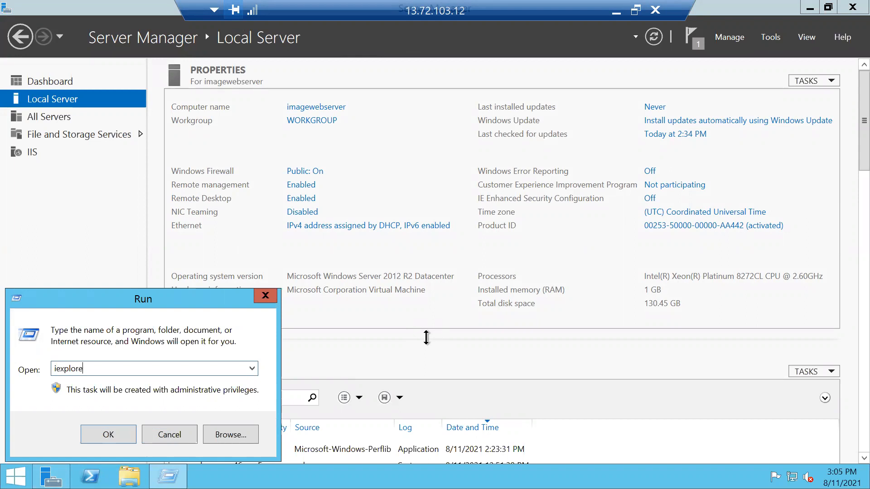
pyautogui.press('Return')
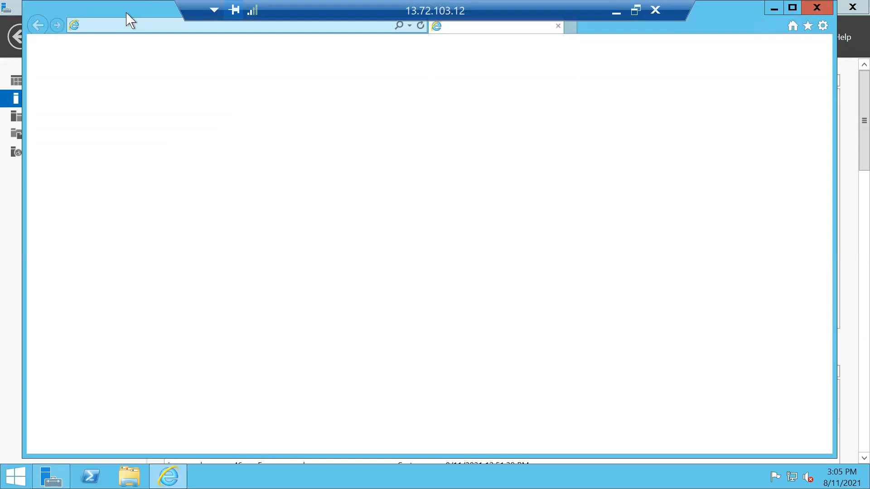
pyautogui.press('Escape')
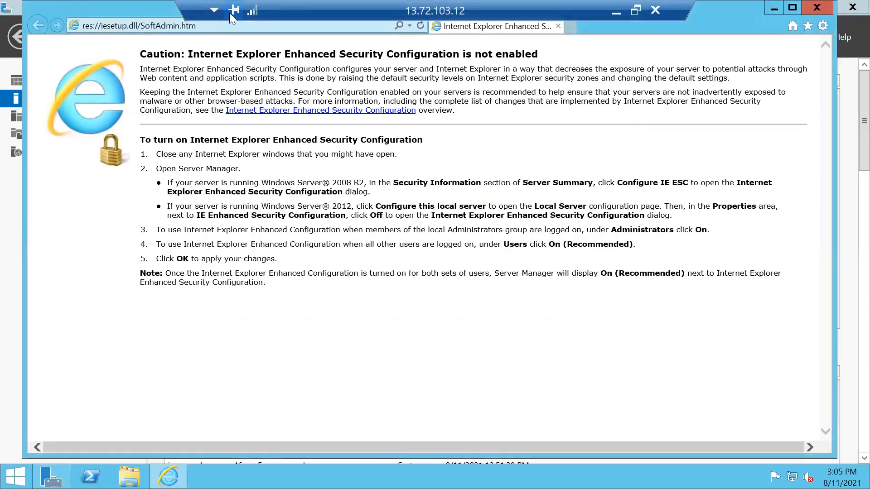
# Move the Internet Explorer window clear of the remote session bar and browse to google.com
pyautogui.moveTo(161, 13); pyautogui.dragTo(186, 49)
pyautogui.click(287, 62)
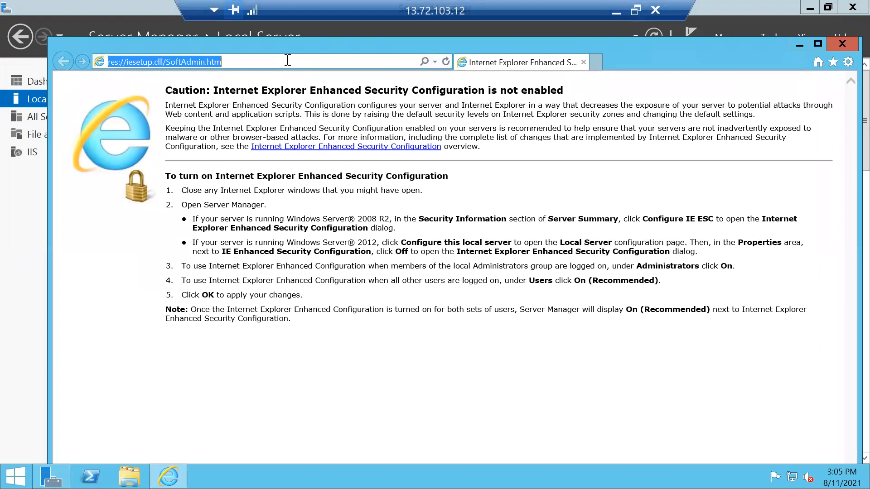
pyautogui.write('google.com')
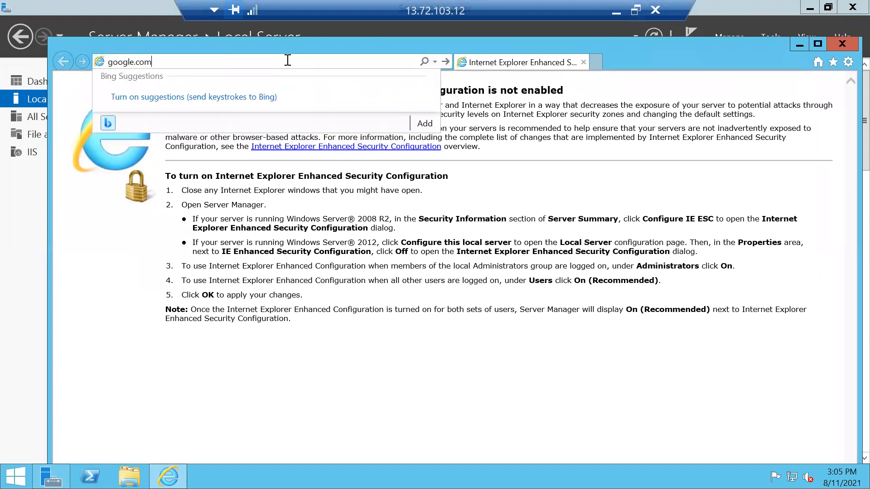
pyautogui.press('Return')
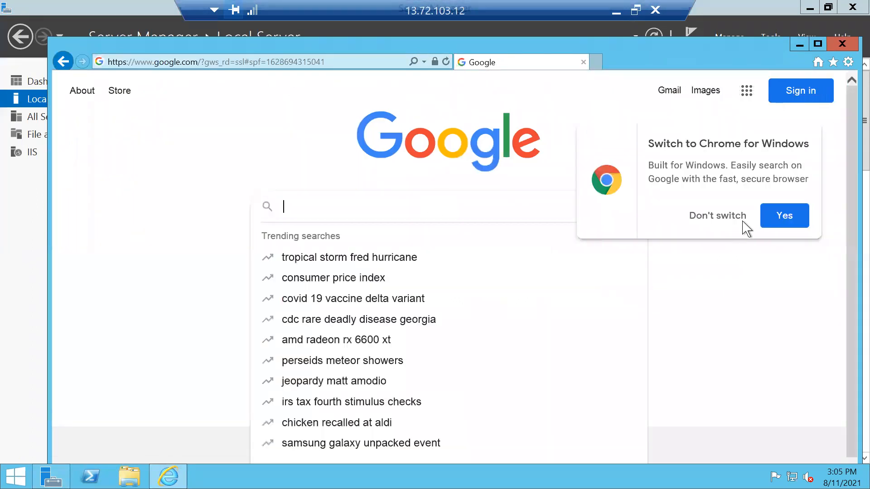
# Decline the offer to switch to Chrome and search Google for "storage explorer download"
pyautogui.click(725, 216)
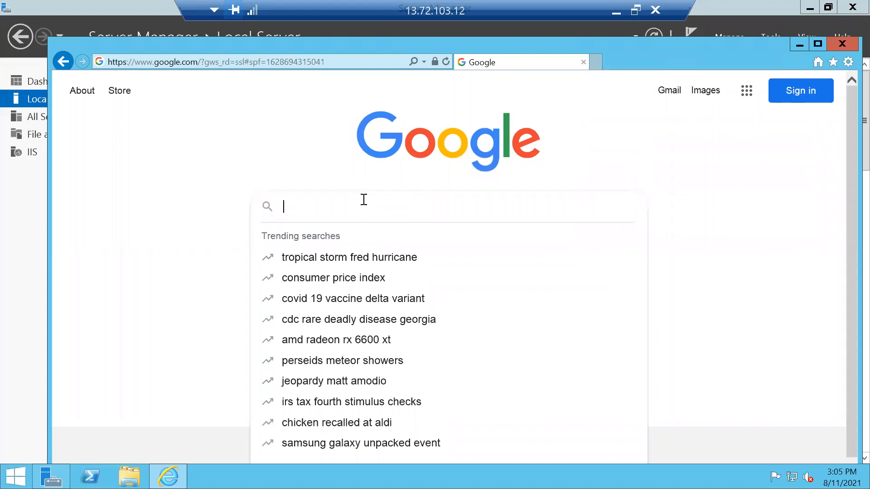
pyautogui.write('d')
pyautogui.press('BackSpace')
pyautogui.write('storage ')
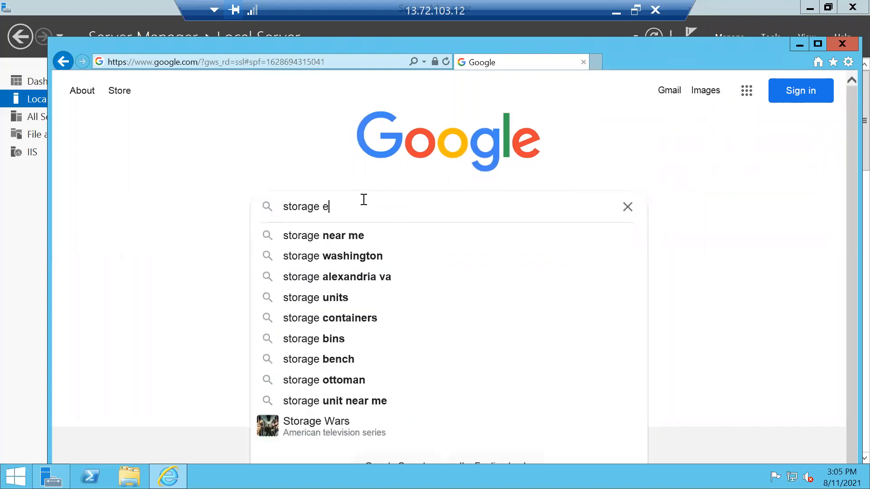
pyautogui.write('explore')
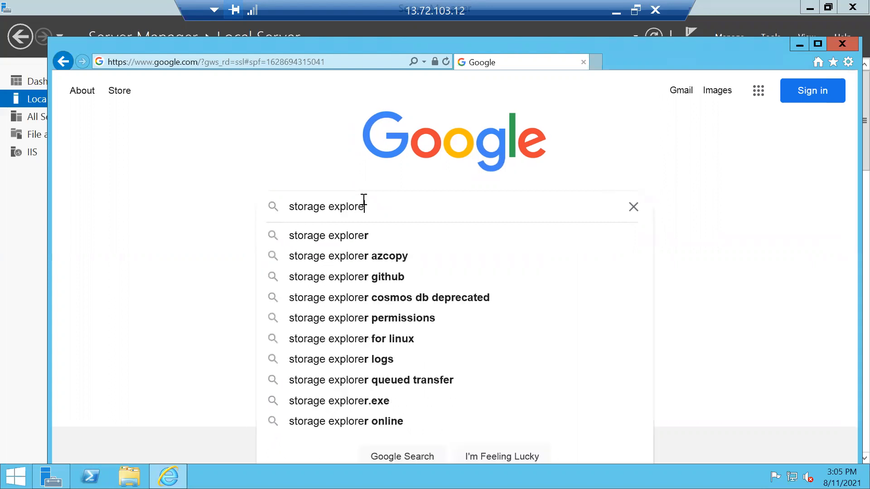
pyautogui.write('r')
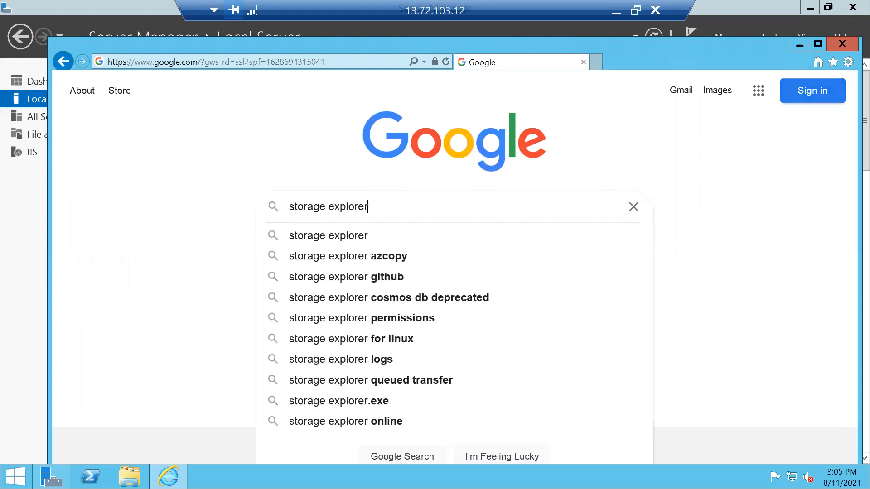
pyautogui.write(' download')
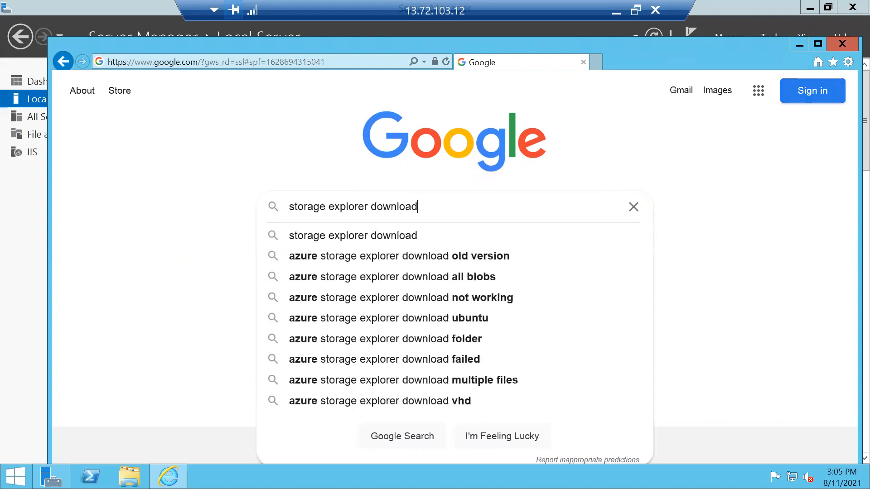
pyautogui.press('Return')
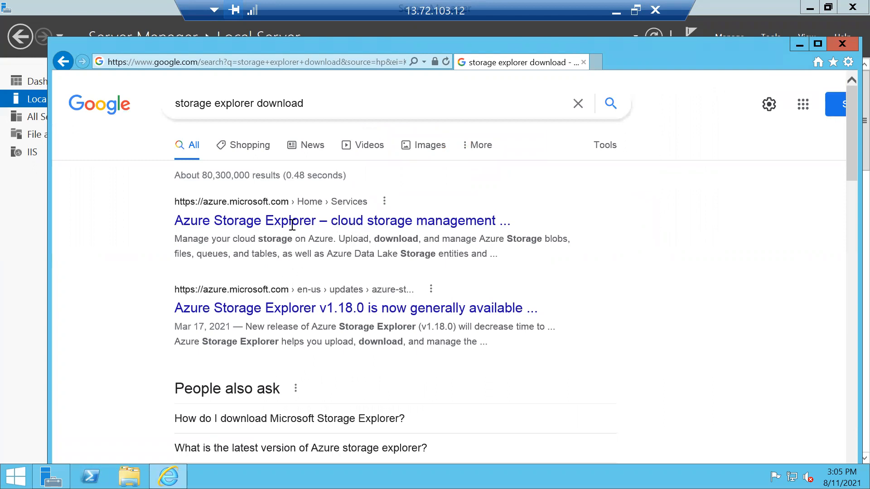
# Download StorageExplorer.exe for Windows from the Azure Storage Explorer page and run it in the maximized browser
pyautogui.click(293, 225)
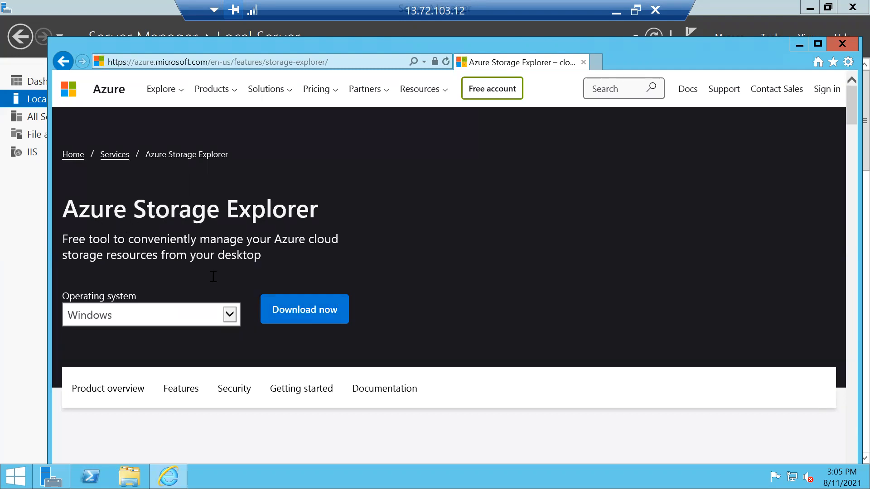
pyautogui.click(306, 312)
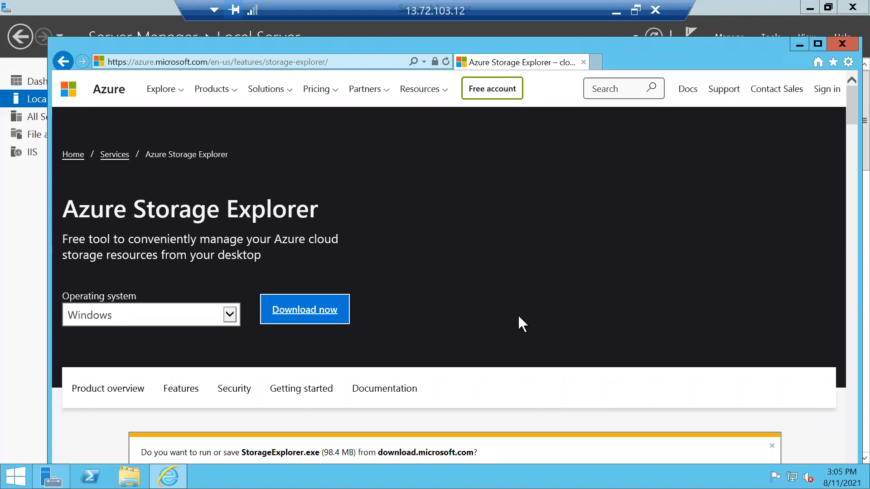
pyautogui.scroll(-3, 534, 304)
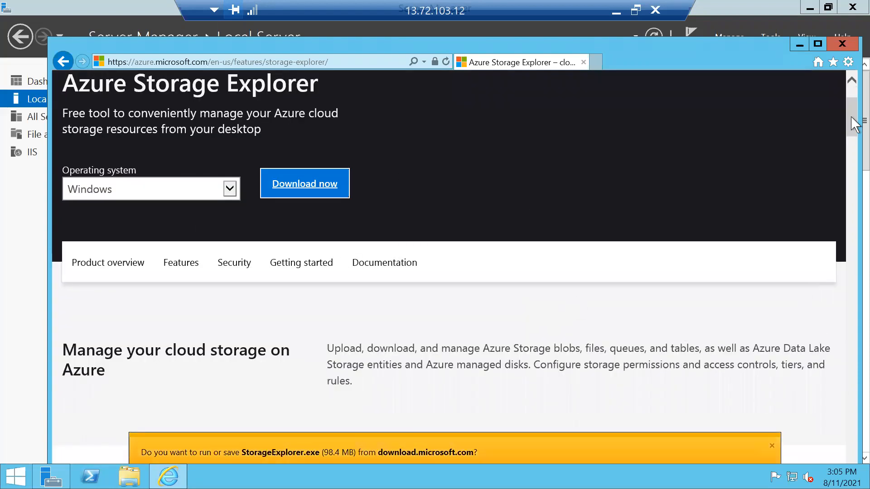
pyautogui.moveTo(854, 138); pyautogui.dragTo(825, 151)
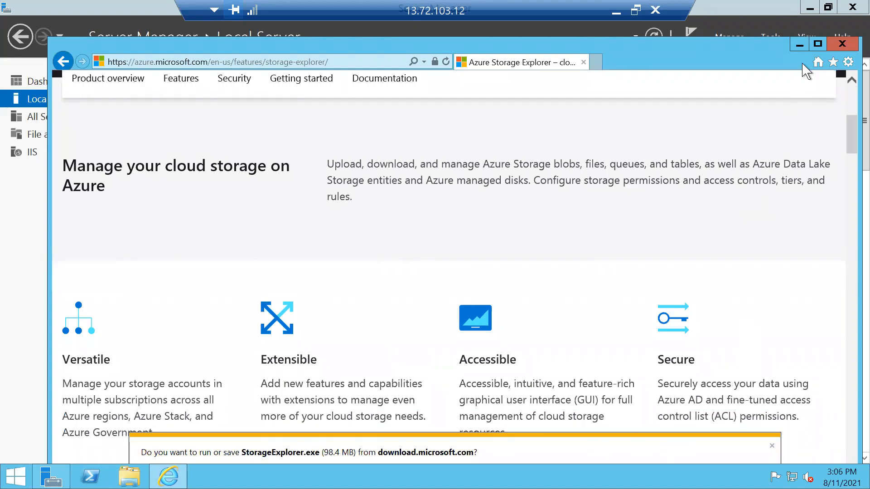
pyautogui.click(818, 44)
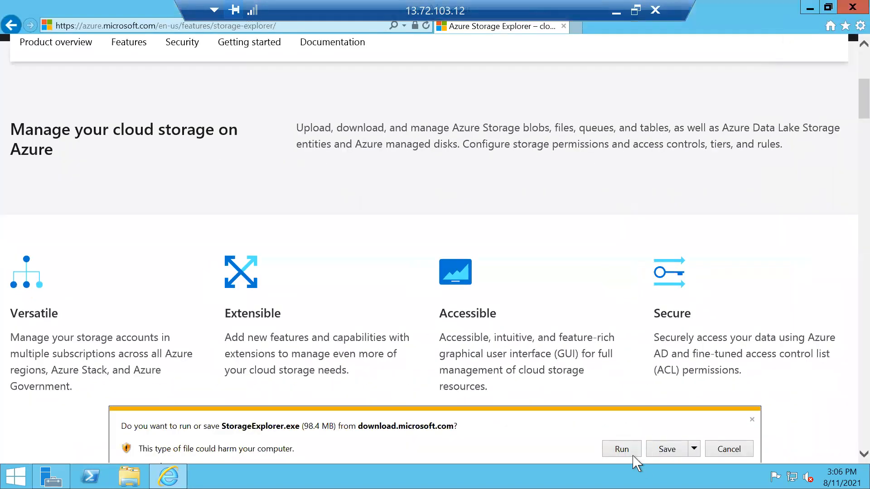
pyautogui.click(622, 449)
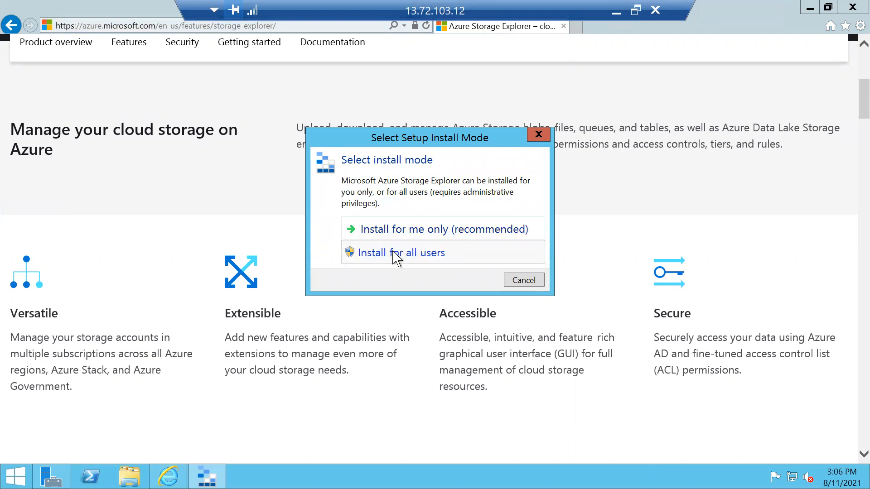
# Install Microsoft Azure Storage Explorer for all users, accepting the license agreement and keeping the default destination and Start Menu folders
pyautogui.click(427, 254)
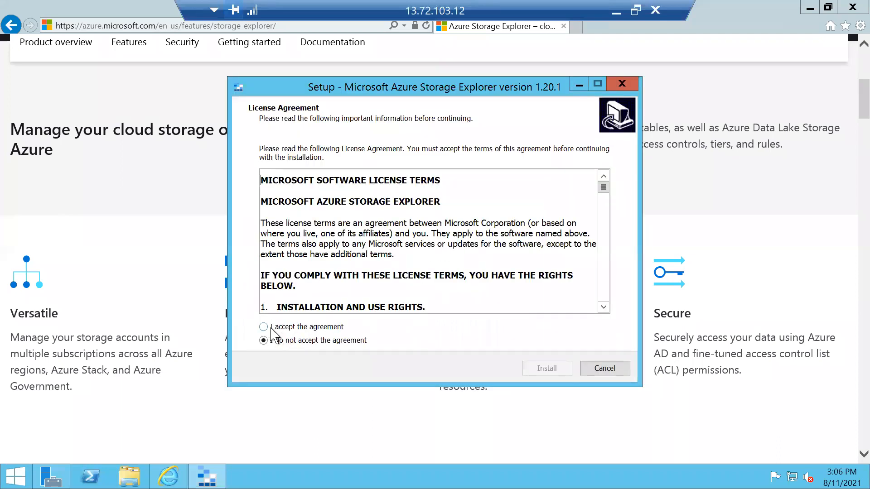
pyautogui.click(264, 327)
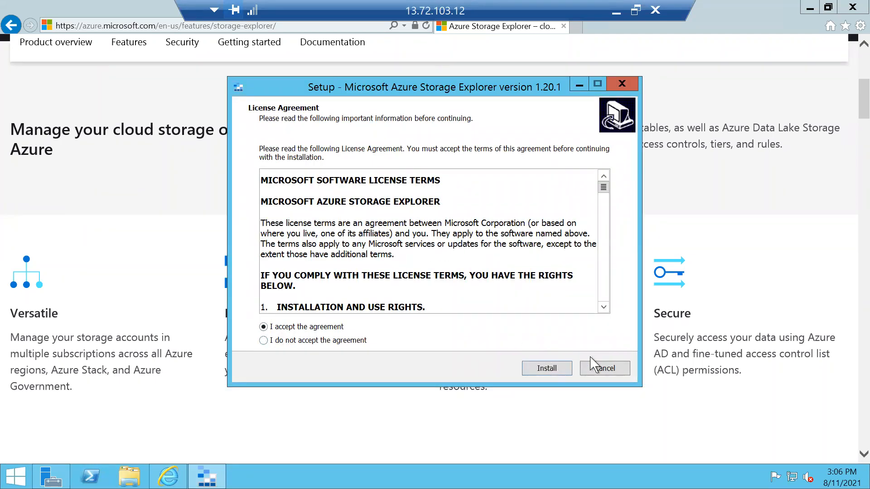
pyautogui.click(554, 367)
pyautogui.click(564, 365)
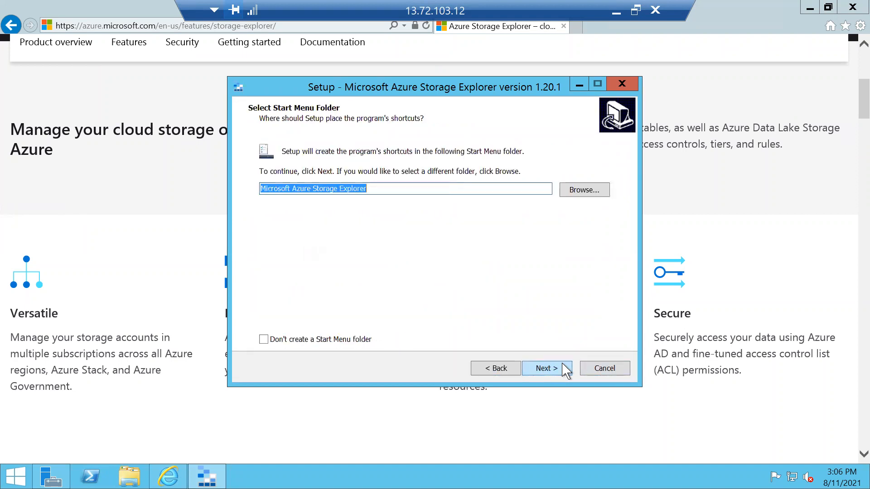
pyautogui.click(565, 367)
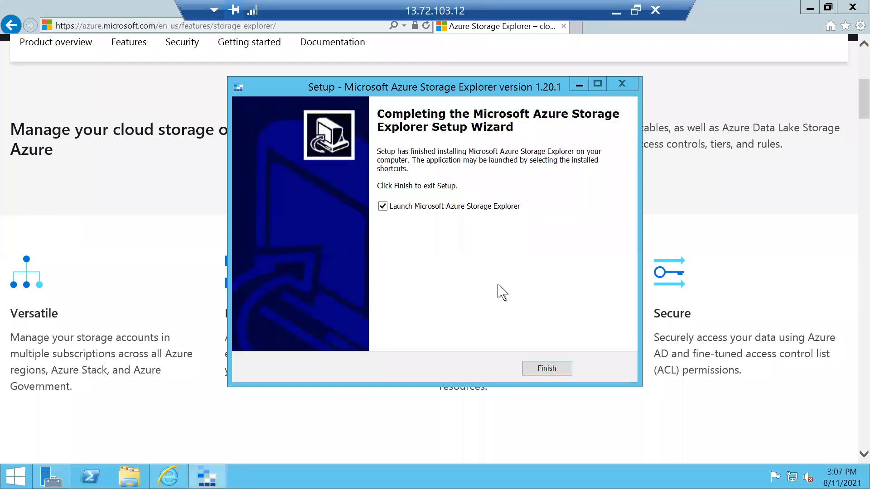
# Finish the setup with Storage Explorer launched, and close Internet Explorer to leave the new program's window accessible
pyautogui.click(549, 368)
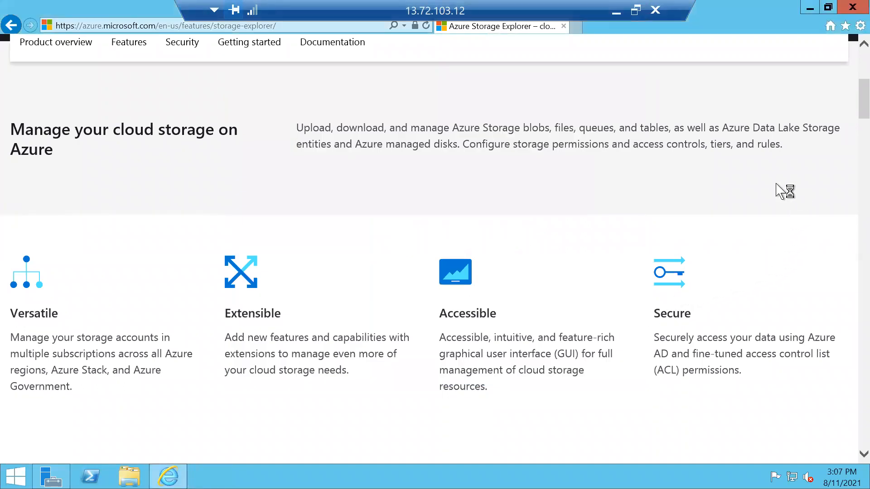
pyautogui.click(852, 7)
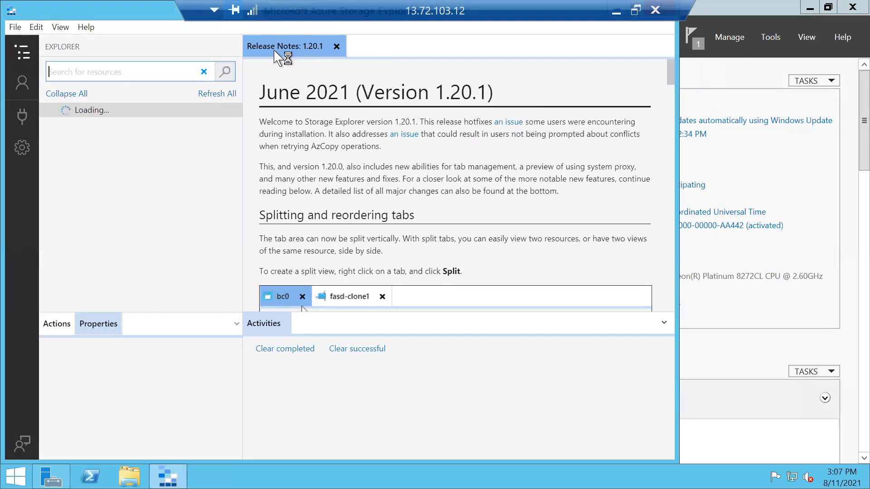
pyautogui.moveTo(134, 14); pyautogui.dragTo(192, 55)
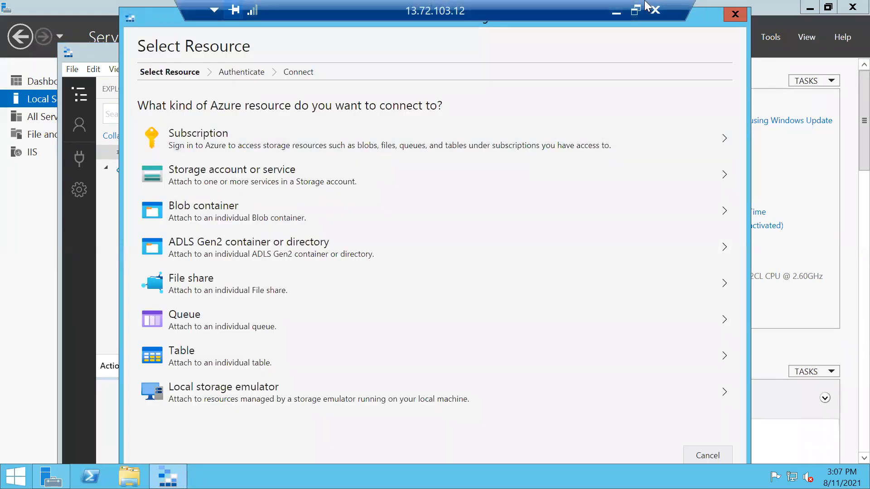
# Minimize the remote session, switch to the Azure portal in Chrome and start creating a new storage account
pyautogui.click(615, 10)
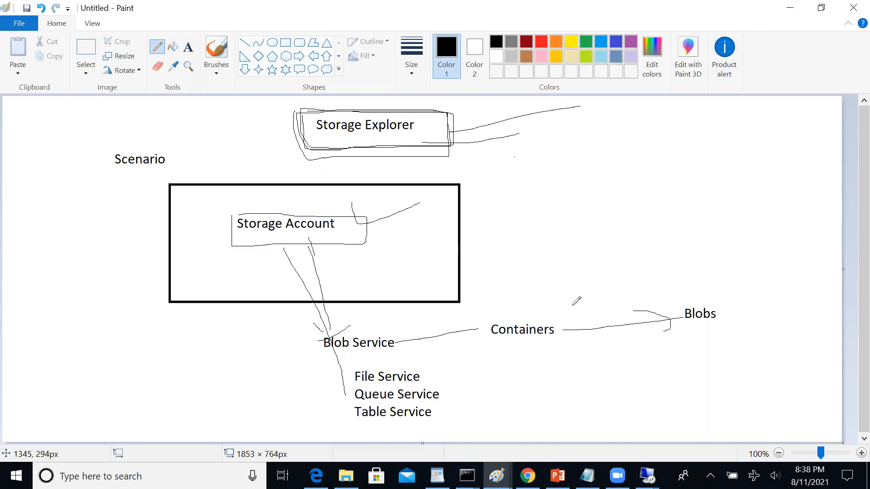
pyautogui.click(527, 475)
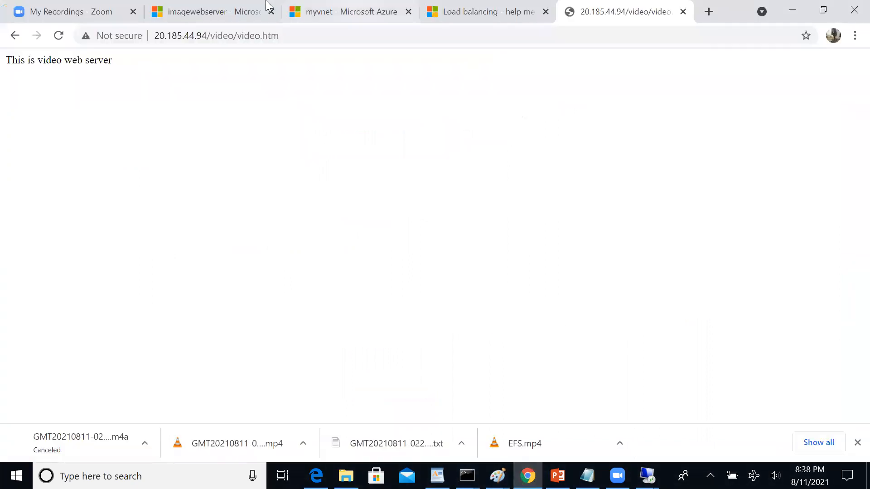
pyautogui.click(241, 7)
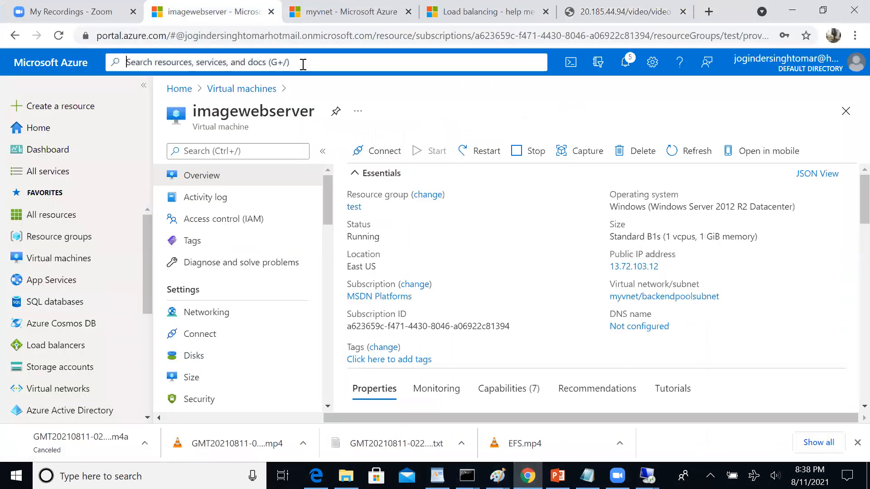
pyautogui.click(300, 62)
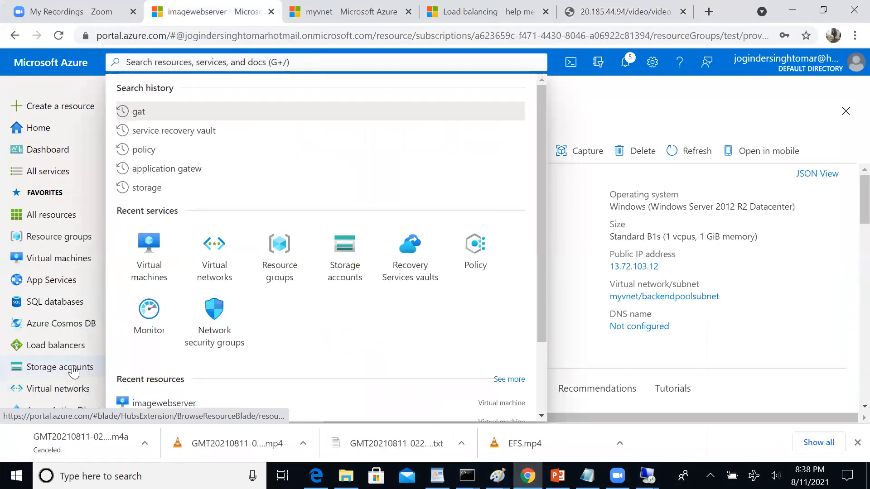
pyautogui.click(68, 373)
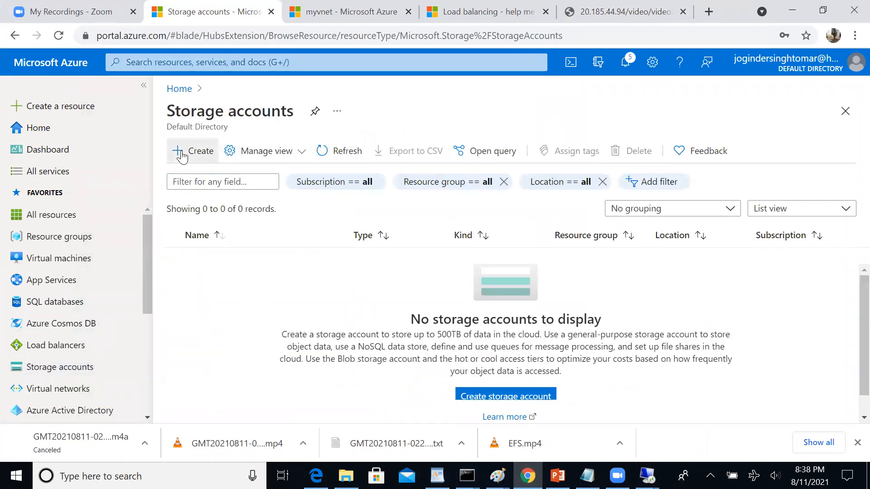
pyautogui.click(182, 154)
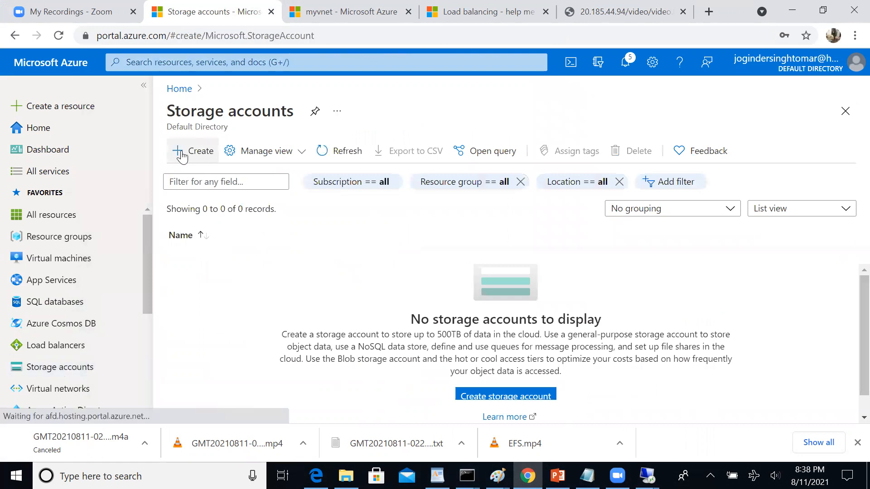
pyautogui.click(343, 114)
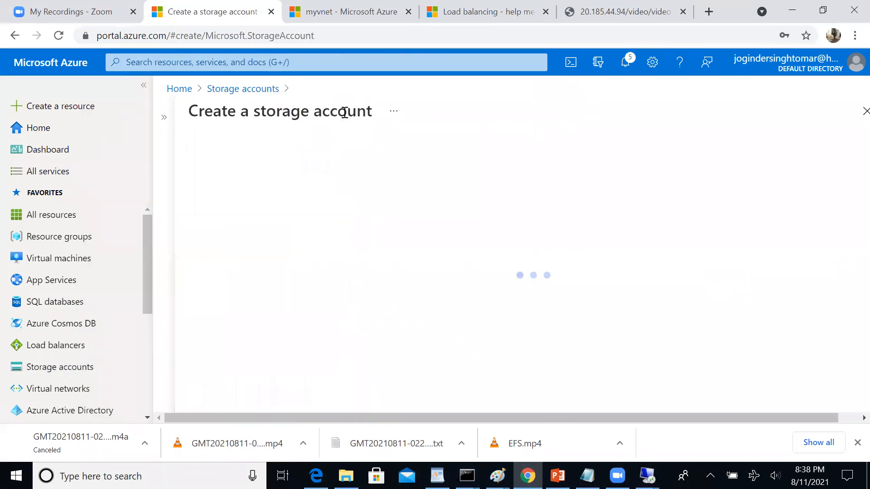
# Set the new storage account's resource group to test and its name to demostorage1001001
pyautogui.scroll(-3, 344, 308)
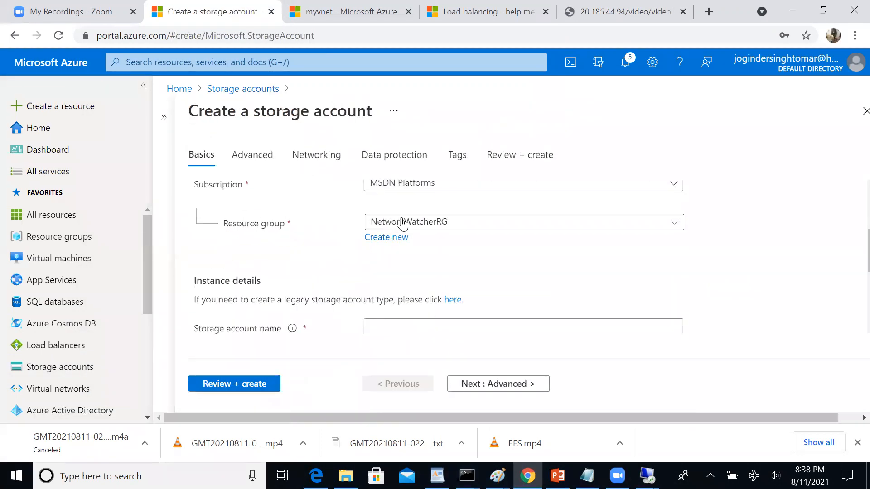
pyautogui.scroll(2, 431, 221)
pyautogui.click(452, 293)
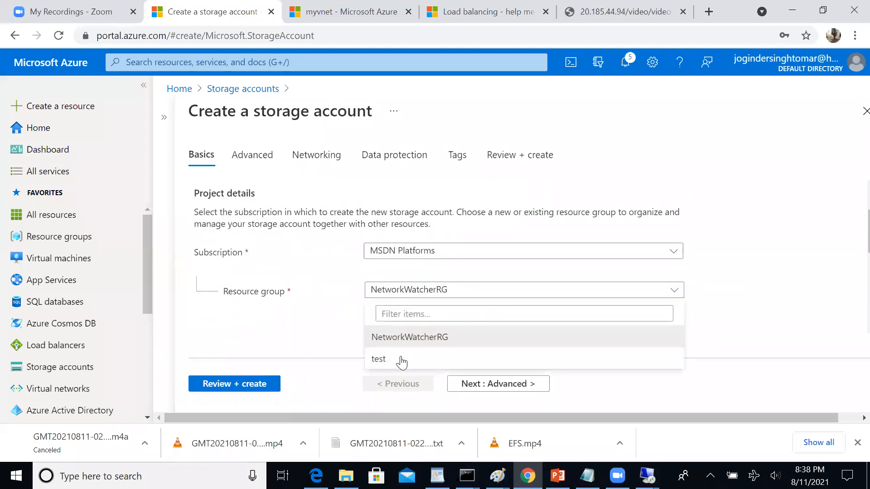
pyautogui.click(388, 359)
pyautogui.scroll(-1, 367, 315)
pyautogui.scroll(-4, 427, 278)
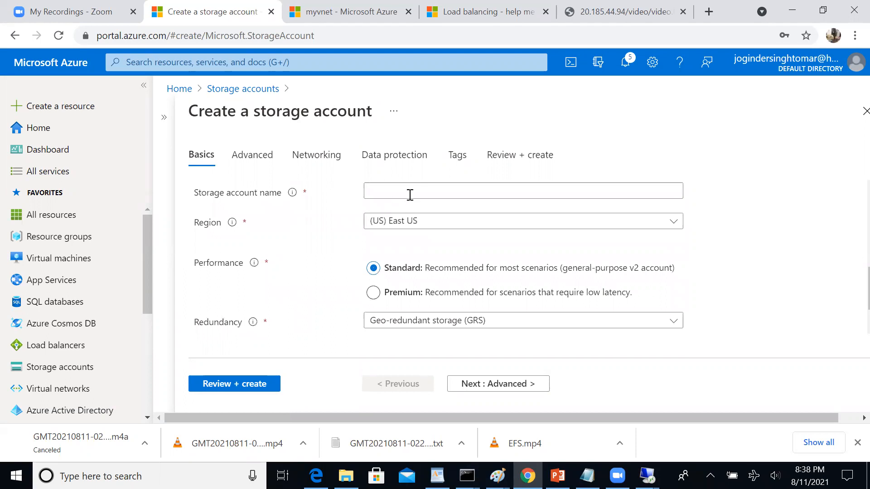
pyautogui.click(404, 192)
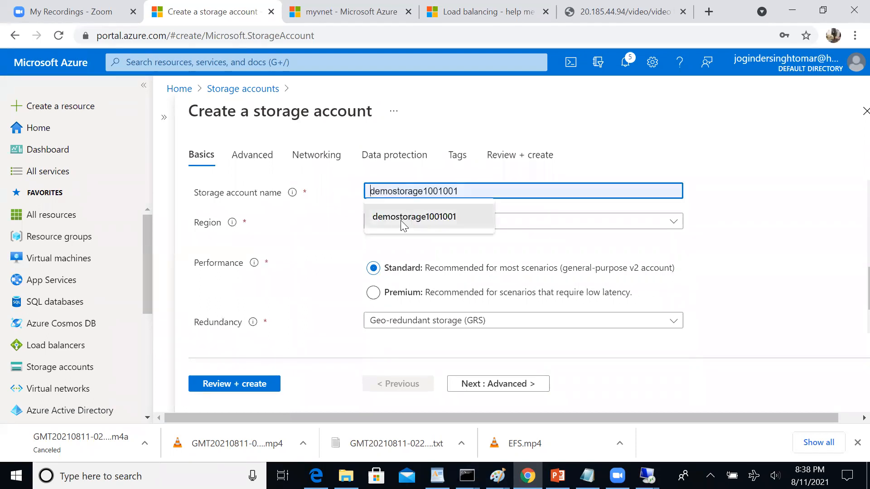
pyautogui.click(453, 221)
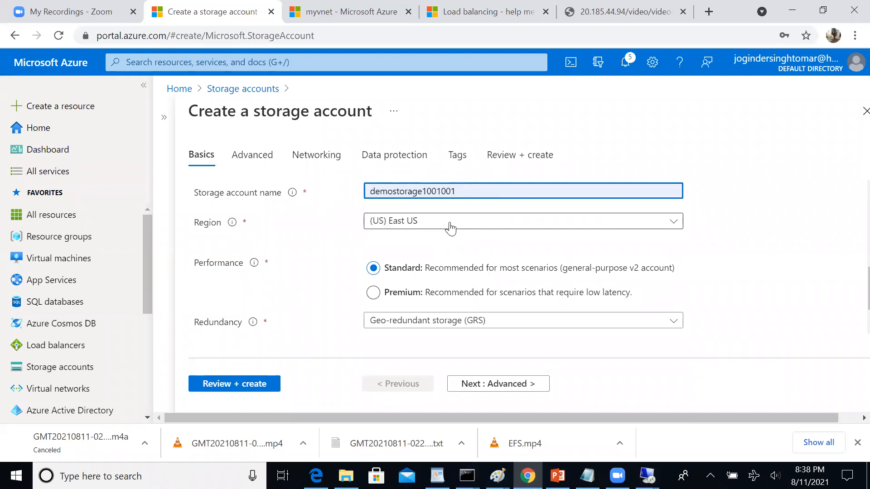
# Keep the default advanced, networking, data protection and tag settings, and create the storage account after the review
pyautogui.scroll(-1, 412, 227)
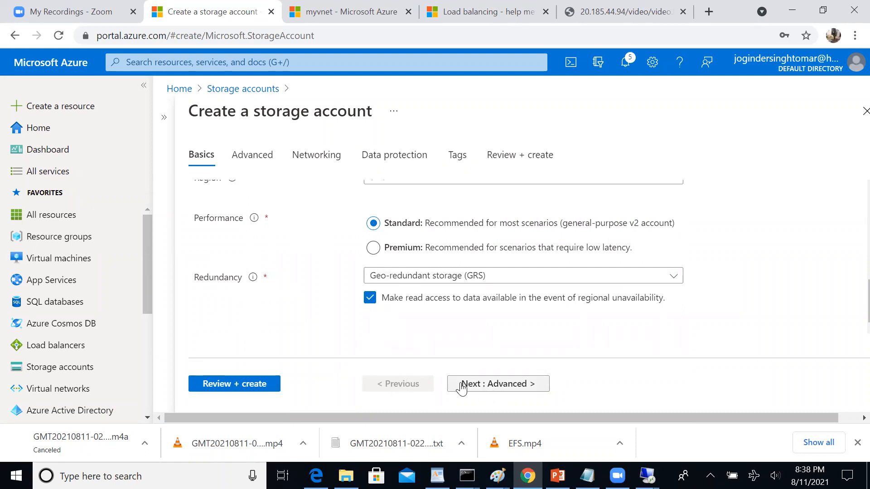
pyautogui.click(460, 386)
pyautogui.click(495, 391)
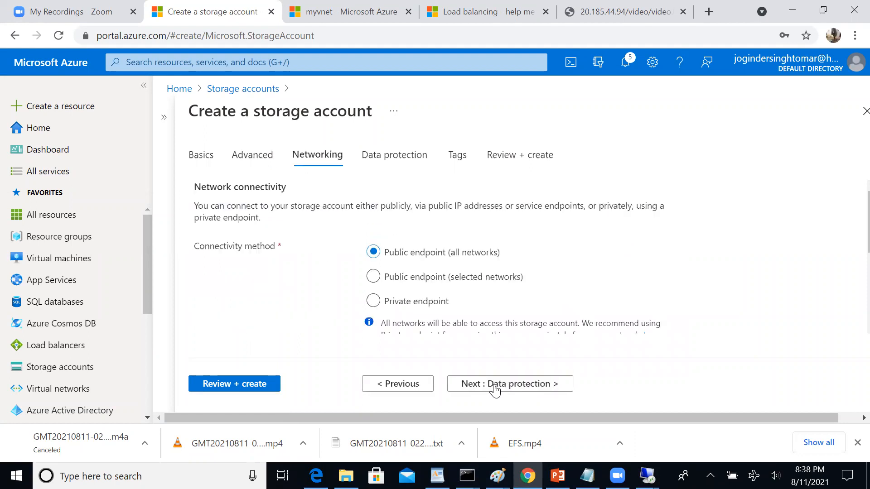
pyautogui.click(489, 386)
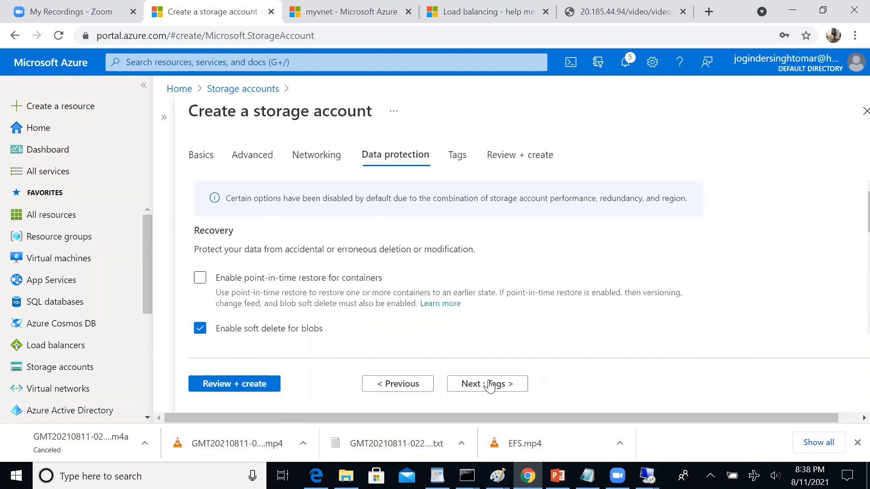
pyautogui.click(489, 387)
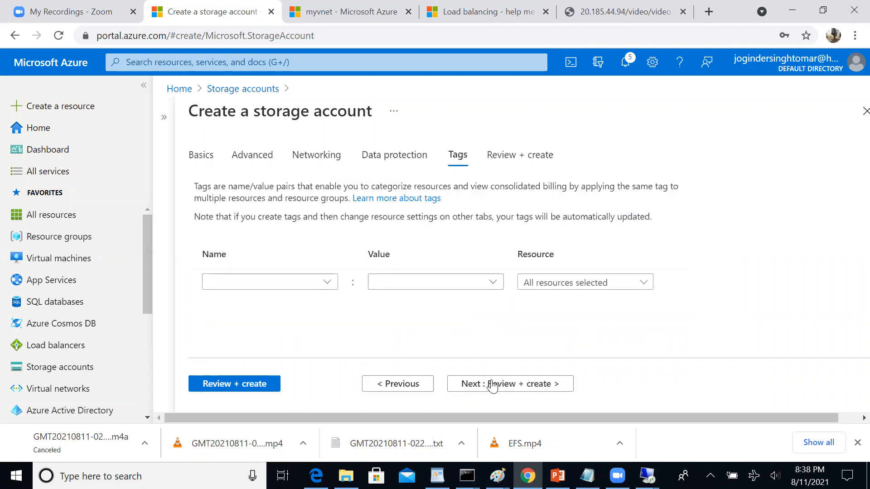
pyautogui.click(494, 385)
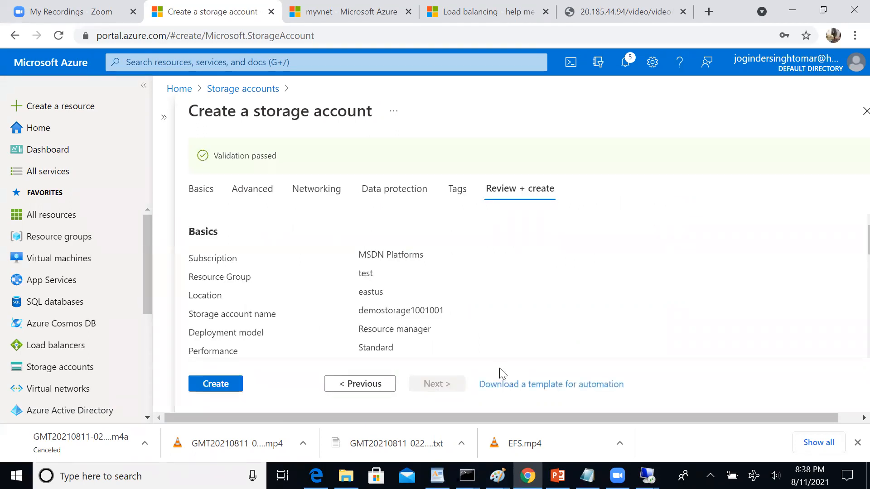
pyautogui.click(215, 383)
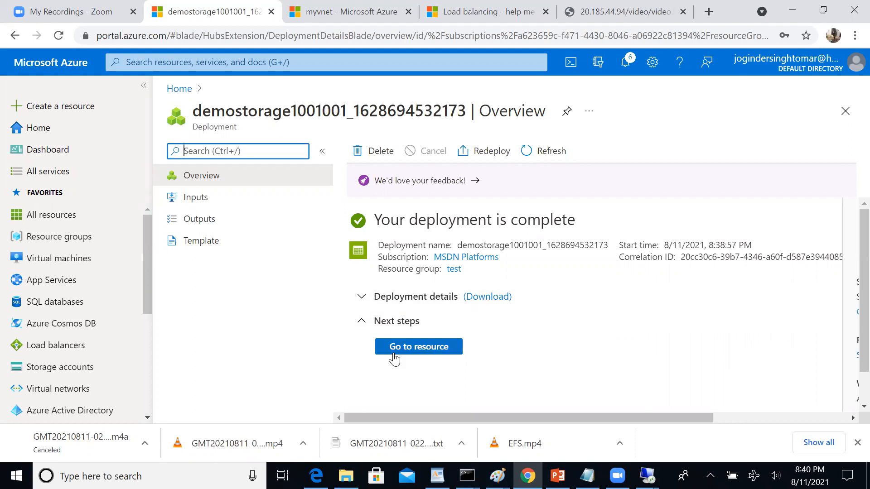
# Go to the deployed demostorage1001001 resource and open the containers of its Blob service
pyautogui.click(405, 348)
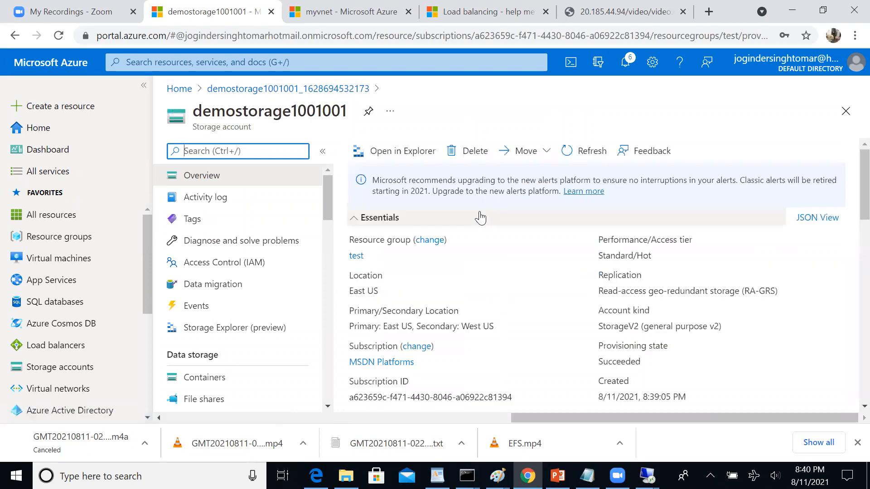
pyautogui.scroll(-5, 479, 218)
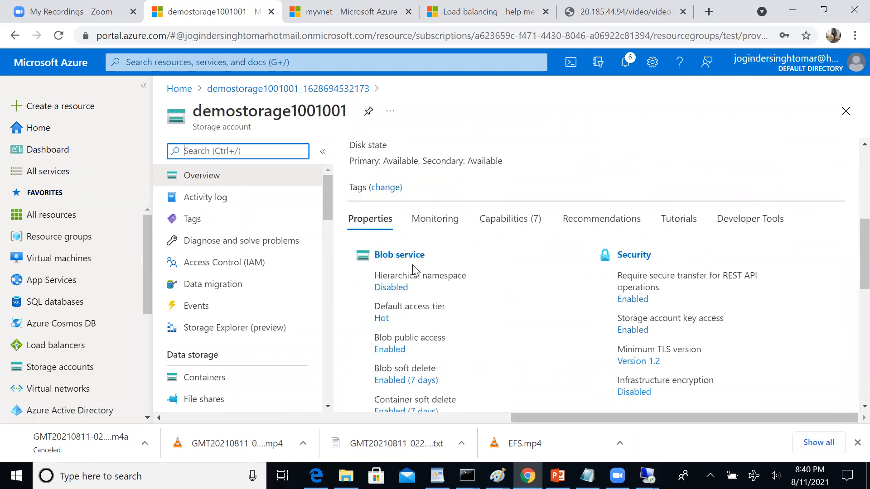
pyautogui.scroll(-4, 416, 271)
pyautogui.scroll(-4, 439, 305)
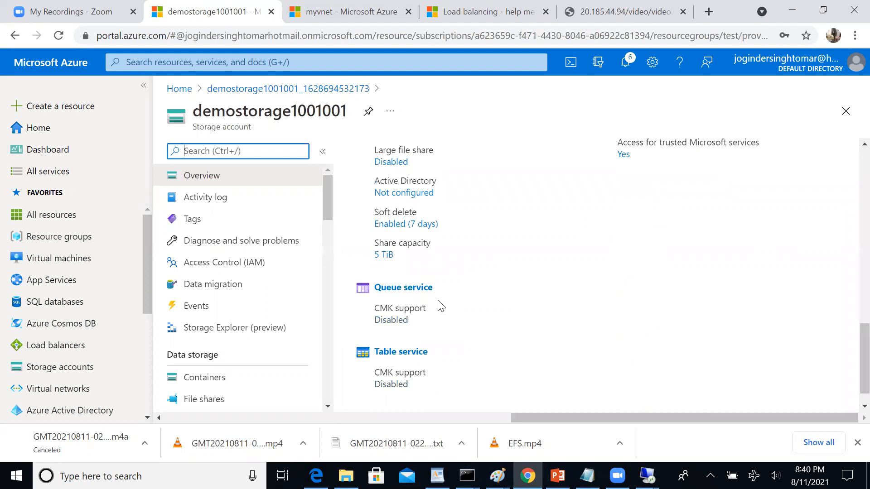
pyautogui.scroll(11, 443, 295)
pyautogui.scroll(-2, 431, 297)
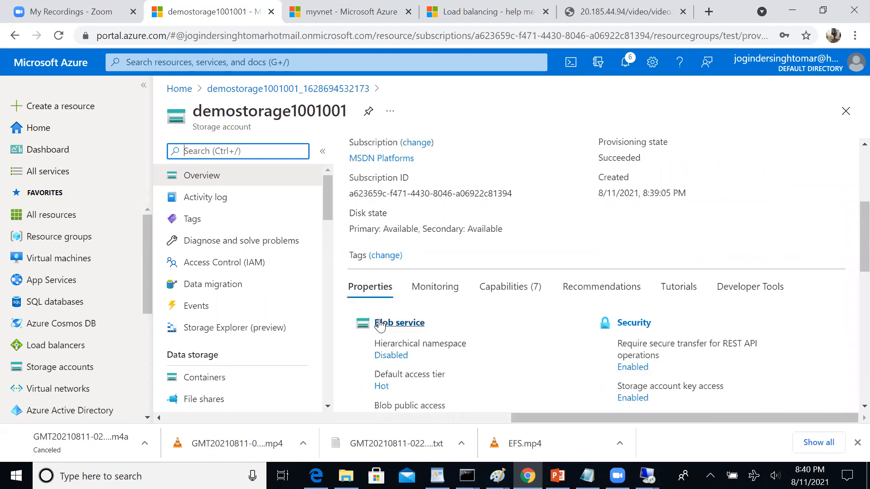
pyautogui.click(391, 323)
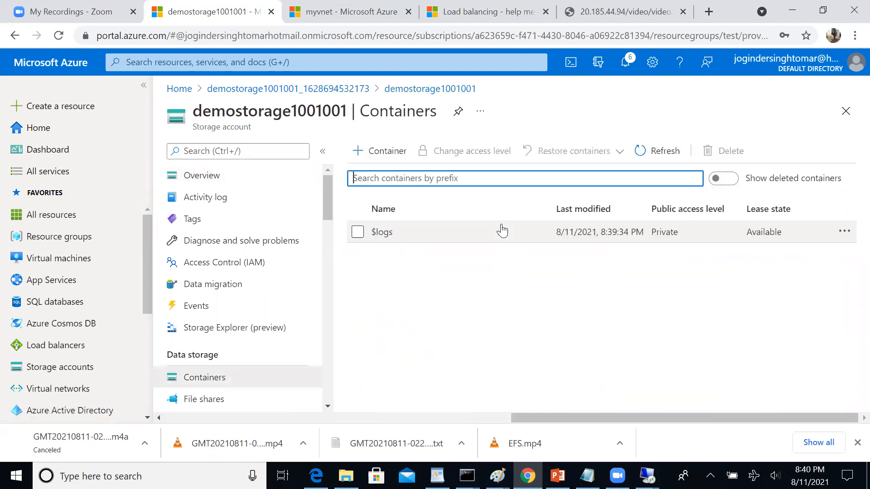
# Create a container named testcontainer with private public access level in the storage account
pyautogui.click(387, 151)
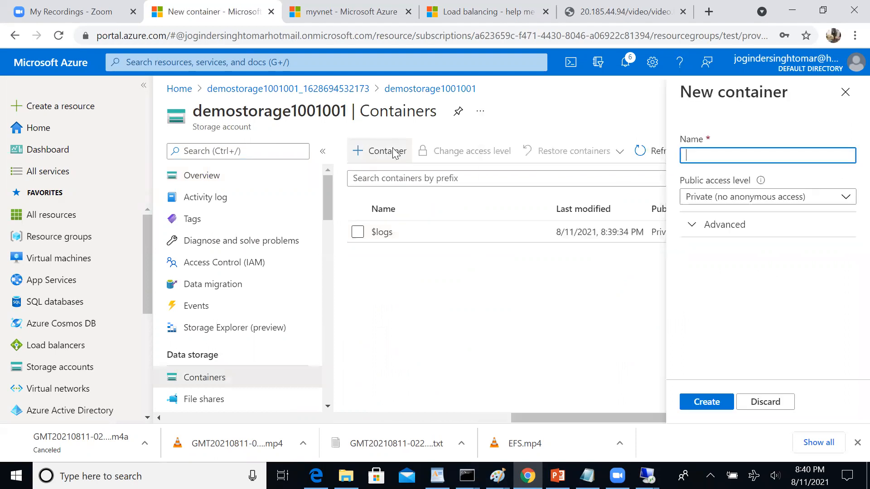
pyautogui.click(713, 156)
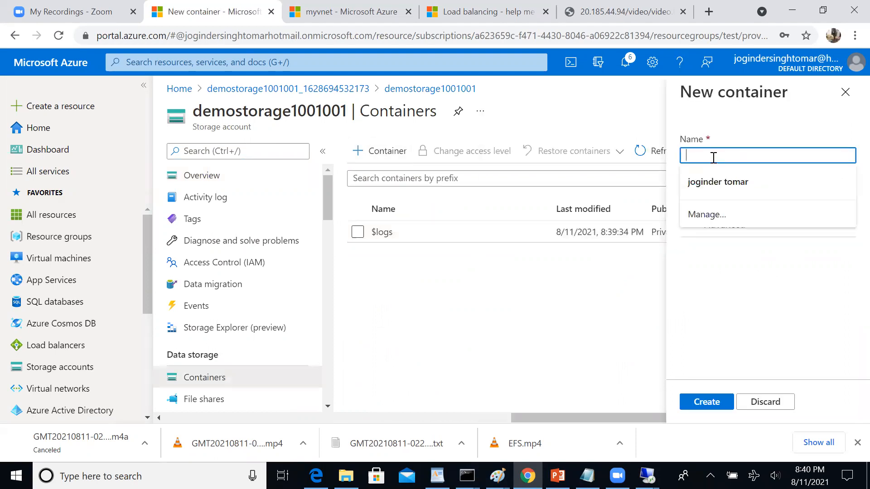
pyautogui.write('testcontainer')
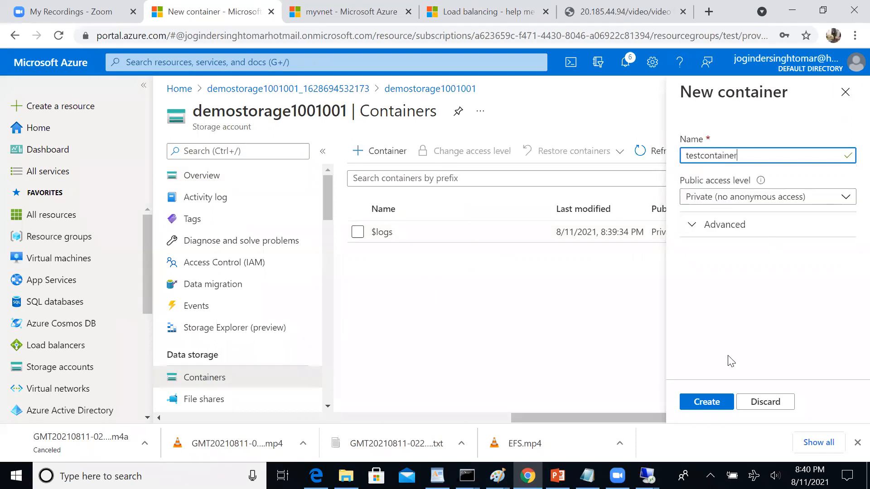
pyautogui.click(707, 403)
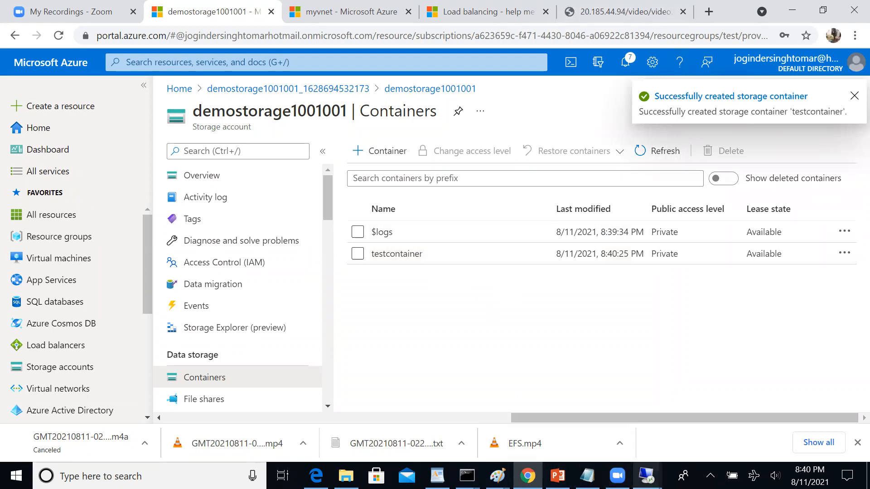
# Switch to Storage Explorer in the remote session and start connecting to a subscription, using Azure as the sign-in environment
pyautogui.moveTo(646, 475)
pyautogui.click(707, 408)
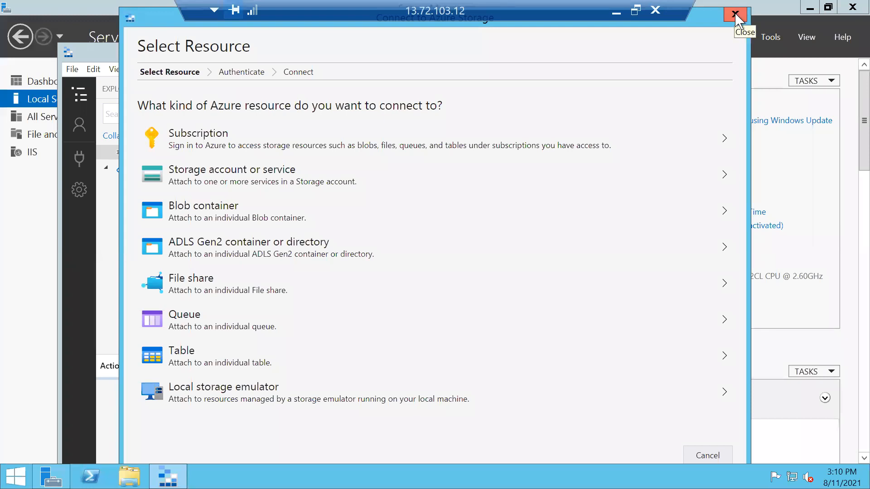
pyautogui.click(199, 142)
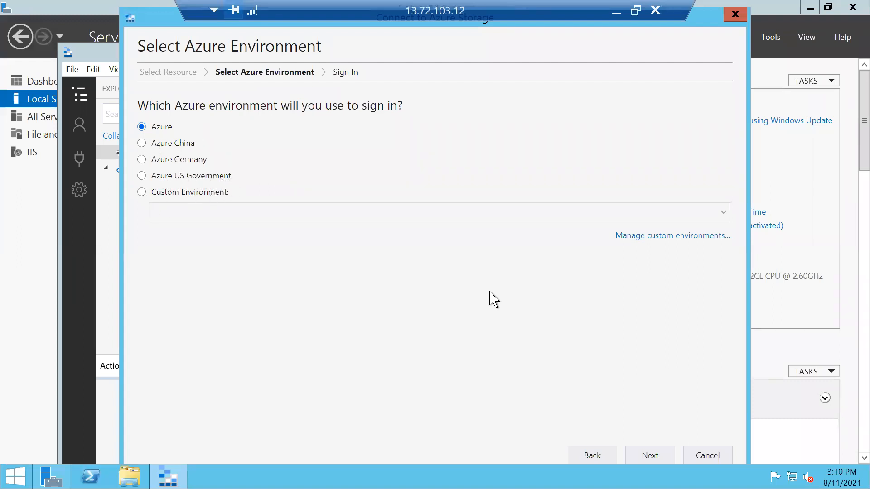
pyautogui.click(666, 457)
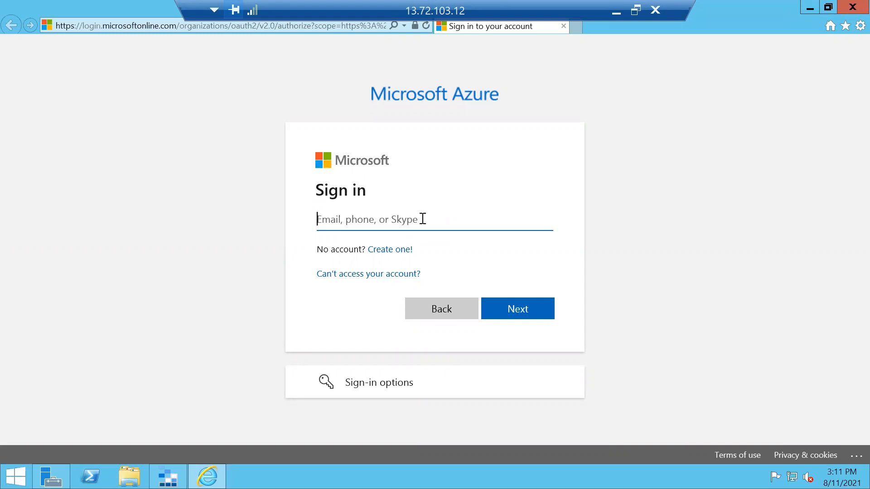
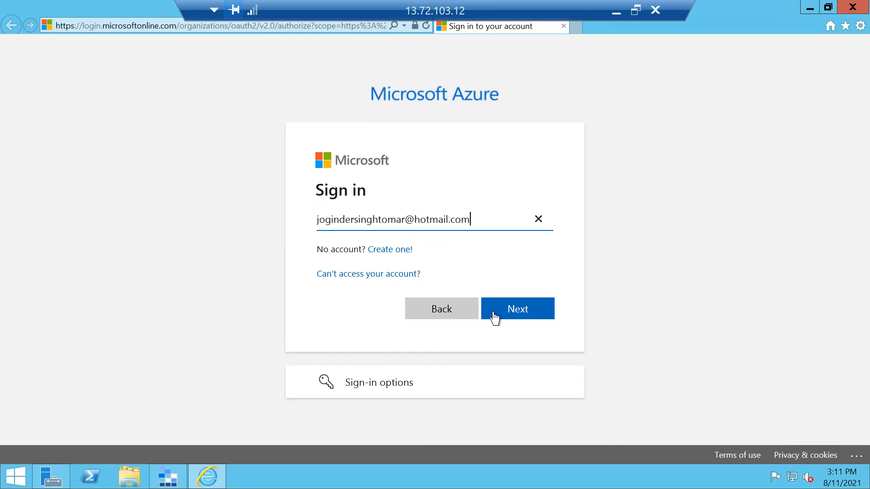
# Sign in to Microsoft Azure with the account's e-mail and password, and let the browser store the password for live.com
pyautogui.click(521, 315)
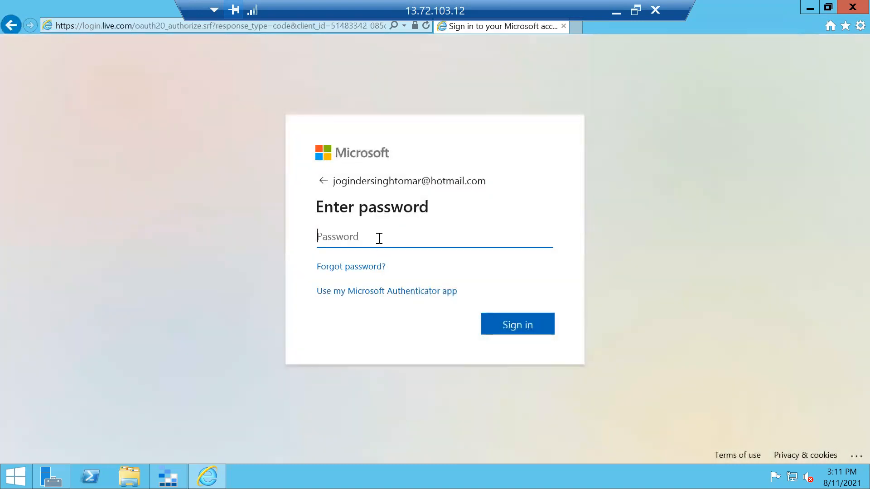
pyautogui.write('•••••••••••')
pyautogui.click(515, 323)
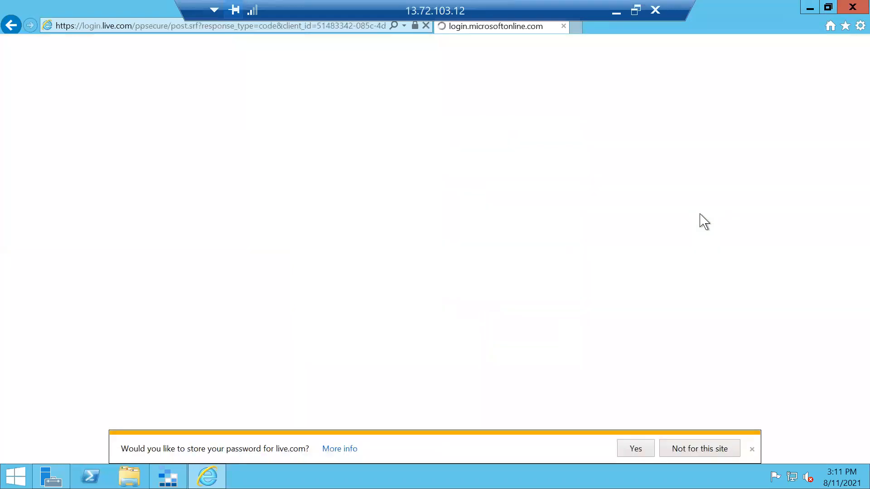
pyautogui.click(642, 450)
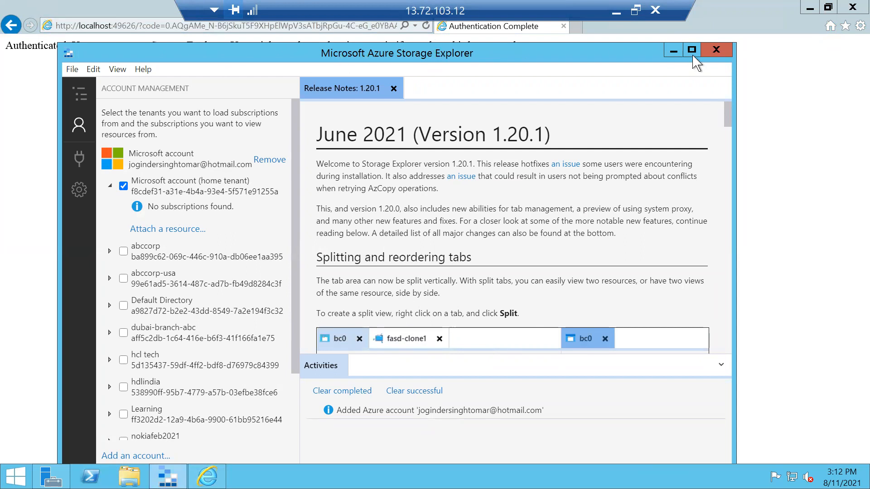
# Move the Storage Explorer window up, and minimize Internet Explorer so that only Storage Explorer is open over Server Manager
pyautogui.moveTo(650, 49); pyautogui.dragTo(662, 27)
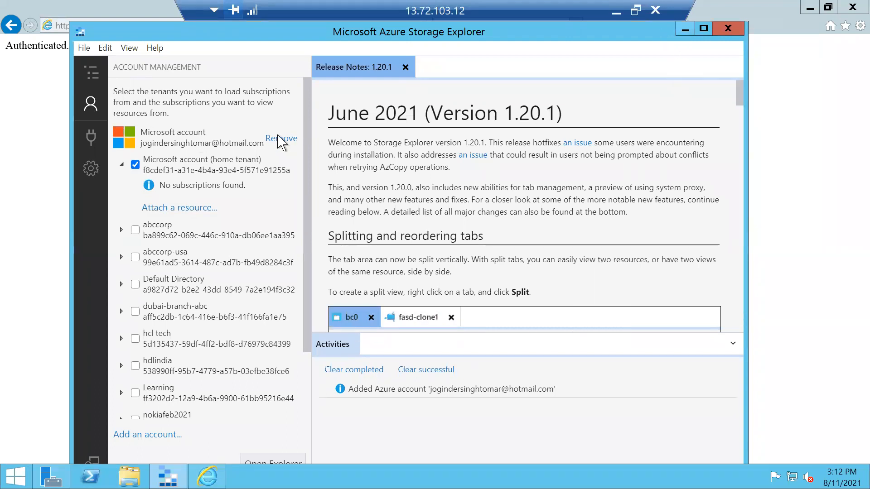
pyautogui.scroll(-3, 258, 262)
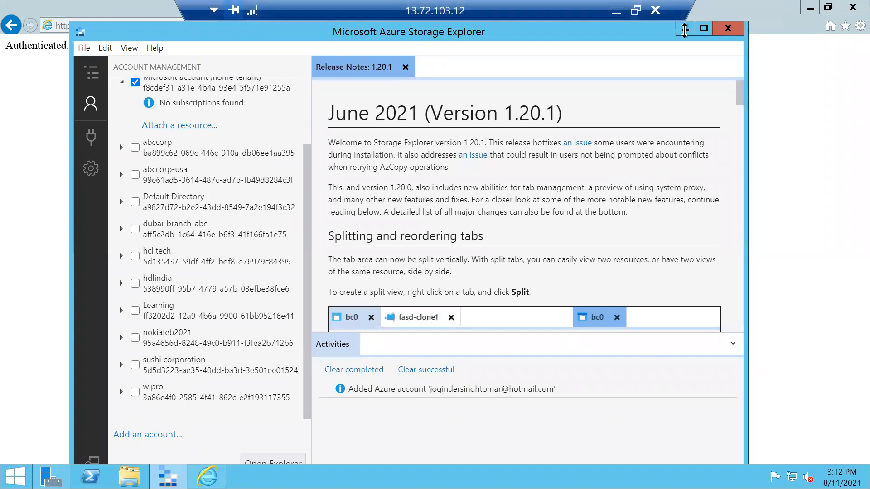
pyautogui.click(685, 29)
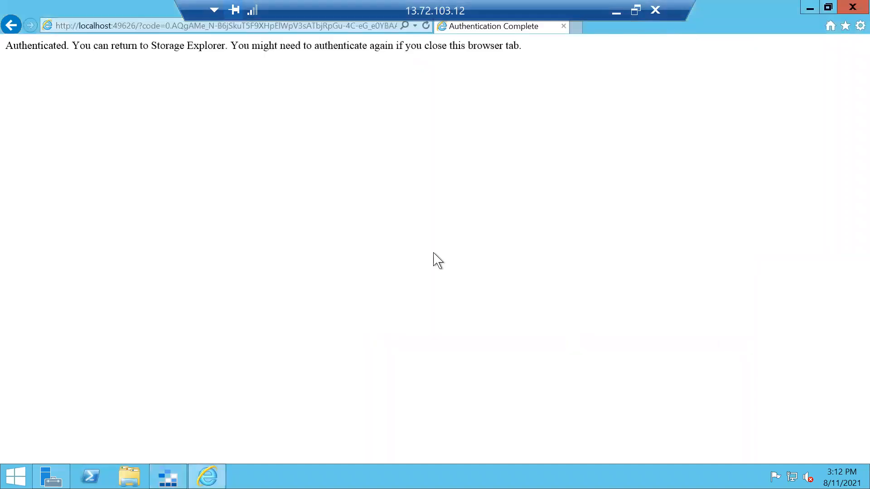
pyautogui.click(811, 8)
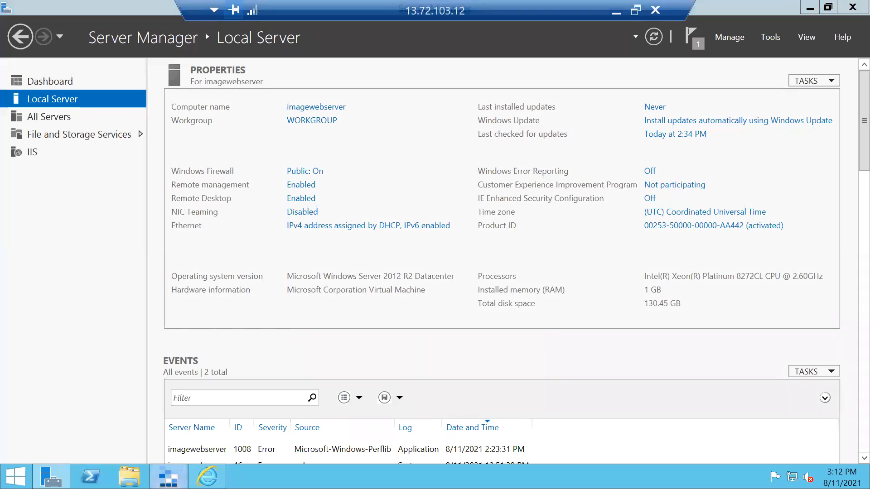
pyautogui.click(168, 477)
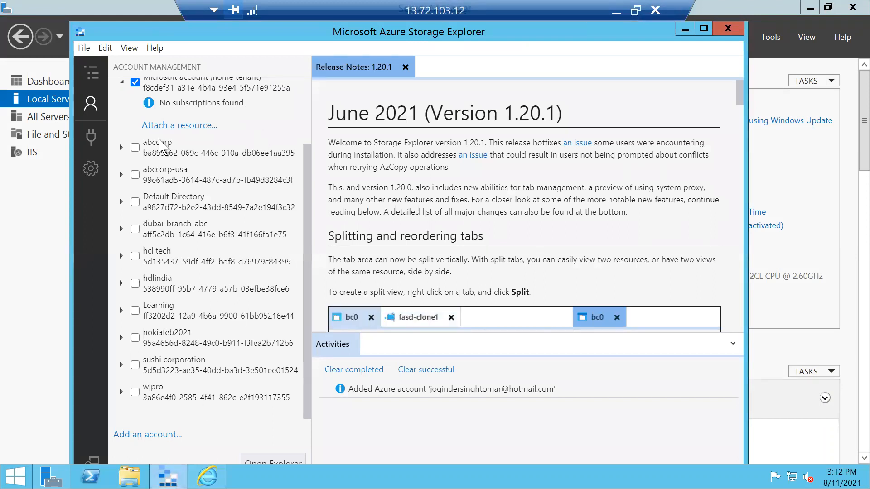
# Examine the Storage Accounts node in the resource explorer, including its attached containers and blob containers
pyautogui.click(93, 76)
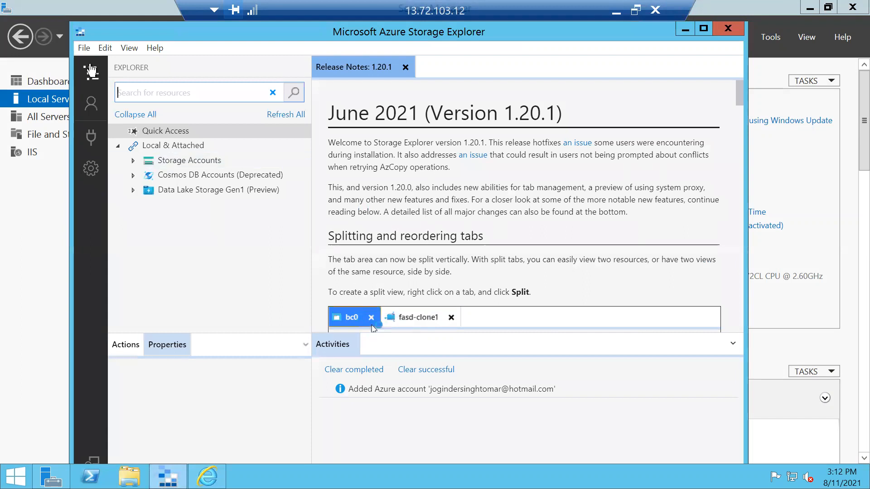
pyautogui.doubleClick(175, 164)
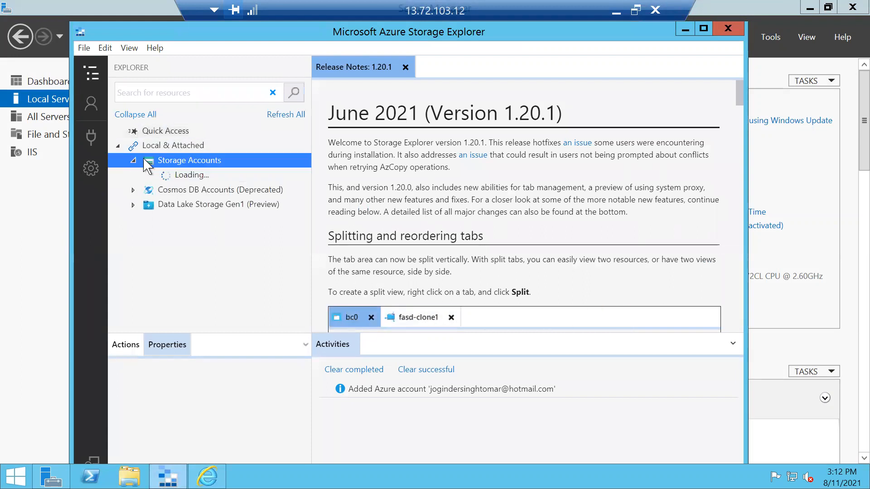
pyautogui.doubleClick(194, 159)
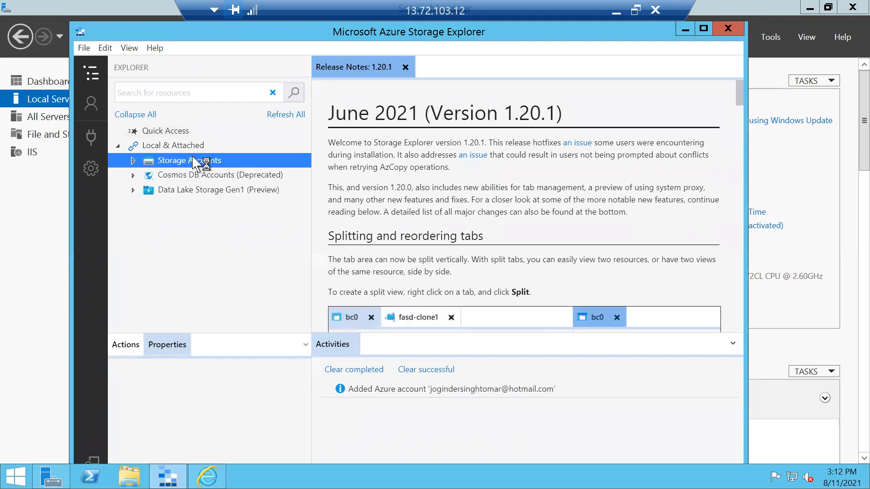
pyautogui.click(133, 161)
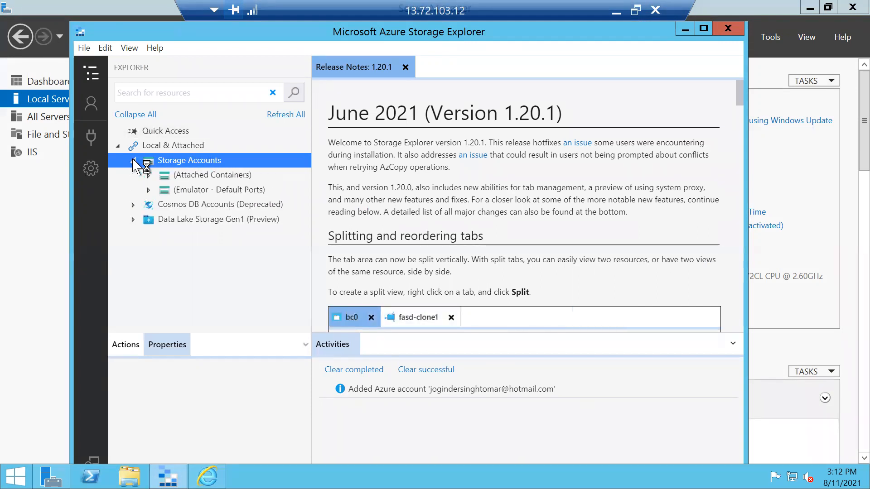
pyautogui.doubleClick(171, 178)
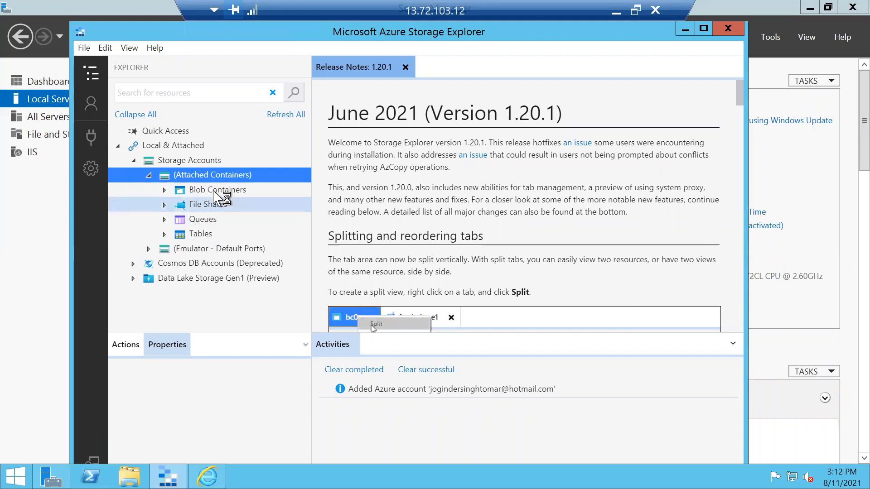
pyautogui.click(199, 190)
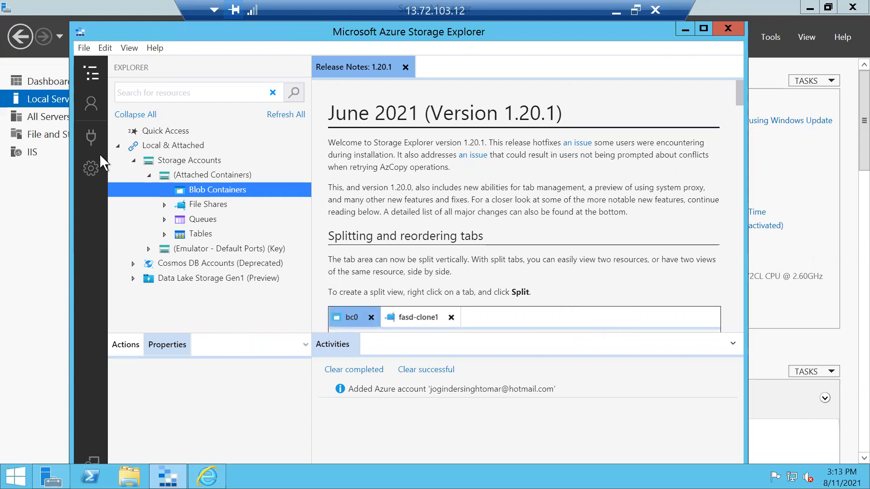
pyautogui.click(168, 159)
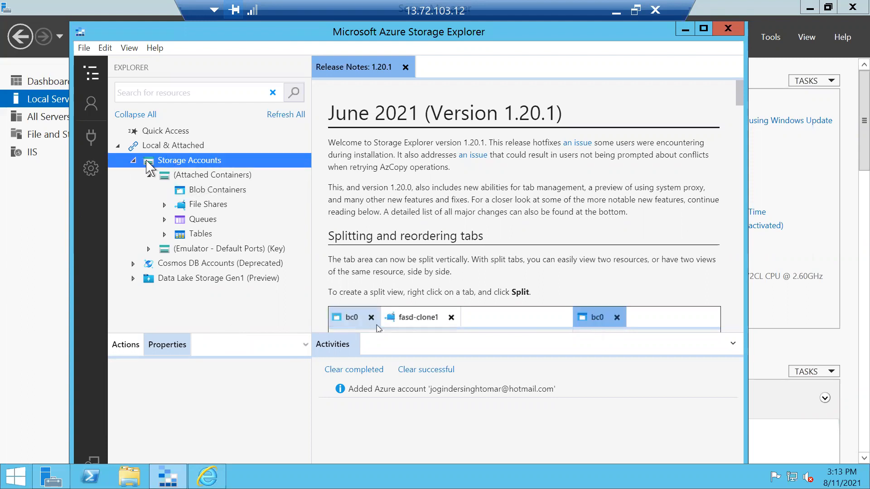
pyautogui.click(134, 161)
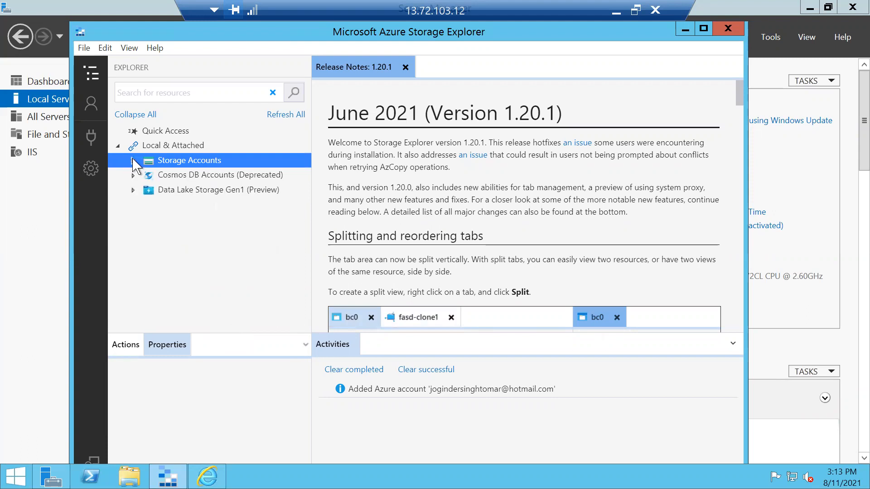
# Examine the Storage Accounts, Cosmos DB Accounts and Data Lake Storage Gen1 nodes for the new storage account
pyautogui.click(133, 161)
pyautogui.click(224, 190)
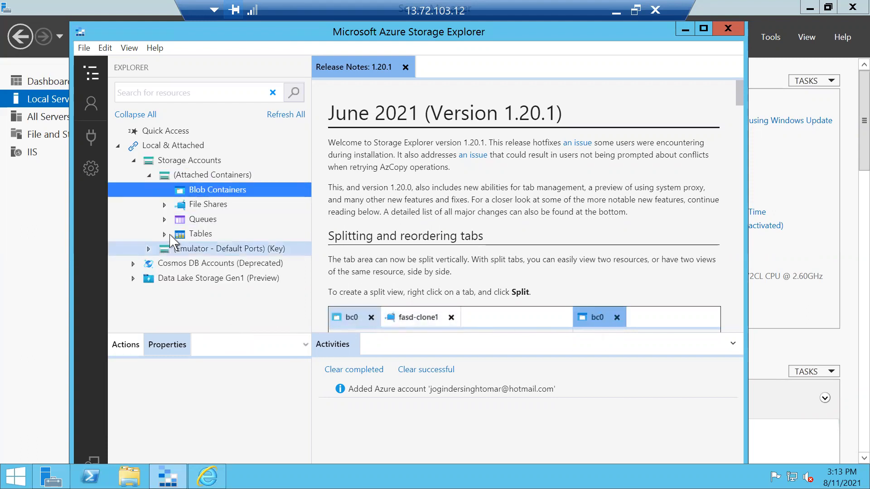
pyautogui.doubleClick(164, 162)
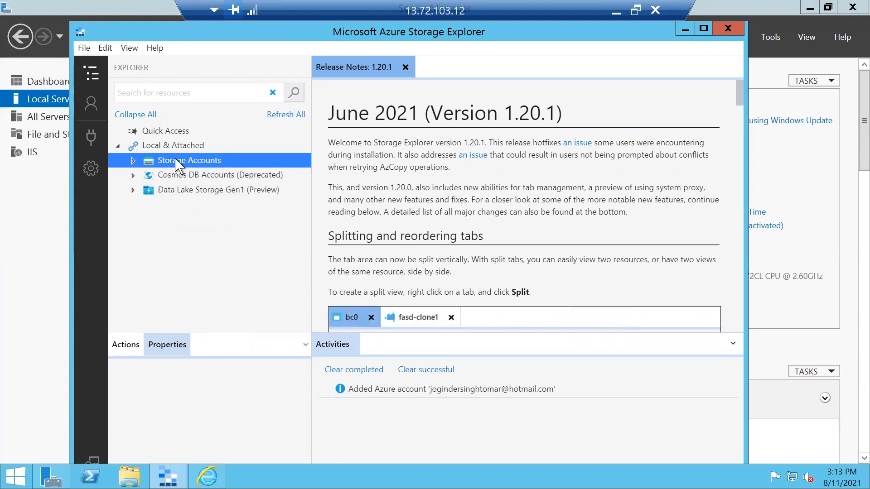
pyautogui.click(133, 160)
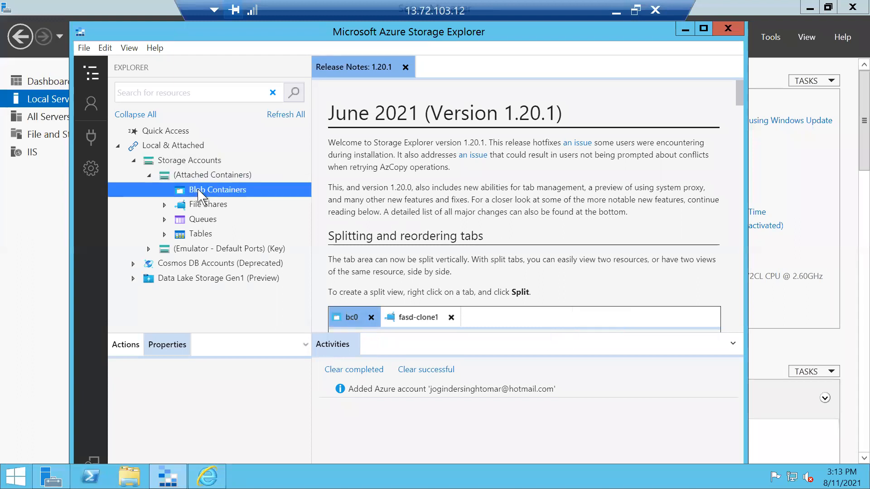
pyautogui.doubleClick(190, 163)
pyautogui.doubleClick(191, 163)
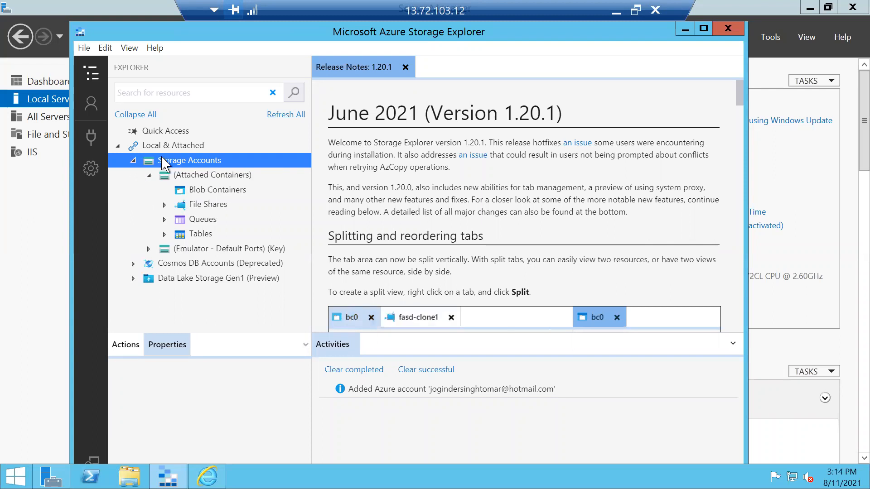
pyautogui.click(133, 278)
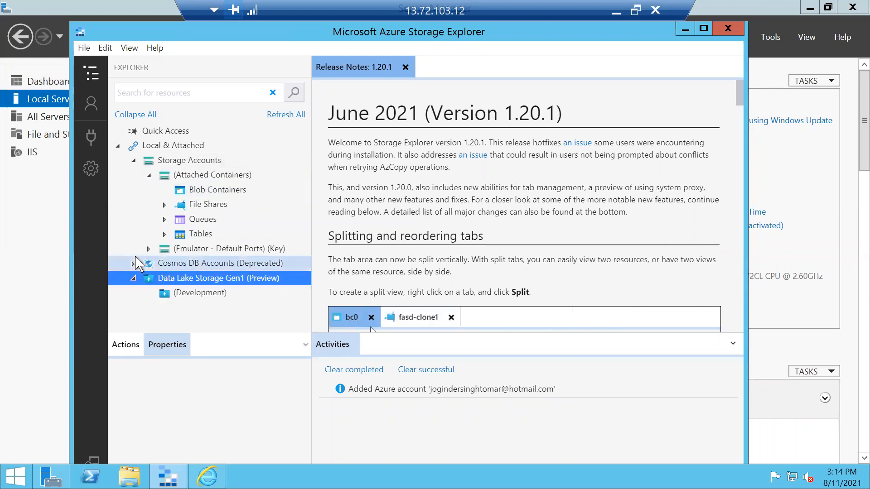
pyautogui.click(135, 263)
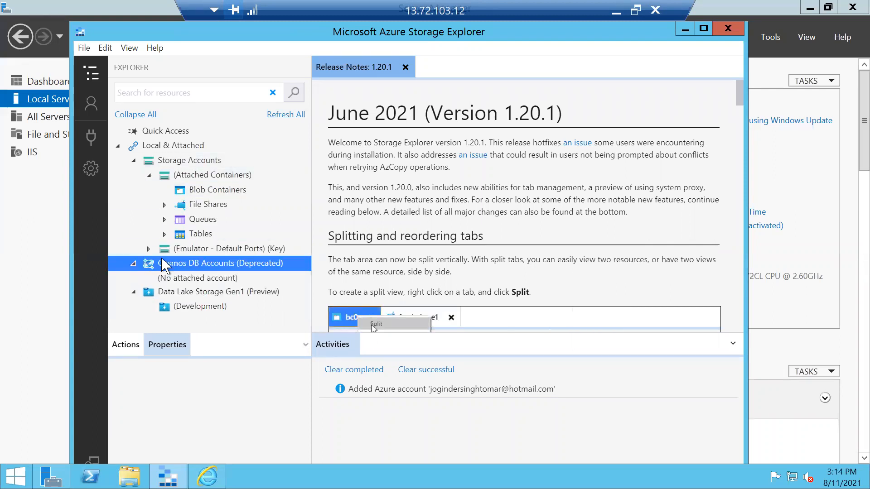
pyautogui.click(194, 161)
pyautogui.click(194, 160)
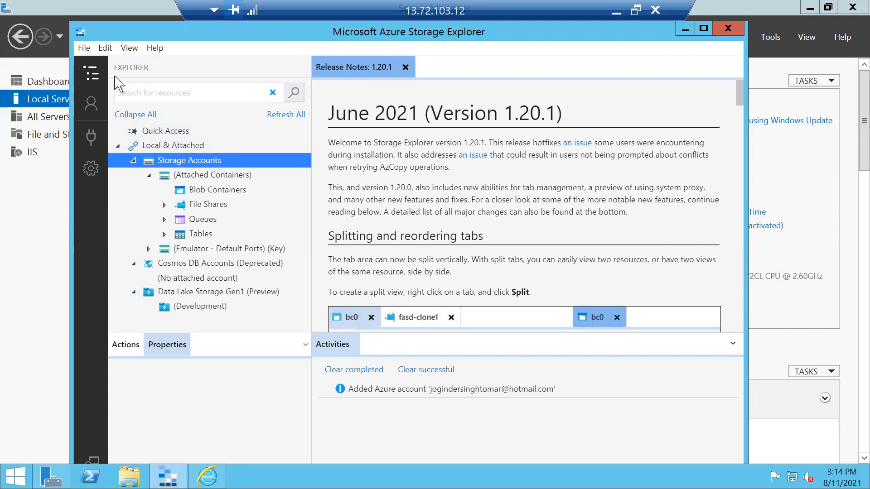
# Hide and reshow the resource explorer, and check the blob containers under Storage Accounts again
pyautogui.click(91, 74)
pyautogui.click(91, 75)
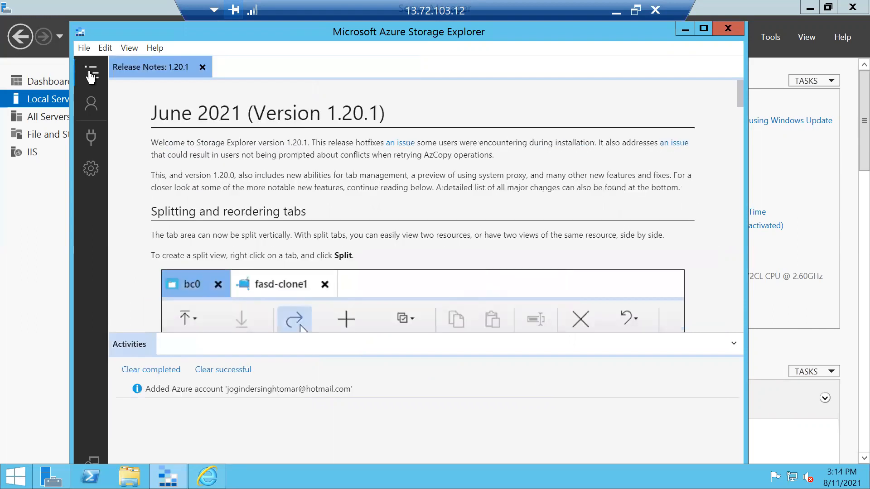
pyautogui.click(91, 75)
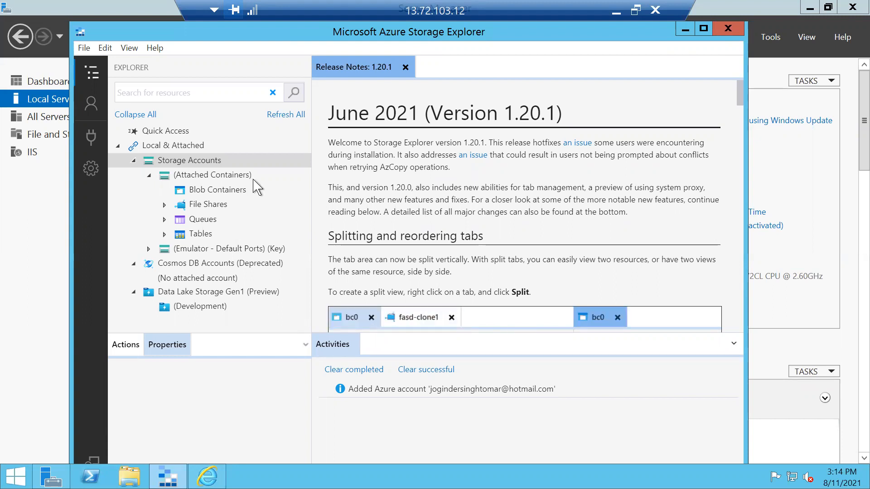
pyautogui.doubleClick(194, 163)
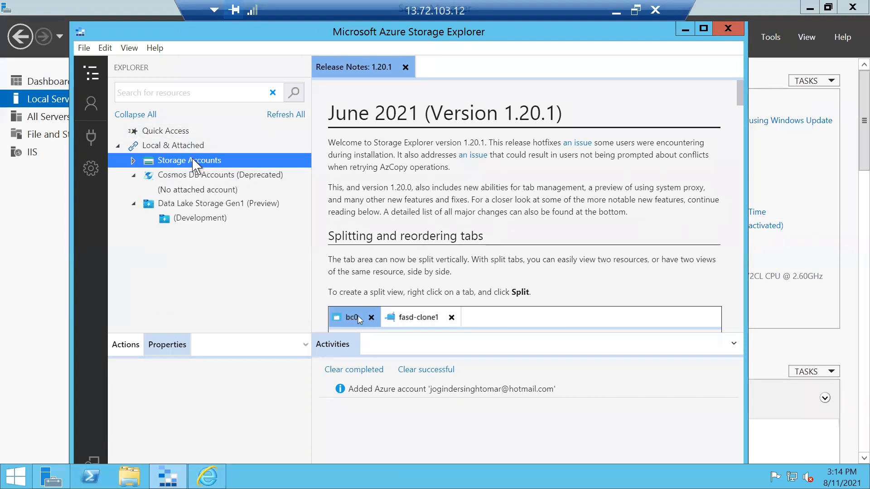
pyautogui.click(134, 160)
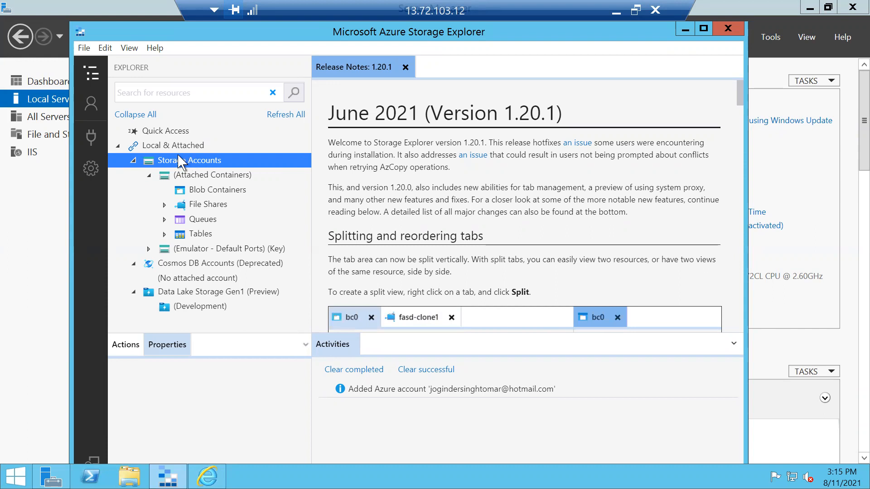
pyautogui.click(136, 160)
pyautogui.click(136, 160)
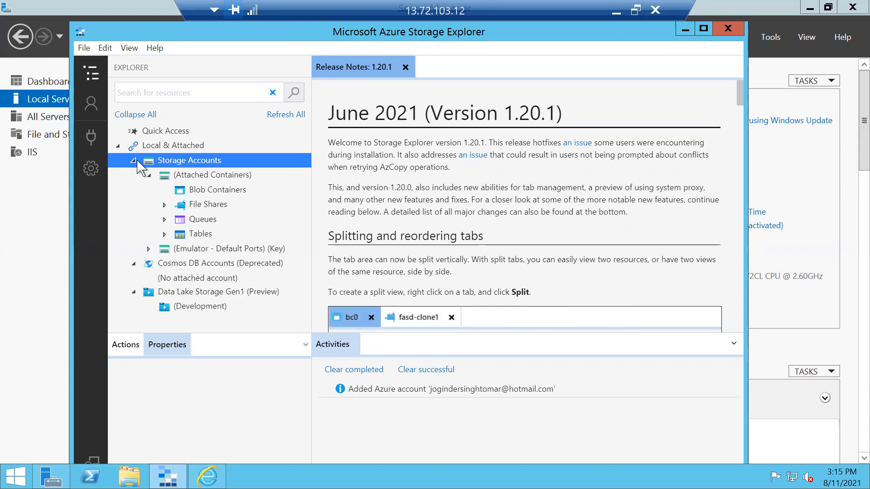
pyautogui.click(215, 189)
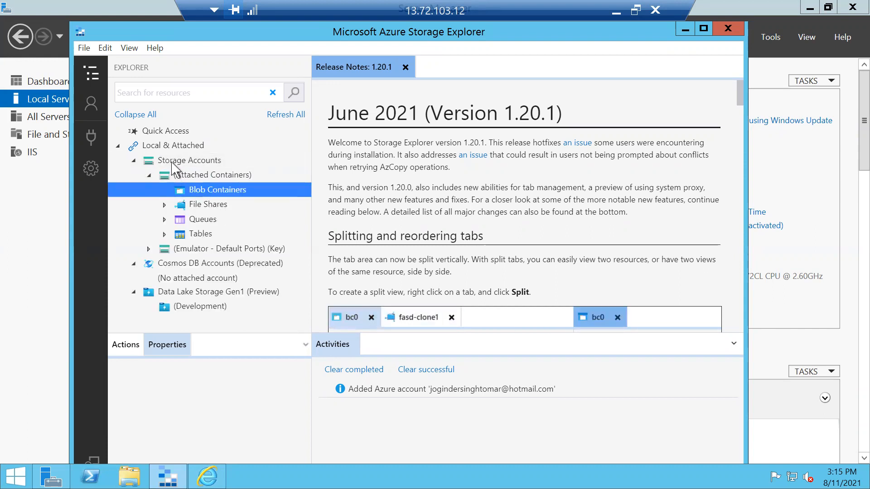
# Close Storage Explorer and relaunch it by searching Windows for "storage"
pyautogui.click(729, 29)
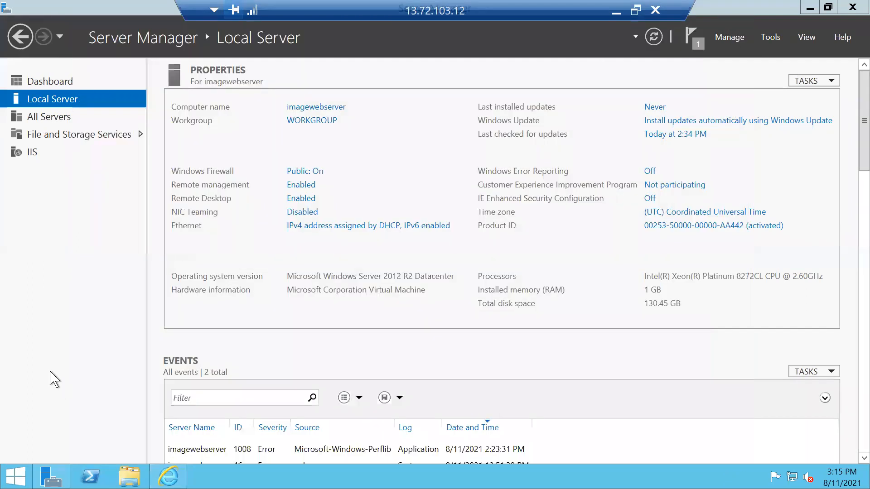
pyautogui.rightClick(23, 473)
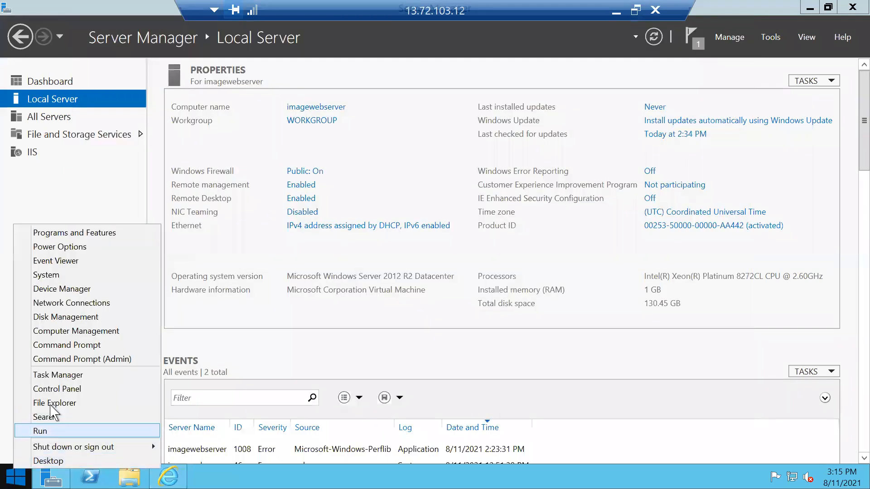
pyautogui.click(45, 417)
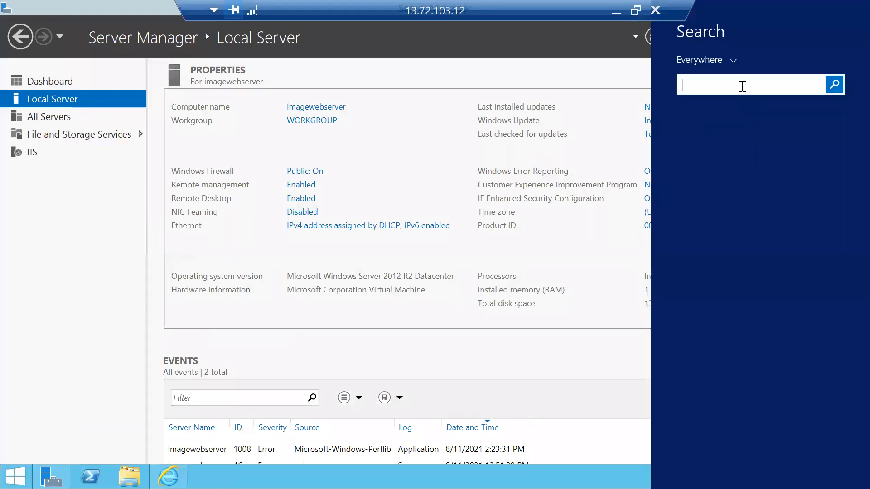
pyautogui.write('storage Explorer')
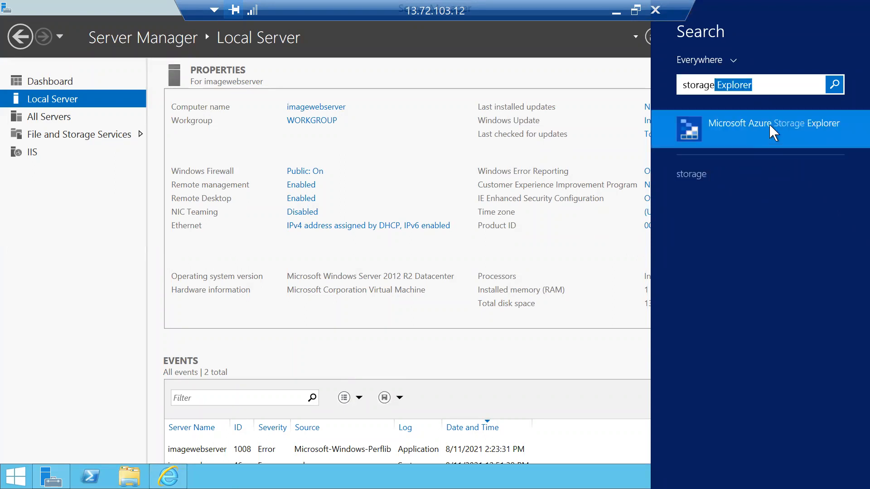
pyautogui.click(776, 131)
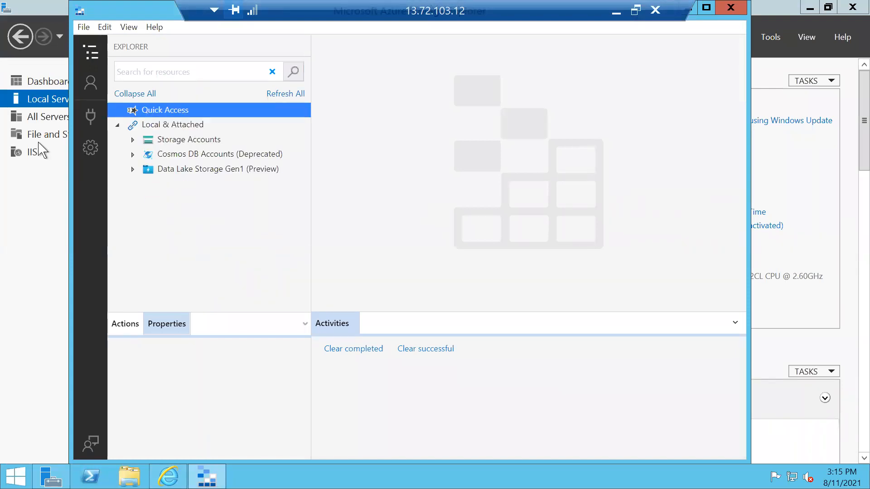
# Examine the attached containers under Storage Accounts, plus the Data Lake Storage Gen1 and Cosmos DB Accounts nodes, in the relaunched Storage Explorer
pyautogui.click(135, 139)
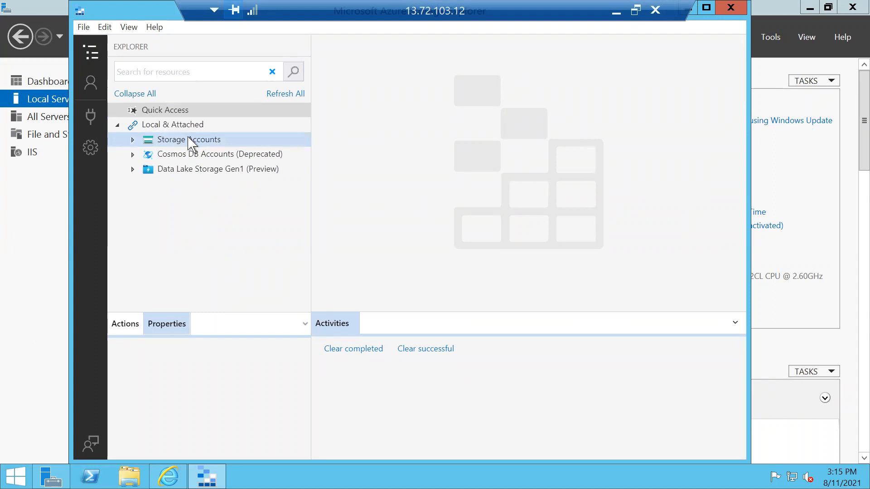
pyautogui.doubleClick(188, 138)
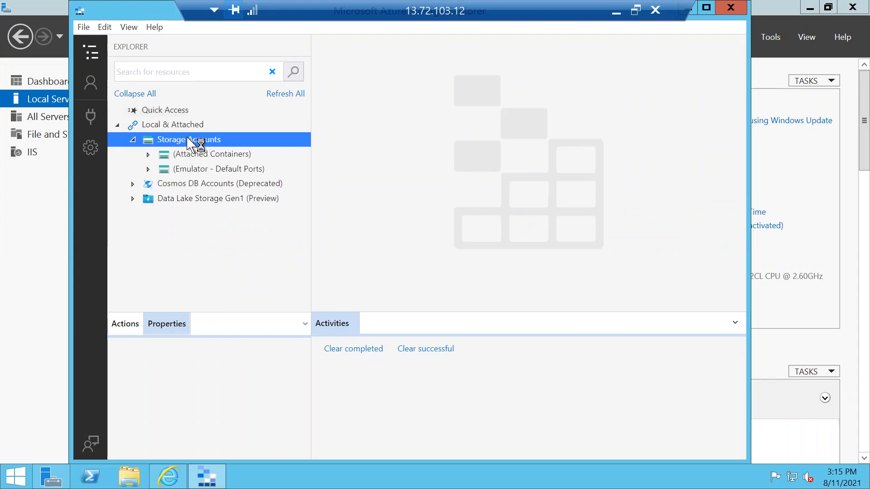
pyautogui.click(133, 140)
pyautogui.click(134, 139)
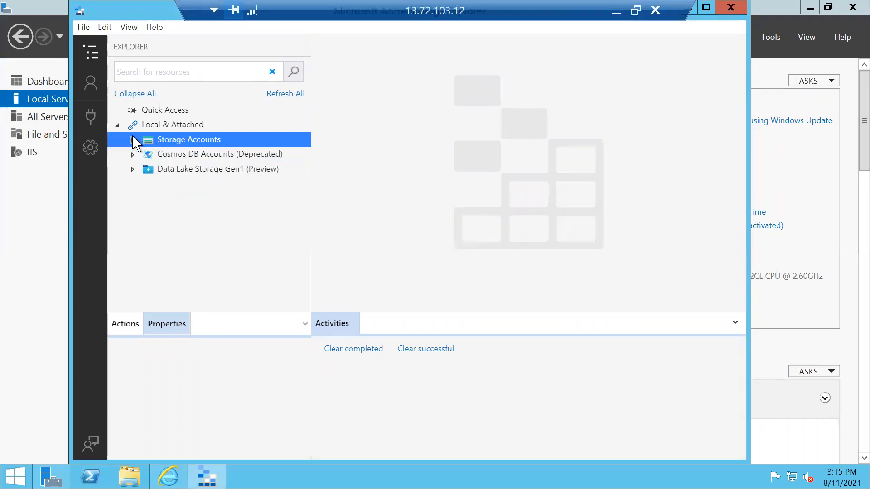
pyautogui.click(133, 139)
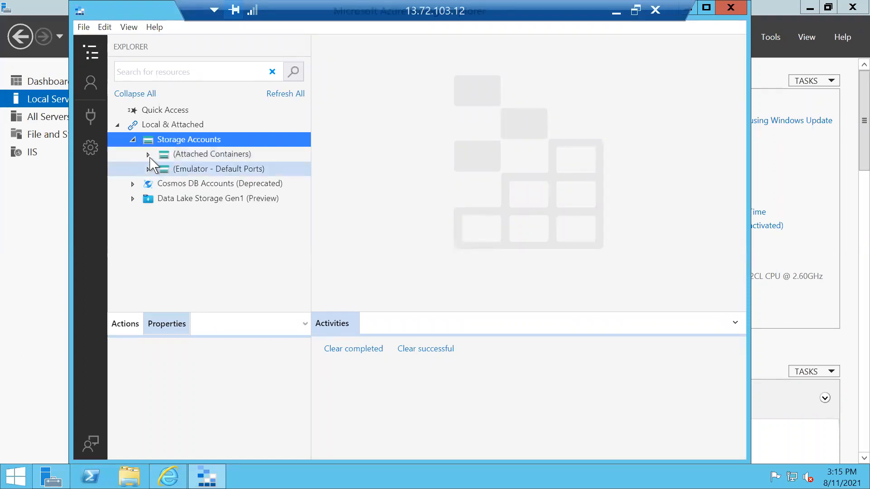
pyautogui.click(149, 155)
pyautogui.click(152, 183)
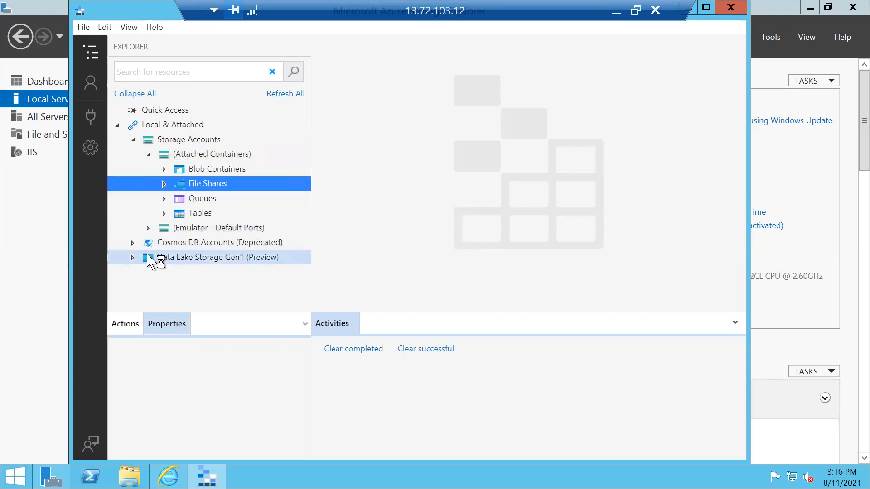
pyautogui.click(202, 139)
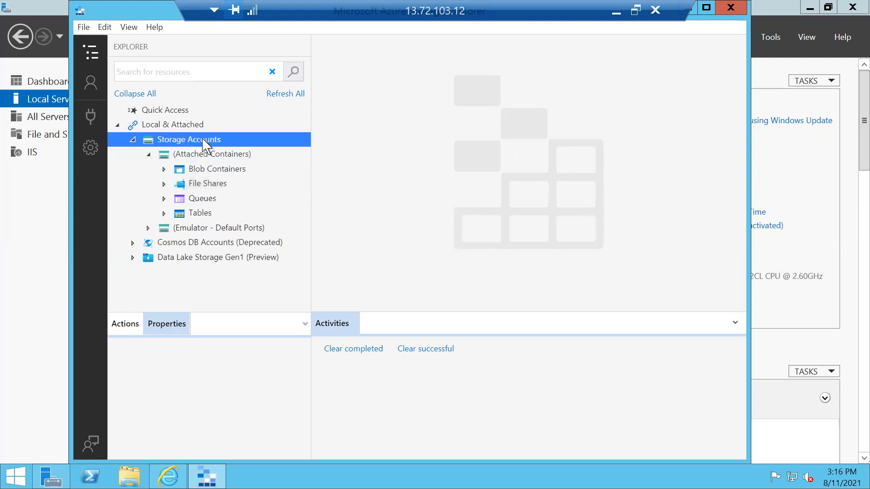
pyautogui.click(134, 257)
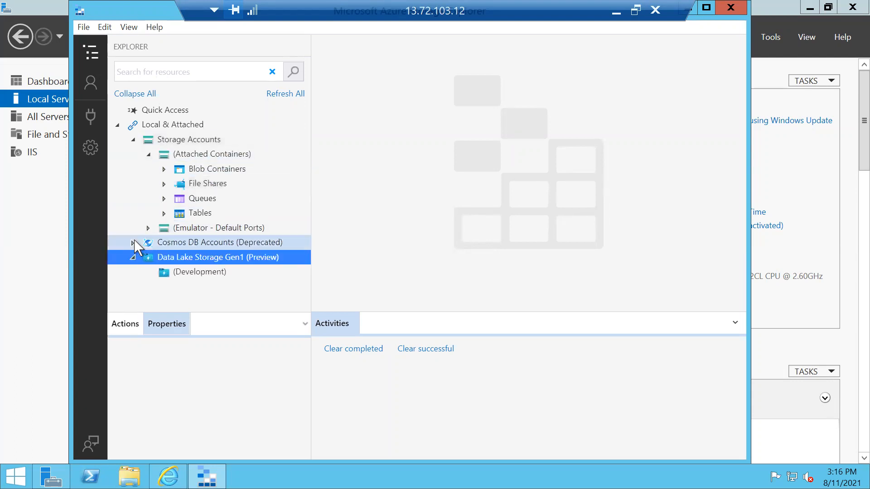
pyautogui.click(134, 243)
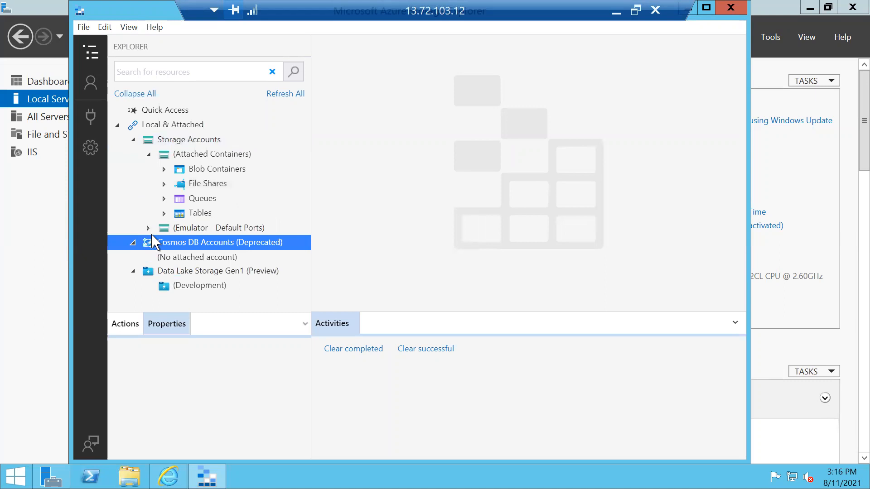
pyautogui.click(181, 144)
pyautogui.click(182, 141)
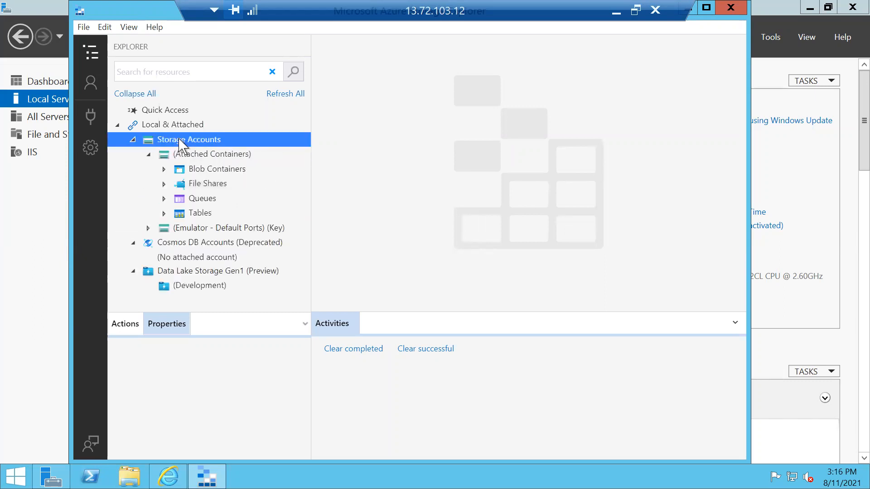
# Refresh the Storage Accounts node three times to reload its resources
pyautogui.rightClick(212, 141)
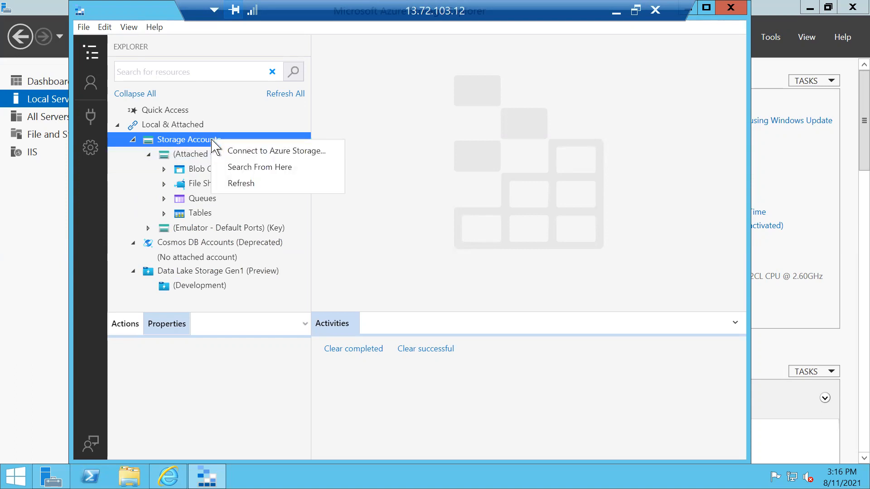
pyautogui.click(238, 185)
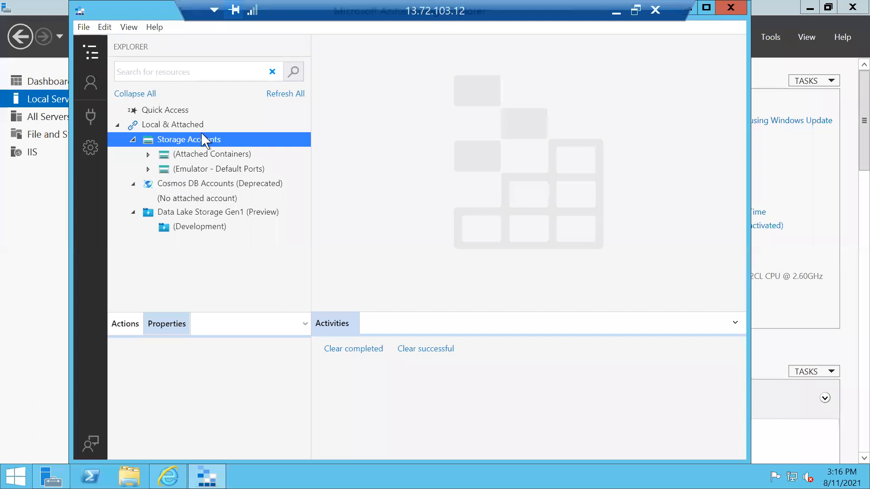
pyautogui.rightClick(204, 141)
pyautogui.click(240, 182)
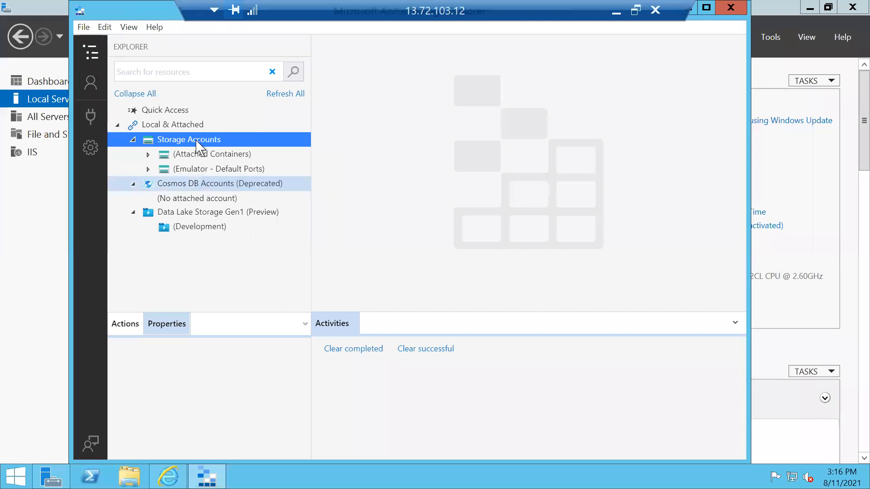
pyautogui.rightClick(177, 136)
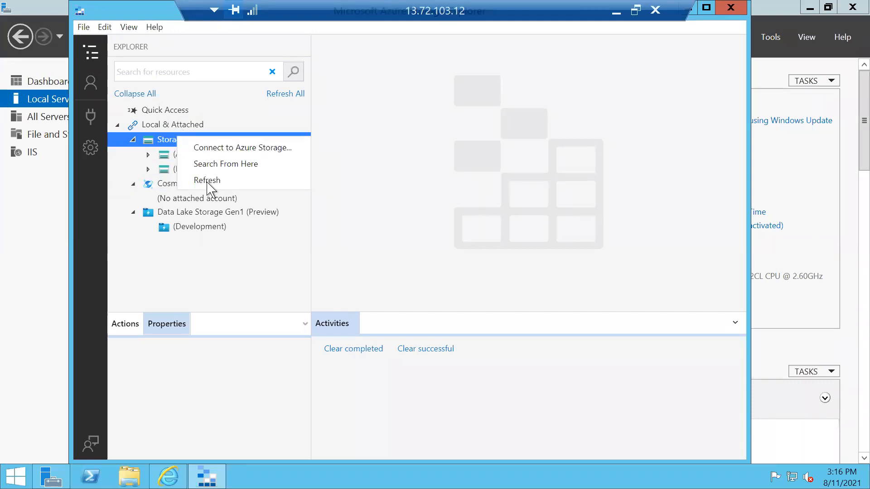
pyautogui.click(207, 181)
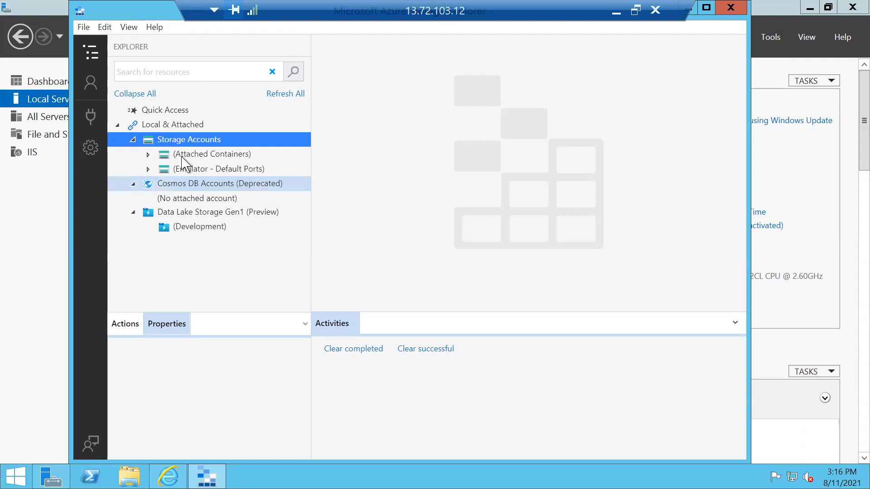
# Expand the attached containers and emulator entries, and refresh the Storage Accounts node
pyautogui.click(148, 155)
pyautogui.click(147, 228)
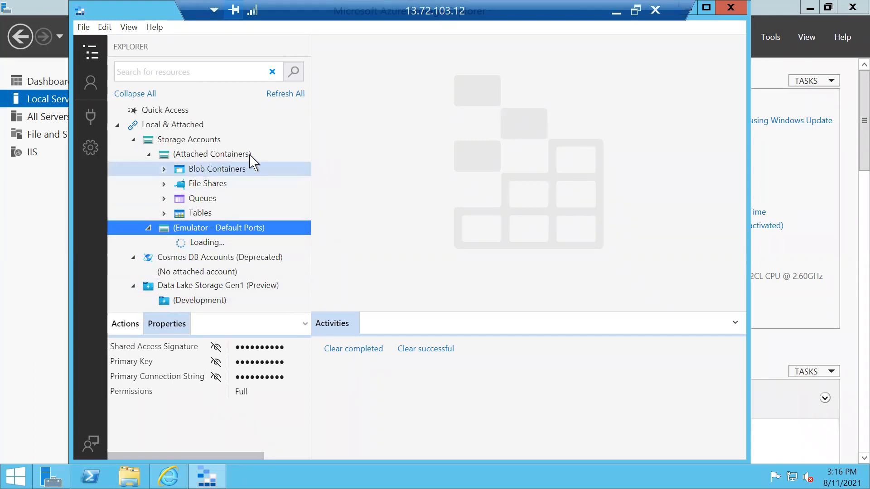
pyautogui.rightClick(186, 144)
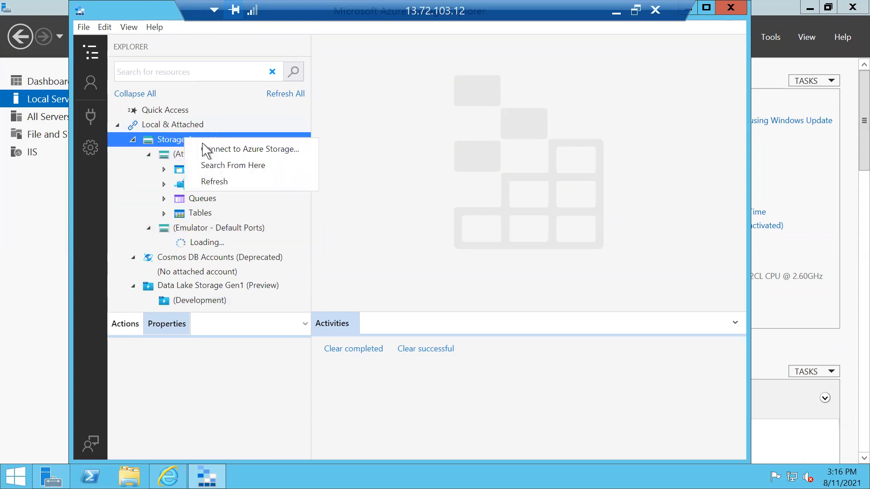
pyautogui.click(222, 182)
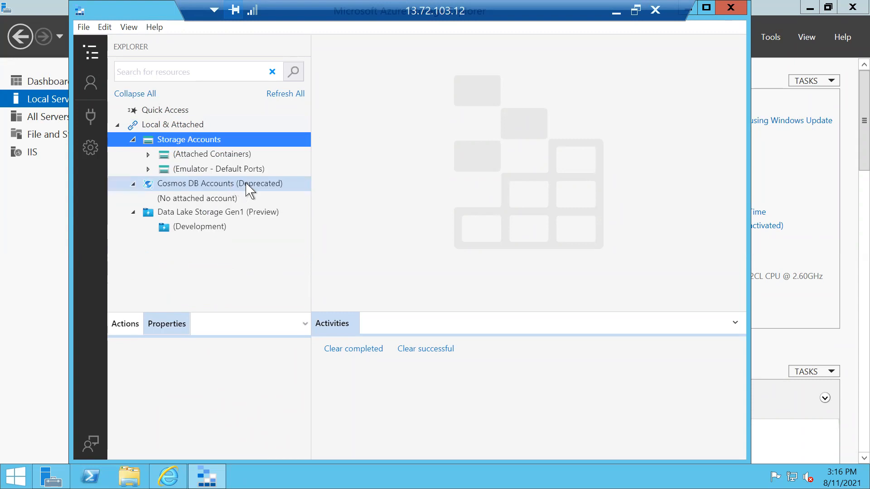
pyautogui.click(134, 138)
pyautogui.click(134, 139)
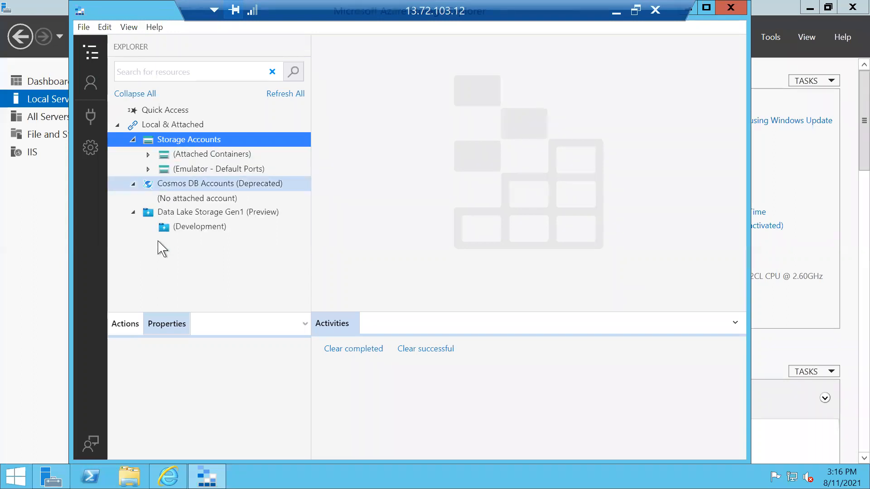
# Examine the blob containers among the attached containers under Storage Accounts, collapsing and reexpanding the Storage Accounts node
pyautogui.click(196, 137)
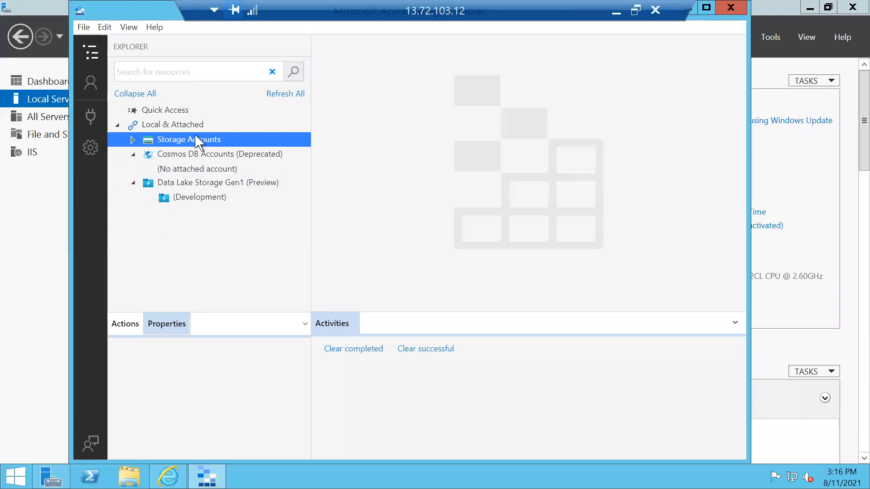
pyautogui.click(195, 137)
pyautogui.click(186, 154)
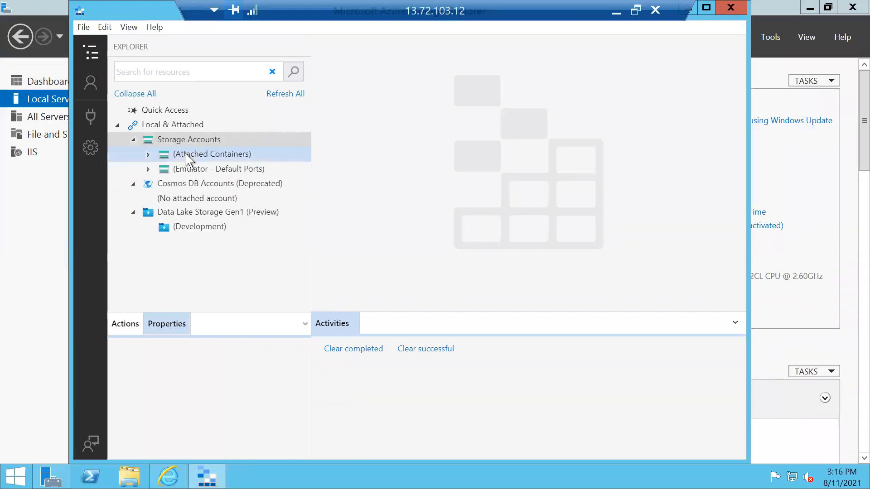
pyautogui.click(171, 154)
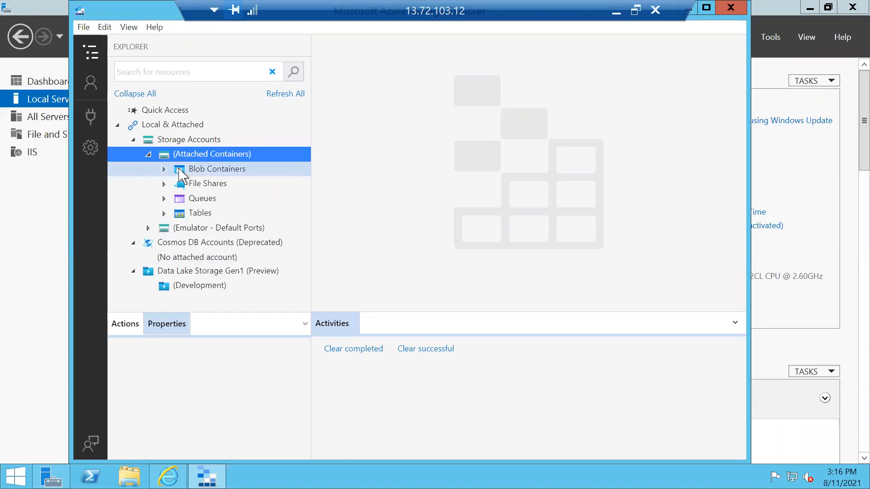
pyautogui.click(169, 170)
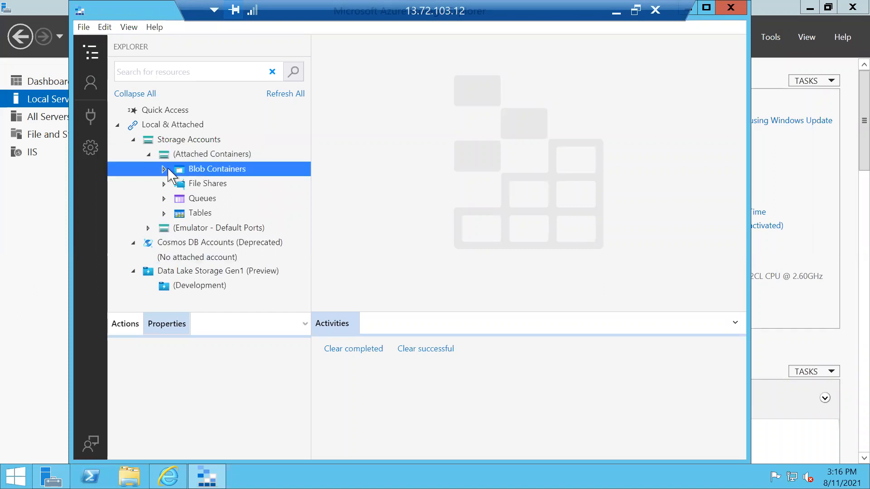
pyautogui.click(194, 140)
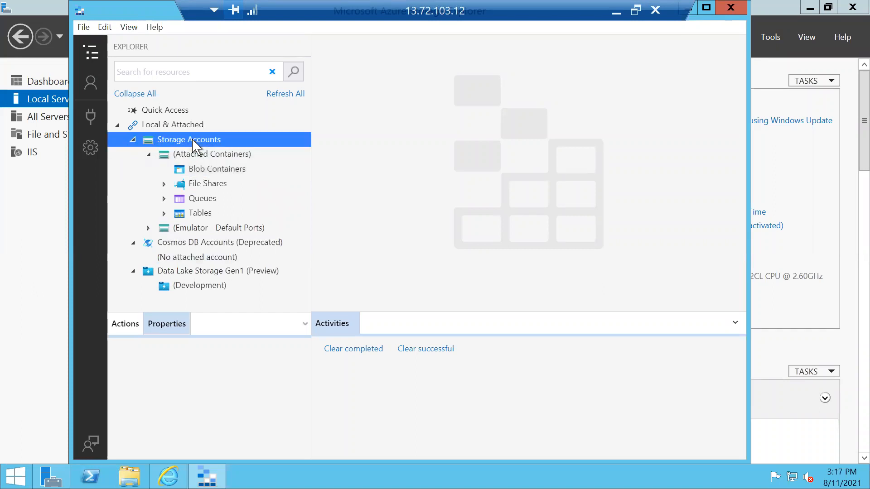
pyautogui.click(135, 141)
pyautogui.click(232, 175)
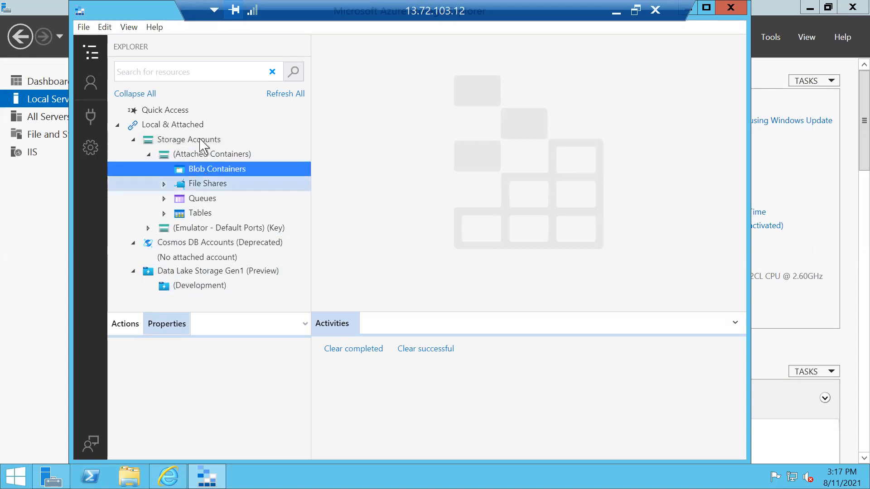
pyautogui.rightClick(185, 134)
pyautogui.doubleClick(186, 138)
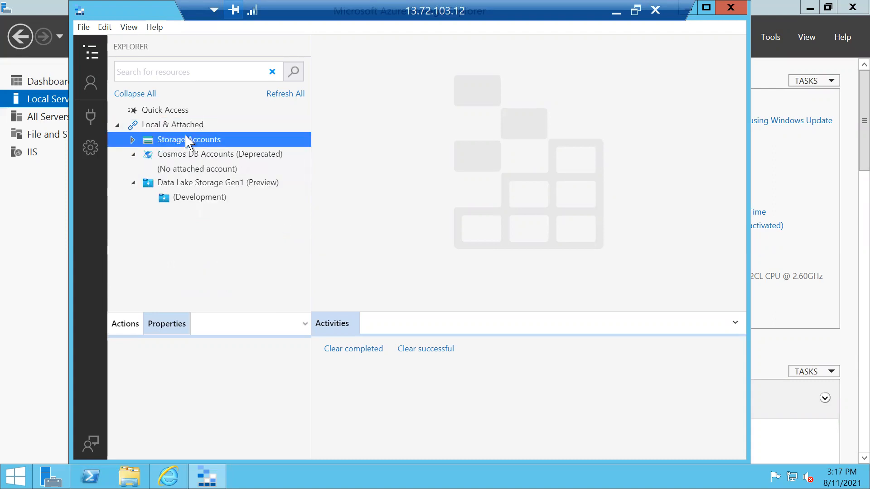
pyautogui.rightClick(186, 136)
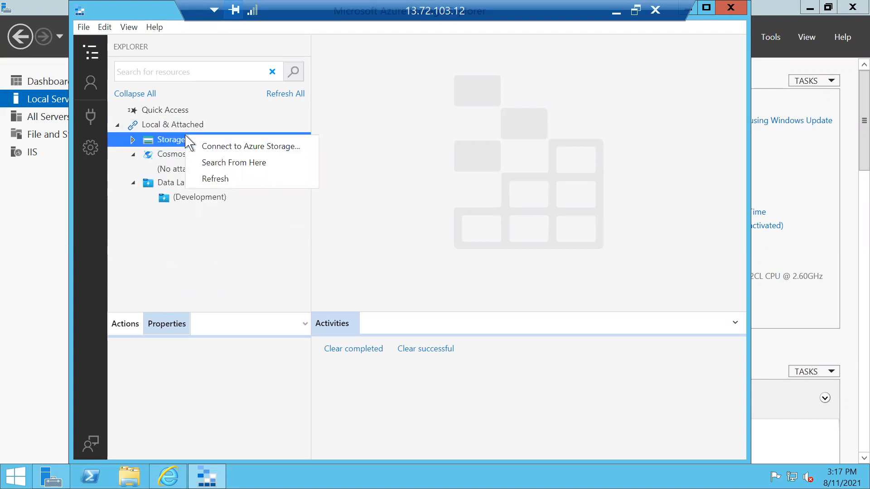
pyautogui.click(246, 145)
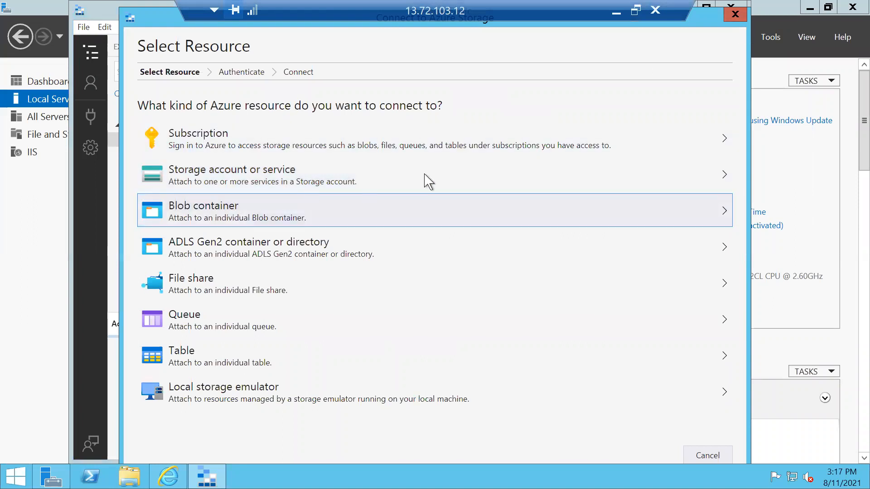
pyautogui.click(368, 196)
pyautogui.click(736, 14)
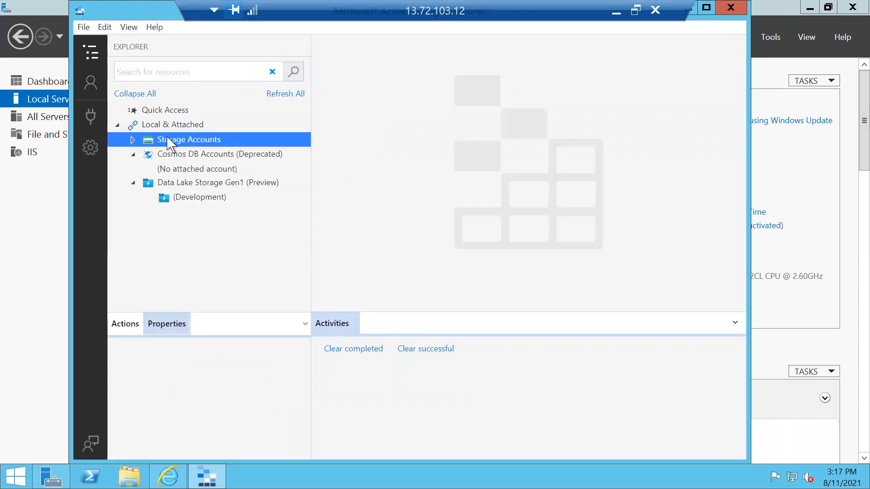
# Refresh the Storage Accounts node again and reexpand it to check its entries
pyautogui.doubleClick(192, 145)
pyautogui.rightClick(192, 142)
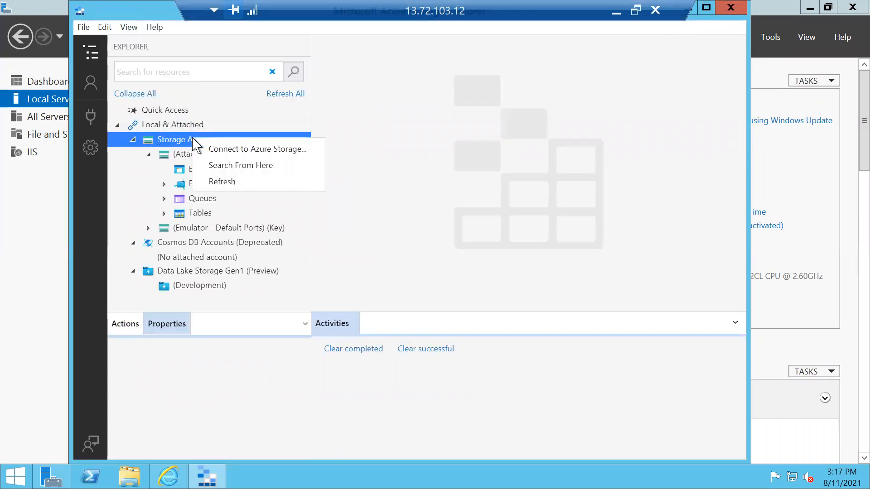
pyautogui.click(229, 182)
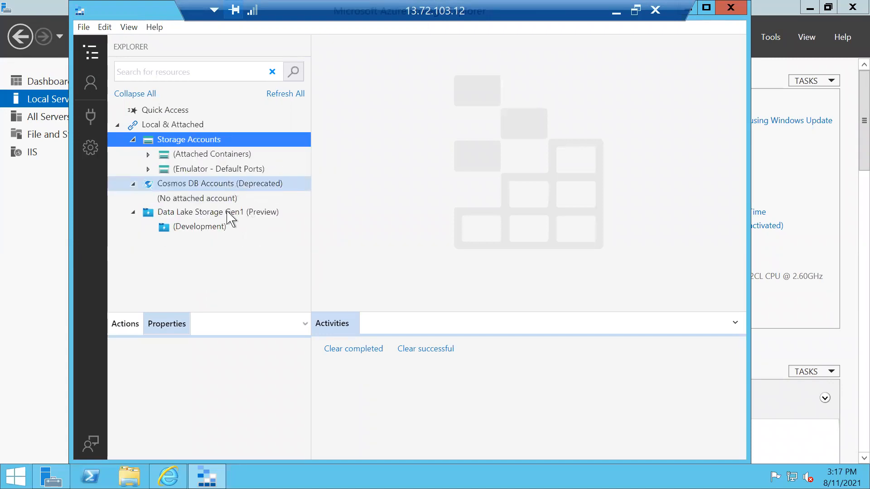
pyautogui.doubleClick(180, 145)
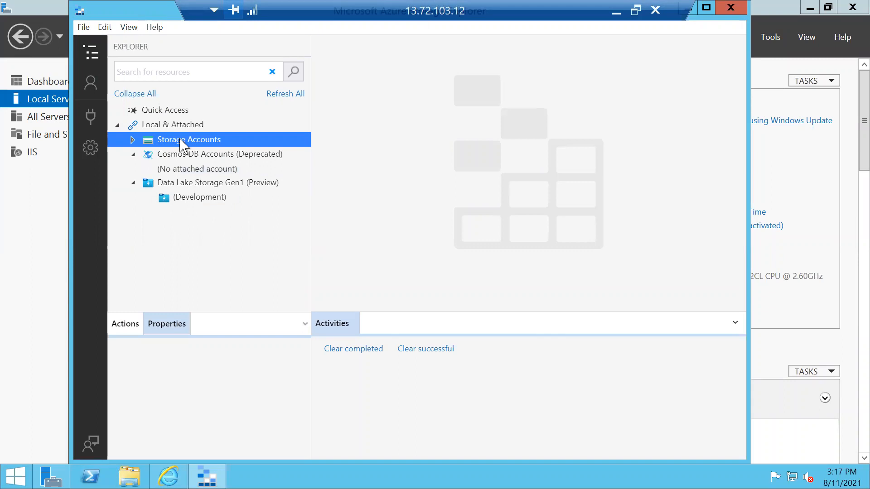
pyautogui.click(132, 138)
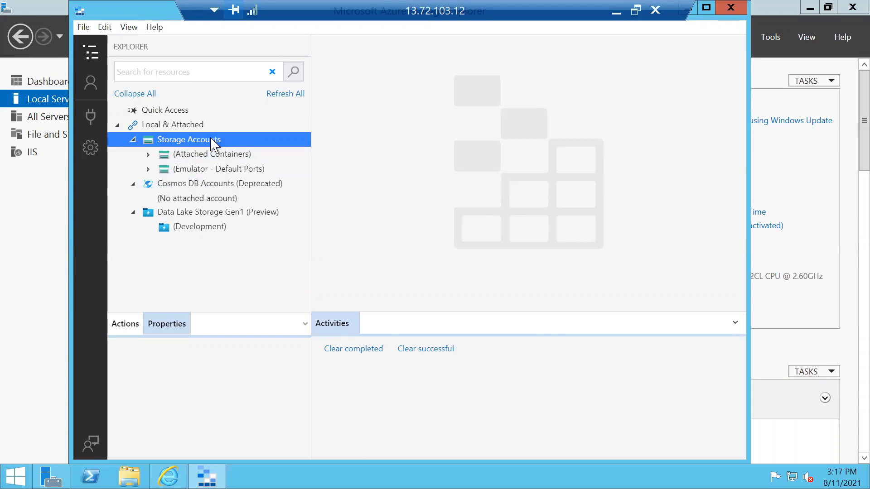
# Close Storage Explorer and relaunch Microsoft Azure Storage Explorer by searching Windows for "stora"
pyautogui.click(731, 7)
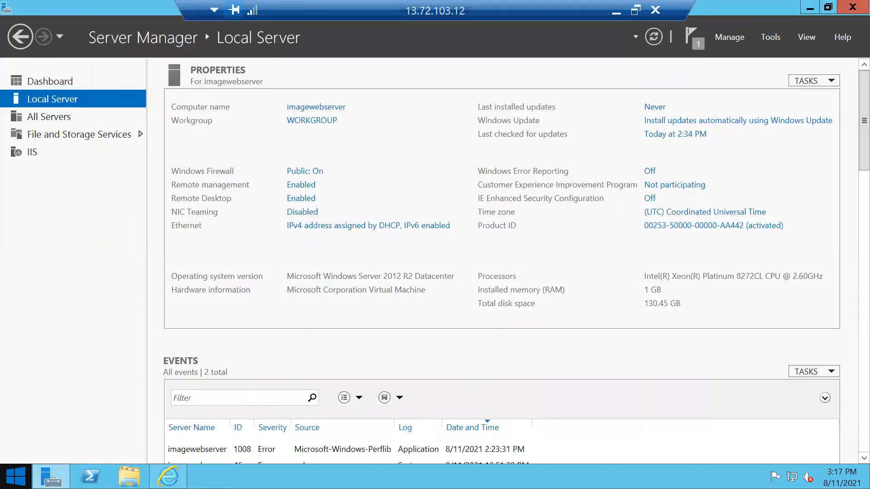
pyautogui.rightClick(16, 476)
pyautogui.click(63, 423)
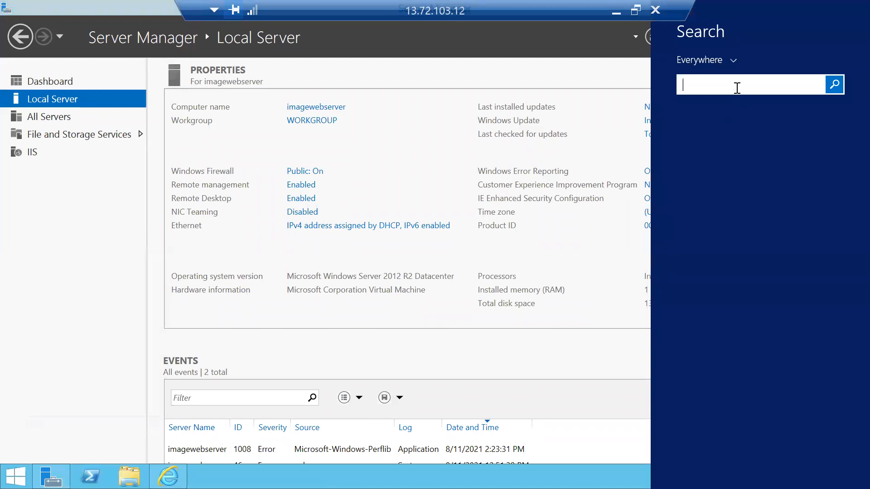
pyautogui.write('torage Explorer')
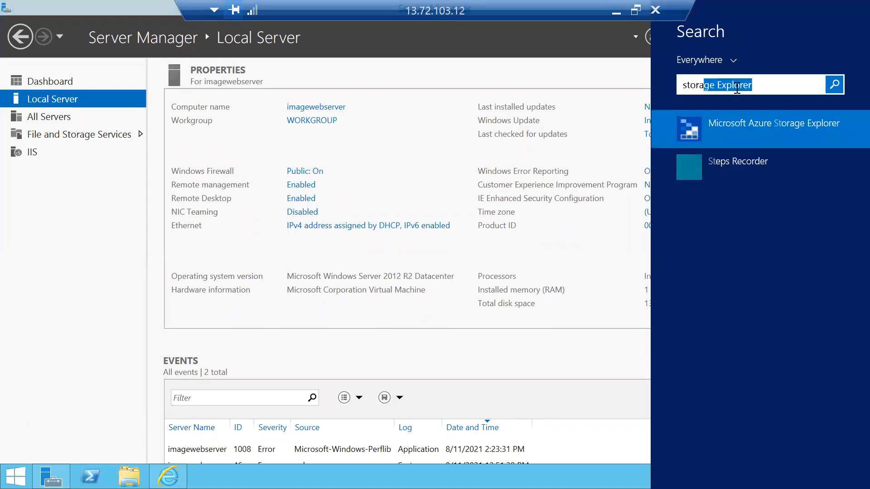
pyautogui.click(777, 130)
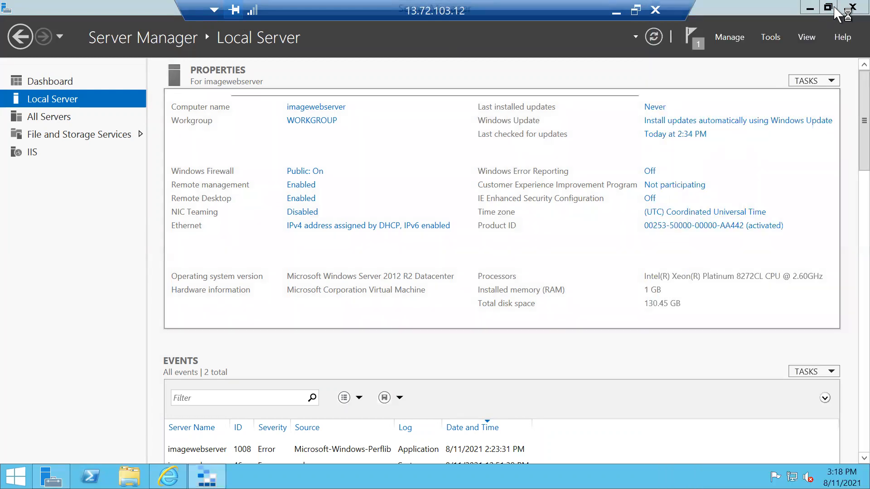
# Close Server Manager and dismiss Storage Explorer's feedback survey dialog
pyautogui.click(854, 10)
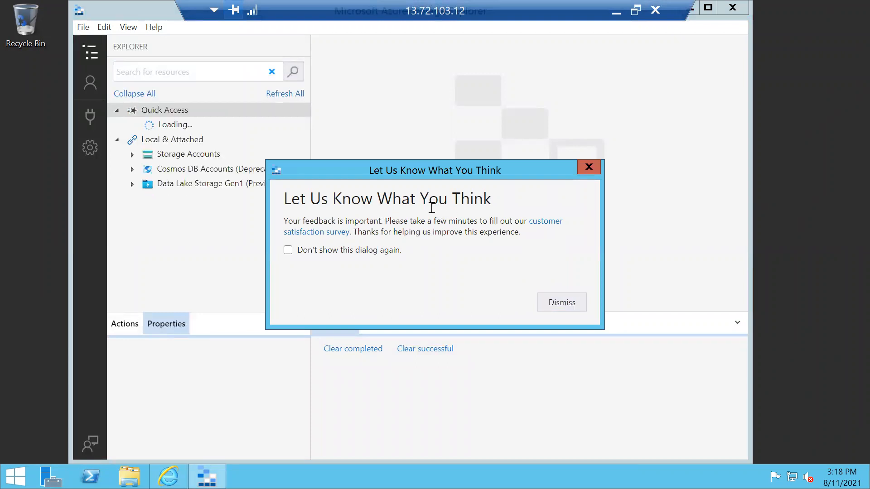
pyautogui.click(575, 305)
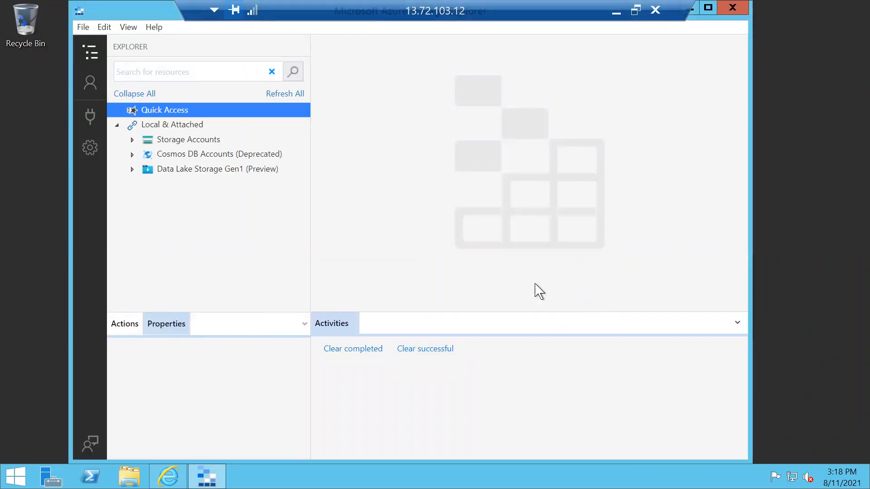
# Expand Storage Accounts and its attached containers in the relaunched Storage Explorer, and check the blob containers
pyautogui.click(165, 141)
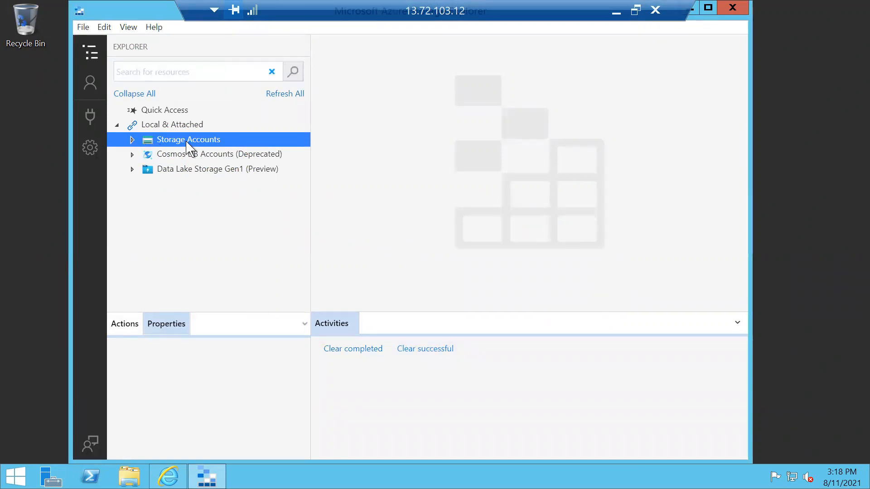
pyautogui.doubleClick(186, 141)
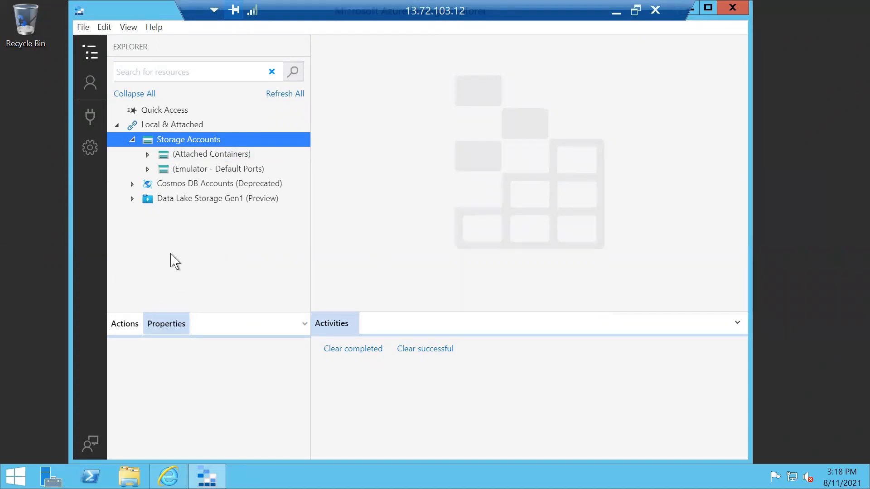
pyautogui.click(148, 154)
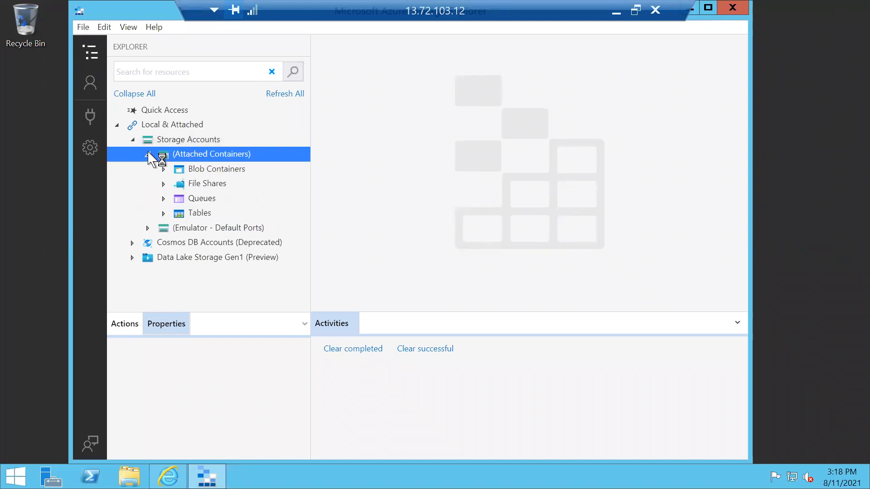
pyautogui.click(204, 170)
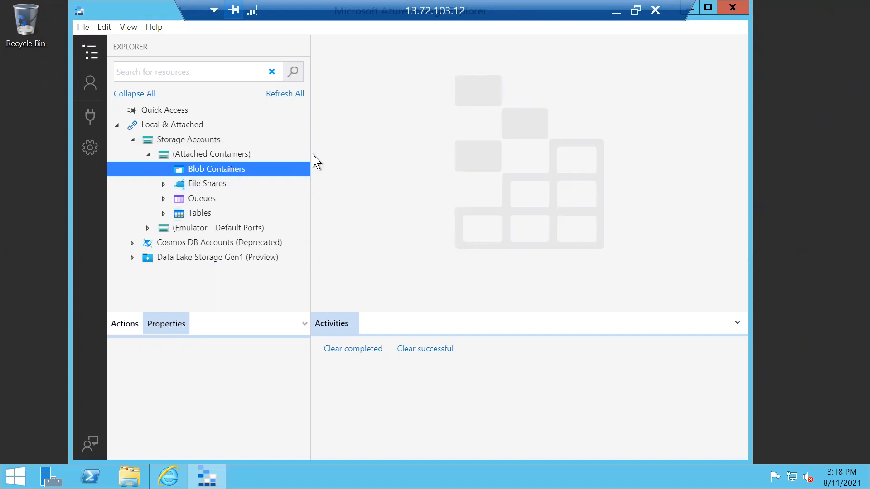
pyautogui.click(415, 127)
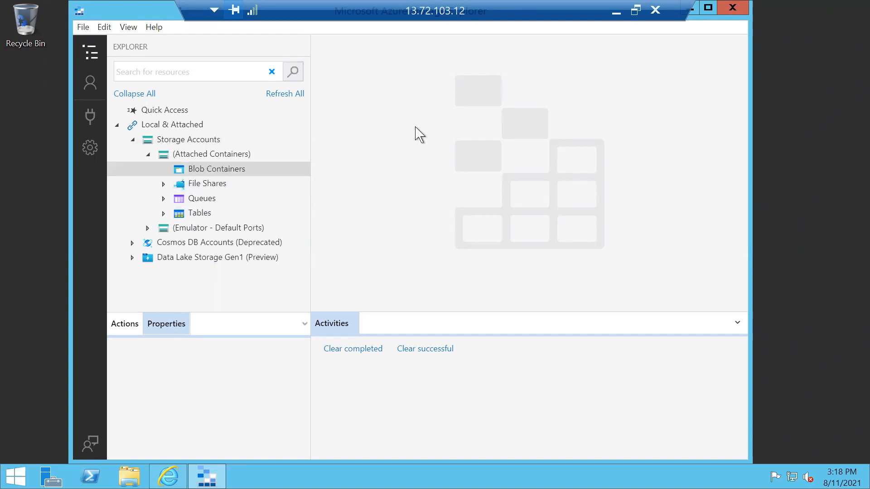
# Refresh the Storage Accounts node in the relaunched Storage Explorer, then collapse and reexpand it
pyautogui.click(196, 140)
pyautogui.rightClick(194, 135)
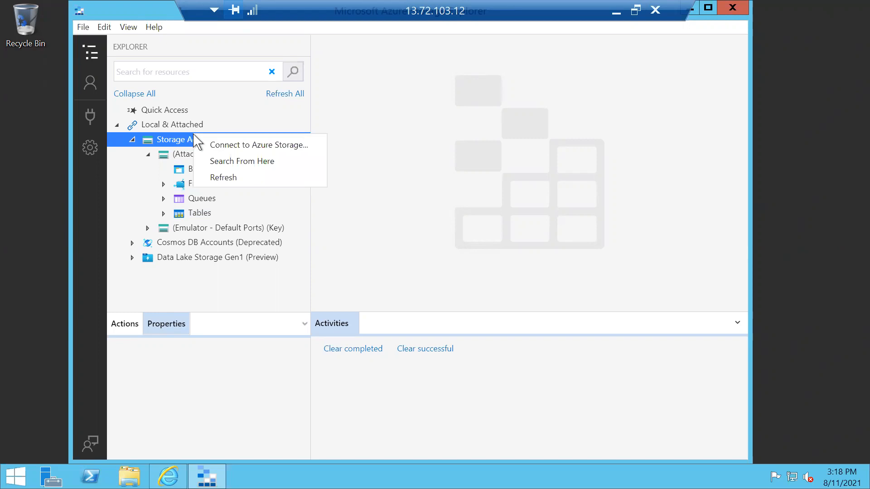
pyautogui.click(229, 178)
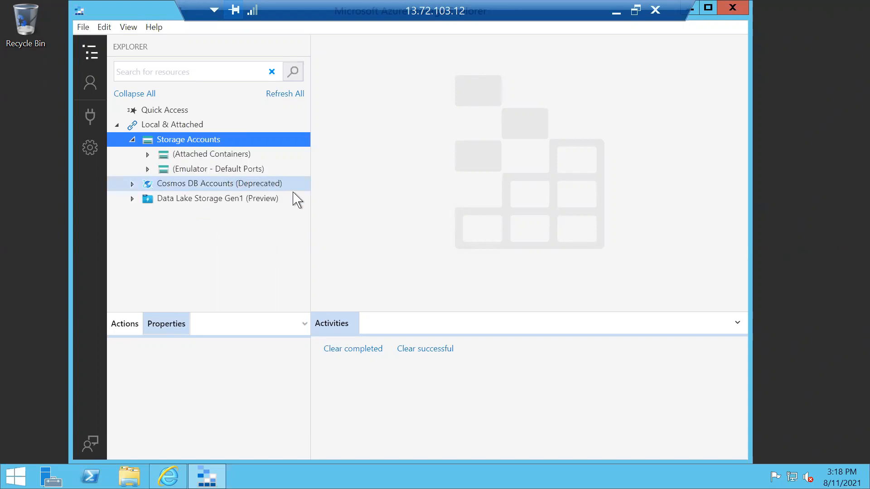
pyautogui.click(133, 140)
pyautogui.click(132, 140)
# Examine the Data Lake Storage Gen1, Cosmos DB Accounts, emulator and attached containers entries in the resource tree
pyautogui.click(132, 198)
pyautogui.click(137, 183)
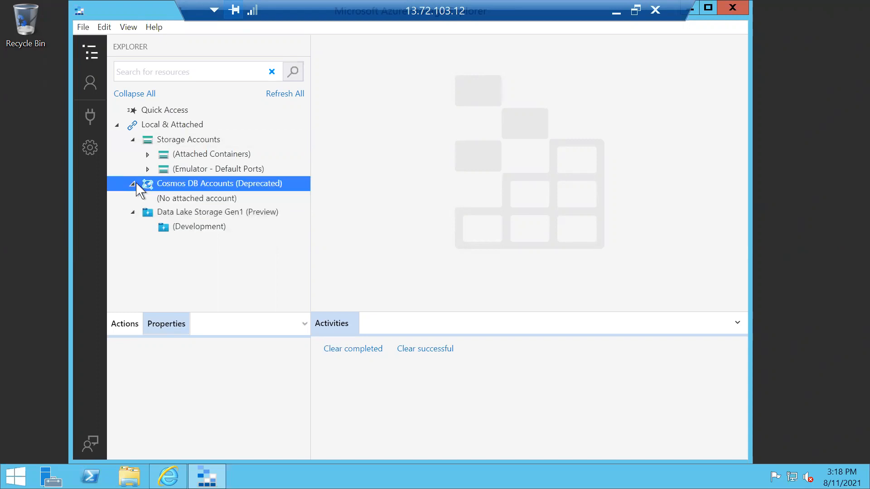
pyautogui.click(154, 172)
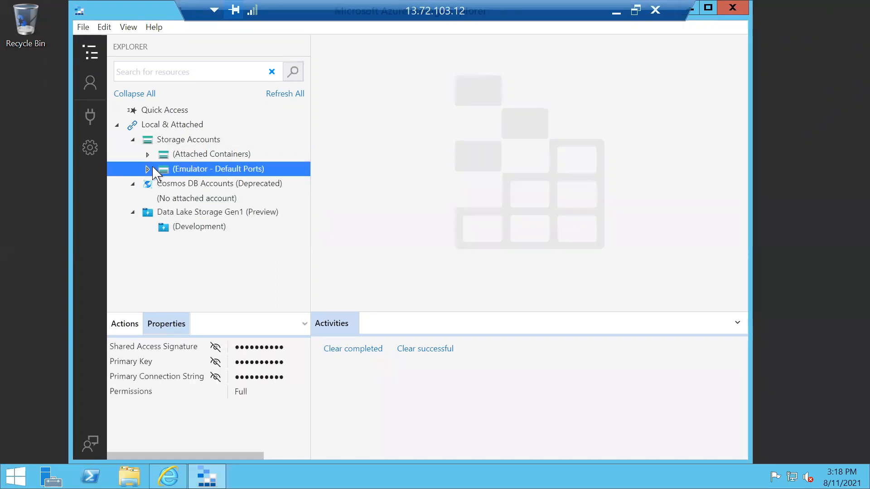
pyautogui.click(148, 155)
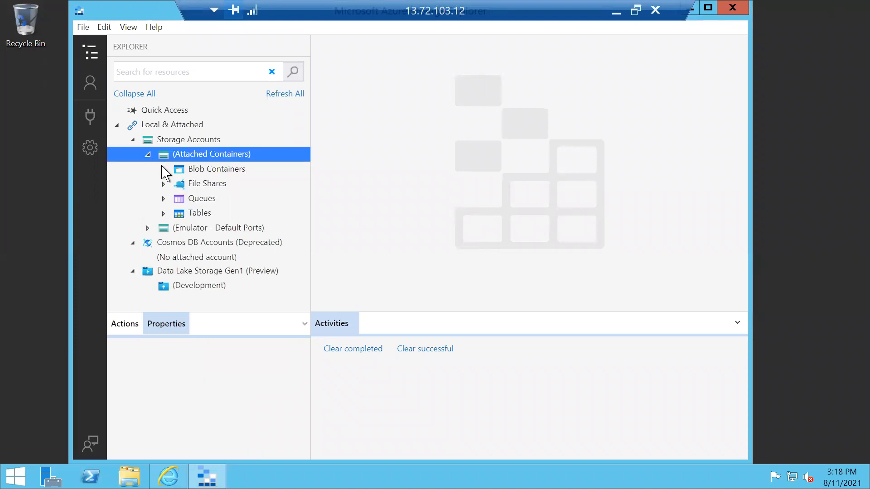
# Check the blob containers under the attached containers, then collapse and reexpand the Storage Accounts node
pyautogui.click(170, 174)
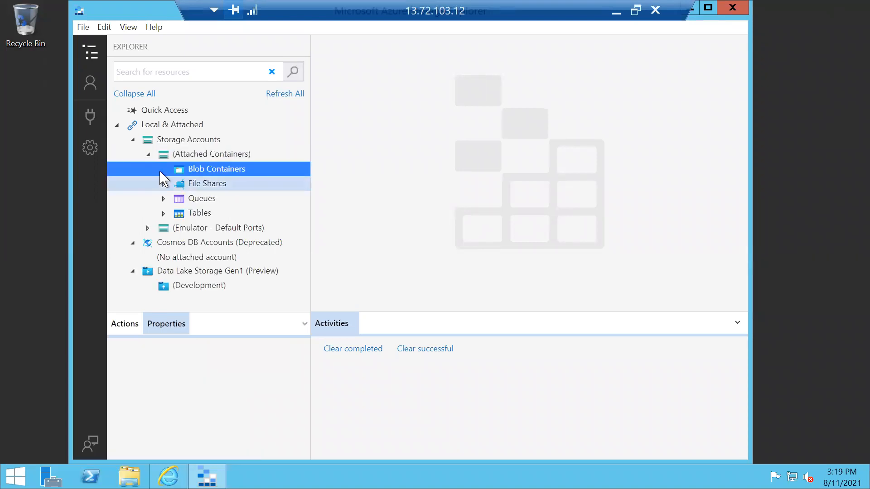
pyautogui.click(136, 137)
pyautogui.click(133, 141)
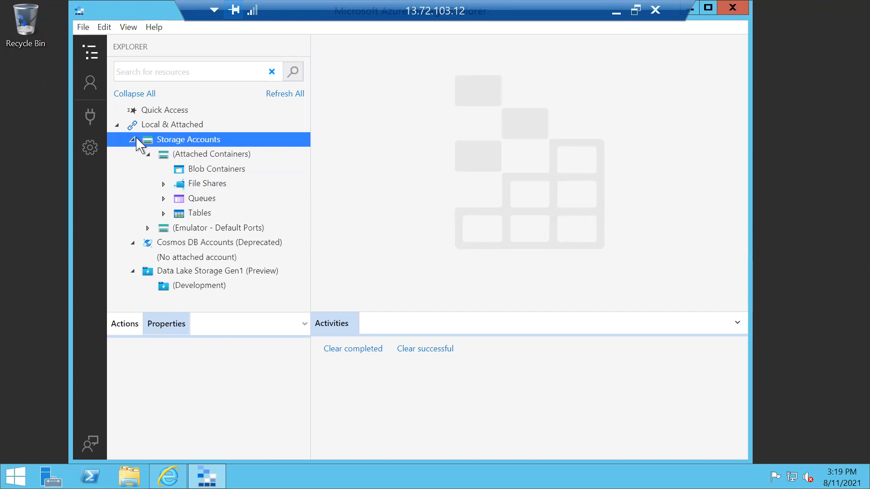
pyautogui.rightClick(178, 146)
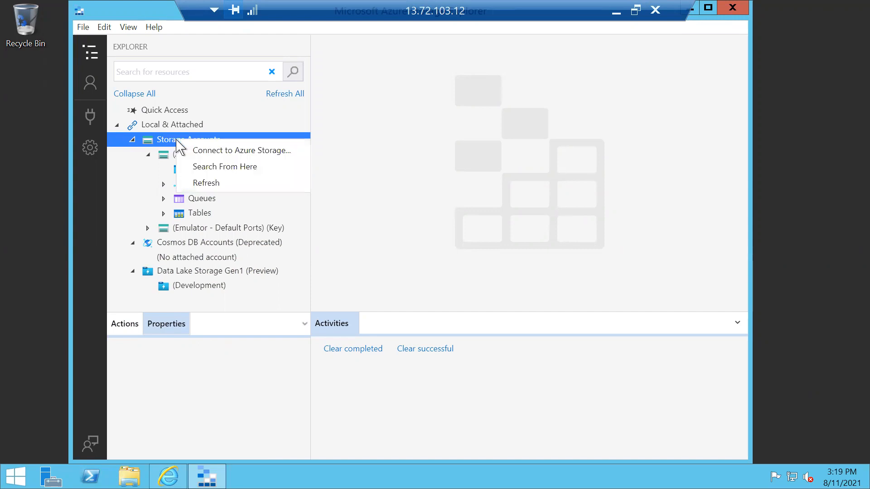
pyautogui.doubleClick(165, 140)
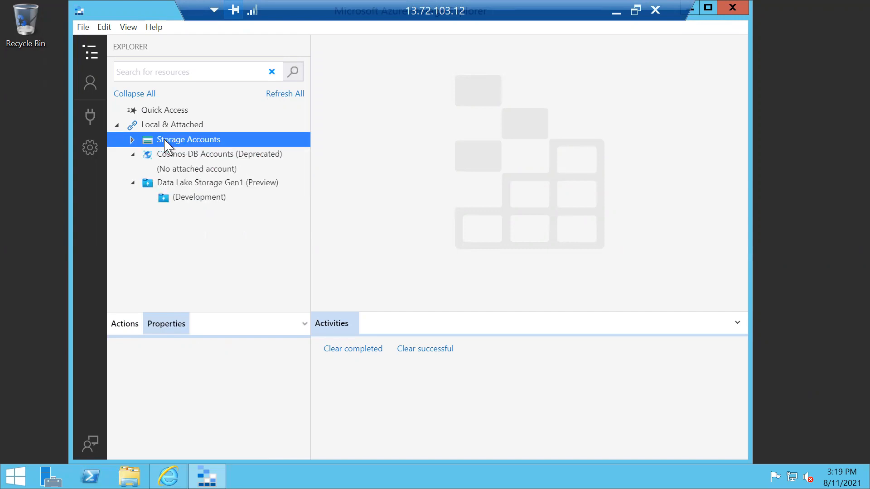
pyautogui.doubleClick(165, 140)
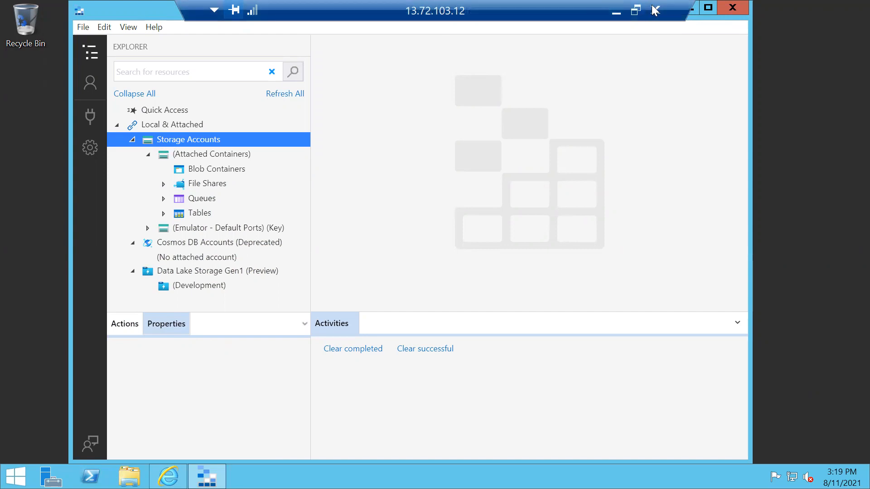
# Switch to the Azure portal in Chrome and open the list of storage accounts
pyautogui.click(617, 14)
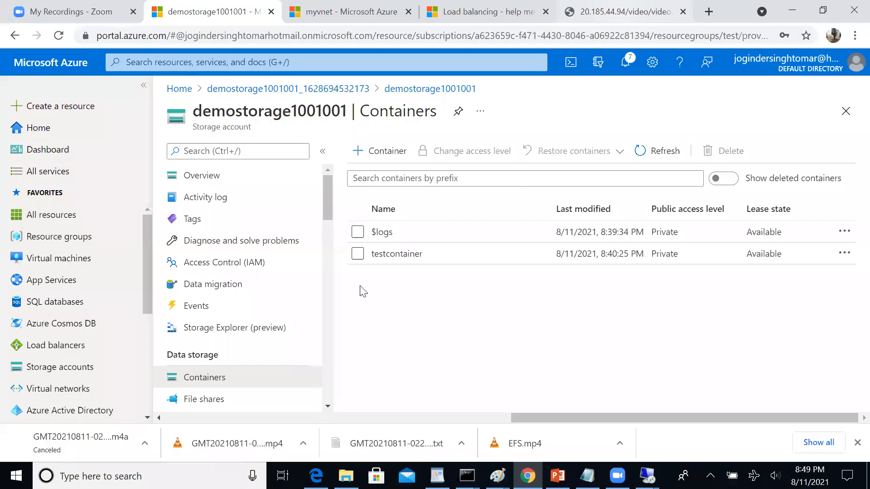
pyautogui.click(414, 89)
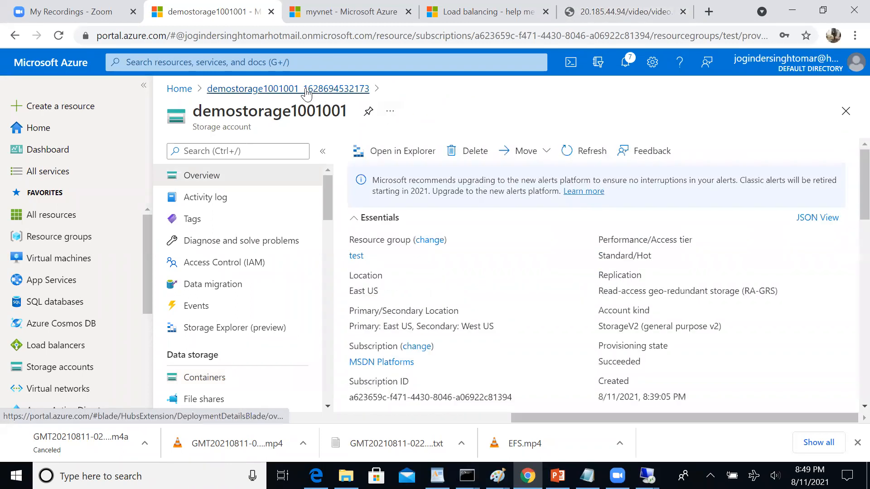
pyautogui.click(307, 89)
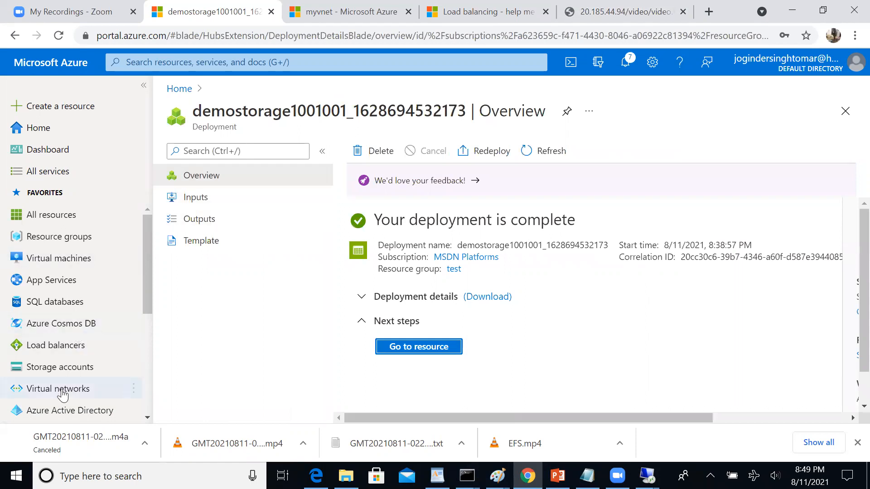
pyautogui.click(66, 377)
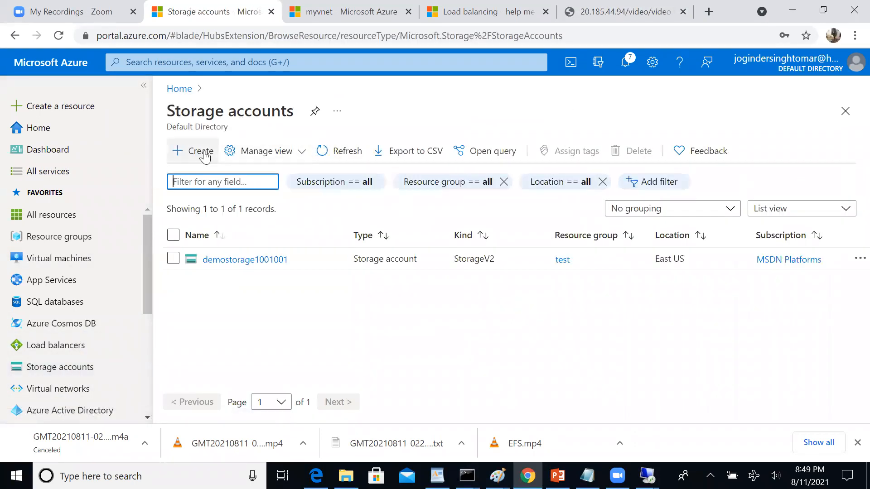
# Start a new storage account in the test resource group and name it teststorage1001001
pyautogui.click(203, 152)
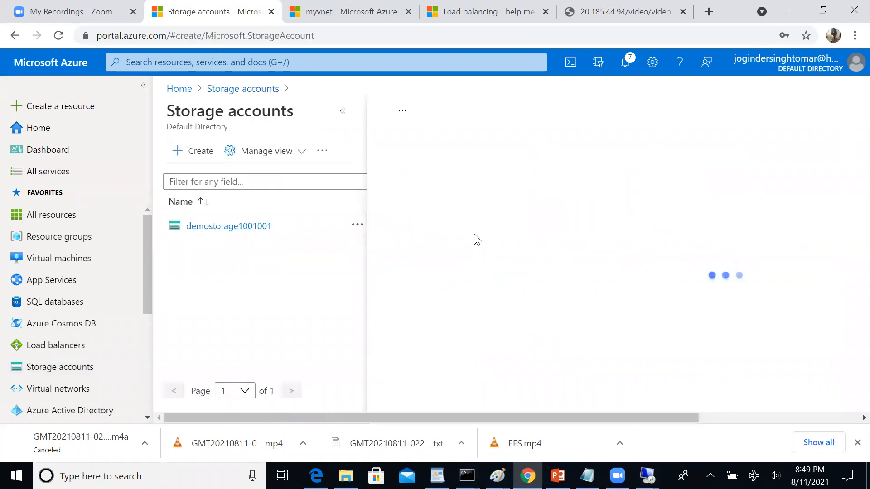
pyautogui.click(343, 112)
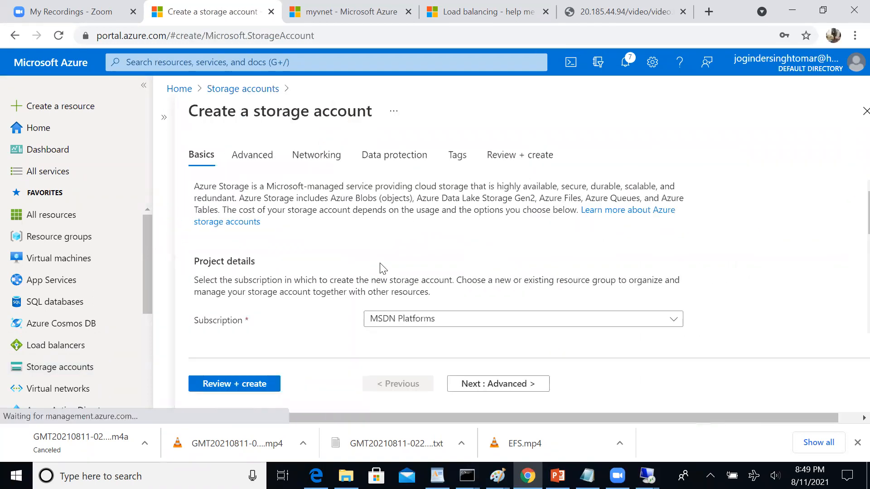
pyautogui.scroll(-3, 467, 320)
pyautogui.click(458, 225)
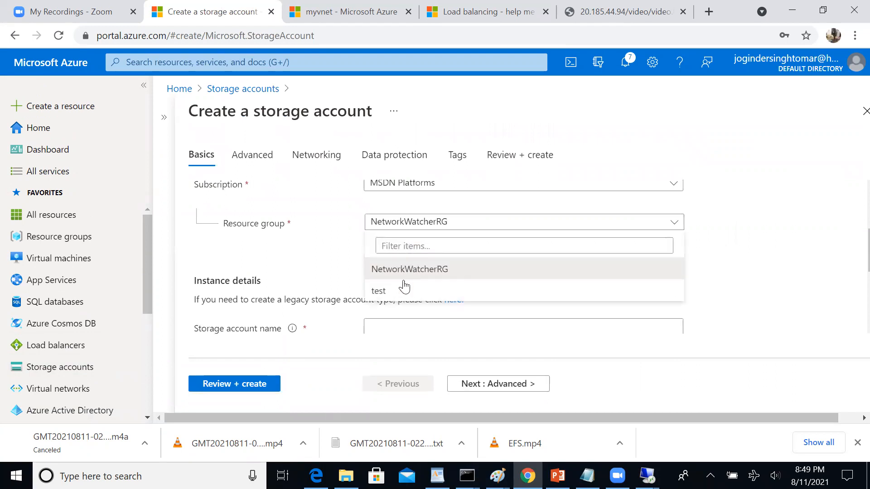
pyautogui.click(394, 293)
pyautogui.scroll(-3, 454, 226)
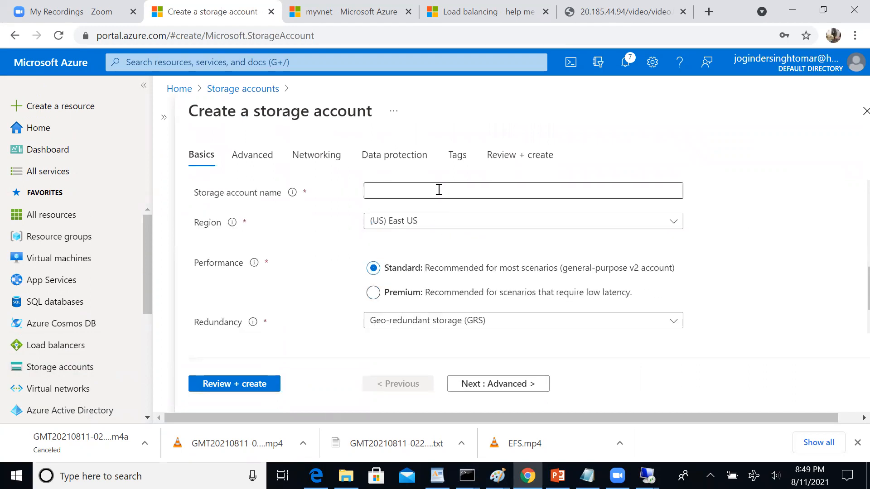
pyautogui.click(439, 190)
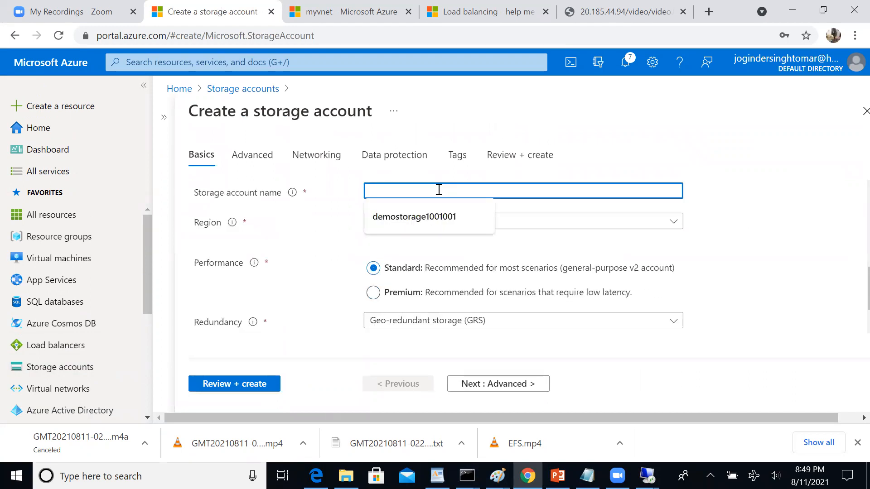
pyautogui.write('teststorage1001001')
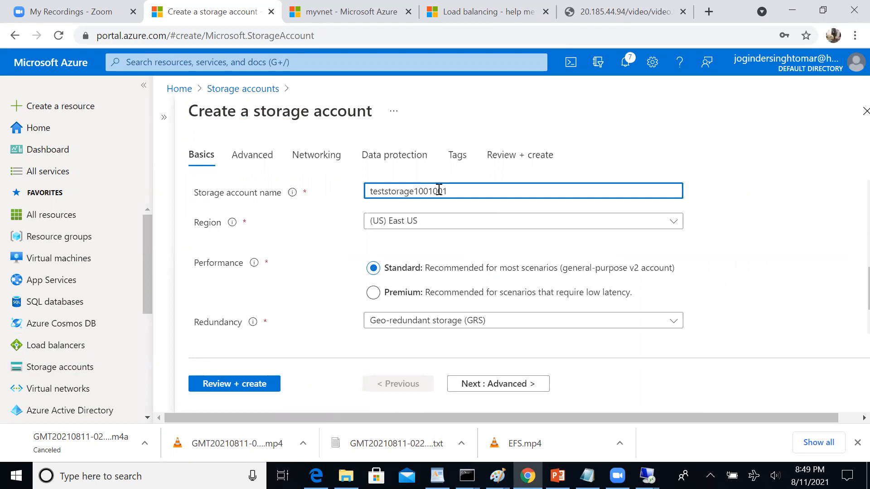
# Set the new storage account's region to (US) Central US
pyautogui.scroll(-1, 405, 263)
pyautogui.scroll(2, 445, 200)
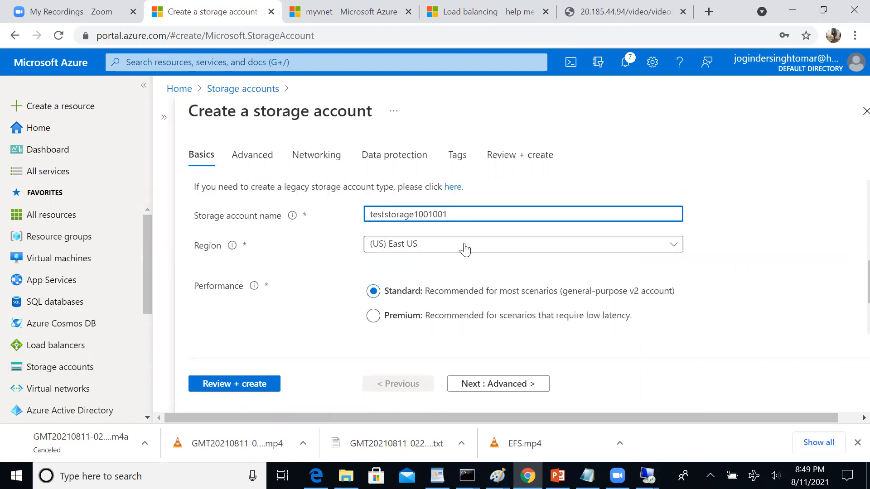
pyautogui.click(464, 252)
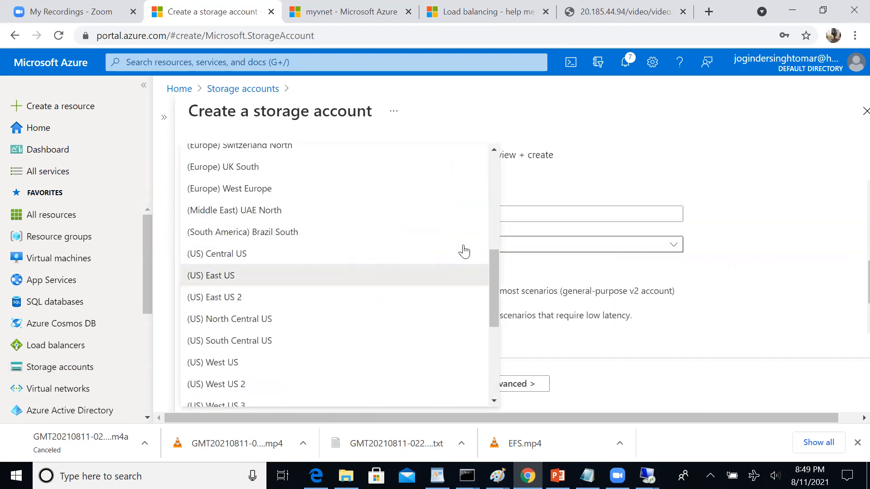
pyautogui.click(251, 255)
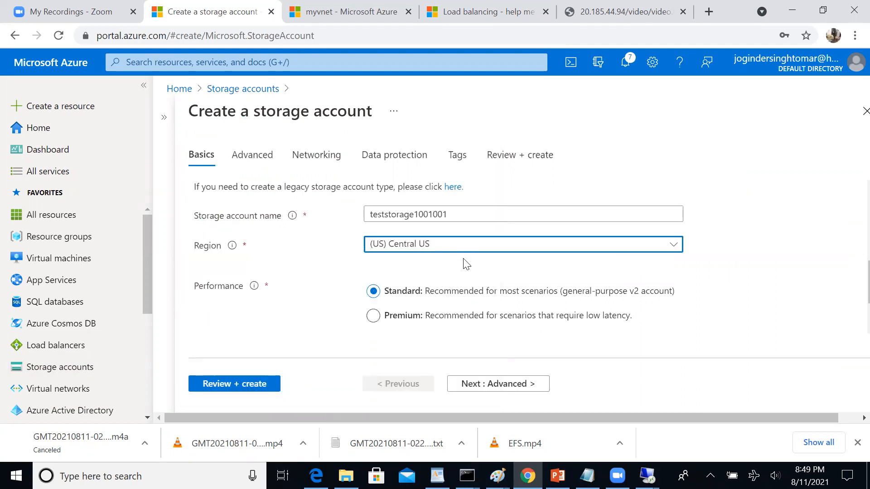
# Set the redundancy to Locally-redundant storage (LRS), then review and create the storage account
pyautogui.scroll(-2, 430, 290)
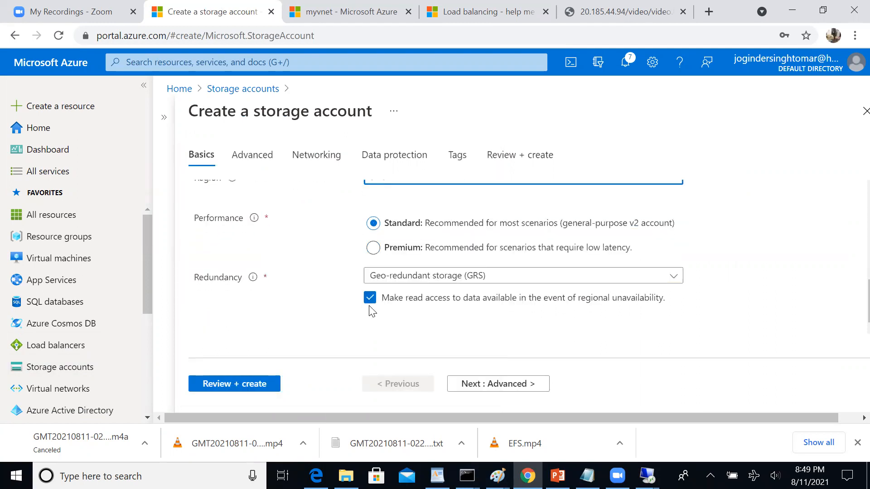
pyautogui.click(448, 274)
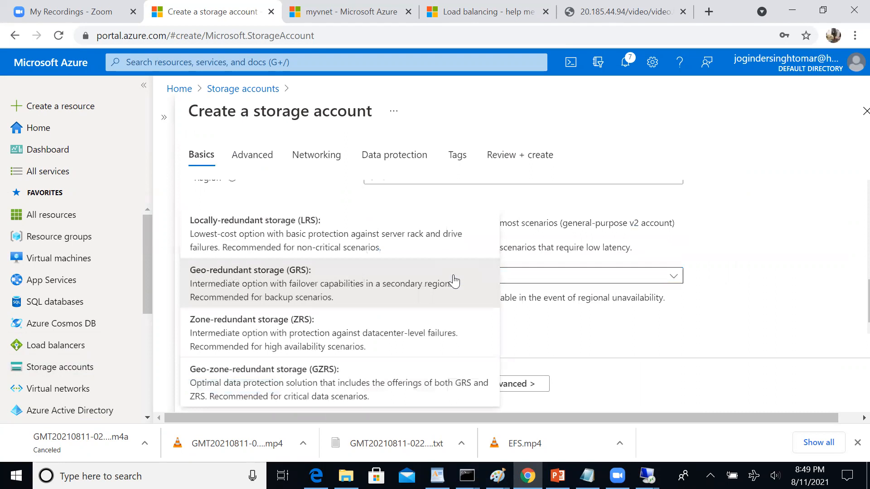
pyautogui.click(334, 236)
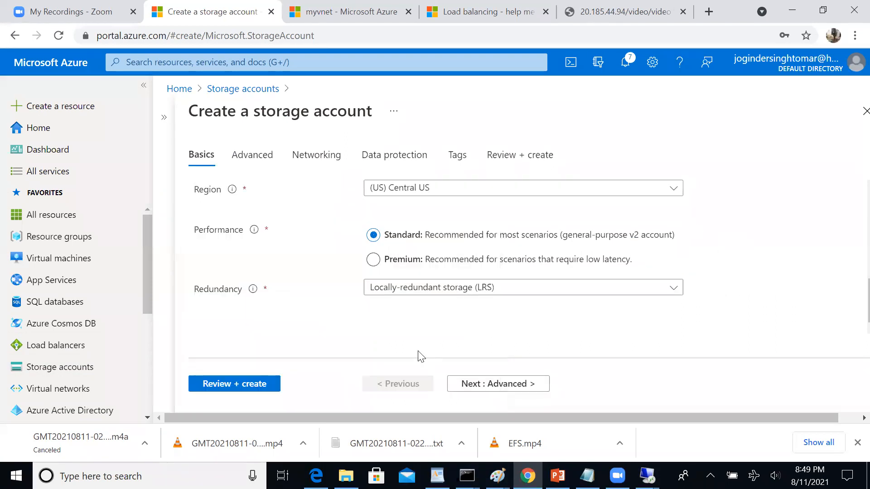
pyautogui.click(253, 387)
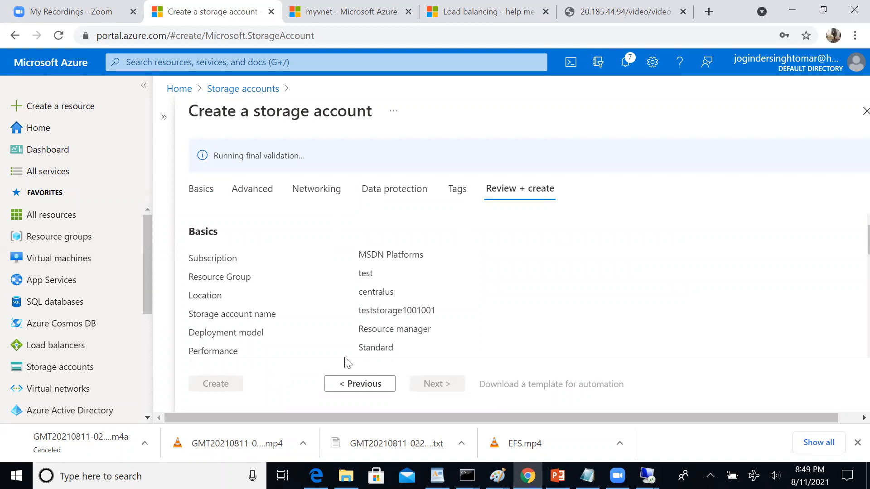
pyautogui.click(220, 384)
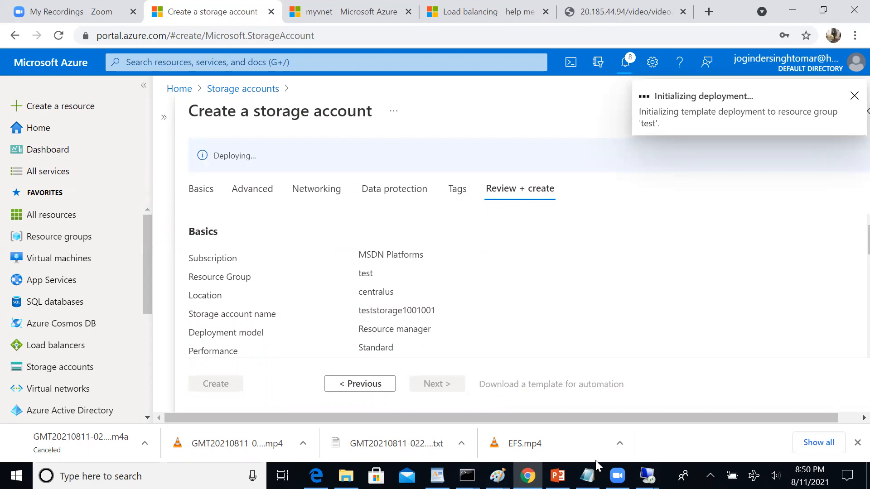
# Switch to Storage Explorer in the 13.72.103.12 remote session, then refresh and collapse the Storage Accounts node
pyautogui.moveTo(649, 476)
pyautogui.click(712, 426)
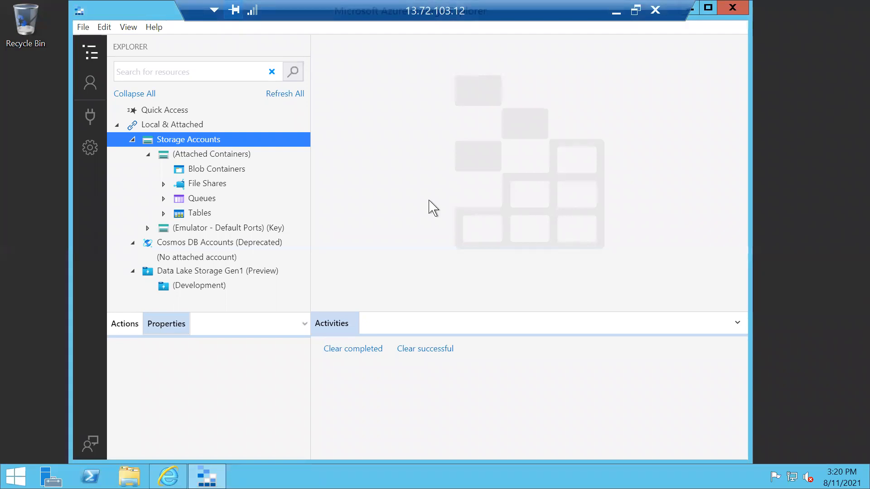
pyautogui.rightClick(226, 140)
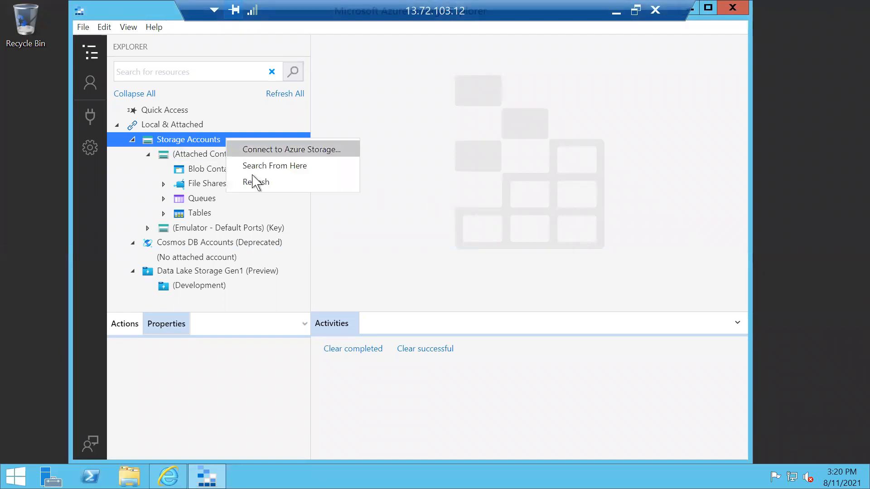
pyautogui.click(298, 186)
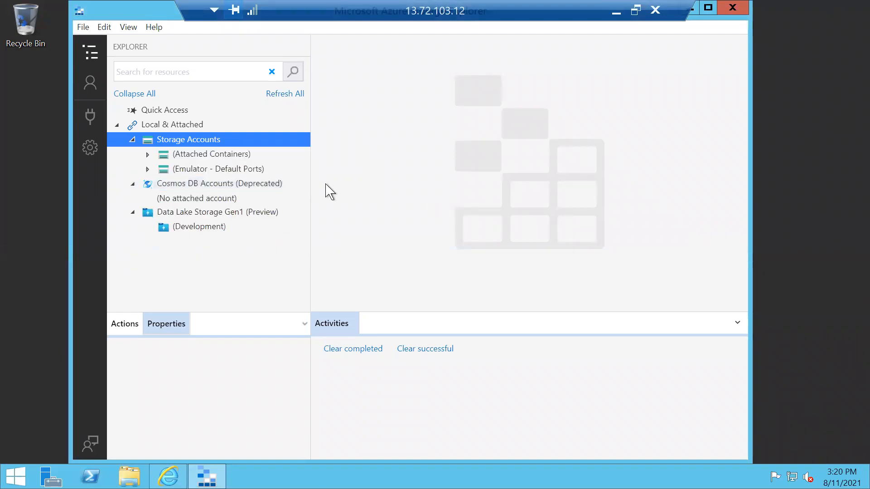
pyautogui.doubleClick(210, 139)
# Check the teststorage1001001 deployment in the Azure portal, then return to the 13.72.103.12 remote session
pyautogui.click(616, 17)
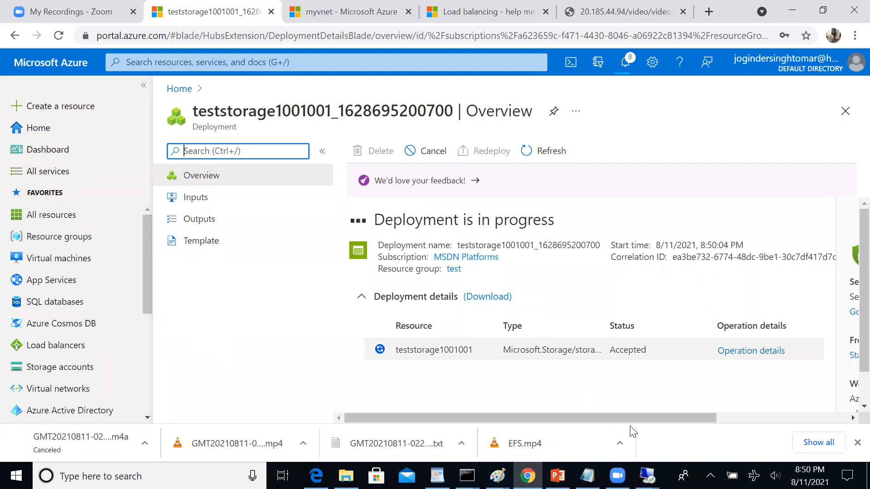
pyautogui.moveTo(647, 476)
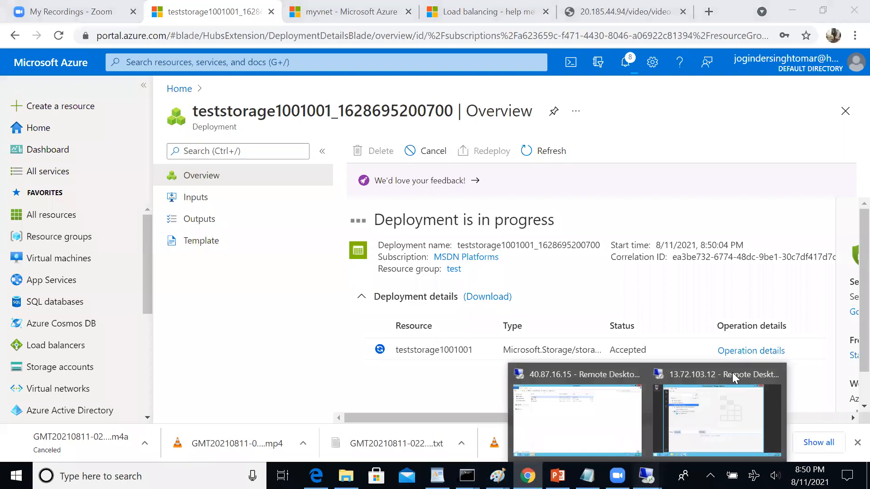
pyautogui.click(733, 373)
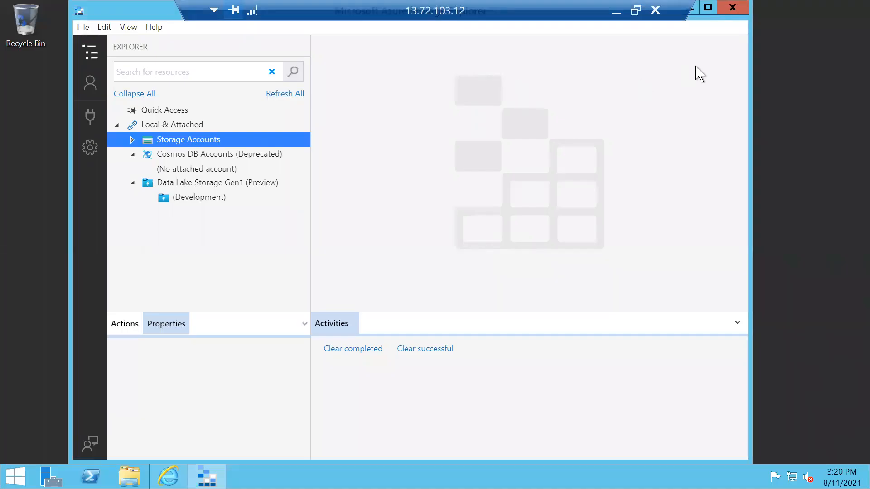
pyautogui.click(91, 86)
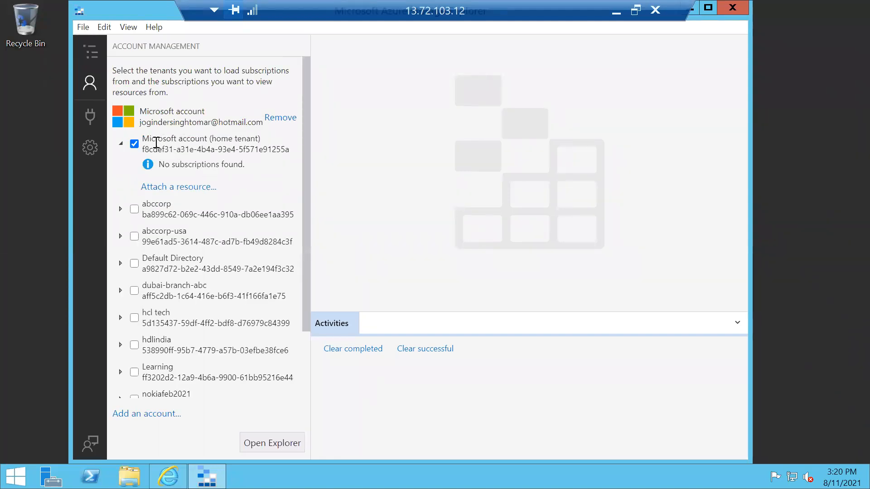
pyautogui.moveTo(239, 115); pyautogui.dragTo(178, 143)
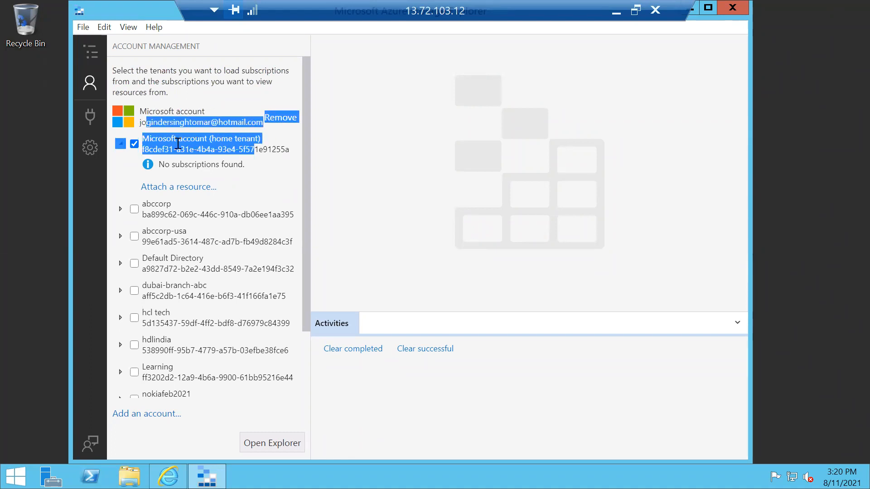
pyautogui.click(374, 152)
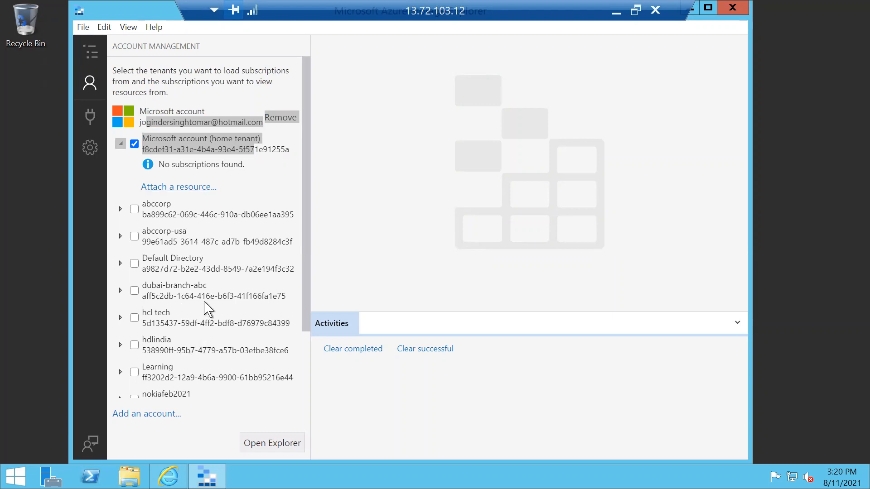
pyautogui.scroll(-2, 209, 294)
pyautogui.scroll(2, 210, 285)
pyautogui.click(92, 56)
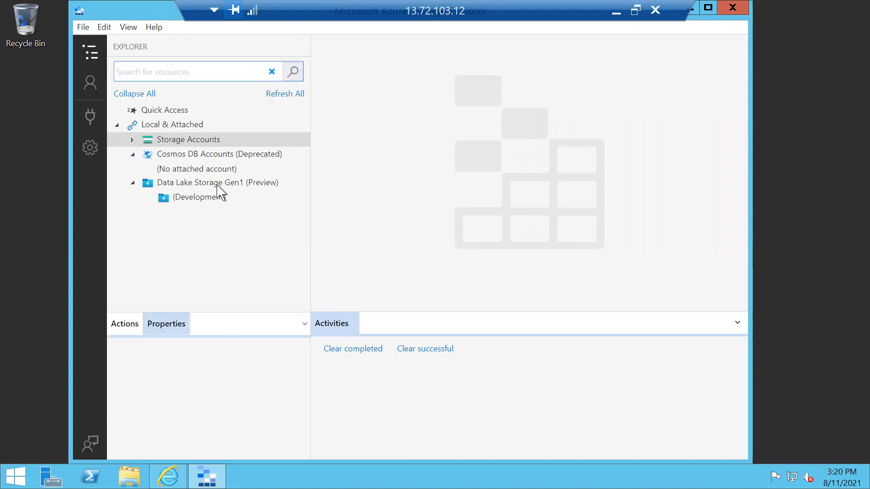
# Reopen account management and go from there back to the Explorer resource tree
pyautogui.click(96, 58)
pyautogui.click(90, 85)
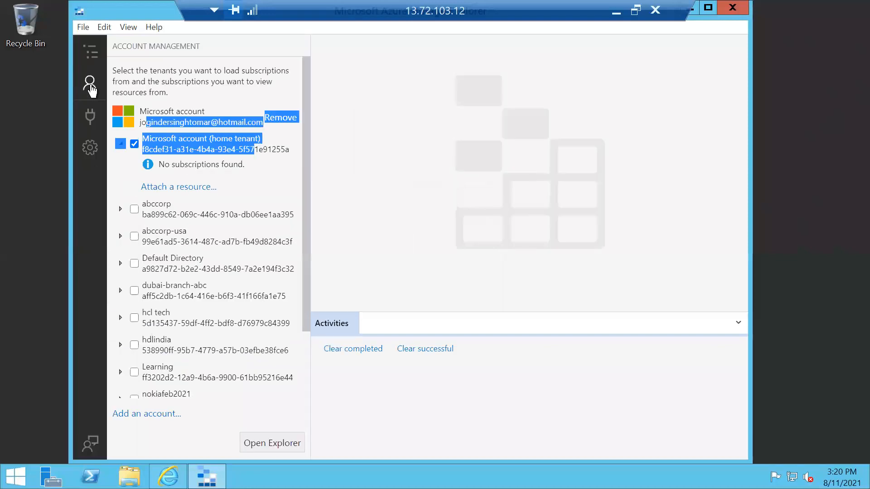
pyautogui.click(272, 443)
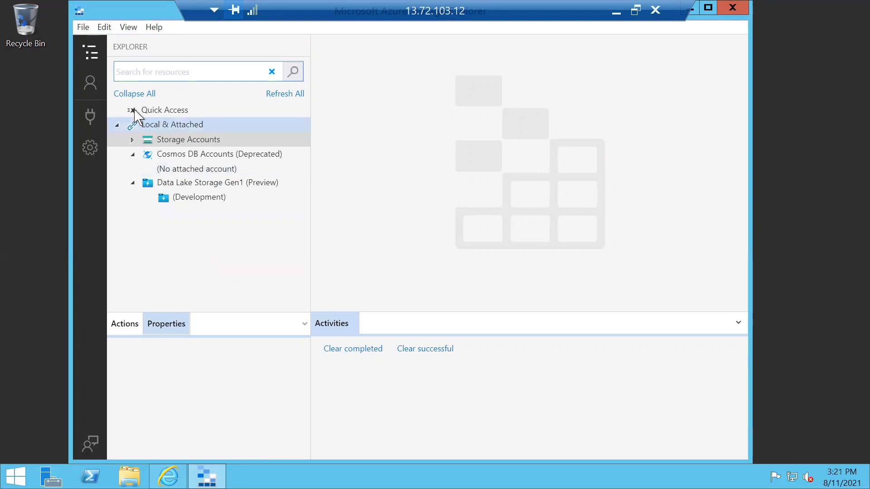
# Expand the Storage Accounts node, then switch to the Azure portal and open the Blob service containers of teststorage1001001
pyautogui.click(181, 135)
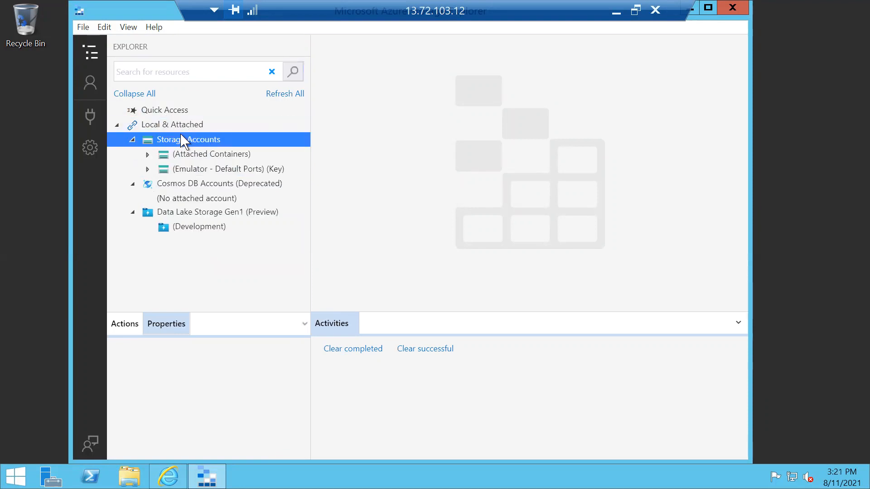
pyautogui.click(616, 13)
pyautogui.click(431, 348)
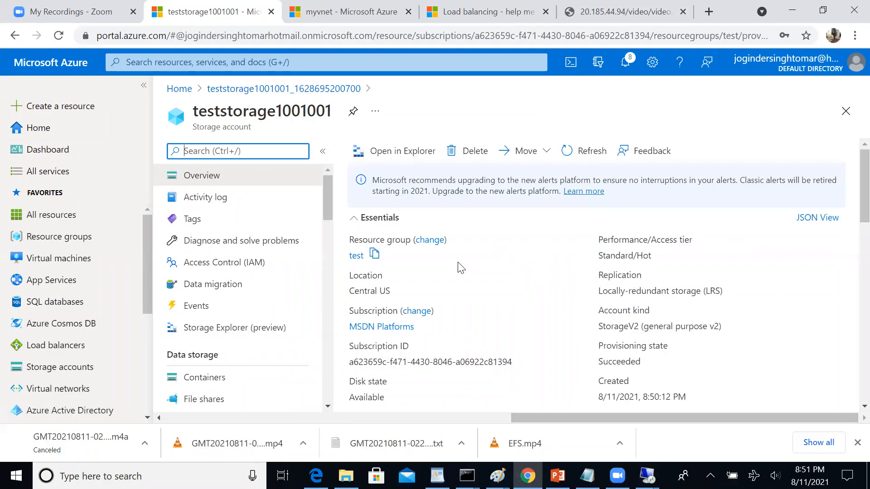
pyautogui.scroll(-5, 462, 268)
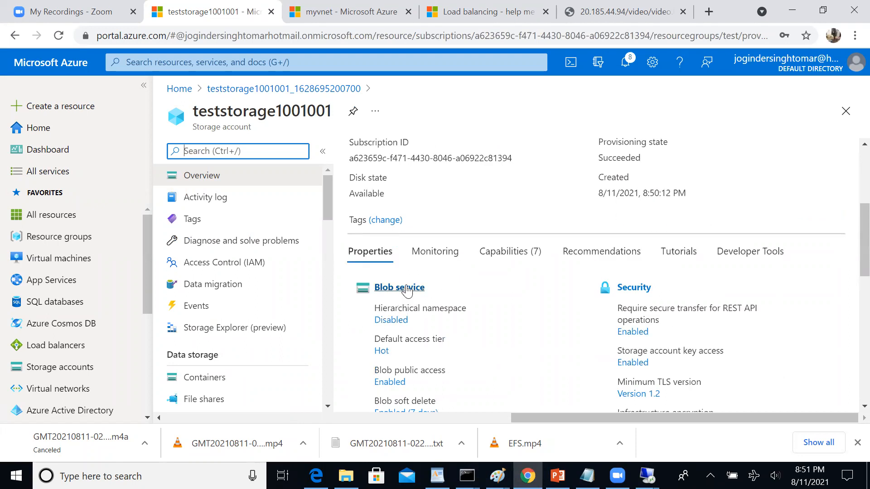
pyautogui.click(408, 290)
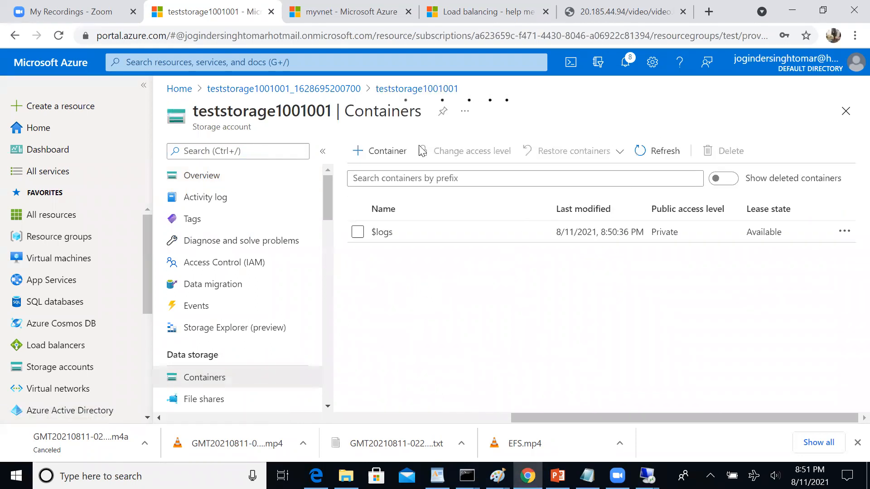
# Create a container named hello in teststorage1001001 with private access
pyautogui.click(377, 153)
pyautogui.click(705, 154)
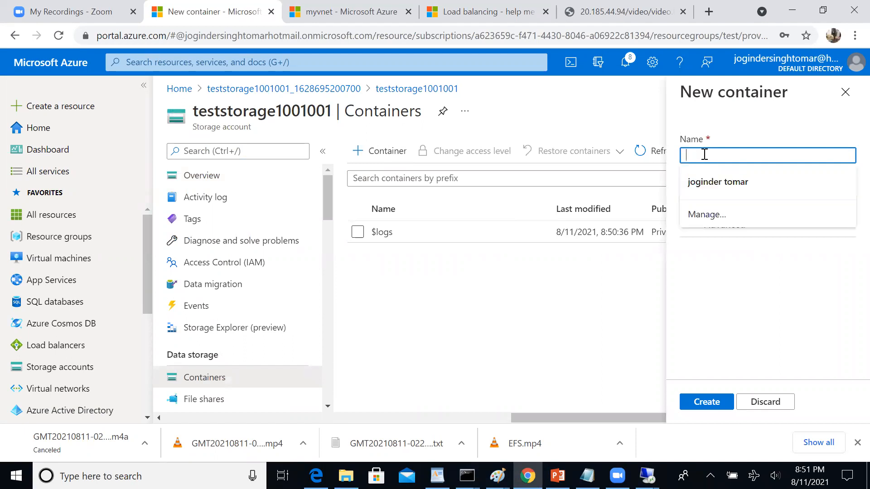
pyautogui.write('hello')
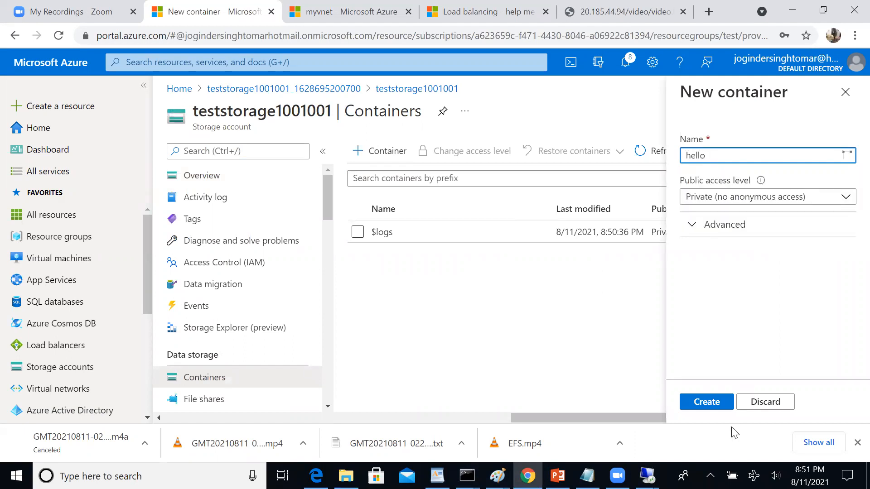
pyautogui.click(708, 412)
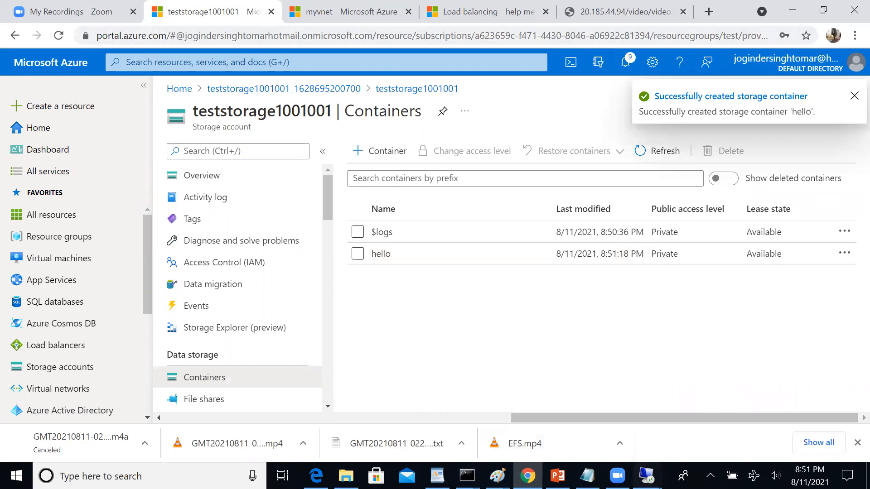
# Return to Storage Explorer in the 13.72.103.12 remote session, refresh the Storage Accounts node and re-expand it
pyautogui.moveTo(648, 476)
pyautogui.click(695, 408)
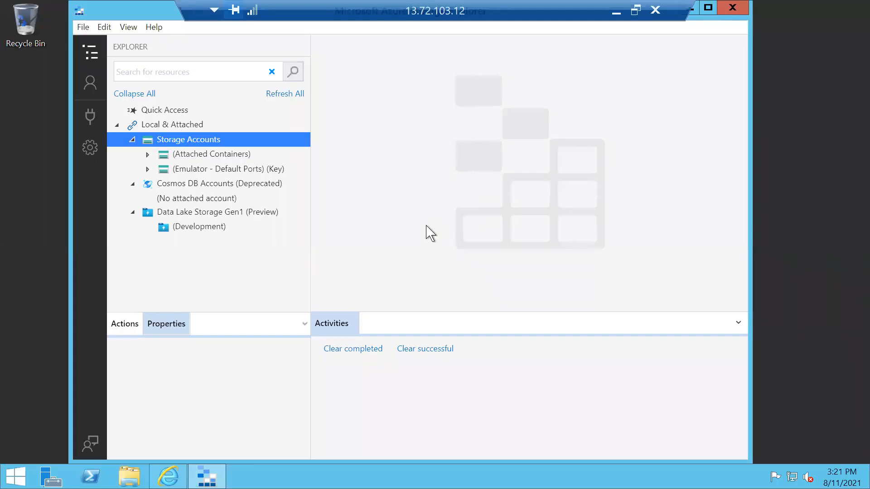
pyautogui.rightClick(200, 146)
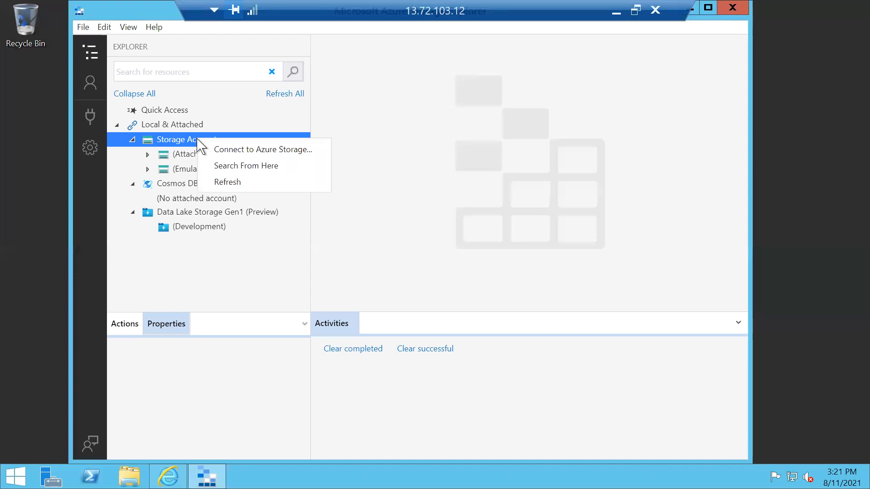
pyautogui.click(239, 184)
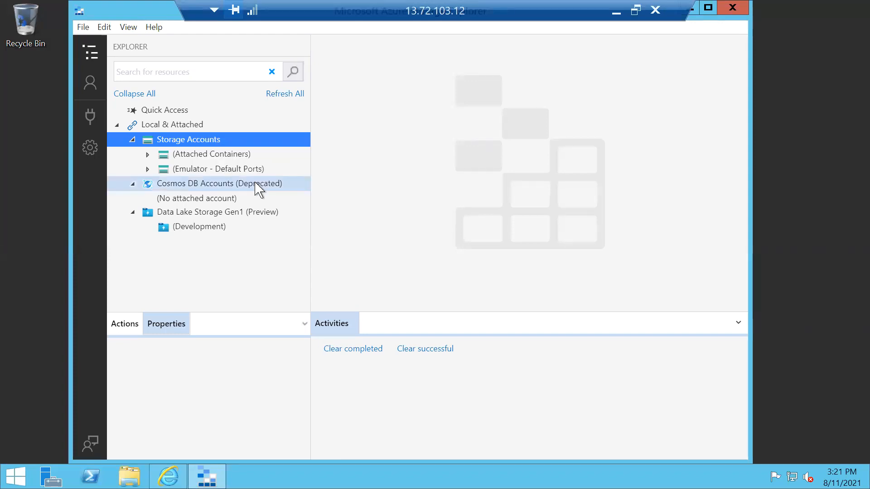
pyautogui.click(132, 140)
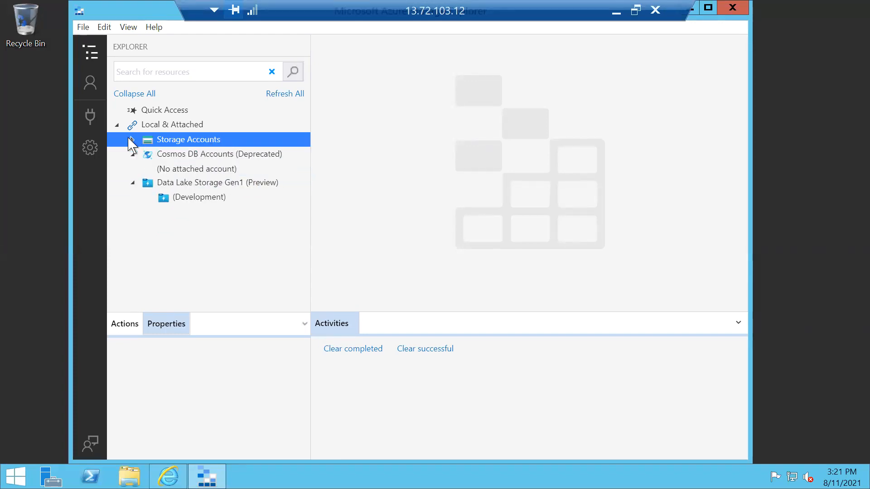
pyautogui.click(143, 135)
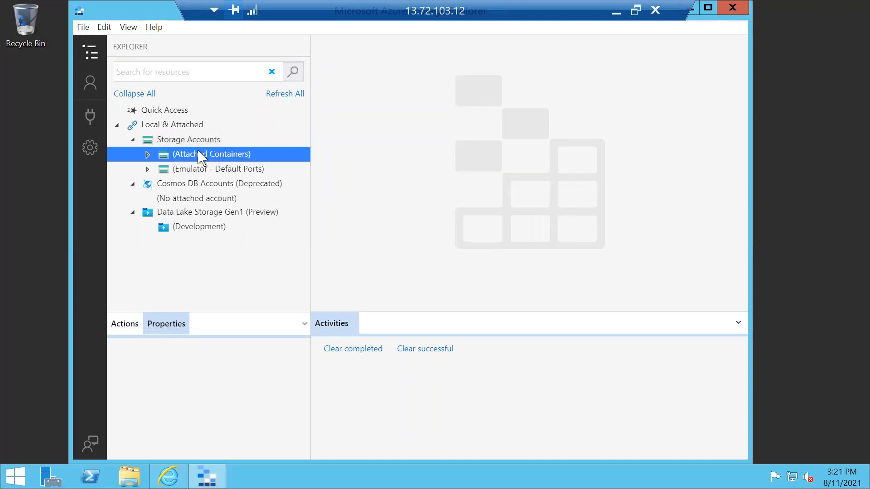
# Check the Attached Containers group and its Blob Containers for the new storage account, then collapse Storage Accounts
pyautogui.doubleClick(227, 153)
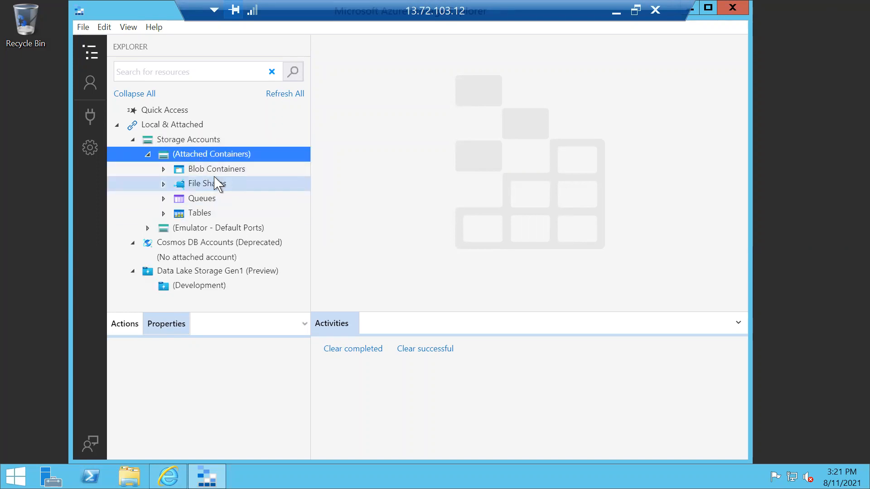
pyautogui.click(215, 173)
pyautogui.click(191, 154)
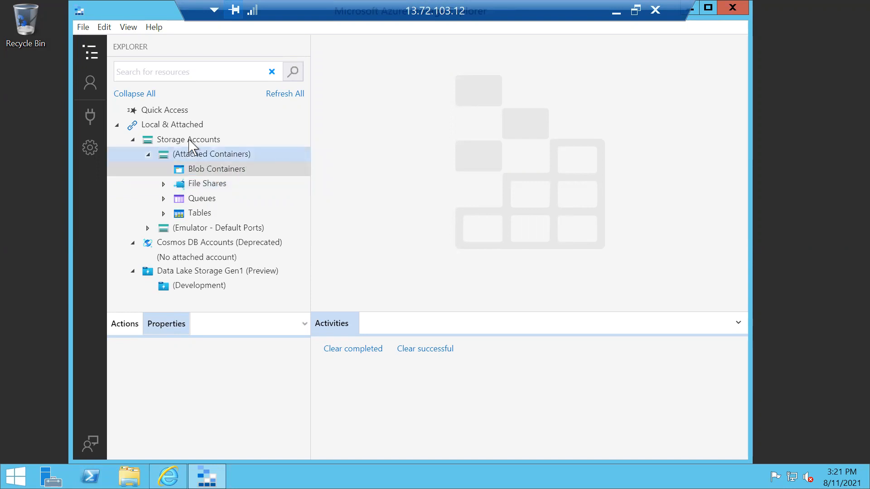
pyautogui.doubleClick(190, 141)
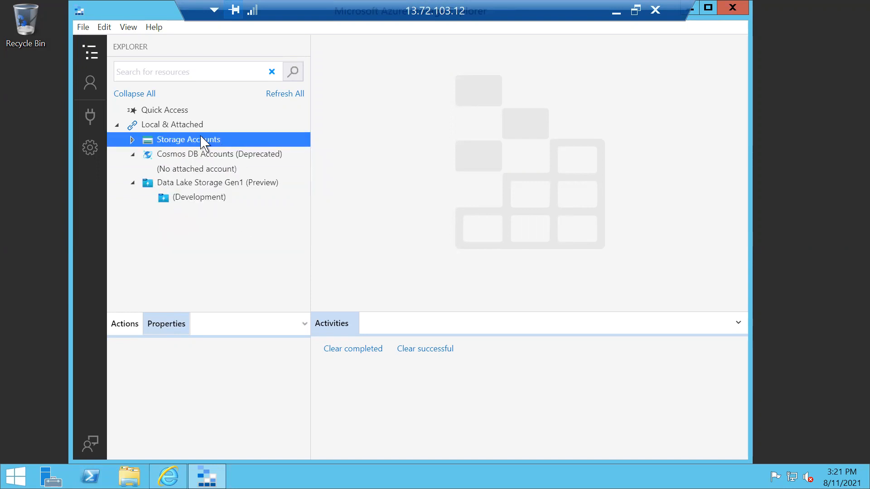
pyautogui.doubleClick(186, 139)
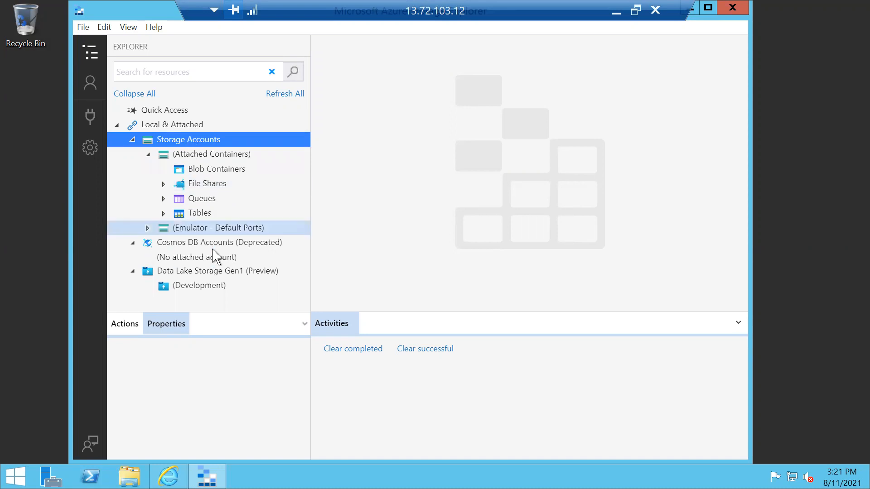
pyautogui.doubleClick(202, 140)
# Review the account's tenants and the resource types offered for connection in account management, then return to the resource tree
pyautogui.click(90, 53)
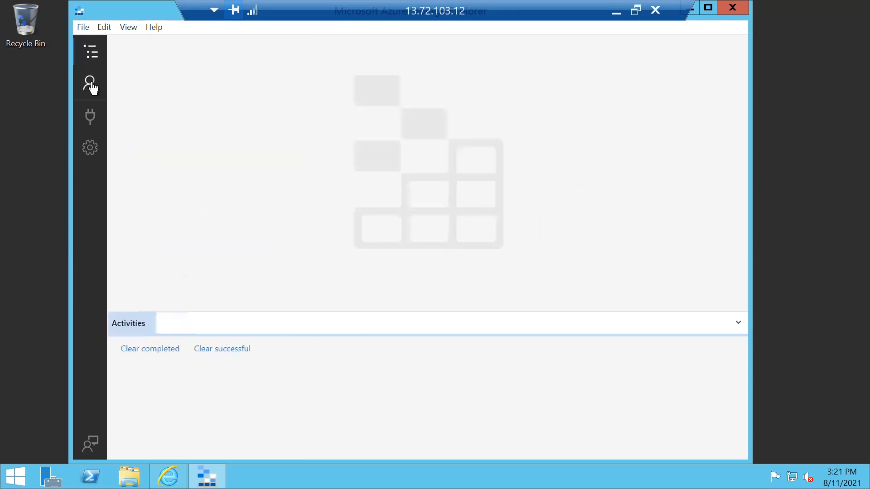
pyautogui.click(91, 85)
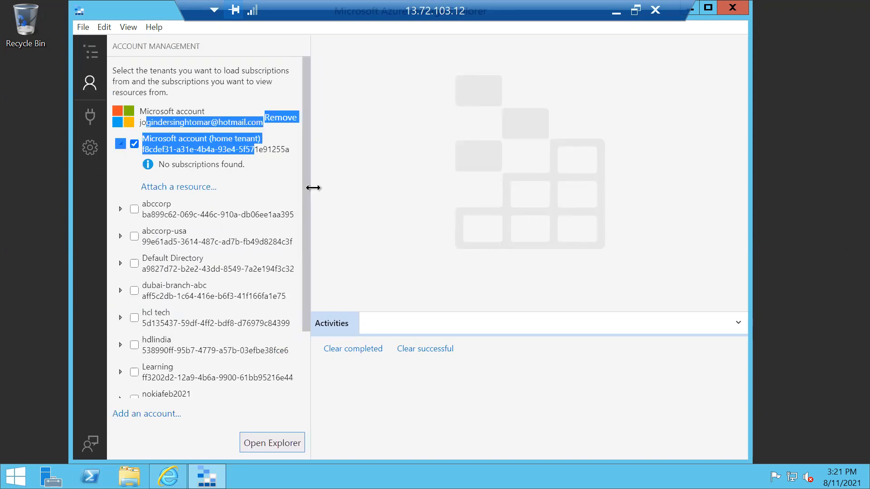
pyautogui.moveTo(305, 227); pyautogui.dragTo(306, 342)
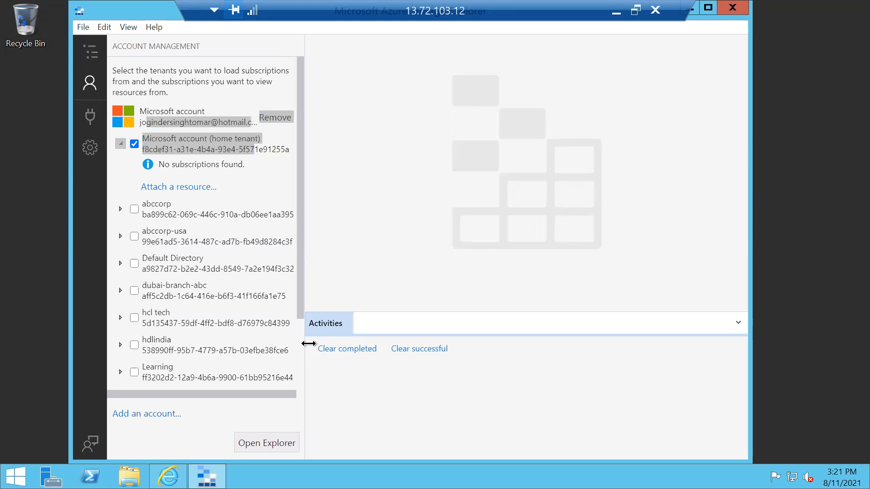
pyautogui.click(178, 414)
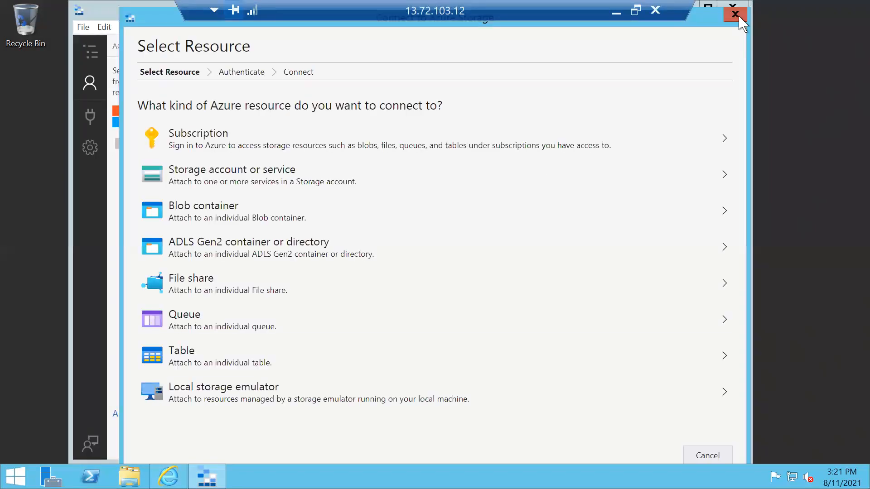
pyautogui.press('Escape')
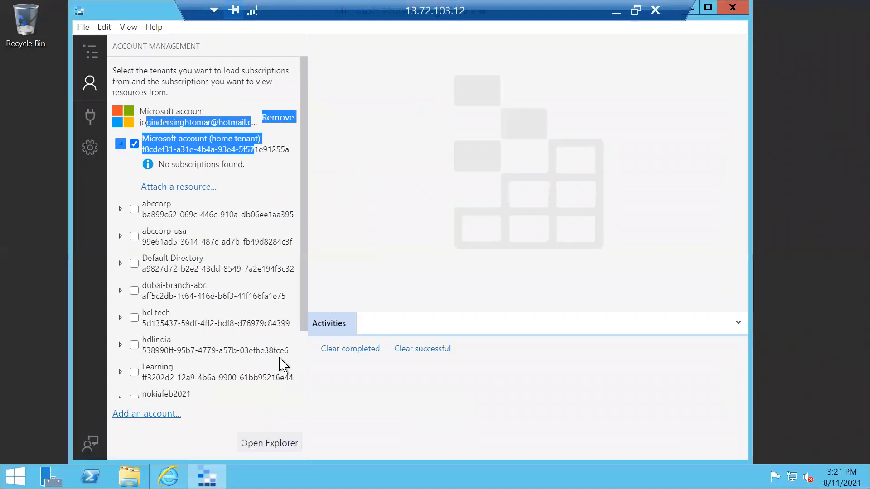
pyautogui.click(268, 443)
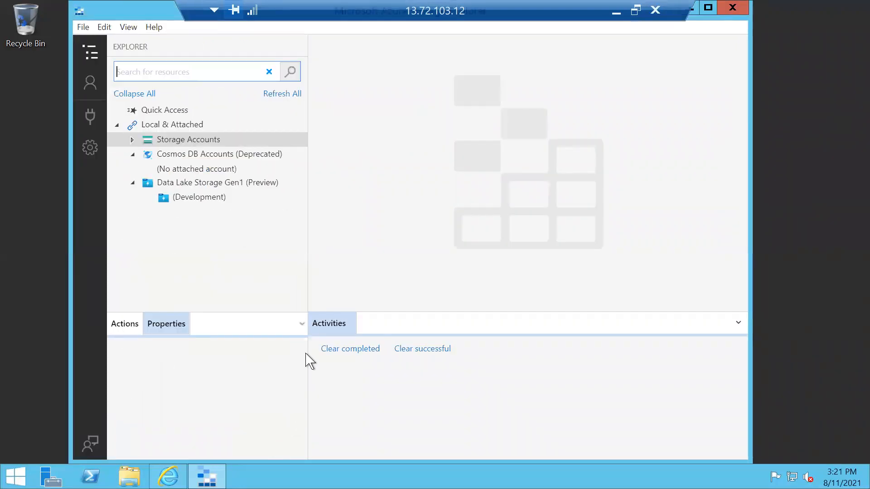
pyautogui.click(194, 139)
pyautogui.rightClick(194, 139)
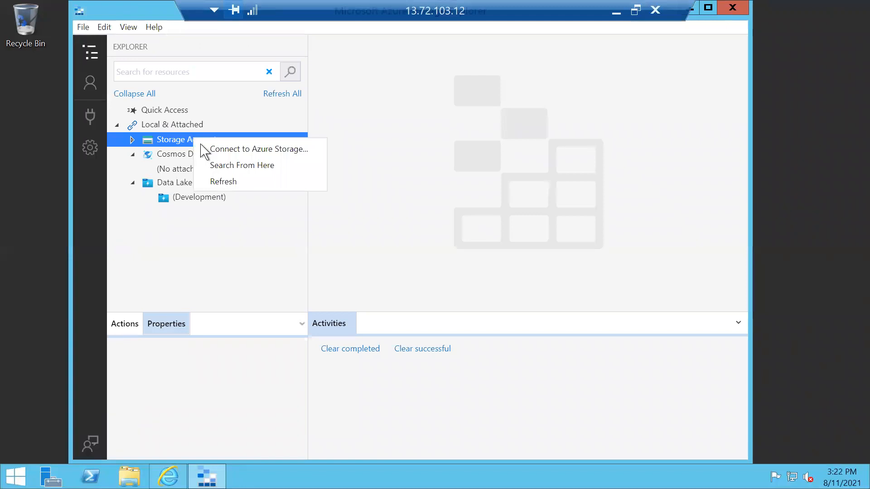
pyautogui.click(490, 166)
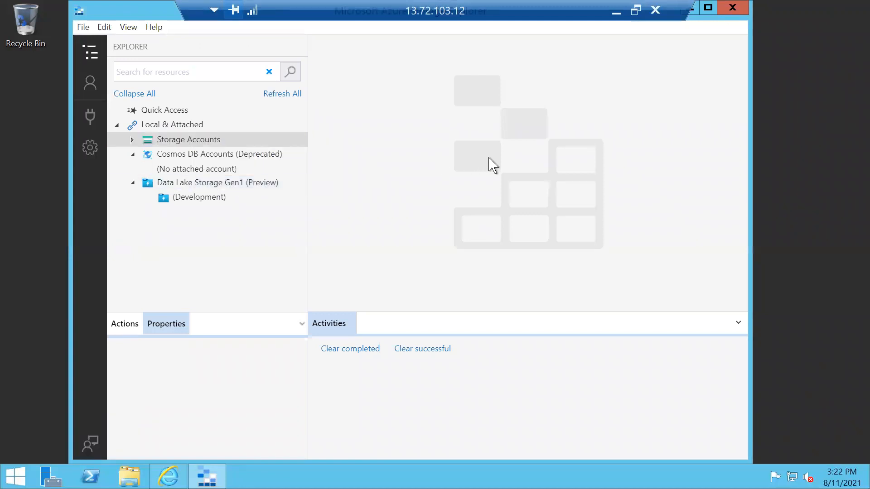
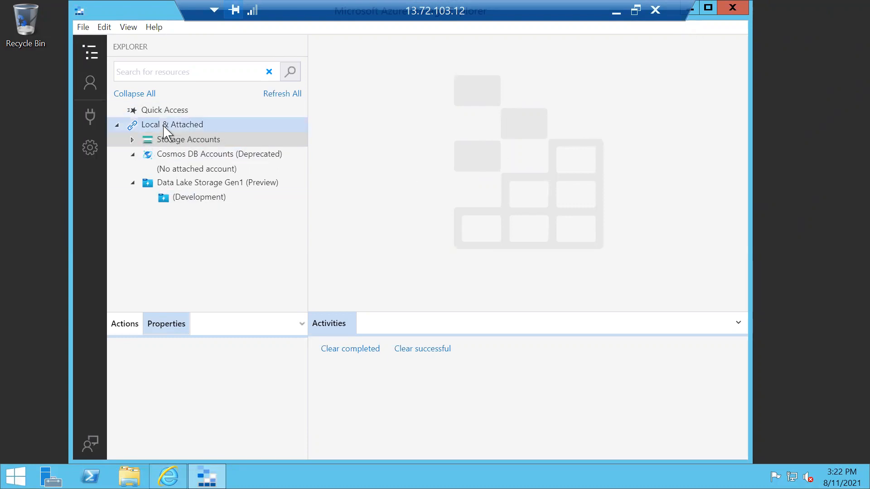
# Refresh the Storage Accounts node under Local & Attached and expand it to check for the subscription's storage accounts
pyautogui.rightClick(184, 140)
pyautogui.click(215, 180)
pyautogui.rightClick(191, 140)
pyautogui.click(218, 180)
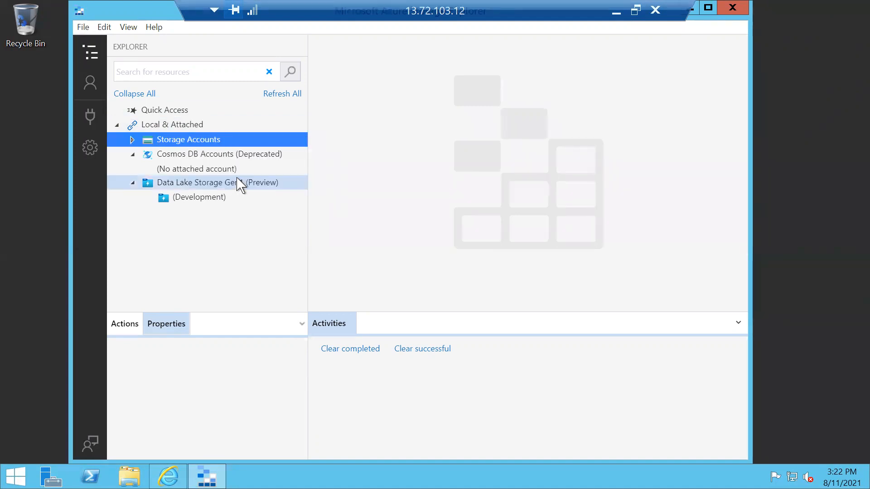
pyautogui.click(133, 140)
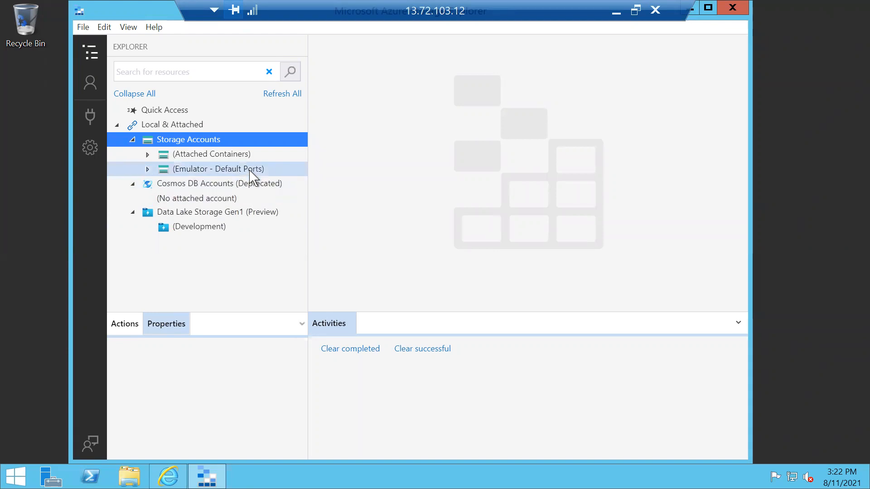
pyautogui.rightClick(181, 140)
pyautogui.click(213, 180)
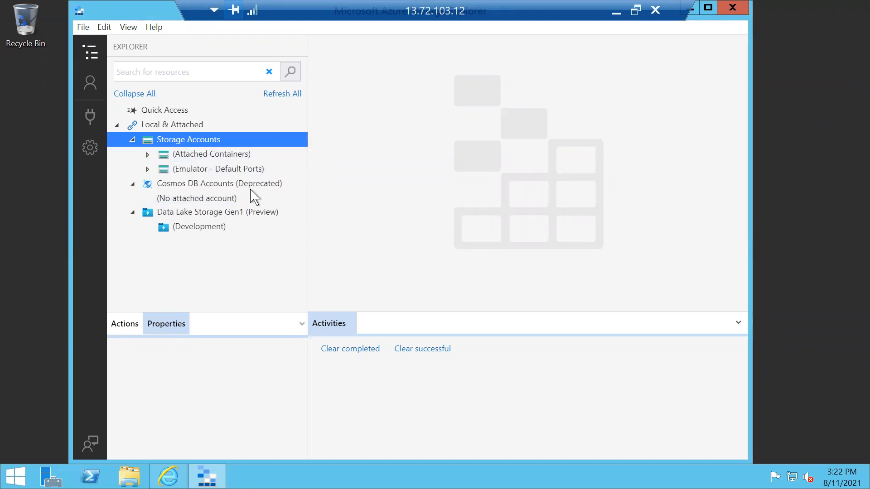
pyautogui.click(616, 16)
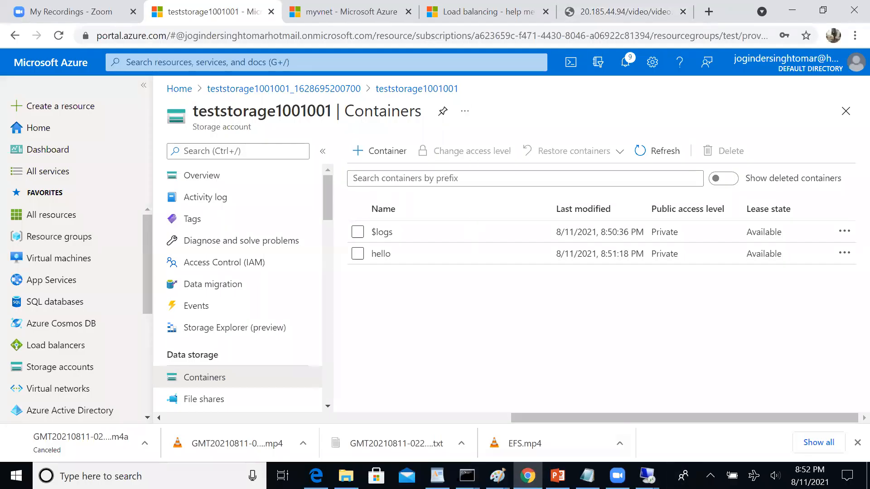
pyautogui.moveTo(648, 476)
pyautogui.click(718, 412)
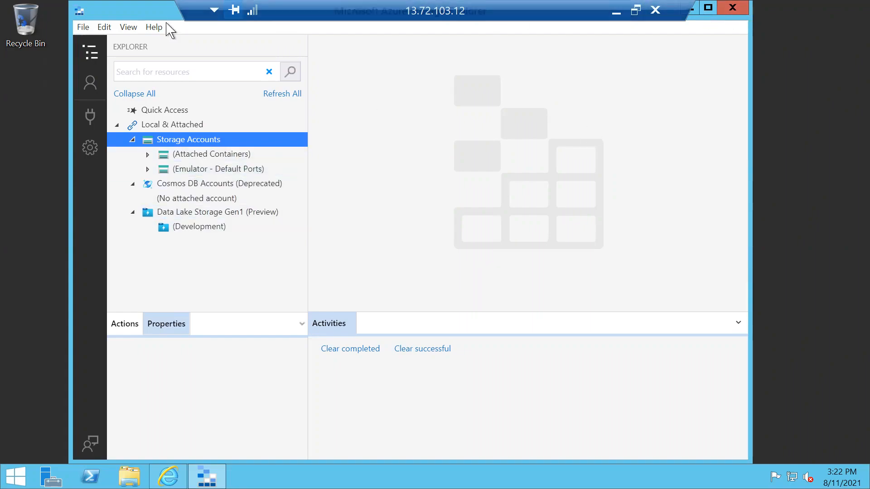
# Move the Storage Explorer window clear of the remote session bar and refresh the Storage Accounts node
pyautogui.doubleClick(112, 12)
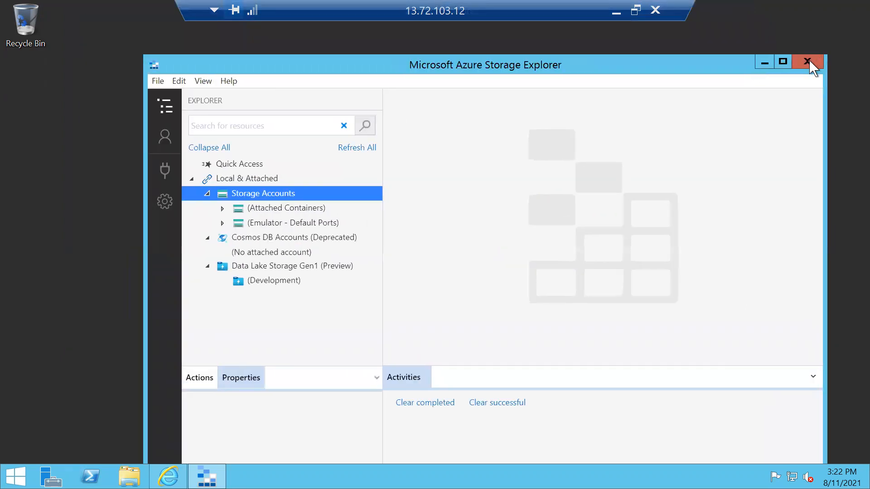
pyautogui.moveTo(706, 50); pyautogui.dragTo(662, 47)
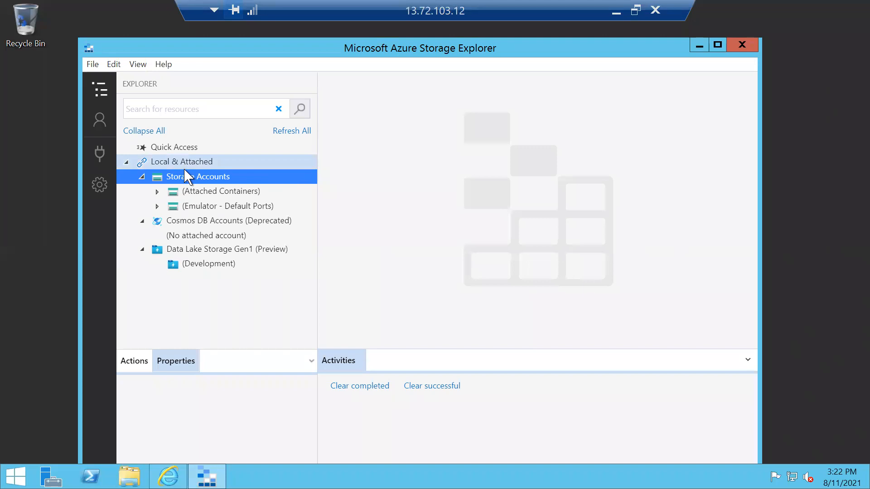
pyautogui.rightClick(186, 176)
pyautogui.click(224, 214)
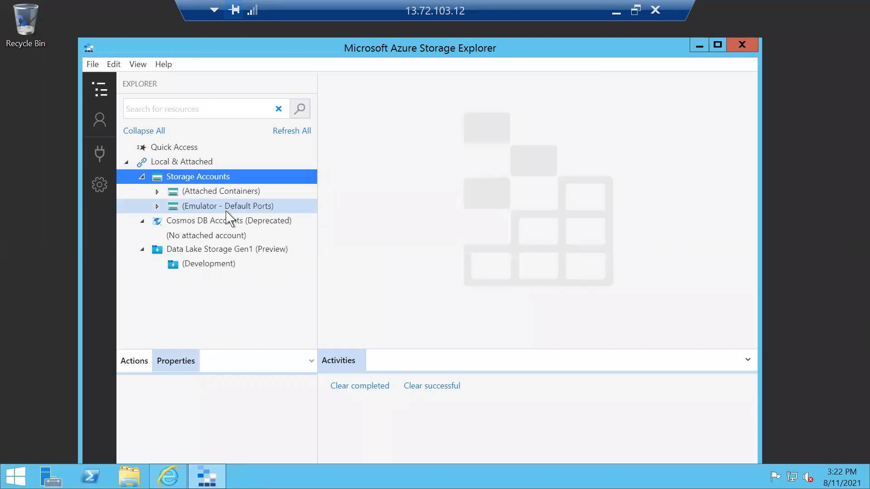
# Collapse the Data Lake Storage Gen1 and Cosmos DB Accounts nodes, and reload Storage Accounts by collapsing and re-expanding it
pyautogui.click(142, 250)
pyautogui.click(142, 221)
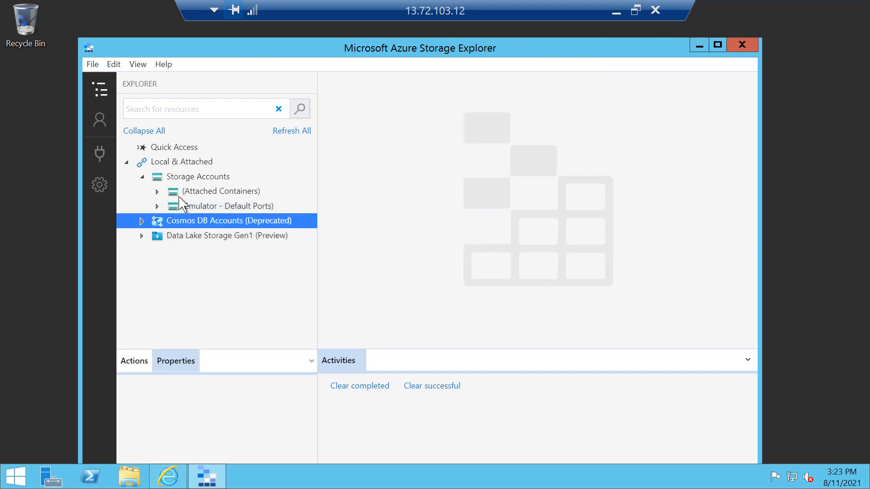
pyautogui.click(142, 177)
pyautogui.click(142, 177)
pyautogui.click(142, 177)
pyautogui.click(142, 177)
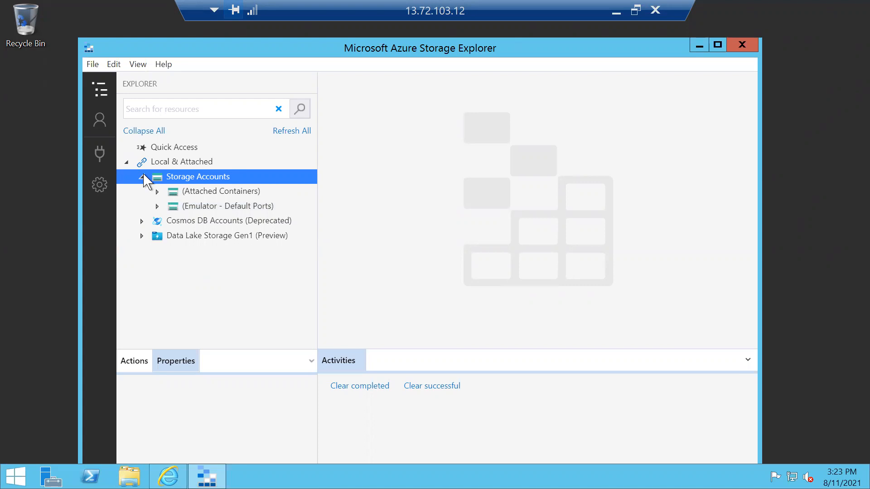
pyautogui.click(142, 177)
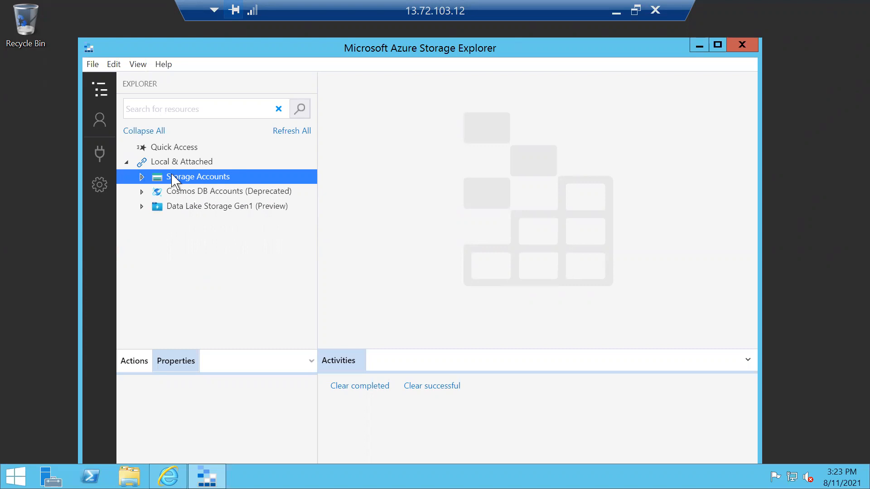
pyautogui.click(142, 177)
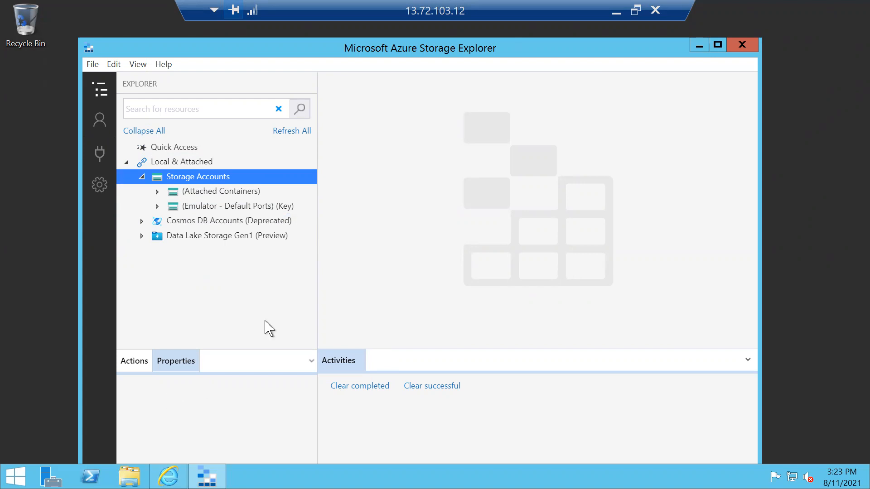
# Review the connection methods offered for attaching a storage account or service, then close the Connect to Azure Storage dialog
pyautogui.click(193, 162)
pyautogui.doubleClick(200, 178)
pyautogui.rightClick(198, 178)
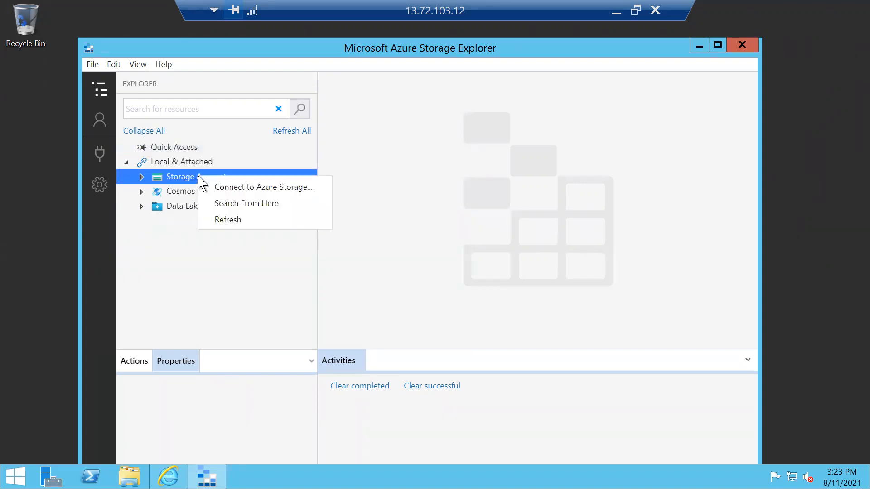
pyautogui.click(230, 189)
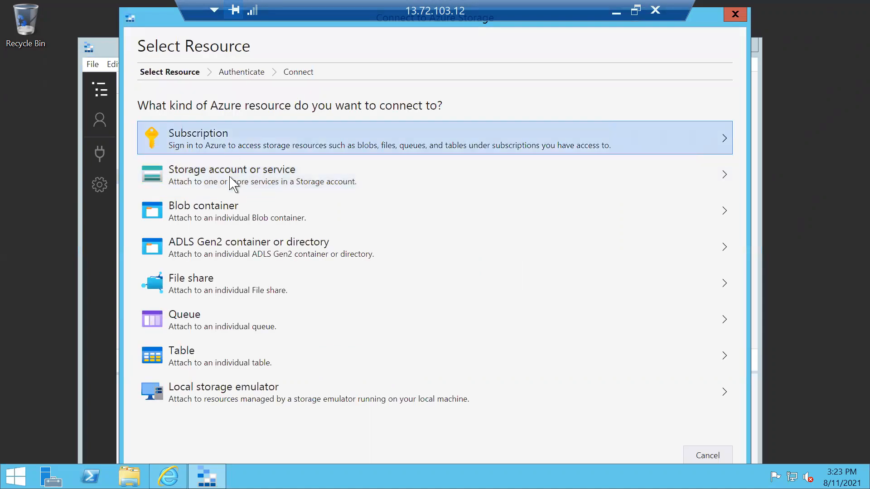
pyautogui.click(235, 179)
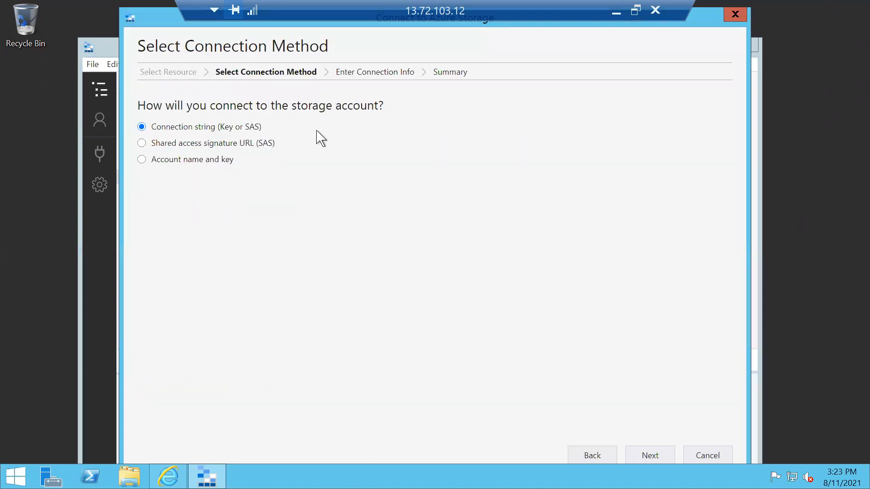
pyautogui.click(741, 15)
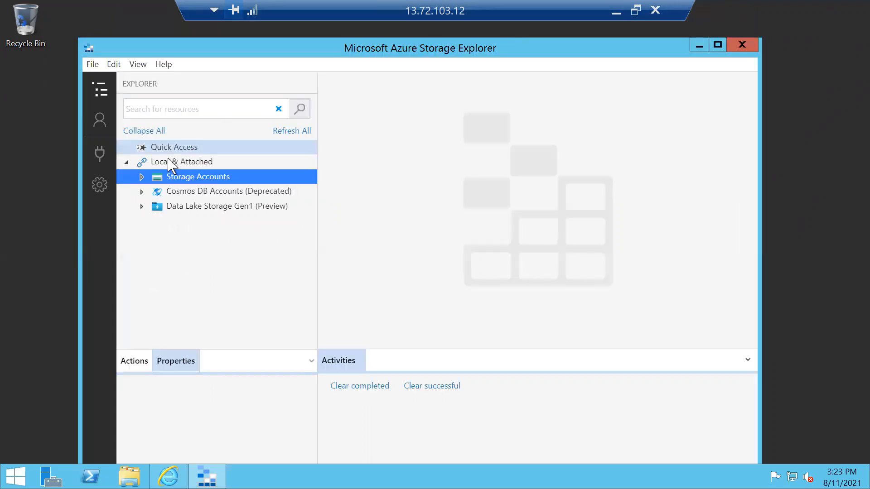
# Re-expand Local & Attached and its resource nodes, refreshing Storage Accounts to check again for the new account
pyautogui.doubleClick(181, 162)
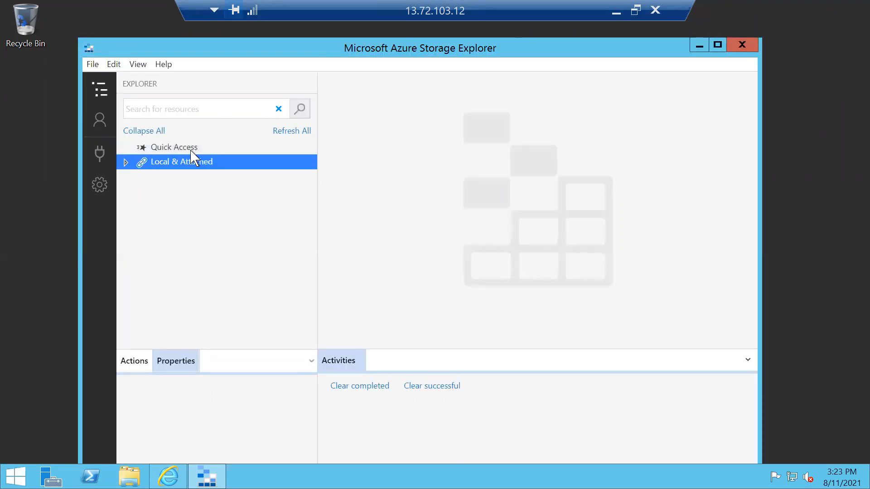
pyautogui.click(127, 162)
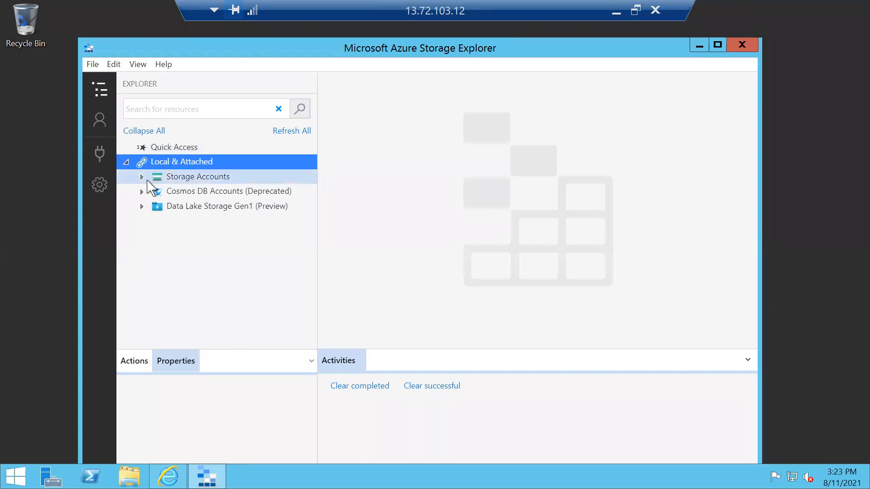
pyautogui.doubleClick(150, 178)
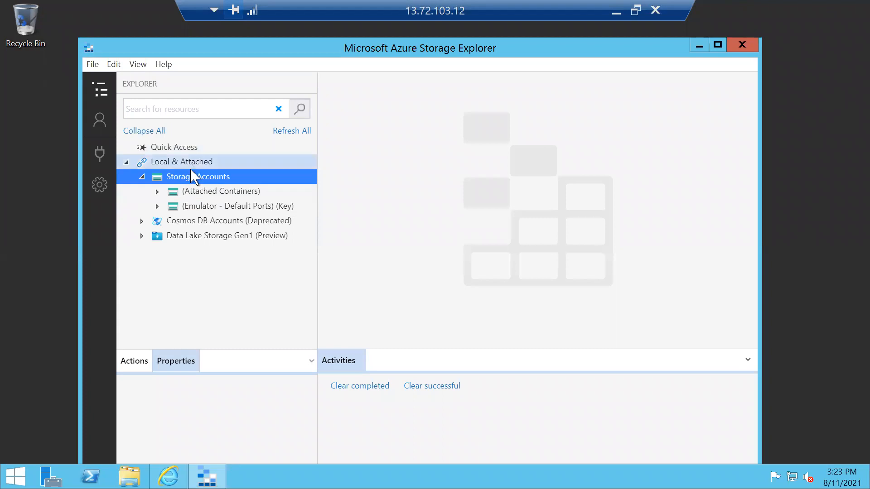
pyautogui.rightClick(195, 179)
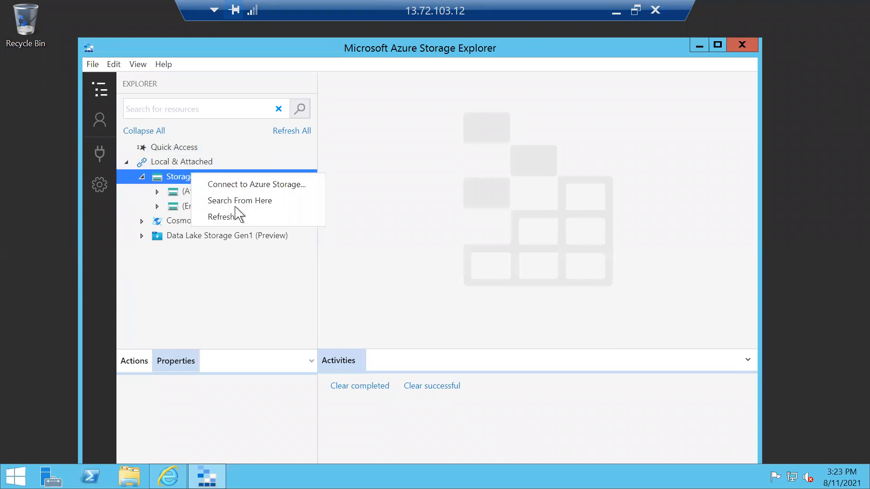
pyautogui.click(229, 217)
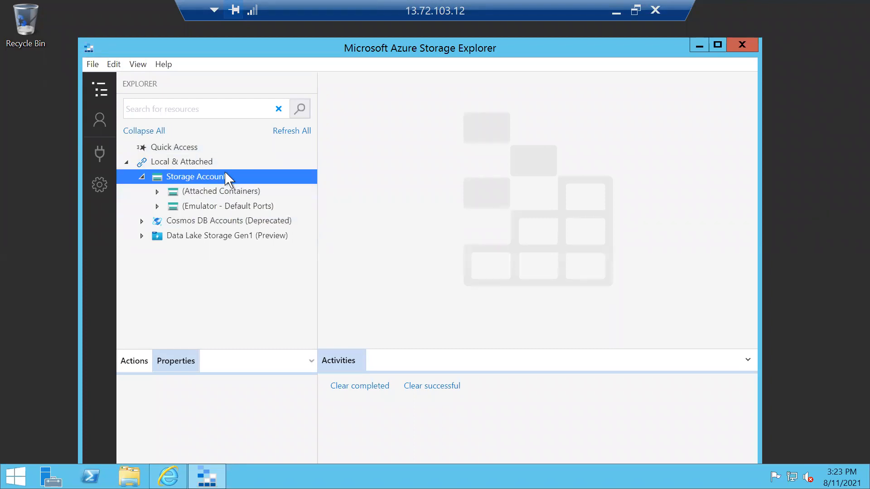
pyautogui.rightClick(226, 172)
pyautogui.click(250, 220)
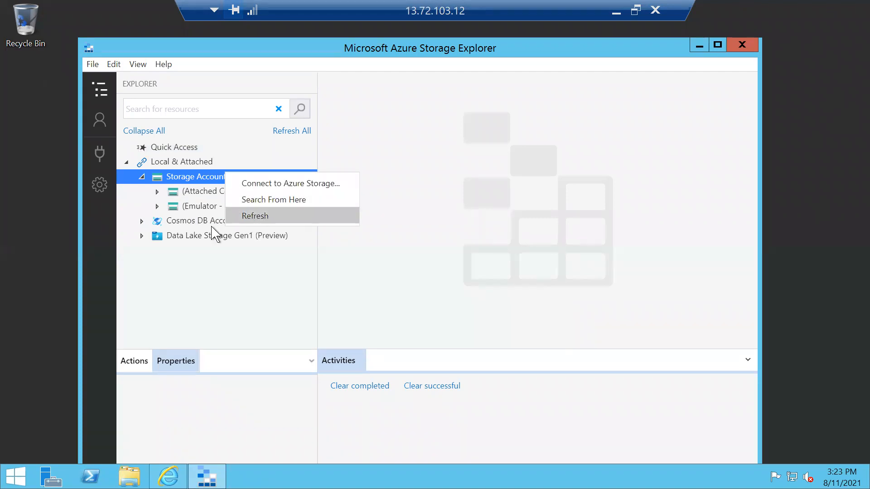
pyautogui.click(142, 236)
pyautogui.click(145, 221)
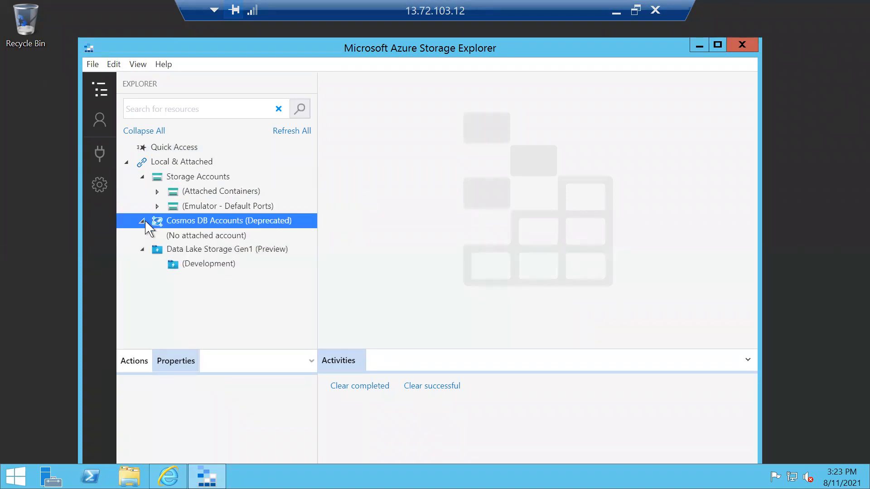
# Close Storage Explorer and disconnect the 13.72.103.12 remote session
pyautogui.click(742, 44)
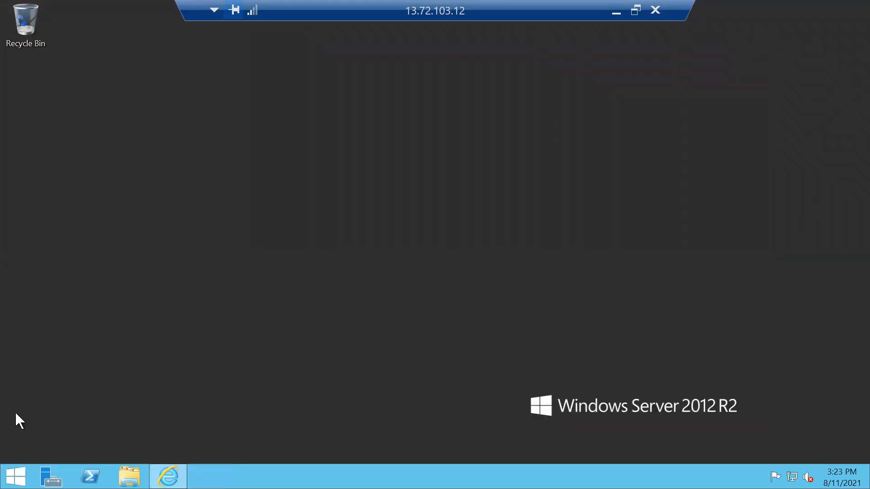
pyautogui.click(16, 474)
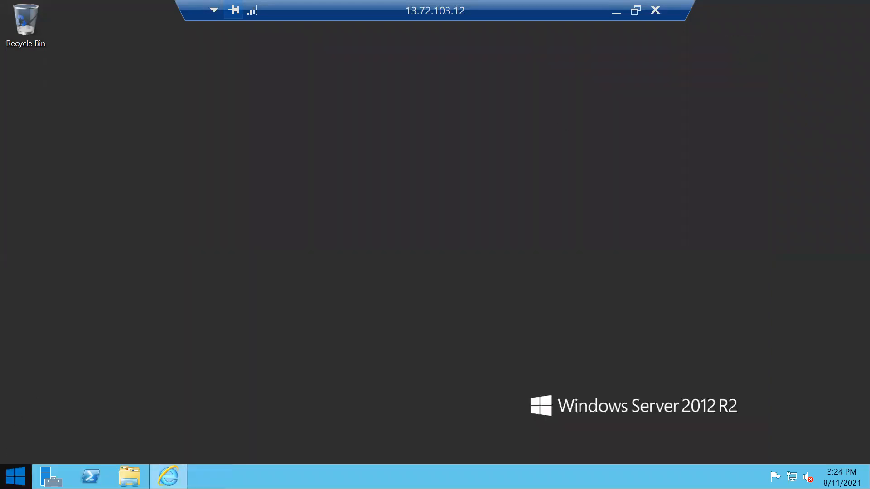
pyautogui.click(657, 9)
pyautogui.click(472, 271)
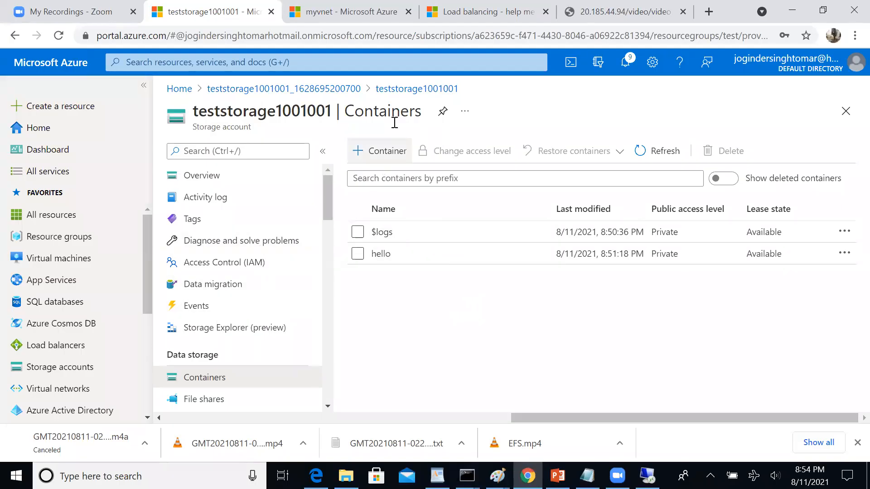
pyautogui.click(648, 476)
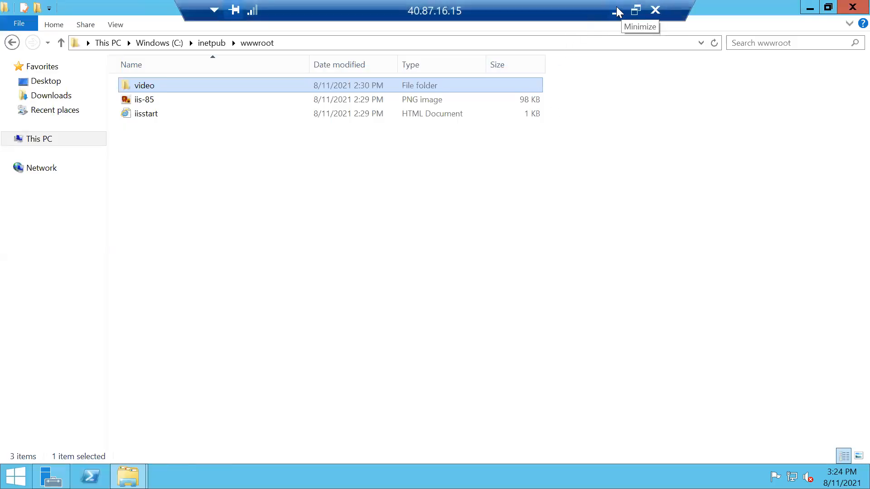
pyautogui.click(655, 10)
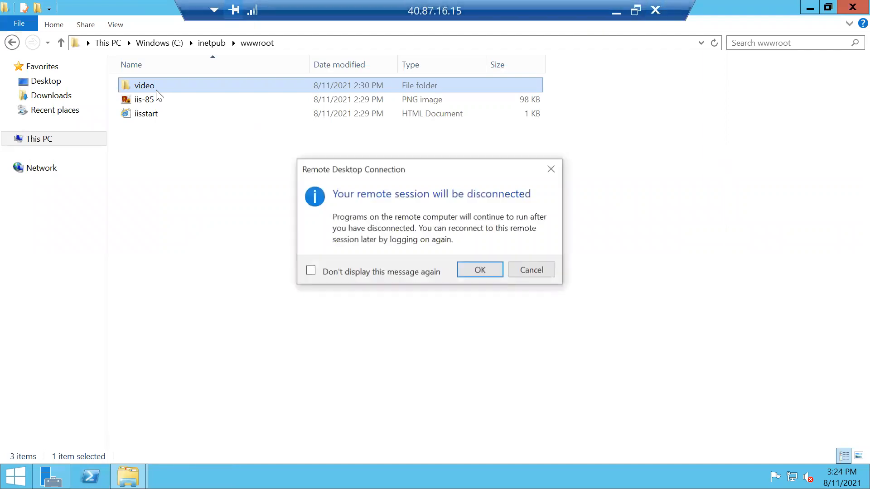
pyautogui.click(532, 271)
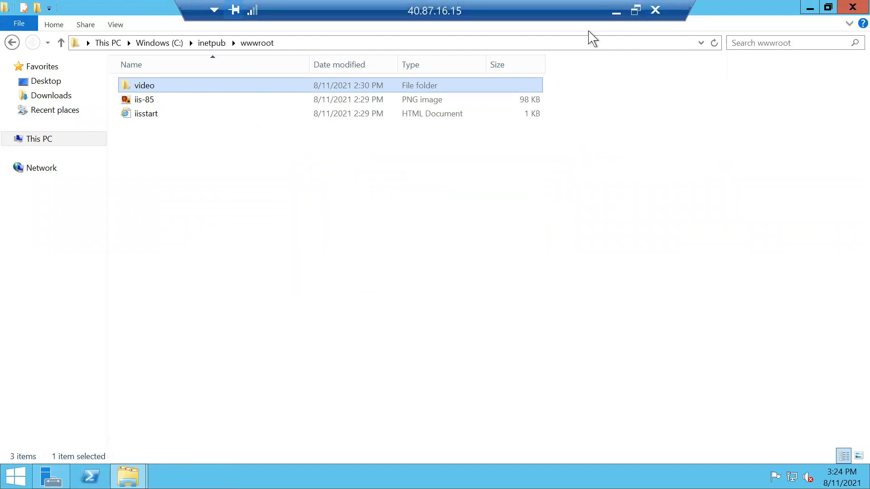
pyautogui.click(616, 10)
# In the Azure portal's virtual machines list, issue a Start for imagewebserver and confirm it
pyautogui.click(78, 262)
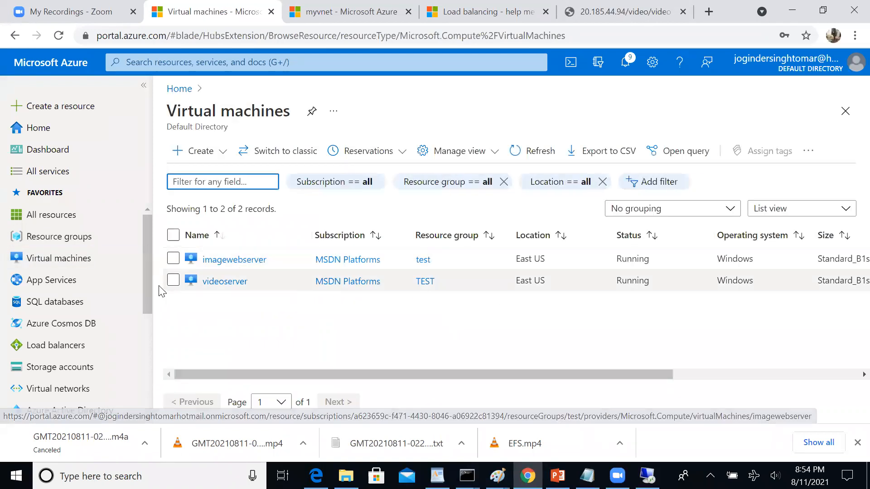
pyautogui.click(173, 259)
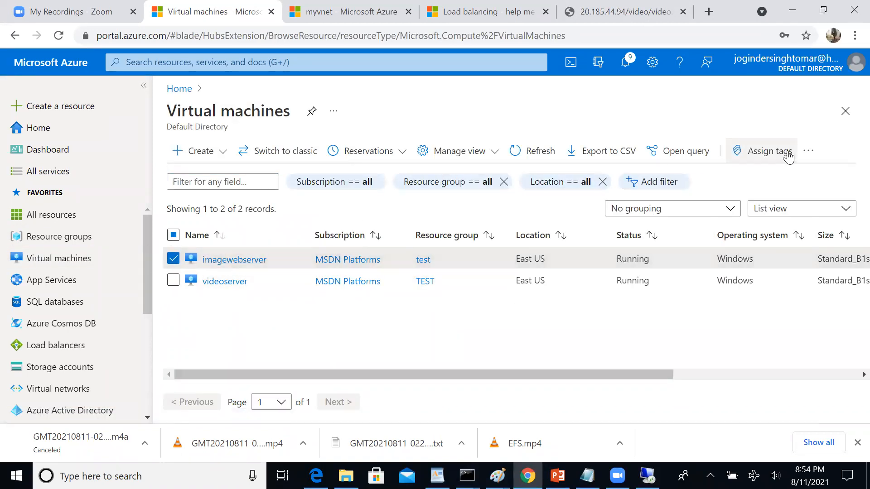
pyautogui.moveTo(545, 381); pyautogui.dragTo(749, 380)
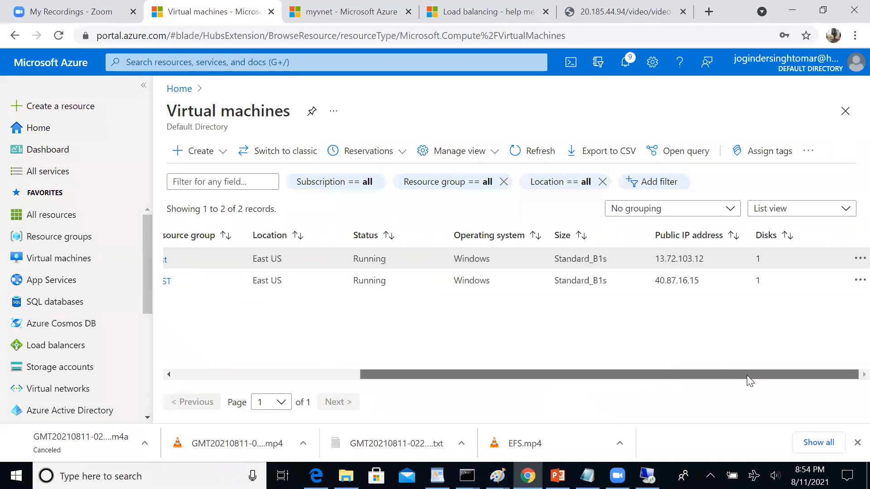
pyautogui.click(860, 259)
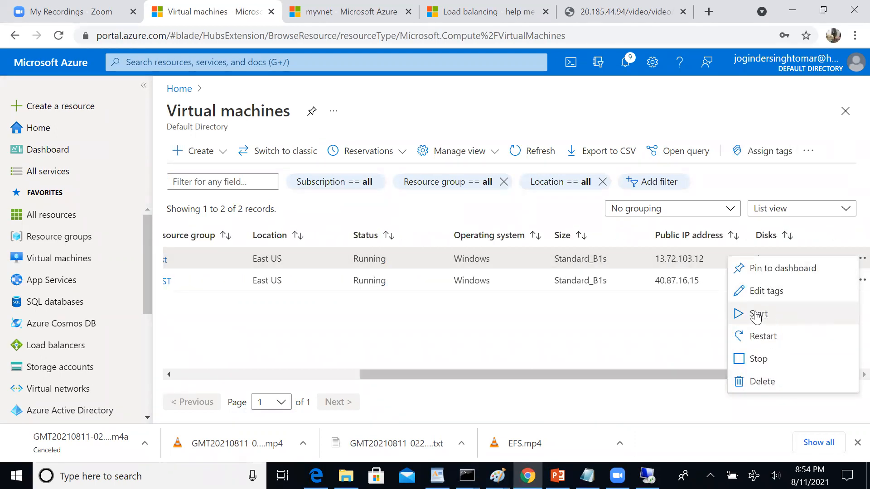
pyautogui.click(757, 313)
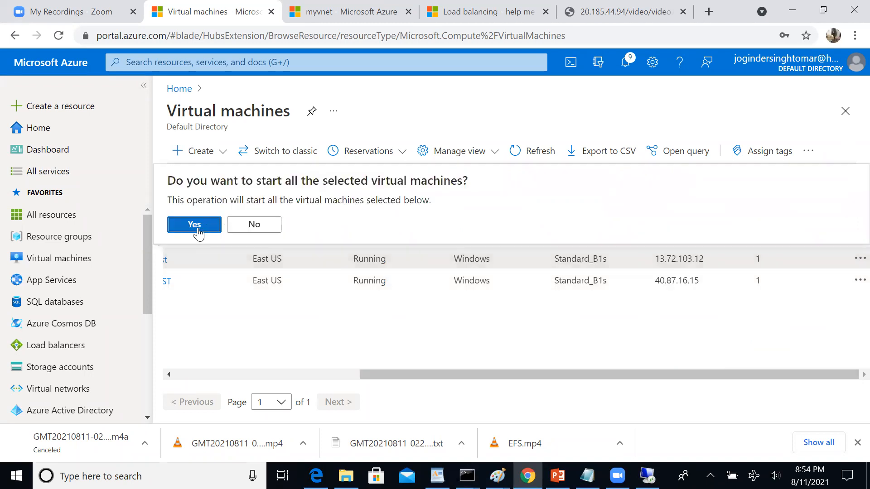
pyautogui.click(195, 223)
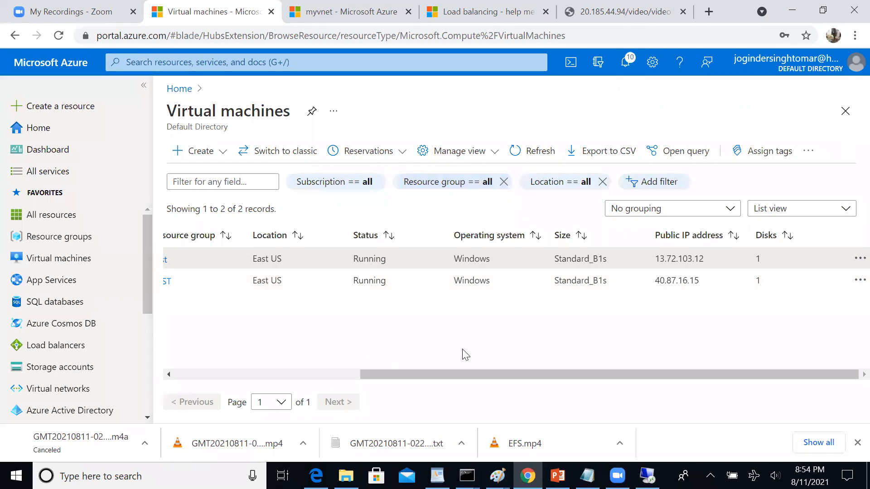
# Stop the imagewebserver virtual machine and confirm the operation
pyautogui.moveTo(454, 374); pyautogui.dragTo(213, 363)
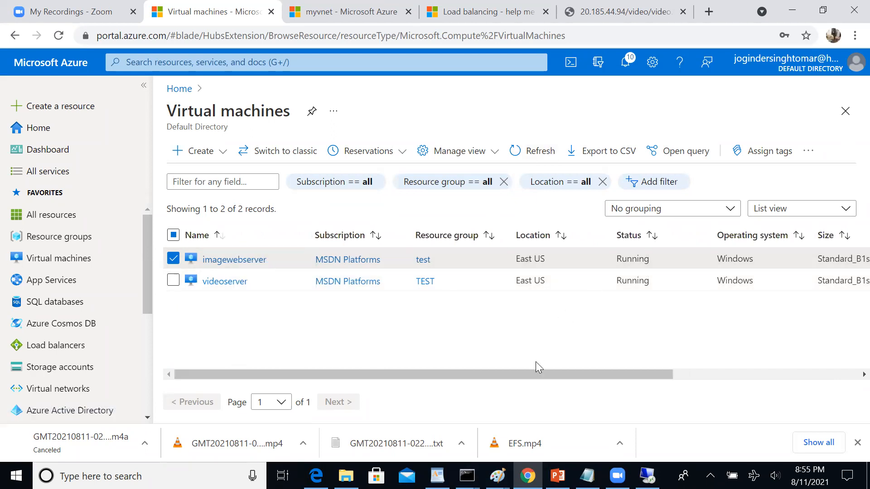
pyautogui.moveTo(598, 375); pyautogui.dragTo(785, 376)
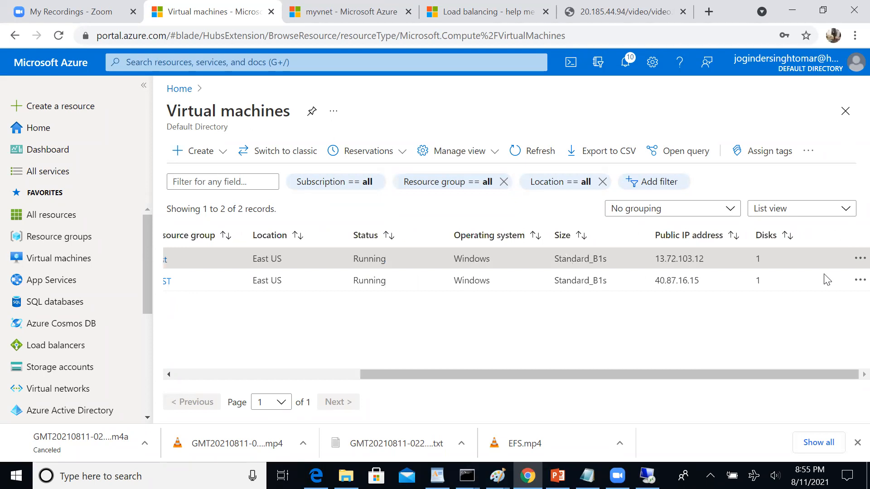
pyautogui.click(860, 258)
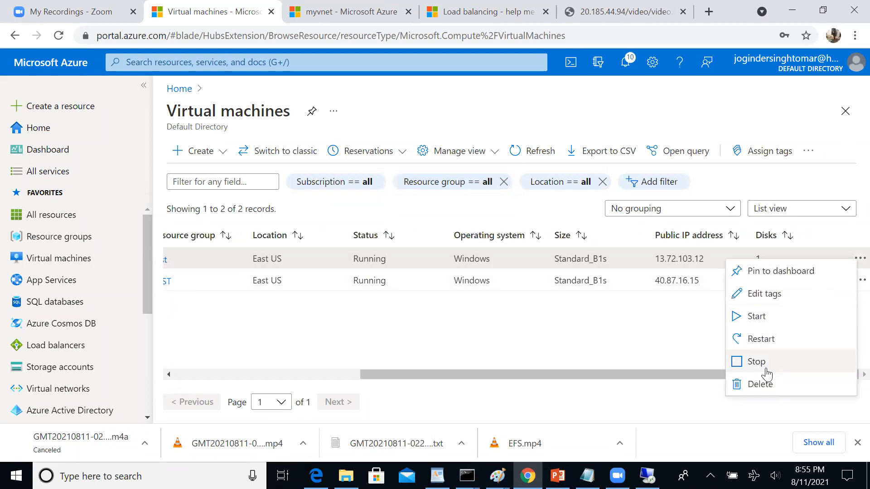
pyautogui.click(765, 369)
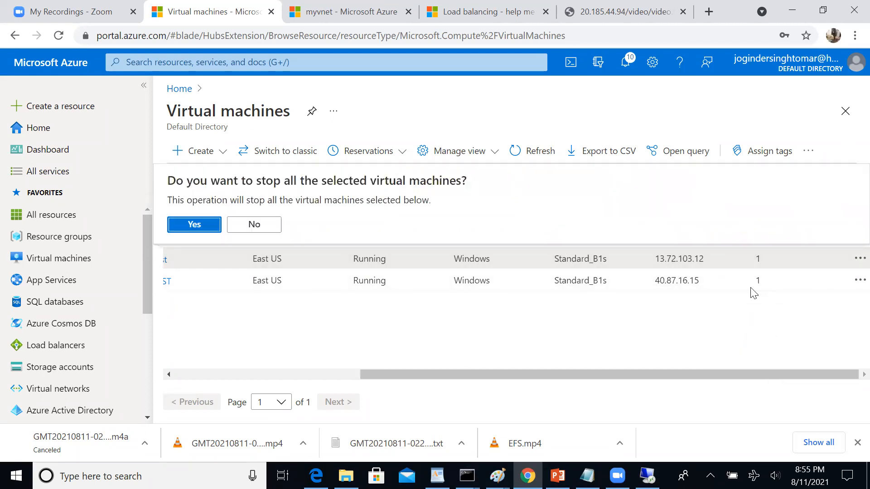
pyautogui.click(212, 228)
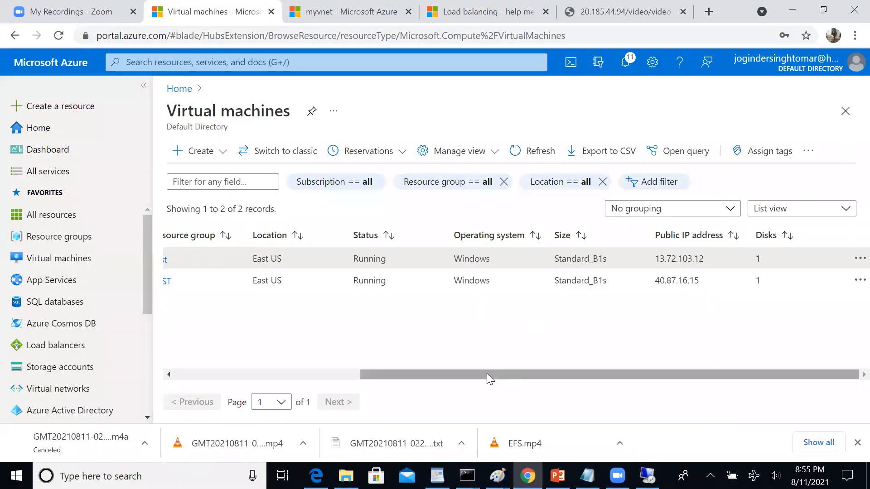
# Open imagewebserver's overview from the virtual machines list to check its status, and copy its public IP address entry
pyautogui.moveTo(487, 374); pyautogui.dragTo(251, 373)
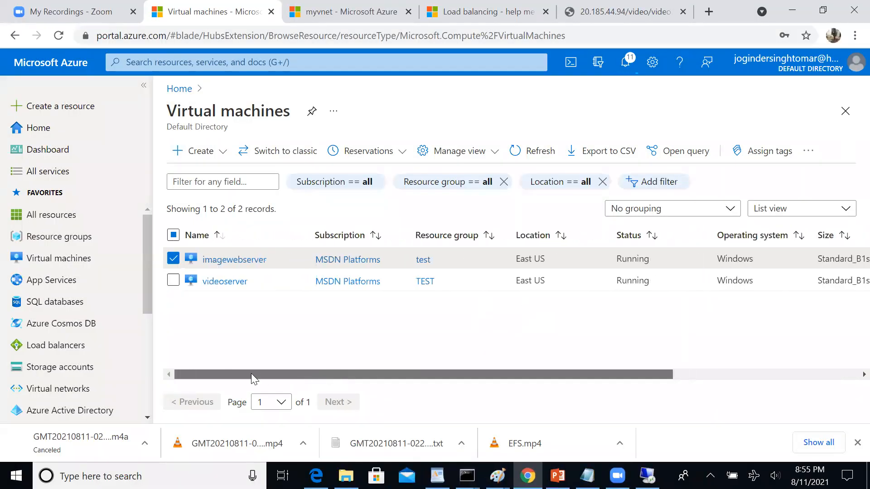
pyautogui.rightClick(246, 262)
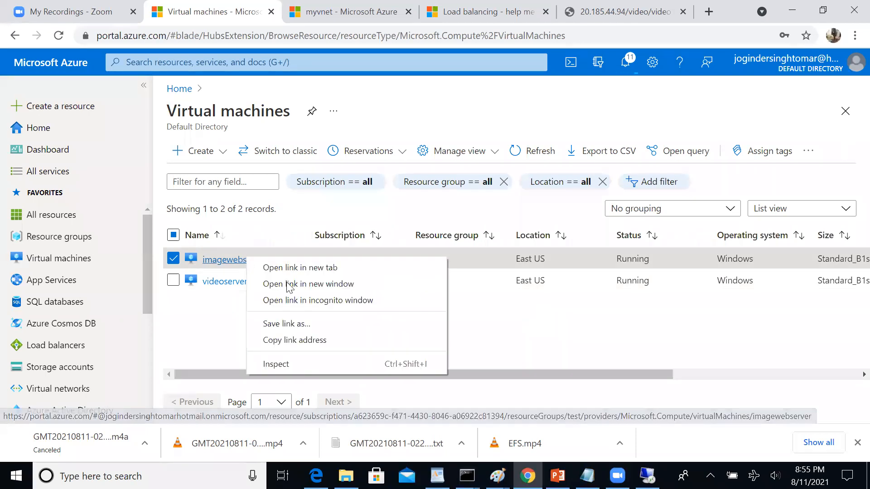
pyautogui.click(221, 262)
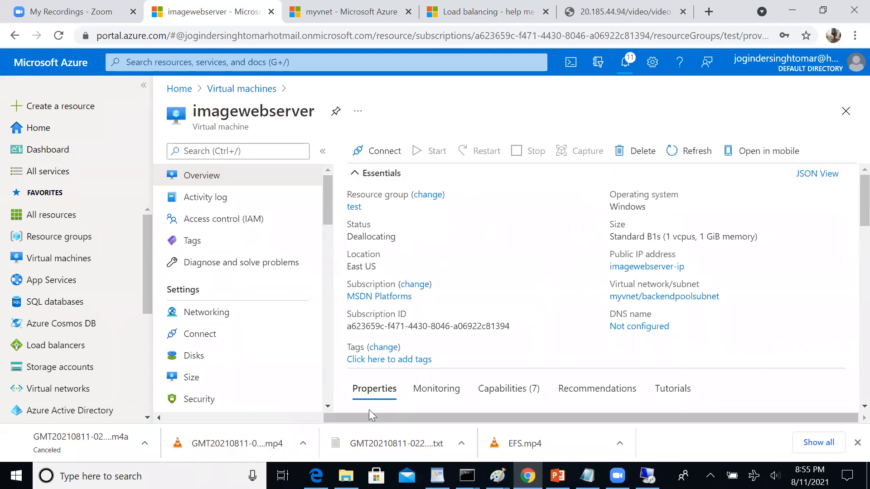
pyautogui.click(242, 89)
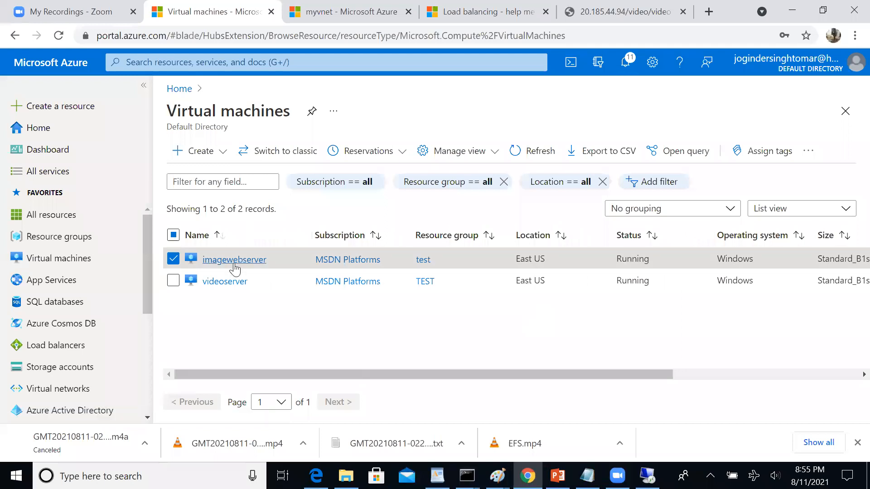
pyautogui.click(232, 264)
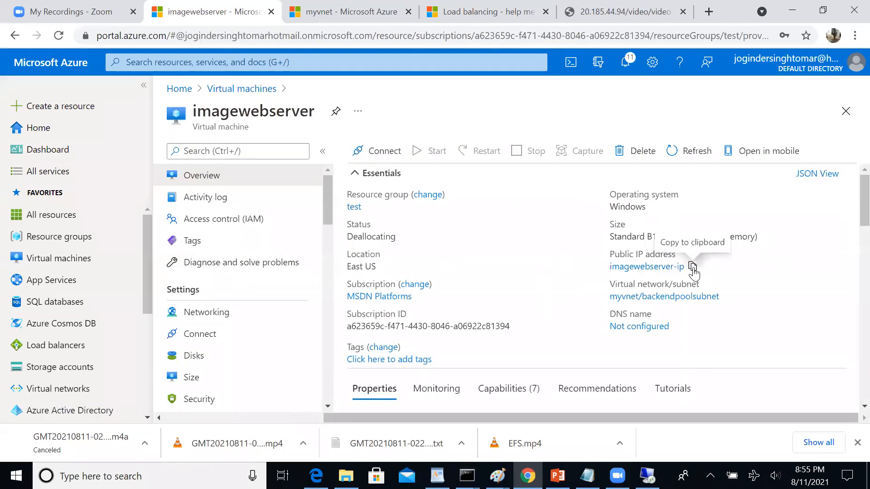
pyautogui.click(693, 268)
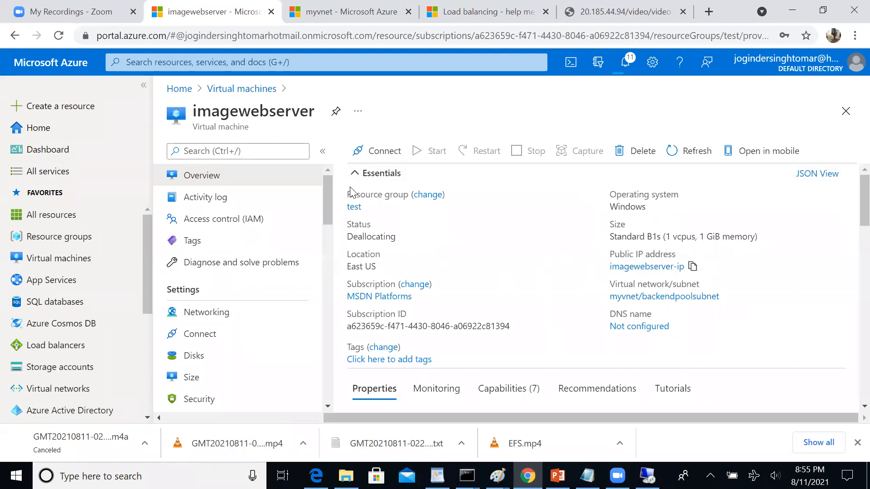
# Refresh the virtual machines list, then inspect the configuration and overview of imagewebserver's public IP resource
pyautogui.click(223, 91)
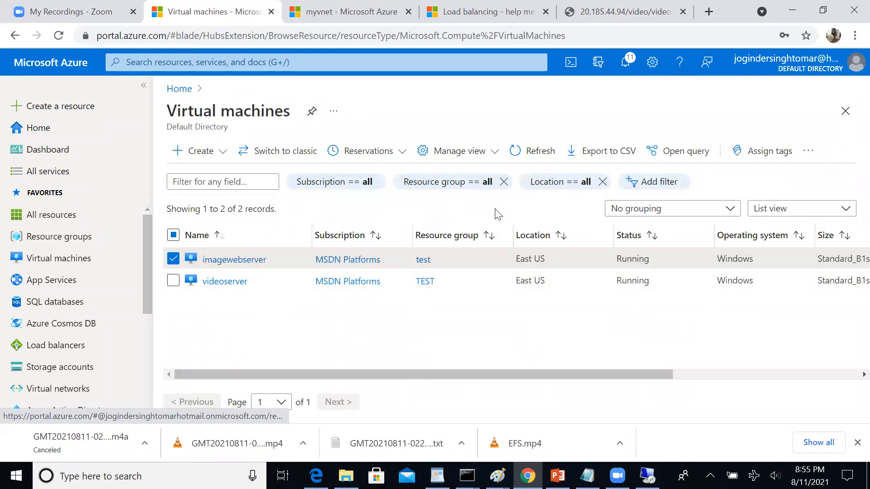
pyautogui.click(540, 151)
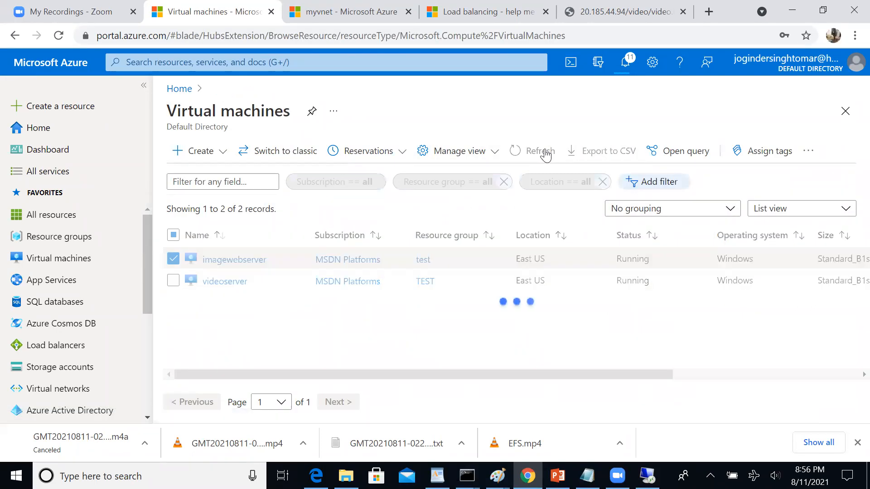
pyautogui.click(546, 151)
pyautogui.click(252, 261)
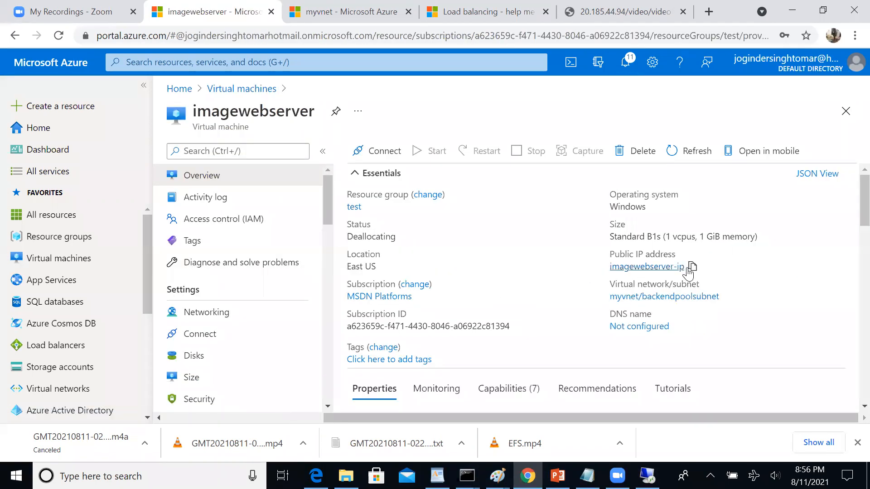
pyautogui.click(663, 267)
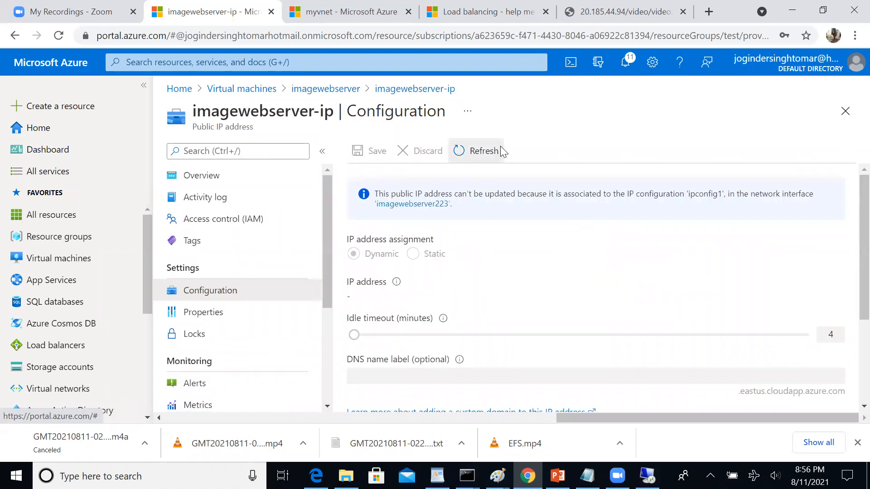
pyautogui.click(211, 176)
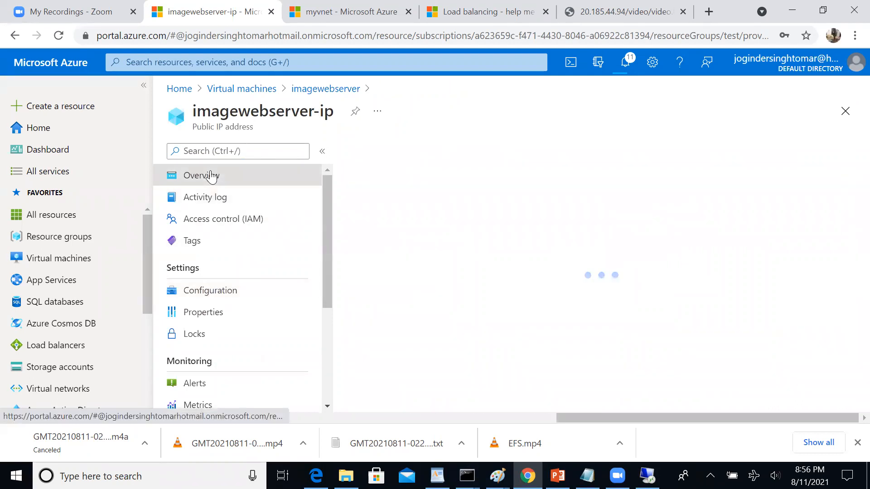
# Reopen imagewebserver from the virtual machines list and review its status and properties on the overview page
pyautogui.click(49, 258)
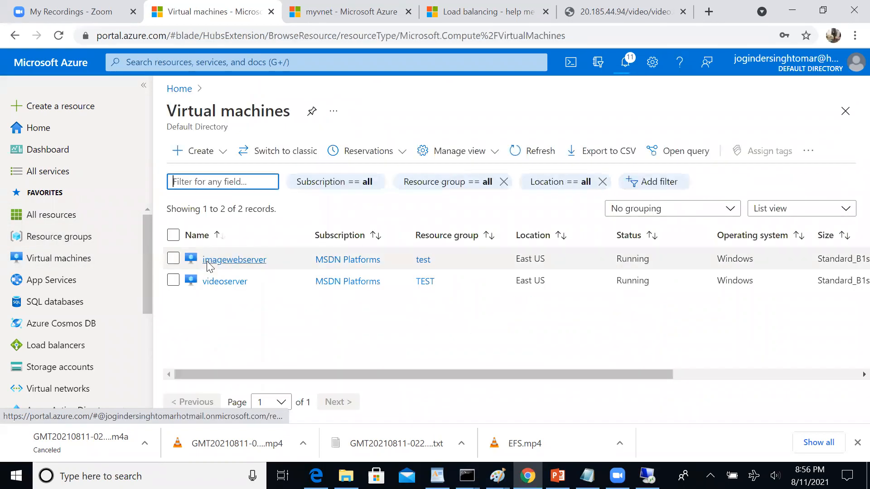
pyautogui.click(173, 258)
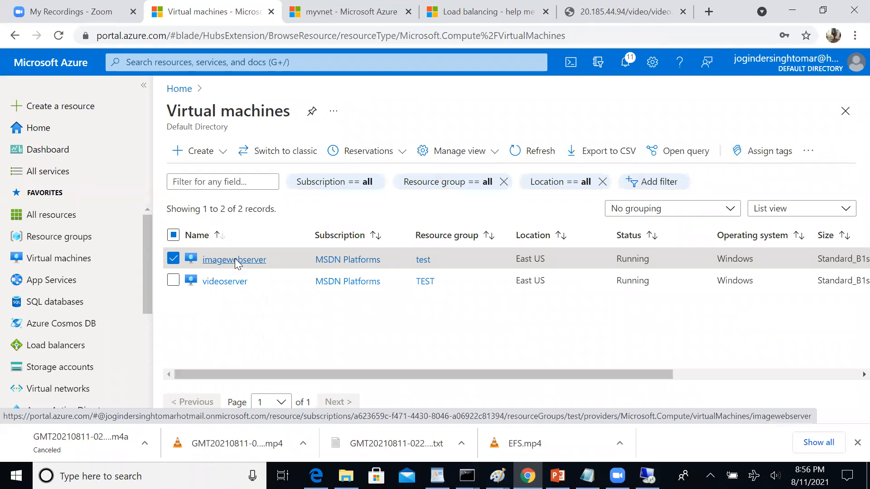
pyautogui.click(235, 261)
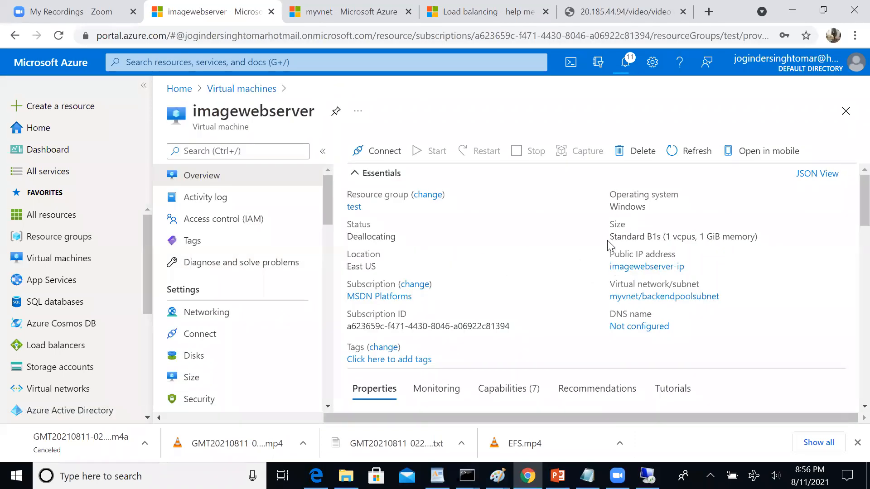
pyautogui.scroll(-5, 500, 285)
pyautogui.scroll(-3, 497, 279)
pyautogui.scroll(7, 499, 284)
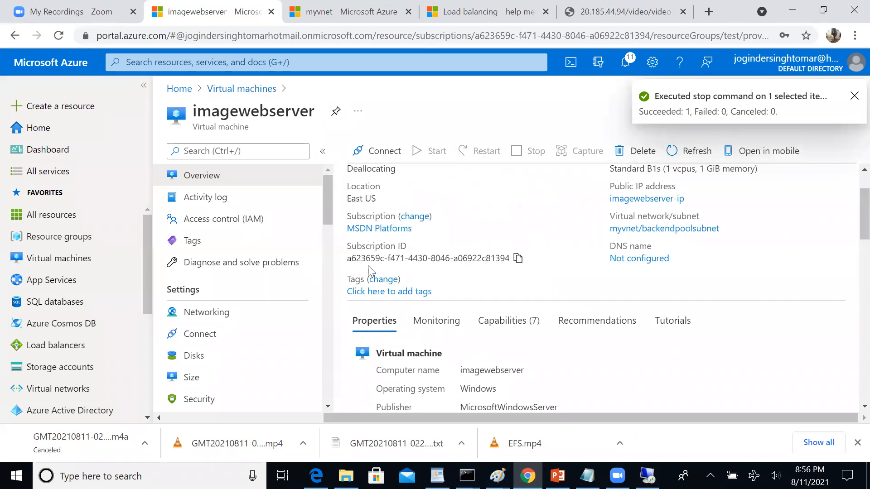
# Return to the virtual machines list and select imagewebserver
pyautogui.click(75, 262)
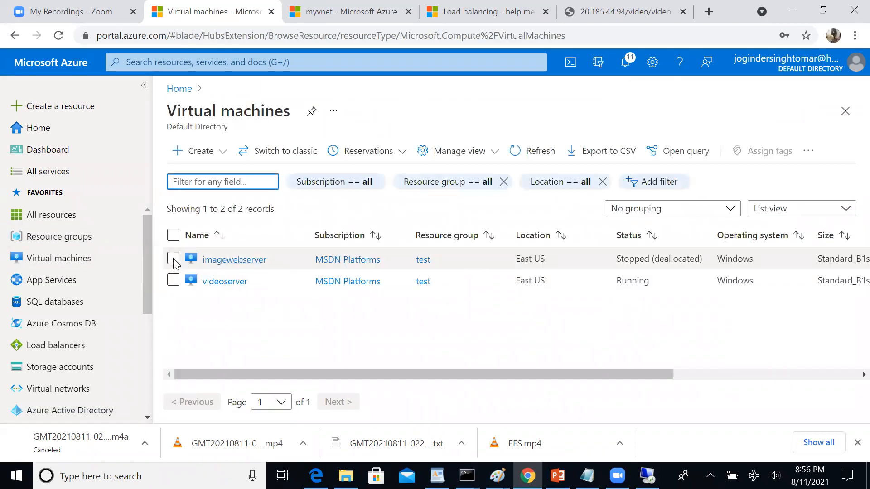
pyautogui.click(173, 258)
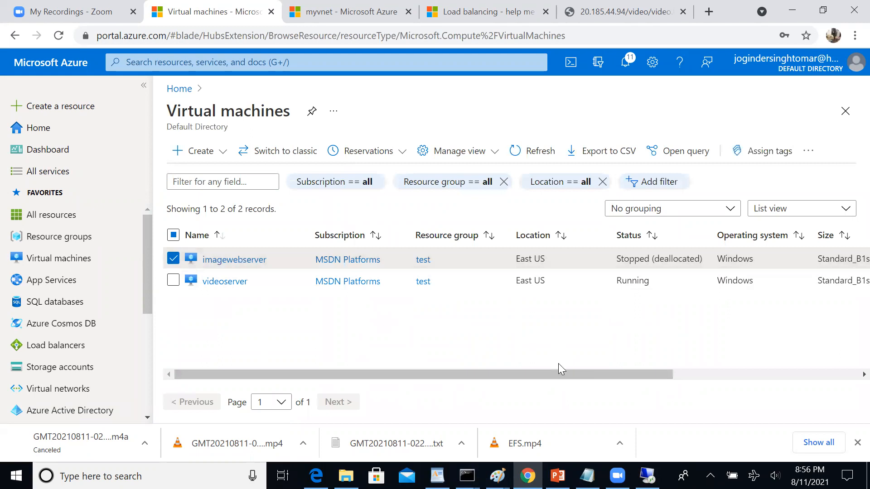
pyautogui.moveTo(558, 374); pyautogui.dragTo(763, 383)
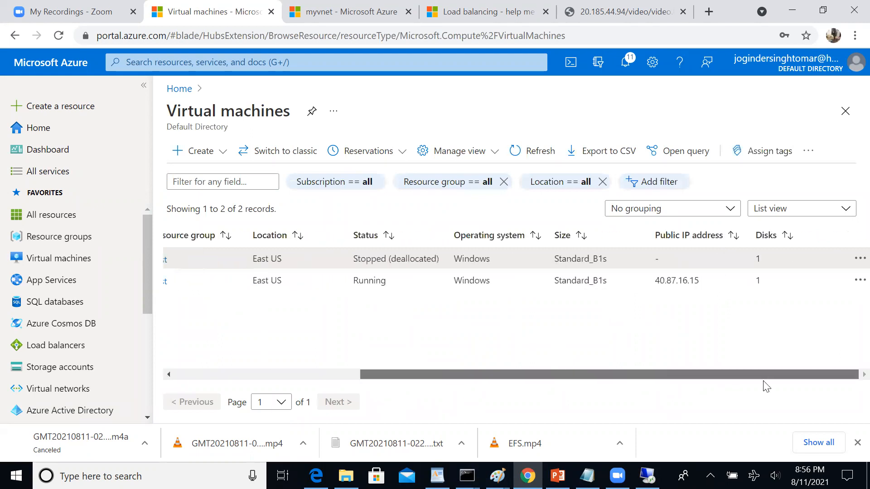
pyautogui.click(858, 259)
pyautogui.click(765, 356)
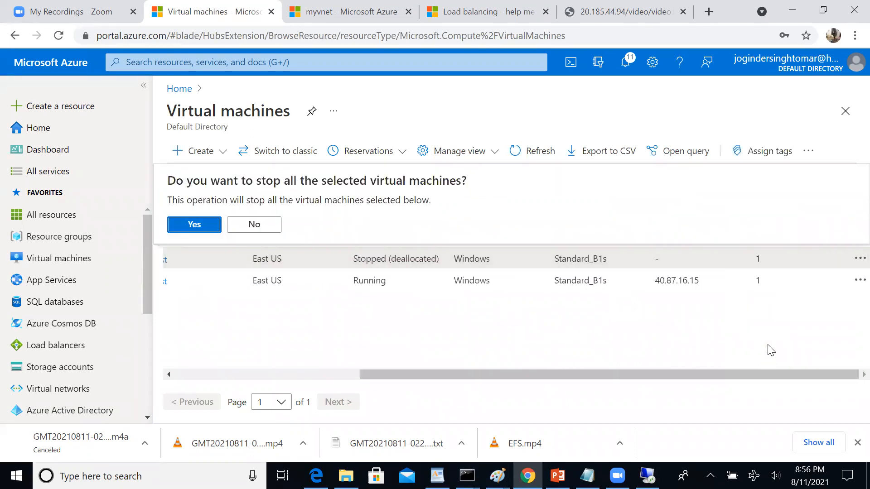
pyautogui.click(258, 227)
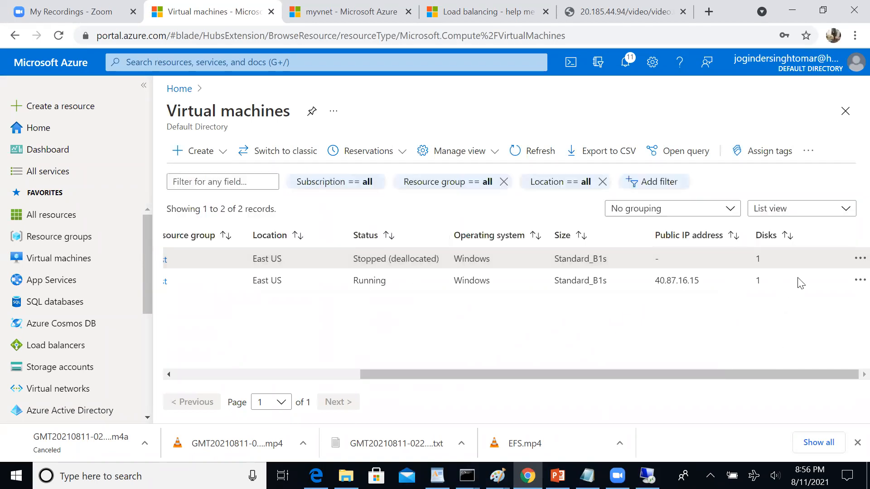
# Start the imagewebserver virtual machine and confirm the operation
pyautogui.click(858, 258)
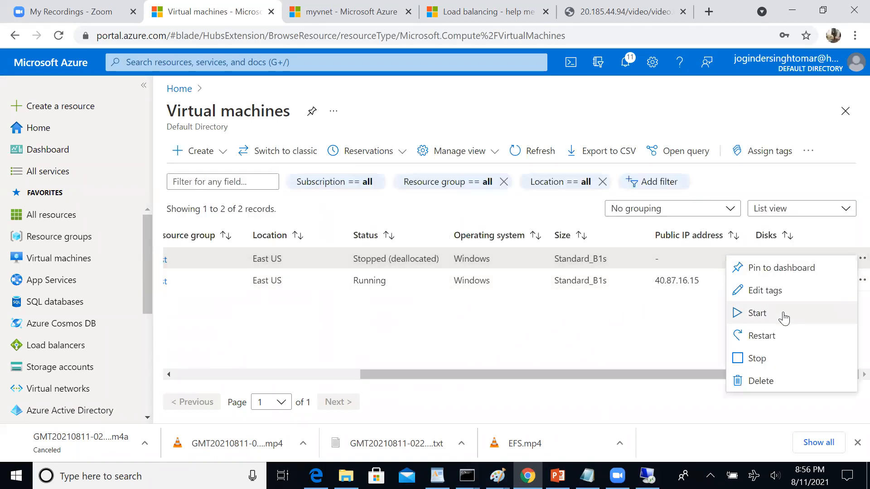
pyautogui.click(768, 313)
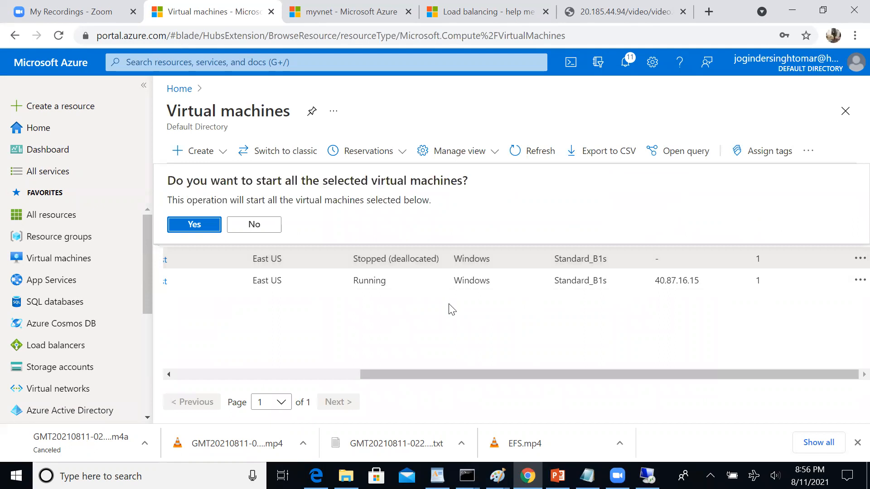
pyautogui.click(194, 225)
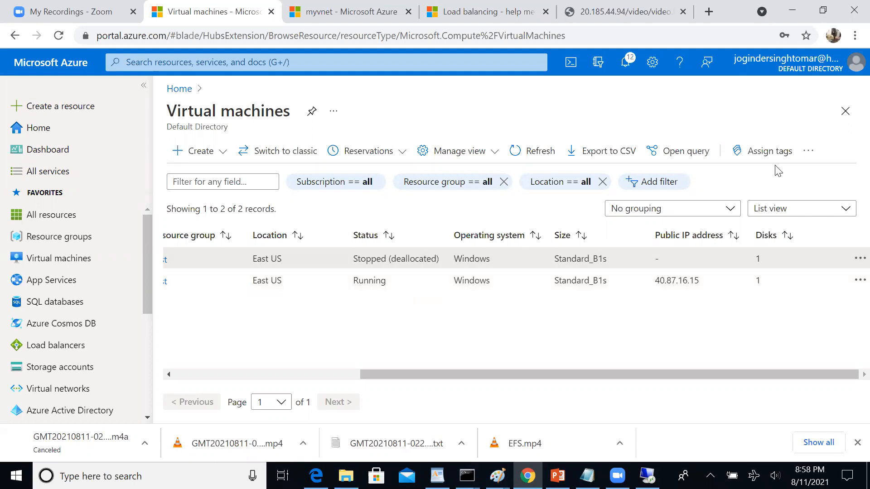
# Open imagewebserver's overview page and copy its new public IP address
pyautogui.moveTo(448, 374); pyautogui.dragTo(190, 391)
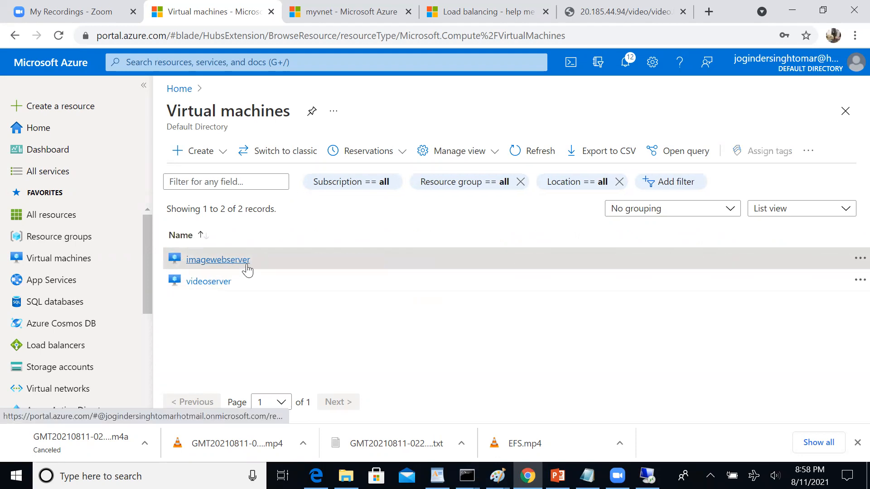
pyautogui.click(242, 261)
pyautogui.click(676, 266)
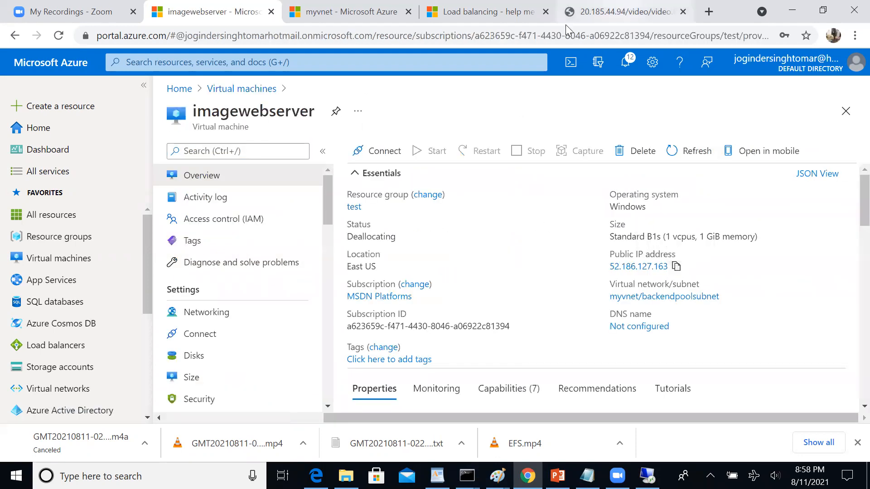
# Launch Remote Desktop Connection on the local computer by running mstsc
pyautogui.rightClick(16, 476)
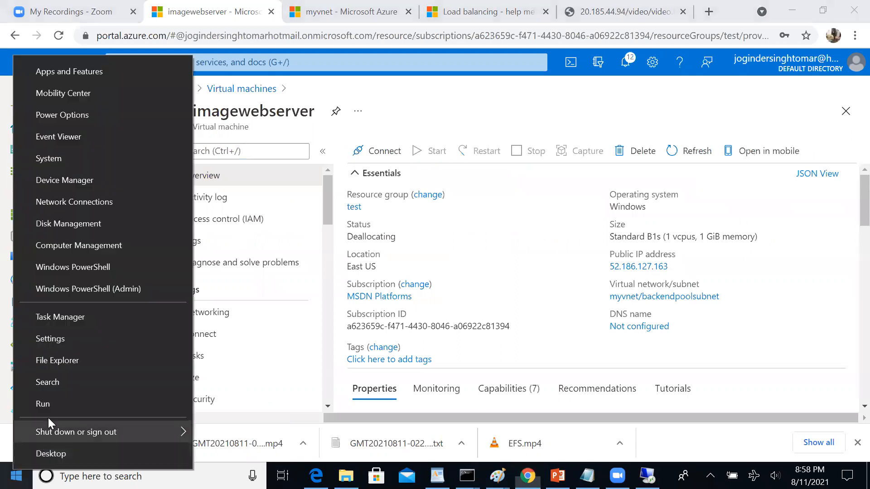
pyautogui.click(91, 403)
pyautogui.write('mstsc')
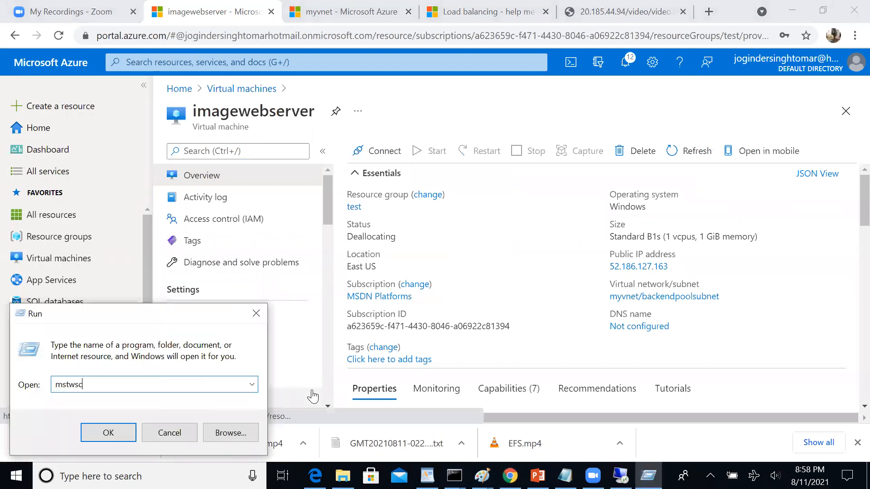
pyautogui.press('BackSpace')
pyautogui.press('BackSpace')
pyautogui.write('sc')
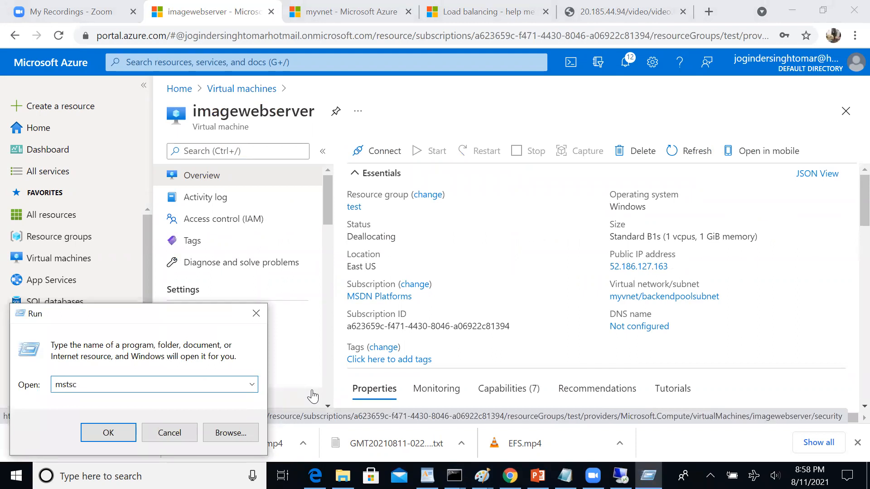
pyautogui.press('Return')
# Connect to 52.186.127.163 as user azure, entering the account password and accepting the certificate warning
pyautogui.hotkey('ctrl', 'v')
pyautogui.press('Return')
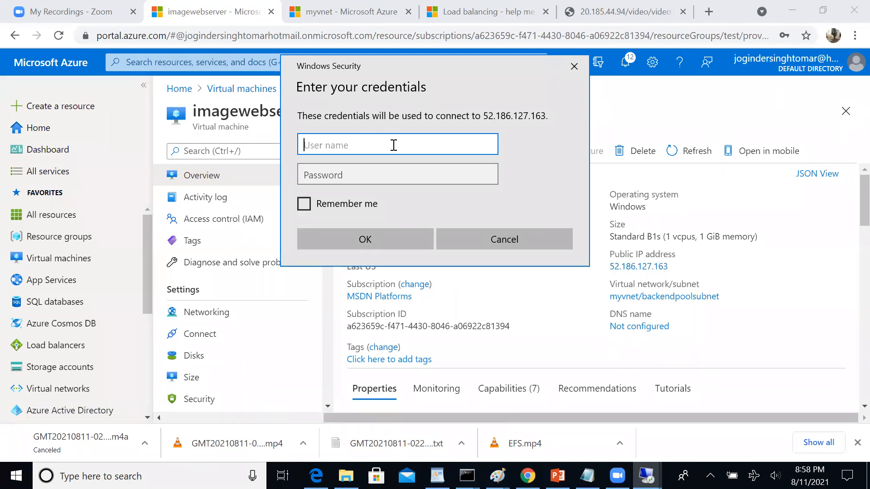
pyautogui.write('azure')
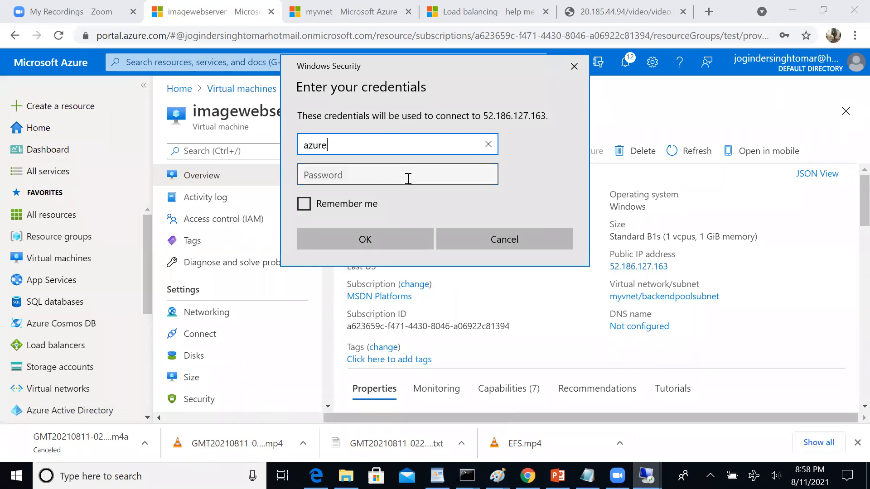
pyautogui.click(407, 180)
pyautogui.write('•••••••')
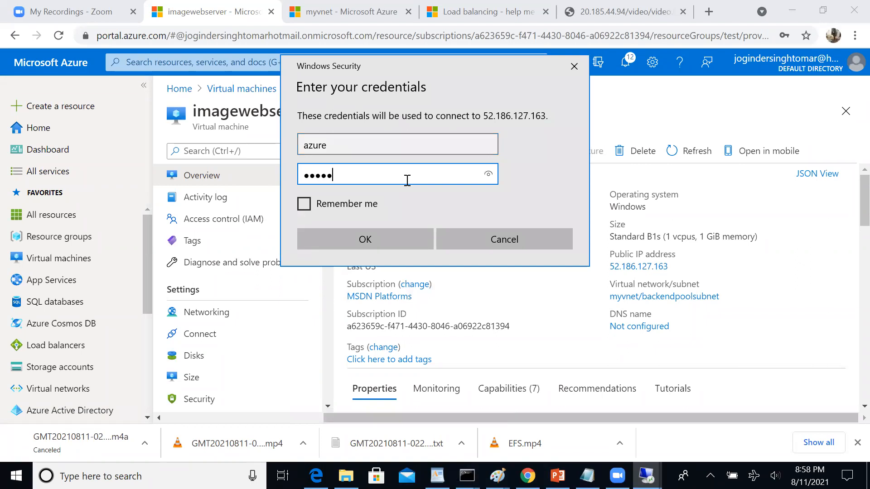
pyautogui.write('•••••')
pyautogui.press('Return')
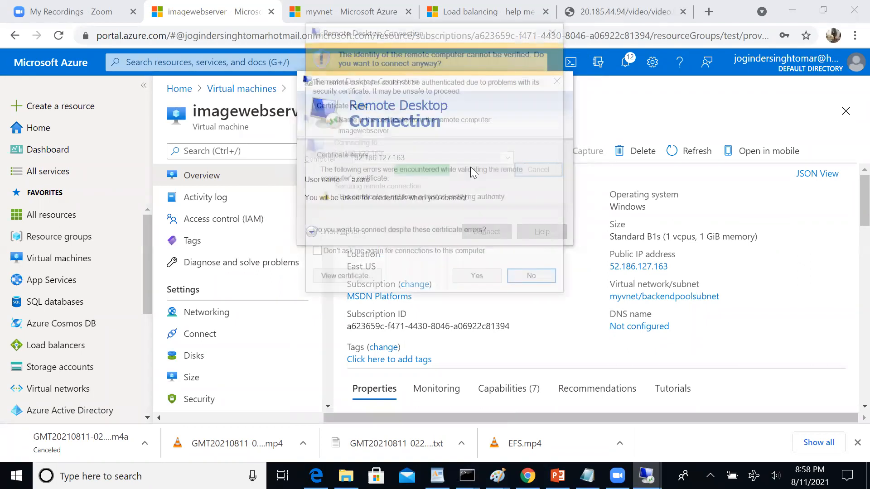
pyautogui.click(485, 281)
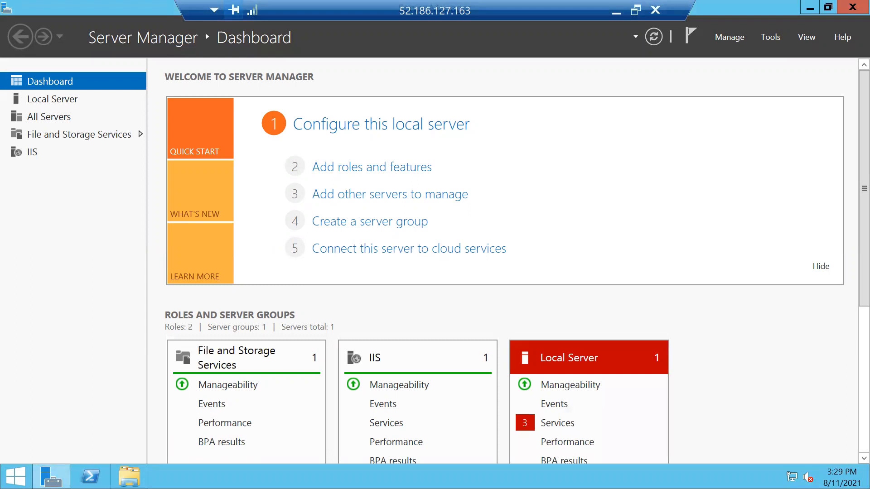
pyautogui.click(129, 476)
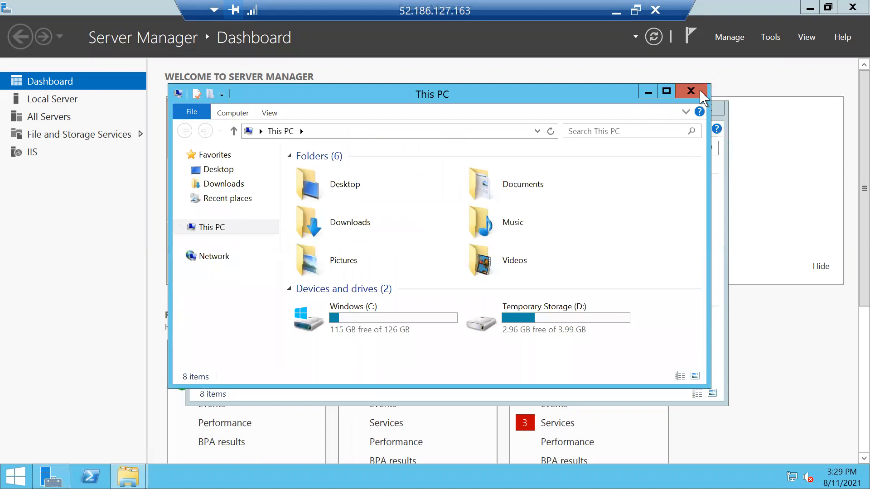
pyautogui.click(709, 109)
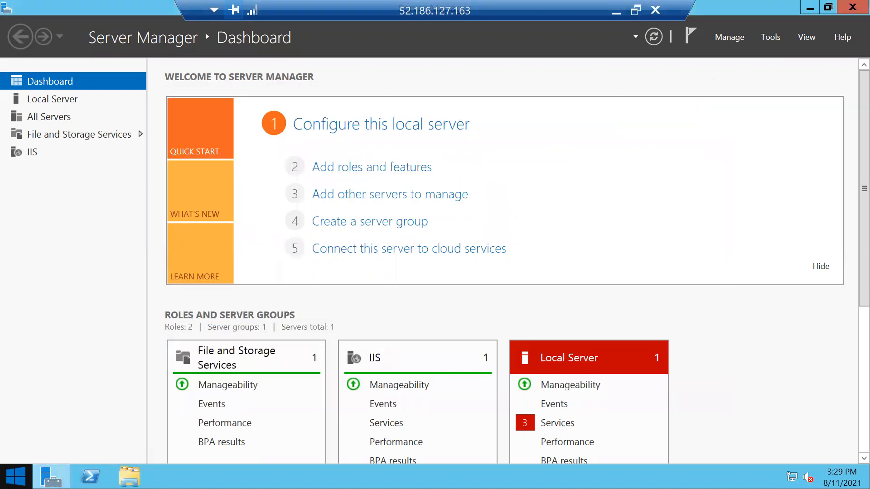
pyautogui.rightClick(16, 476)
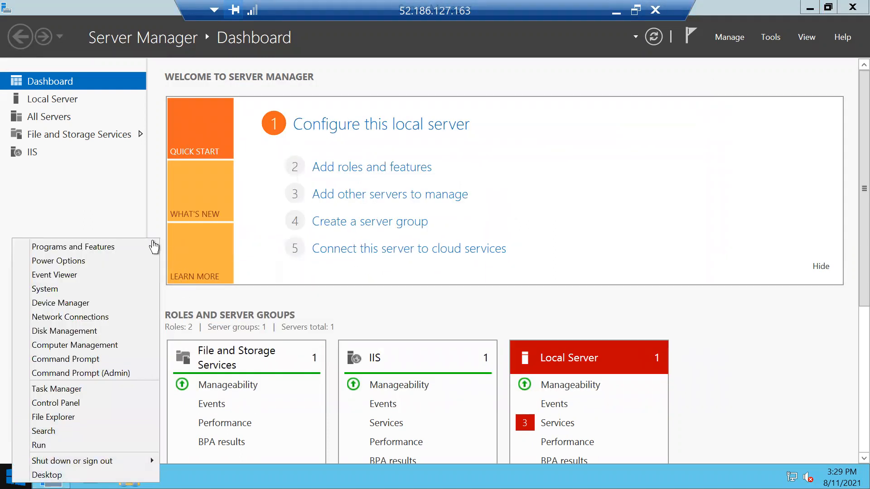
pyautogui.click(124, 209)
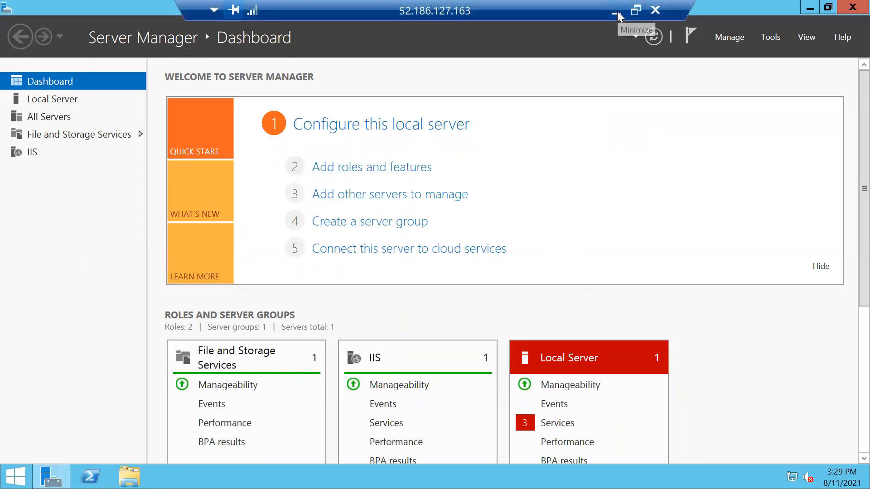
# Search the remote server for "storage" and launch Microsoft Azure Storage Explorer
pyautogui.rightClick(11, 473)
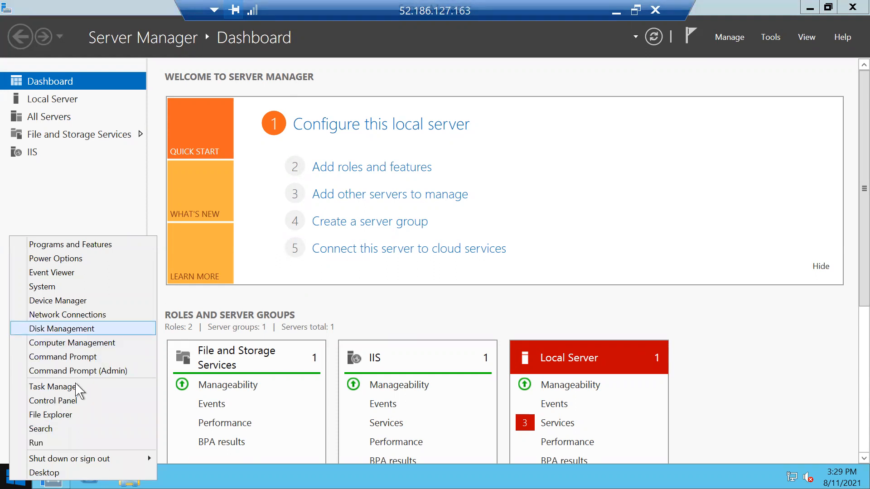
pyautogui.click(54, 428)
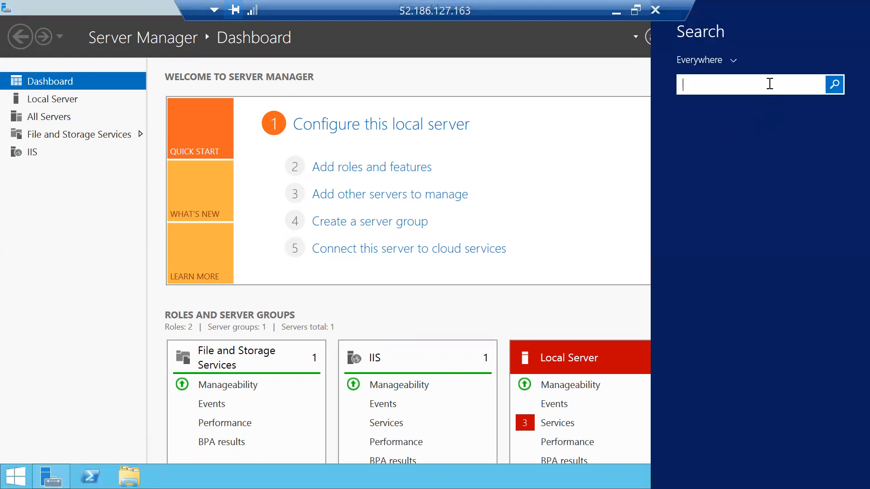
pyautogui.write('storage Explorer')
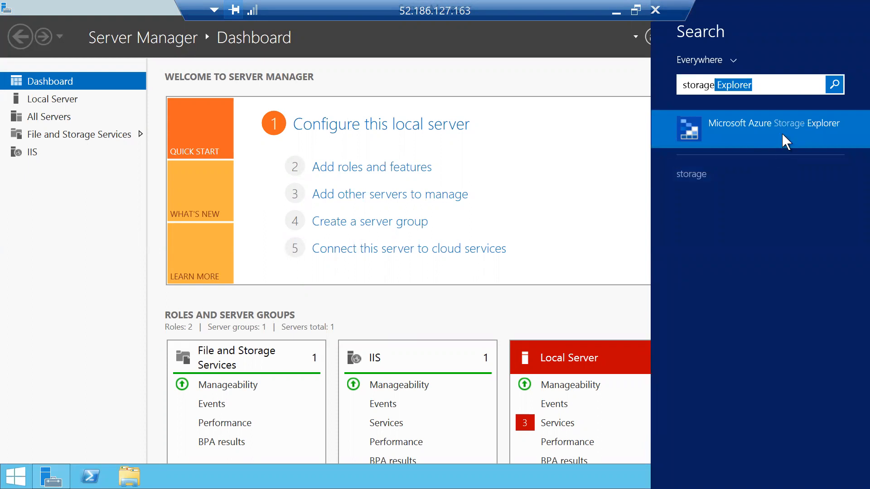
pyautogui.click(787, 142)
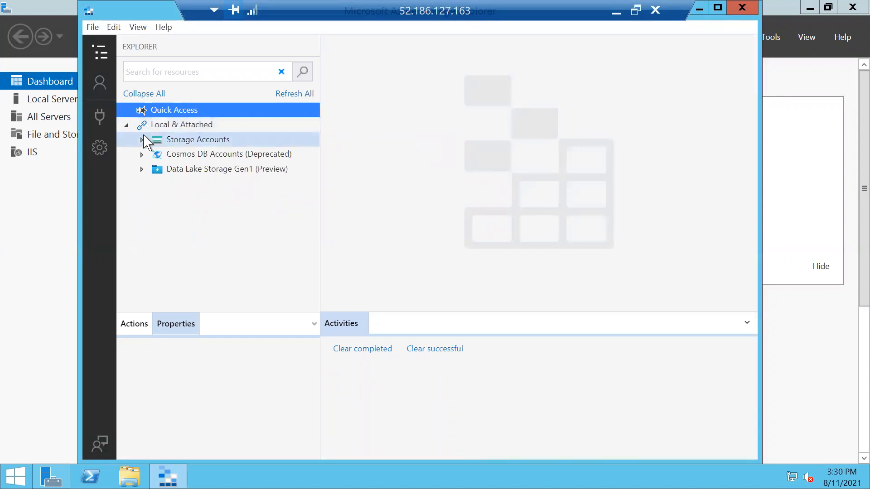
# Expand Storage Accounts, the attached containers and their Blob Containers to check for the storage account's containers
pyautogui.doubleClick(200, 144)
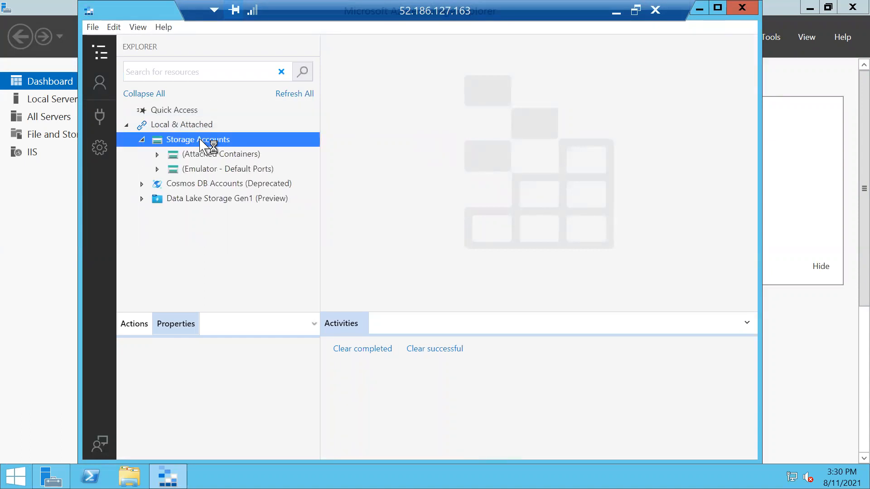
pyautogui.doubleClick(200, 139)
pyautogui.click(142, 140)
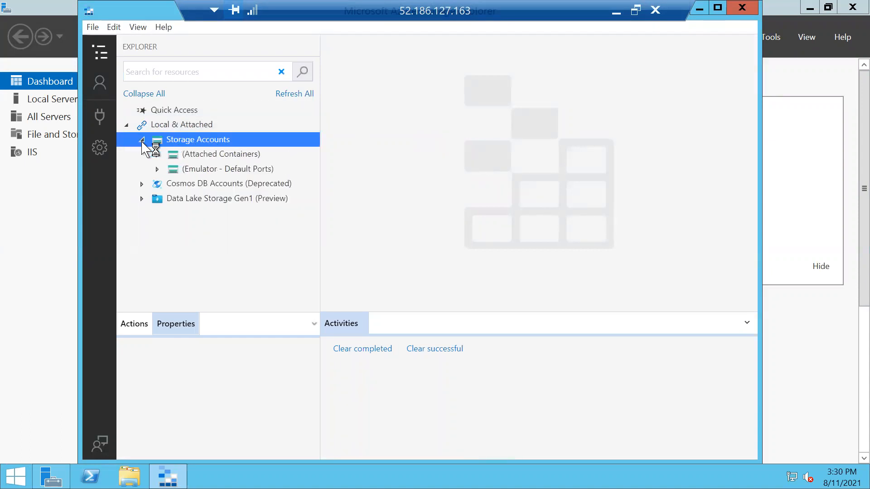
pyautogui.doubleClick(203, 154)
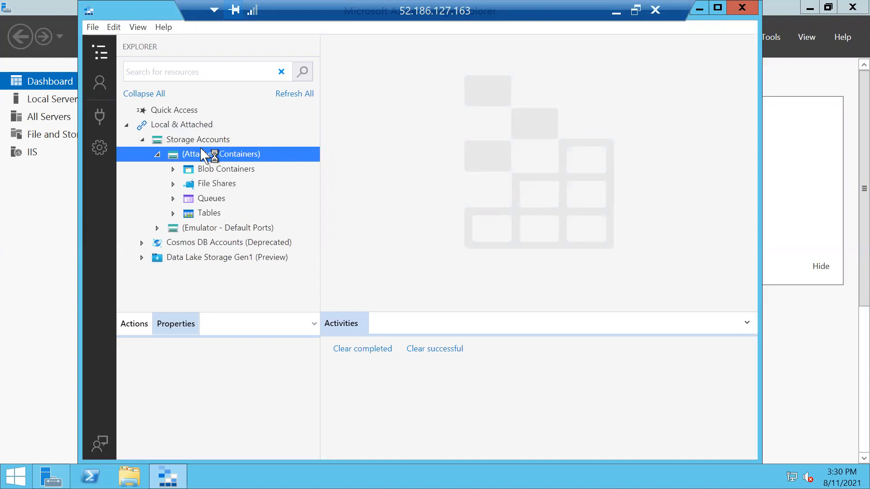
pyautogui.doubleClick(227, 168)
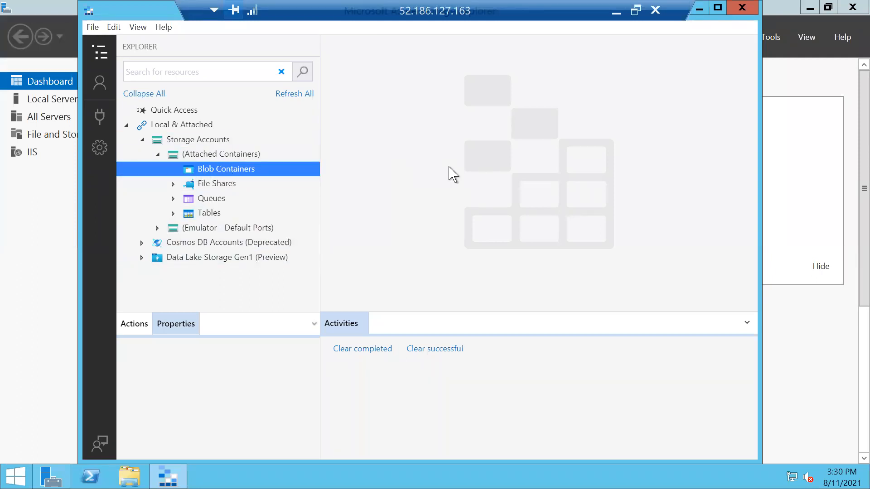
pyautogui.click(448, 140)
# Close Storage Explorer and disconnect the remote desktop session, confirming the disconnection
pyautogui.click(742, 8)
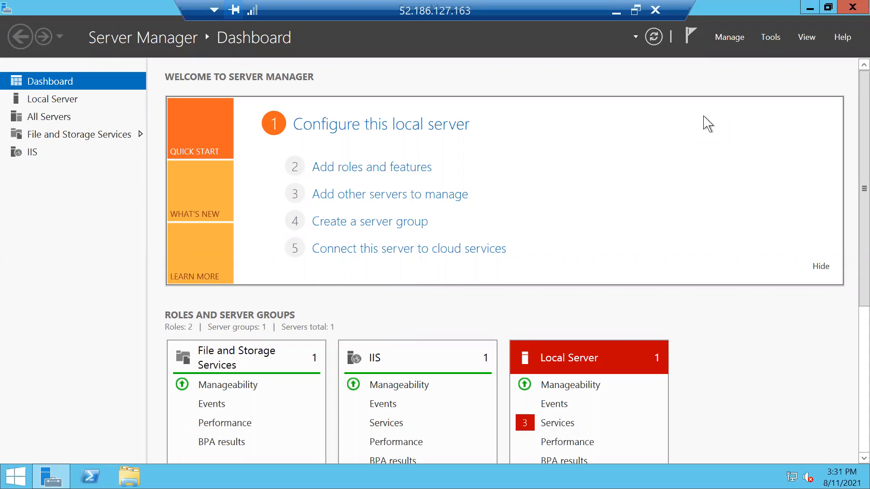
pyautogui.click(658, 9)
pyautogui.click(480, 270)
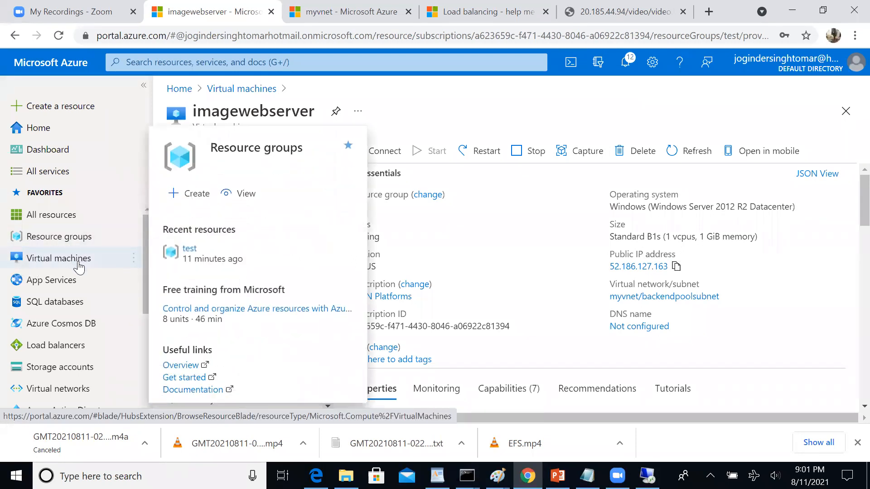
pyautogui.moveTo(86, 271)
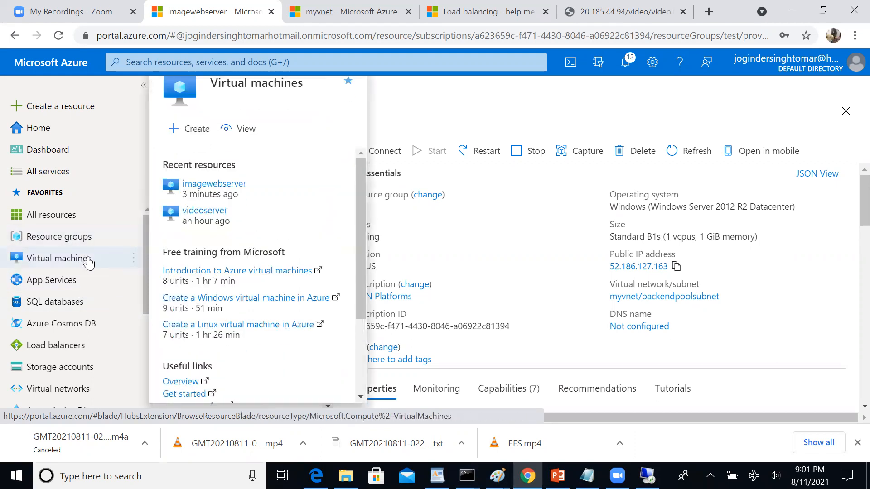
pyautogui.moveTo(108, 245)
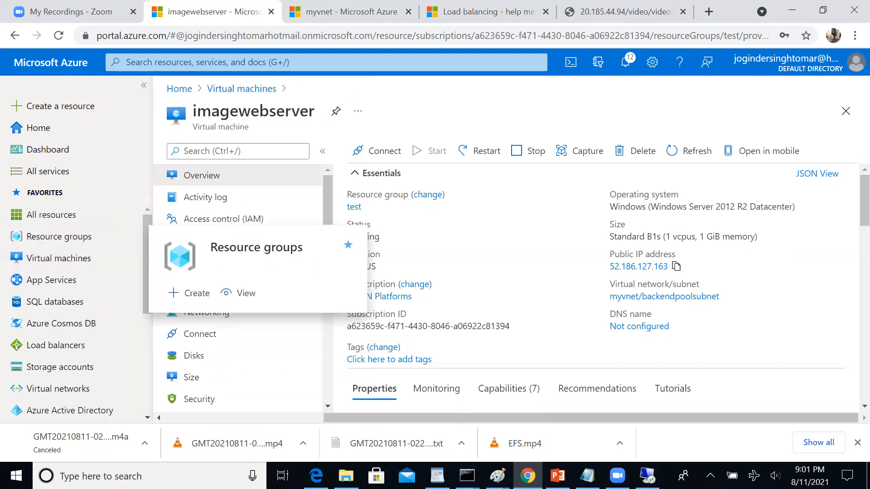